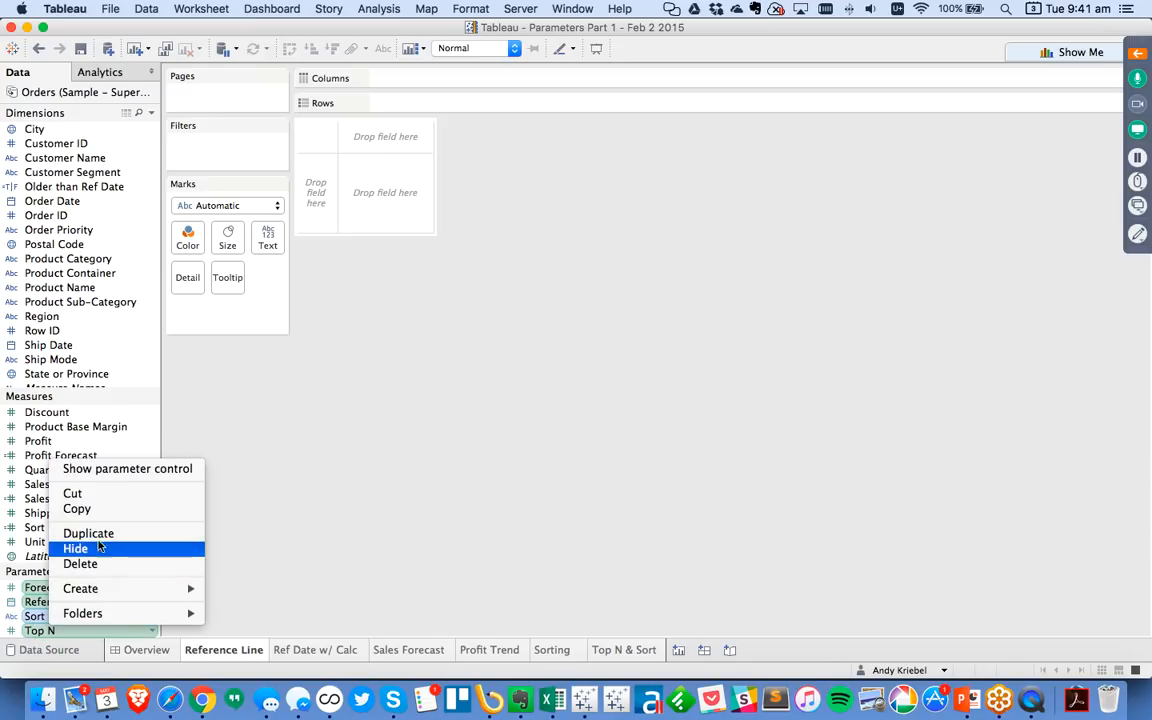
Delete the Forecast Projection, Reference Date, Sort by and Top N parameters, accepting the effect on dependent fields and sheets
left_click(92, 561)
left_click(688, 433)
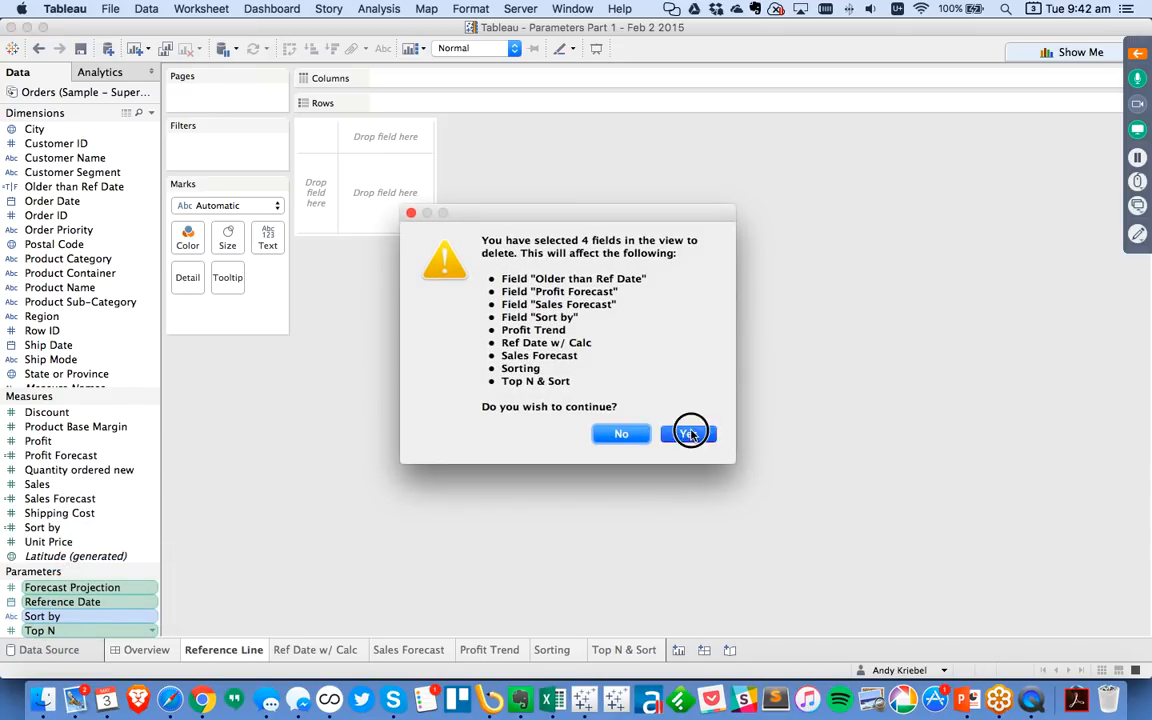
left_click(598, 393)
left_click(575, 390)
left_click(575, 391)
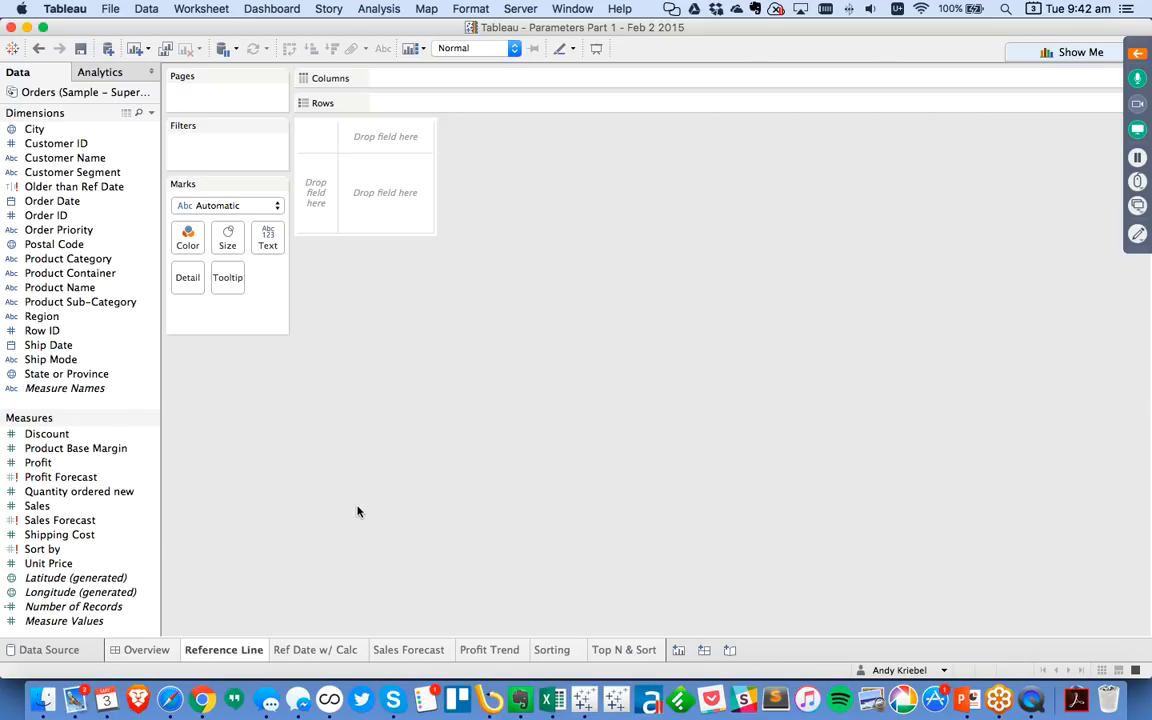
Delete the broken calculated fields Older than Ref Date, Profit Forecast, Sales Forecast and Sort by
left_click(75, 187)
left_click(59, 477, "super")
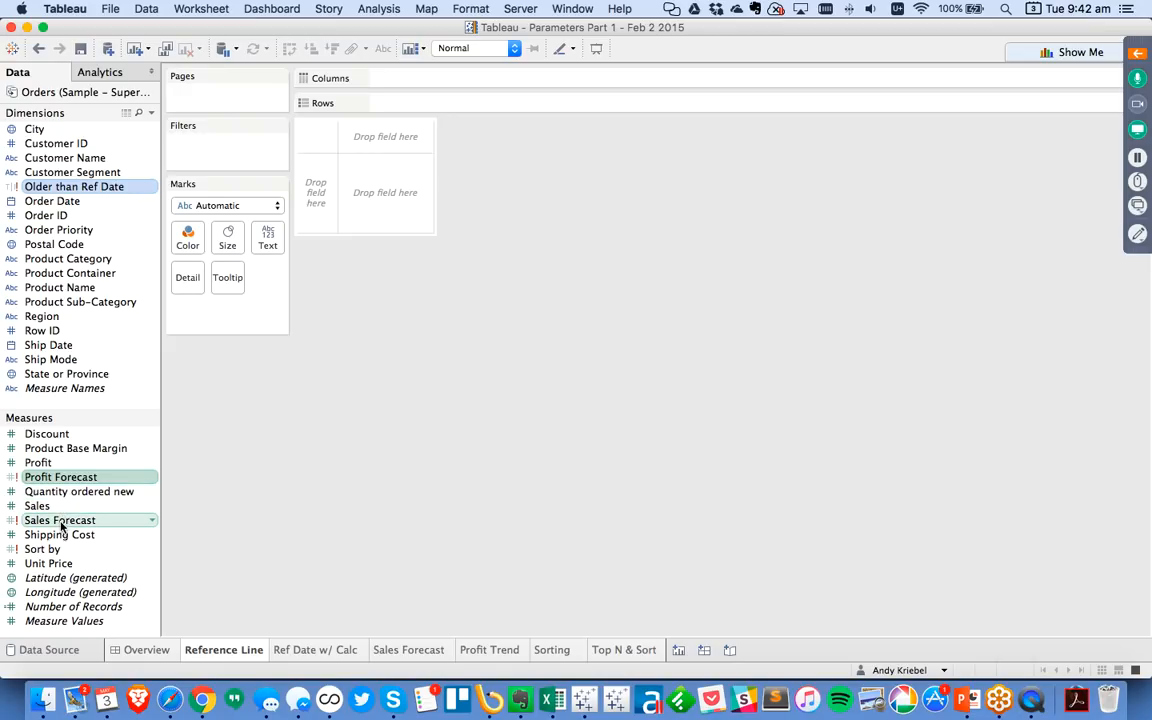
left_click(59, 520, "super")
left_click(58, 550, "super")
right_click(56, 549)
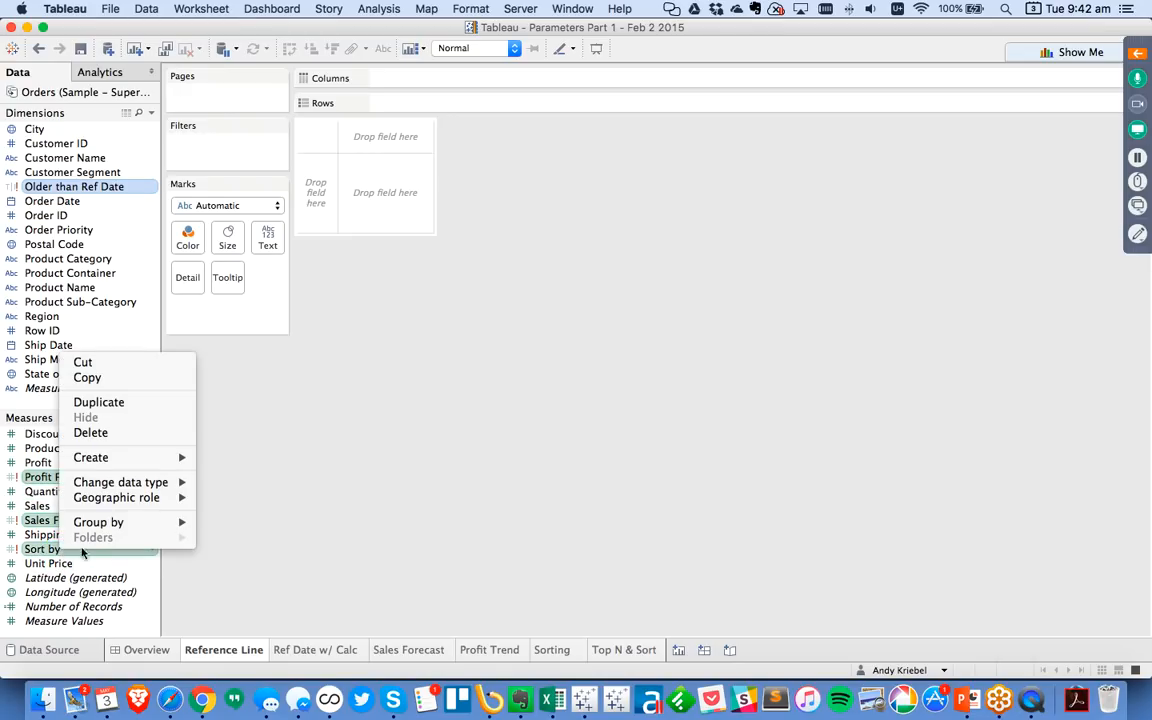
key("Return")
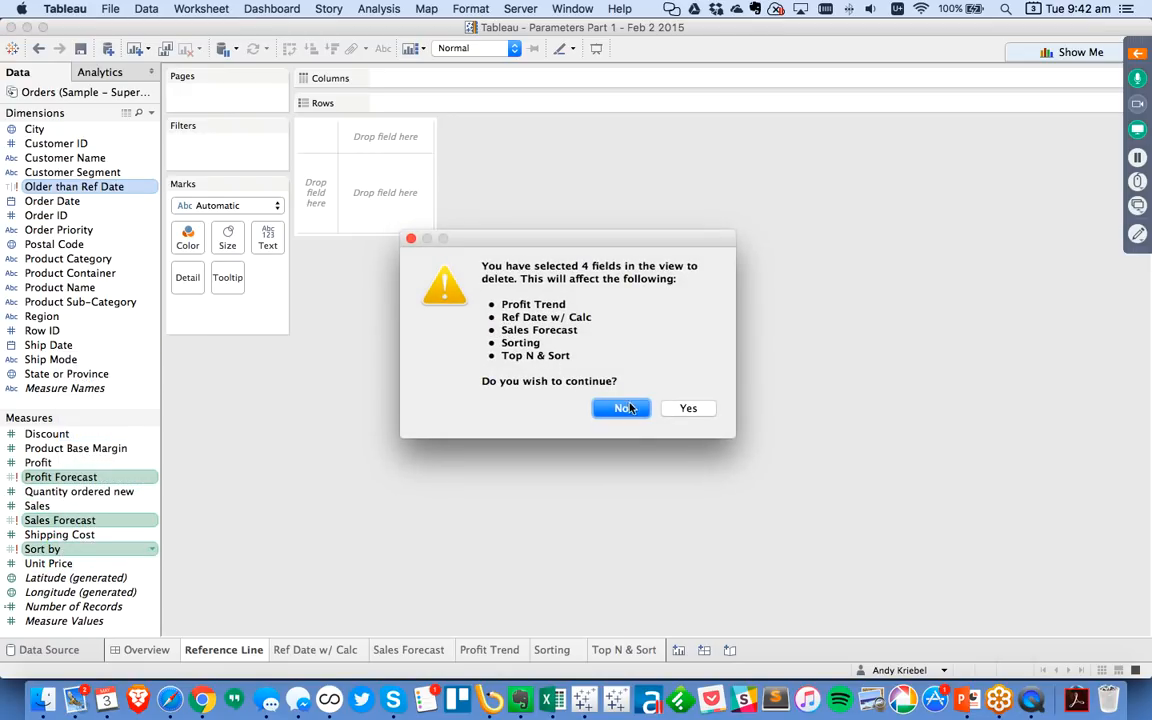
left_click(692, 409)
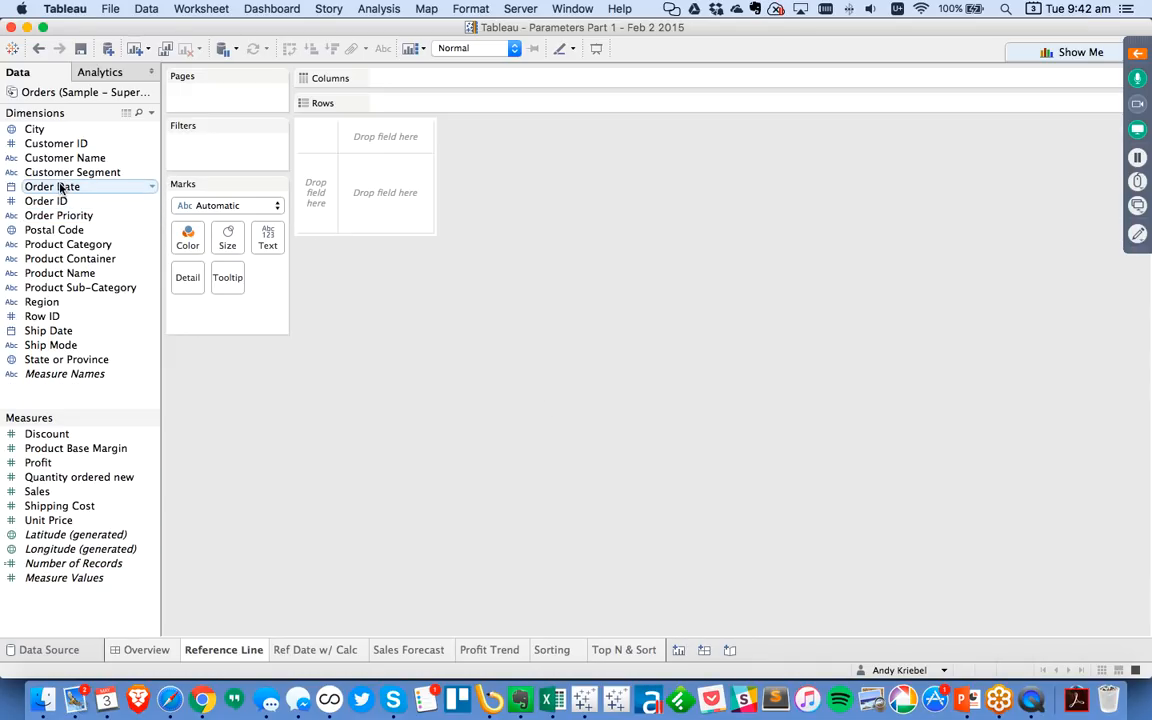
Build a daily sales line chart with continuous DAY(Order Date) on Columns and SUM(Sales) on Rows
left_click_drag(61, 187, 548, 79)
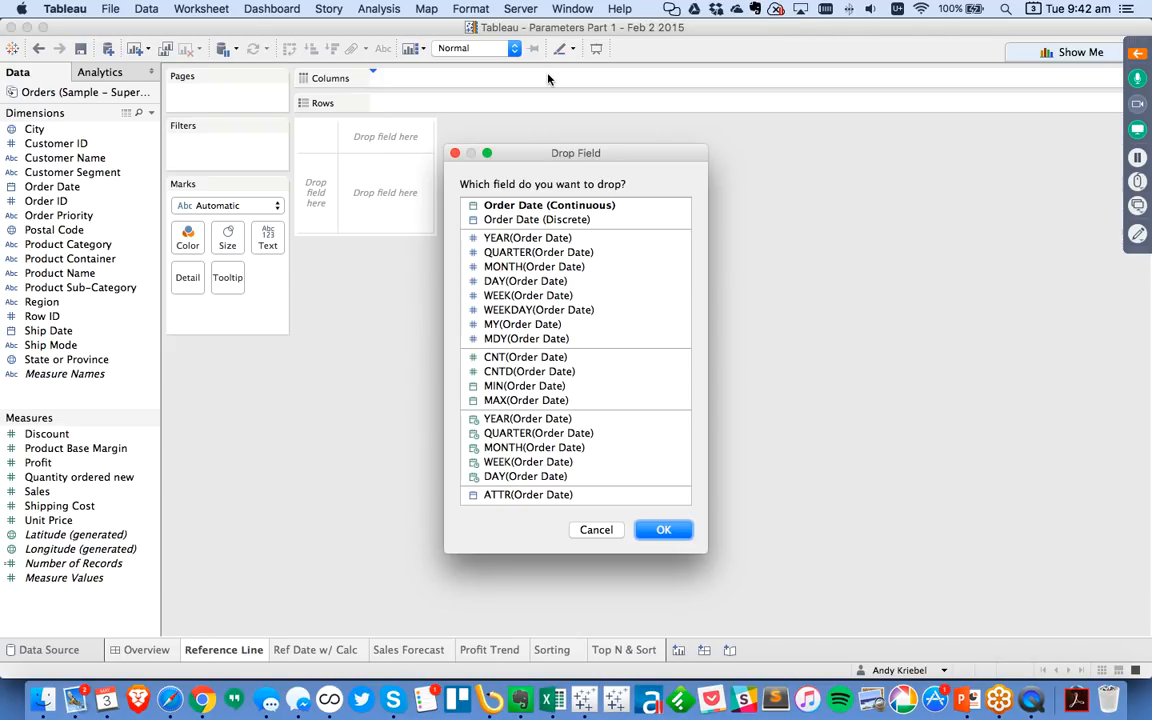
left_click(522, 477)
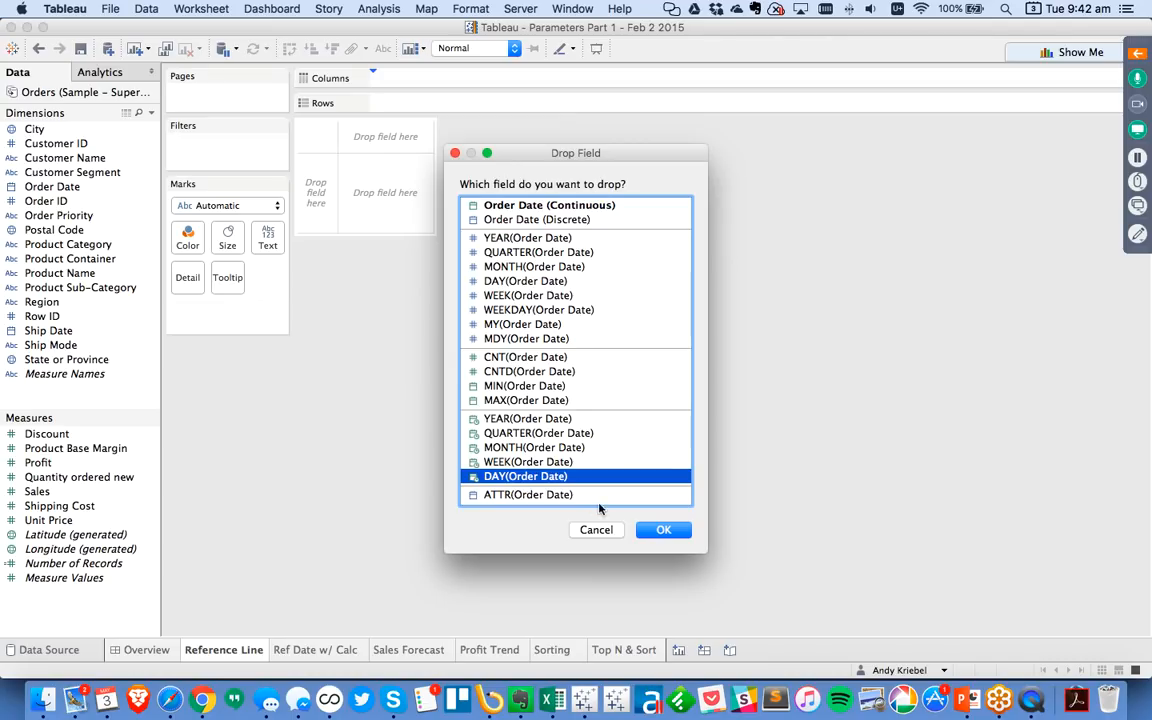
left_click(660, 533)
left_click_drag(55, 495, 430, 103)
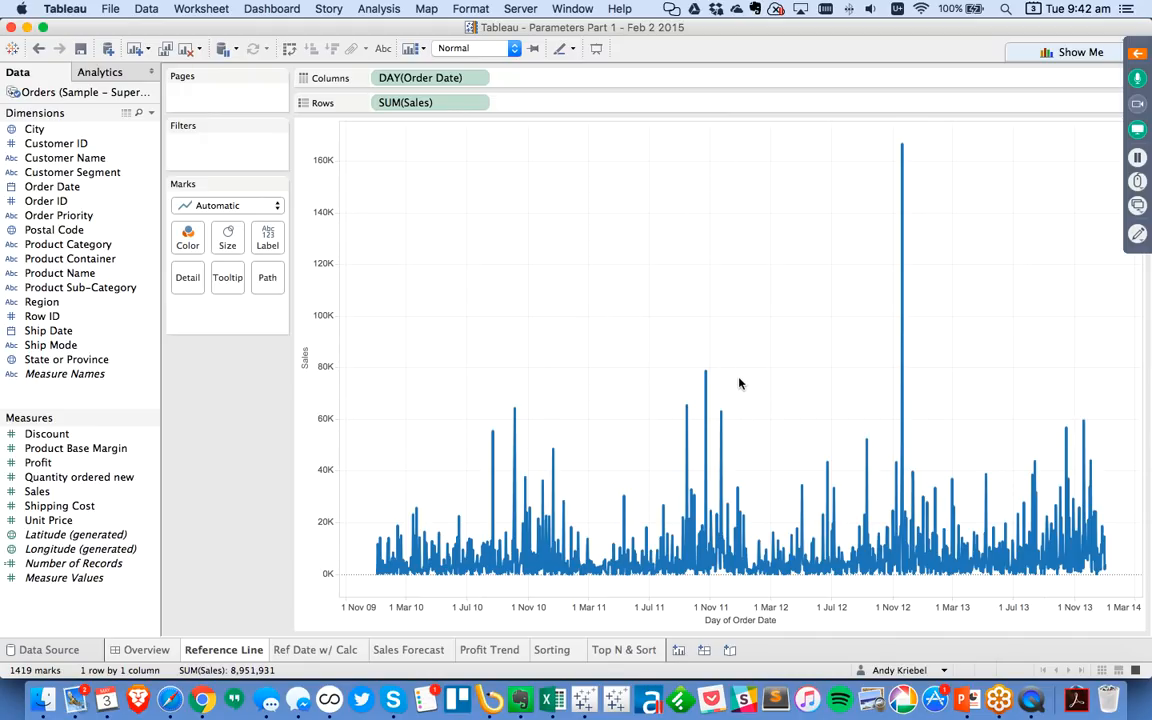
Start a new parameter named "Pick a Date" and set its data type to Date
left_click(151, 114)
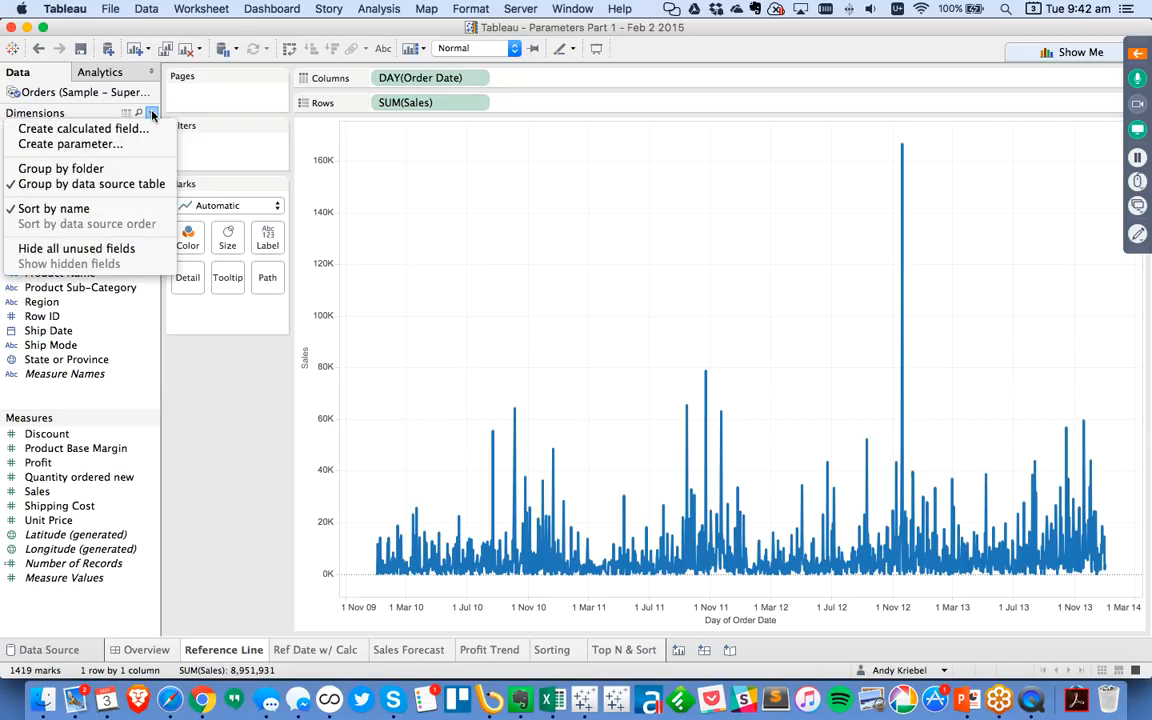
left_click(144, 146)
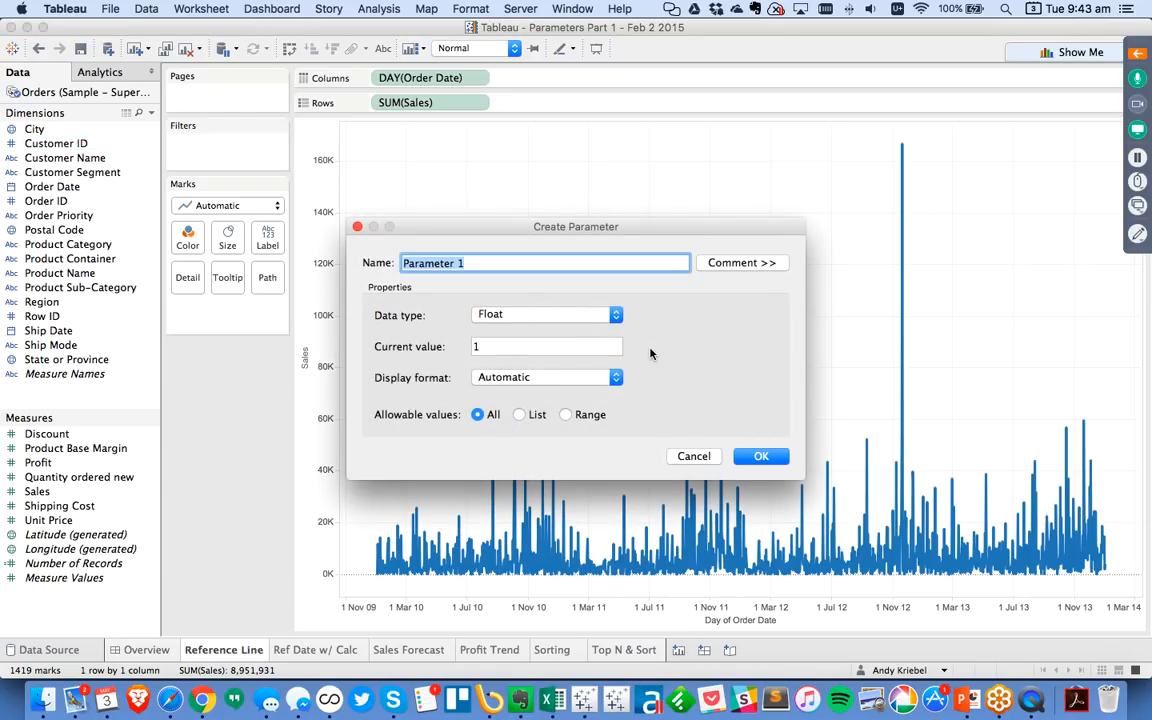
type("Pick a ")
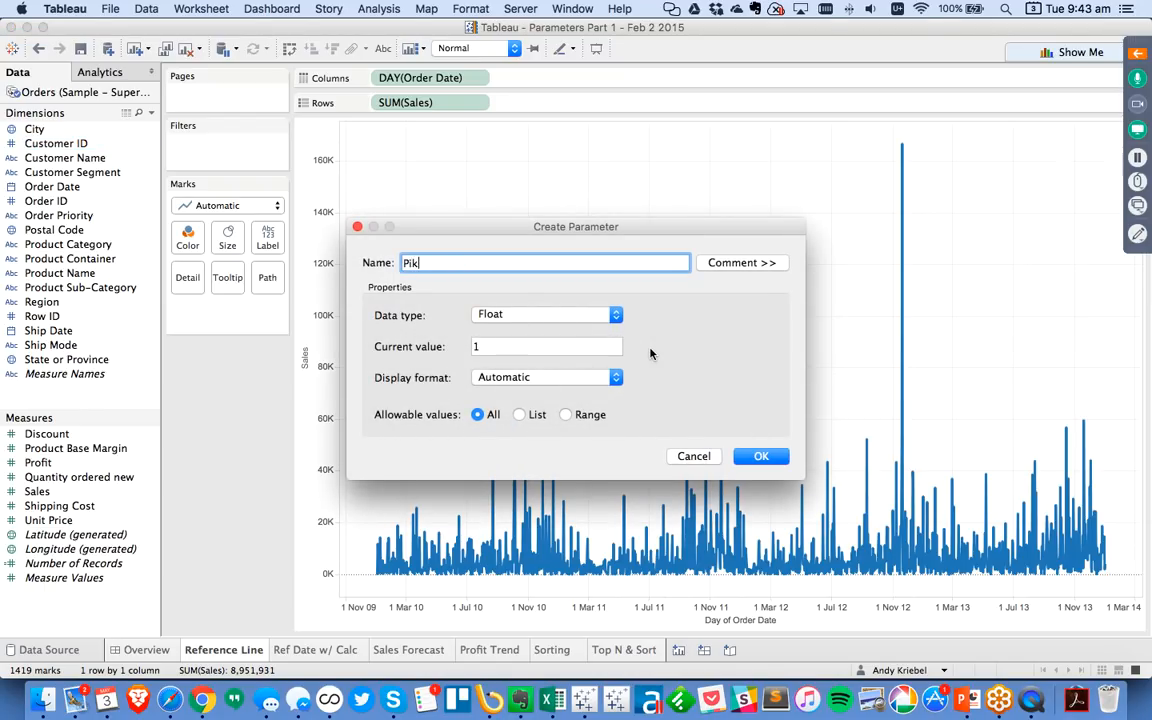
type("Date")
left_click(514, 316)
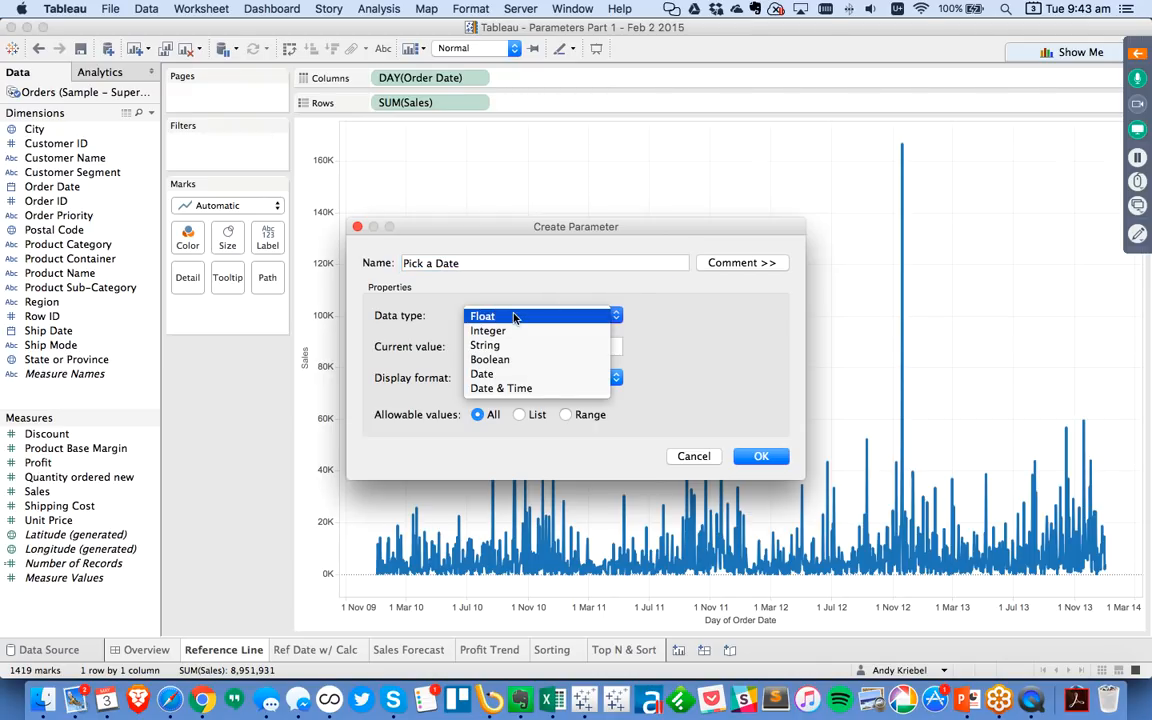
left_click(662, 318)
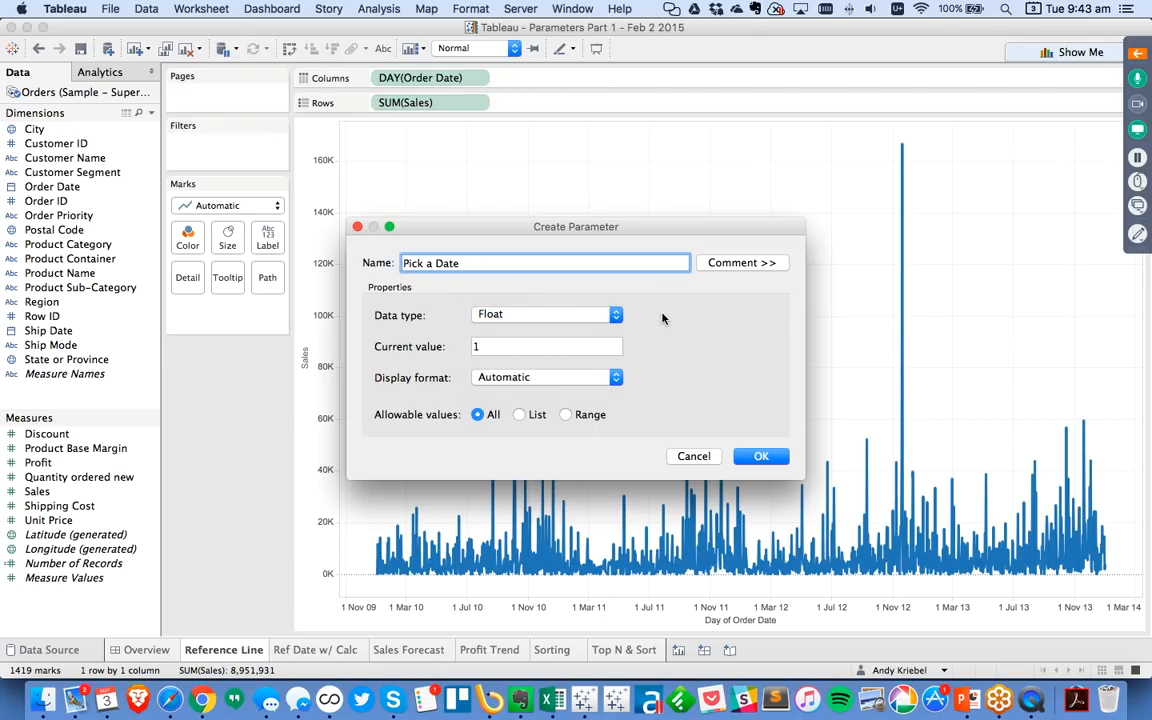
left_click(507, 316)
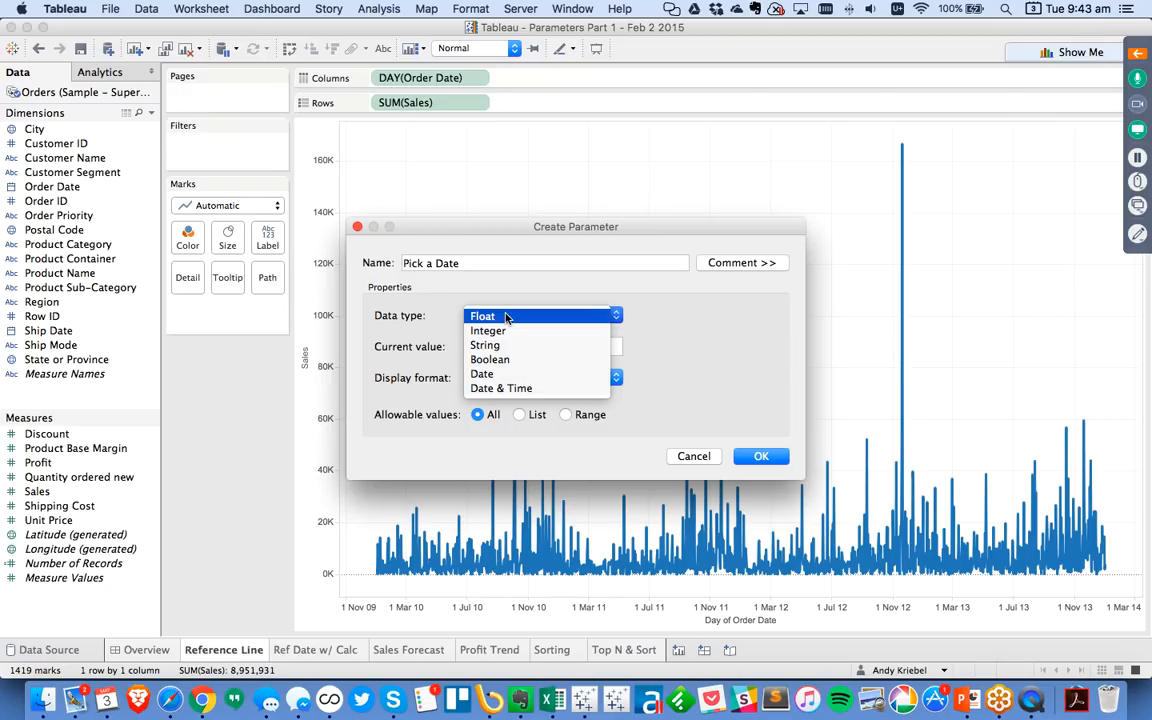
left_click(495, 373)
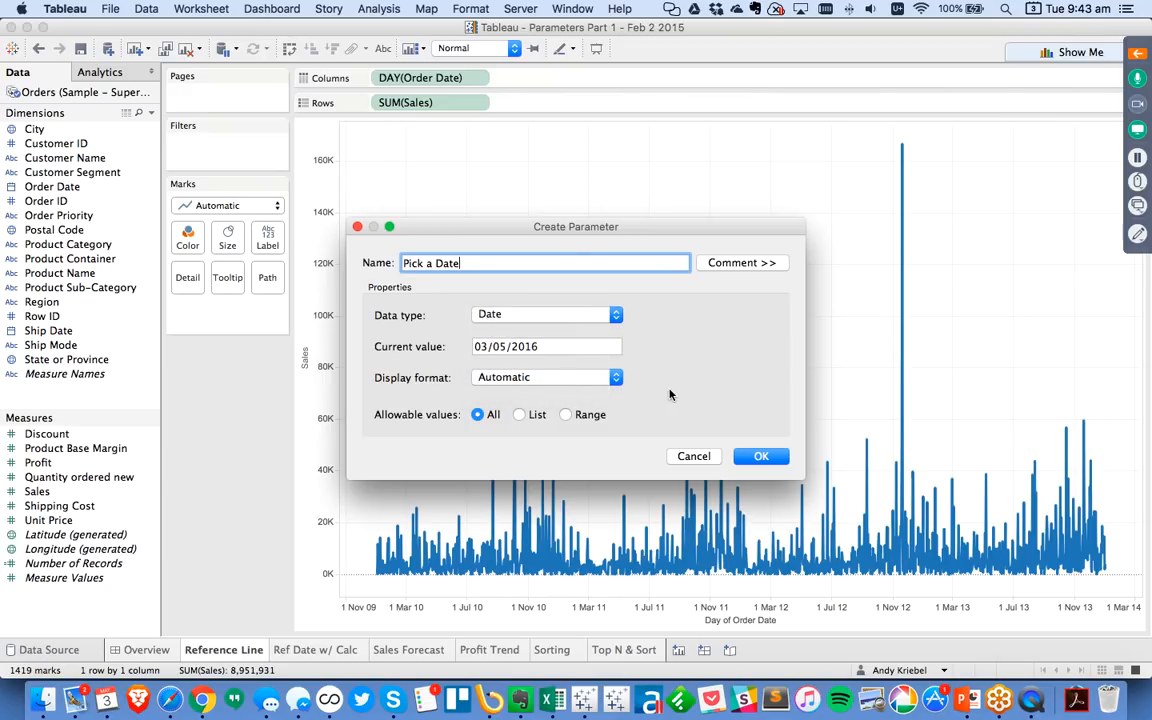
Set the new parameter's current value to 01/01/2012 using the calendar
left_click(520, 346)
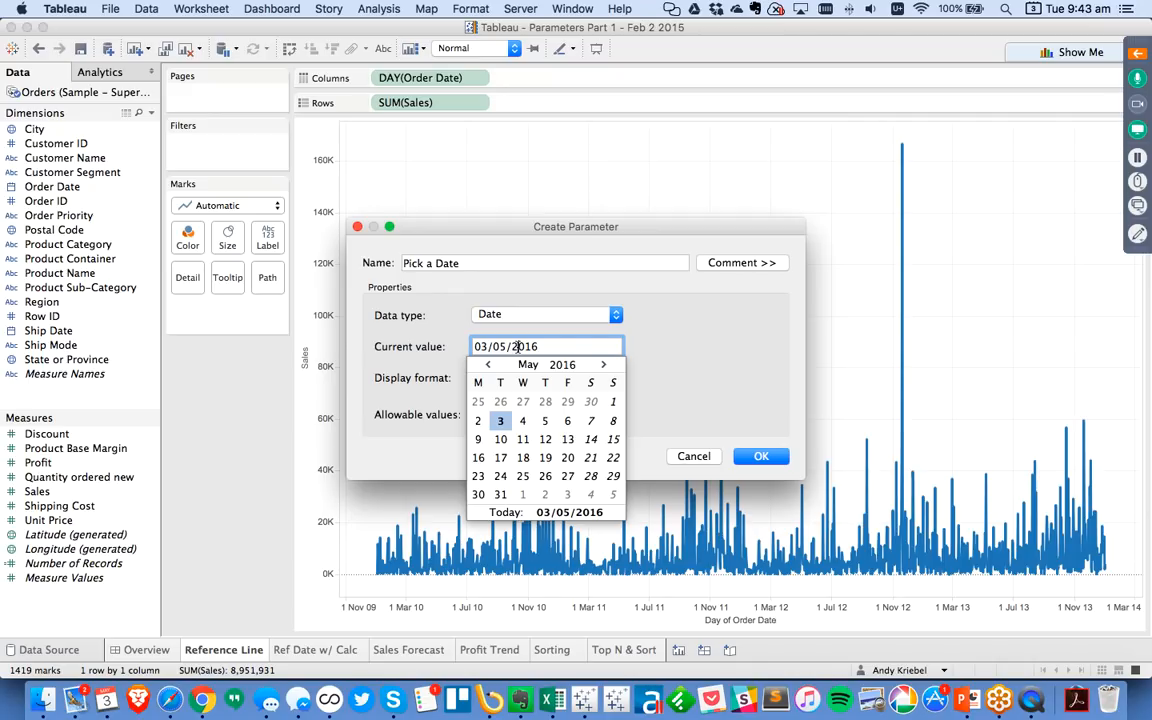
left_click(565, 366)
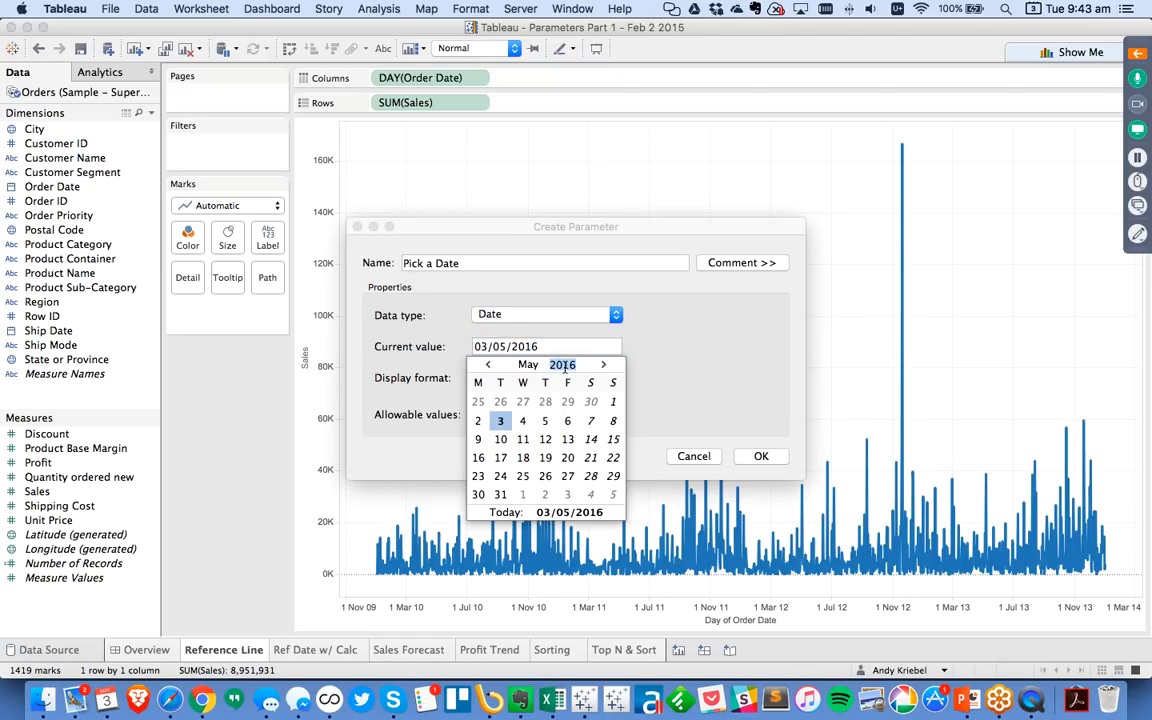
type("2012")
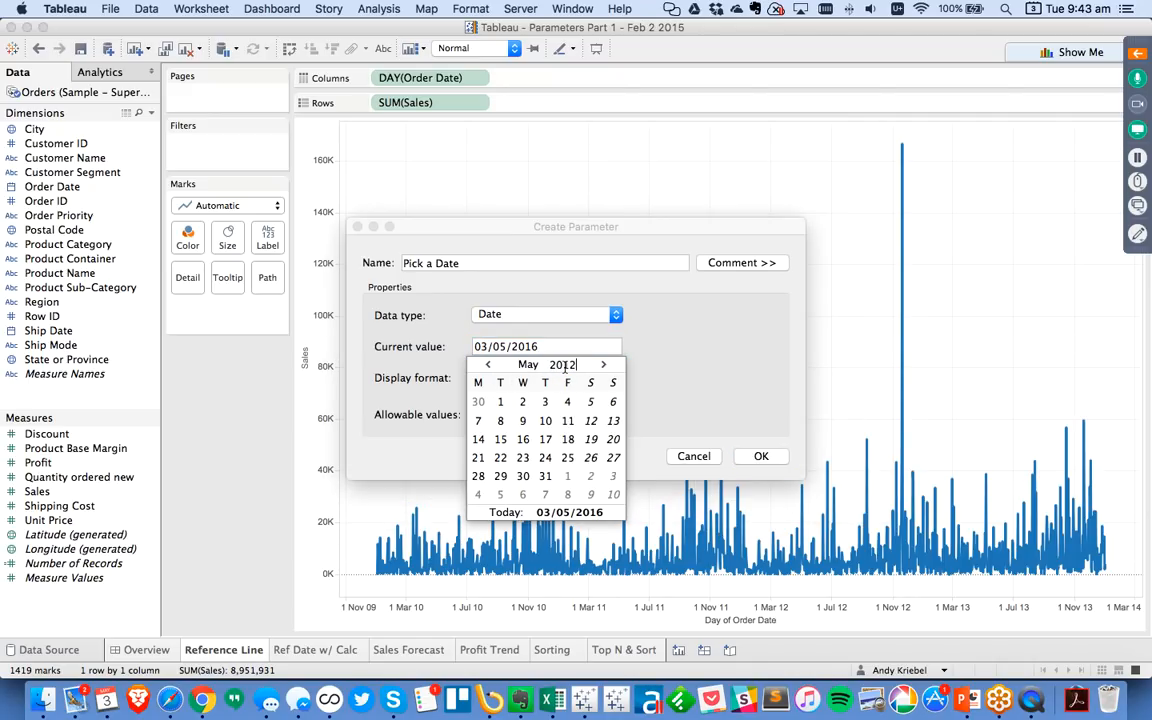
left_click(488, 365)
left_click(488, 365)
left_click(488, 365)
left_click(488, 365)
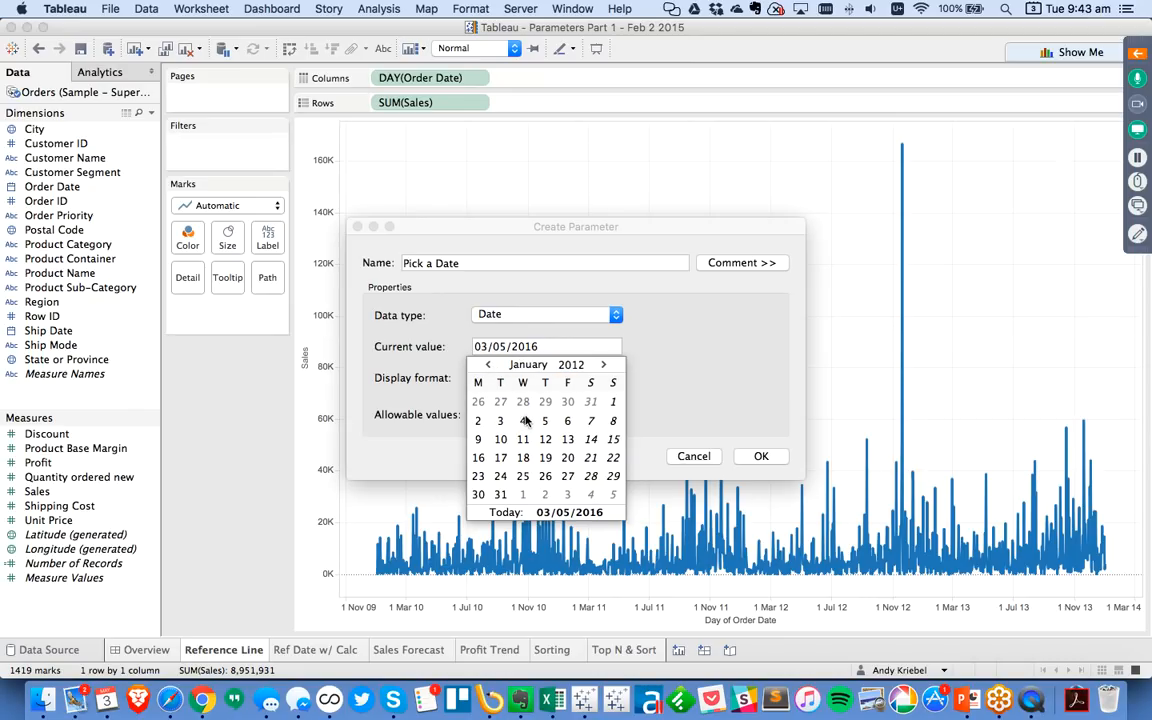
left_click(614, 402)
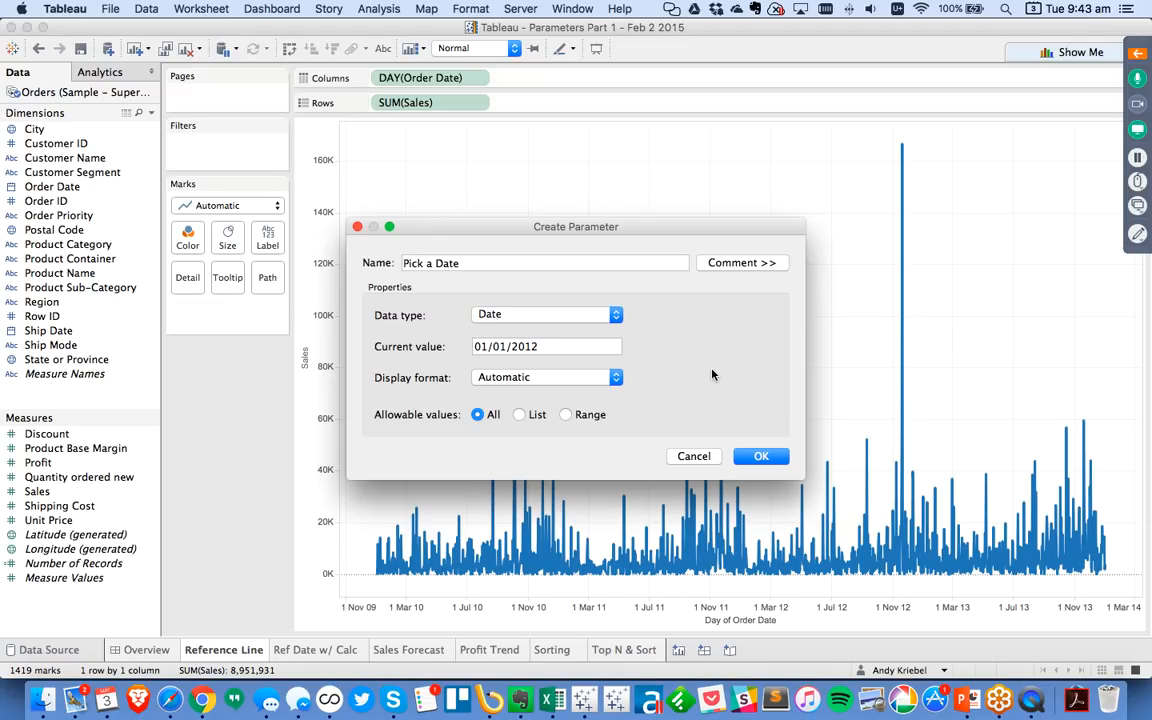
Review the display formats and the List and Range options, and save the parameter with allowable values set to All
left_click(492, 377)
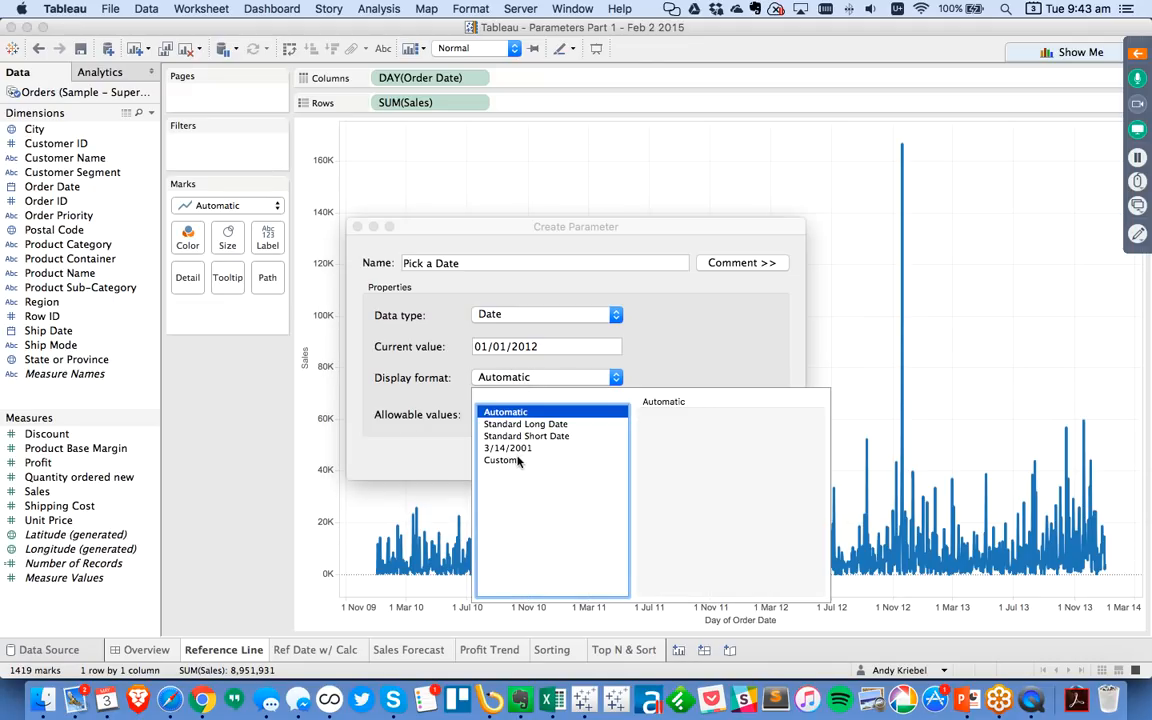
left_click(674, 360)
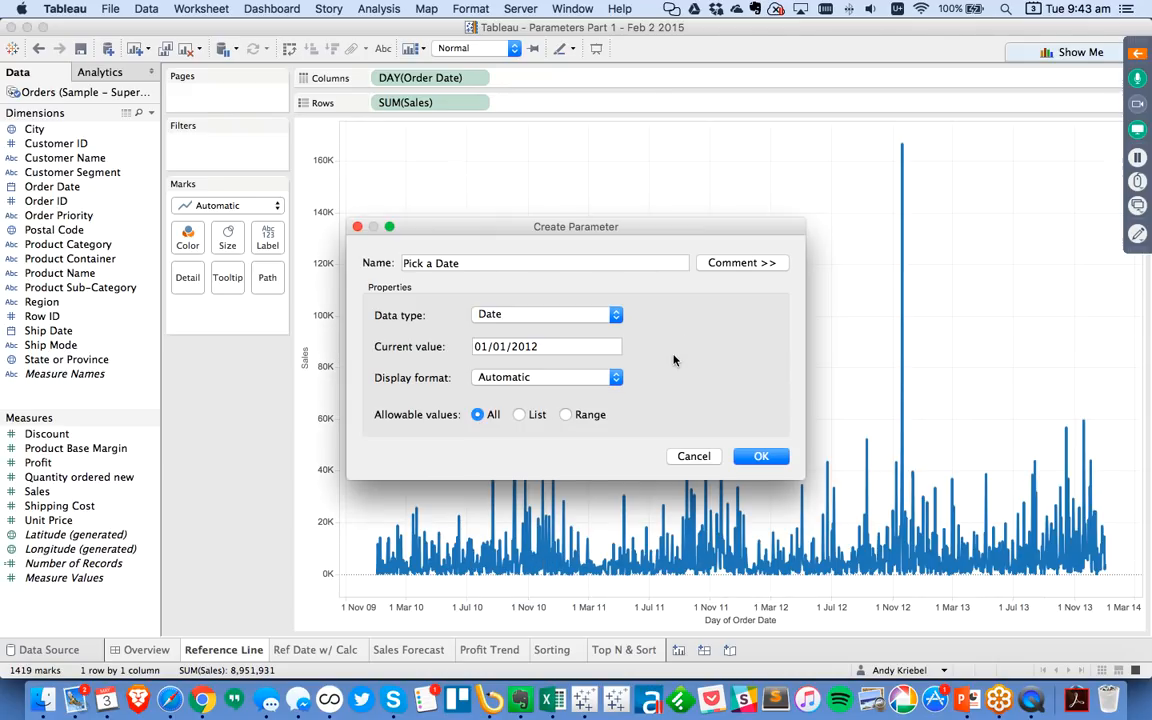
left_click(519, 414)
left_click(567, 414)
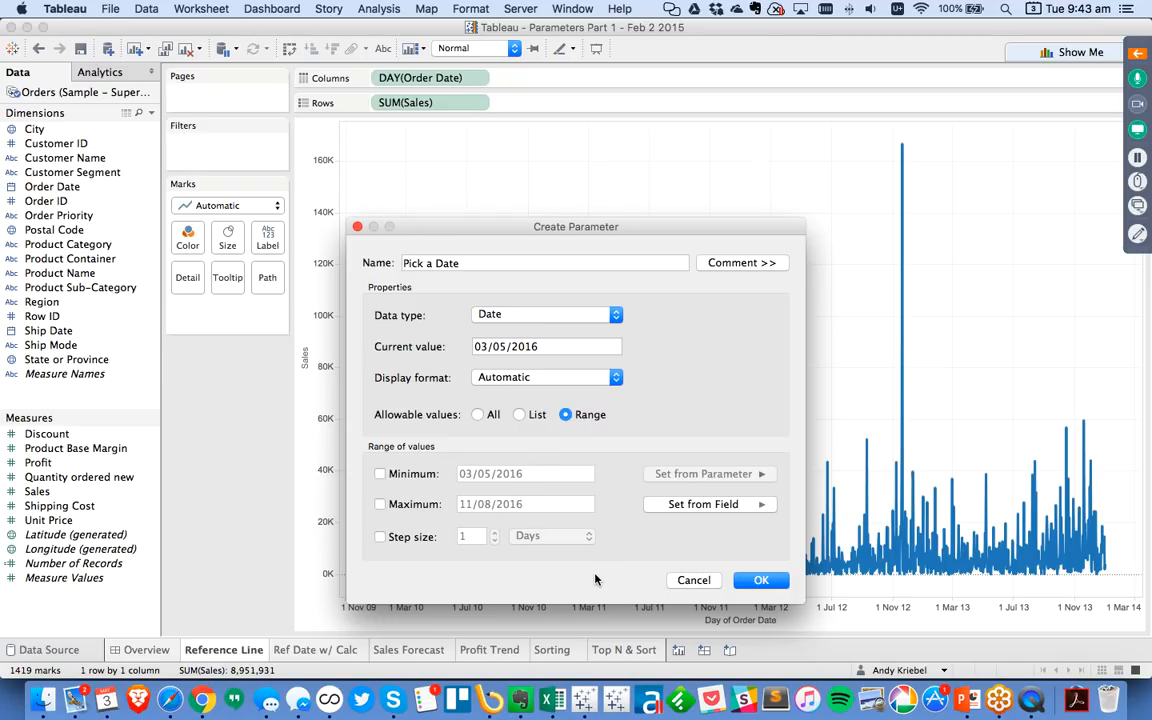
left_click(479, 415)
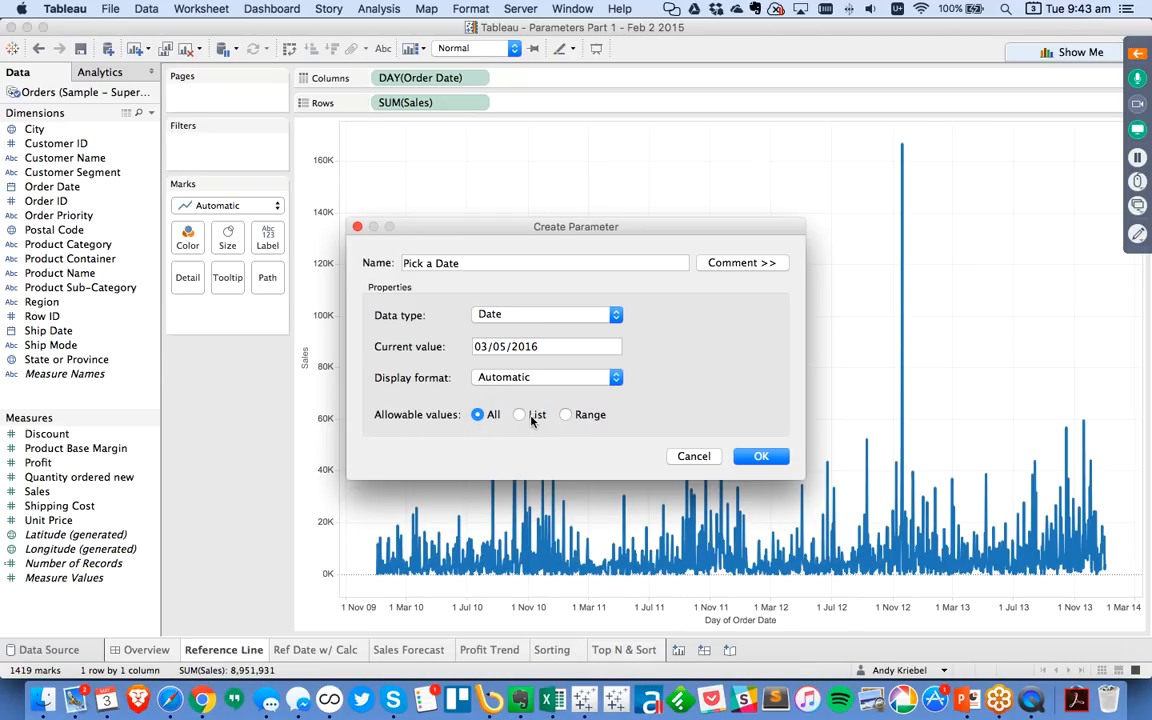
left_click(694, 456)
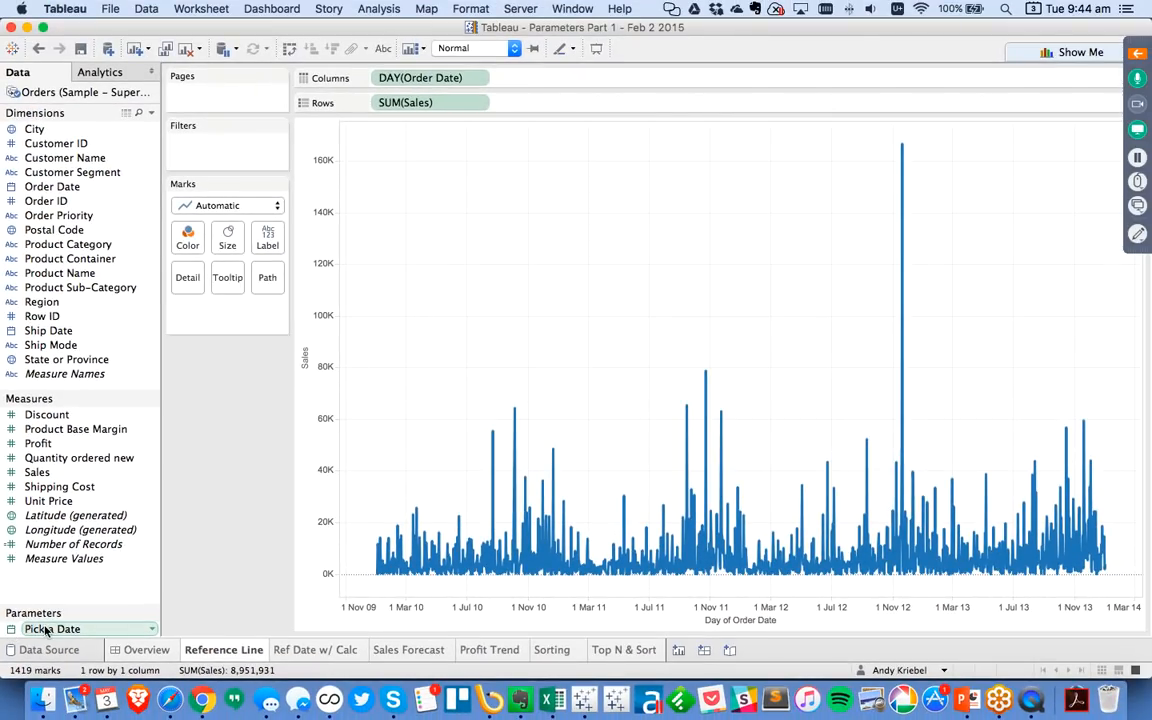
Show the parameter control for Pick a Date on the sheet and set its date to 01/01/2012
right_click(112, 639)
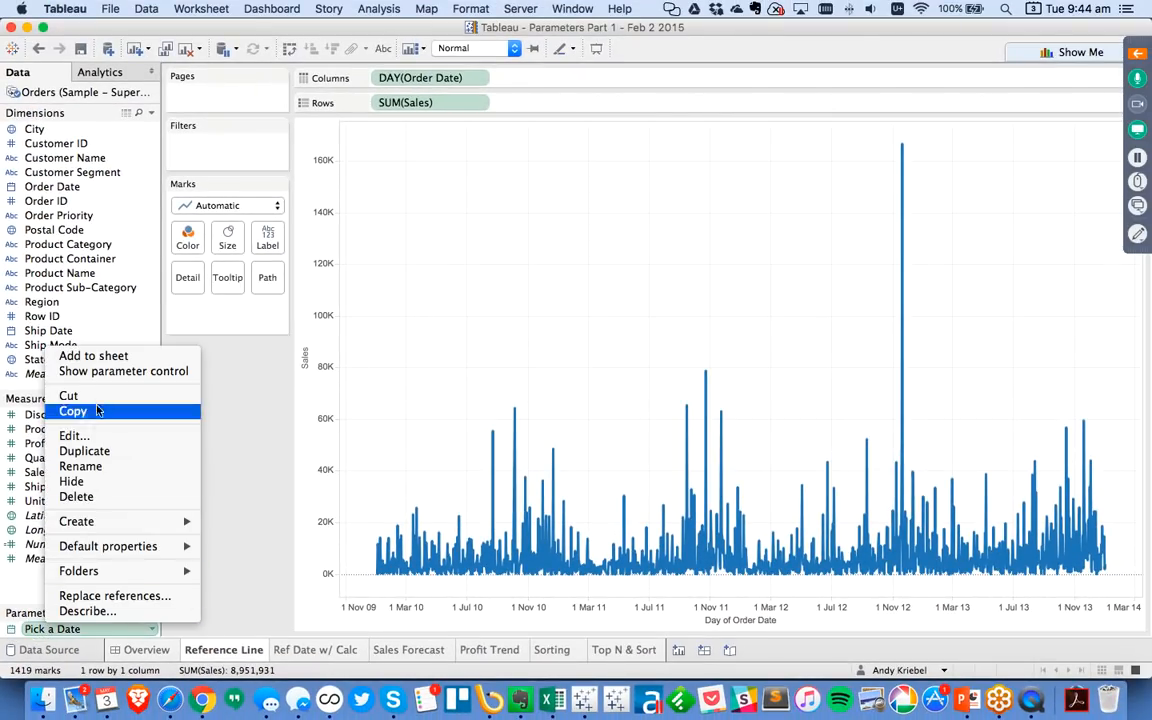
left_click(108, 372)
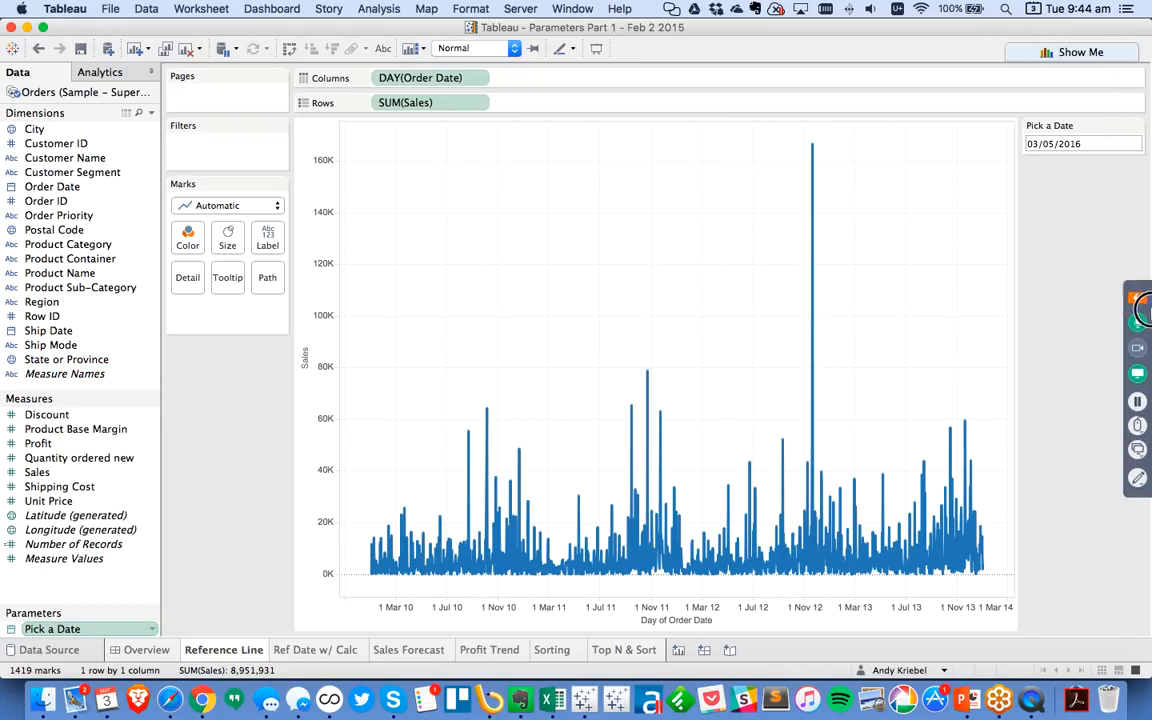
left_click(1089, 147)
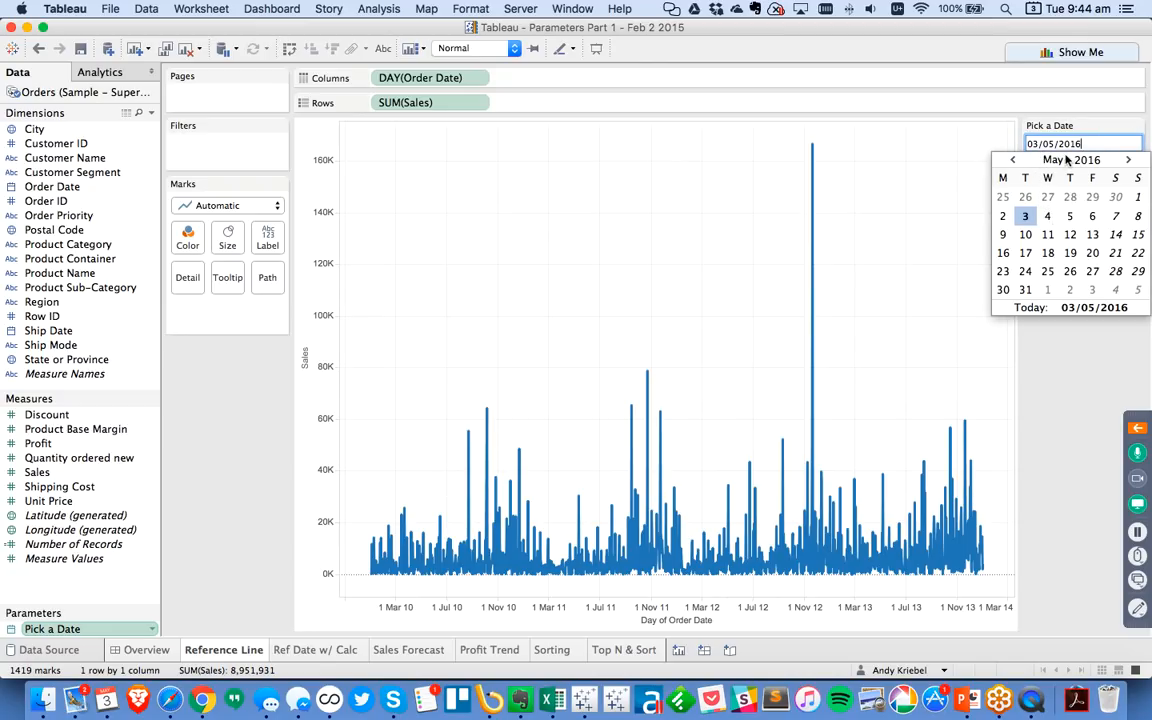
left_click(1085, 159)
type("2012")
left_click(1014, 161)
left_click(1014, 161)
left_click(1014, 161)
left_click(1014, 161)
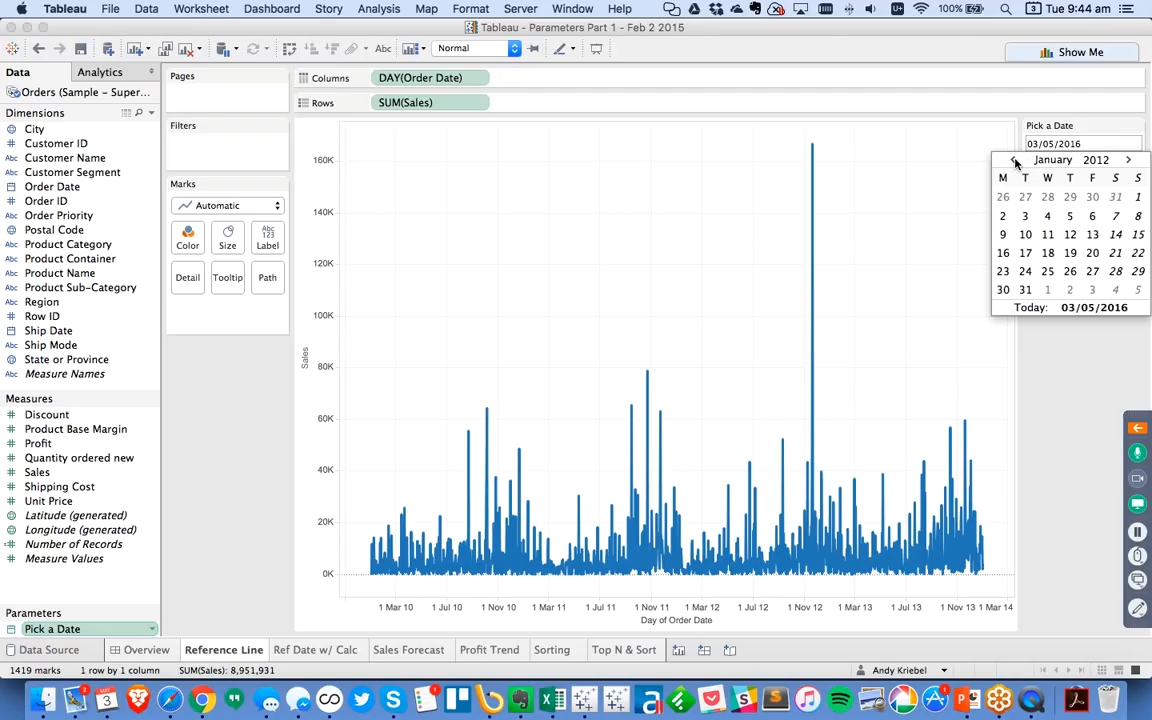
left_click(1138, 197)
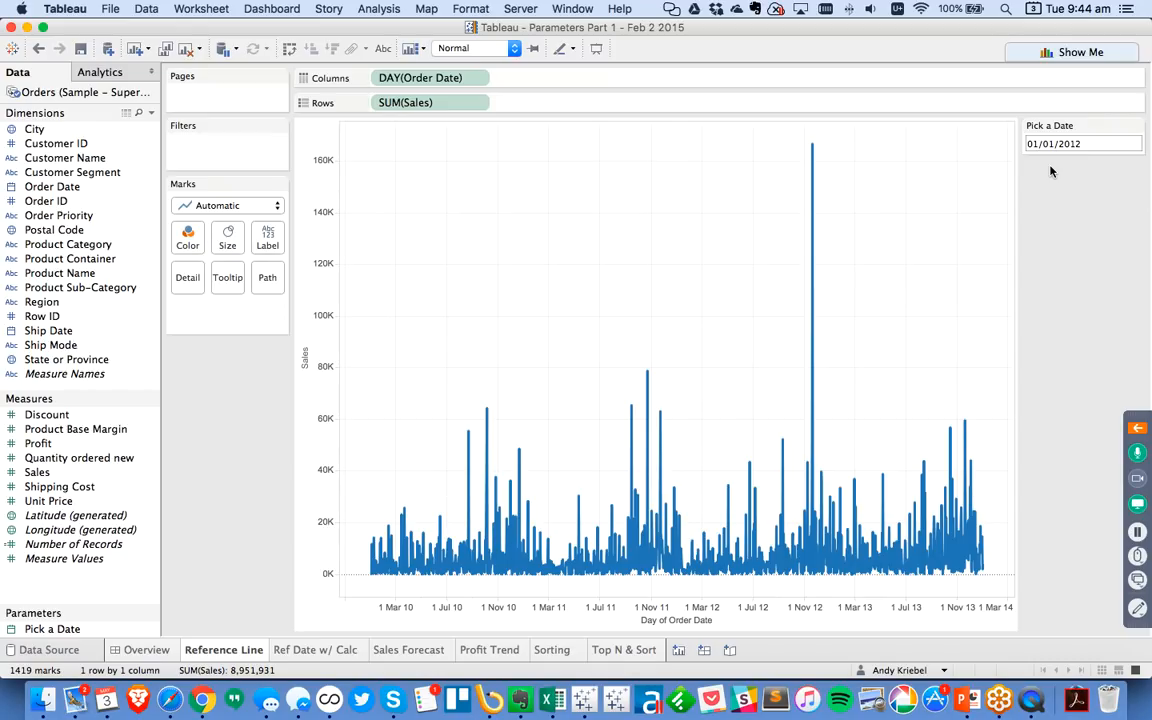
Switch to the PowerPoint slide "What are Parameters?", highlight the second step of using a parameter, and return to Tableau
key("super+Tab")
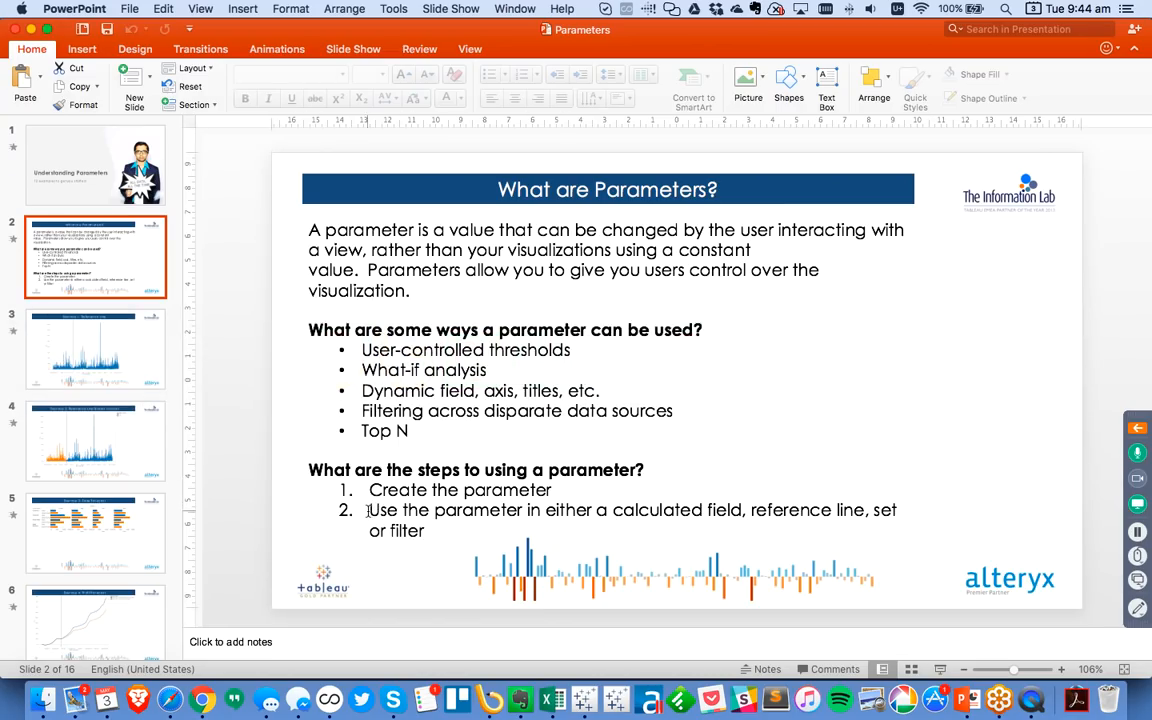
left_click(383, 516)
triple_click(383, 516)
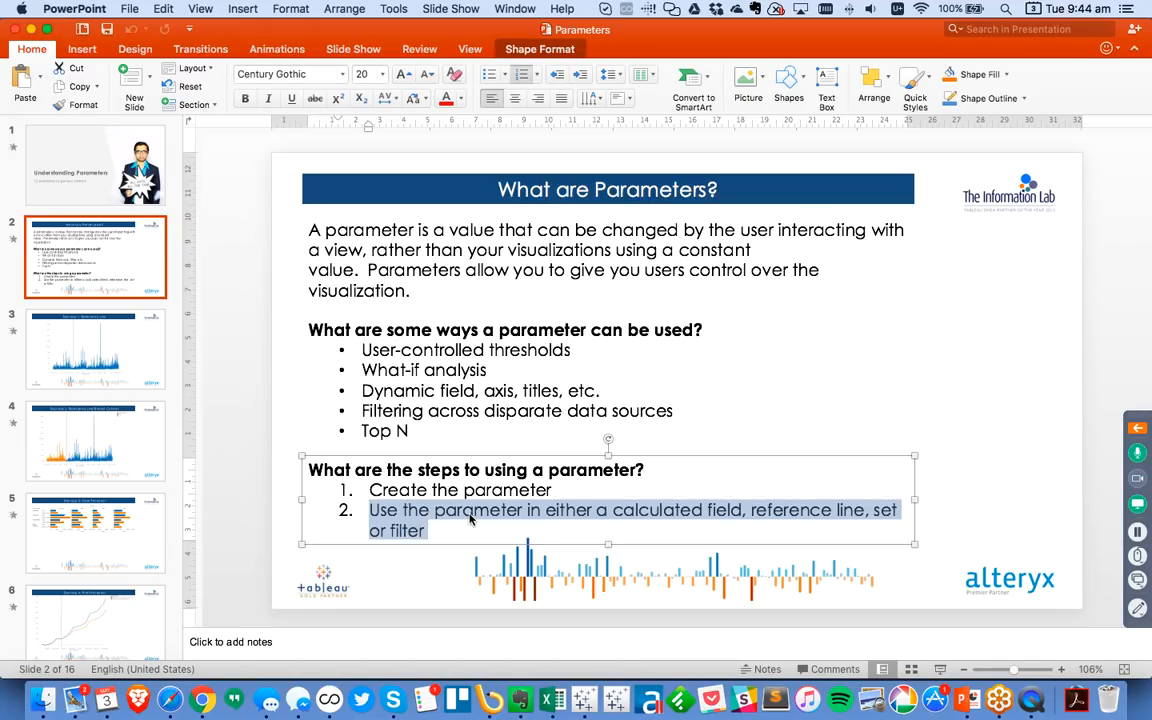
key("super+Tab")
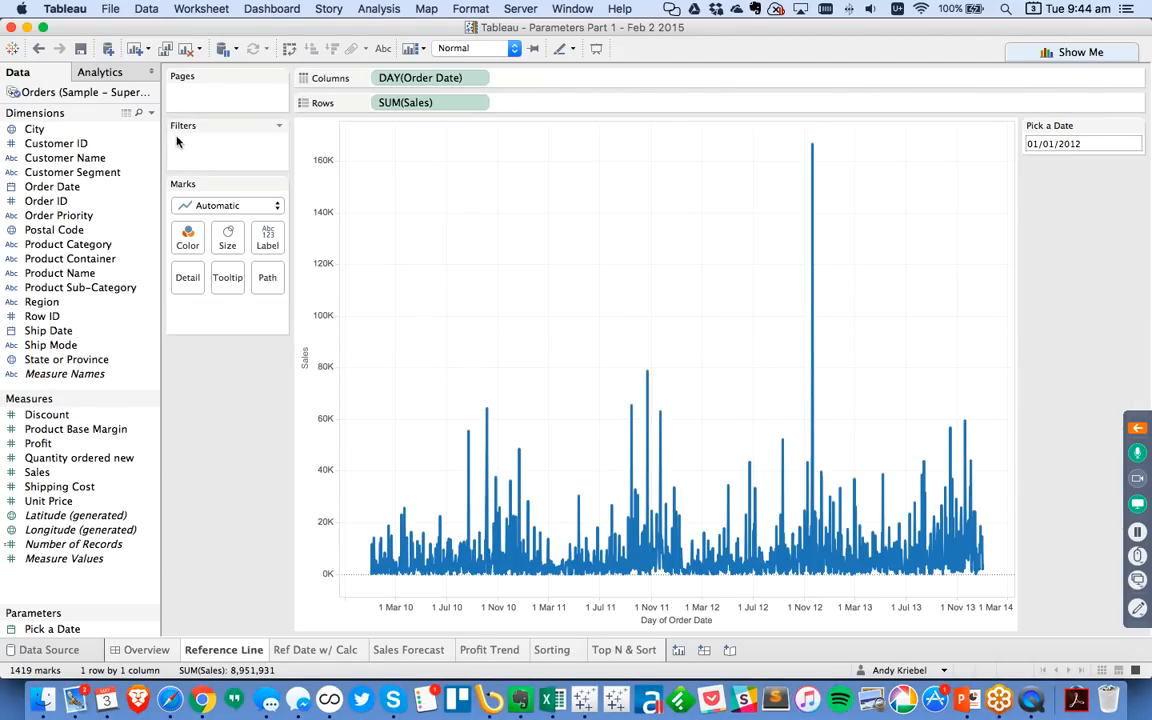
Add a reference line to the day of Order Date axis for the entire table, using the Pick a Date parameter as its value
left_click(104, 74)
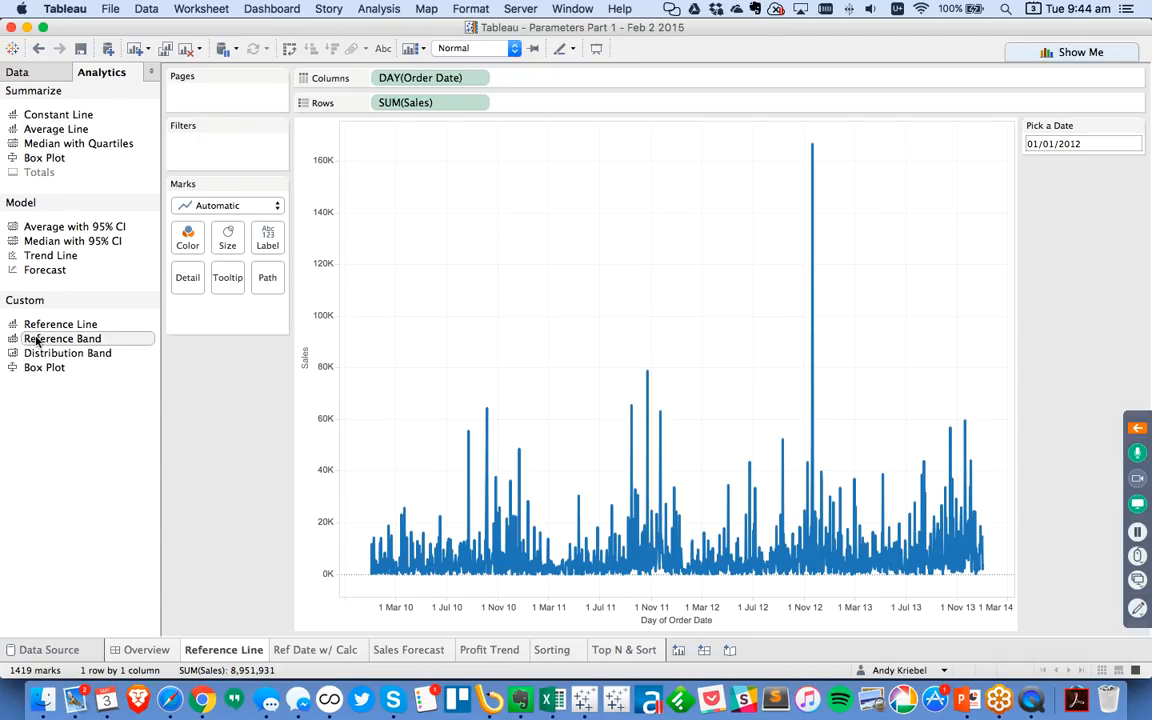
left_click_drag(60, 324, 437, 199)
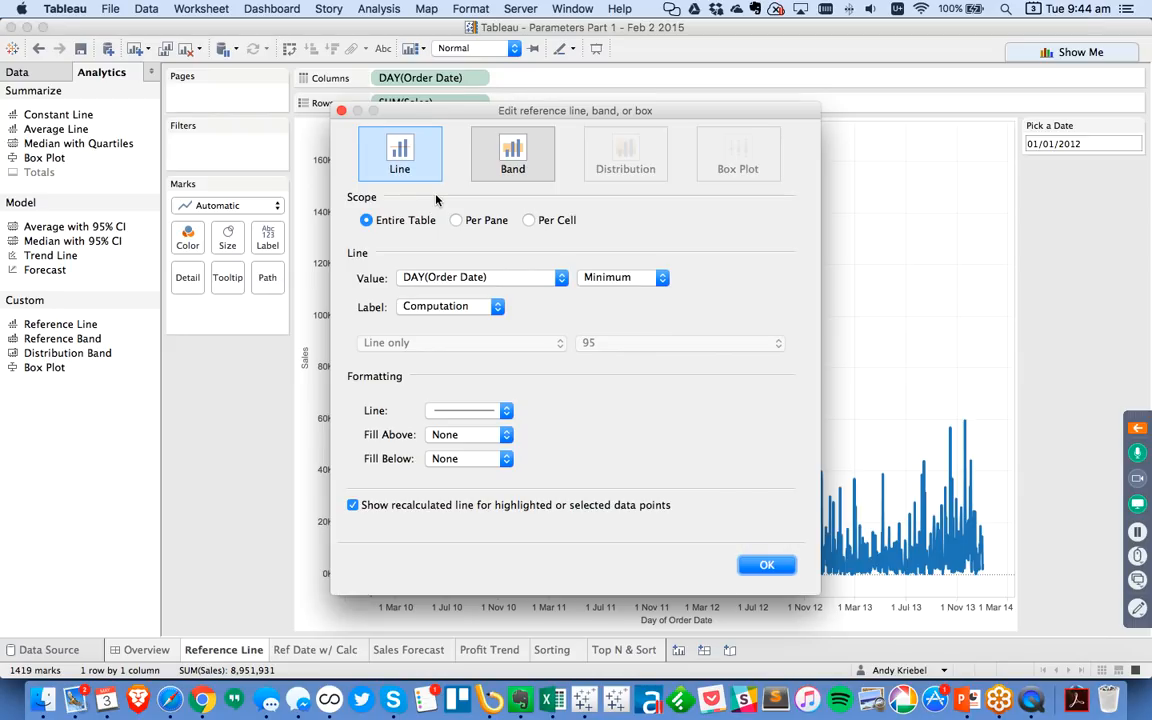
left_click(455, 281)
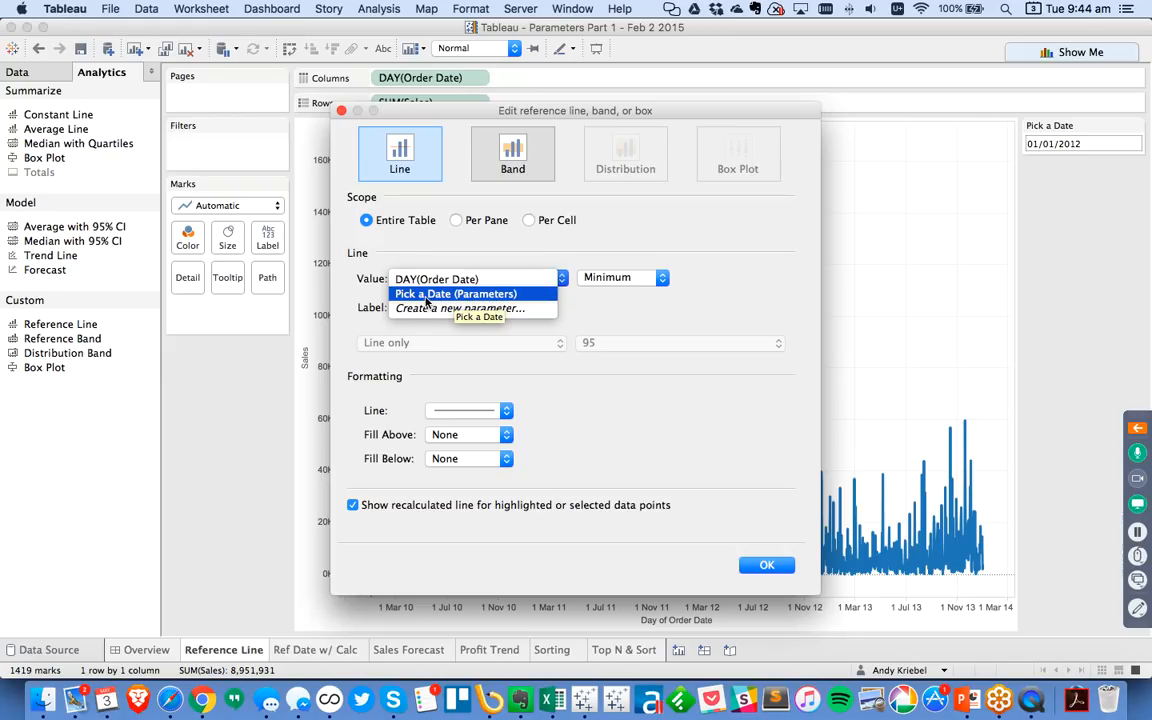
left_click(425, 296)
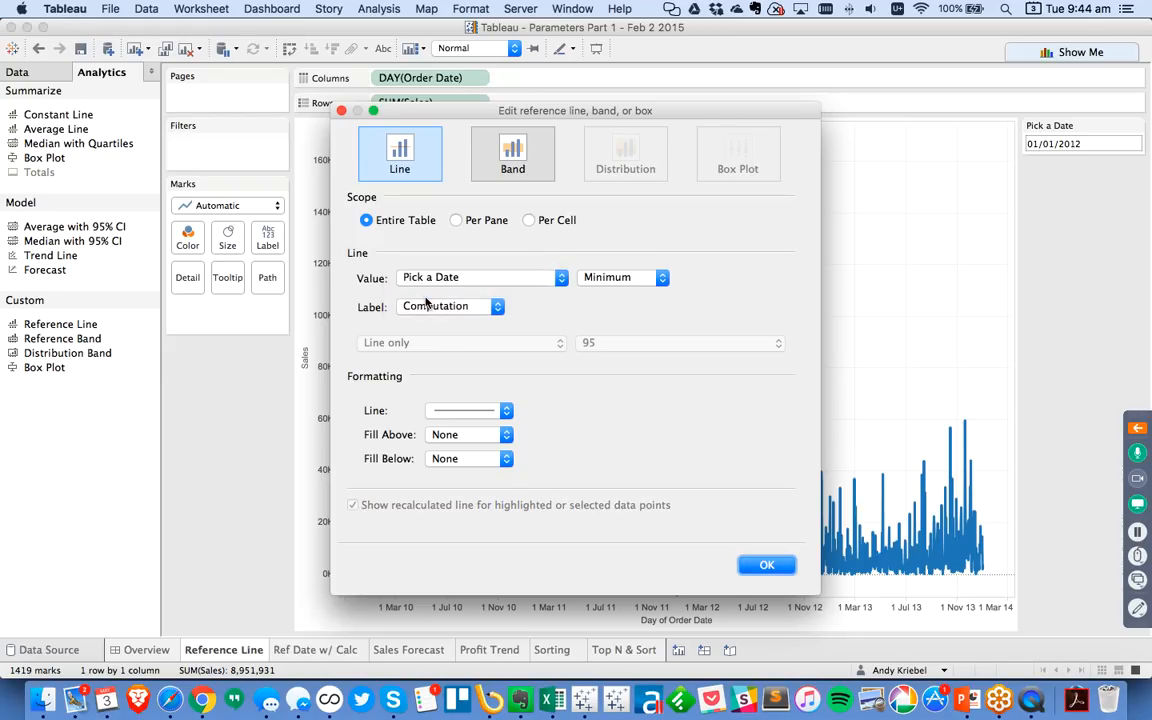
Set the reference line's label to None and its style to a black dashed line, and apply the settings
left_click(428, 311)
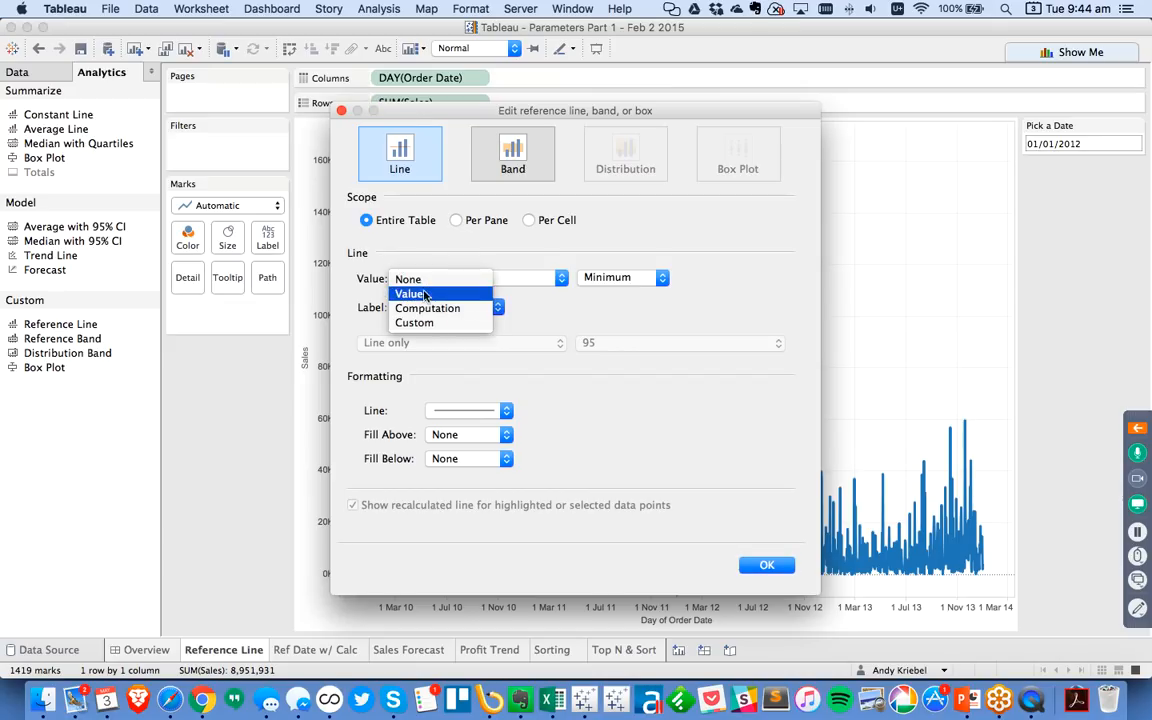
left_click(423, 287)
left_click(468, 410)
left_click(488, 470)
left_click(438, 541)
left_click(722, 413)
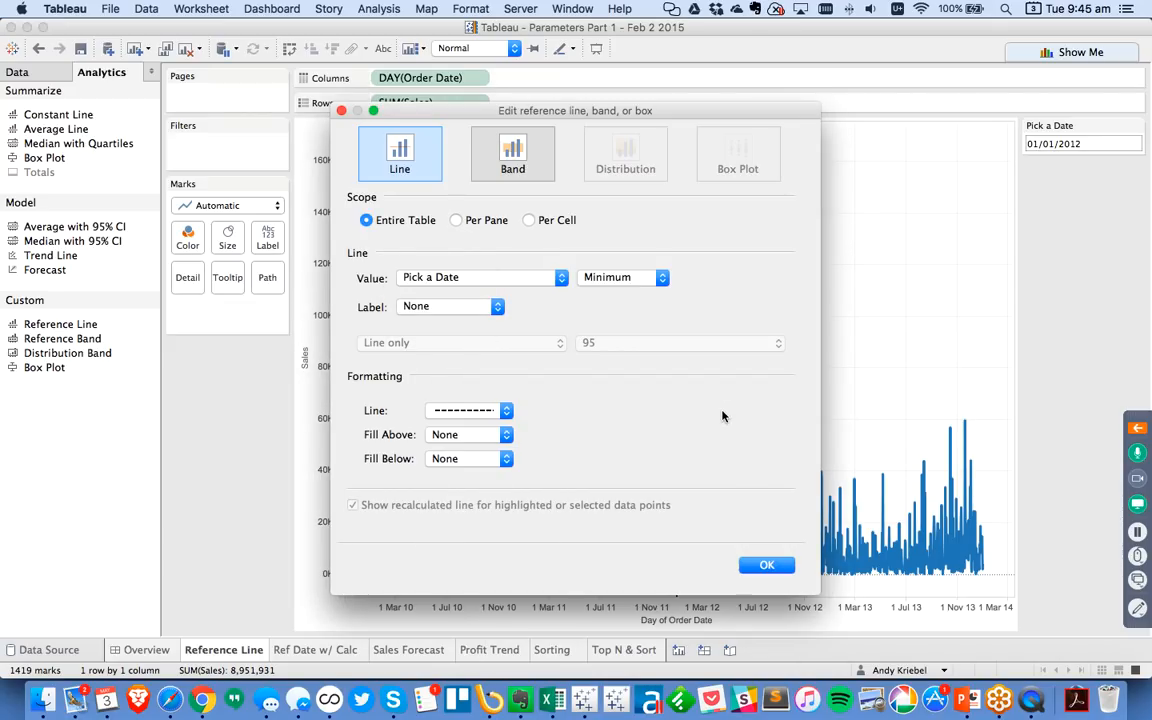
left_click(766, 566)
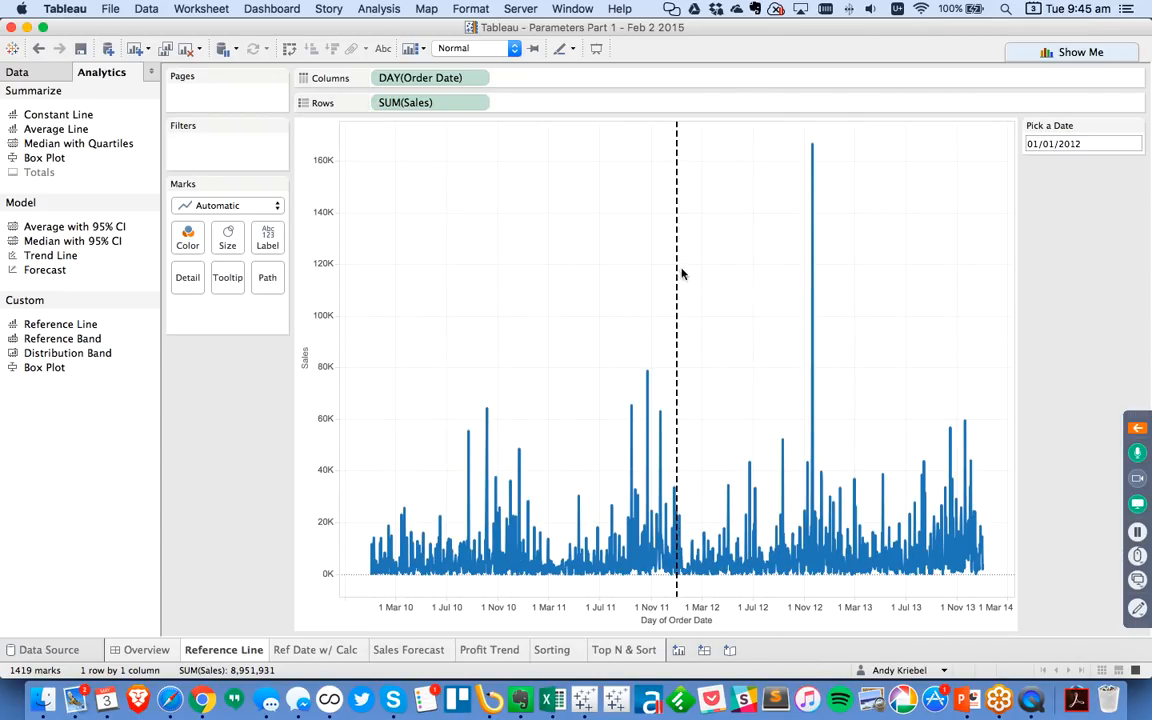
Test the reference line by setting Pick a Date to 09/02/2012 and to 20/12/2011
left_click(1063, 145)
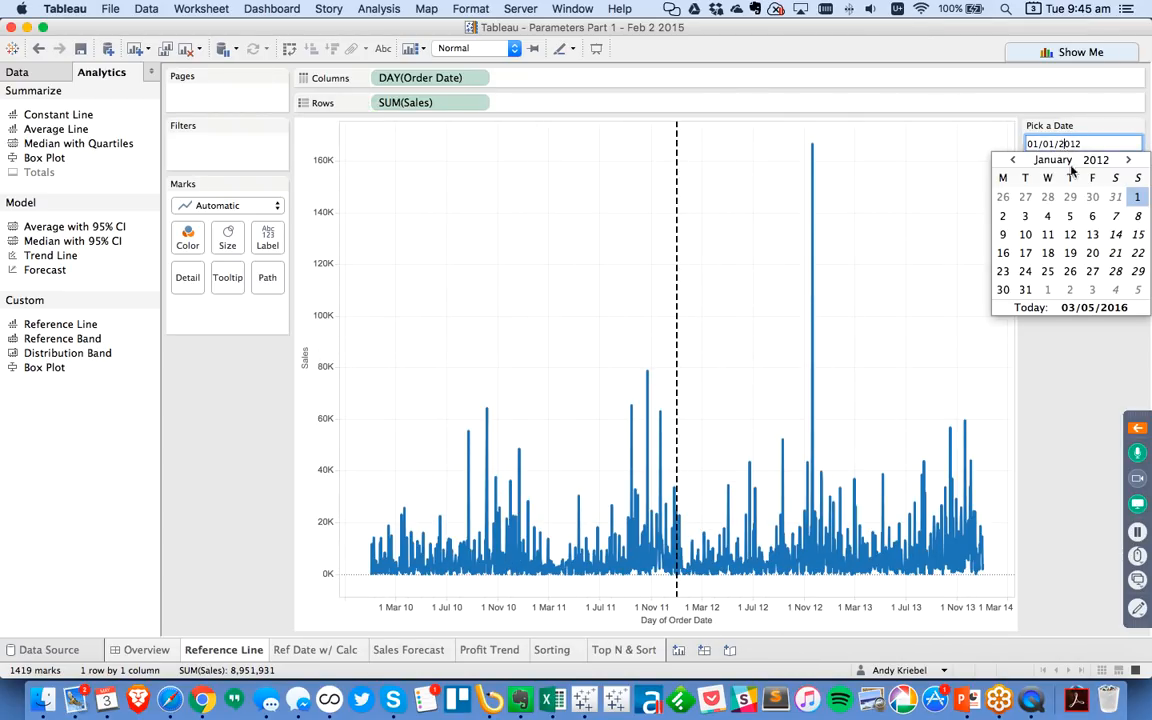
left_click(1128, 160)
left_click(1071, 217)
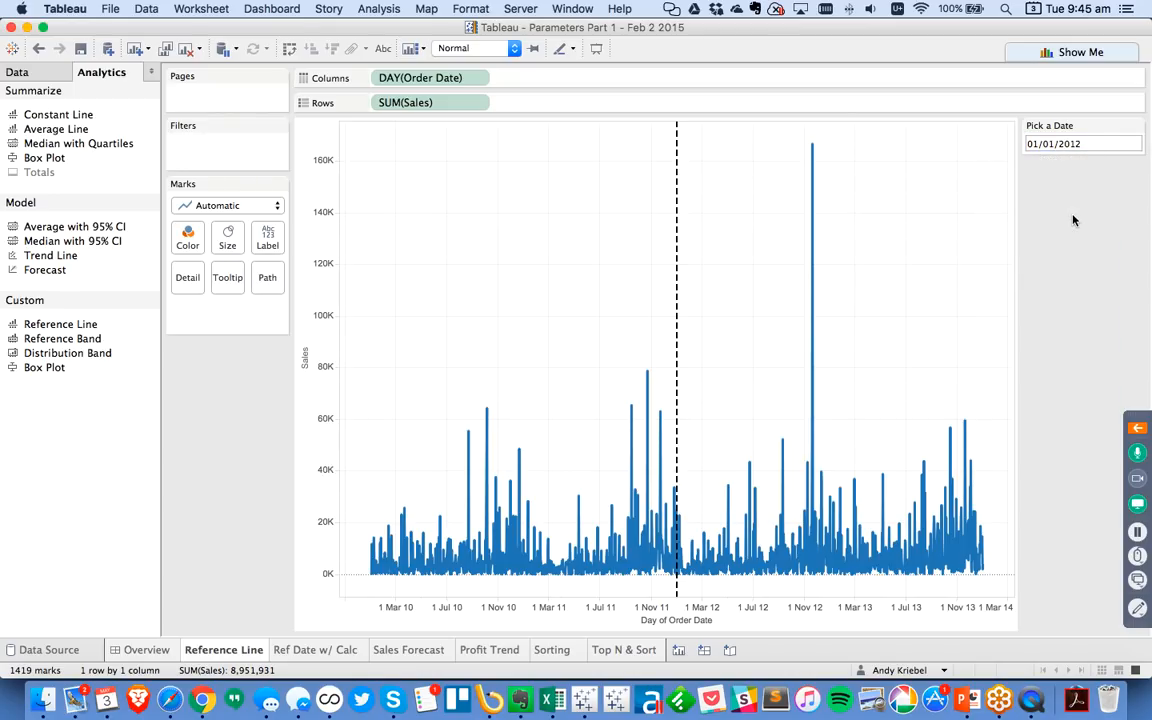
left_click(1131, 144)
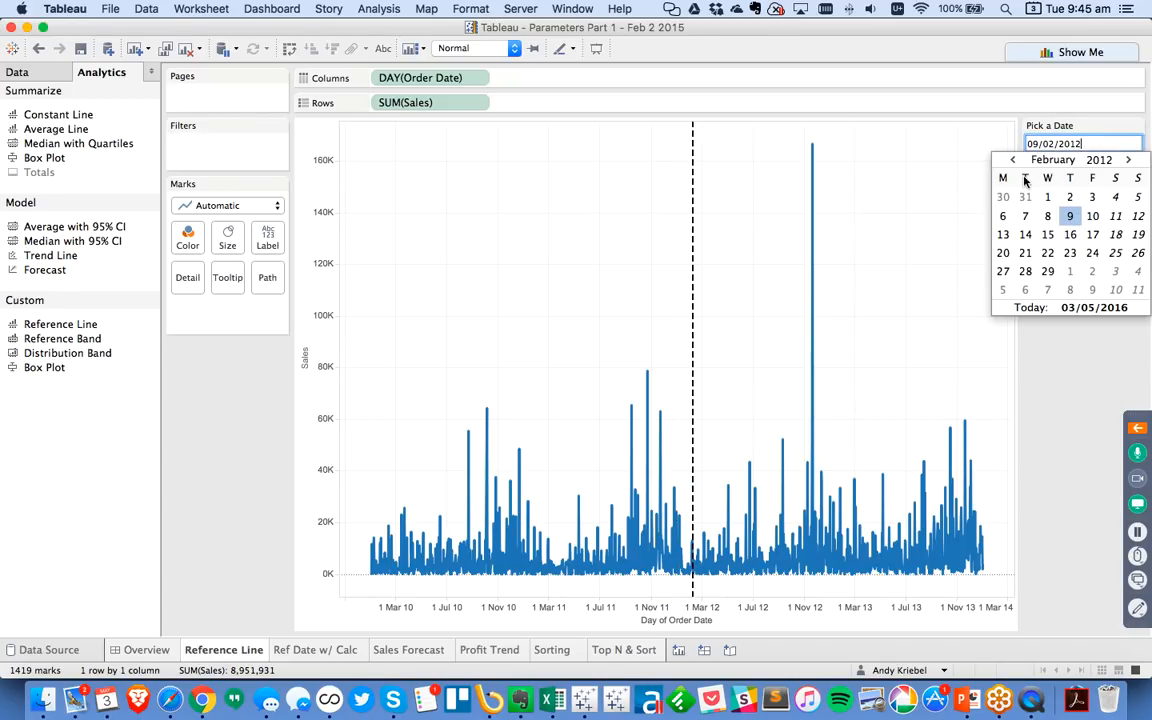
left_click(1013, 160)
left_click(1013, 160)
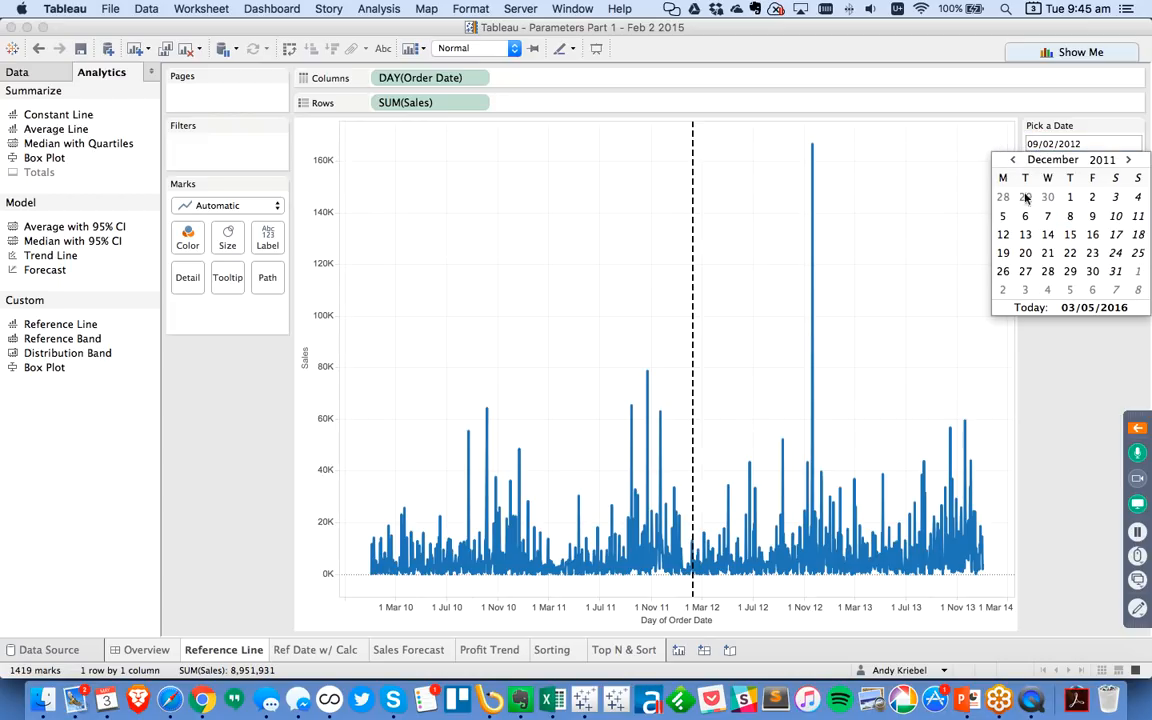
left_click(1025, 253)
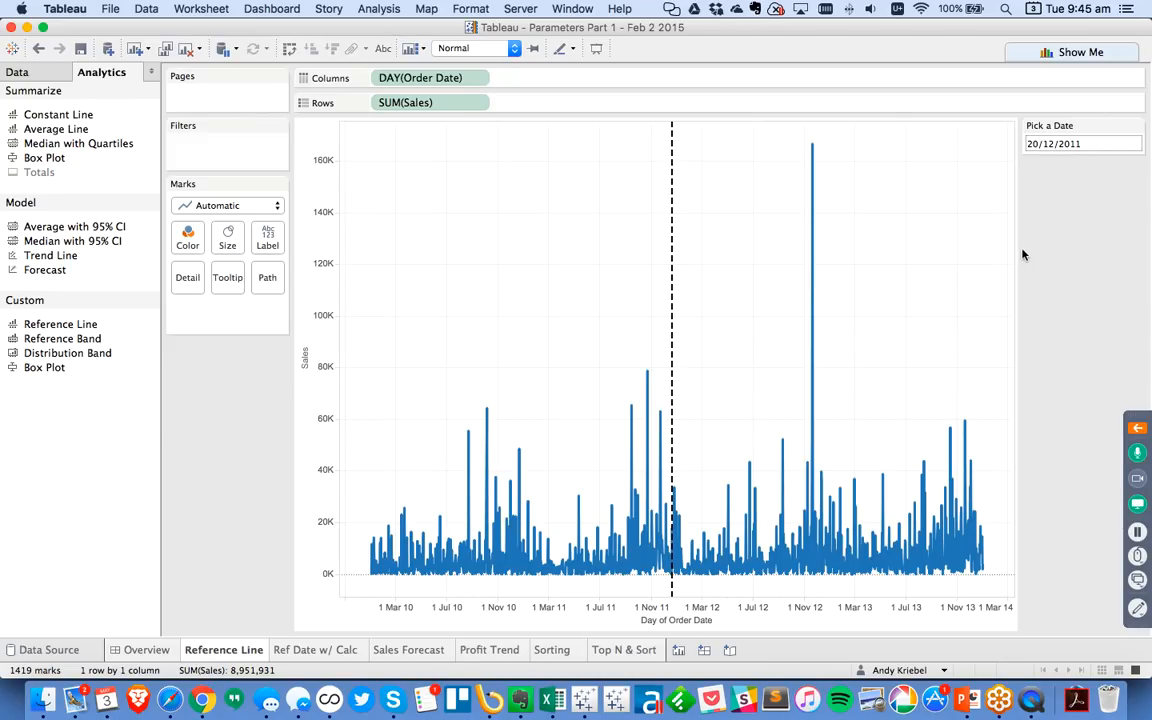
Switch to the Ref Date w/ Calc worksheet
left_click(18, 72)
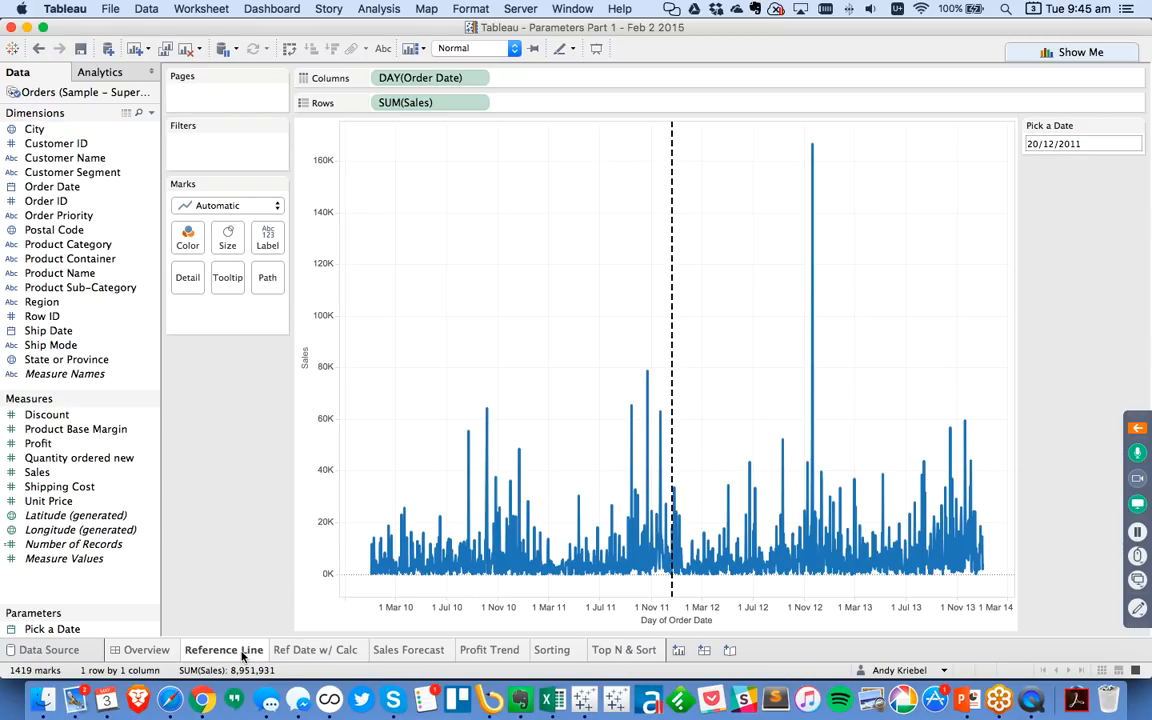
left_click(305, 651)
right_click(299, 651)
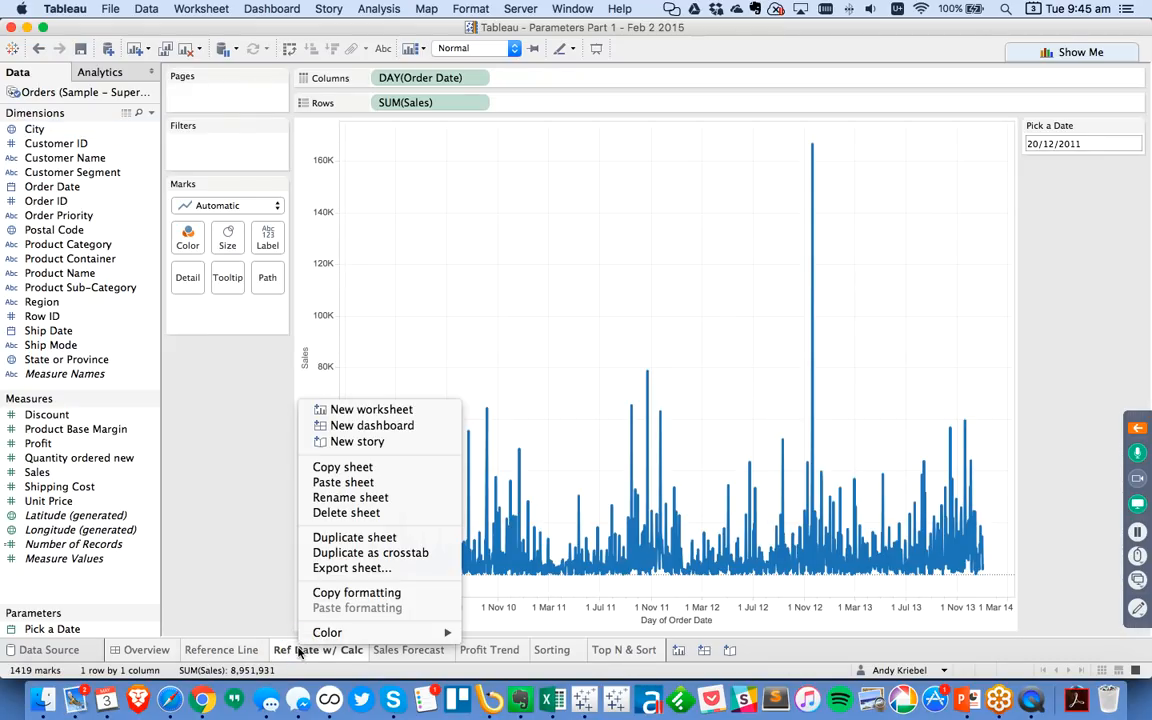
left_click(225, 537)
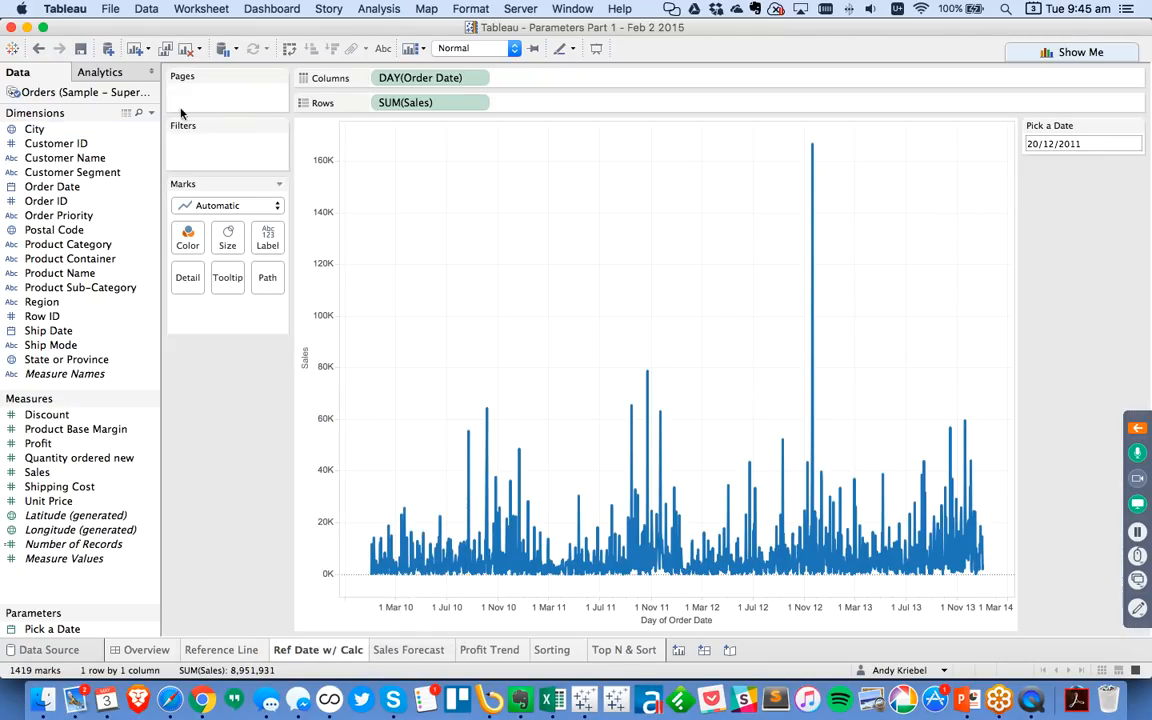
Add a dashed reference line without a label to this sheet's date axis, with the minimum of DAY(Order Date) as its value
left_click(100, 72)
left_click_drag(57, 325, 439, 197)
left_click(440, 303)
left_click(420, 281)
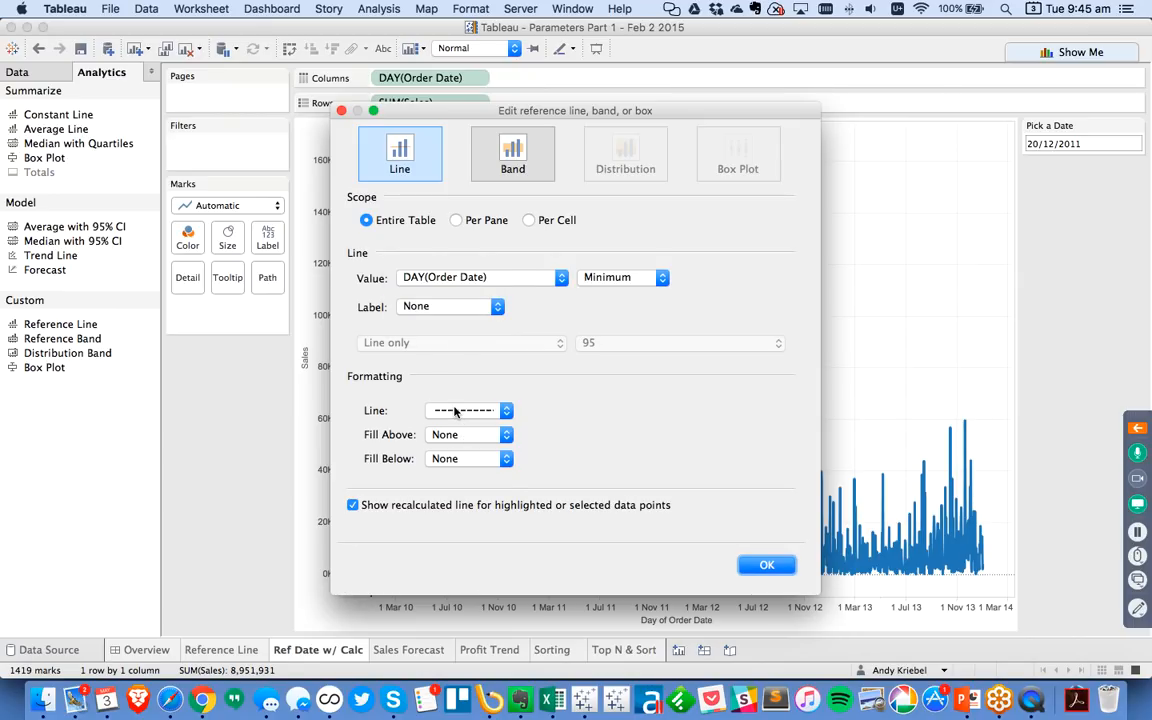
left_click(456, 410)
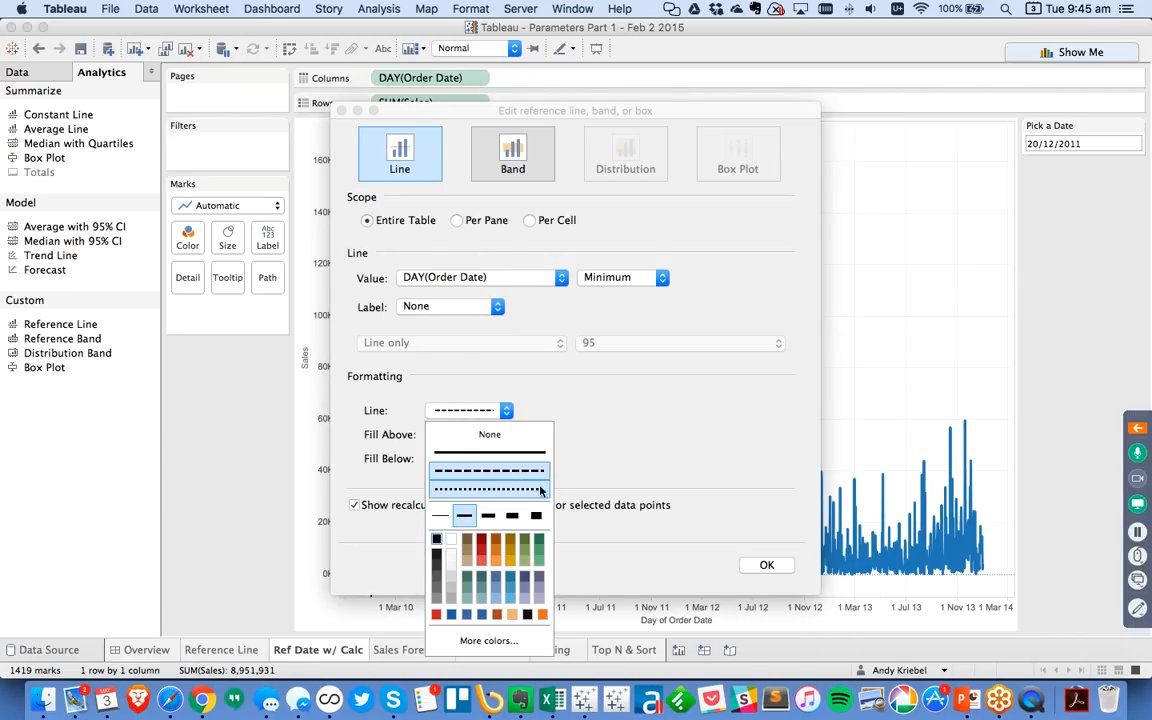
left_click(766, 565)
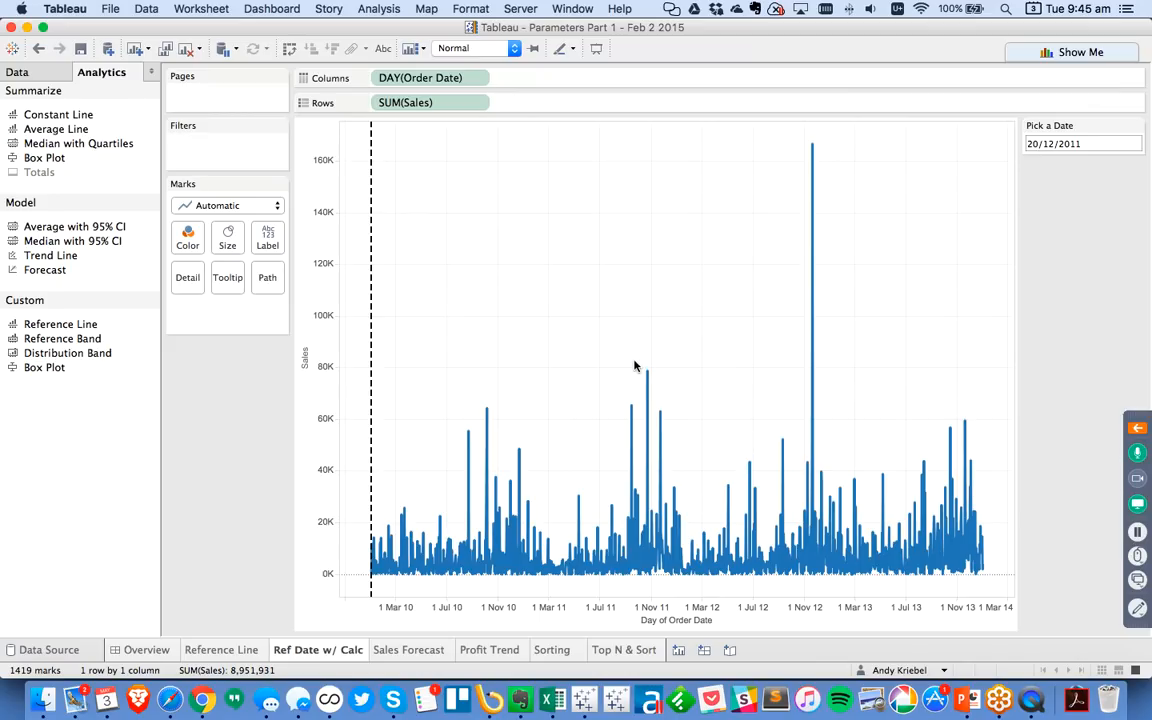
Set Pick a Date to 16/03/2012 and check the reference line on the chart
left_click(1130, 144)
left_click(1130, 160)
left_click(1130, 160)
left_click(1130, 160)
left_click(1089, 236)
left_click(1078, 145)
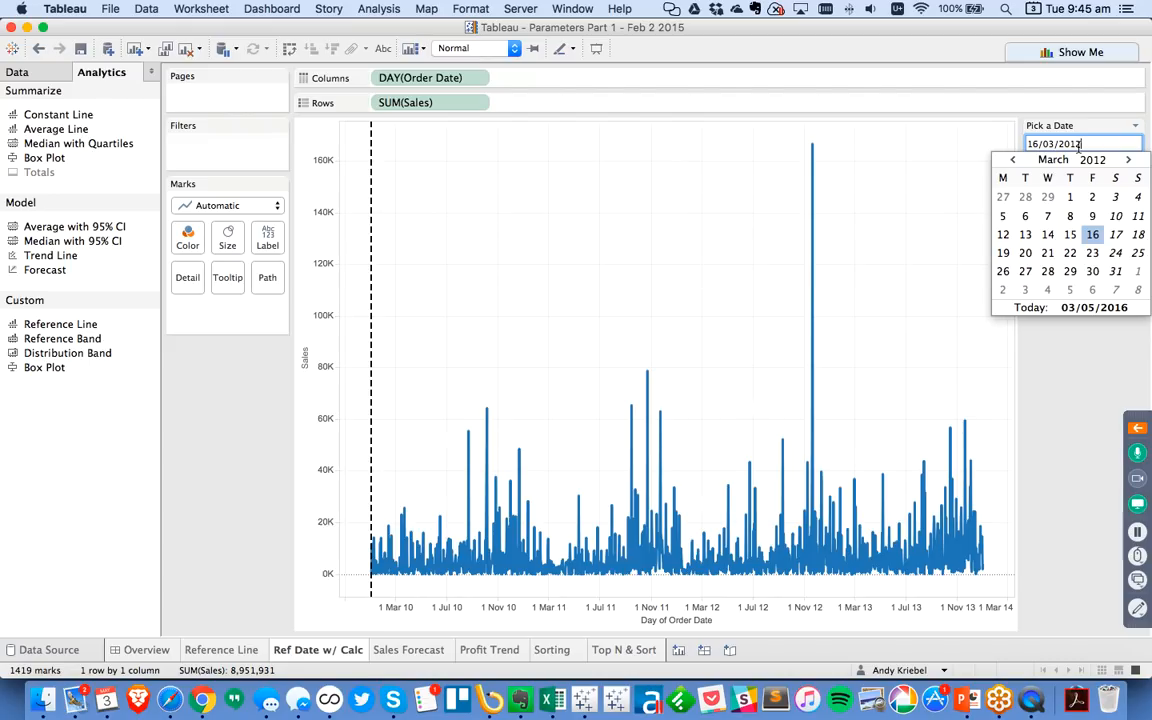
left_click(583, 202)
mouse_move(375, 374)
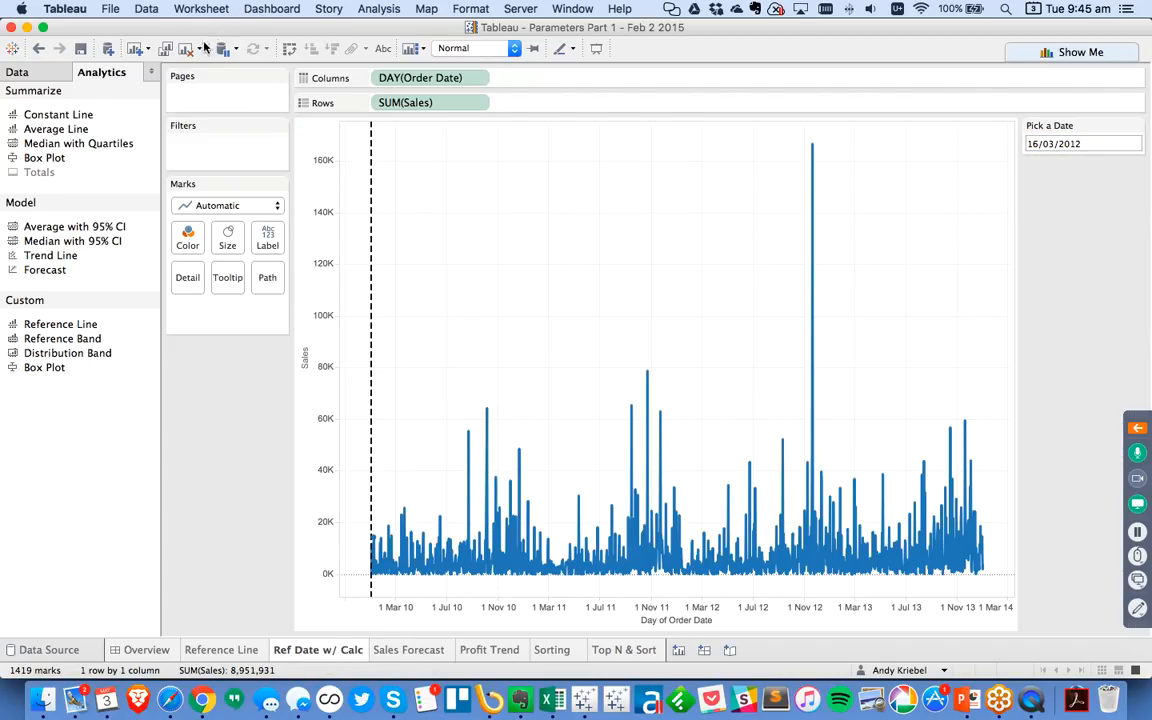
Duplicate the Reference Line worksheet and inspect the reference line on the copy
left_click(228, 650)
right_click(231, 651)
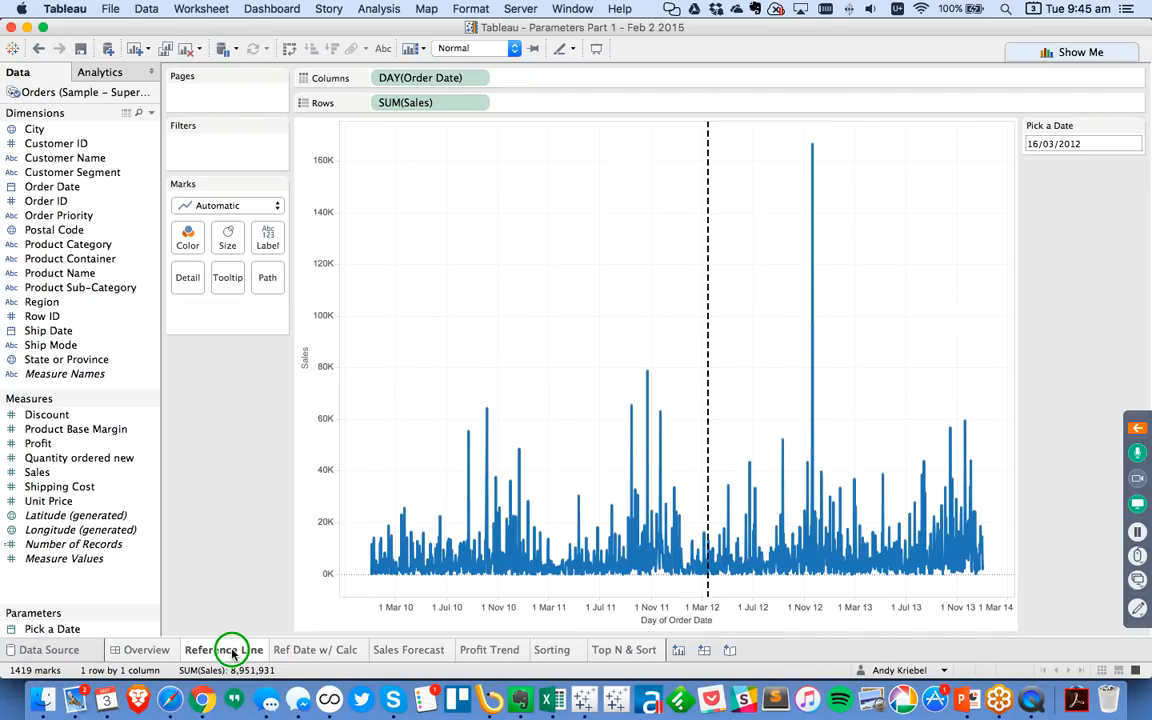
left_click(274, 540)
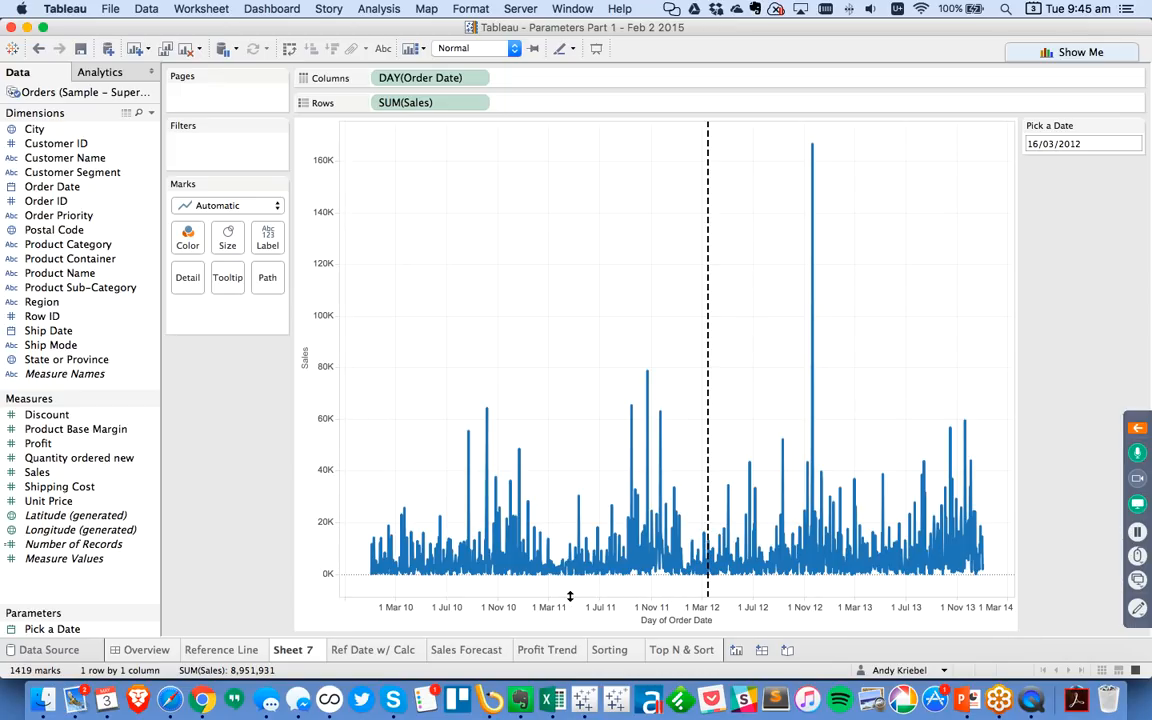
mouse_move(712, 291)
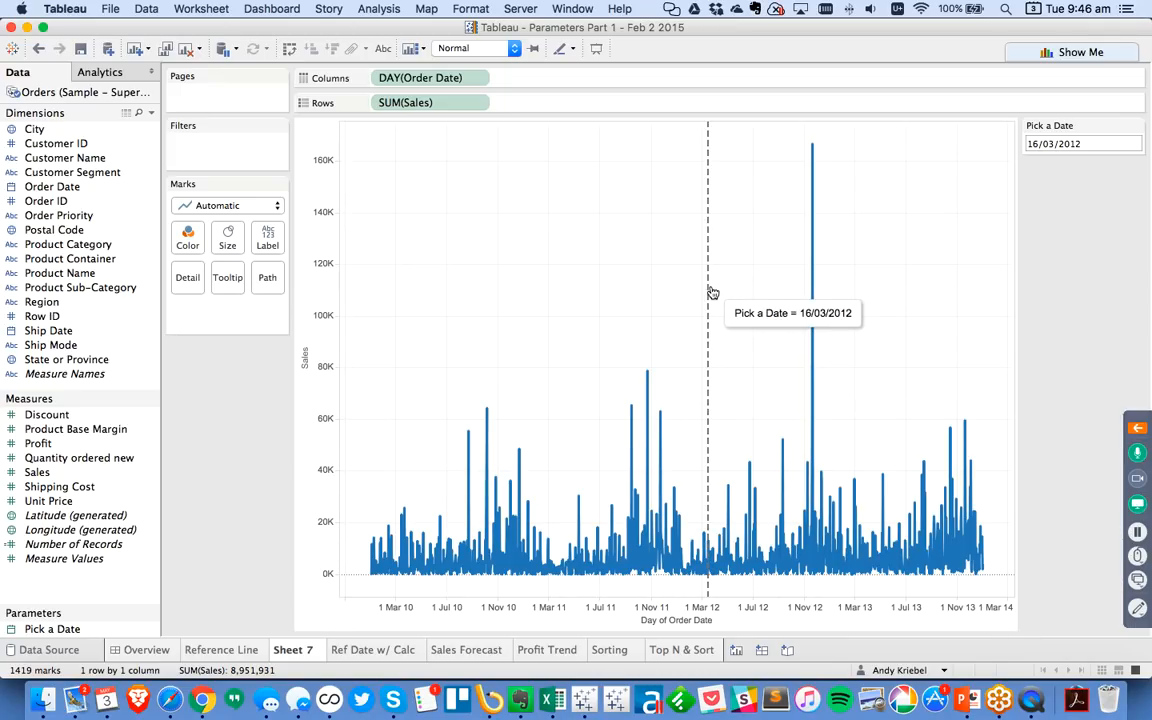
left_click(710, 310)
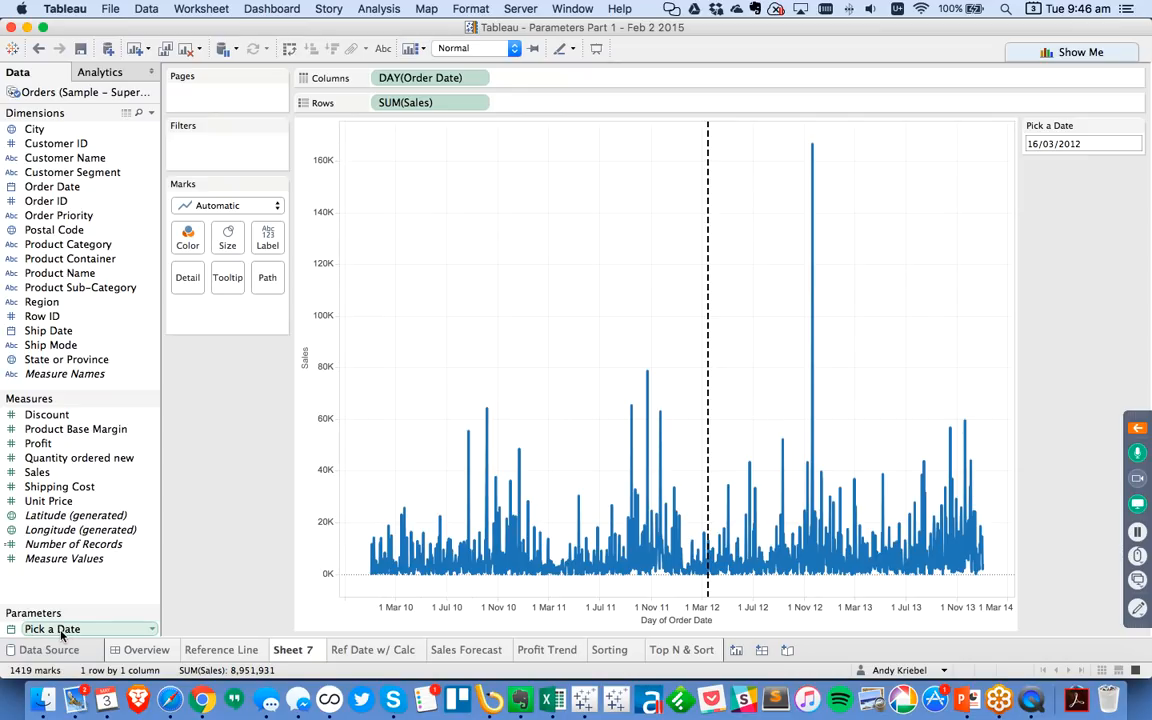
Create a calculated field named "Is Older Than Date Chosen" and move its editor off the field list
left_click(151, 114)
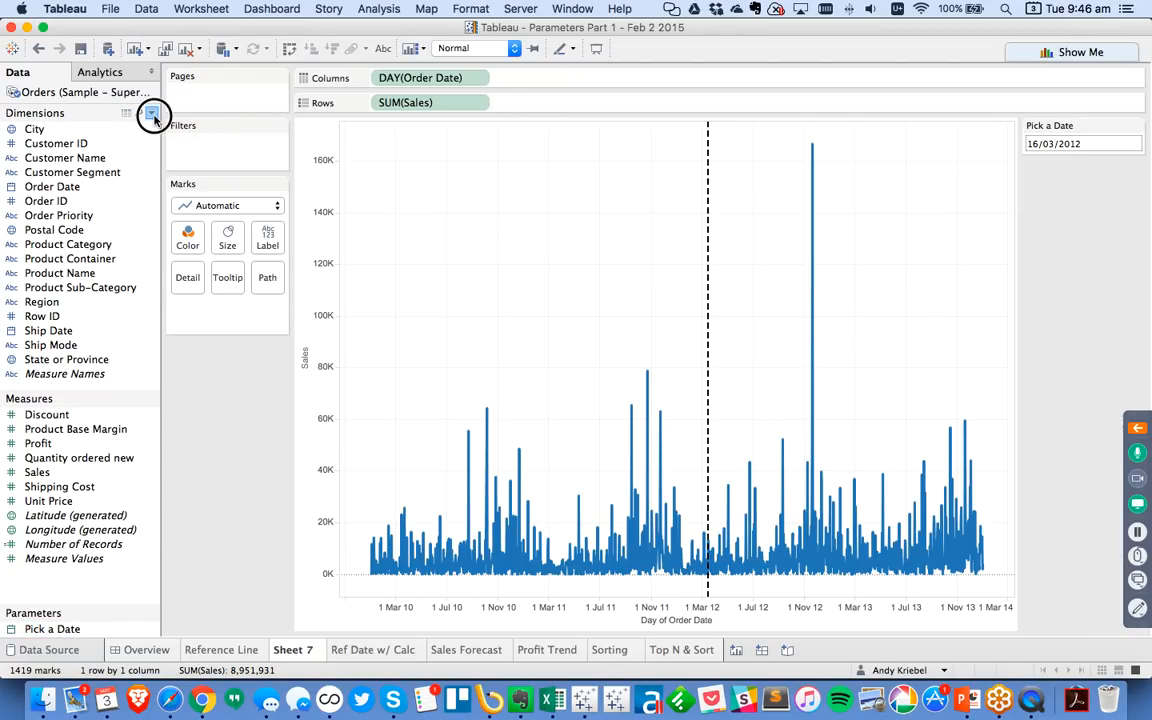
left_click(146, 131)
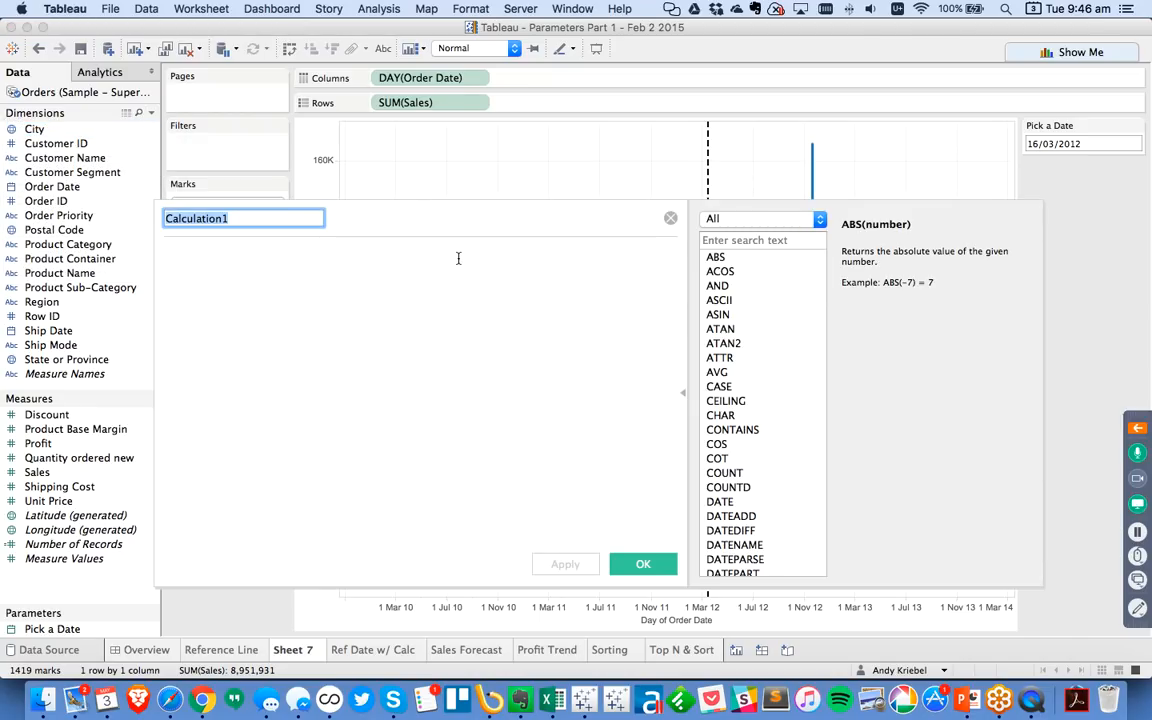
type("Is Older Than")
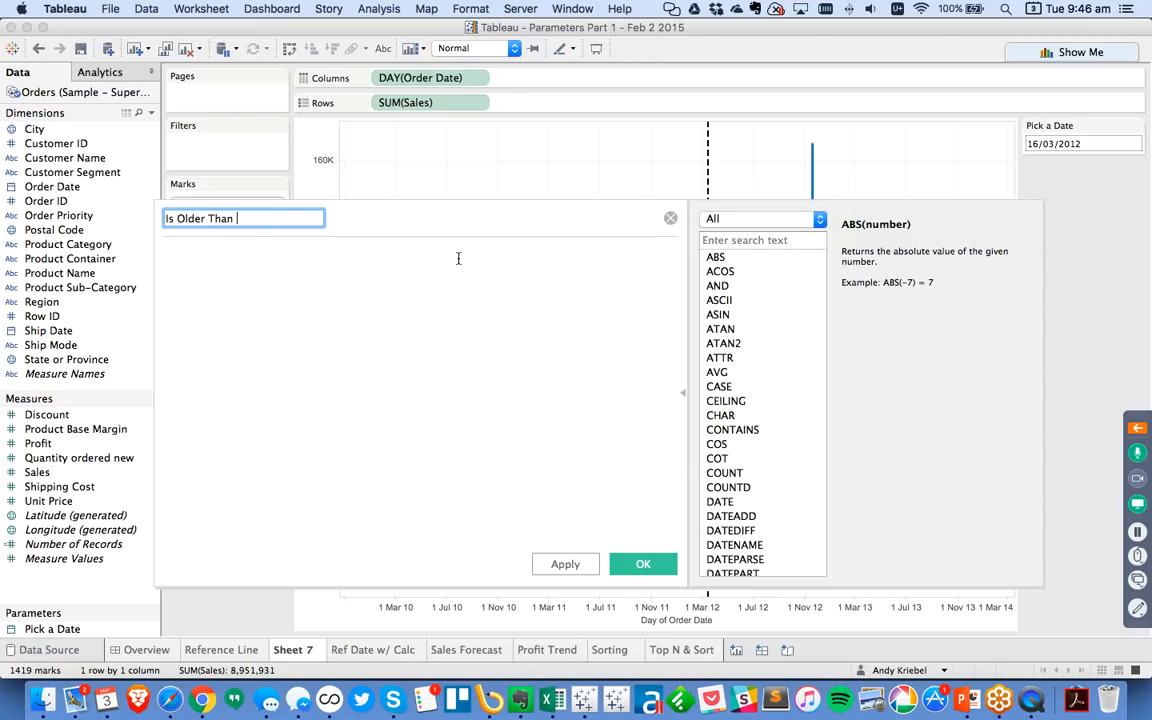
type(" Date Chosen")
left_click_drag(447, 226, 502, 189)
Enter the formula [Pick a Date]<=[Order Date] for the calculated field and save it
left_click(414, 288)
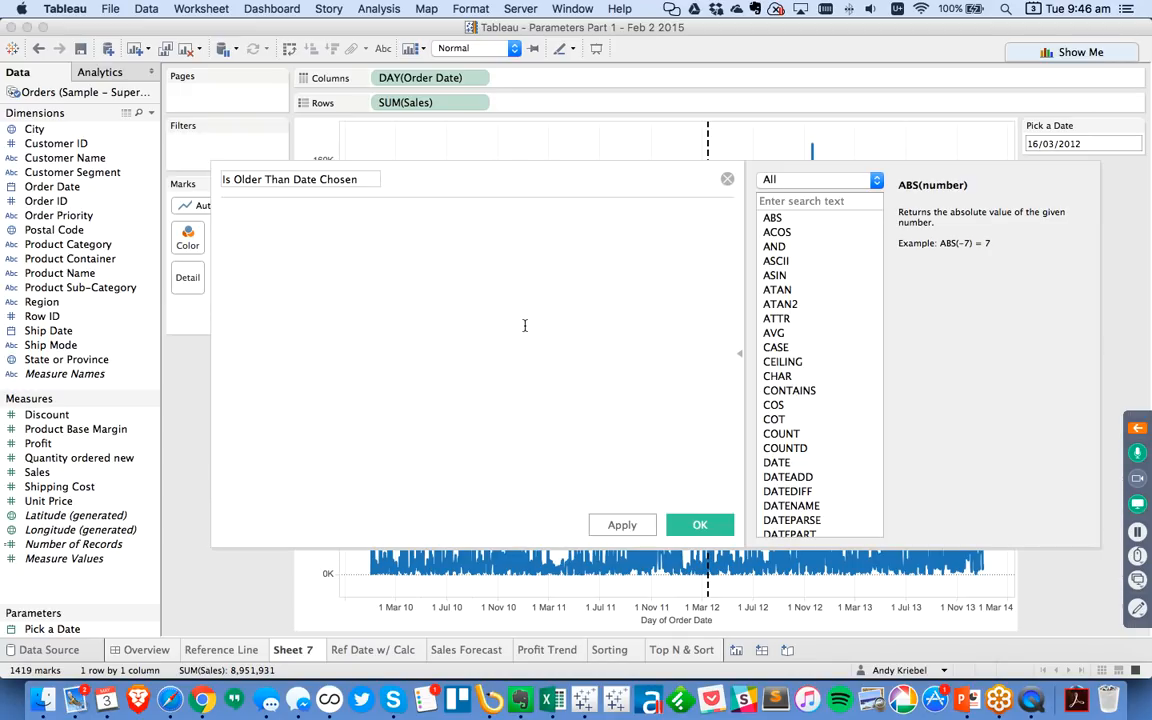
type("pick")
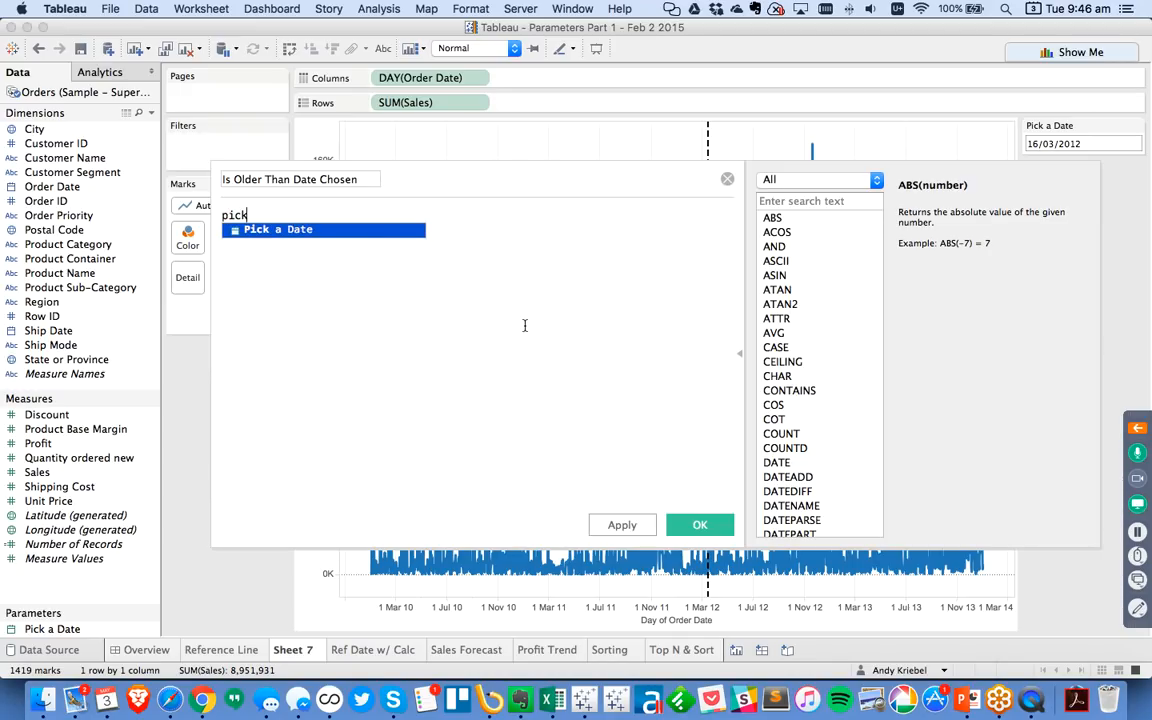
key("Return")
type("<=")
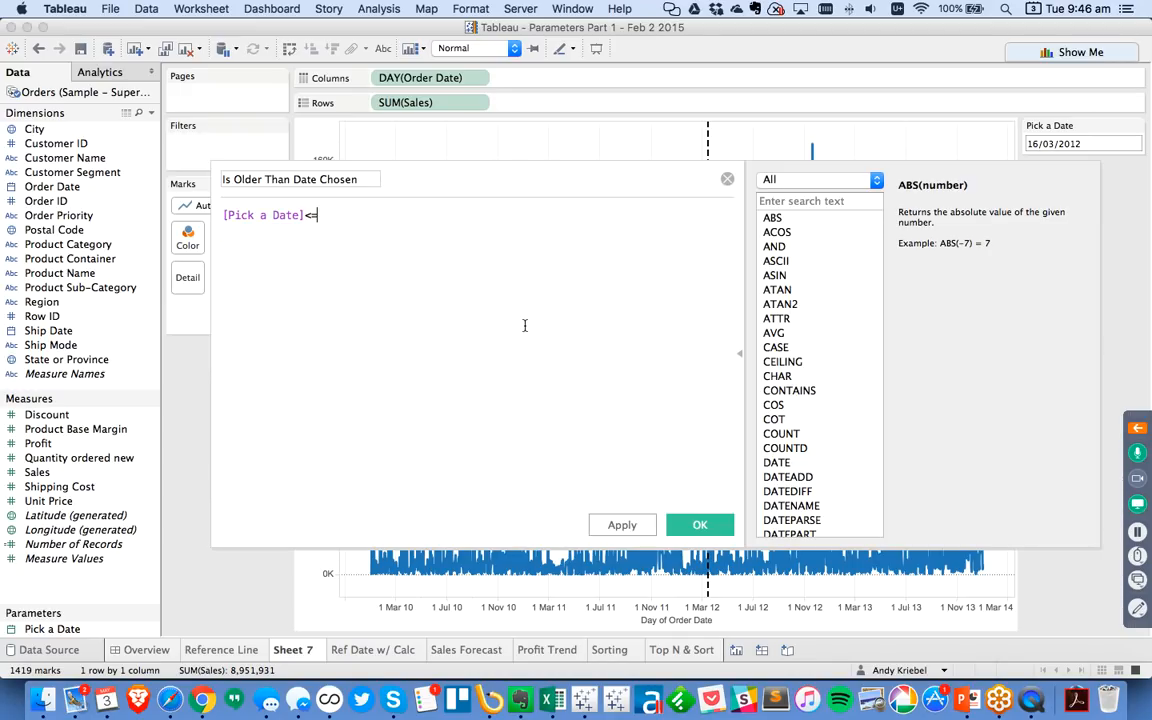
type("or")
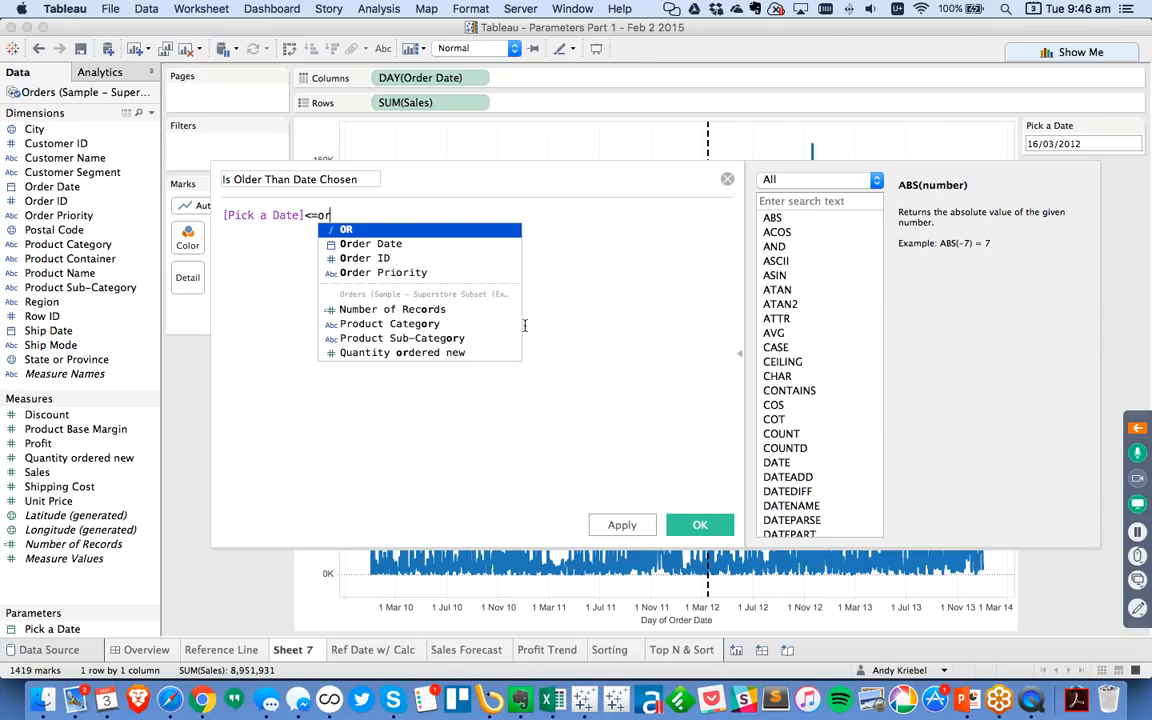
key("Down")
key("Return")
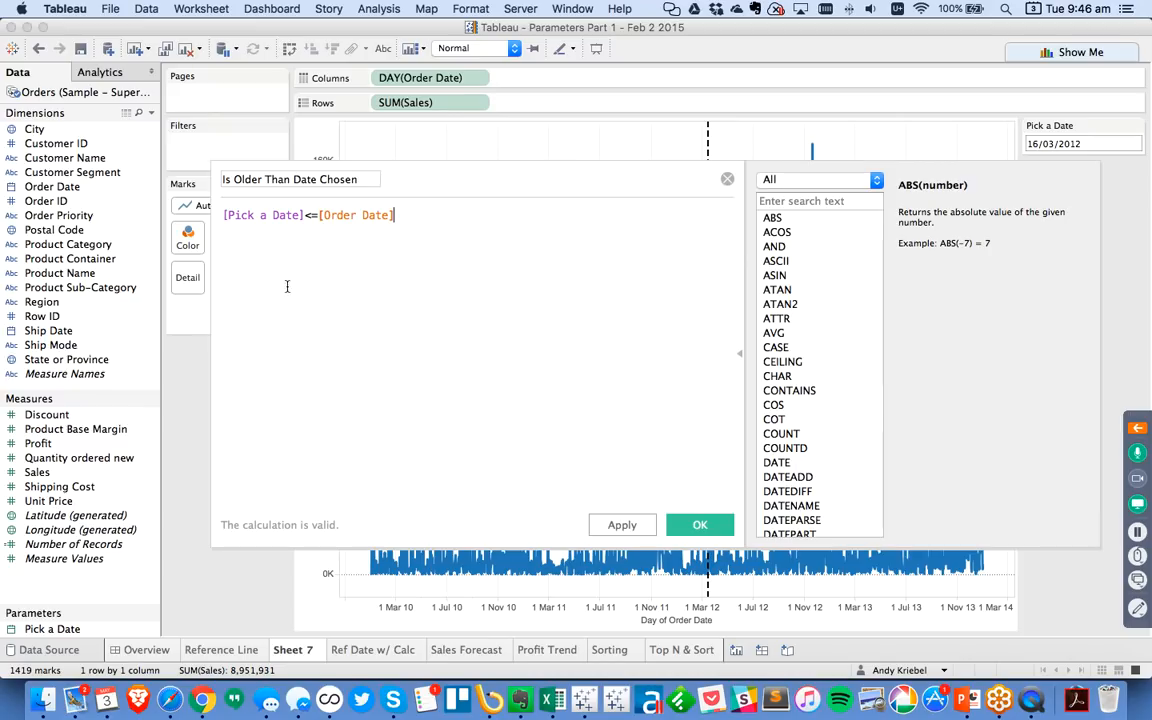
left_click(690, 524)
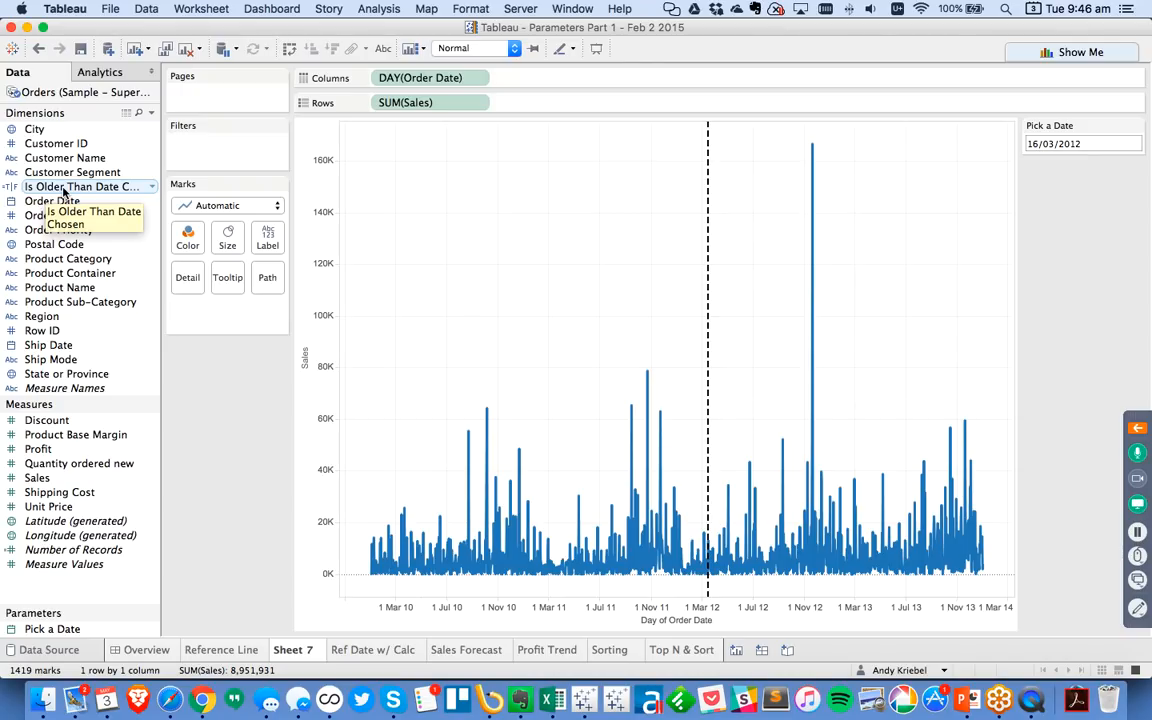
Color the sales line by the Is Older Than Date Chosen field
left_click_drag(64, 190, 187, 237)
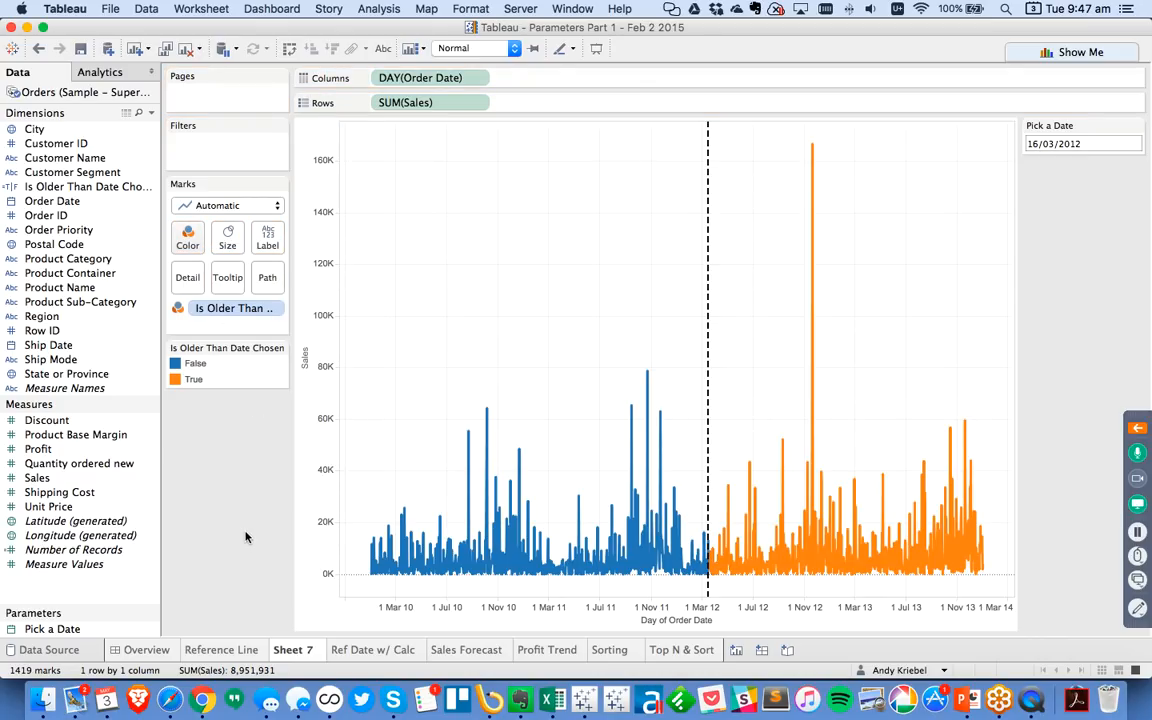
Set the Pick a Date parameter to 06/12/2011
left_click(1055, 143)
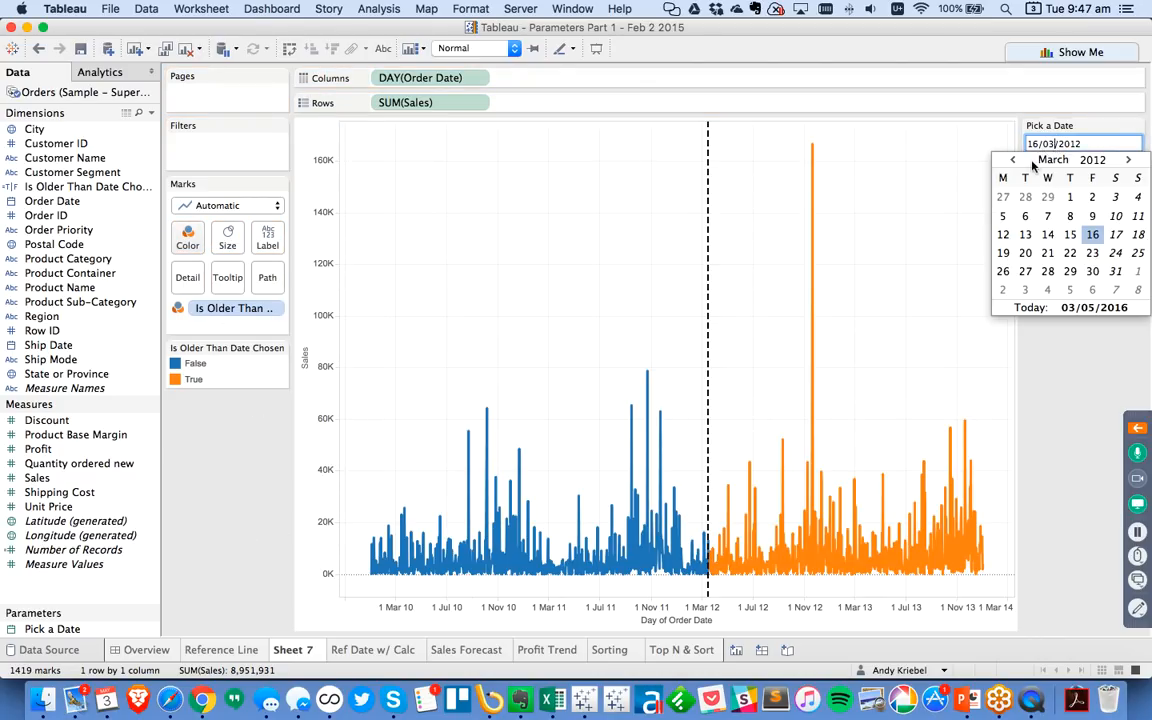
left_click(1013, 160)
left_click(1013, 160)
left_click(1013, 160)
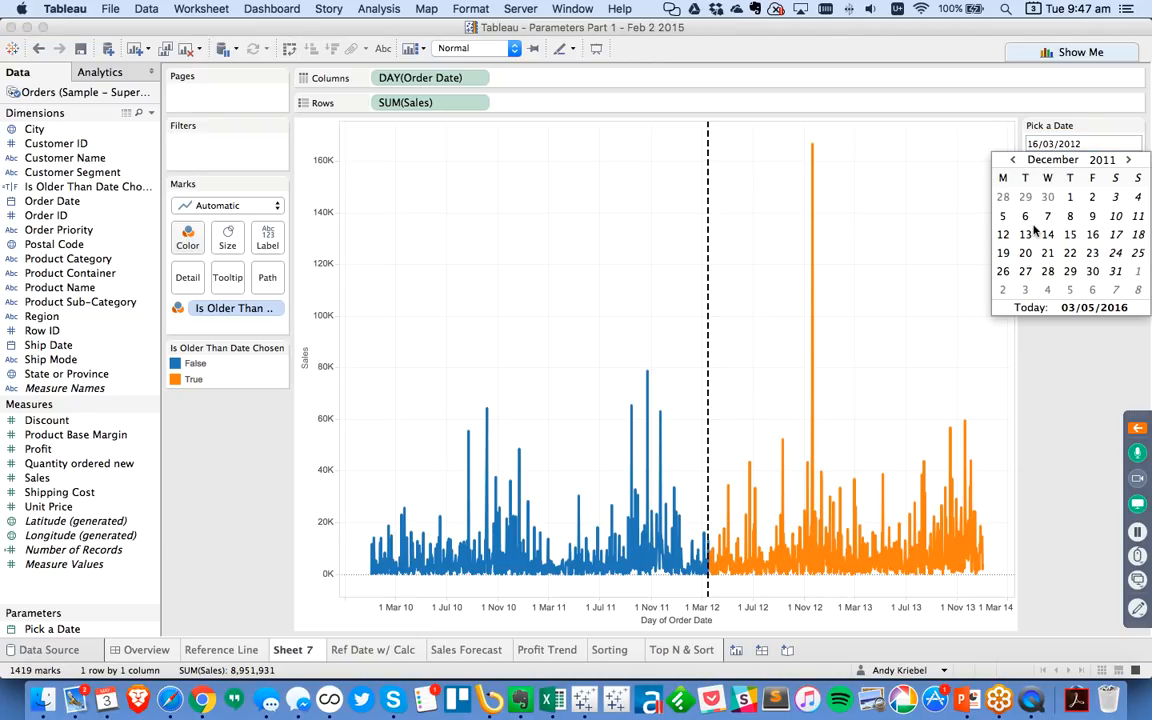
left_click(1026, 218)
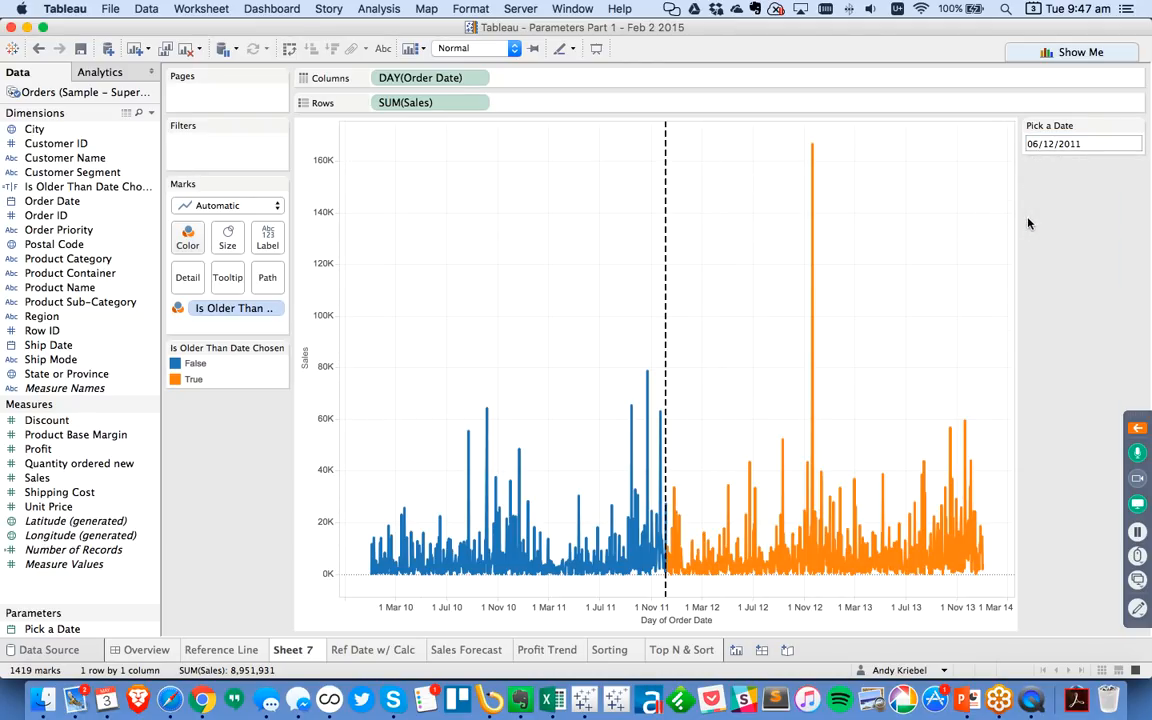
Set the Pick a Date parameter to 14/09/2011
left_click(1050, 143)
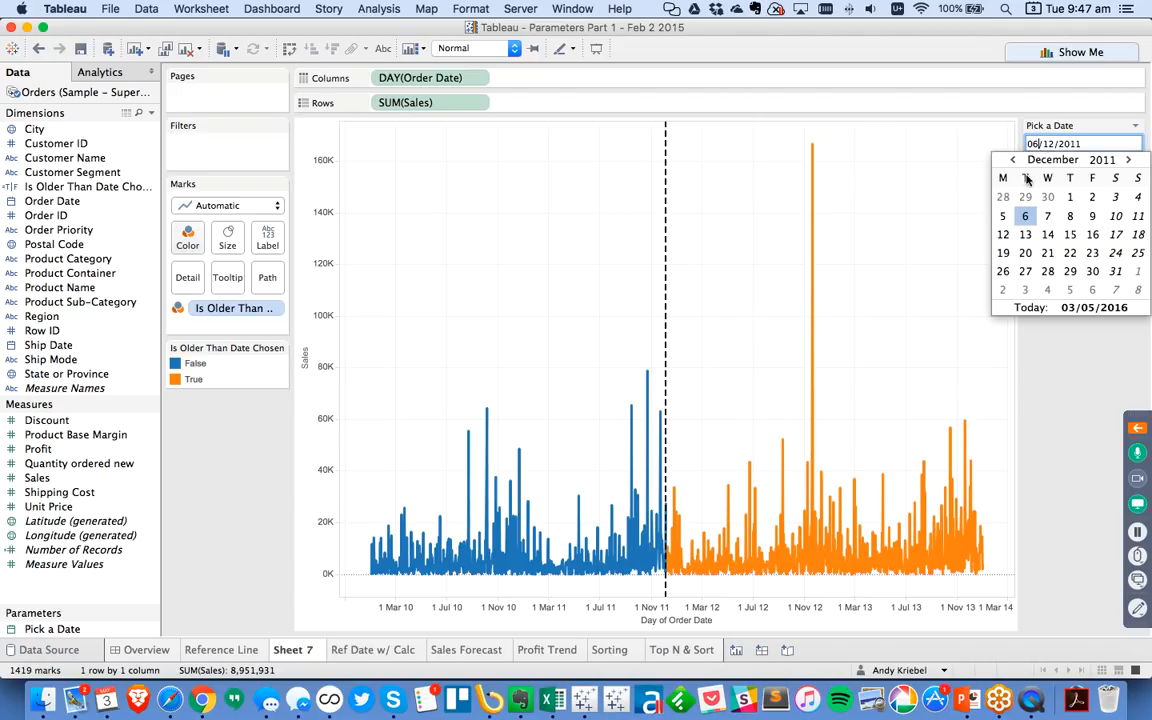
left_click(1004, 218)
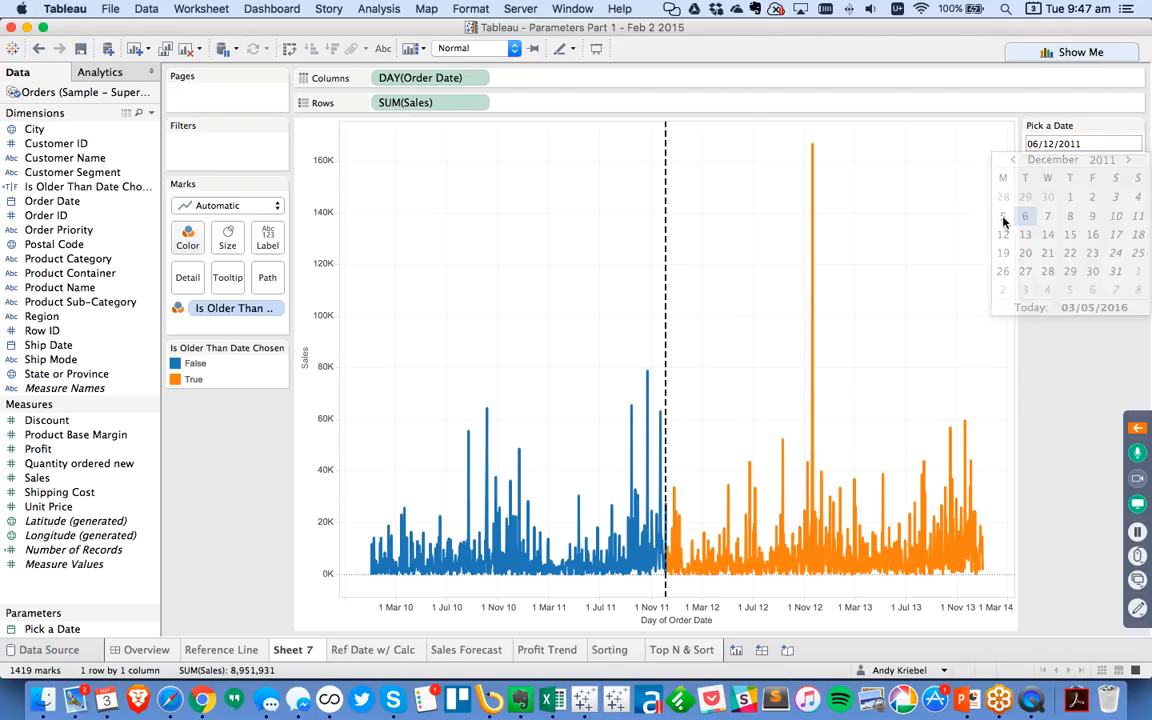
left_click(1053, 141)
left_click(1012, 159)
left_click(1012, 159)
left_click(1012, 159)
left_click(1049, 235)
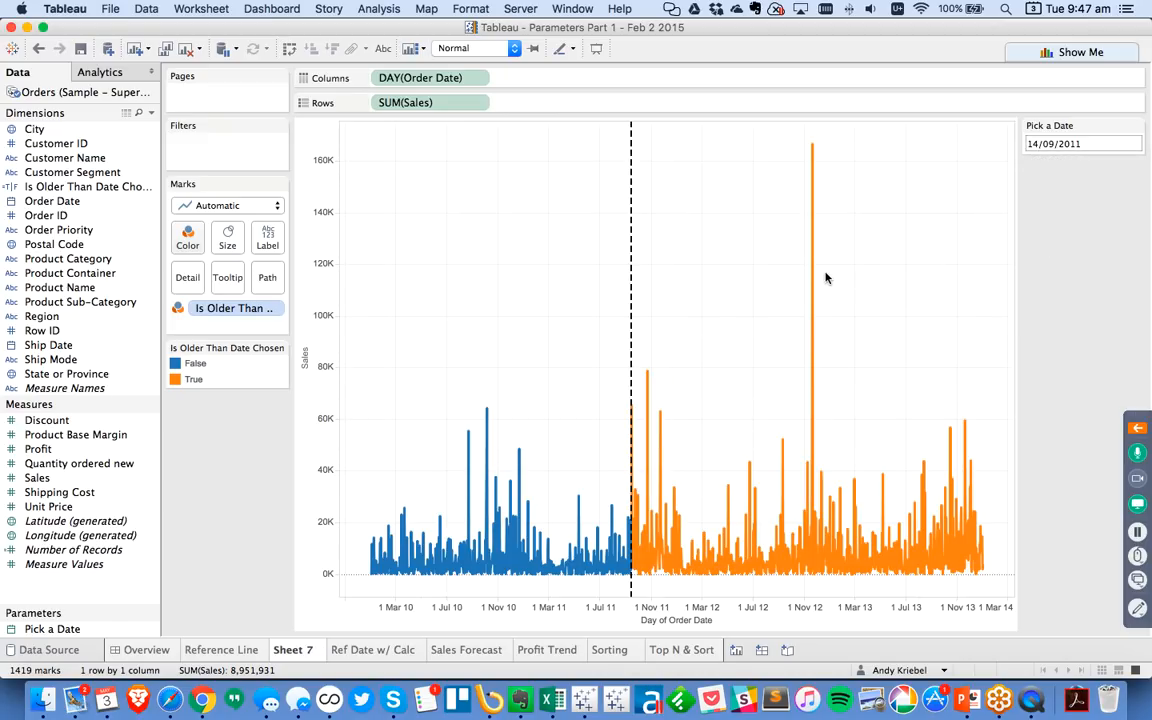
Delete the empty Ref Date w/ Calc worksheet and rename Sheet 7 as "Ref Date w/ Calc"
left_click(379, 654)
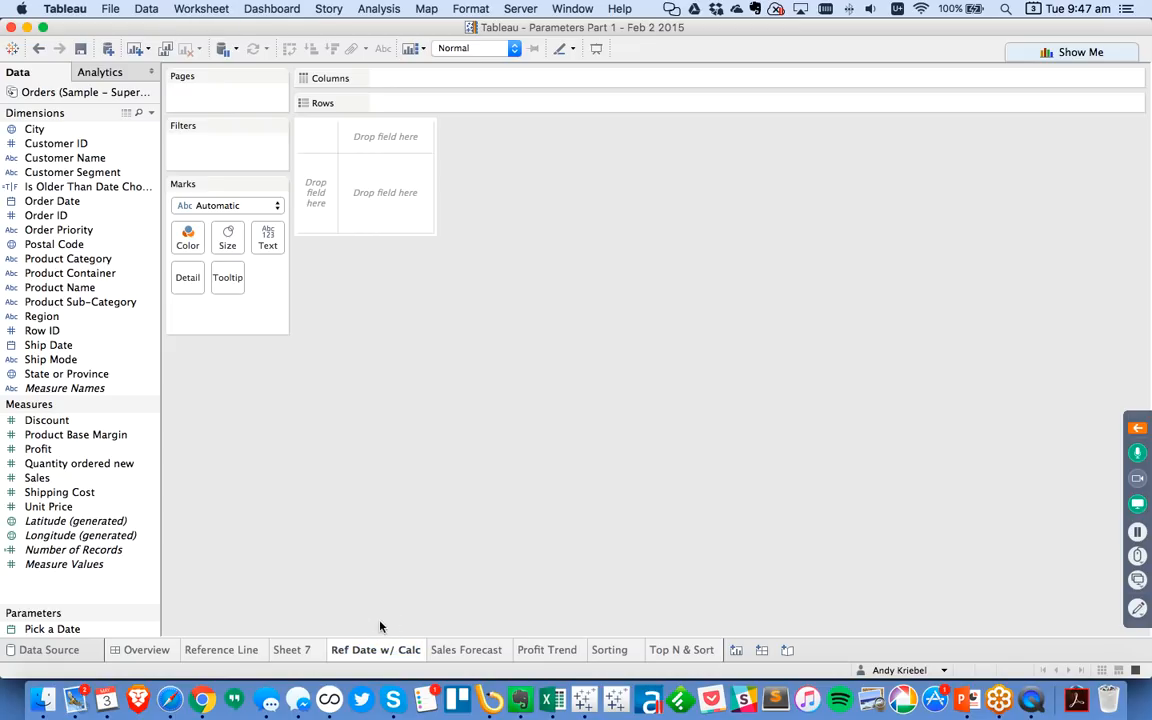
right_click(380, 658)
left_click(429, 523)
left_click(301, 659)
double_click(301, 656)
type("Ref Date w/ Calc")
key("Return")
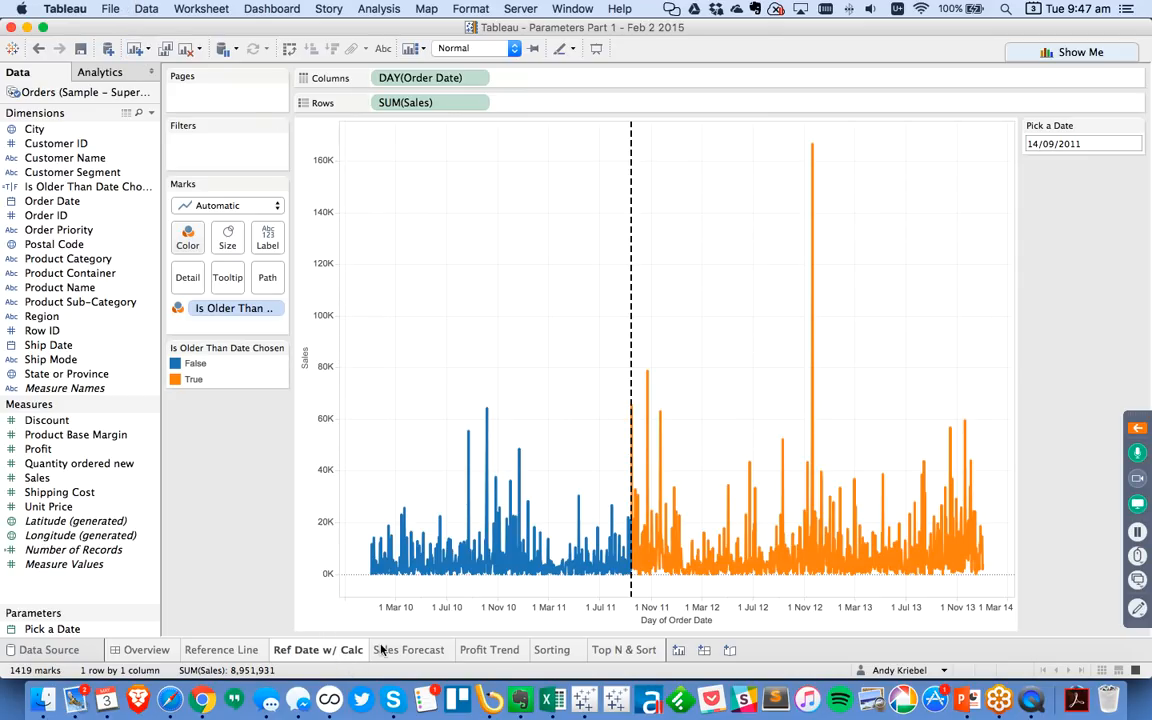
Add a new worksheet after Ref Date w/ Calc and build a horizontal bar chart of Sales by Product Sub-Category
right_click(340, 652)
left_click(388, 412)
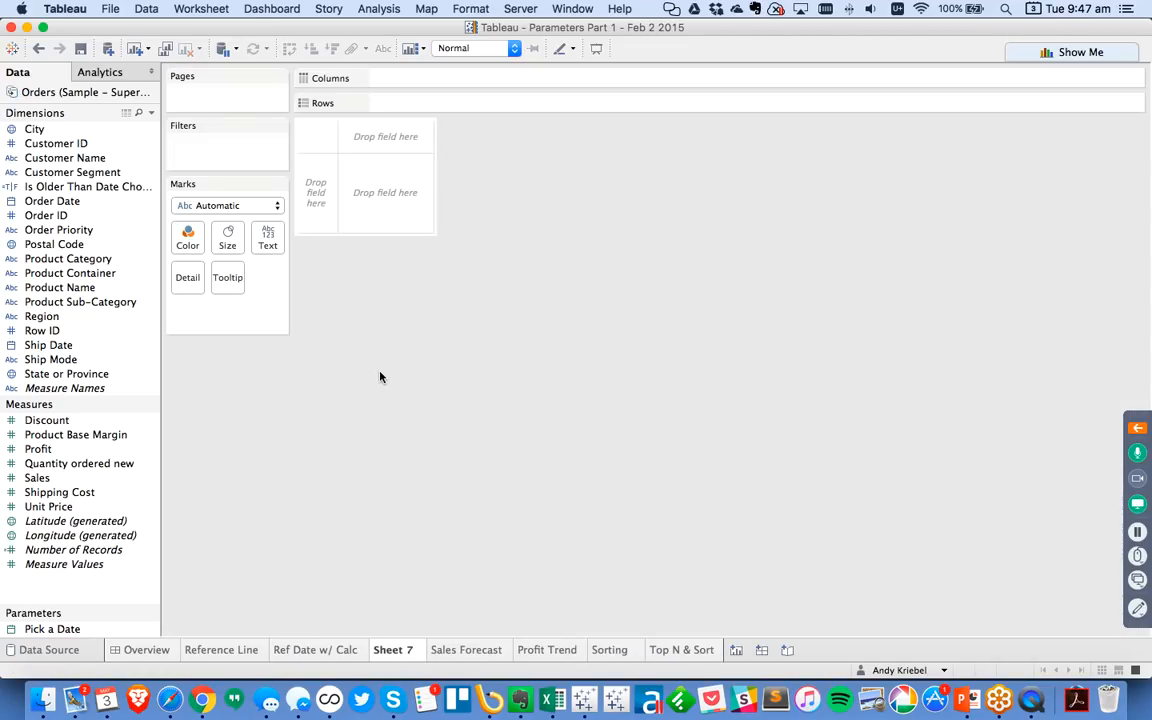
left_click_drag(97, 306, 314, 212)
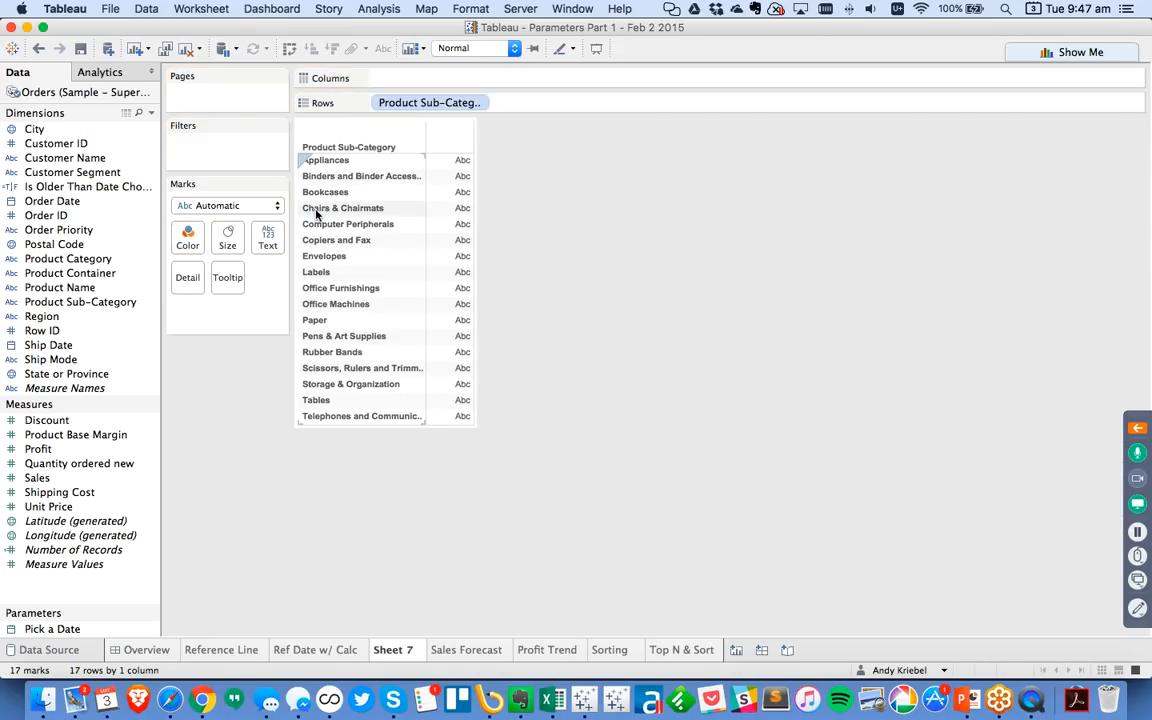
left_click_drag(45, 477, 514, 78)
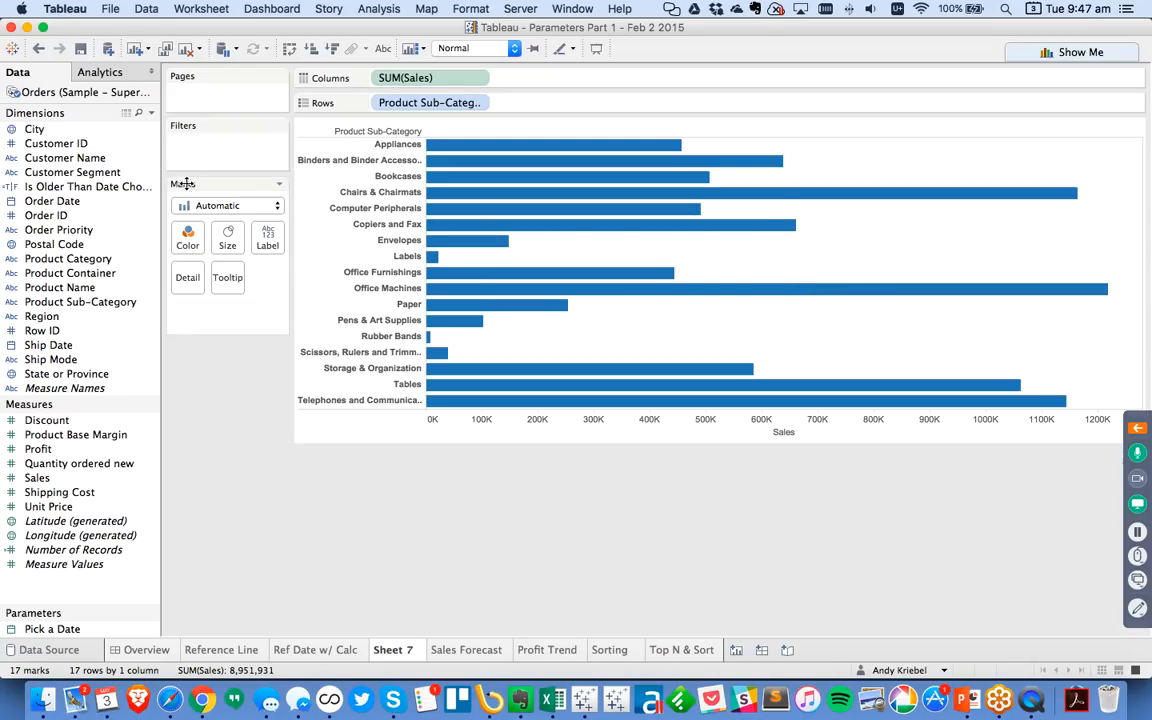
Start a new float parameter named "Sales Forecast" with a percentage display format without decimals
left_click(151, 114)
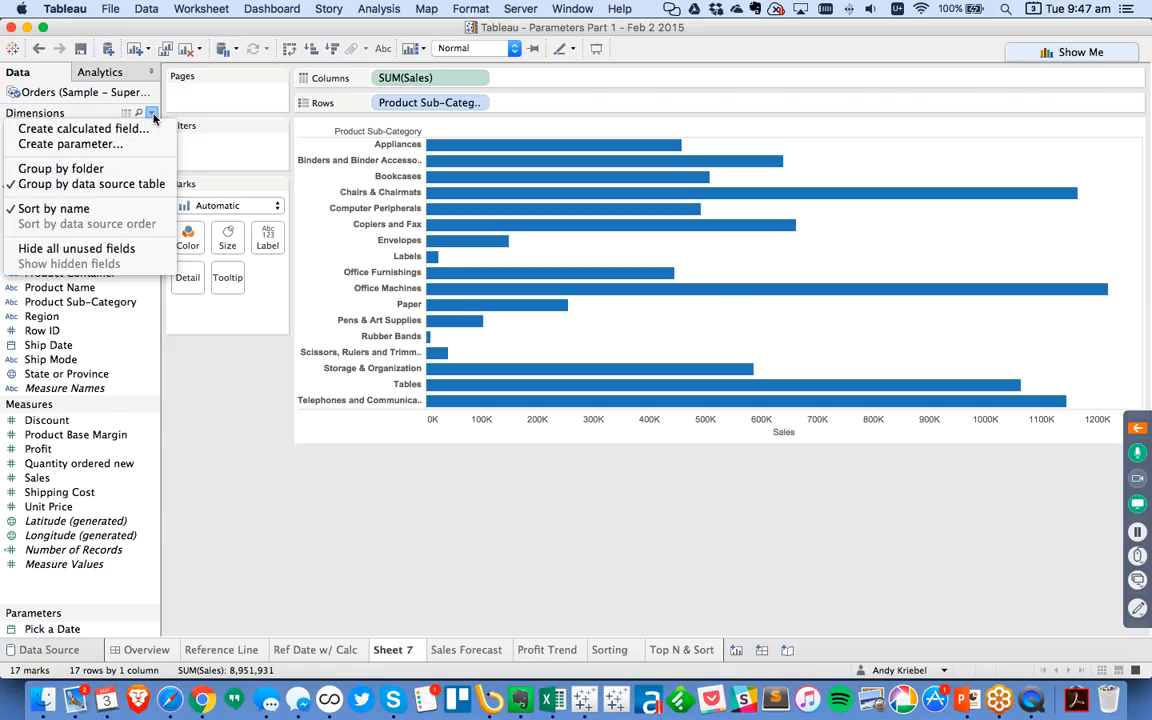
left_click(145, 145)
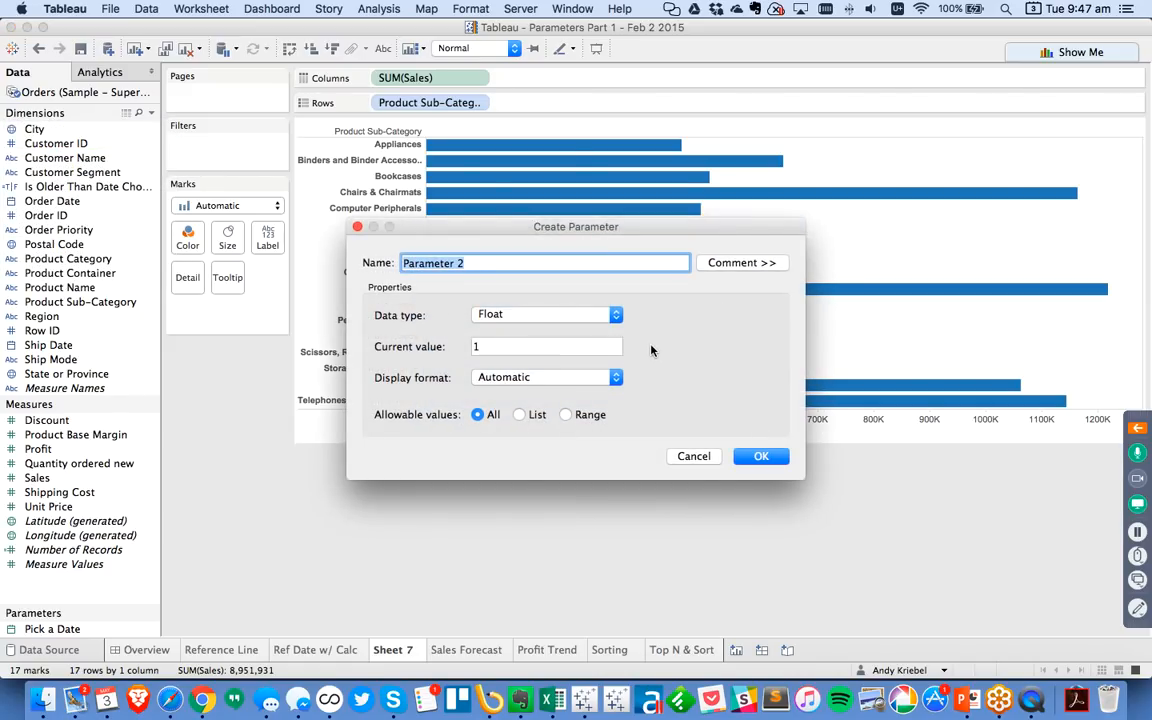
type("Sales Forecast")
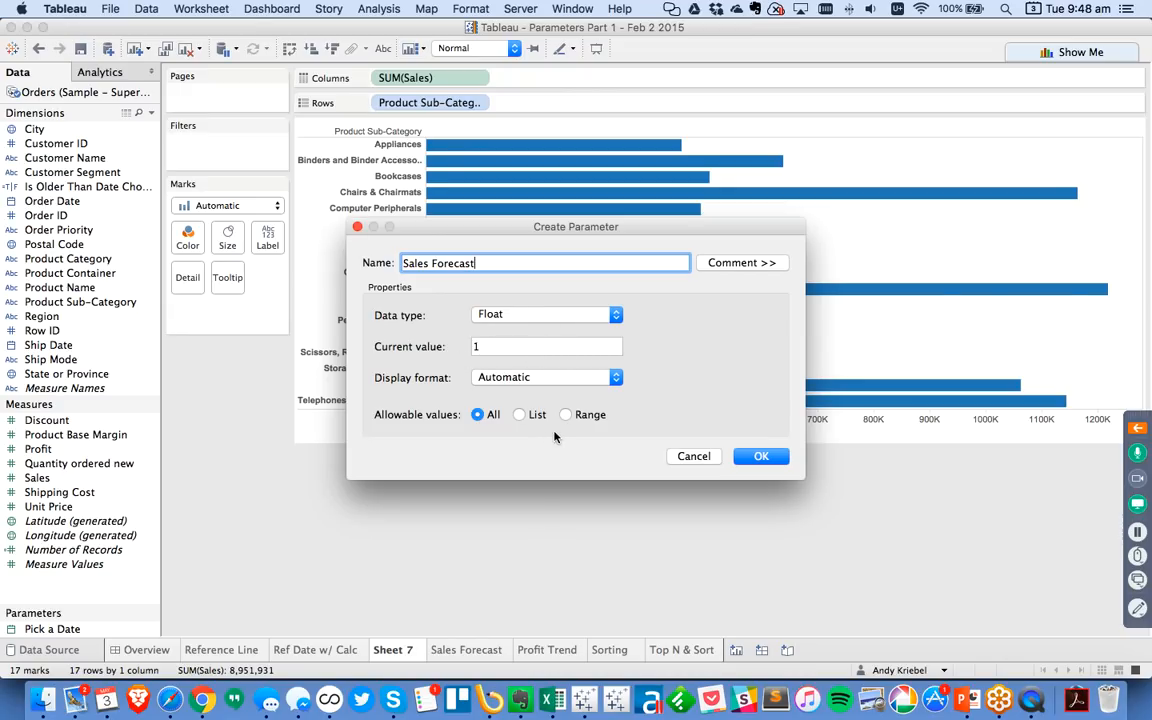
left_click(527, 379)
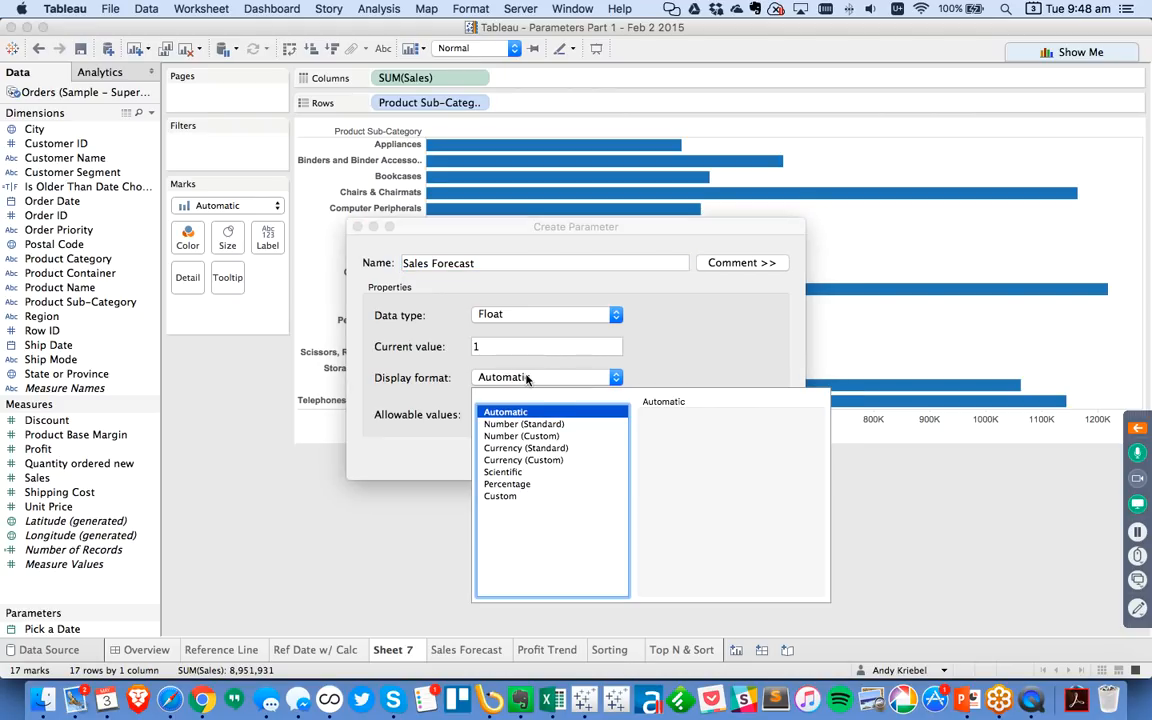
left_click(530, 485)
left_click(689, 442)
left_click(689, 442)
left_click(676, 345)
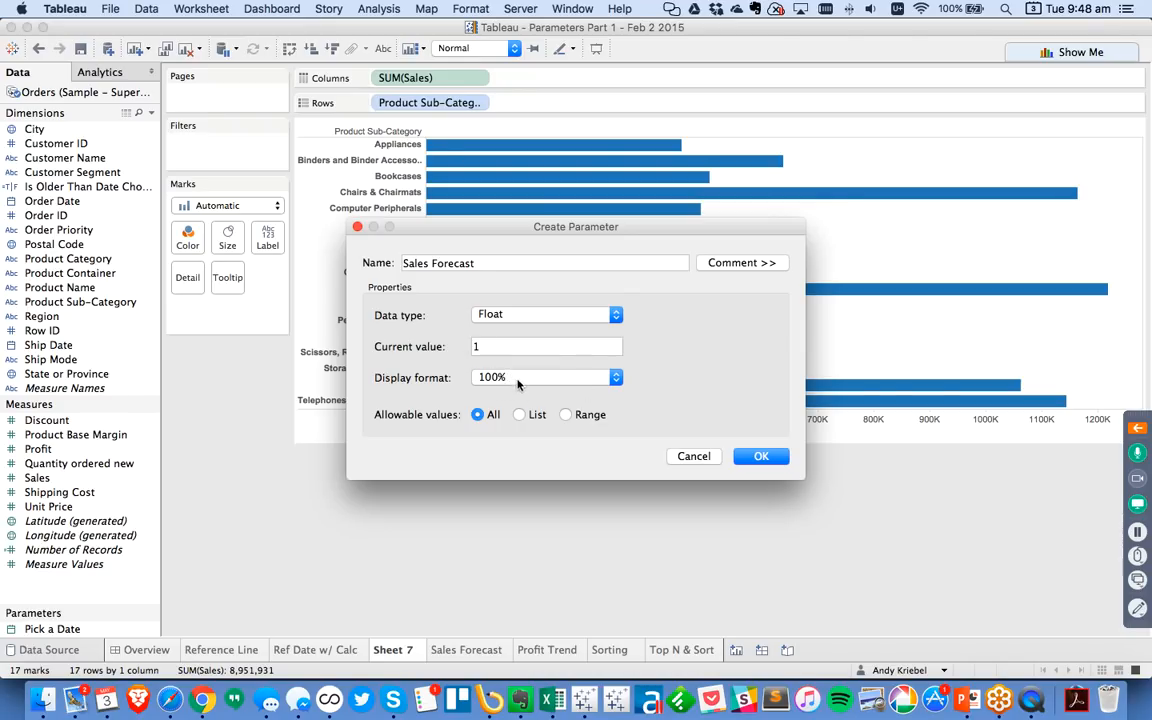
Limit the Sales Forecast parameter to a range from -1 to 1 with a step size of 0.05 and save it
left_click(579, 418)
left_click(381, 474)
left_click(489, 476)
type("-1")
left_click(380, 504)
type("1")
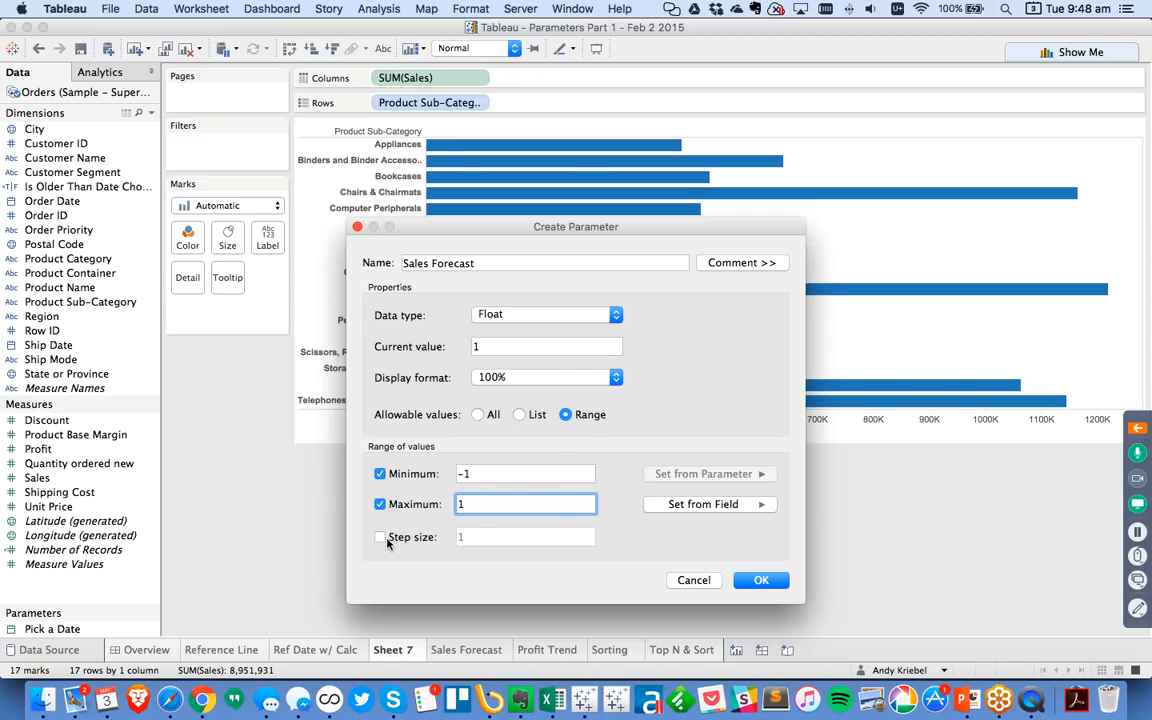
left_click(386, 541)
left_click(479, 540)
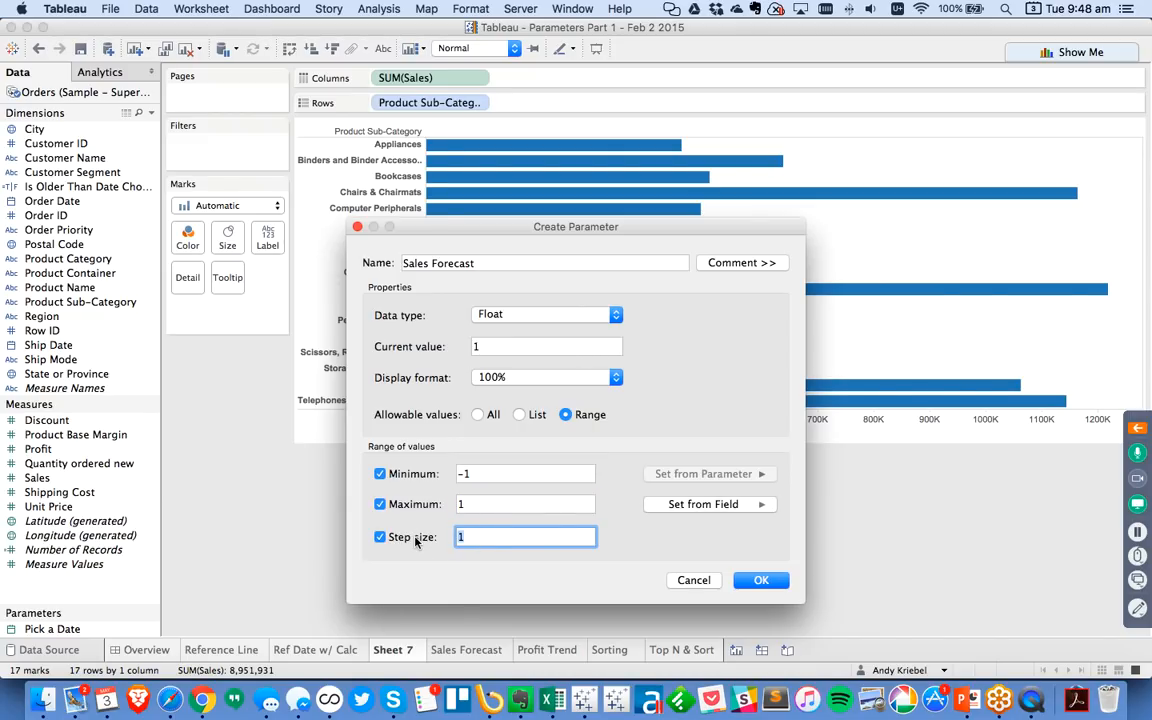
type(".05")
key("Tab")
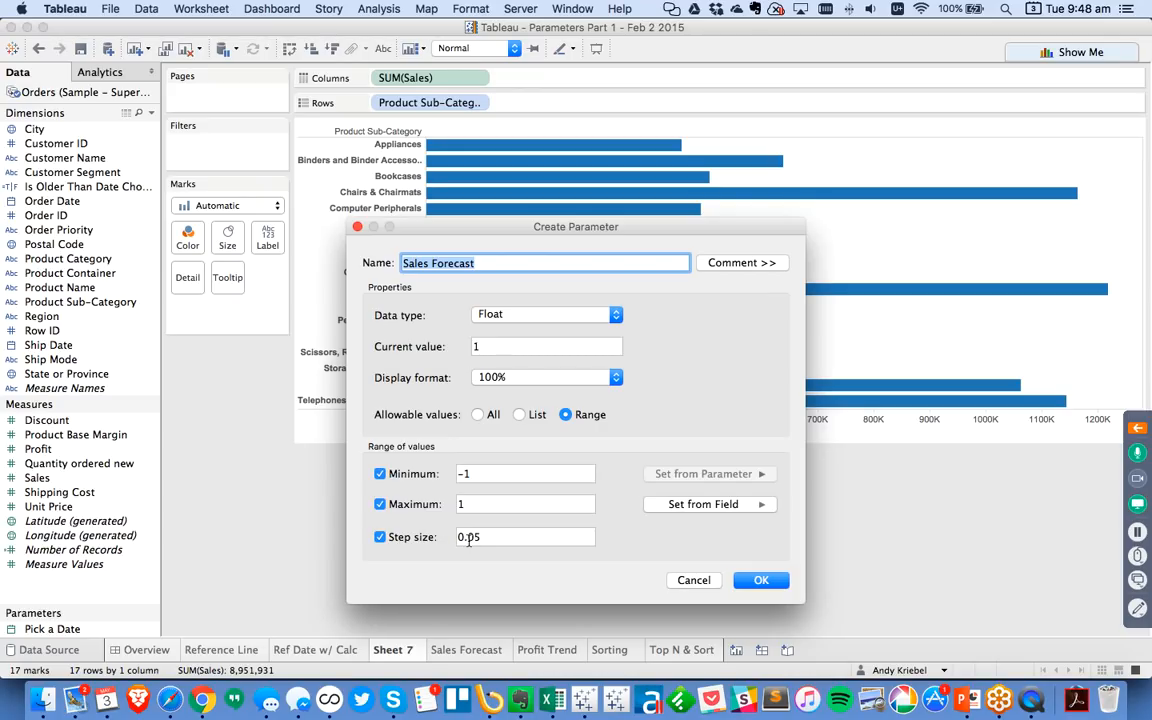
left_click(772, 585)
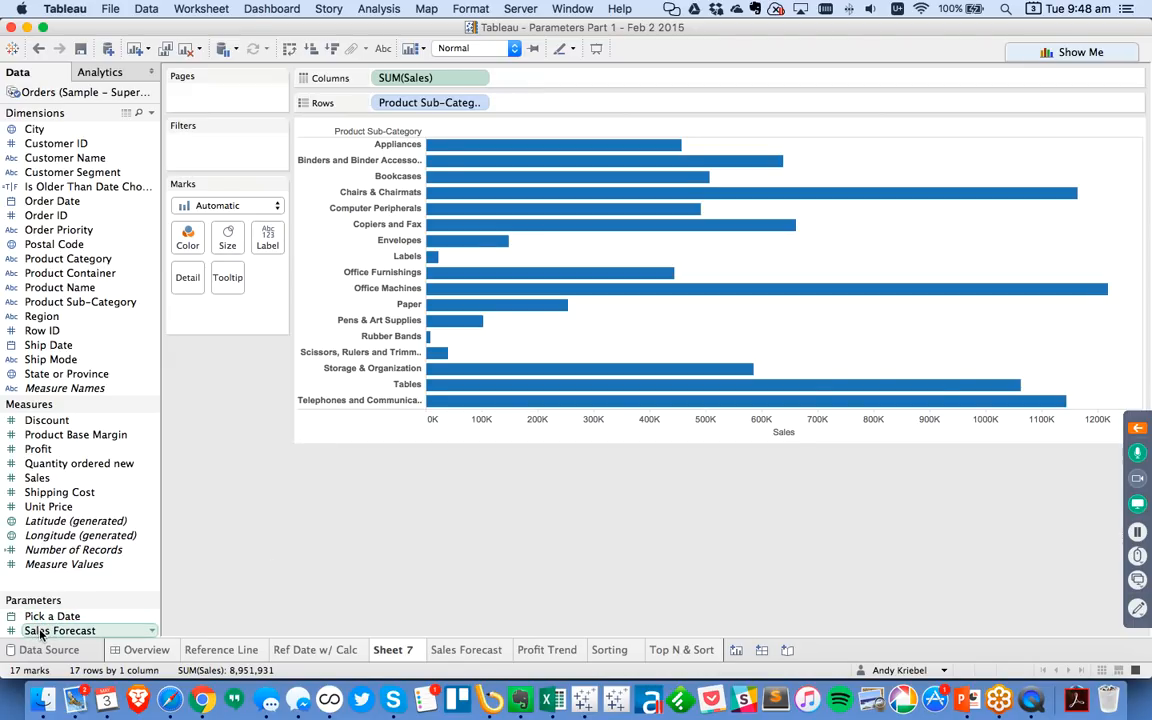
Show the control for the Sales Forecast parameter and set it to 25%
right_click(35, 630)
left_click(120, 377)
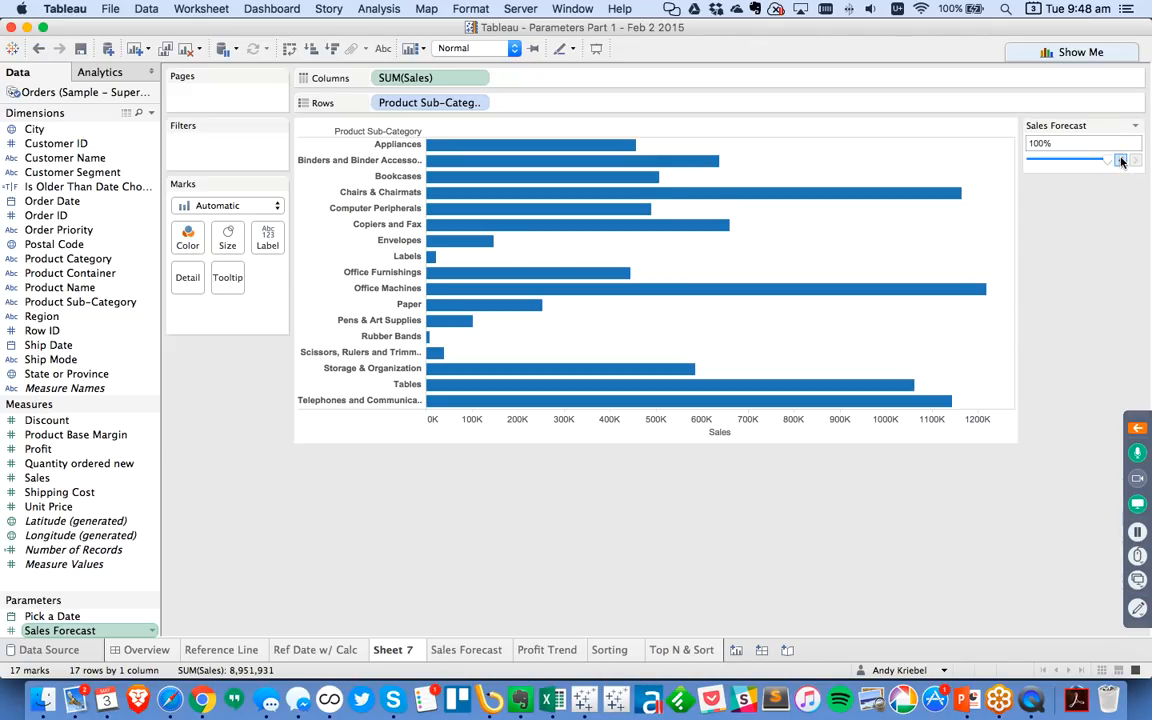
left_click(1121, 160)
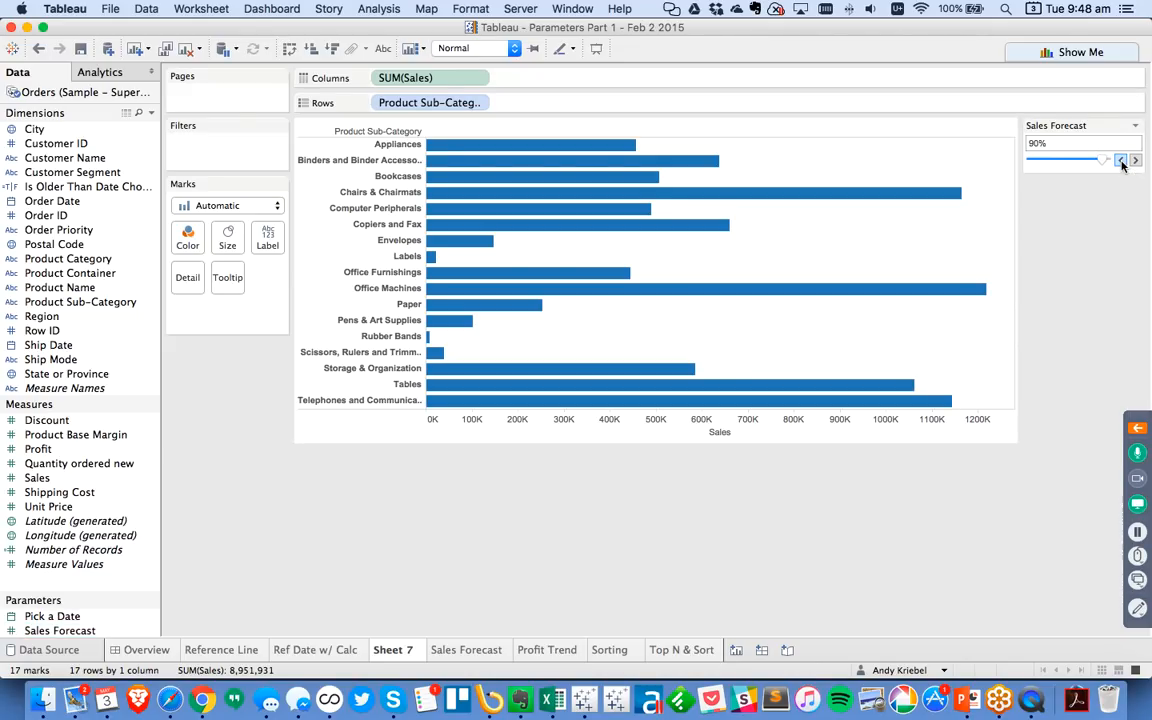
left_click(1121, 160)
left_click(1121, 160)
left_click(1121, 160)
mouse_move(1094, 159)
left_mouse_down()
mouse_move(1044, 160)
mouse_move(1078, 161)
left_mouse_up()
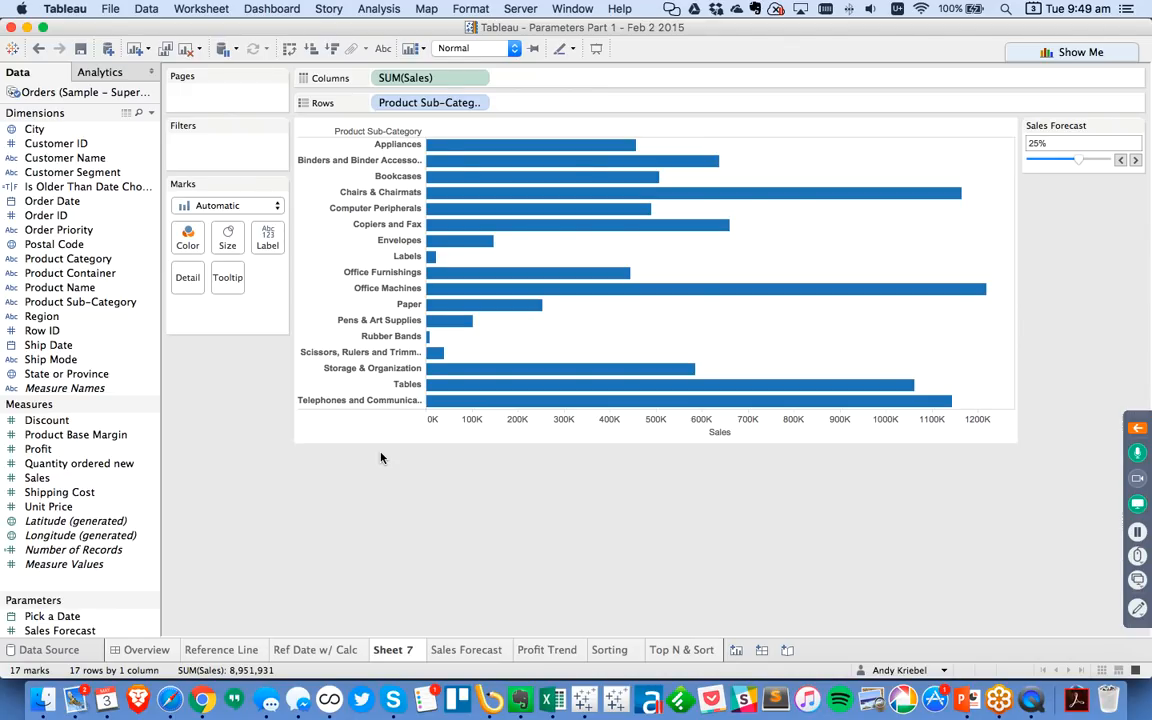
Start a new calculated field named "Sales Forecast"
left_click(152, 114)
left_click(143, 130)
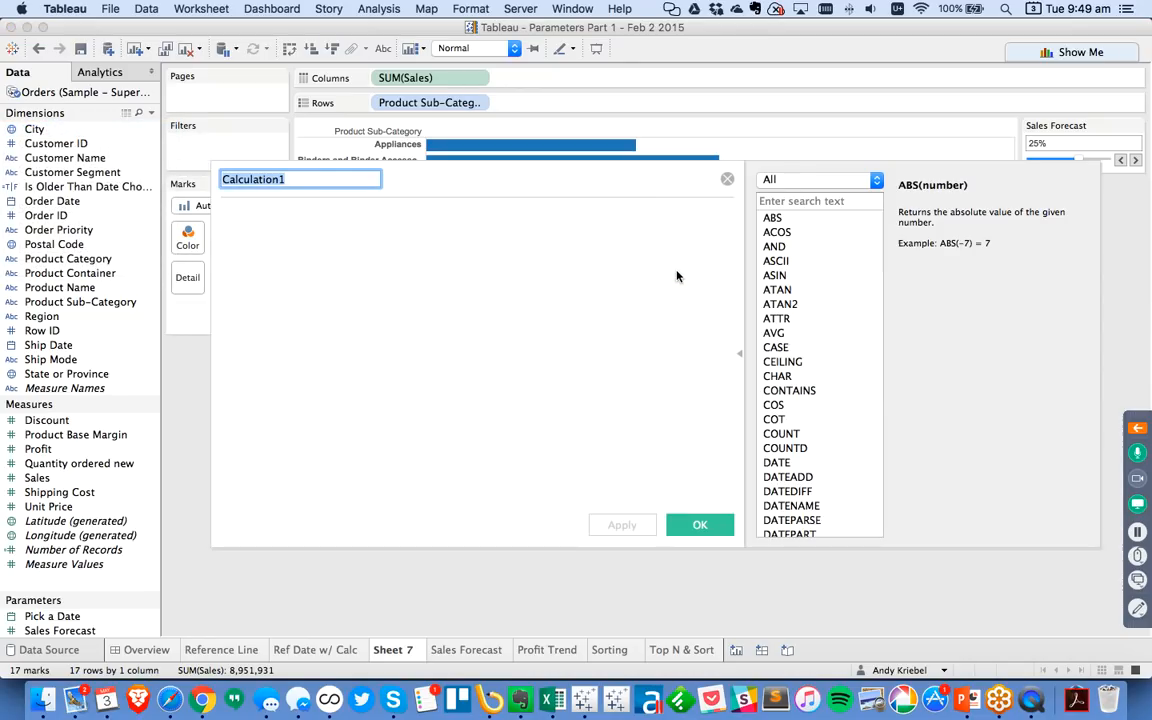
type("Sales Forecast")
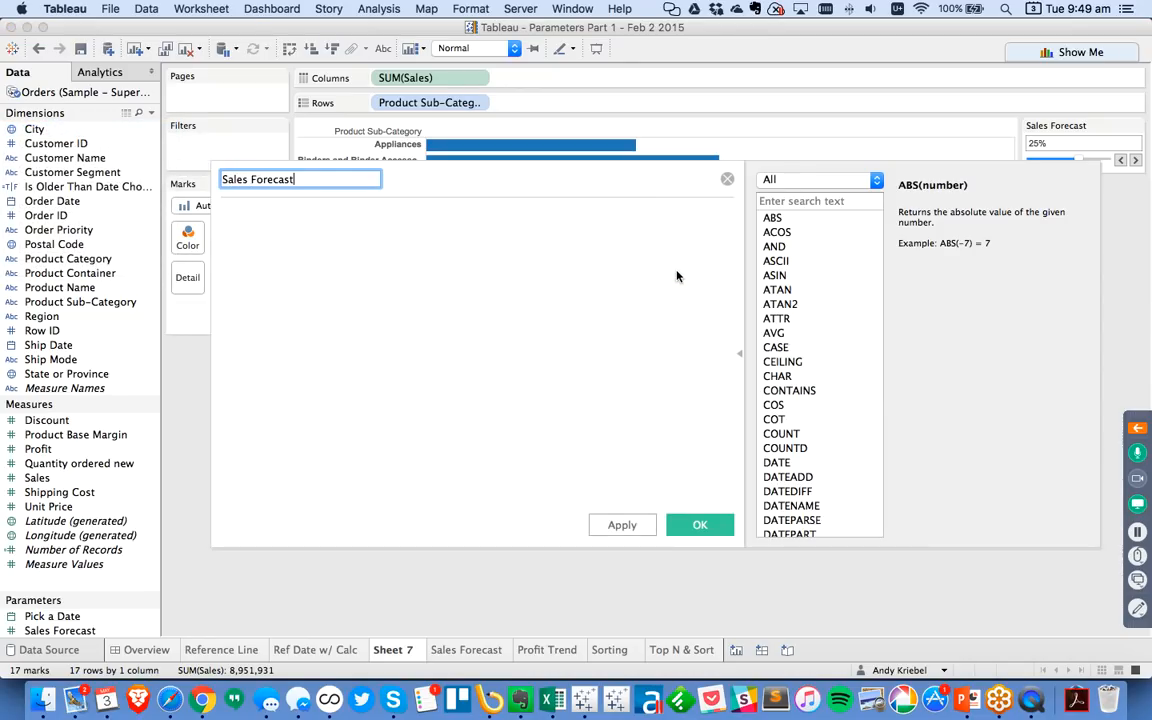
key("Tab")
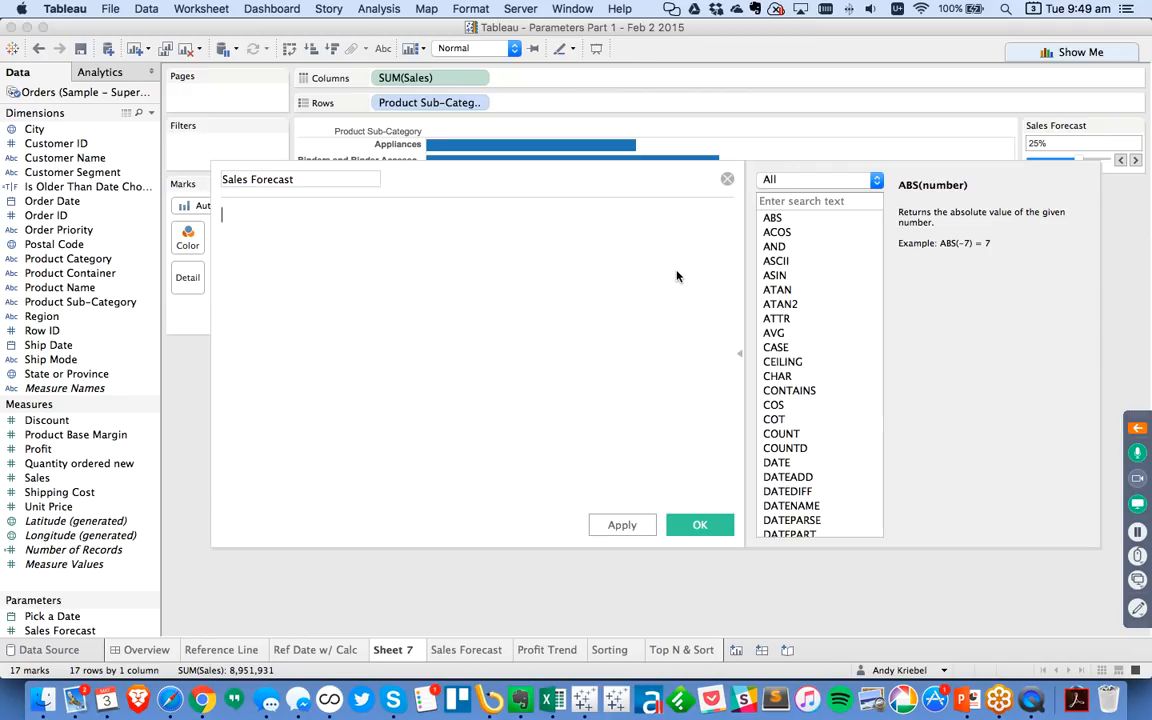
Enter the formula SUM([Sales])*(1+[Sales Forecast]) using the Sales Forecast parameter, and save the calculated field
type("sum")
key("Return")
type("[Sales])")
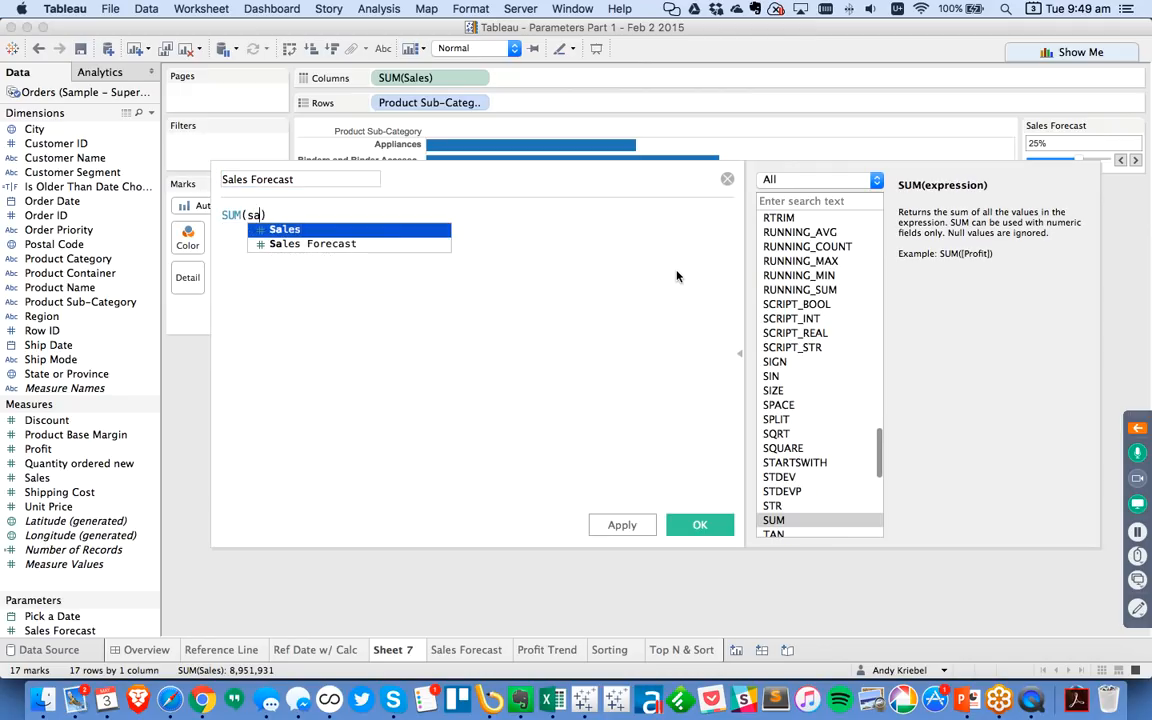
type("*(1")
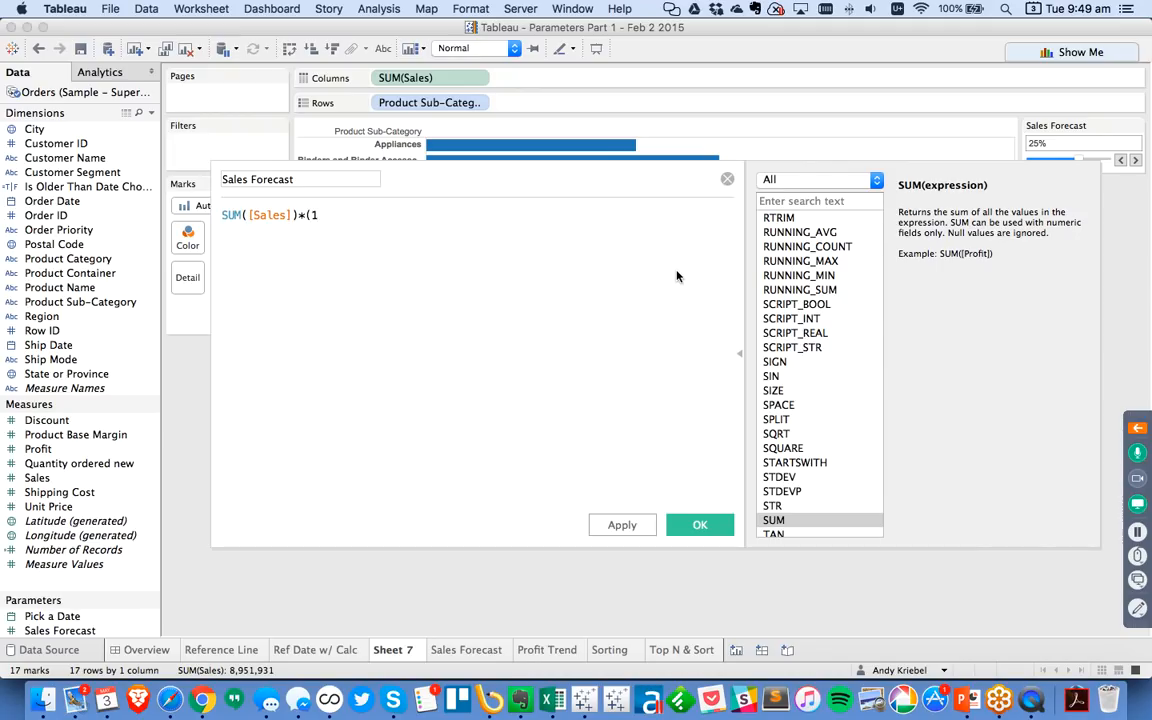
type("+sale")
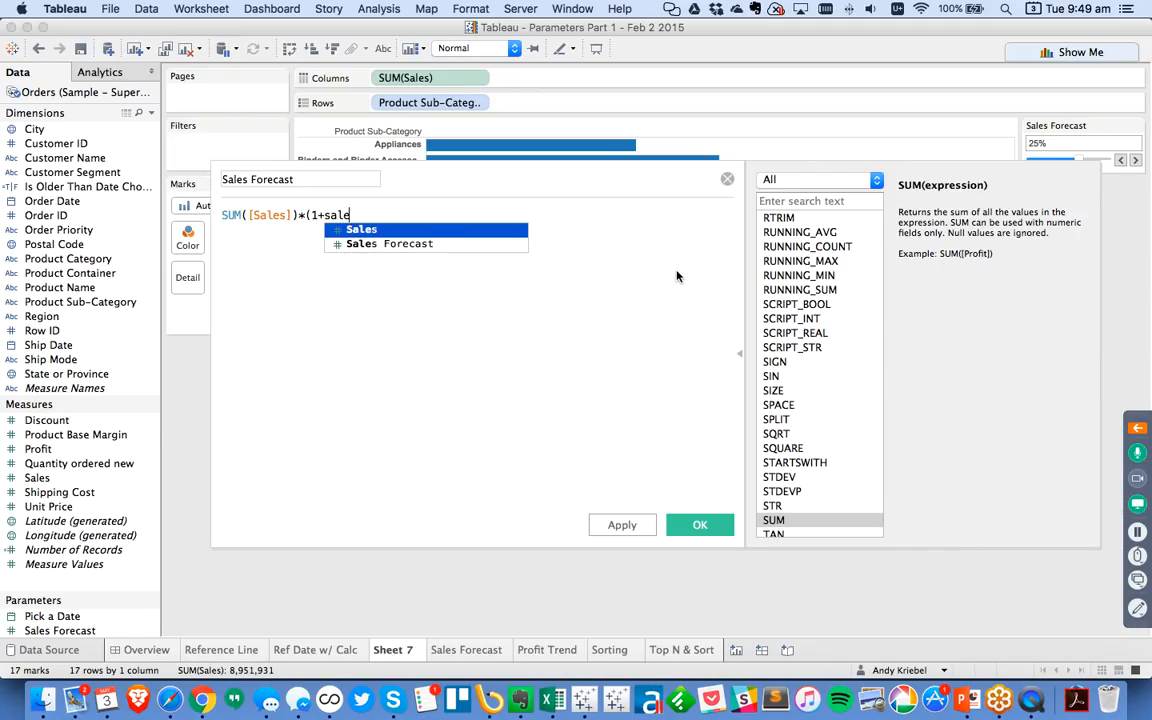
key("Down")
key("Return")
type(")")
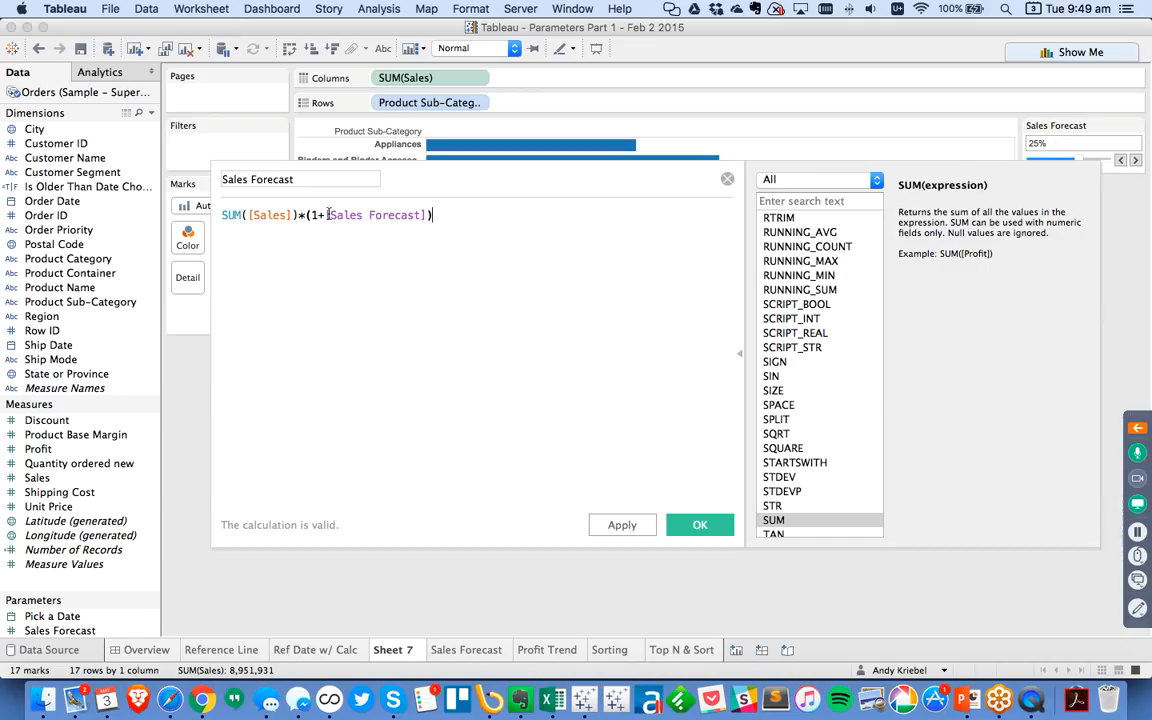
left_click_drag(311, 215, 426, 215)
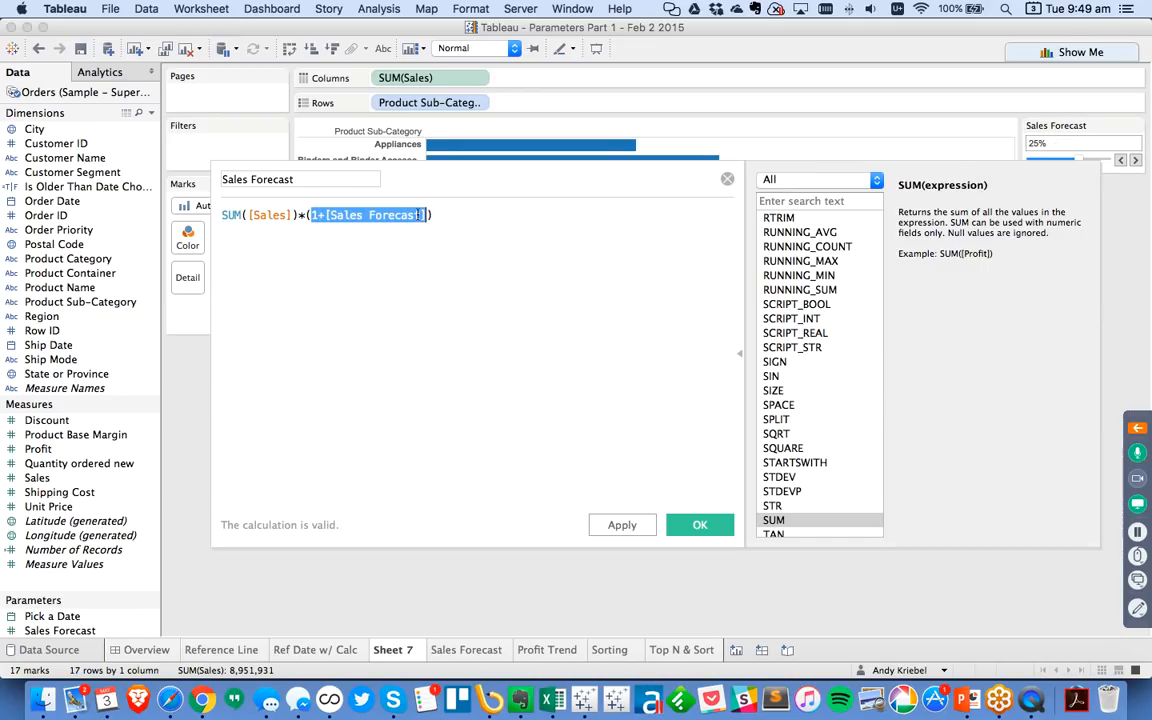
left_click(322, 216)
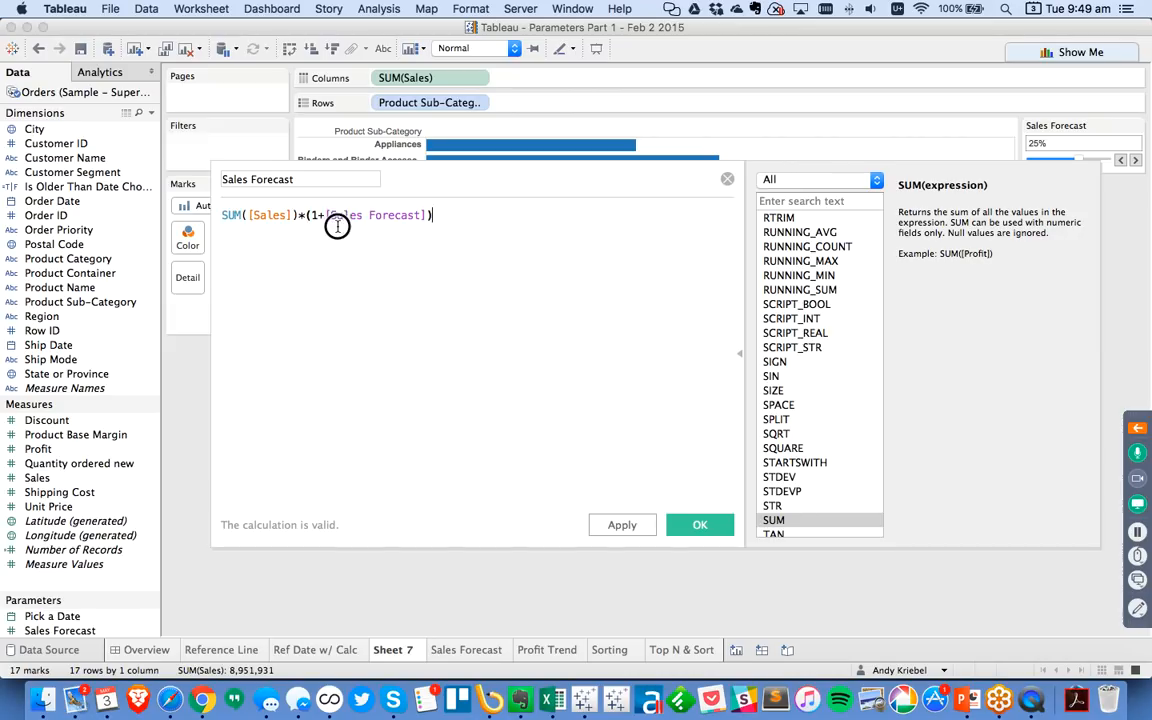
left_click(700, 526)
Add the Sales Forecast measure to the chart's Sales axis and color the bars by Measure Names
left_click_drag(50, 499, 634, 430)
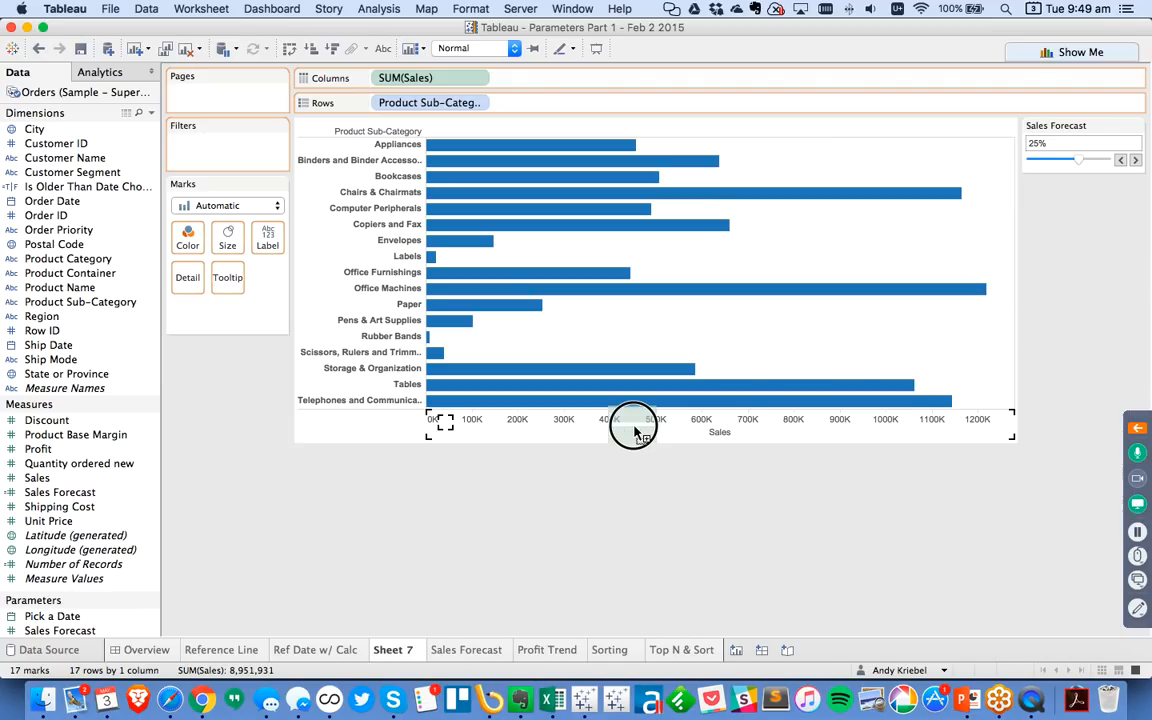
left_click_drag(634, 430, 634, 430)
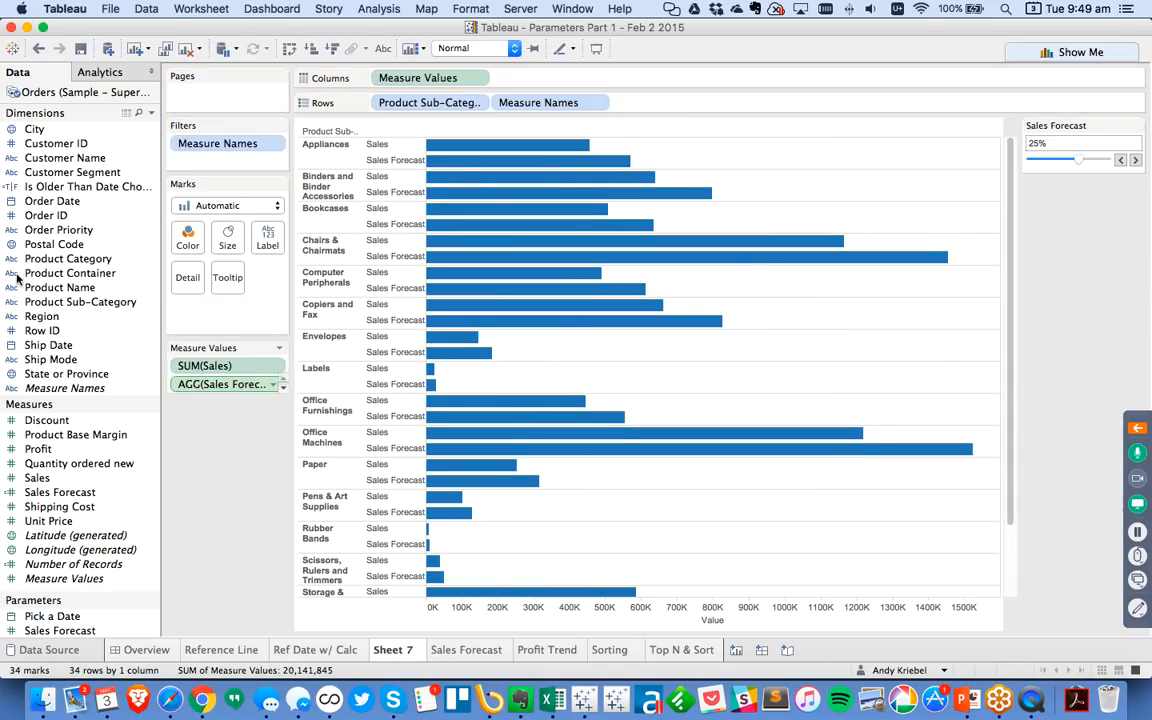
left_click_drag(64, 388, 188, 240)
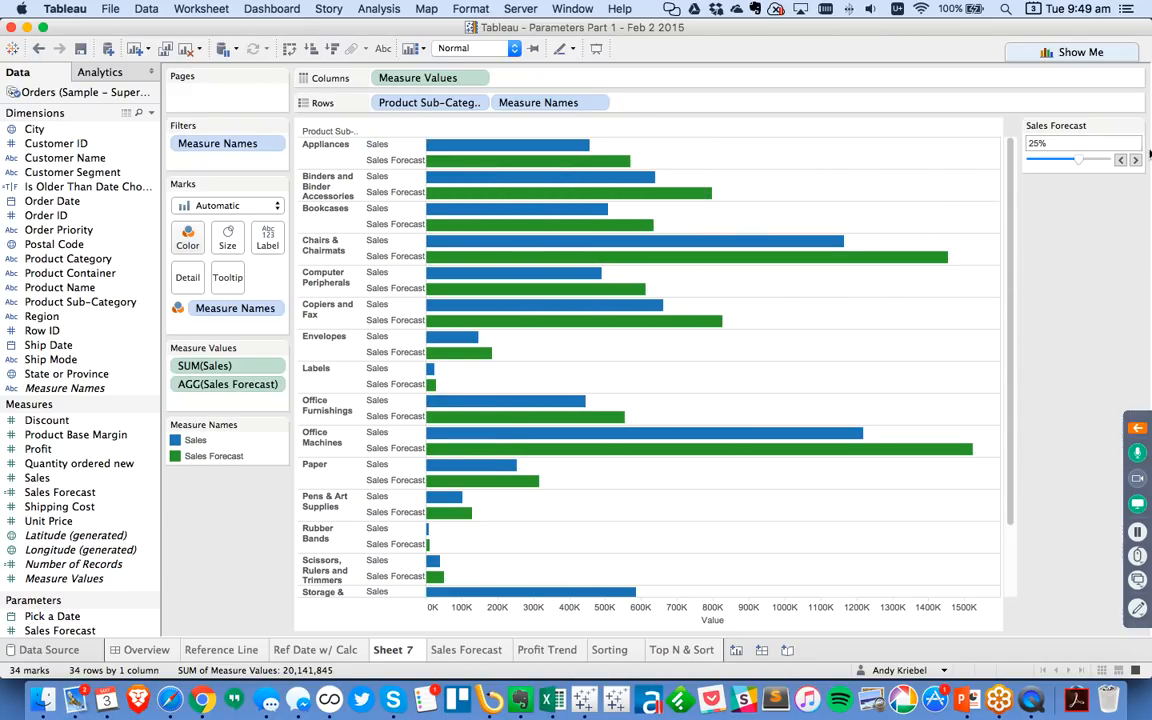
Set the Sales Forecast parameter to -10% to compare the forecast bars with actual sales
left_click_drag(1078, 160, 1092, 162)
left_click(1049, 160)
left_click_drag(1050, 161, 1065, 161)
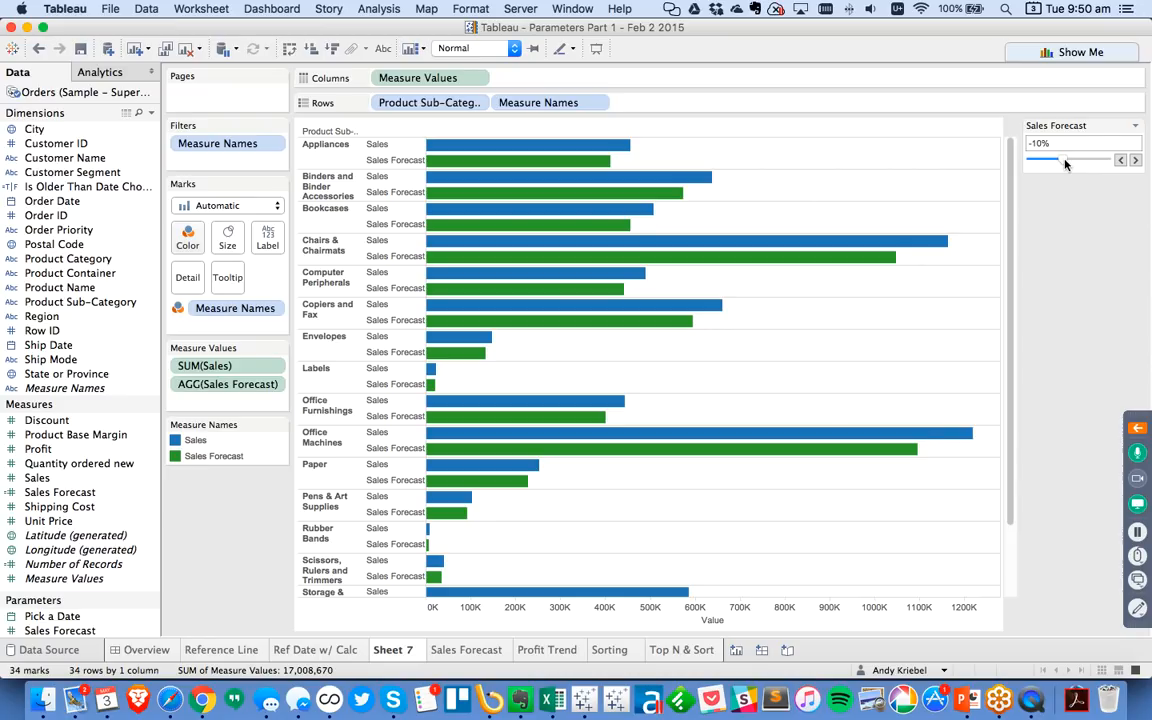
Copy the name of the old Sales Forecast sheet, which charts customer segments by region, and delete that sheet
double_click(463, 650)
key("super+c")
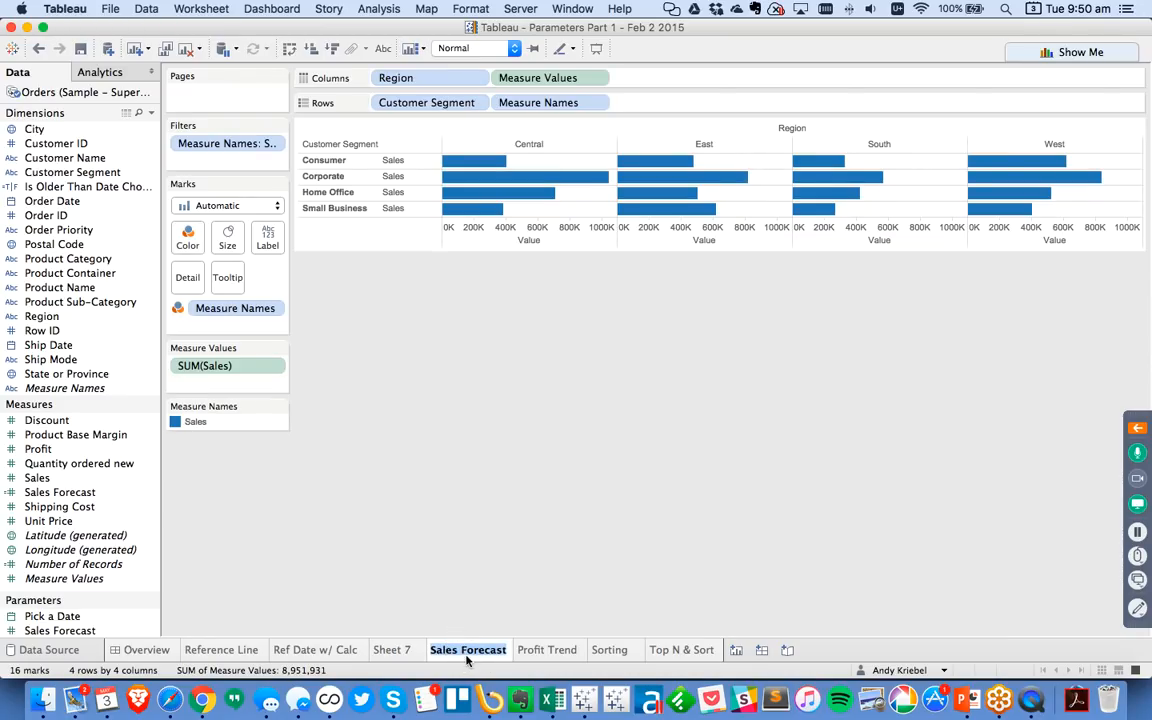
right_click(470, 648)
left_click(507, 510)
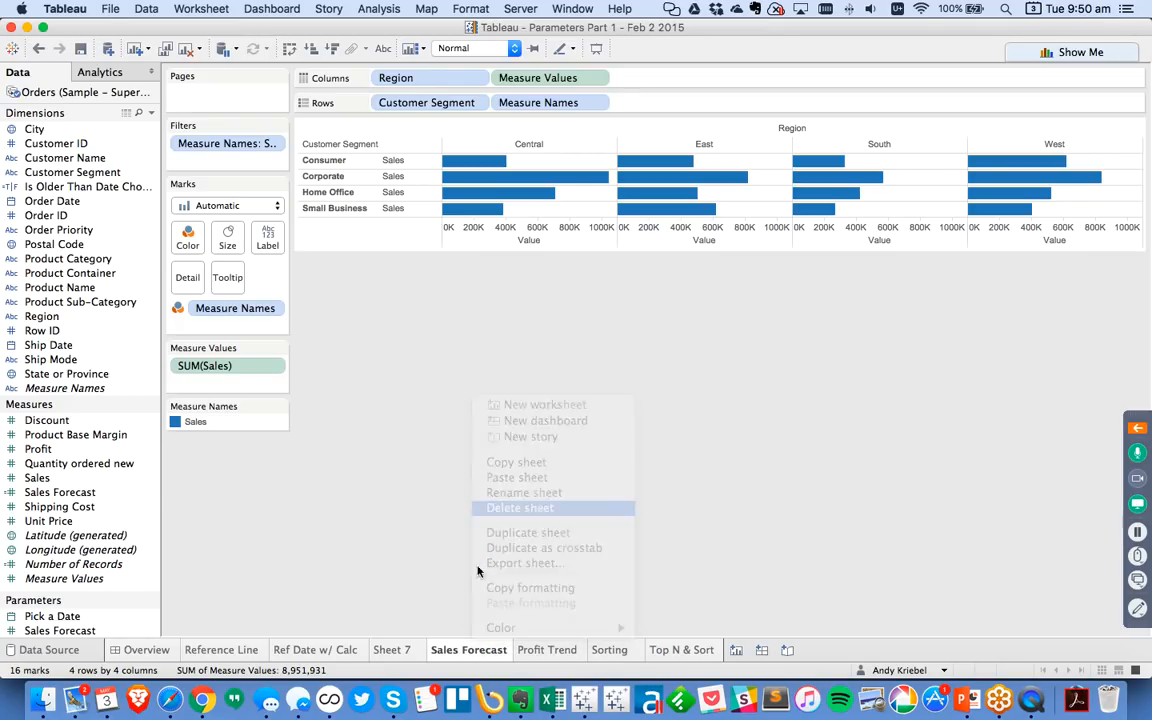
Rename Sheet 7 as Sales Forecast
left_click(392, 650)
double_click(405, 652)
key("super+v")
left_click(192, 561)
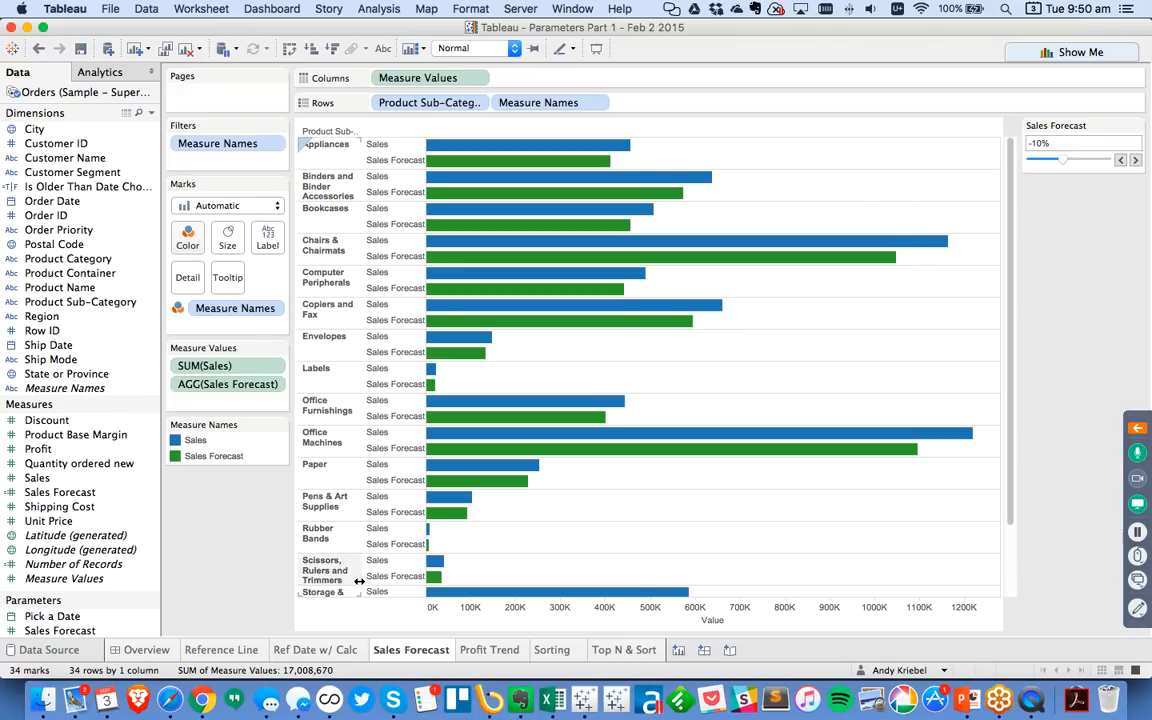
Look at the Ref Date w/ Calc sheet and add a new worksheet directly after the Sales Forecast sheet
mouse_move(422, 656)
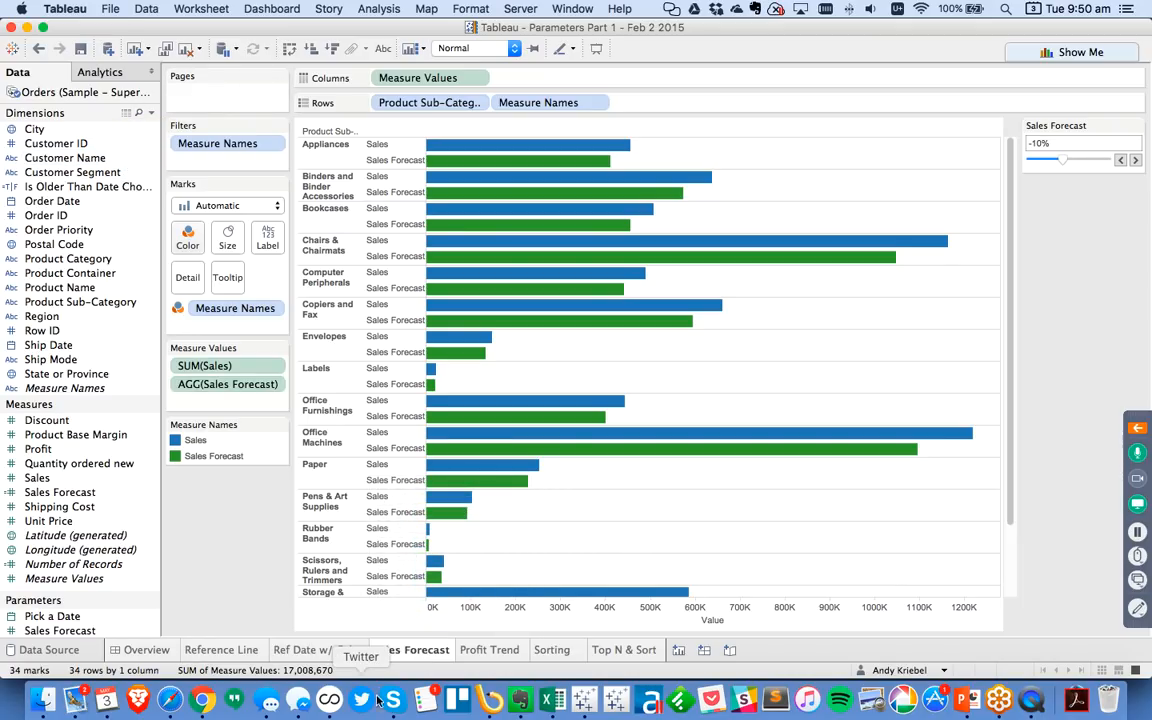
left_click(316, 650)
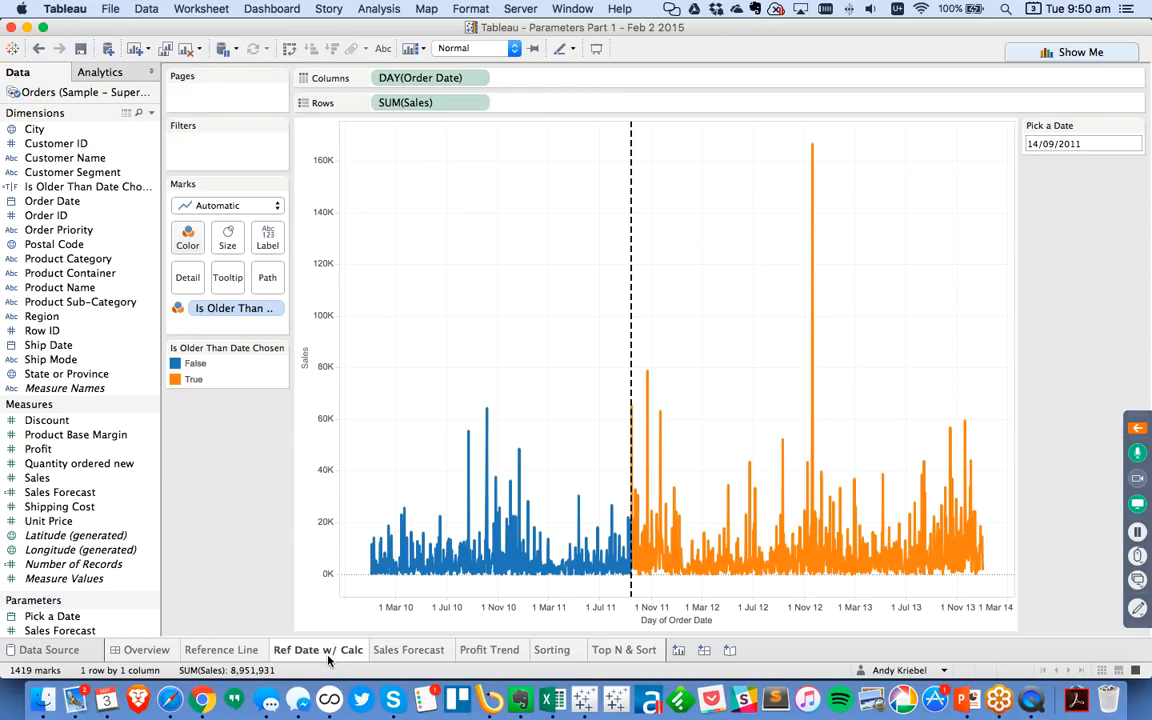
left_click(426, 652)
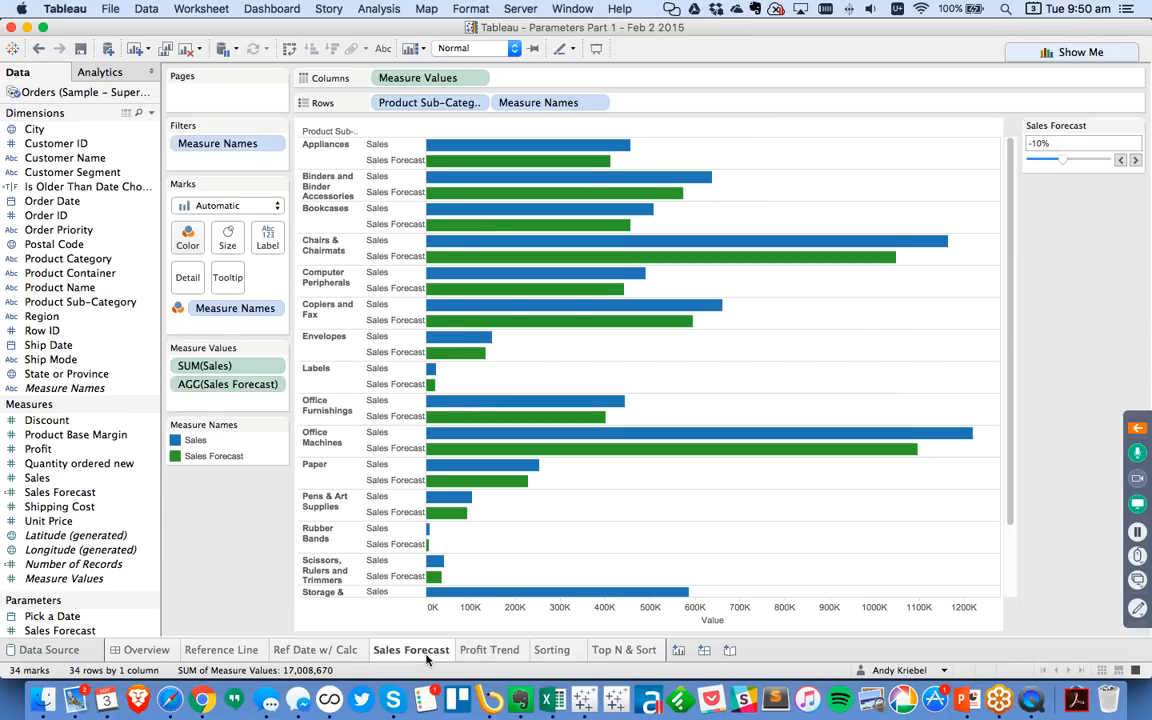
right_click(426, 655)
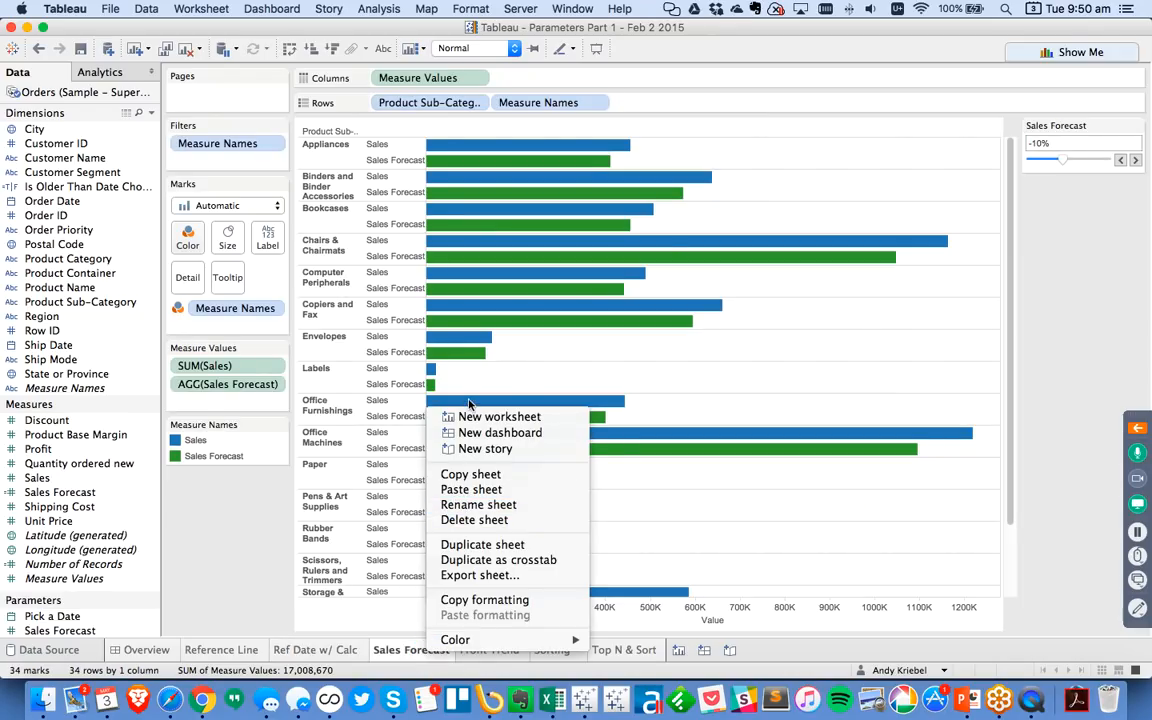
key("Escape")
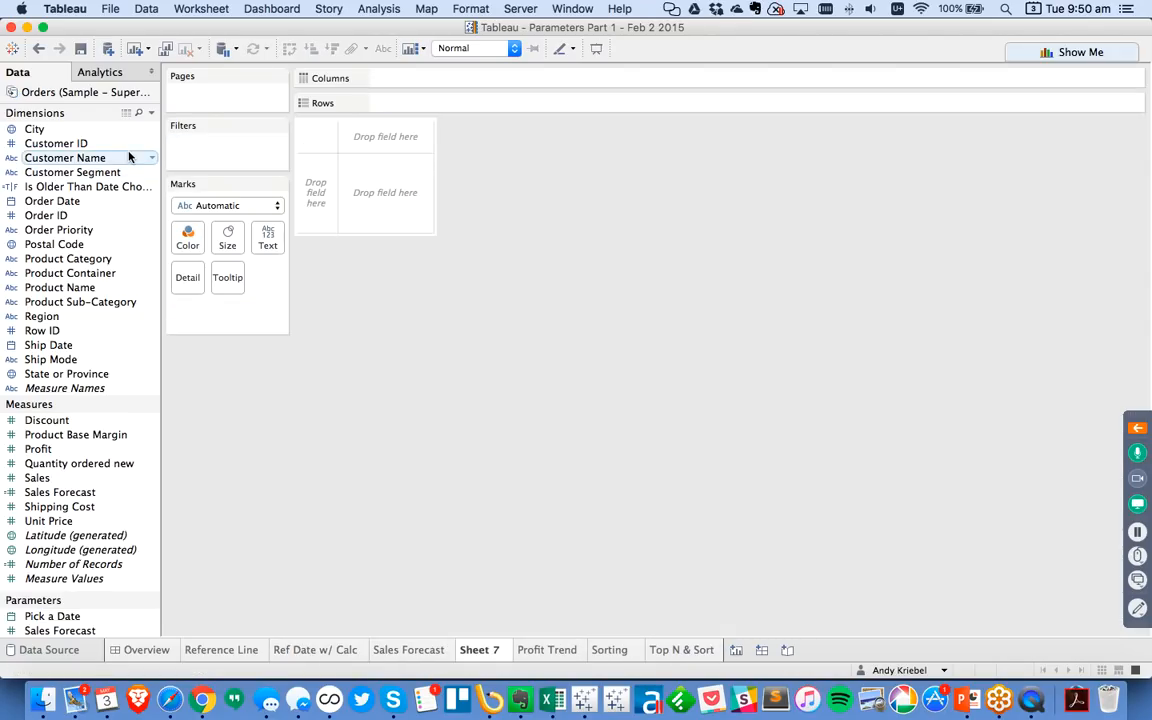
Build a line chart with continuous DAY(Order Date) on Columns and SUM(Sales) on Rows
left_click_drag(72, 204, 437, 76)
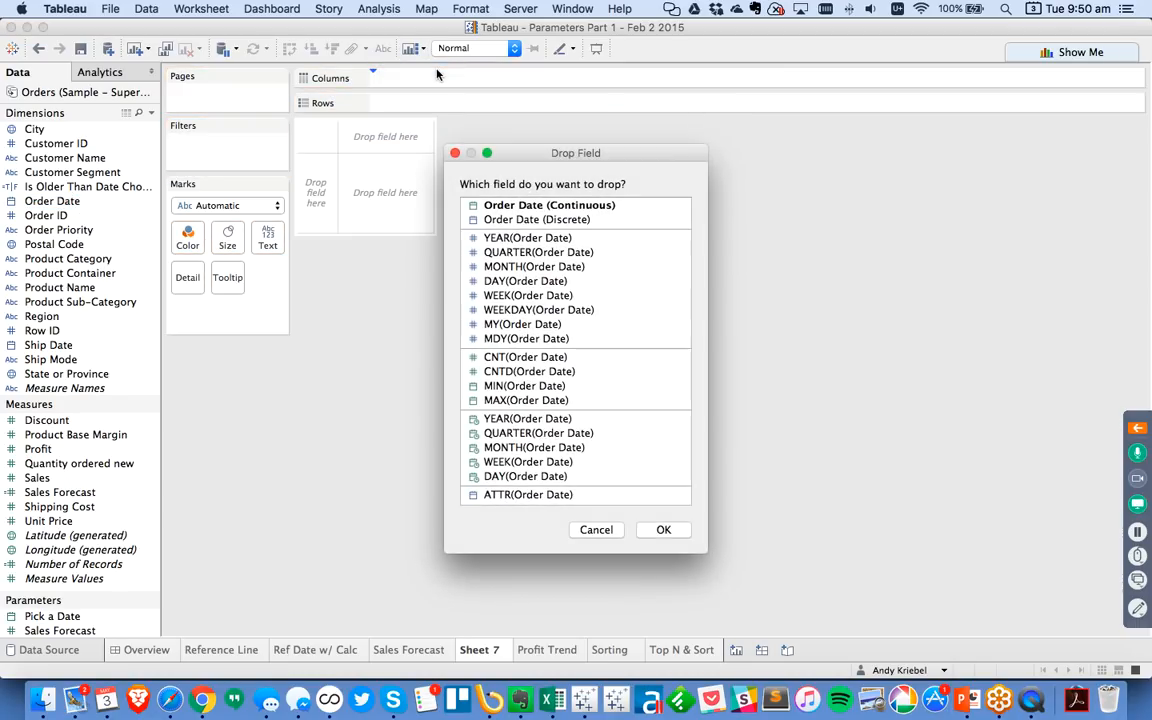
left_click(524, 477)
left_click(668, 530)
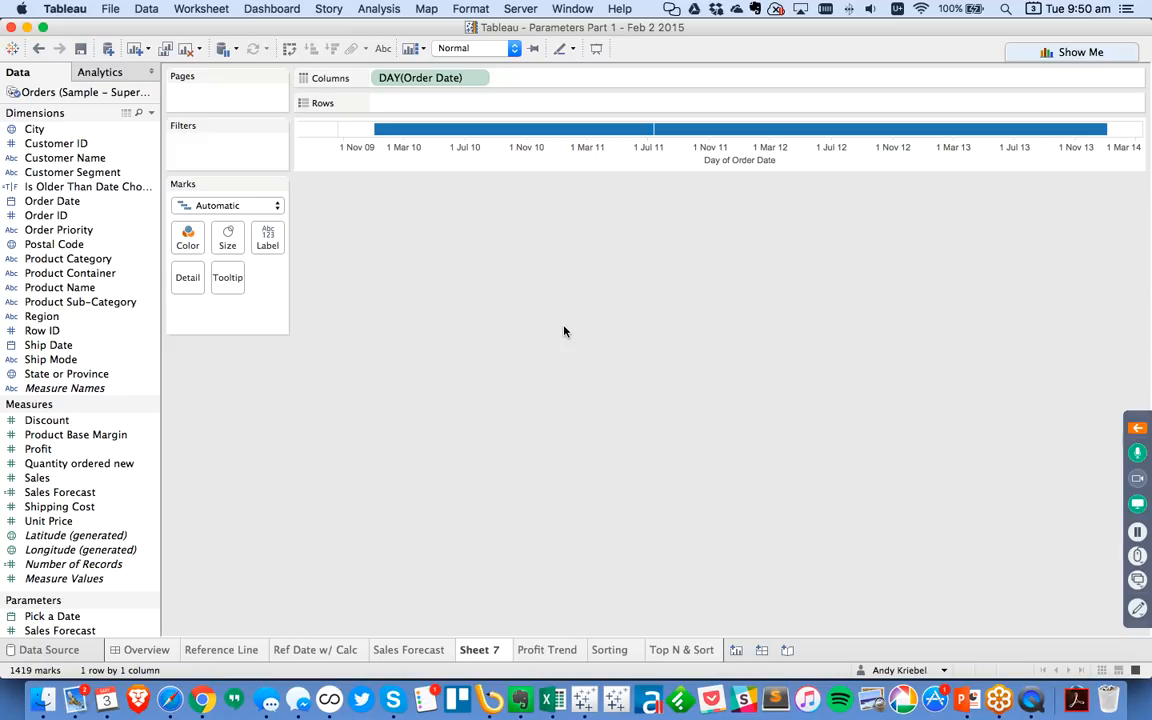
mouse_move(40, 477)
left_mouse_down()
mouse_move(360, 162)
mouse_move(460, 104)
left_mouse_up()
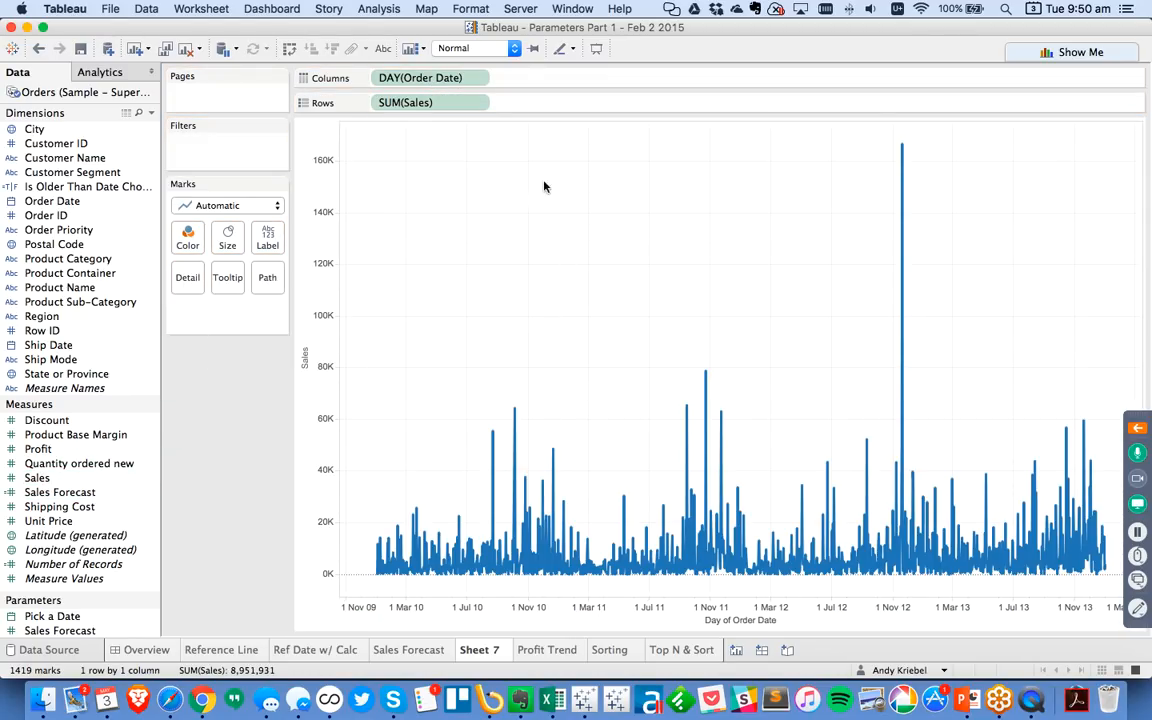
Apply a Running total quick table calculation to SUM(Sales) on Rows
left_click(476, 101)
mouse_move(479, 362)
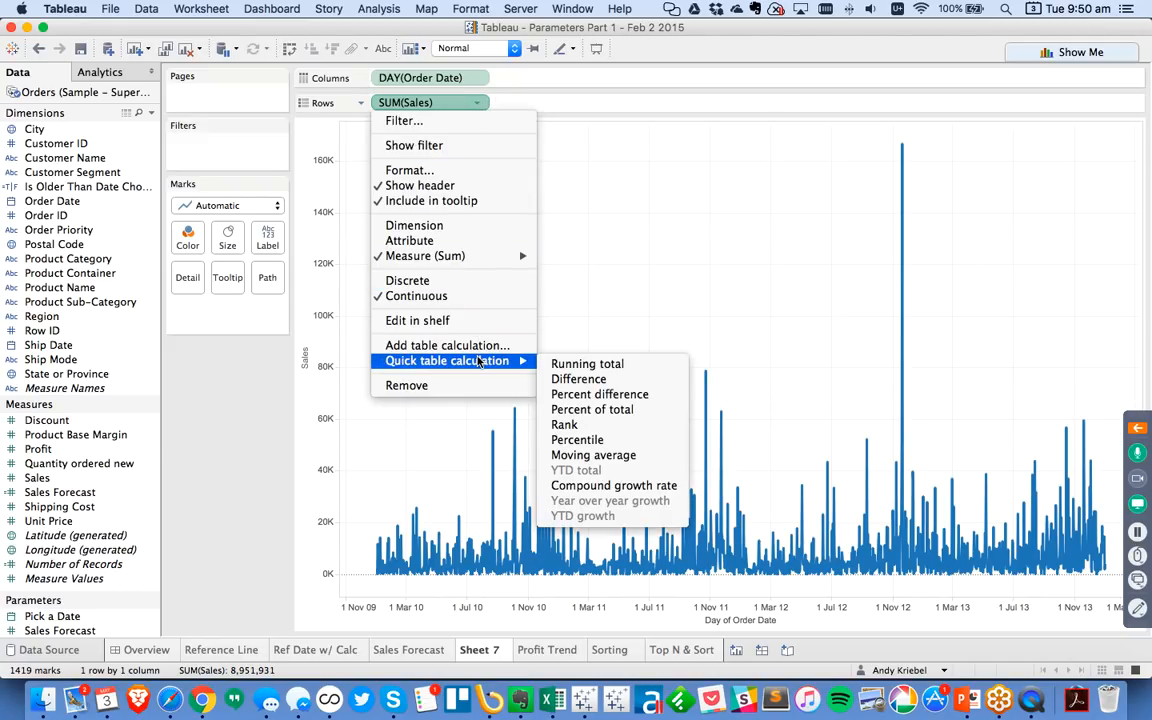
left_click(585, 364)
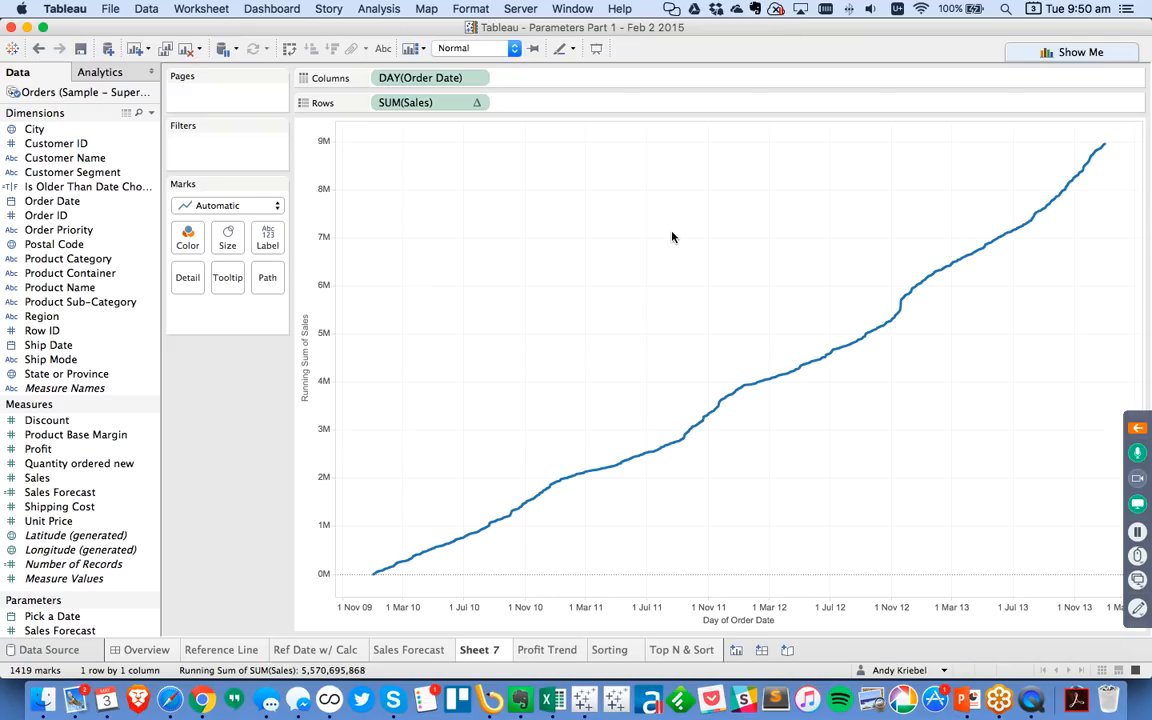
Show the parameter controls for Pick a Date and Sales Forecast on the worksheet
right_click(72, 614)
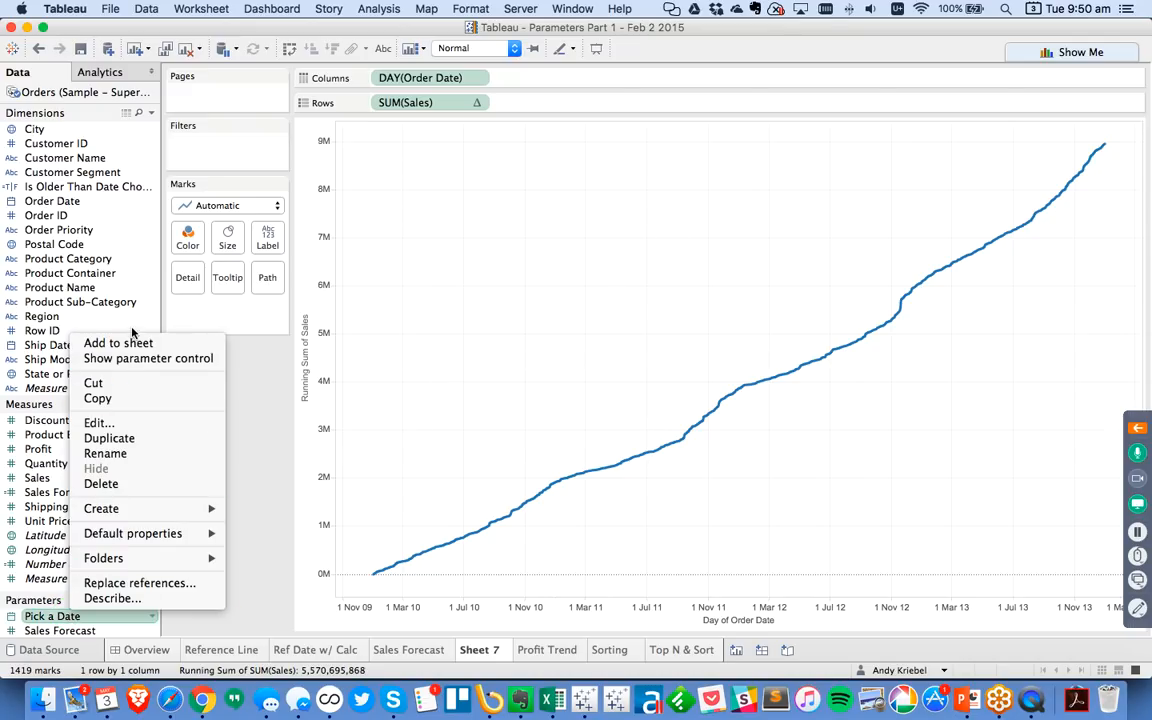
left_click(128, 358)
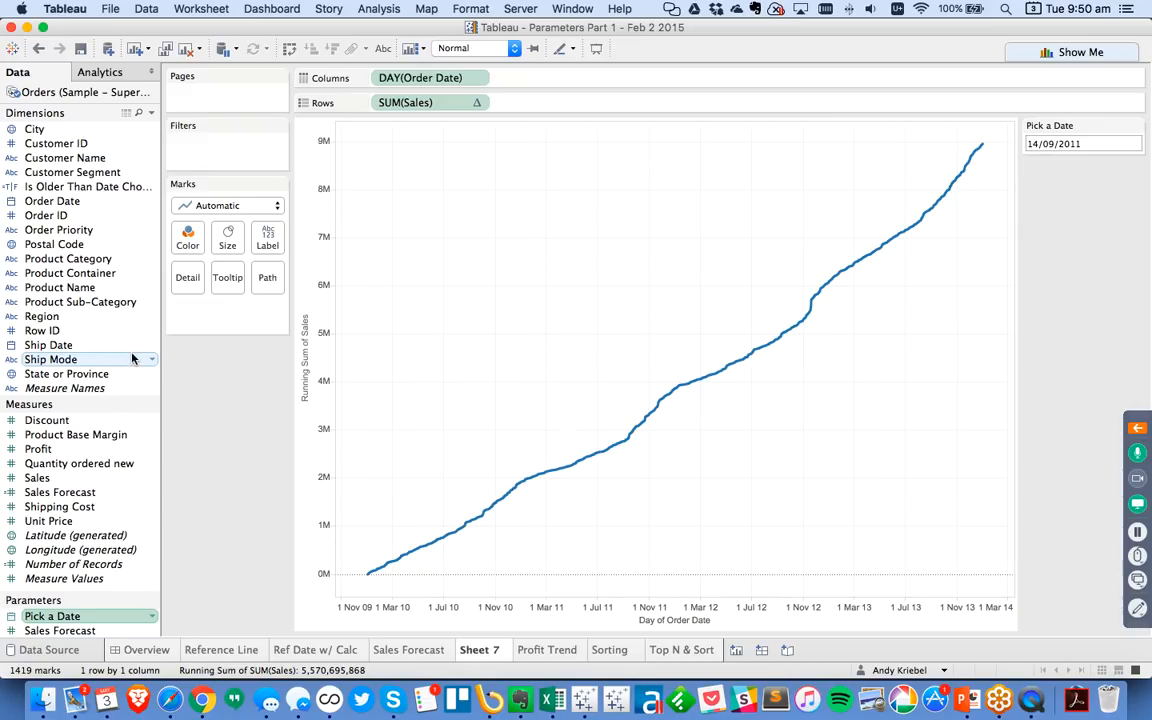
right_click(60, 630)
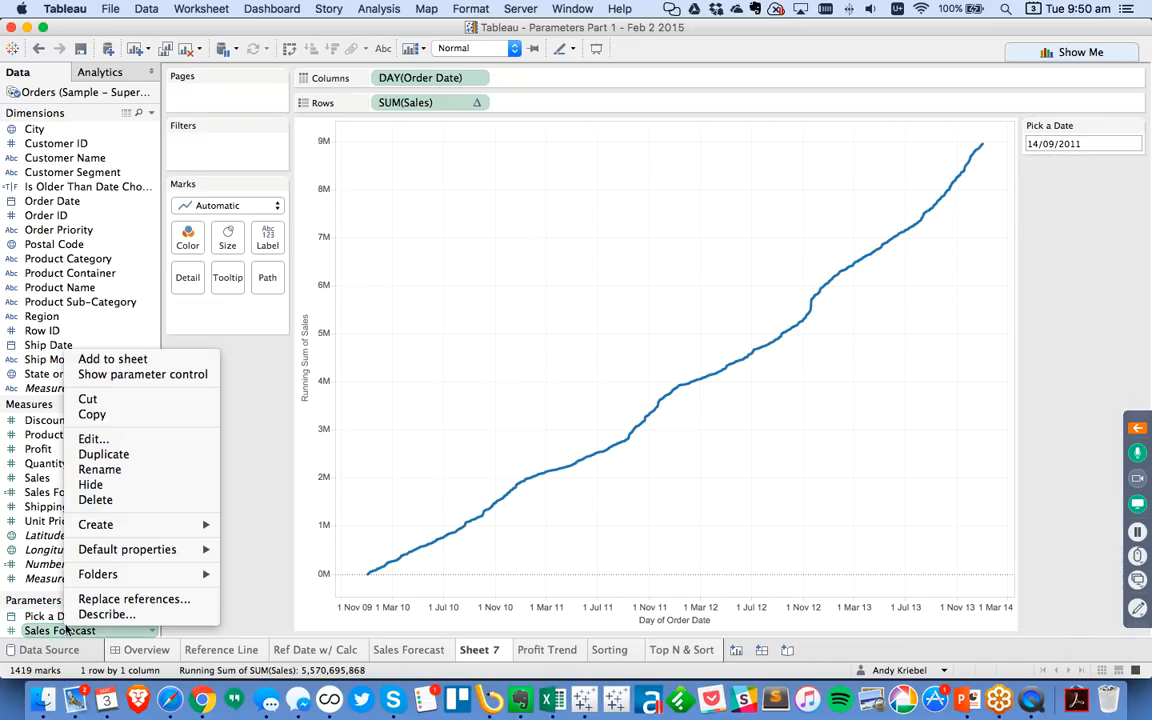
left_click(117, 376)
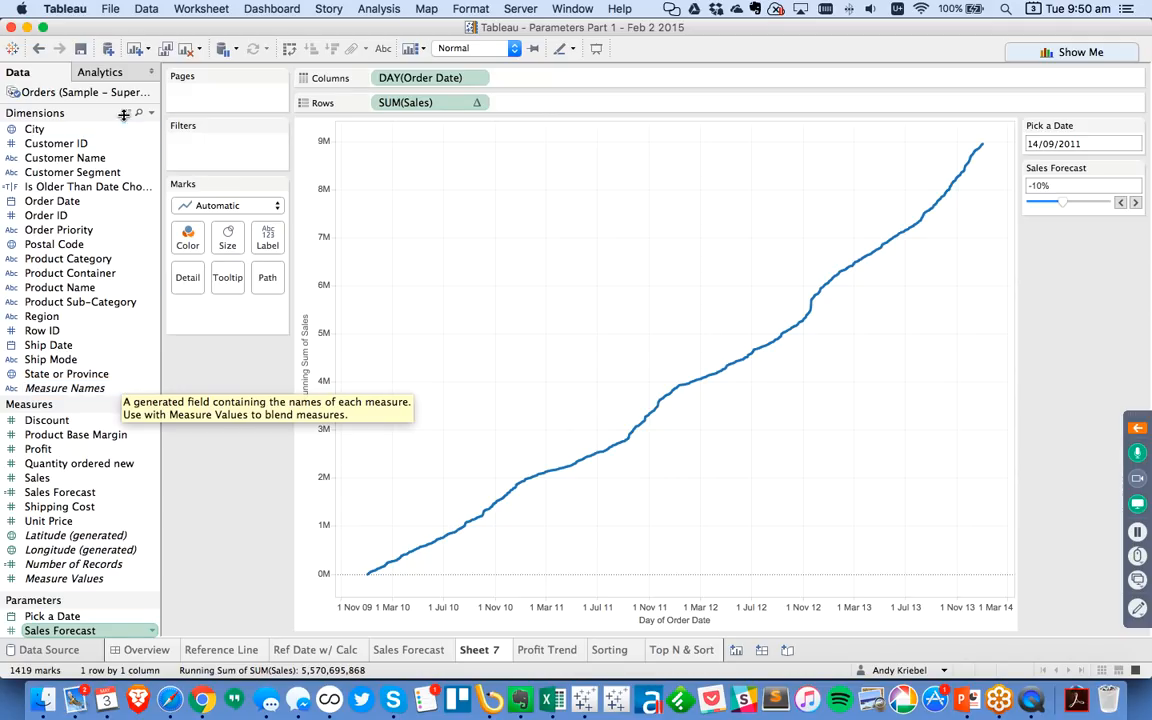
Add a reference line to the order date axis using the Pick a Date parameter, with no label and a thicker black dashed line
left_click(110, 72)
left_click_drag(60, 324, 430, 197)
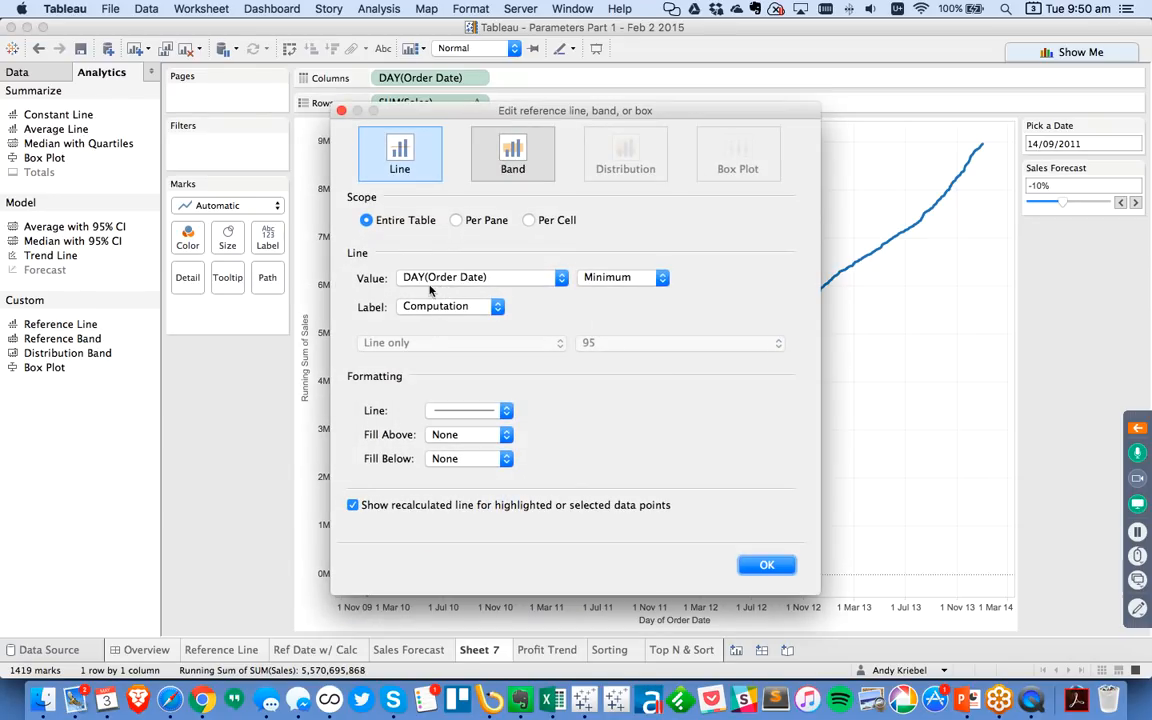
left_click(435, 277)
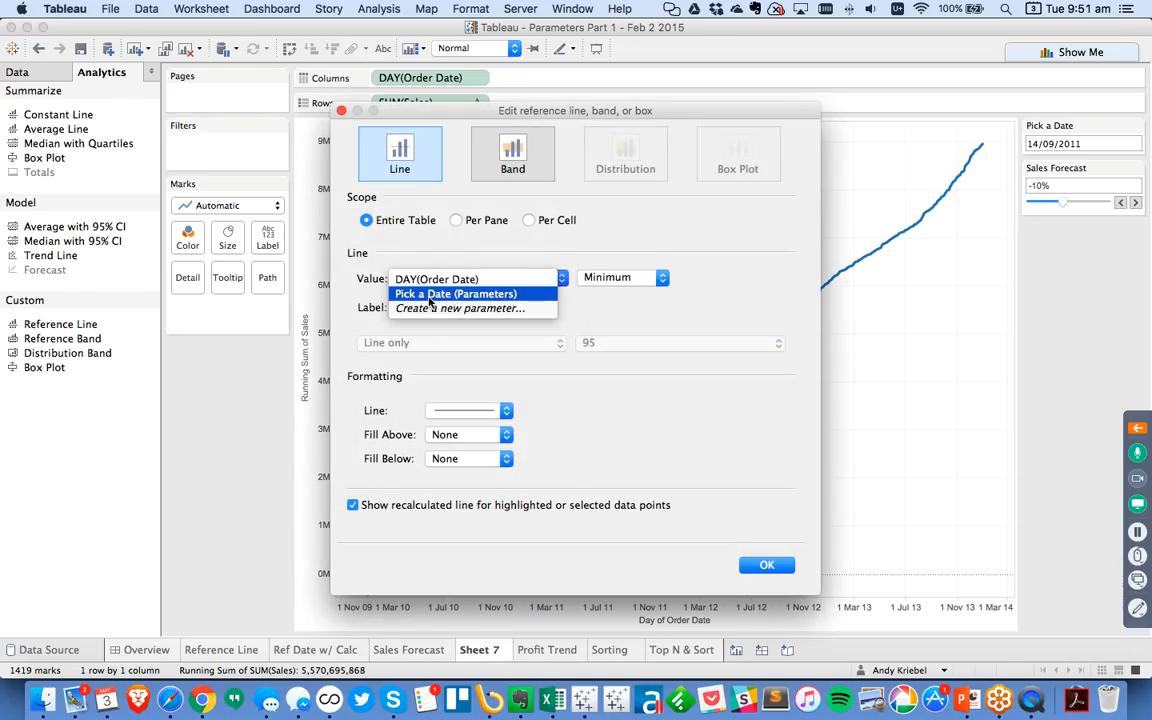
left_click(437, 293)
left_click(435, 307)
left_click(410, 279)
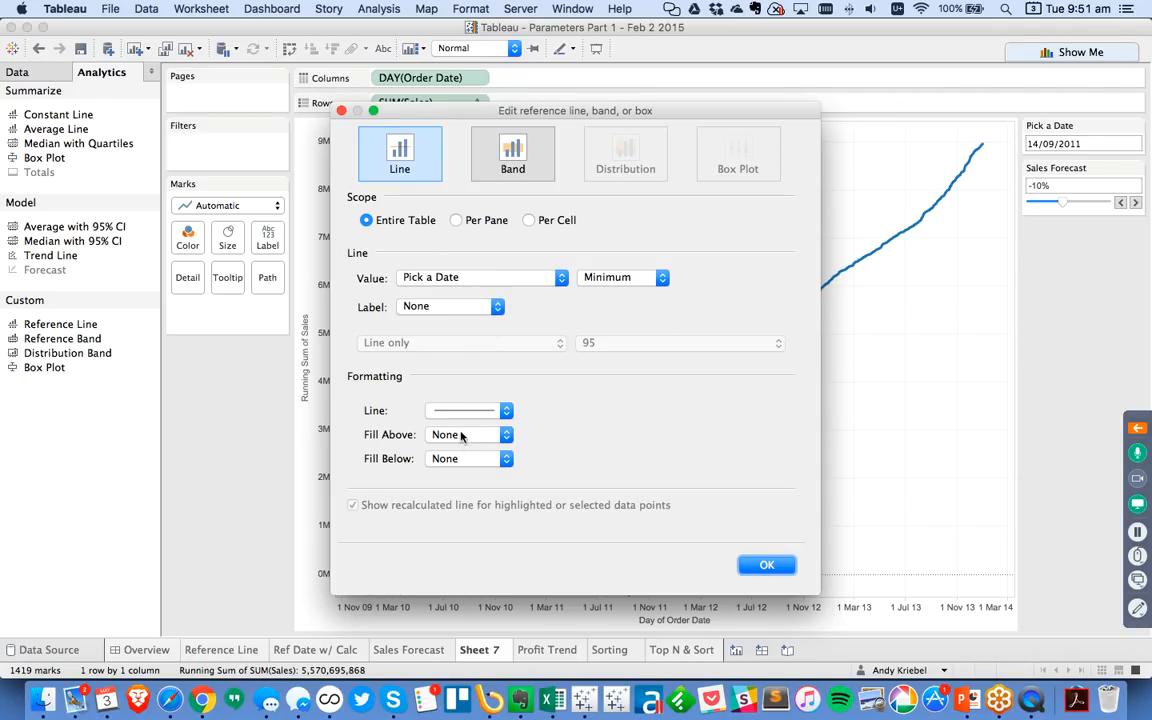
left_click(457, 410)
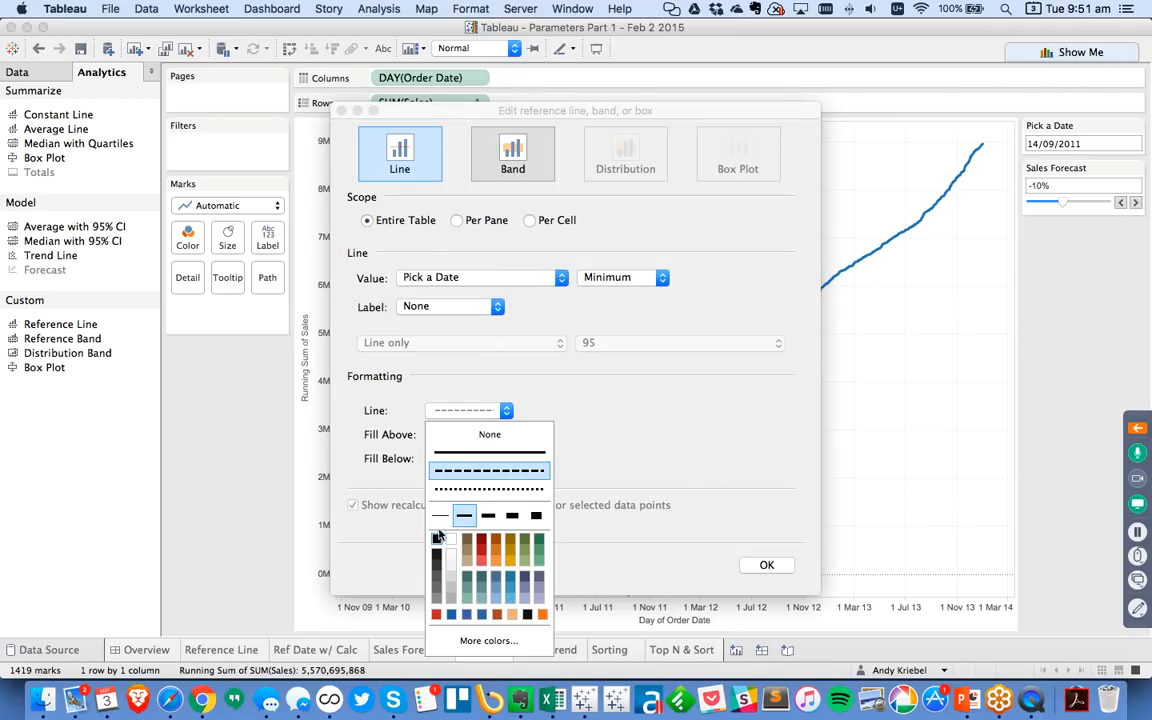
left_click(489, 470)
left_click(766, 565)
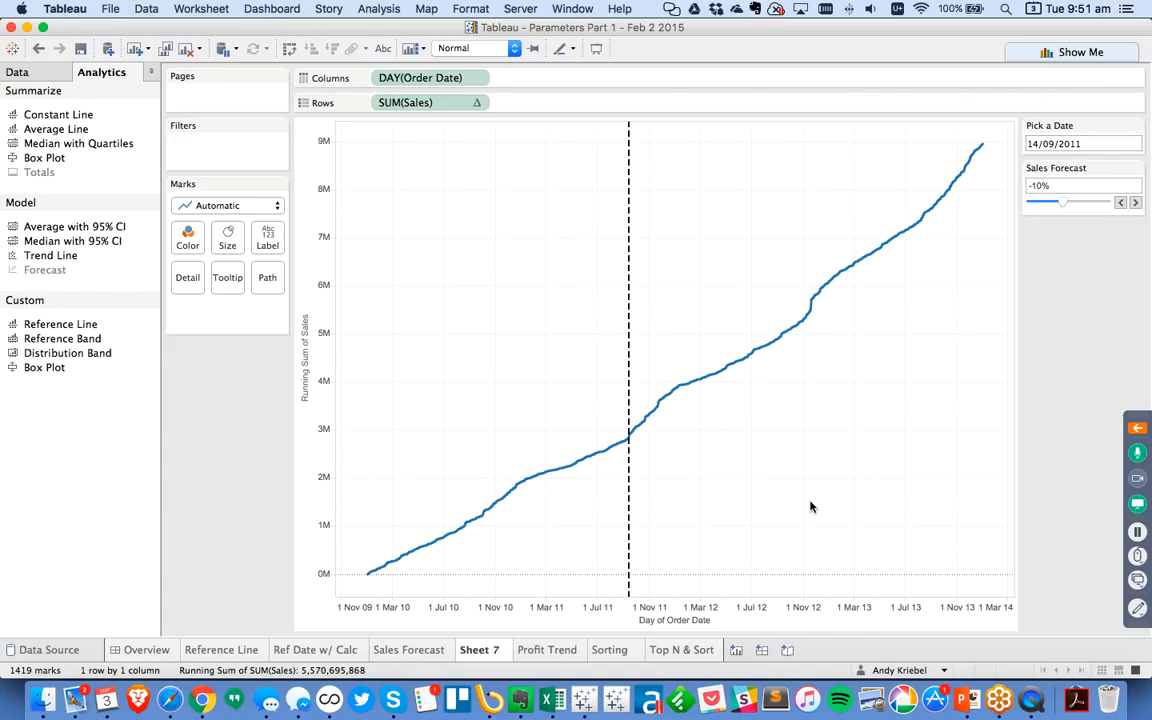
Inspect the running total at the reference line and set the Sales Forecast parameter to 25%
mouse_move(632, 450)
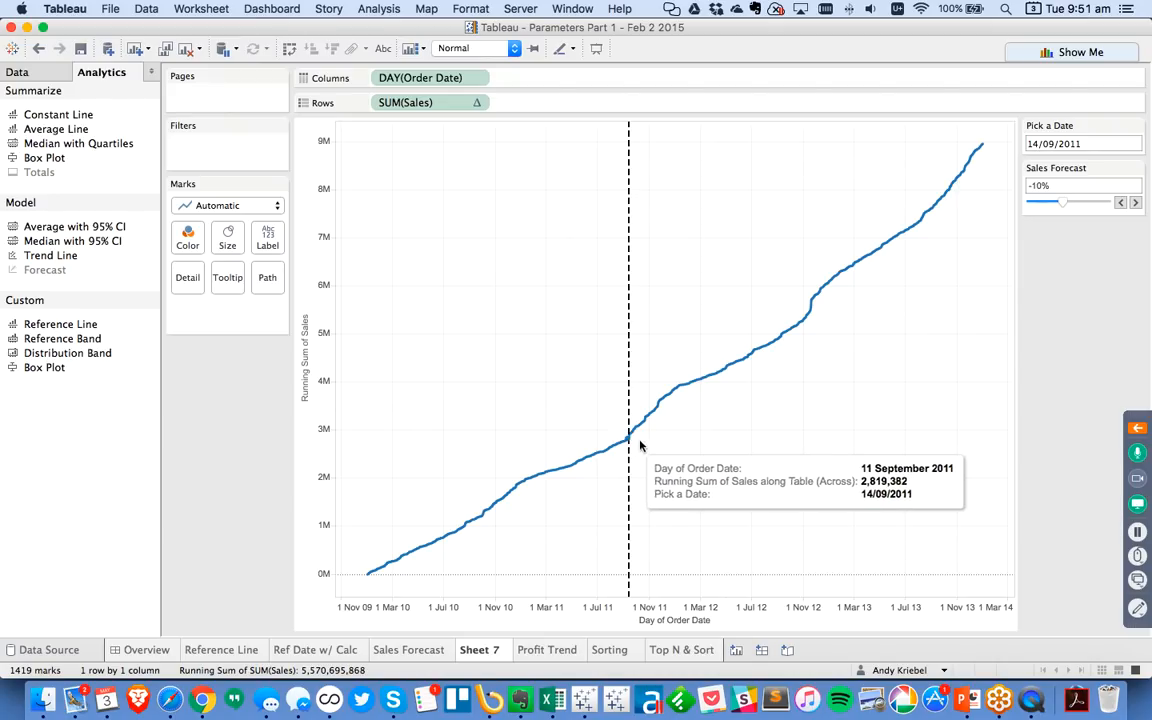
left_click(1076, 203)
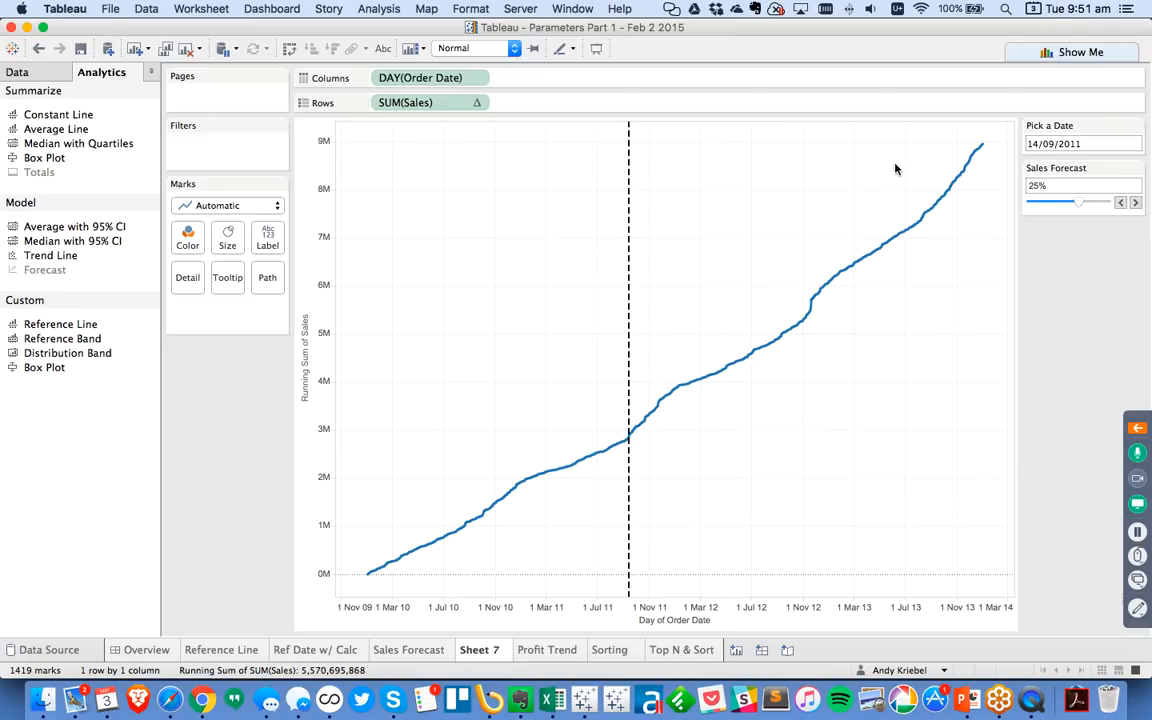
Start a new calculated field named "Sales Projection"
left_click(42, 70)
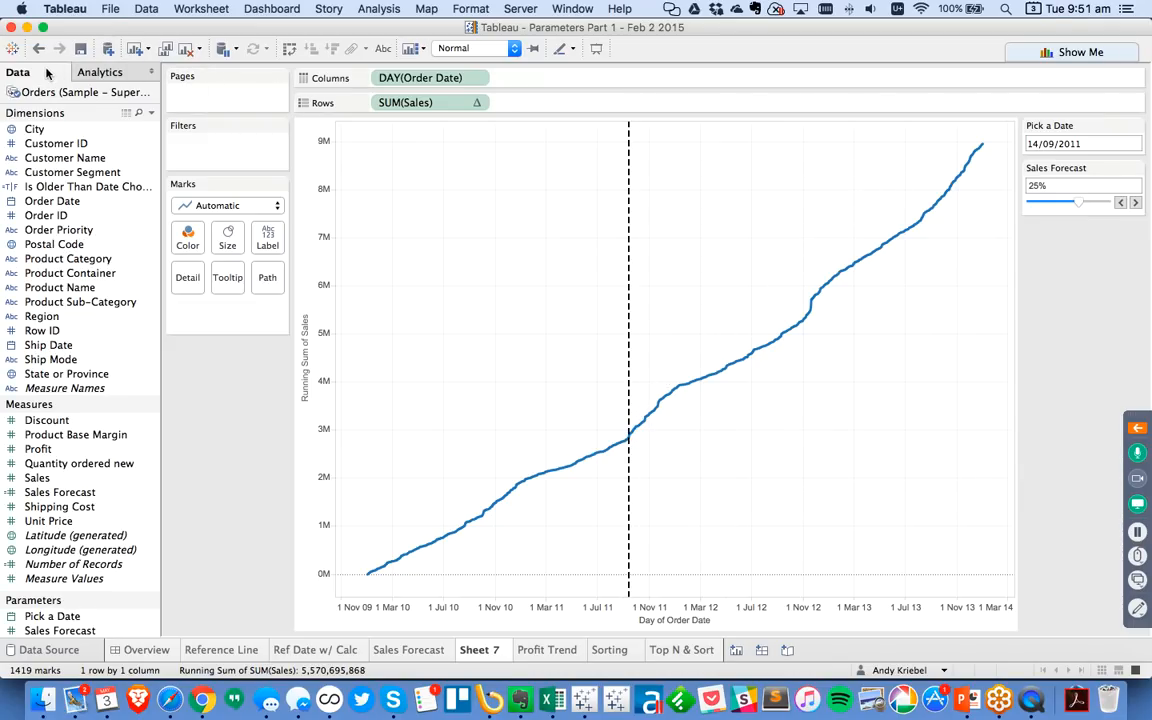
left_click(151, 112)
left_click(143, 130)
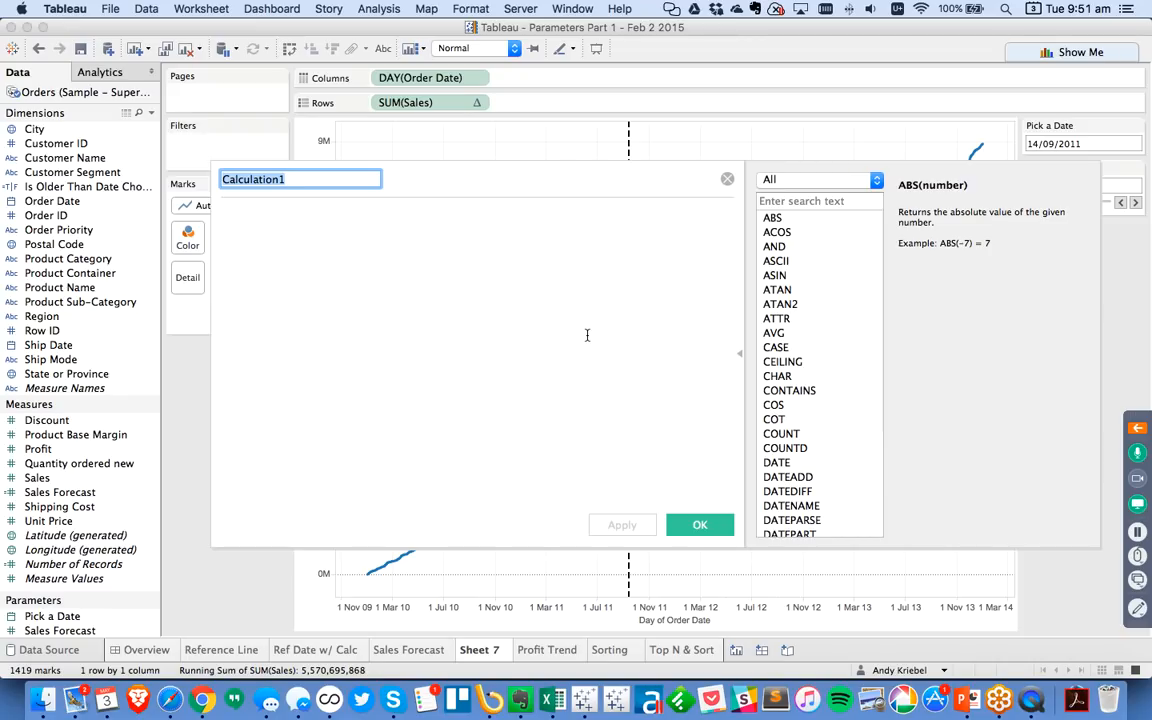
type("Sales Projection")
left_click(587, 335)
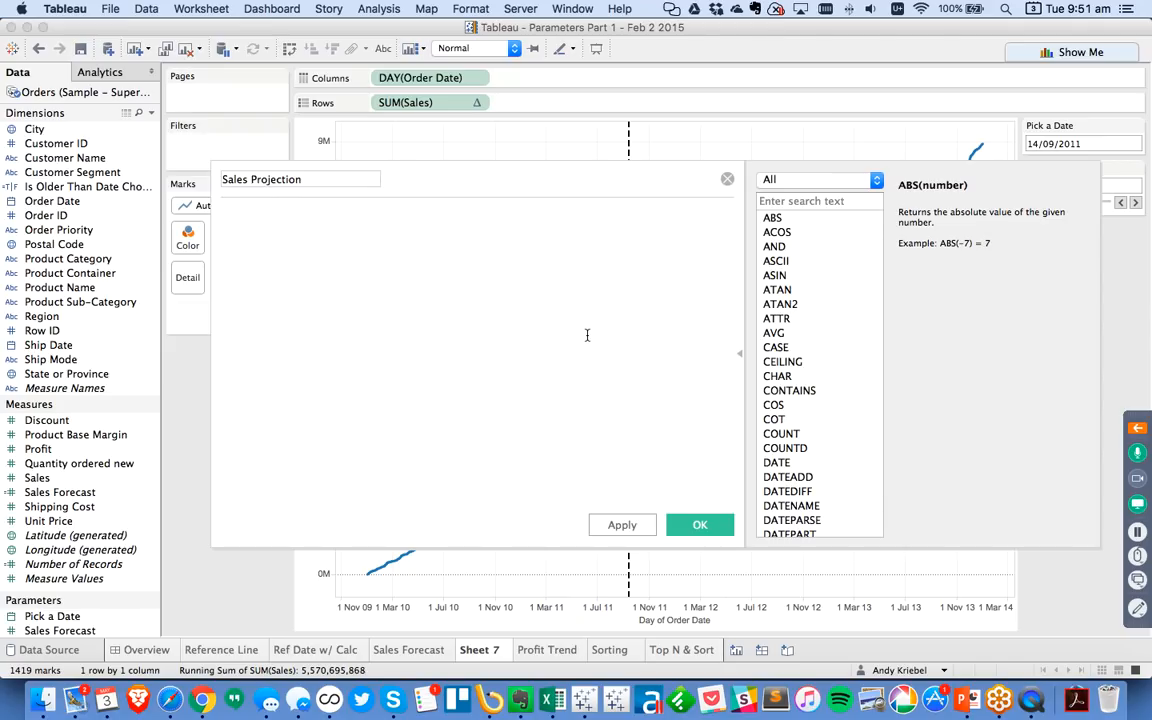
Enter the first formula line of Sales Projection: IF [Pick a Date]<=[Order Date] THEN SUM([Sales])
type("IF [pick")
key("Return")
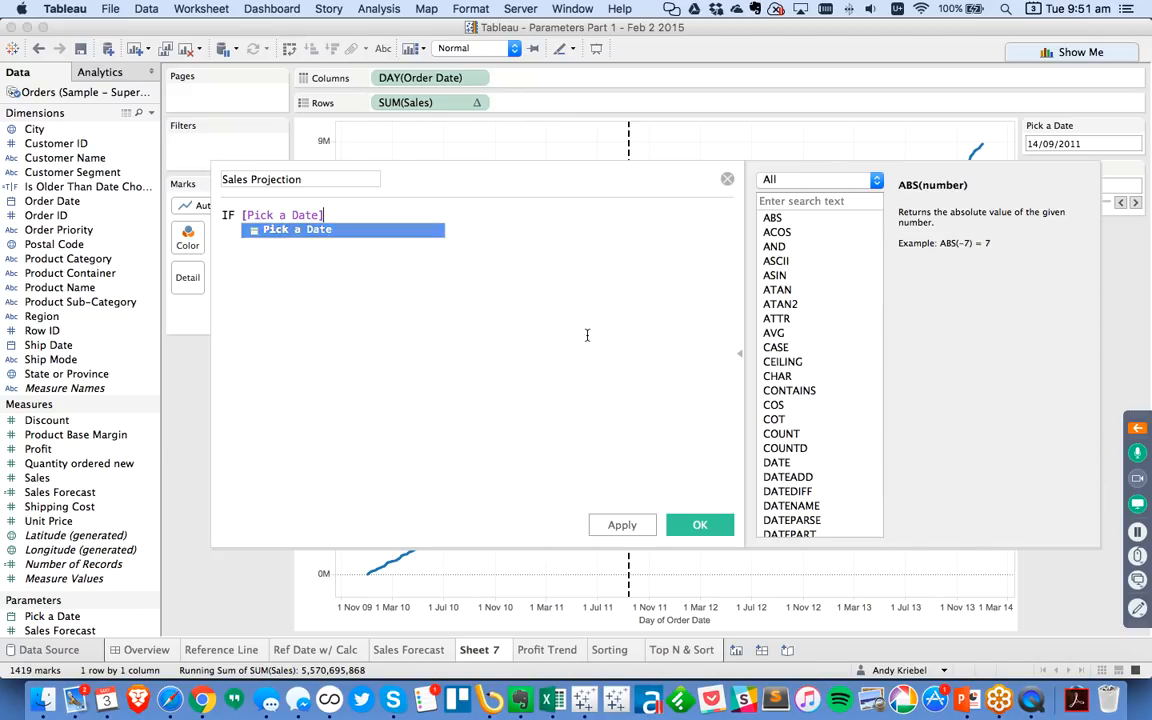
type("<=[order")
key("Return")
type("THEN ")
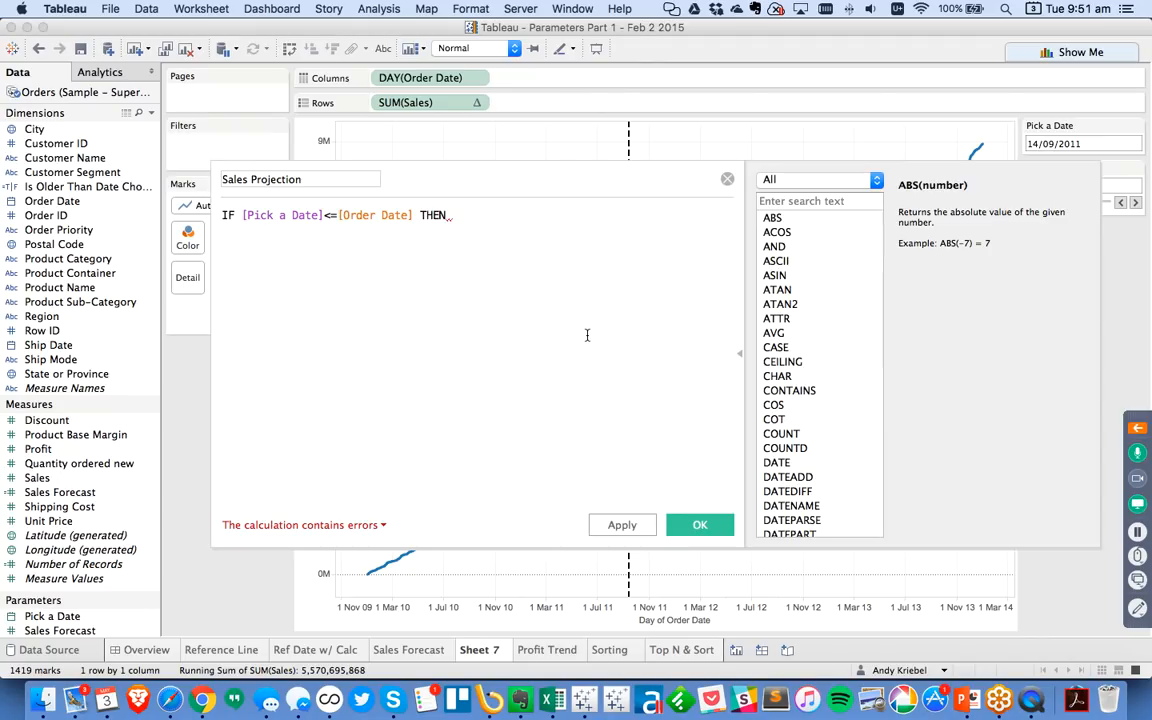
type("SUM([Sales])")
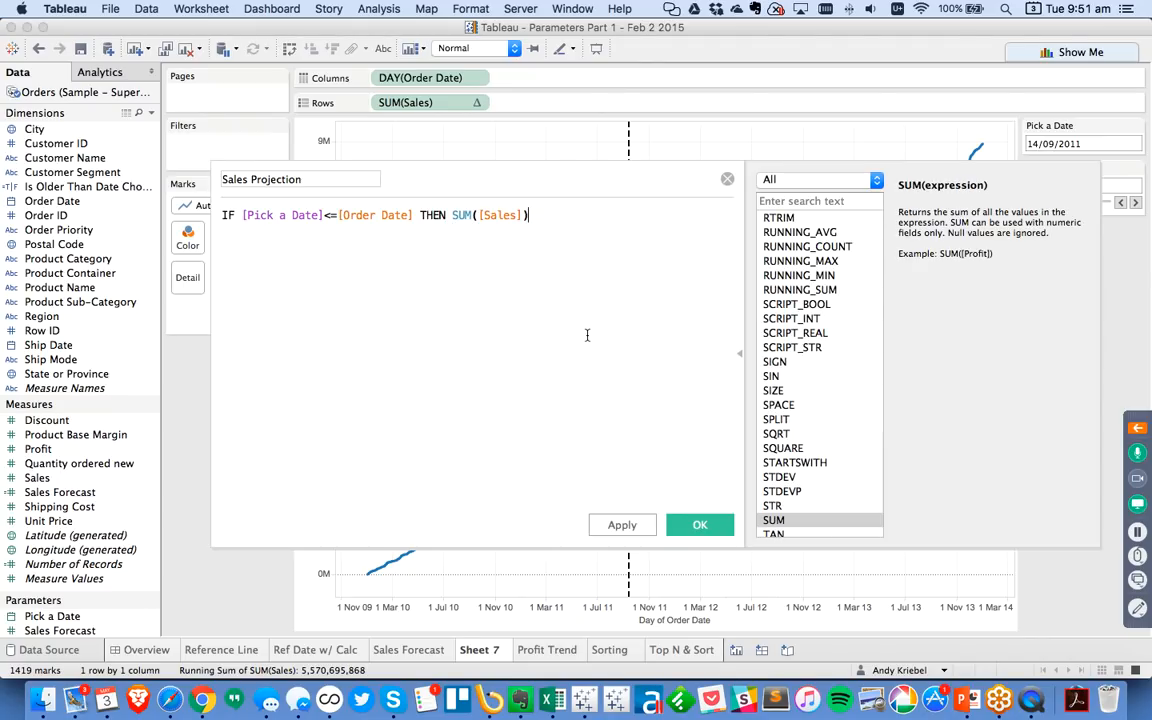
Complete the Sales Projection formula with ELSE SUM([Sales])*(1+[Parameters].[Sales Forecast]) and a closing END line
key("Return")
type("ELSE sum")
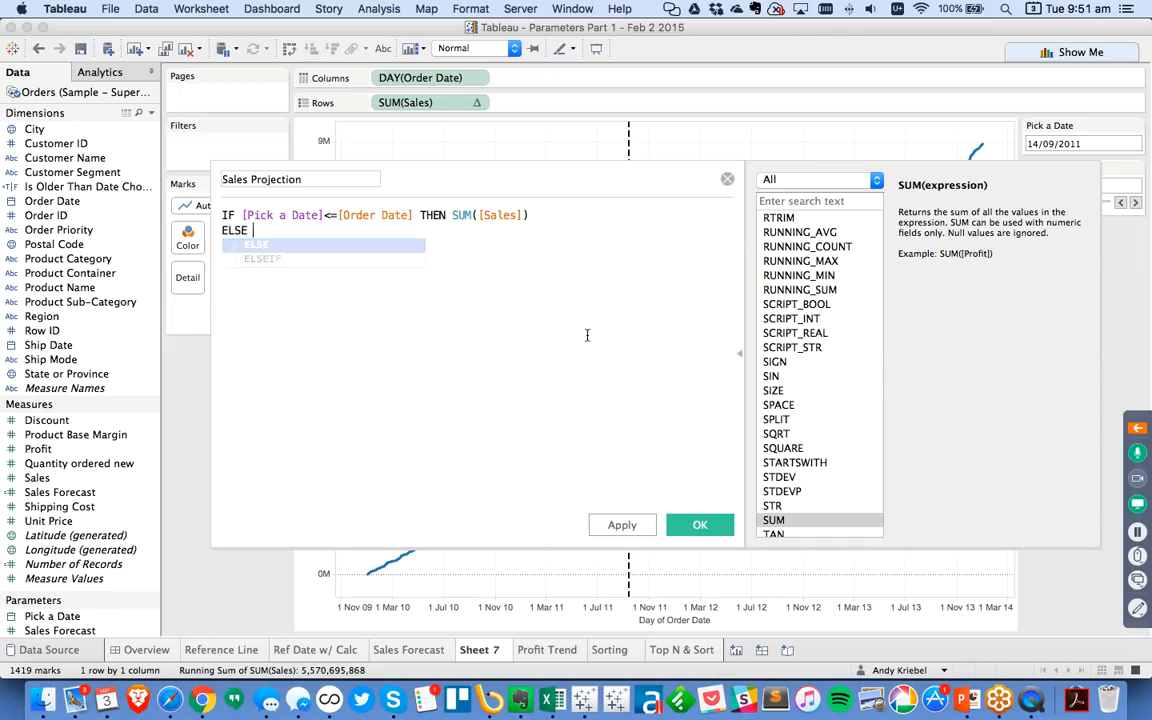
type("Sal")
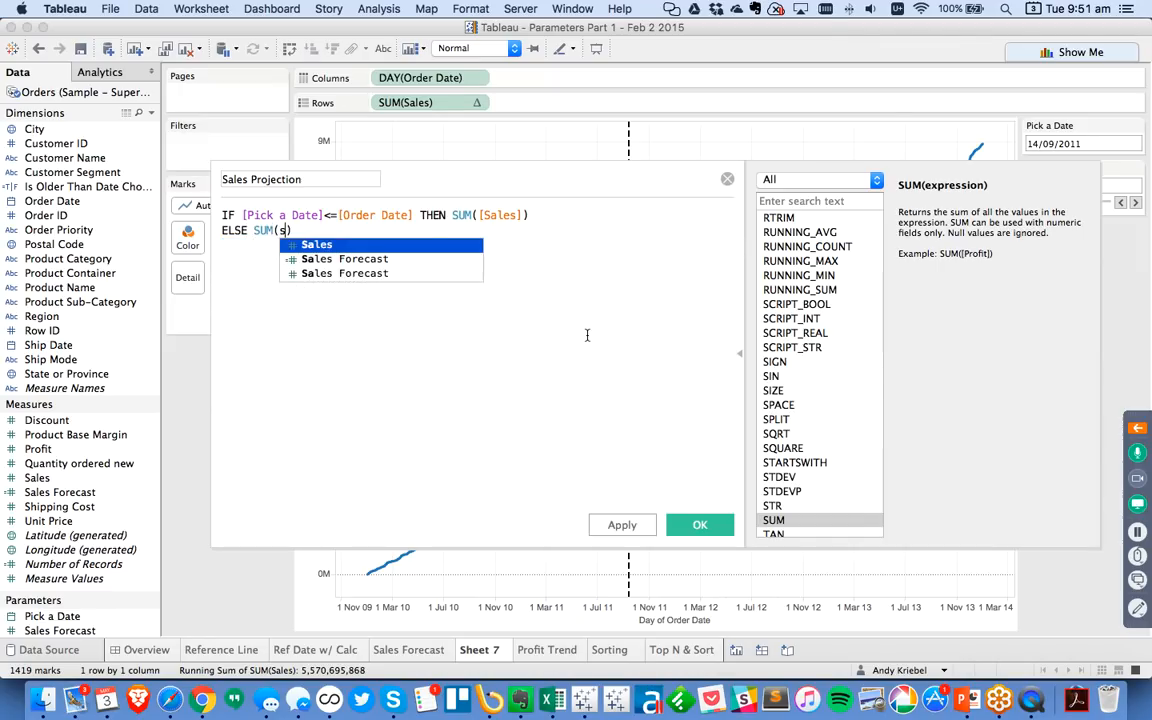
key("Return")
type("*(1+sale")
key("Down")
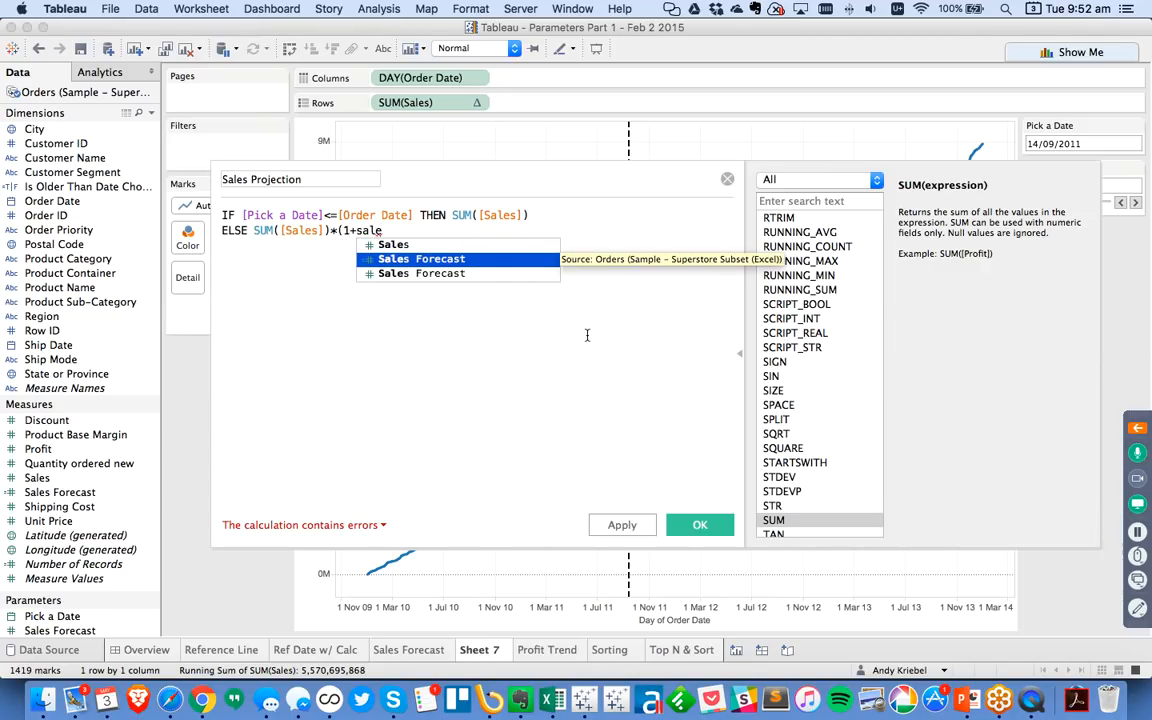
key("Down")
key("Return")
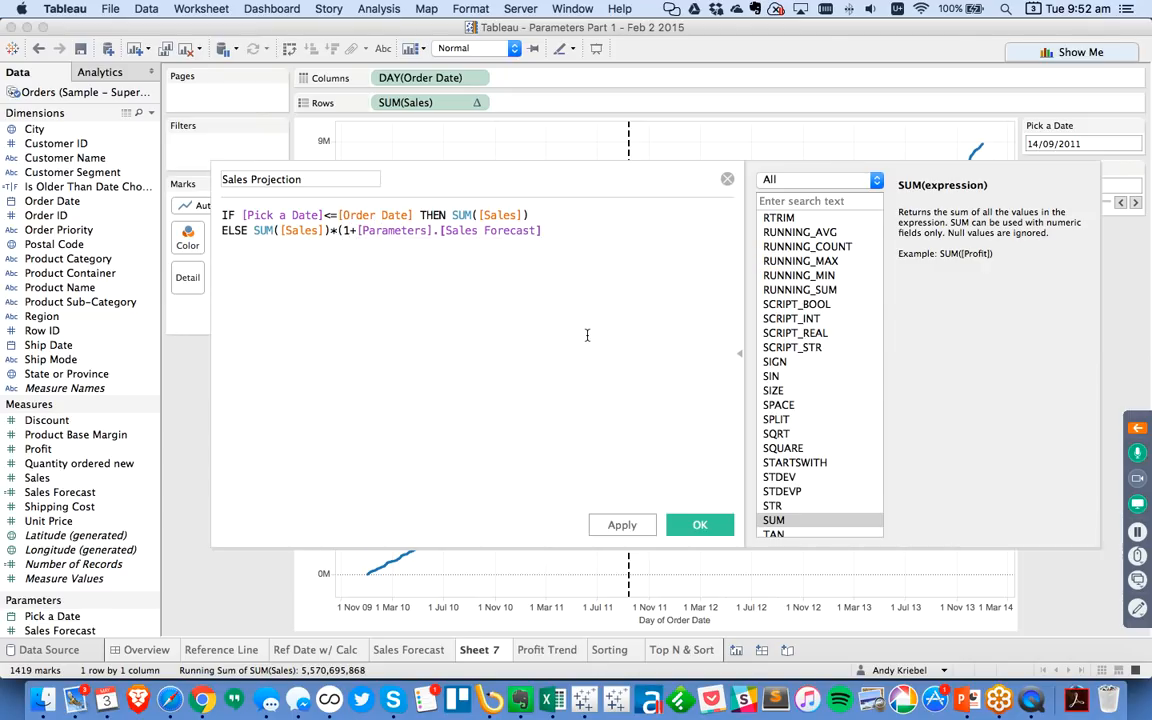
key("Return")
type("END")
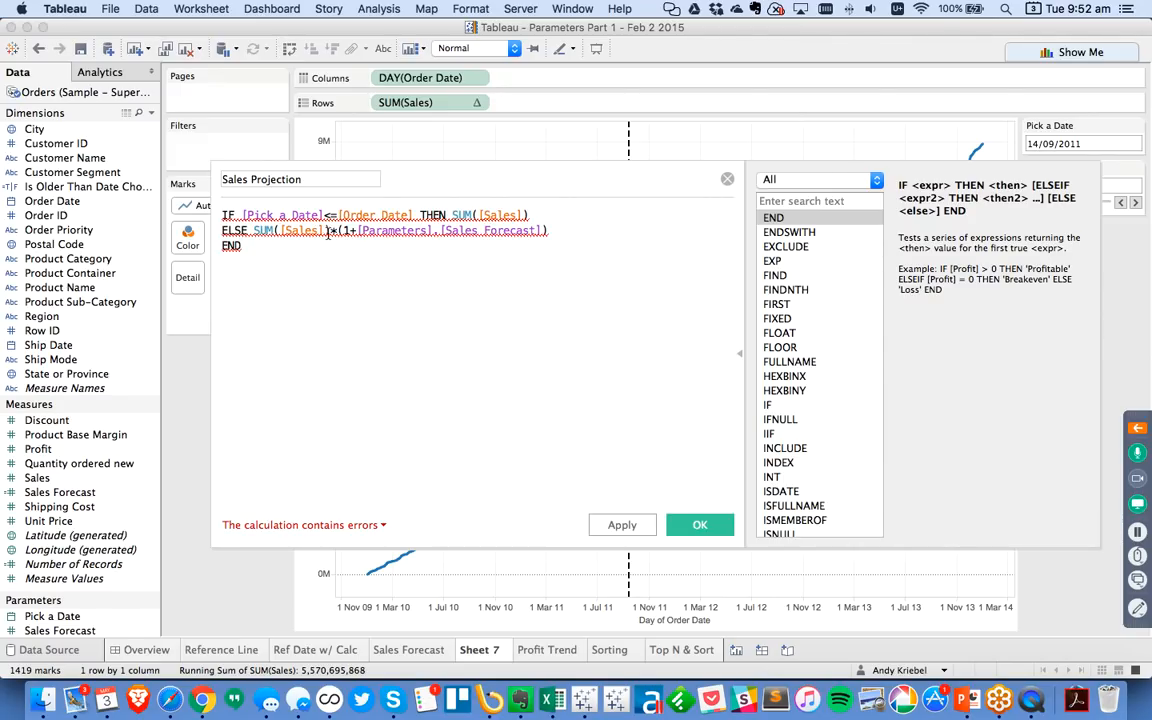
Check the calculation error and remove the SUM aggregation around [Sales] in the THEN branch
left_click(340, 531)
left_click(461, 307)
left_click(478, 216)
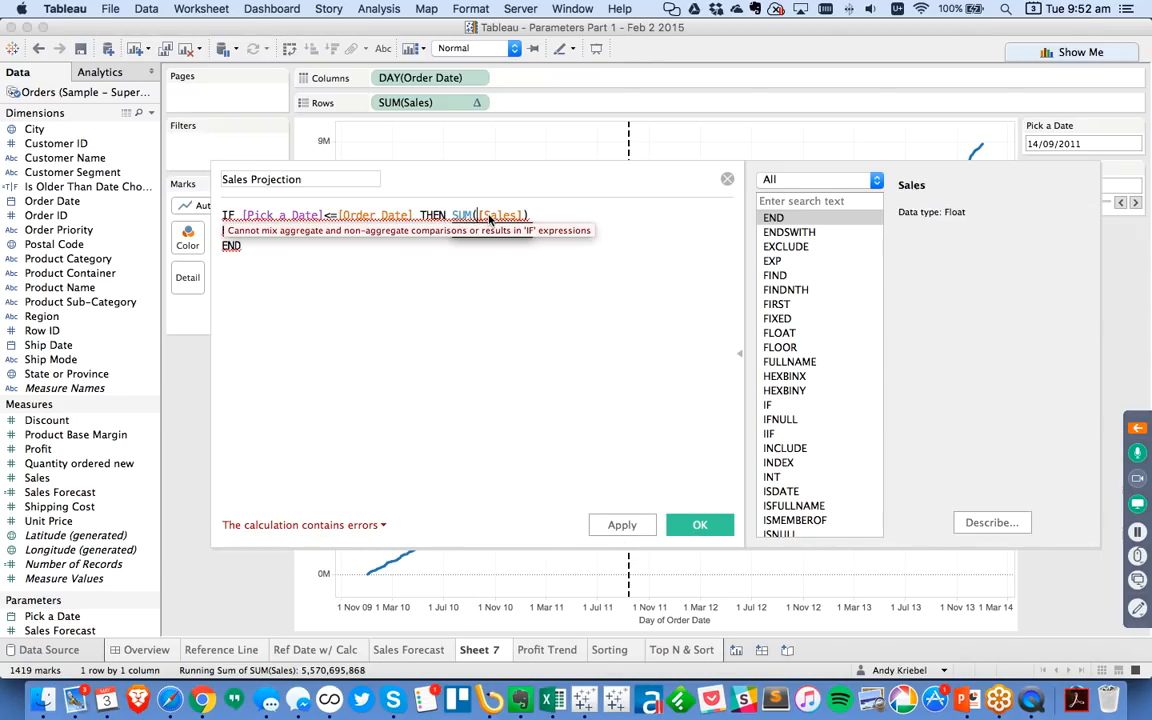
key("BackSpace")
key("BackSpace")
key("BackSpace")
key("BackSpace")
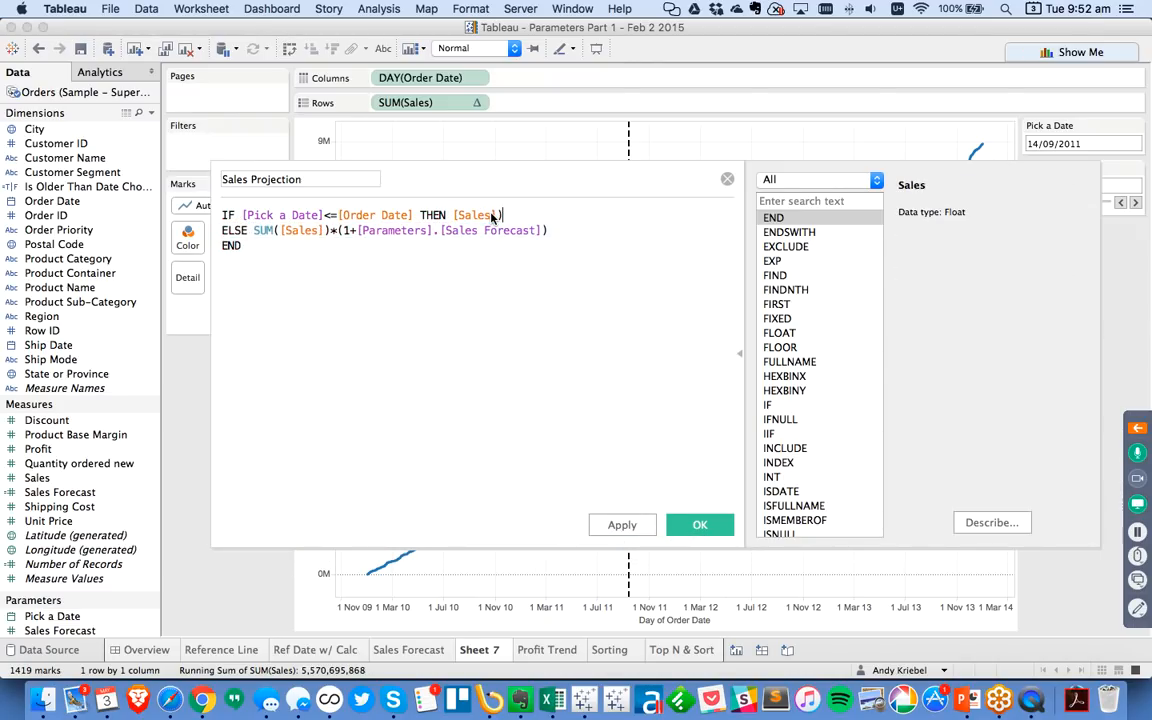
key("BackSpace")
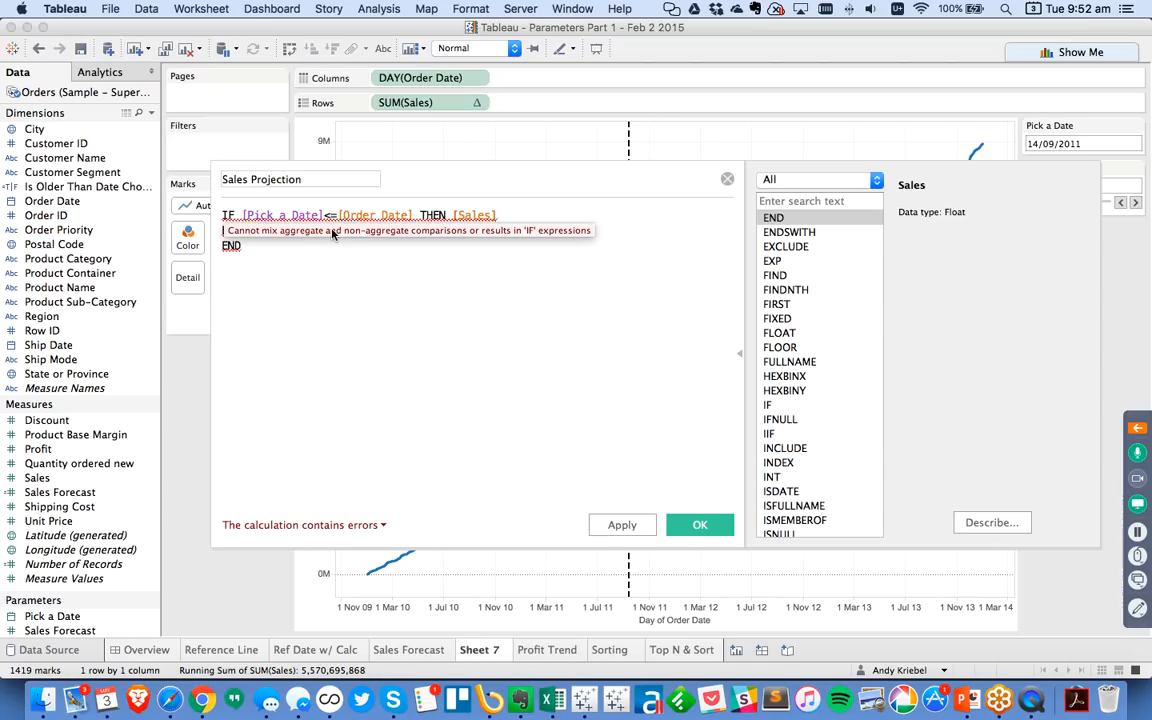
Remove the SUM aggregation around [Sales] in the ELSE line and save the Sales Projection calculation
type("ELSE SUM([Sales])*(1+[Parameters].[Sales Forecast])")
left_click(281, 229)
key("BackSpace")
key("BackSpace")
key("BackSpace")
key("BackSpace")
key("Right")
key("Right")
key("Right")
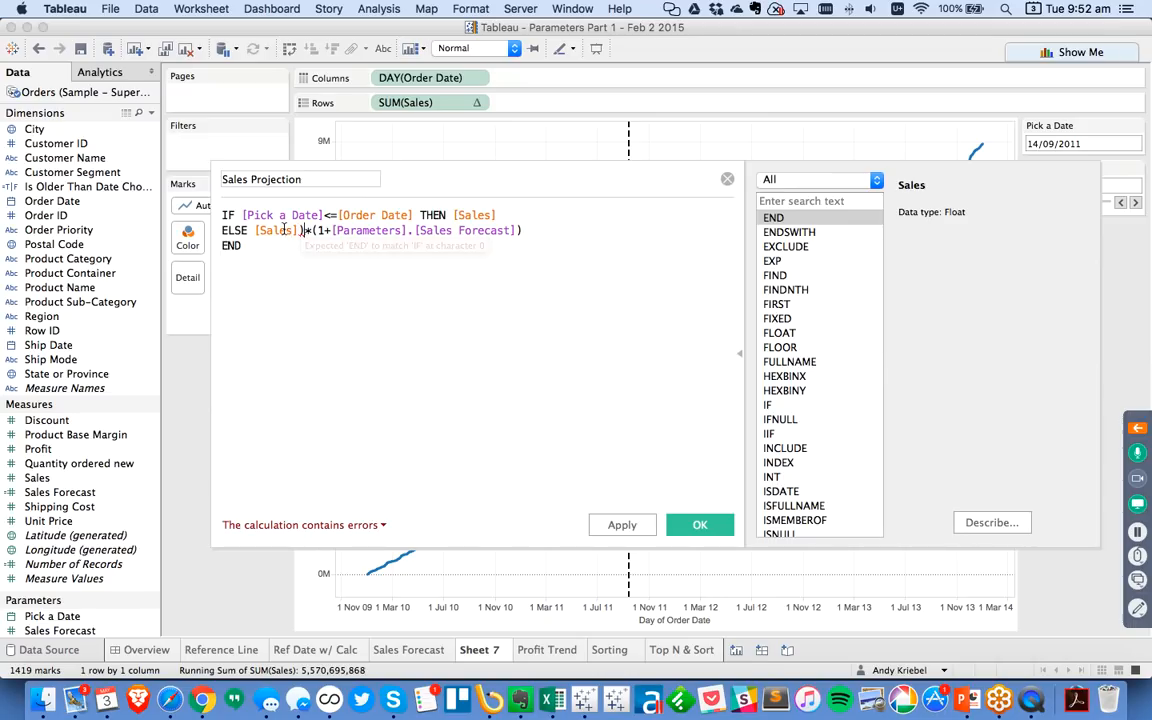
key("BackSpace")
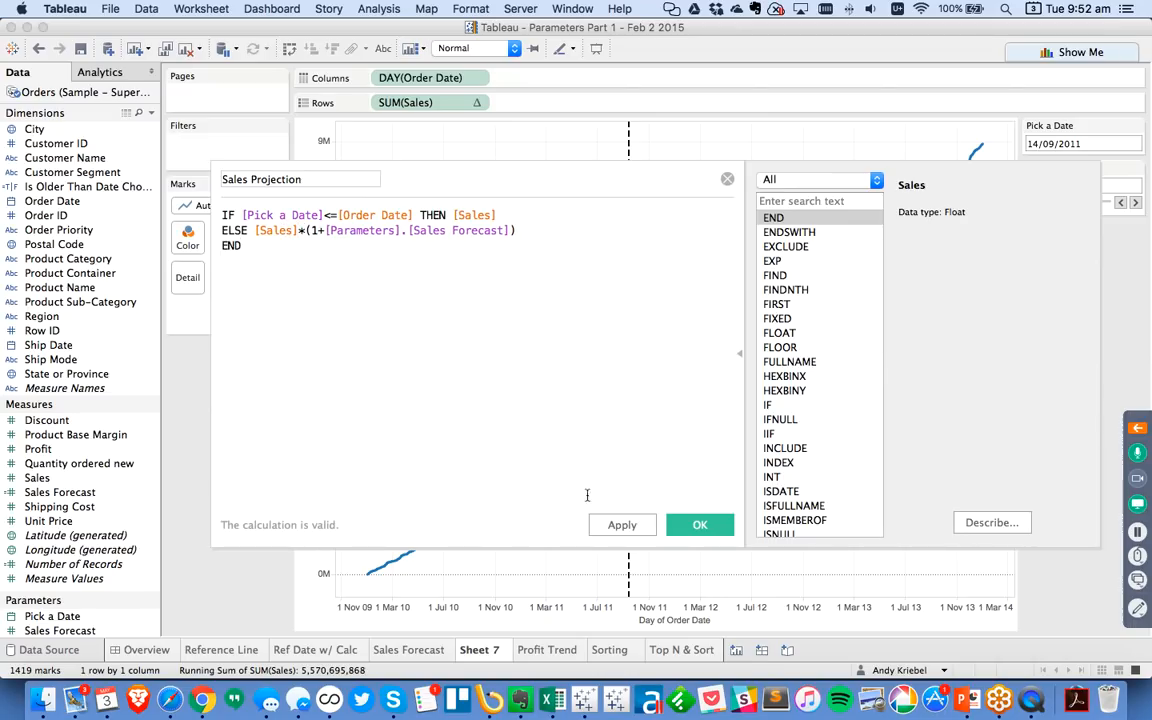
left_click(699, 525)
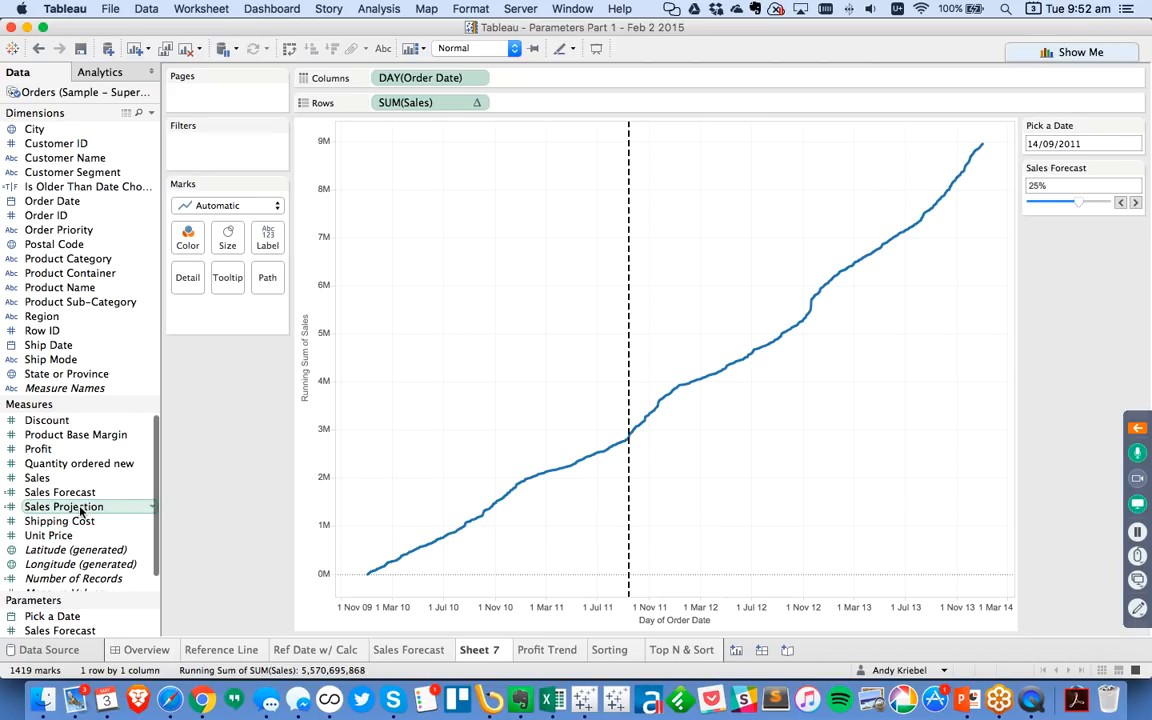
Add Sales Projection to the chart's existing value axis alongside Sales and compute it as a running total
left_click_drag(64, 510, 322, 365)
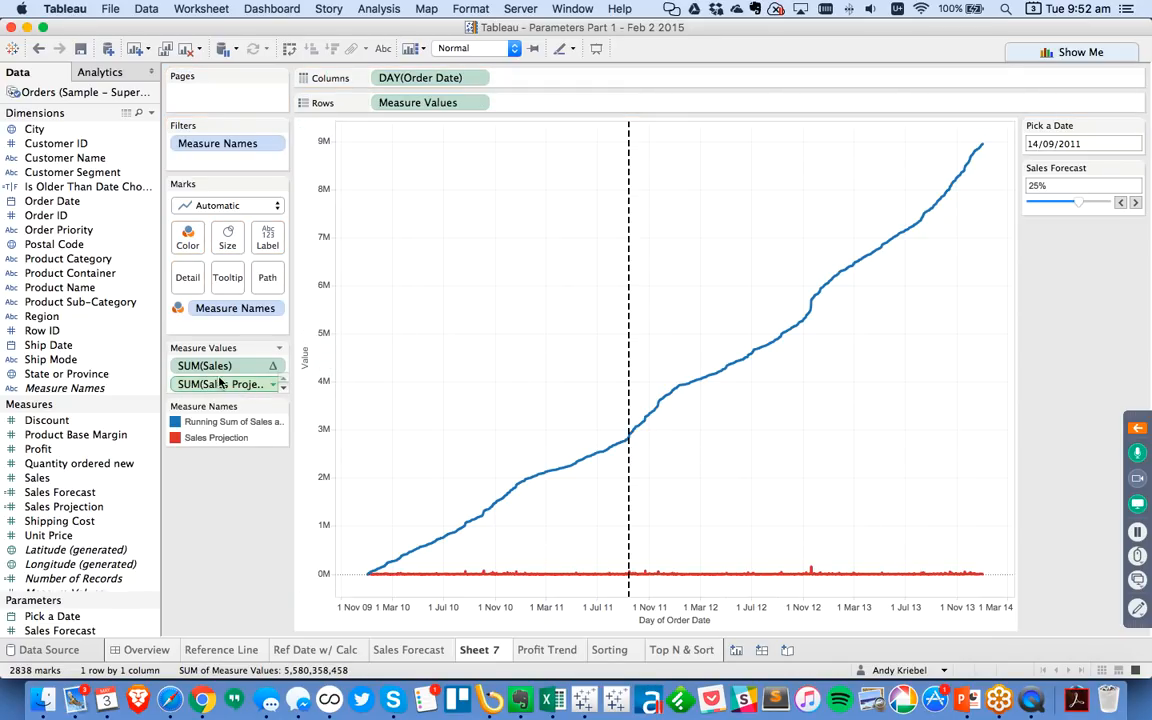
left_click(282, 388)
mouse_move(302, 572)
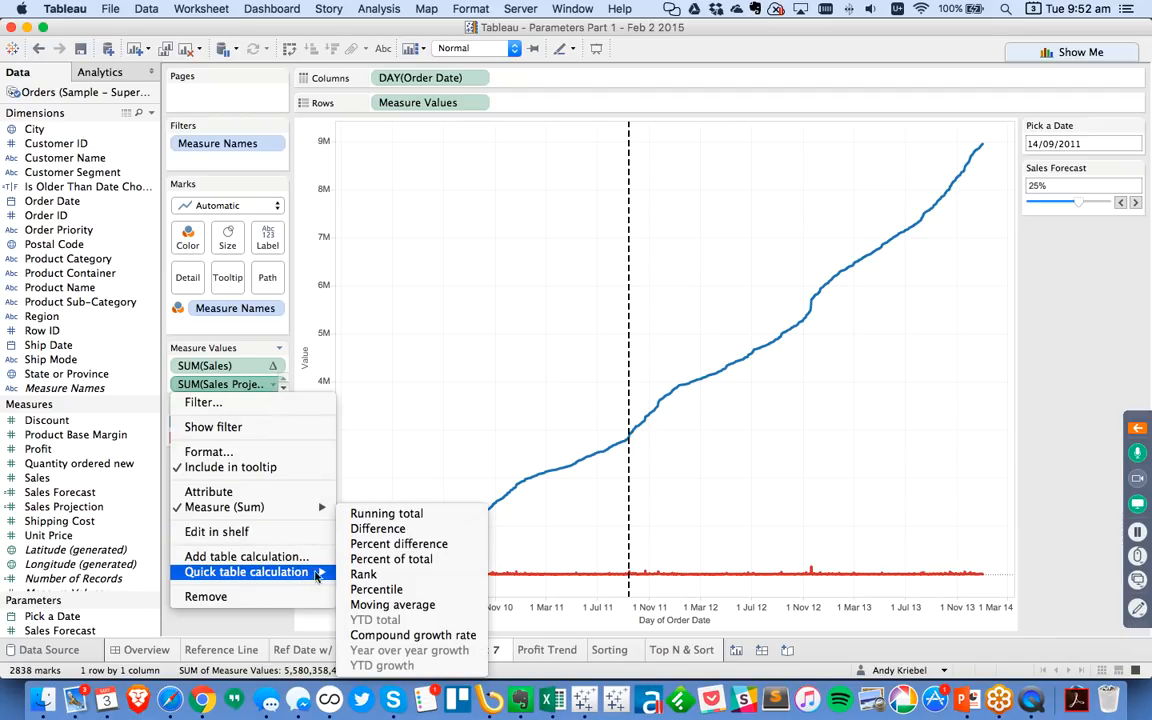
left_click(384, 513)
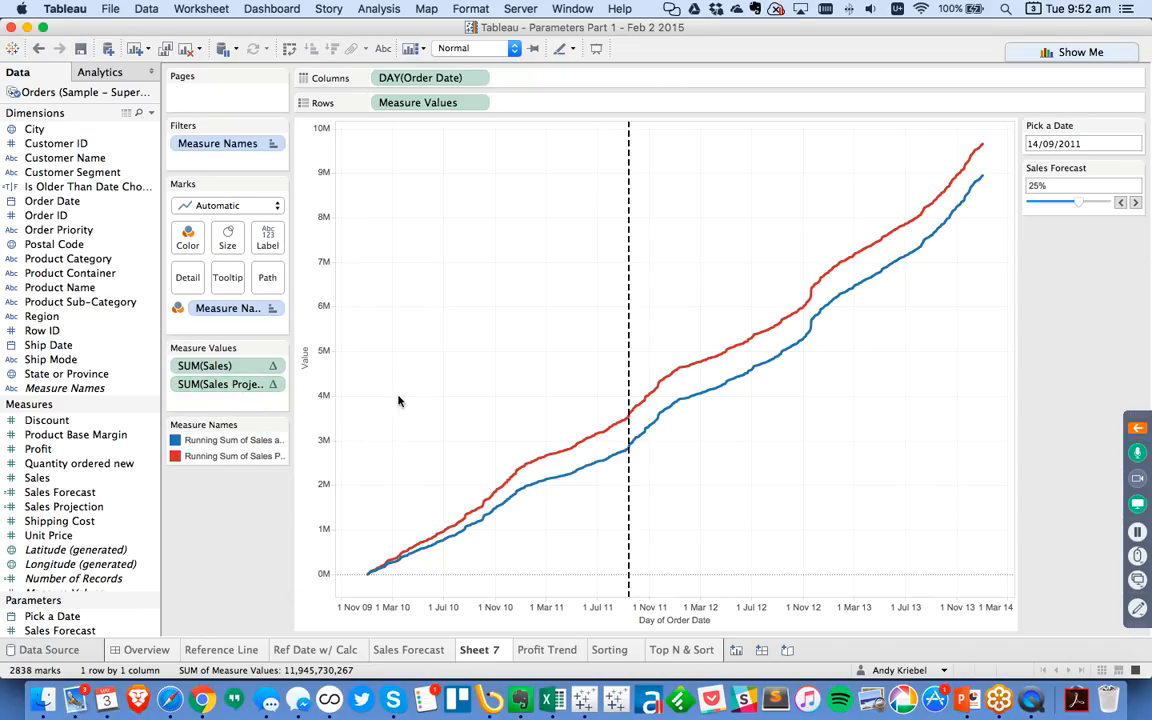
Reopen the Sales Projection calculation to check its formula, and open the finished example workbook for comparison
right_click(67, 508)
left_click(104, 243)
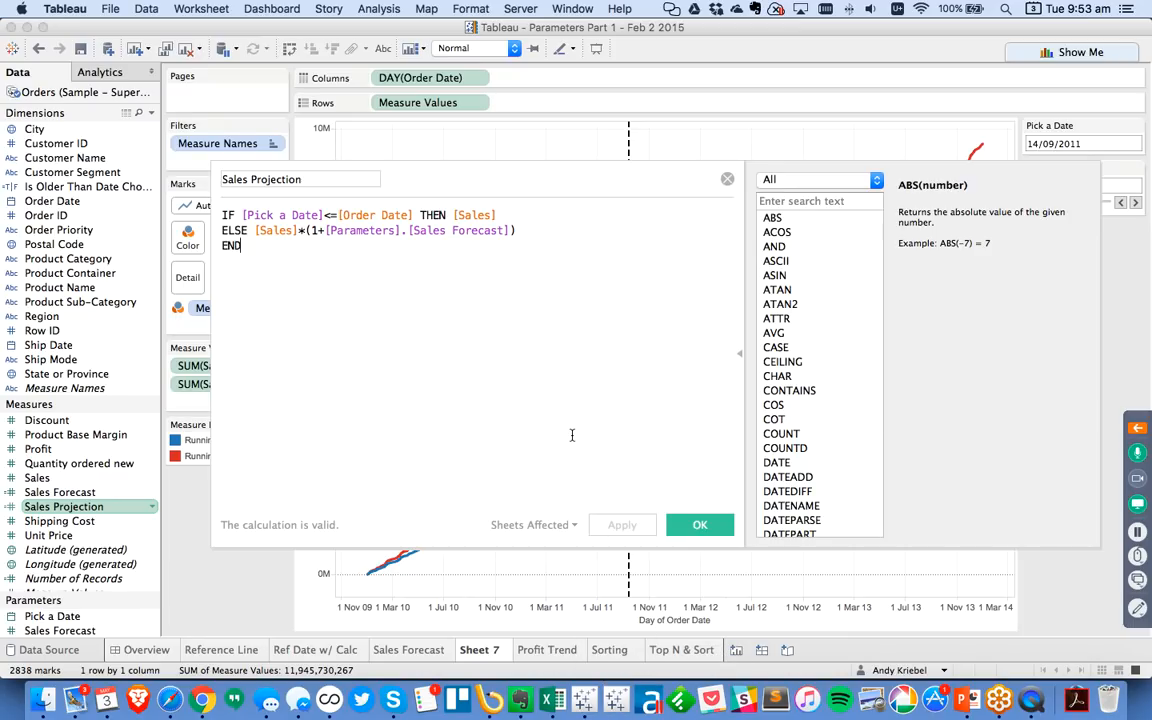
key("Return")
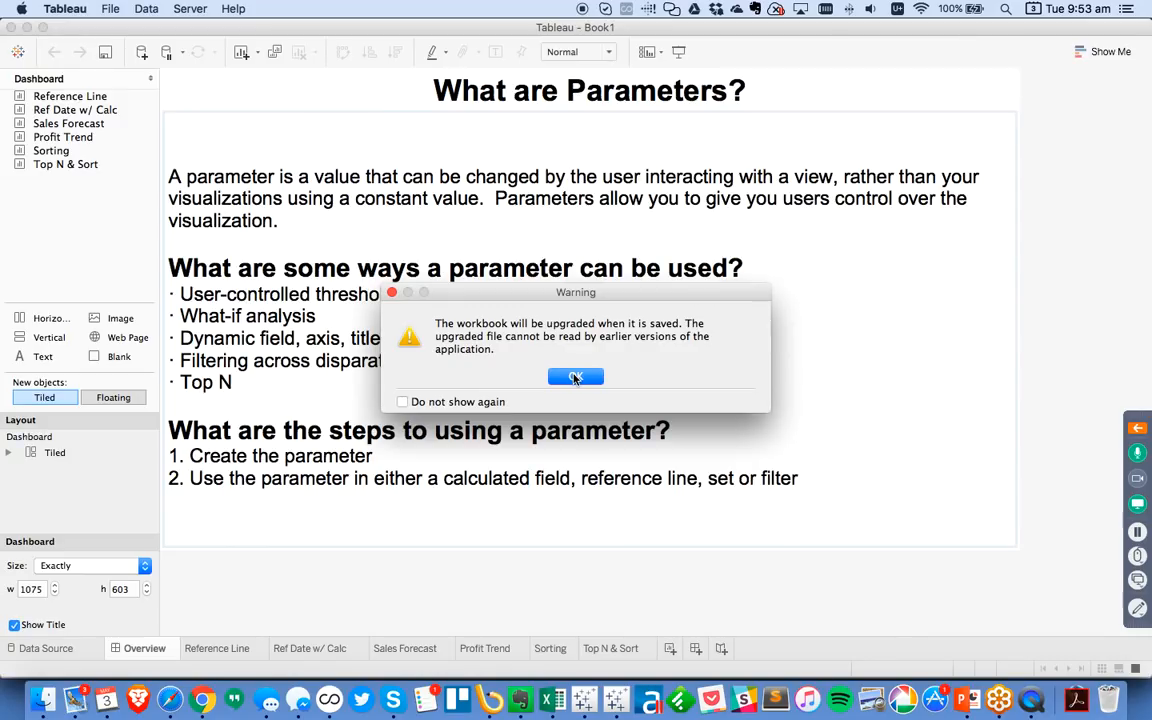
Dismiss the upgrade warning, go to the Profit Trend sheet and review the Profit Forecast calculation
left_click(581, 375)
left_click(412, 648)
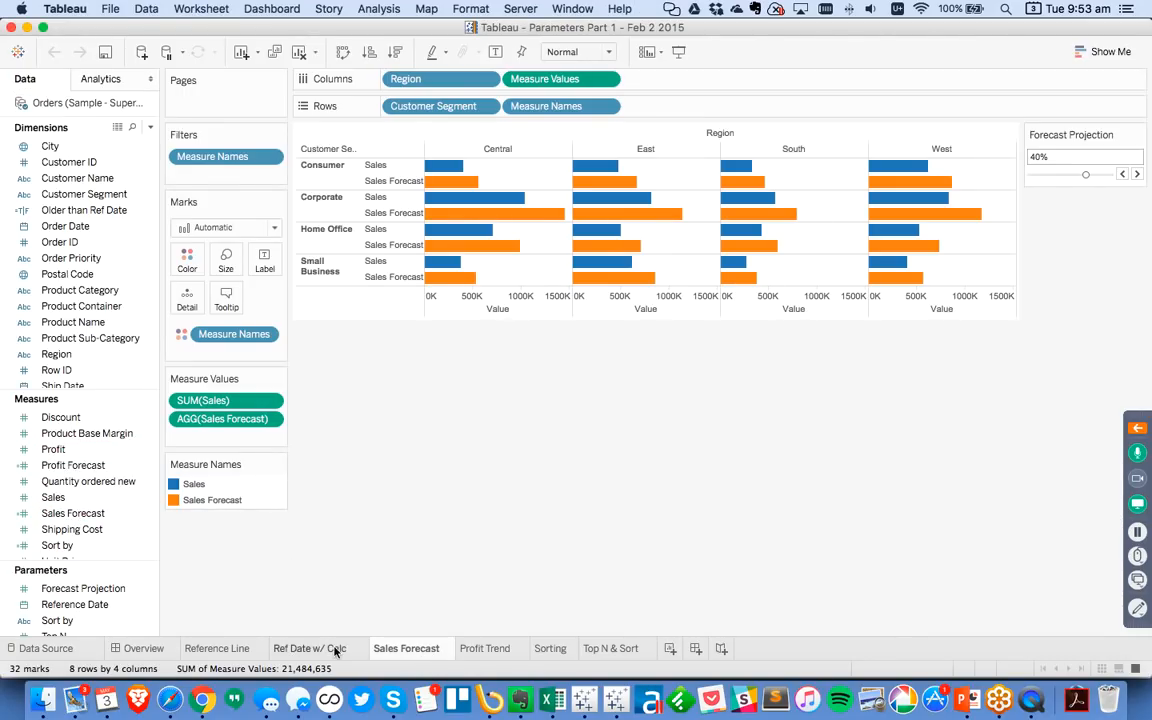
left_click(486, 648)
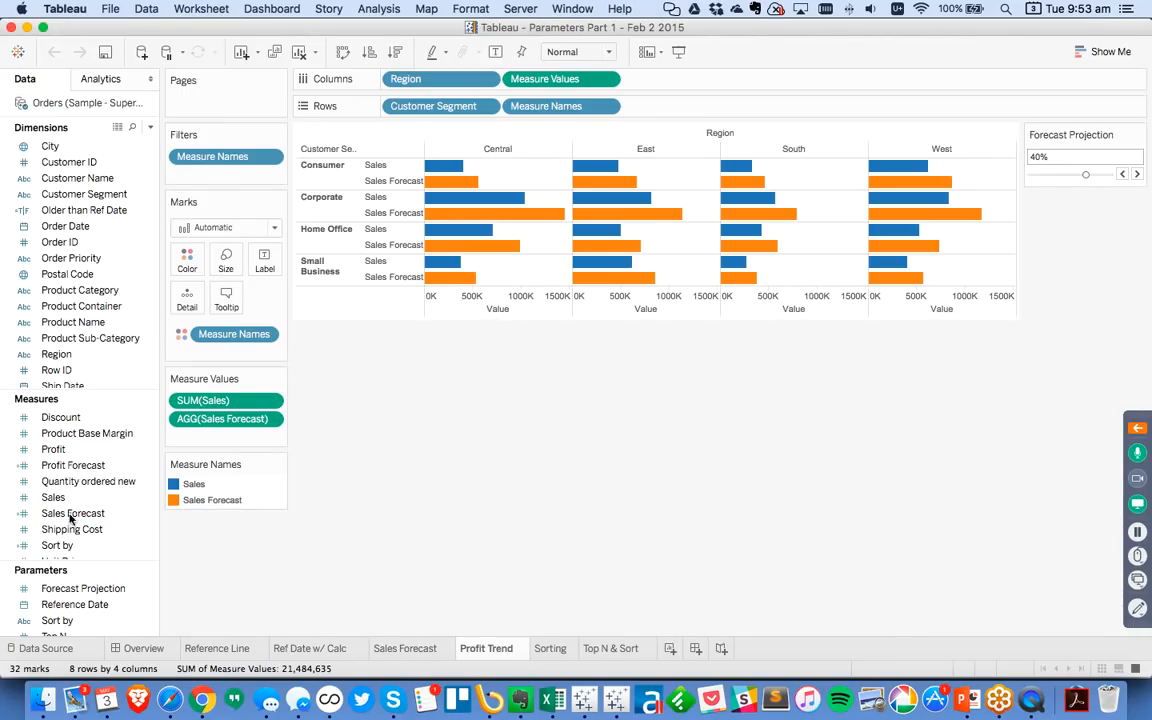
right_click(85, 465)
left_click(132, 205)
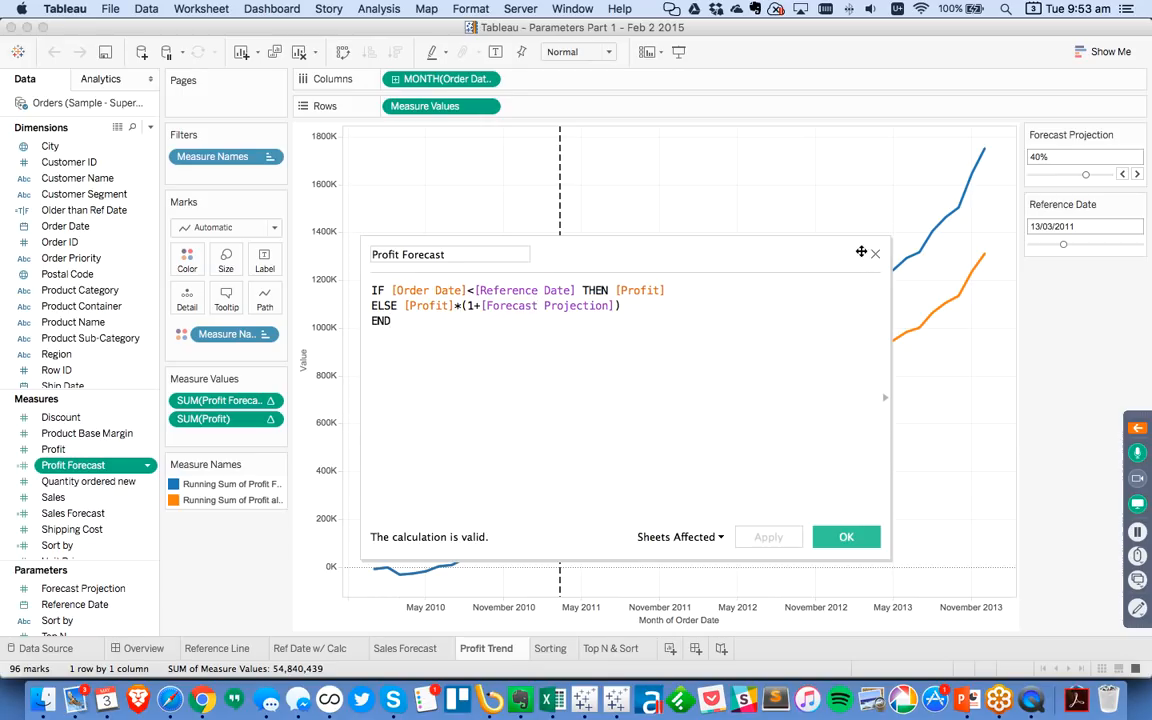
left_click(875, 254)
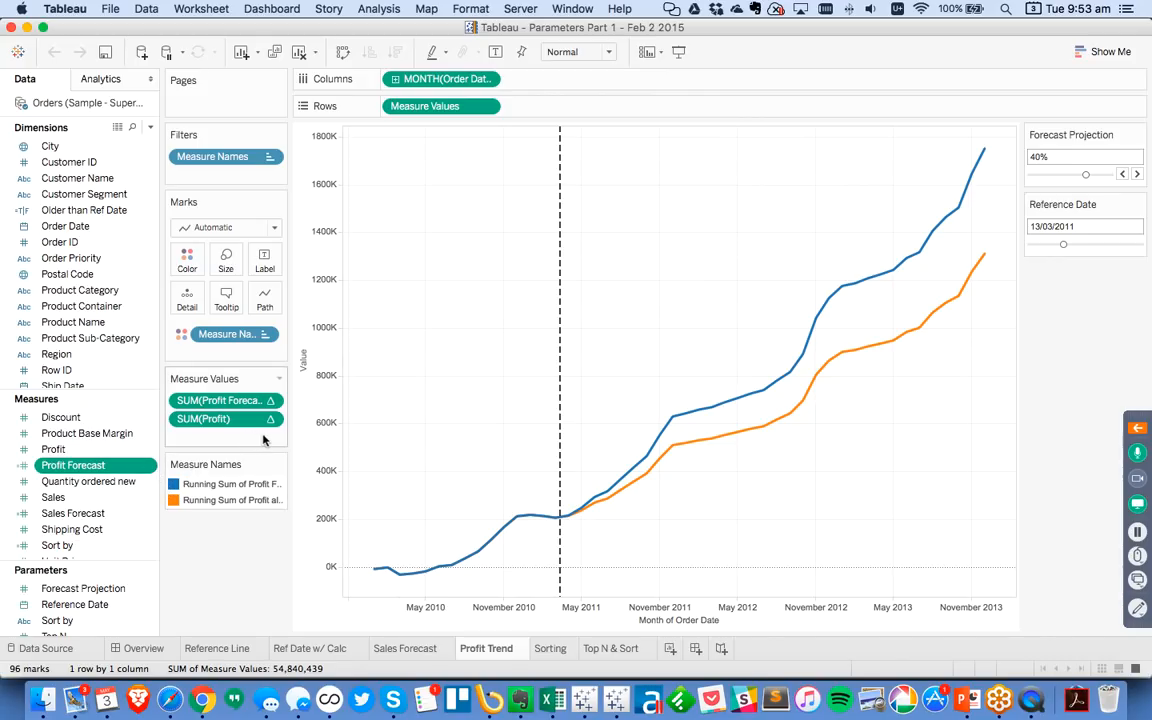
Review the table calculation settings of the running SUM(Profit) measure without changing them
left_click(269, 419)
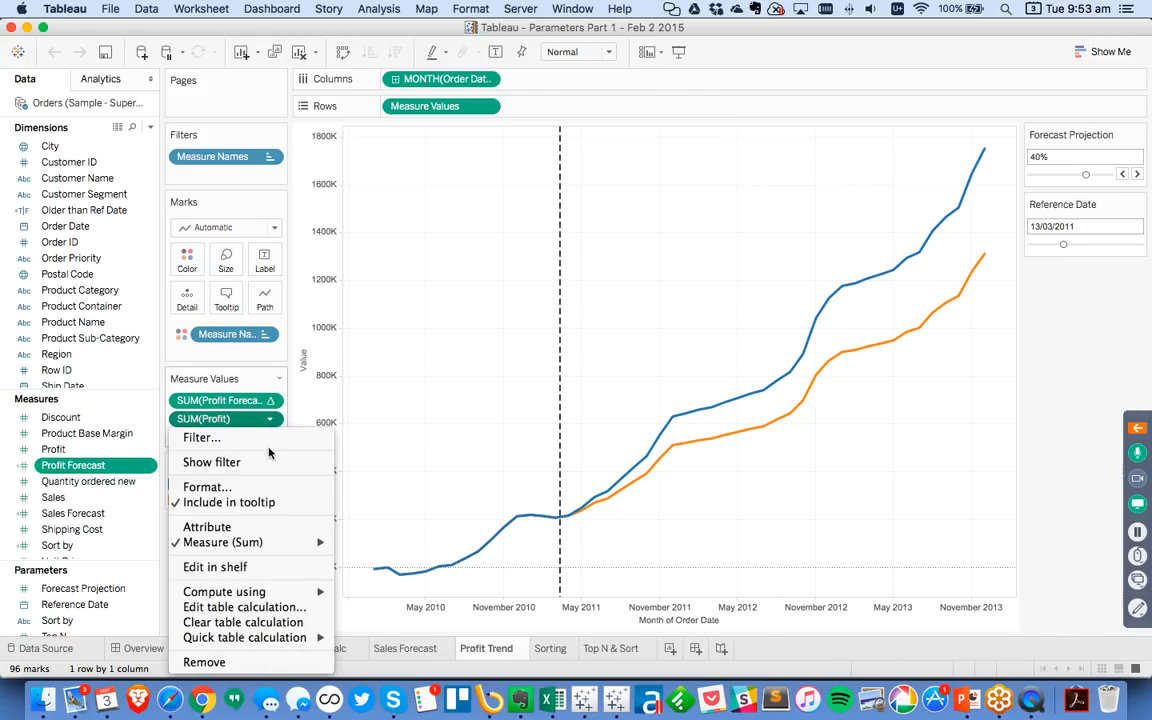
left_click(259, 608)
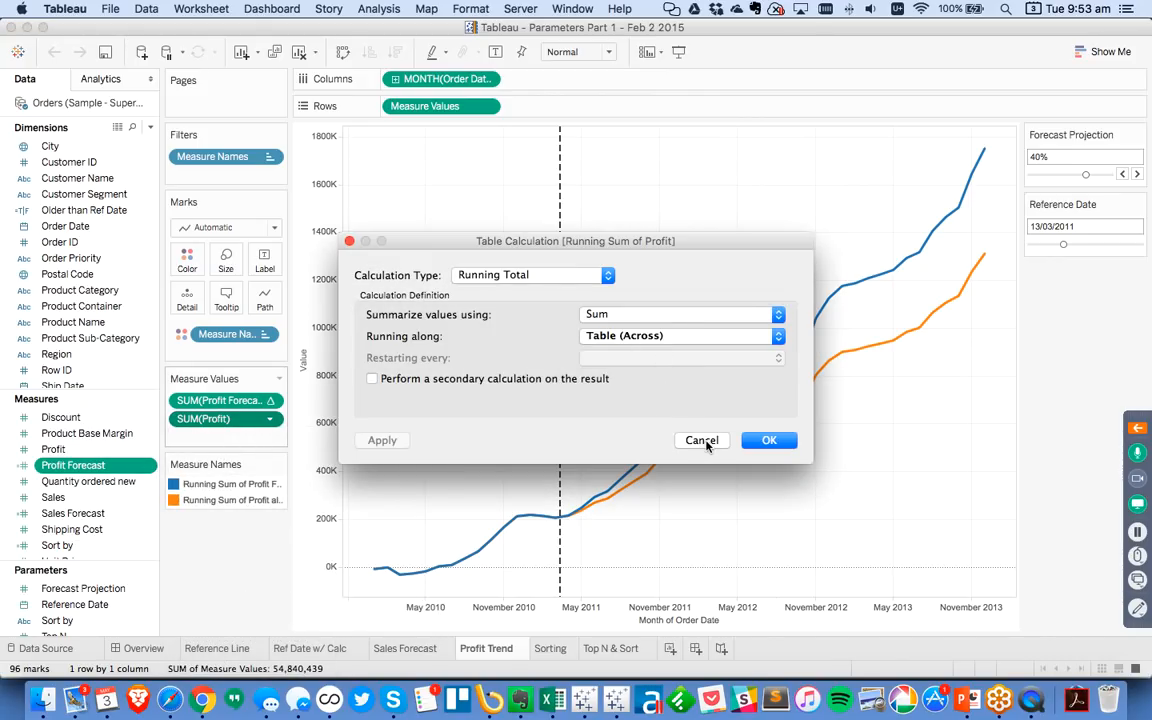
left_click(704, 441)
Return to the Sheet 7 workbook, close the Sales Projection editor and read the GoToMeeting chat
key("super+Tab")
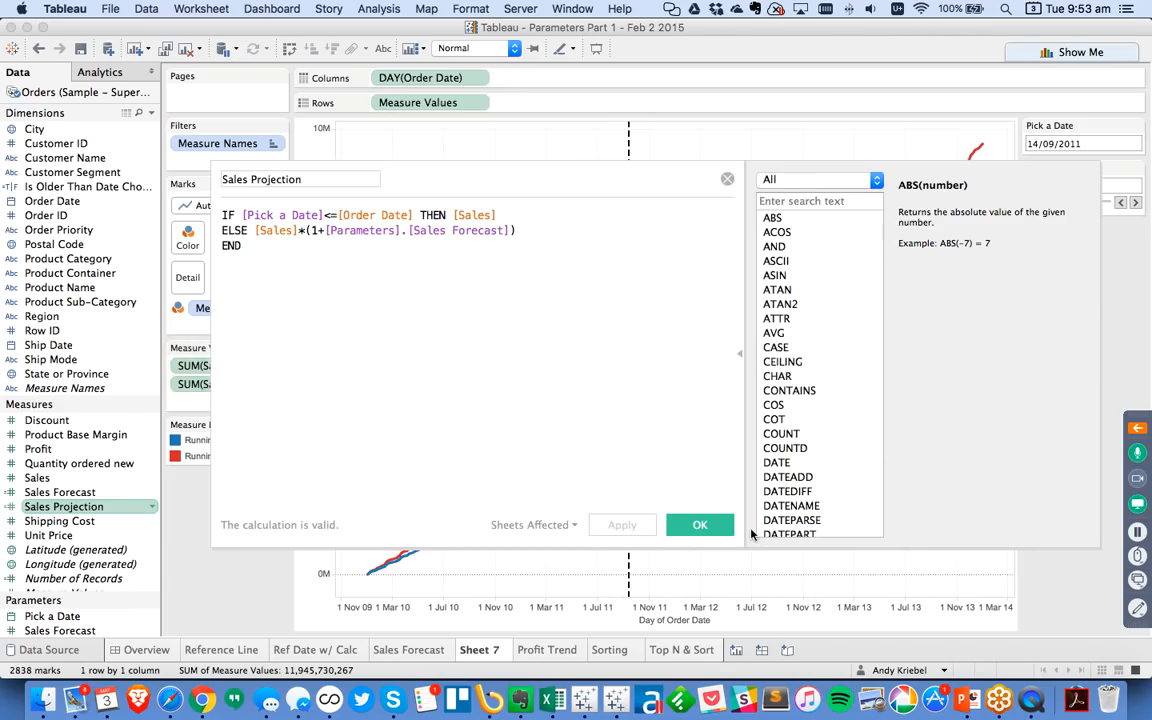
left_click(701, 529)
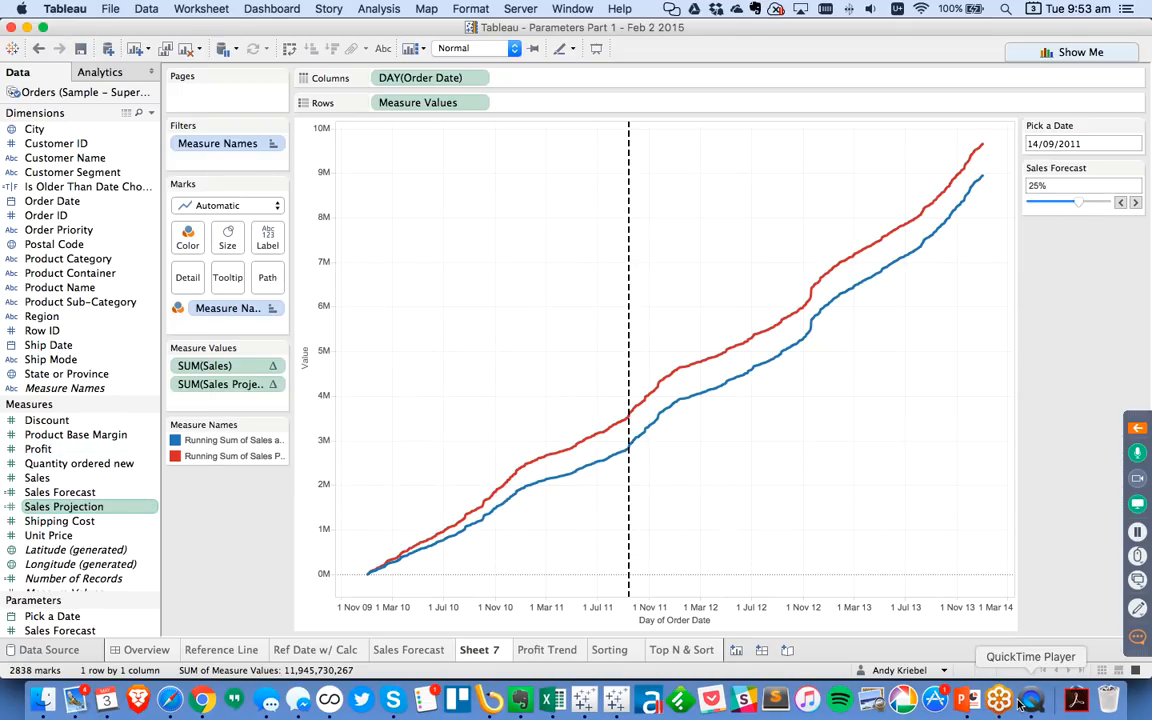
left_click(1137, 638)
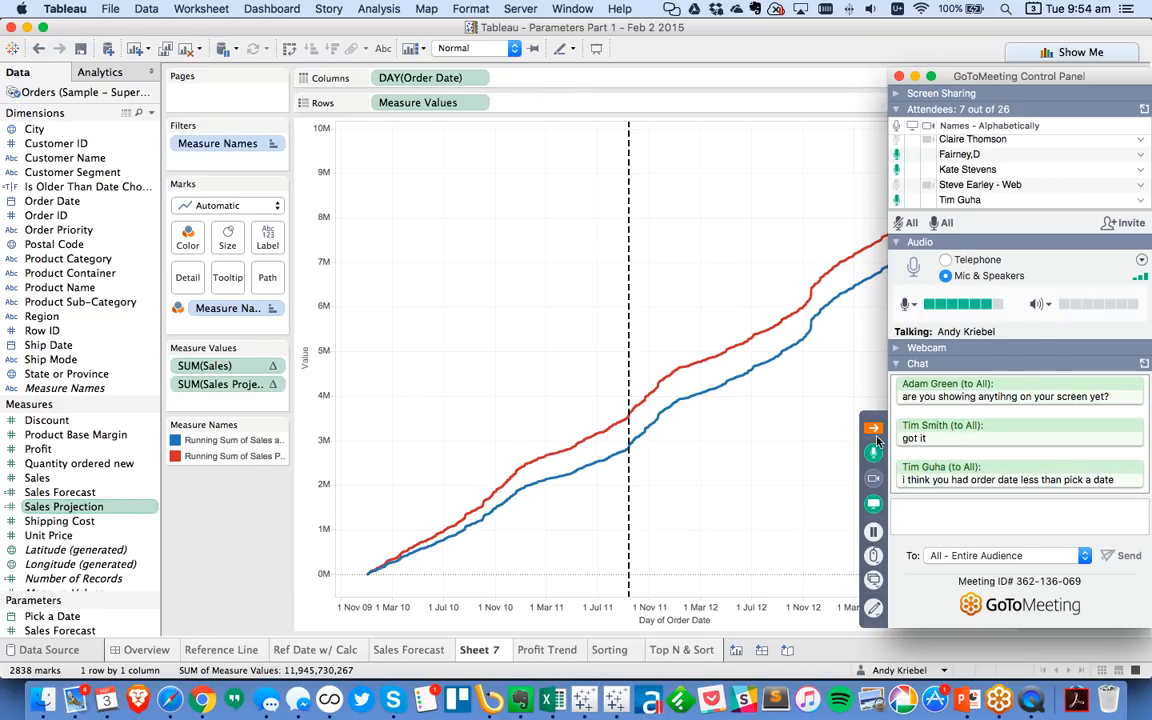
Edit the Sales Projection calculation, replacing [Pick a Date] before the <= comparison with [Order Date]
right_click(40, 508)
left_click(96, 241)
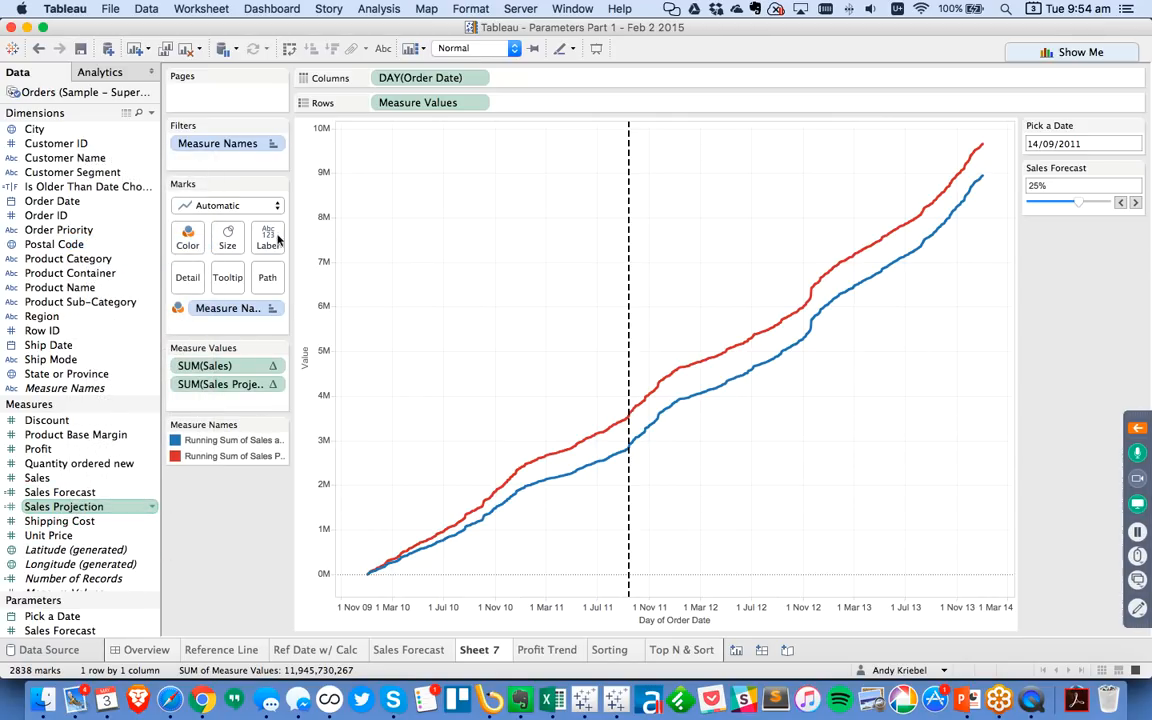
left_click(336, 215)
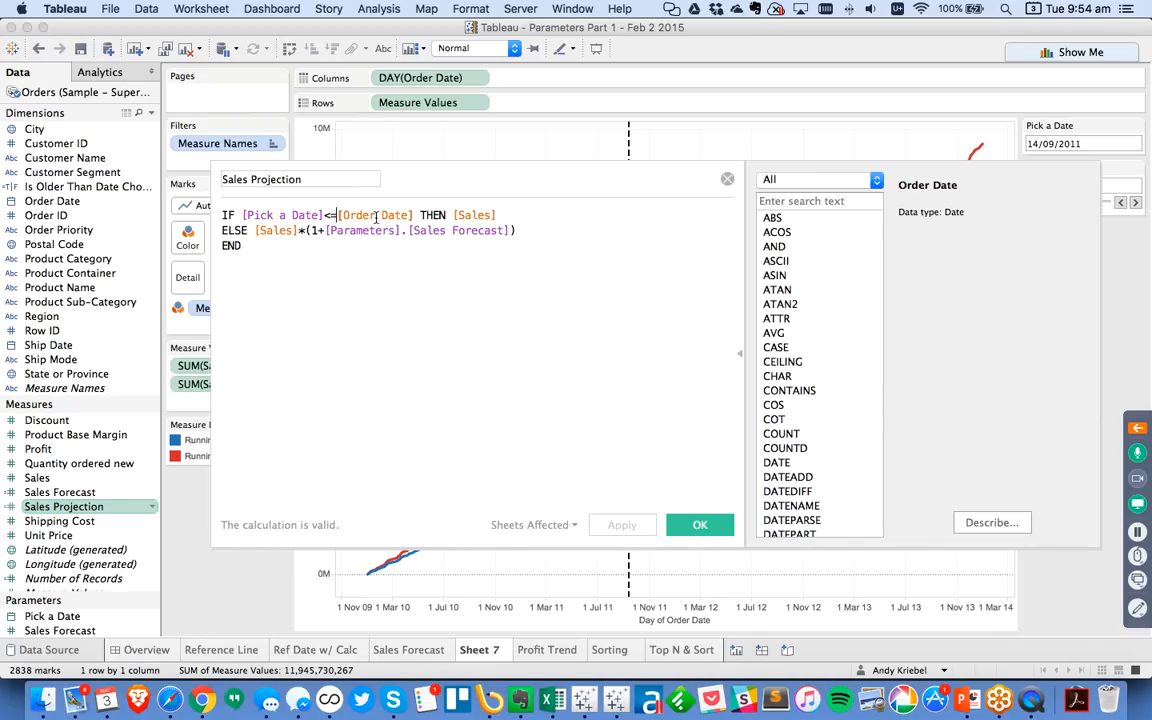
key("shift+Left")
key("shift+Left")
key("shift+Left")
key("shift+Left")
key("shift+Left")
key("shift+Left")
key("shift+Left")
key("shift+Left")
key("shift+Left")
key("shift+Left")
type("Ord")
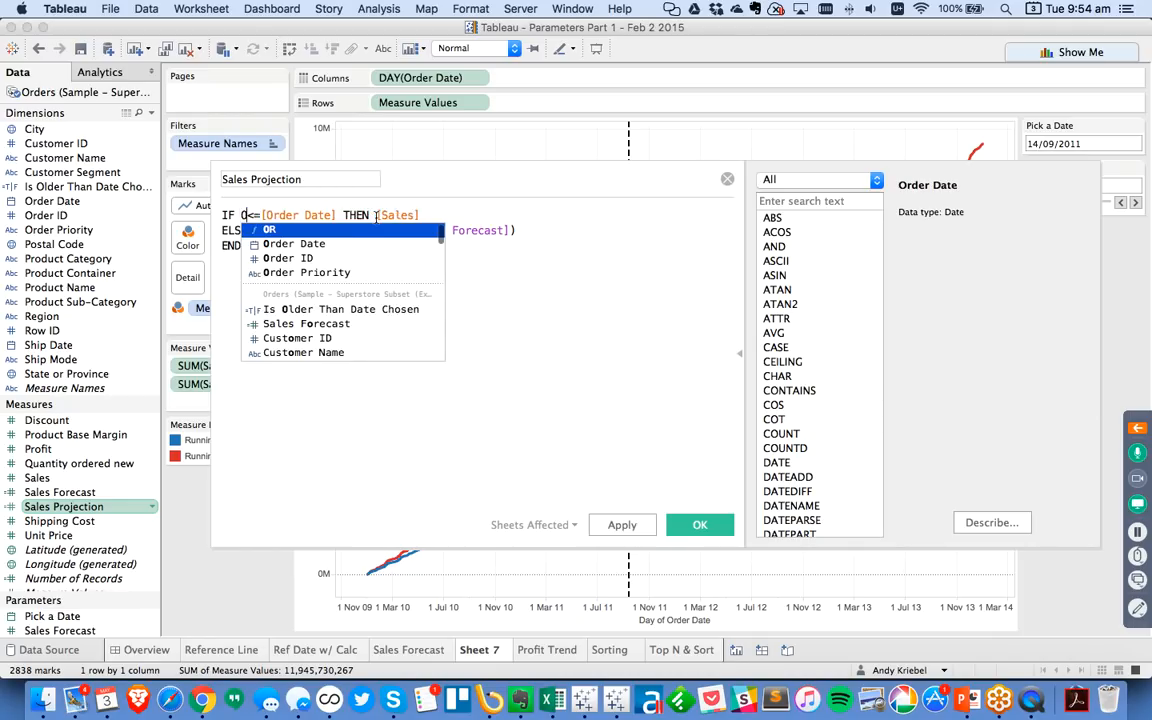
key("Return")
Replace [Order Date] after the <= comparison with [Pick a Date] and save the Sales Projection calculation
key("shift+Right")
key("shift+Right")
key("shift+Right")
key("shift+Right")
key("shift+Right")
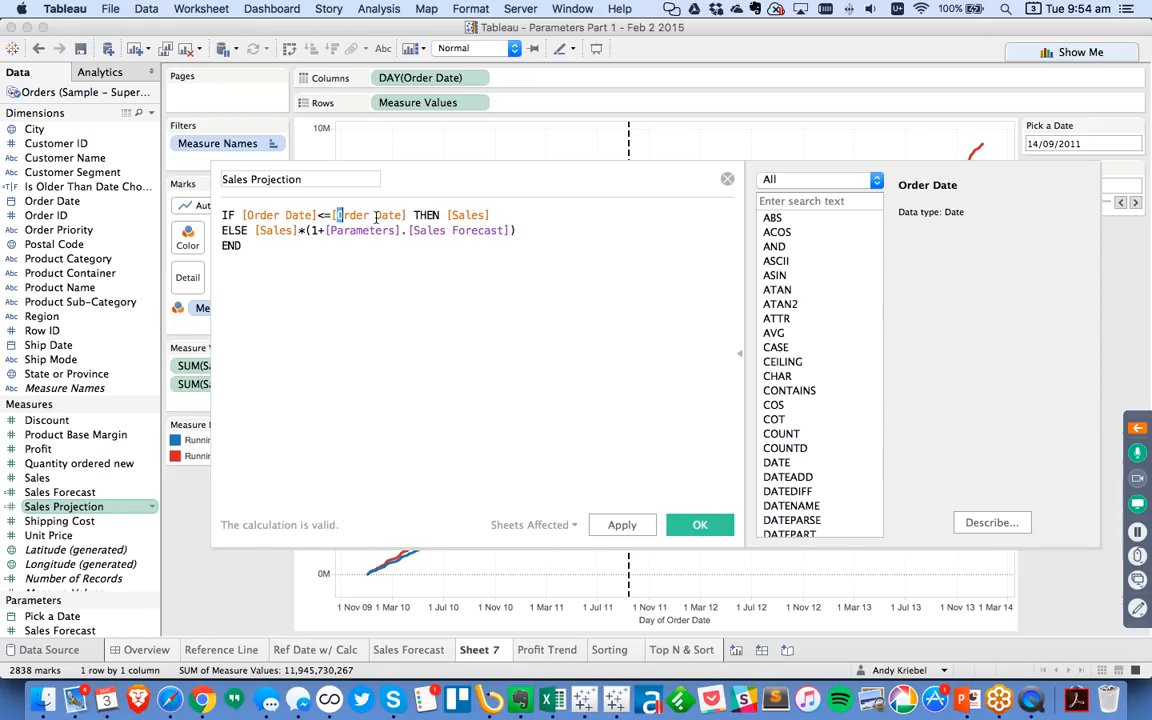
type("Pick")
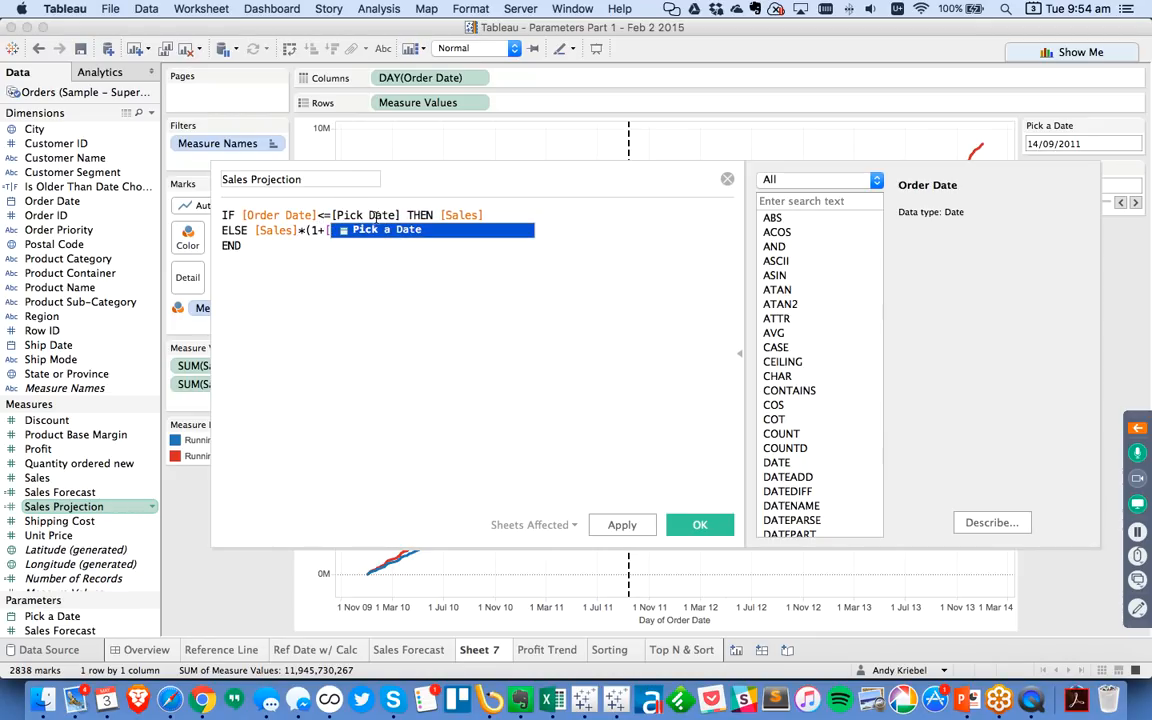
key("Return")
left_click(697, 526)
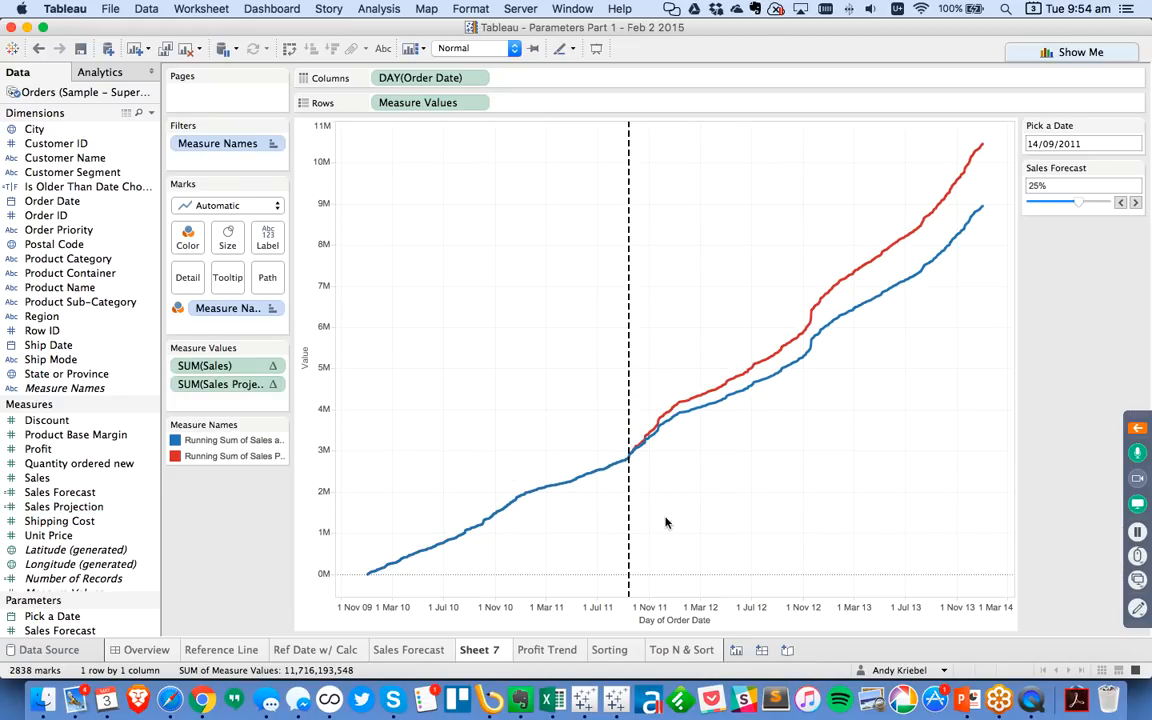
Highlight the running Sales Projection and running Sales lines in turn from the legend, and clear the highlighting
left_click(212, 457)
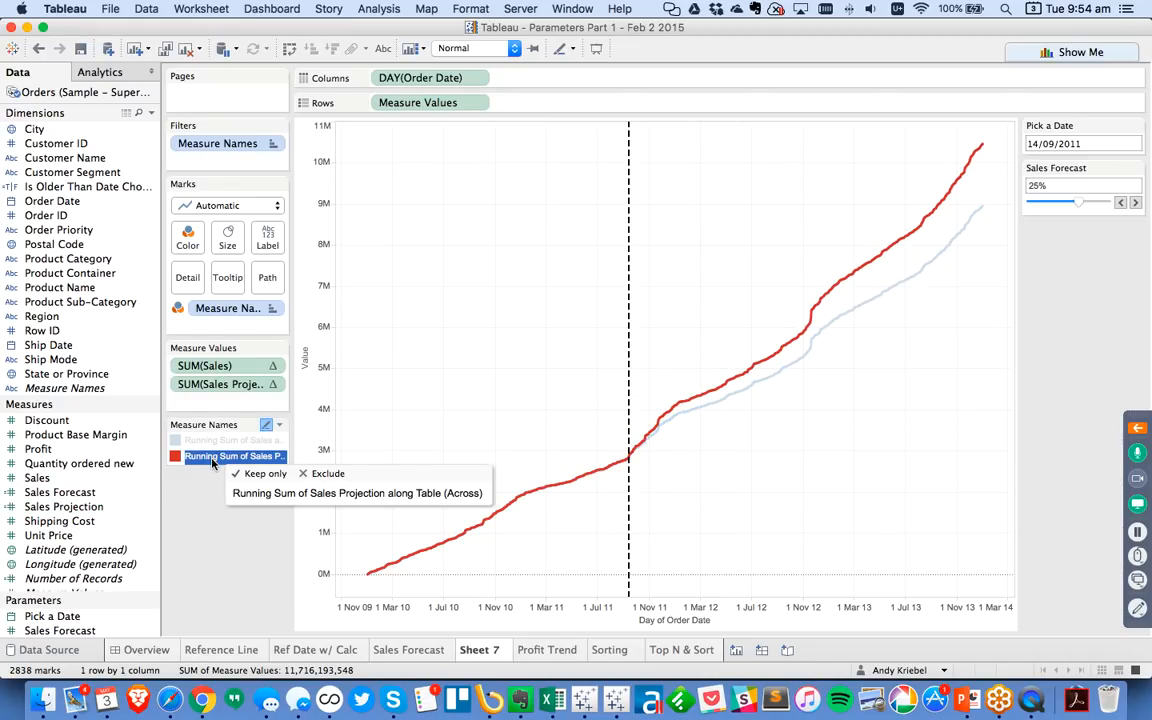
left_click(210, 440)
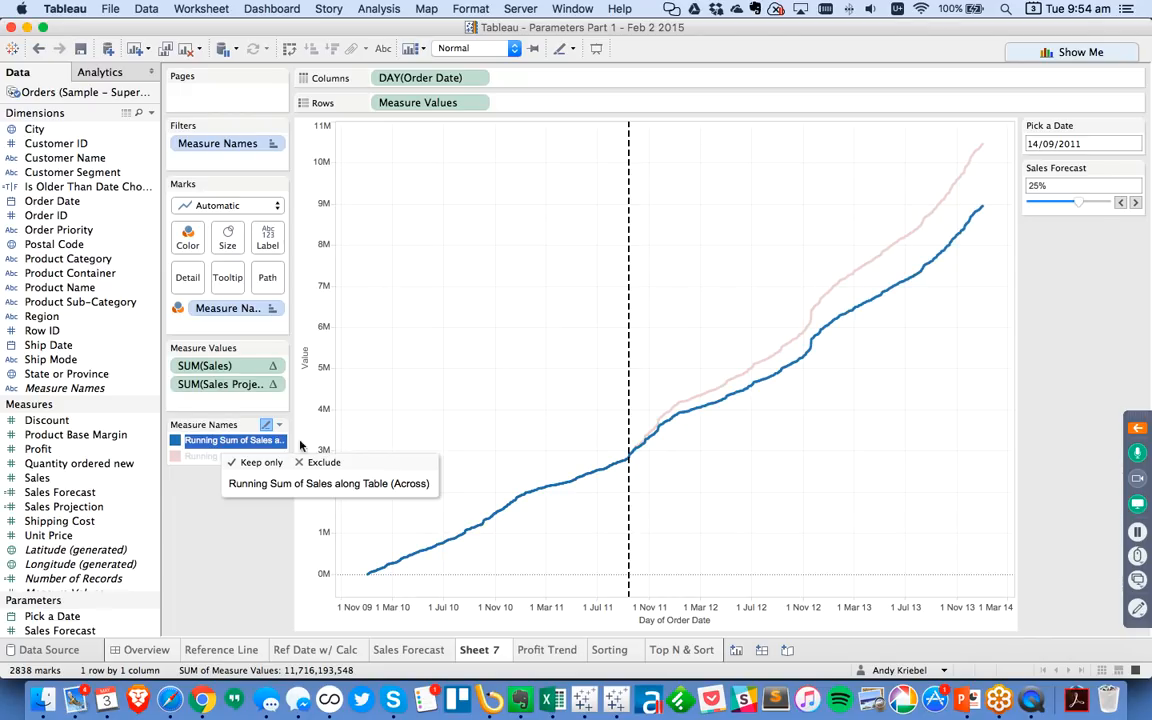
left_click(500, 384)
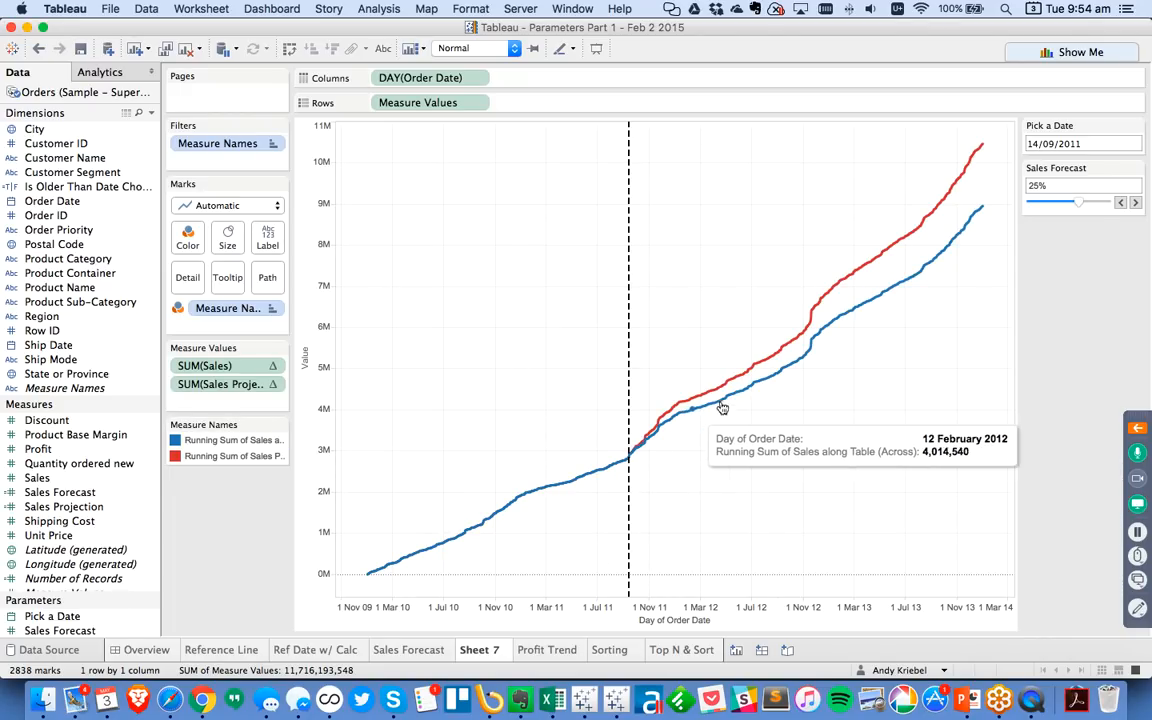
Set the Sales Forecast parameter to 40%
mouse_move(1083, 204)
left_mouse_down()
mouse_move(1041, 204)
mouse_move(1081, 204)
left_mouse_up()
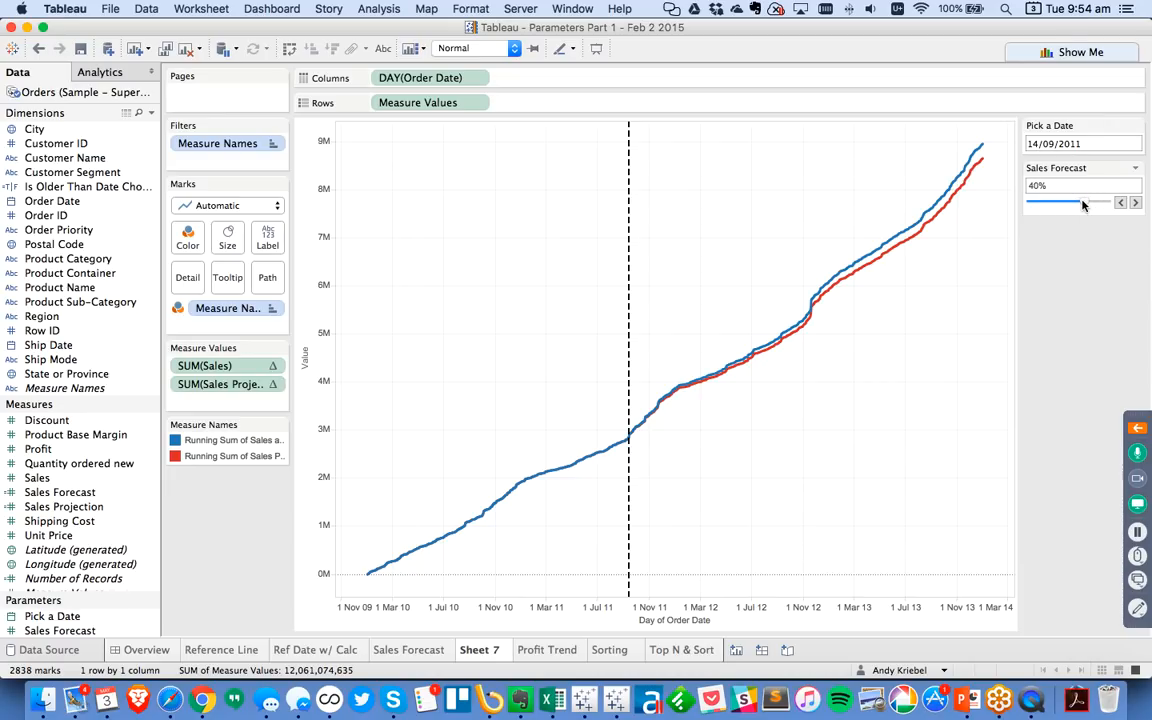
Set the Pick a Date parameter to 05/01/2012
left_click(1133, 144)
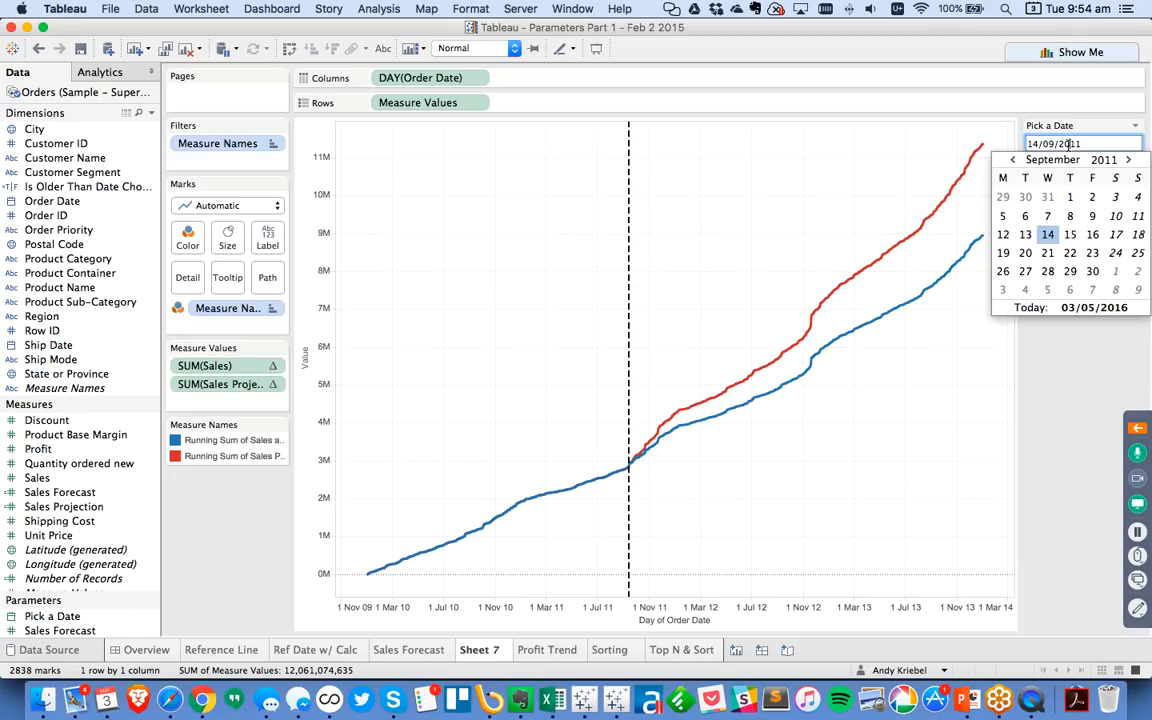
left_click(1128, 161)
left_click(1128, 161)
left_click(1128, 161)
left_click(1128, 161)
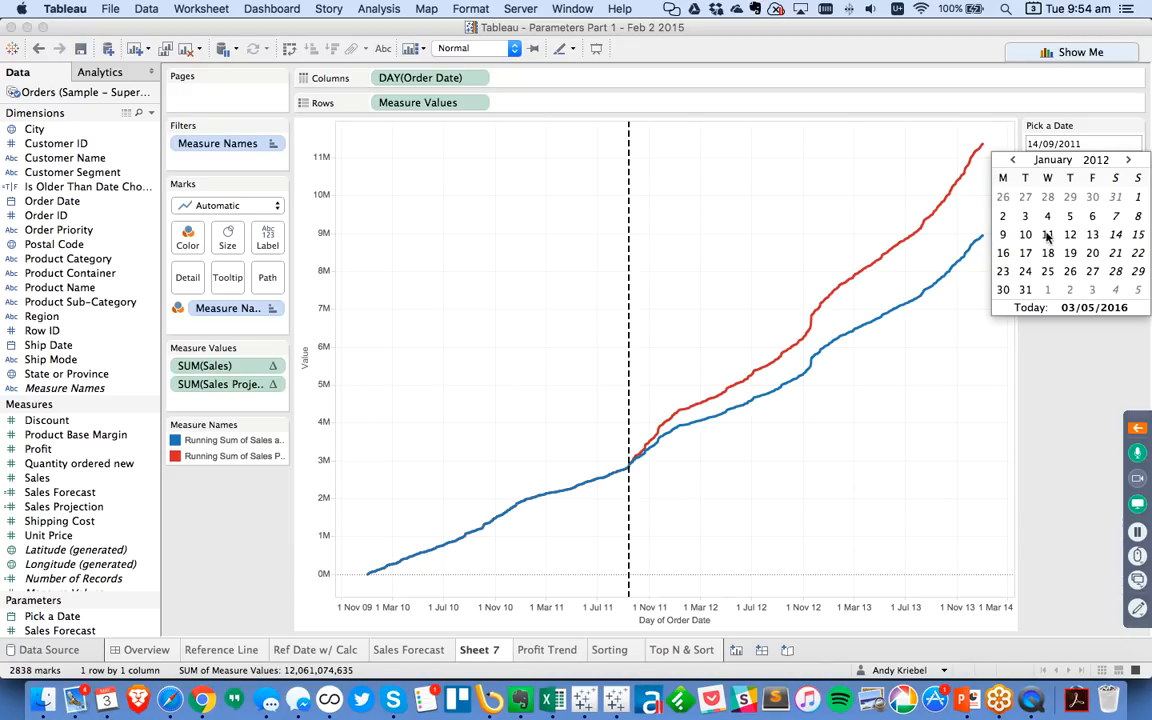
left_click(1070, 216)
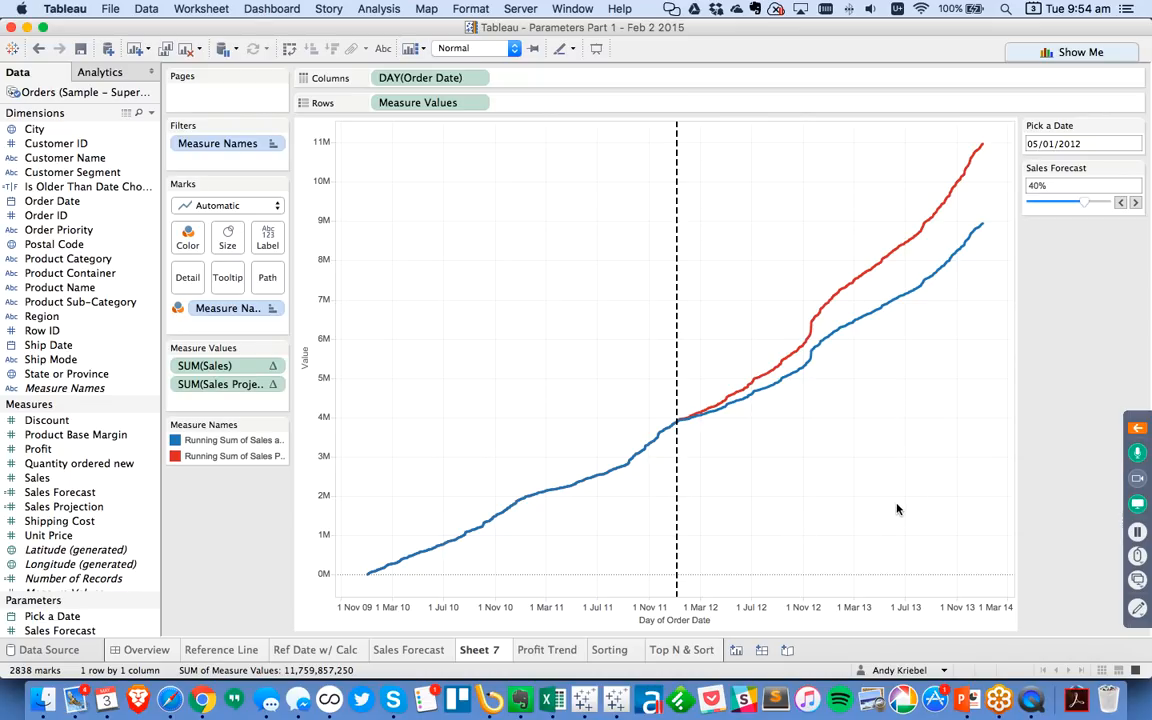
Delete the Profit Trend worksheet
left_click(408, 650)
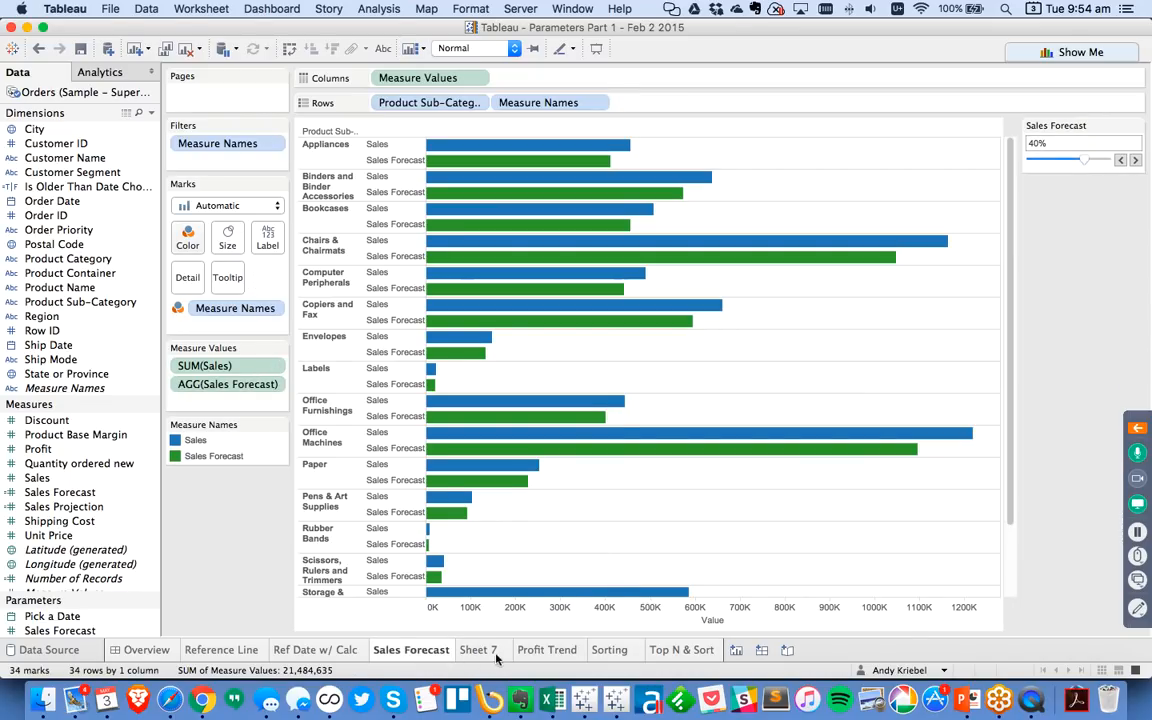
left_click(547, 652)
right_click(540, 650)
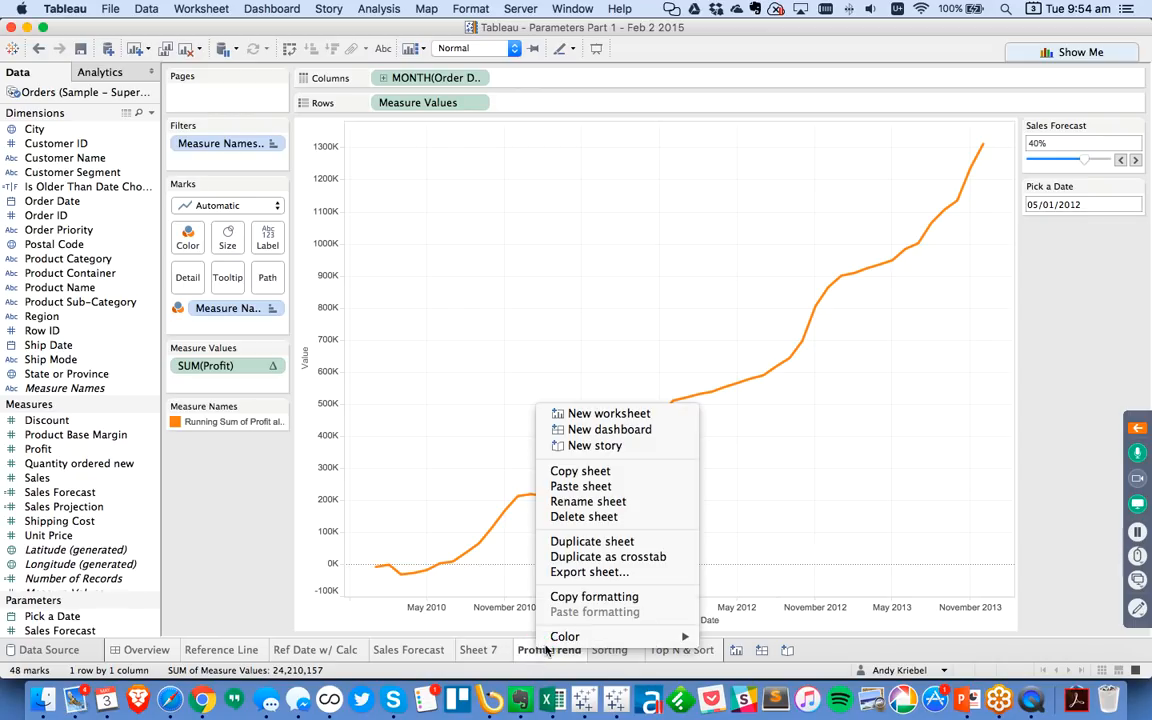
left_click(580, 517)
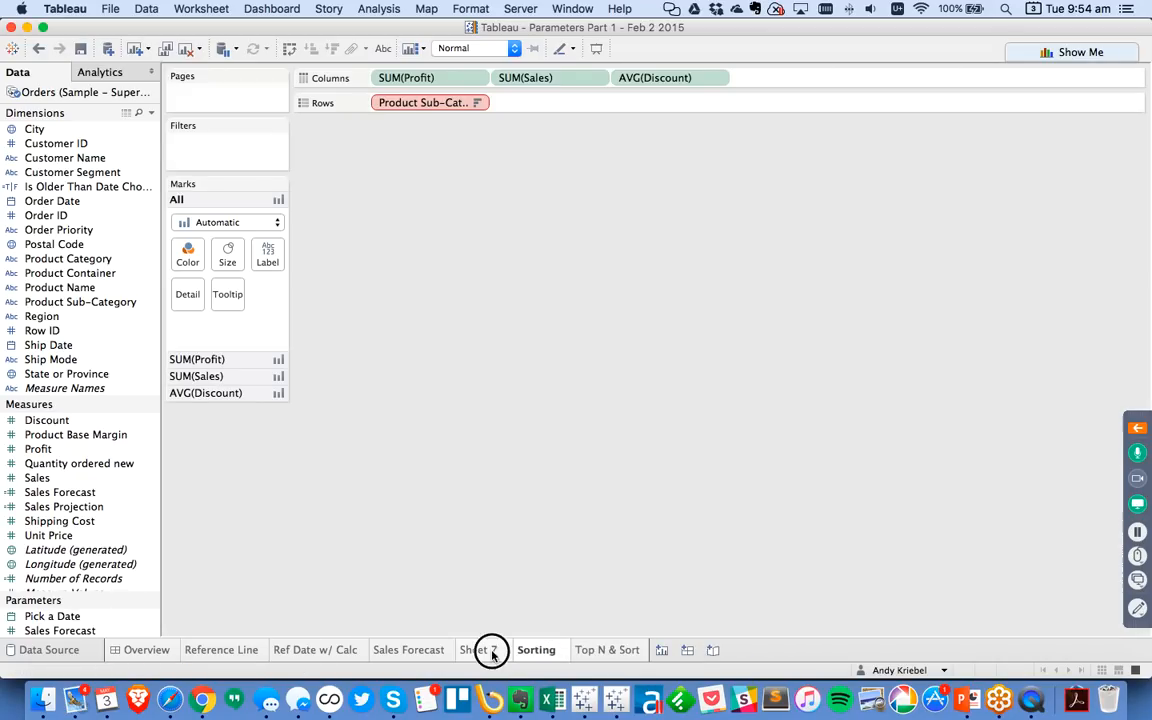
Rename the Sheet 7 worksheet as Sales Trend
double_click(490, 651)
type("Sales Trend")
key("Return")
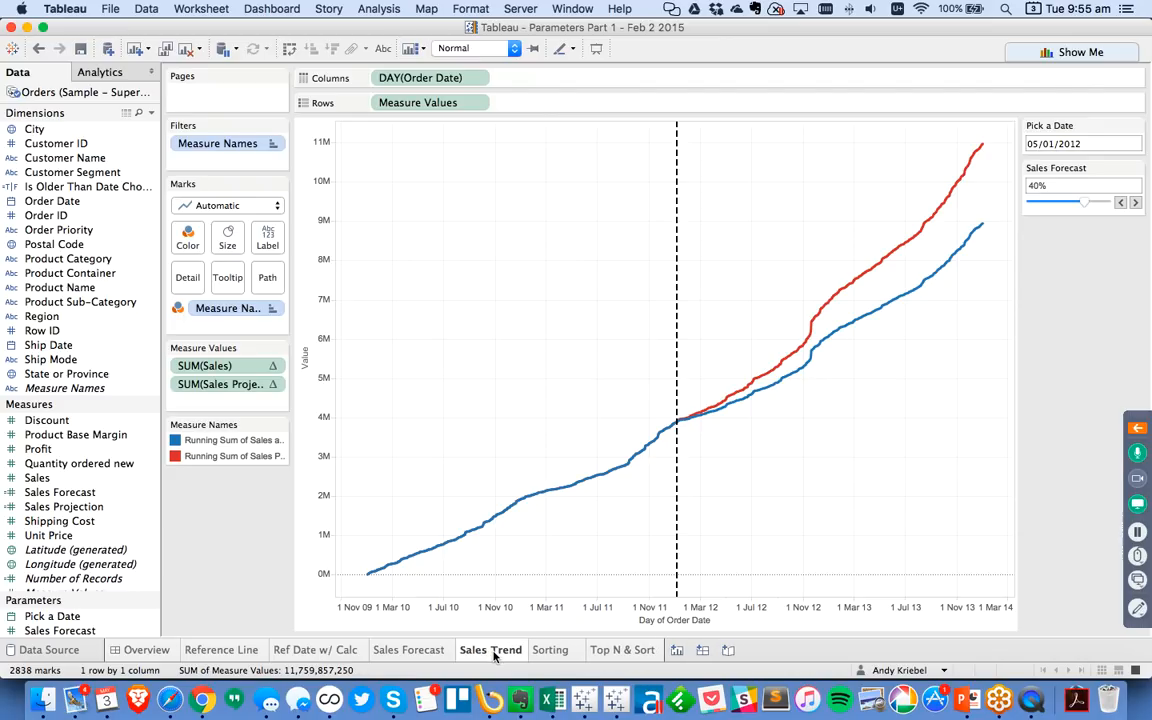
Clear all fields from the Sorting worksheet
left_click(545, 651)
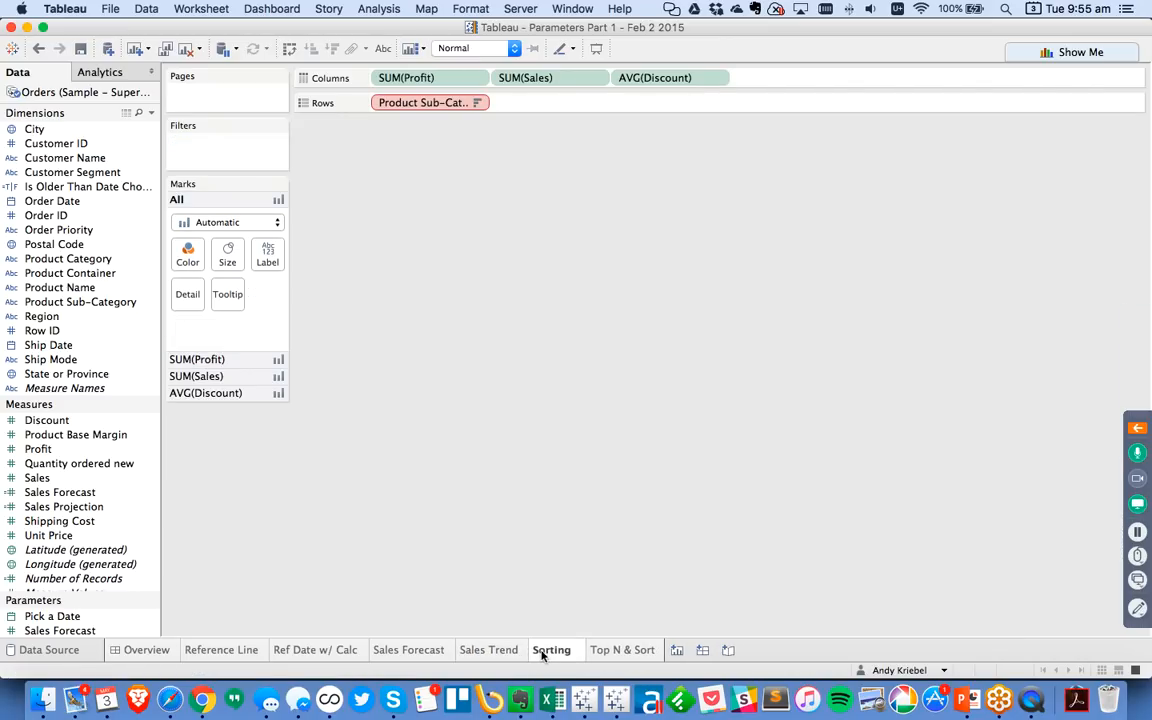
left_click_drag(413, 116, 615, 362)
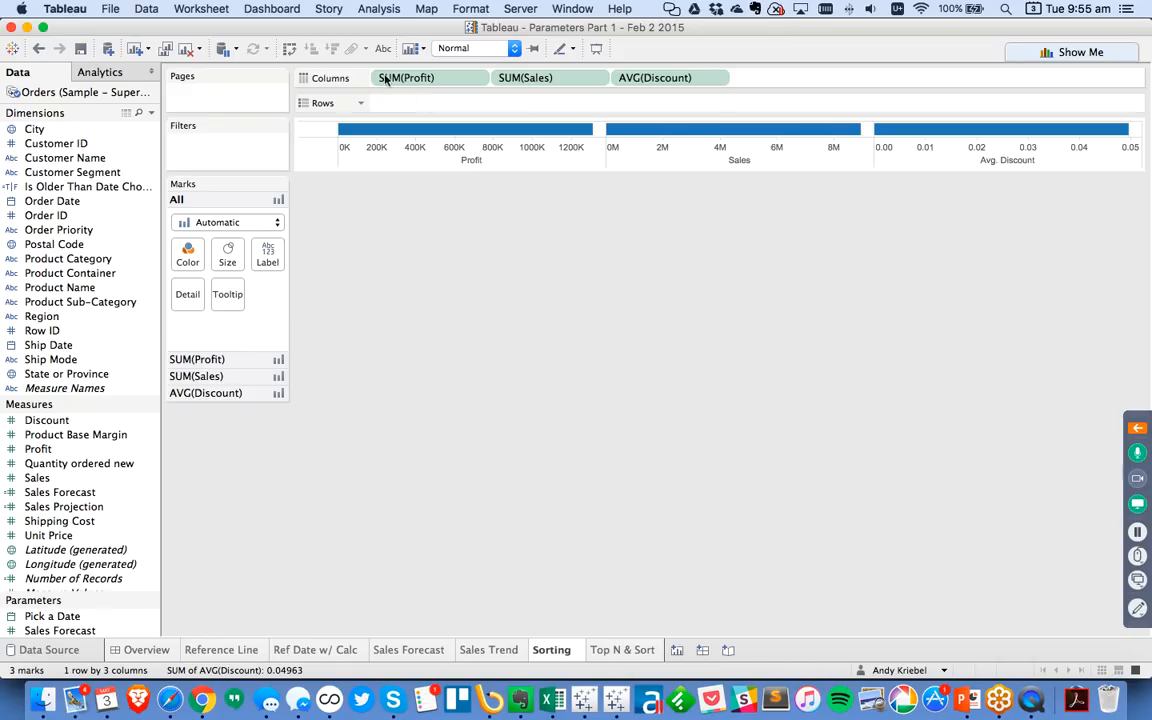
left_click(185, 49)
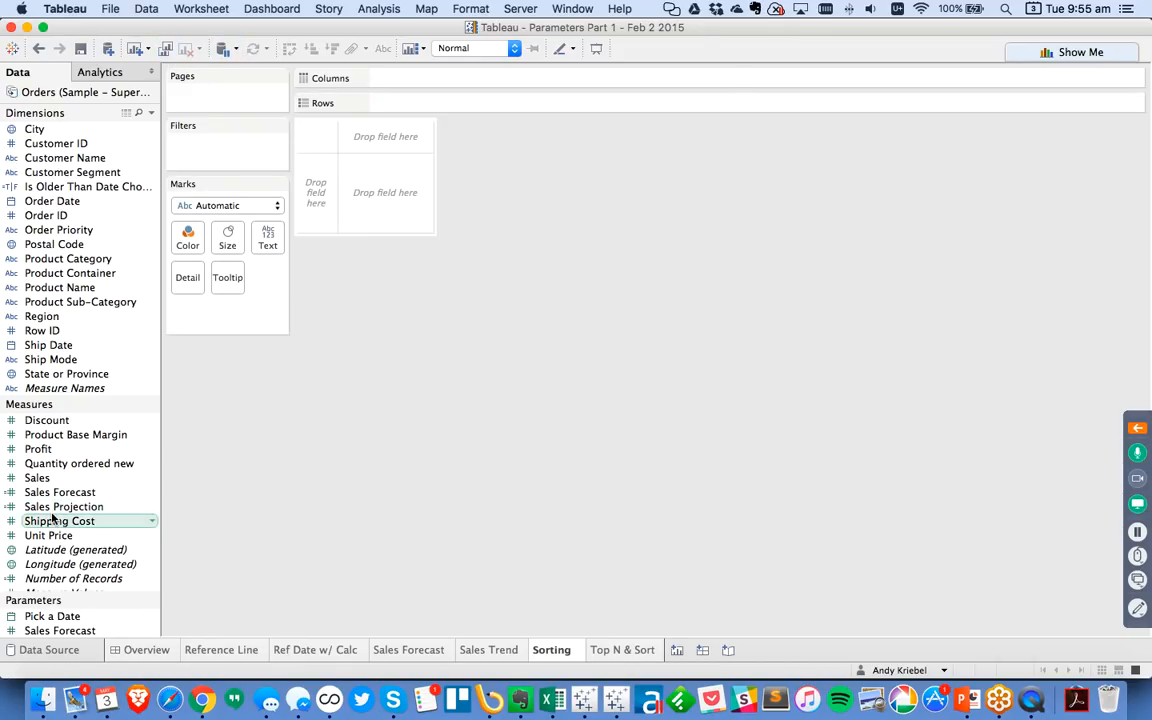
Build a bar chart with Product Sub-Category on rows and SUM(Sales), SUM(Profit) and AVG(Discount) on columns
left_click_drag(81, 305, 319, 193)
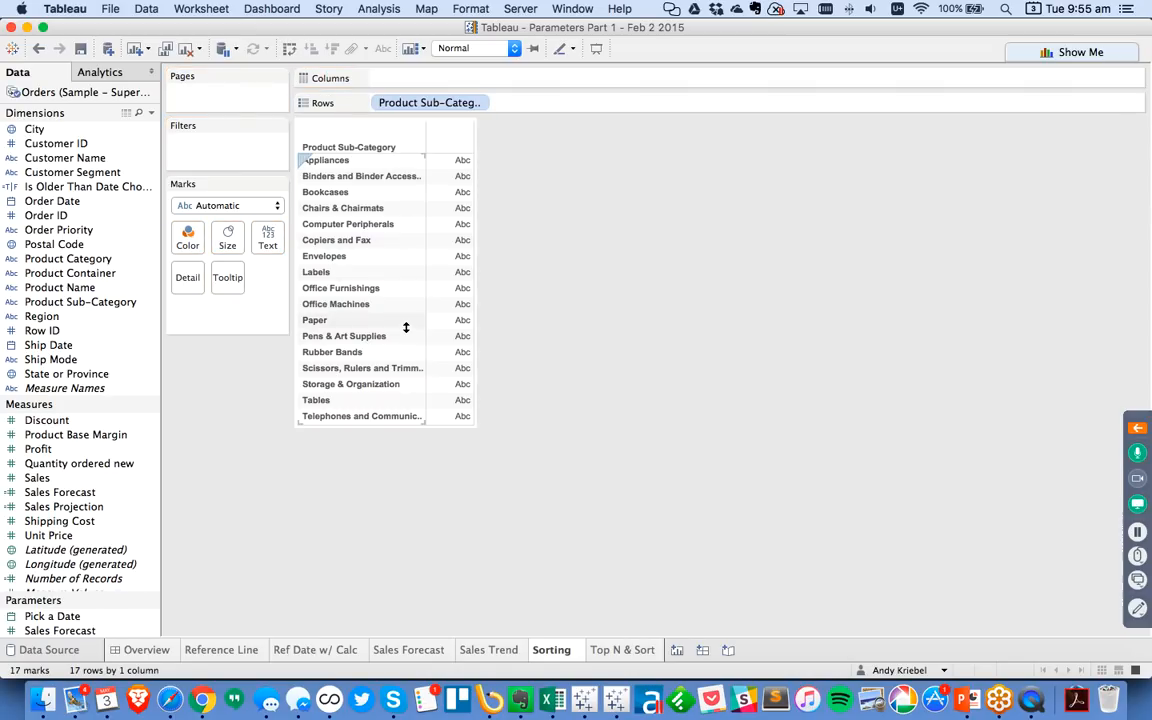
left_click_drag(69, 482, 414, 78)
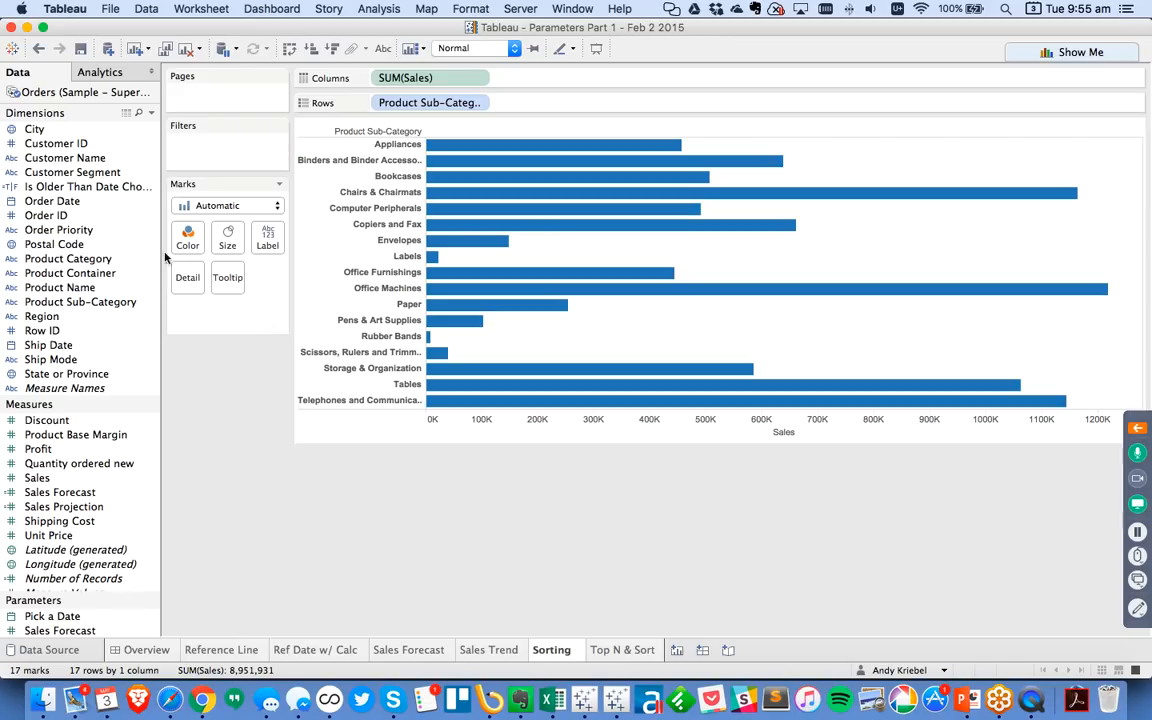
left_click_drag(40, 449, 552, 86)
left_click_drag(85, 424, 700, 78)
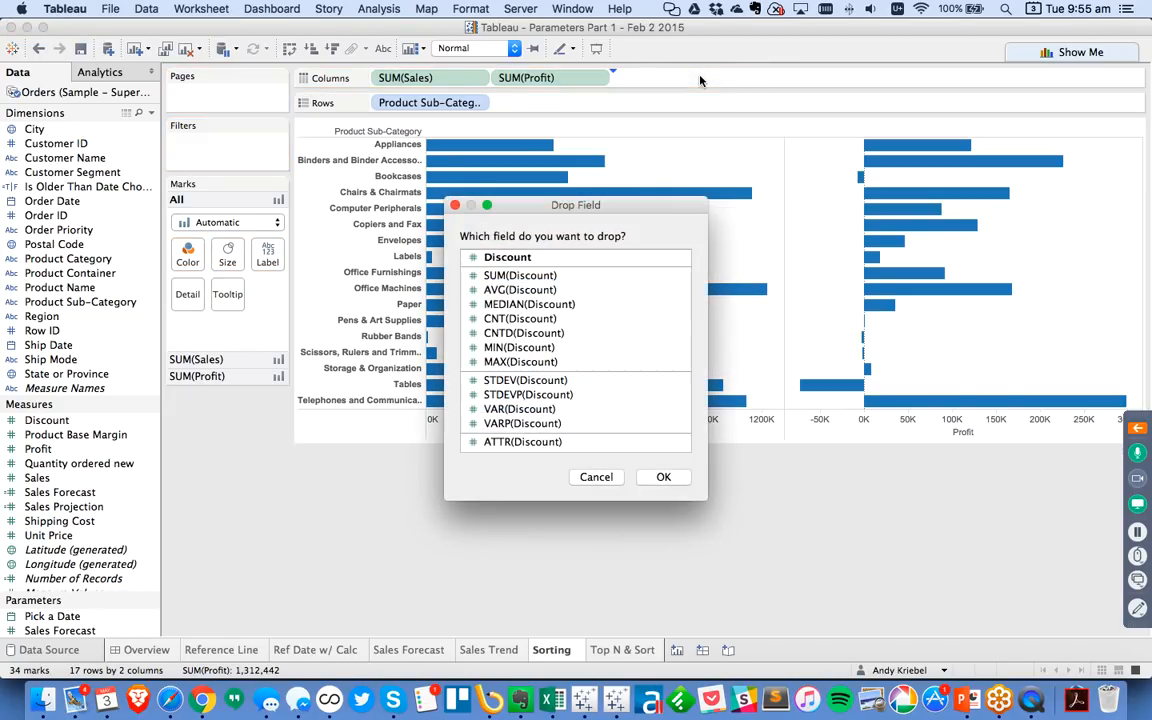
left_click(520, 290)
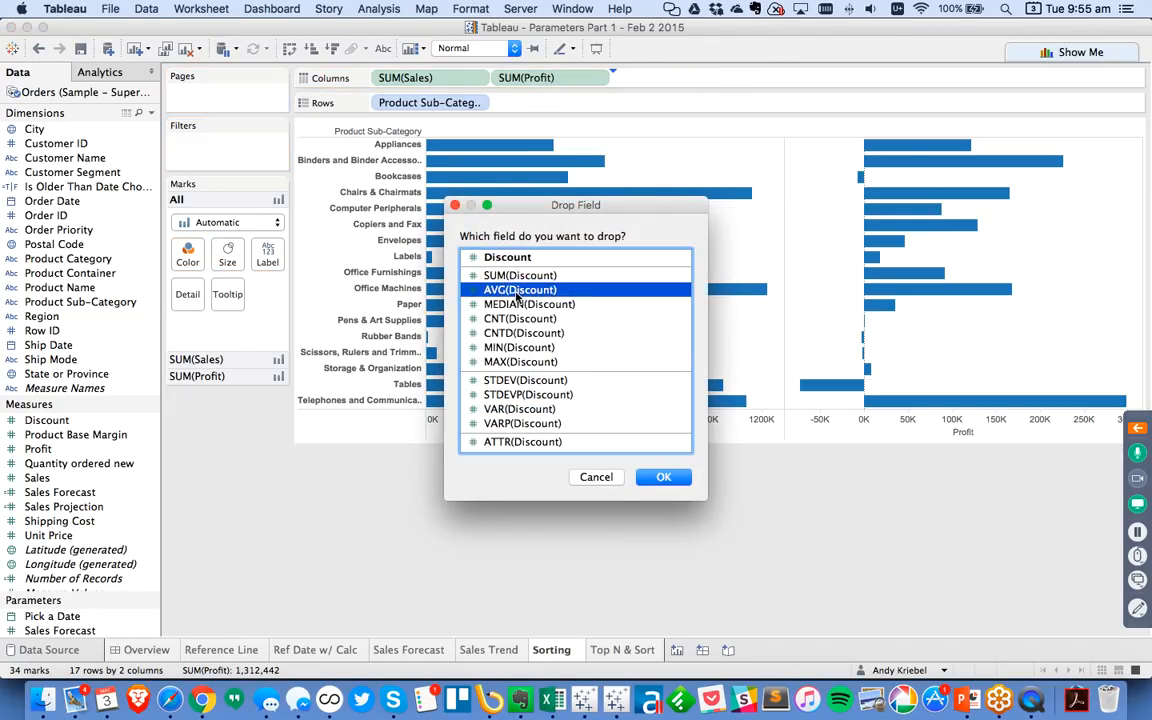
key("Return")
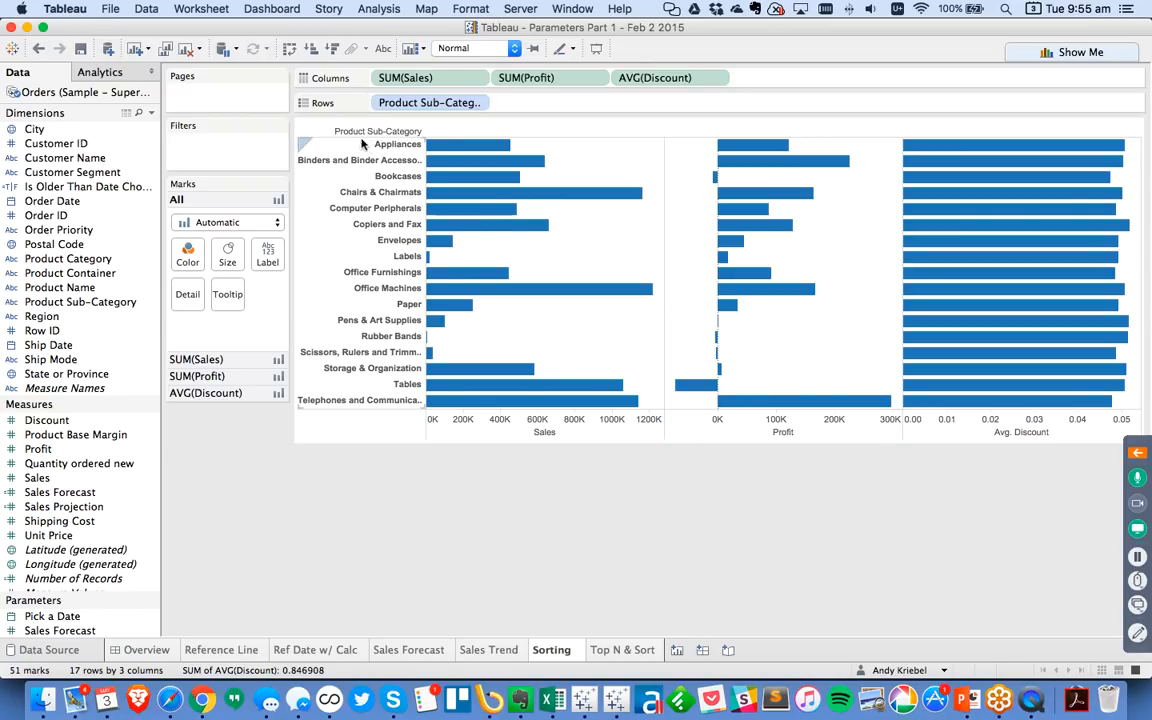
left_click(152, 114)
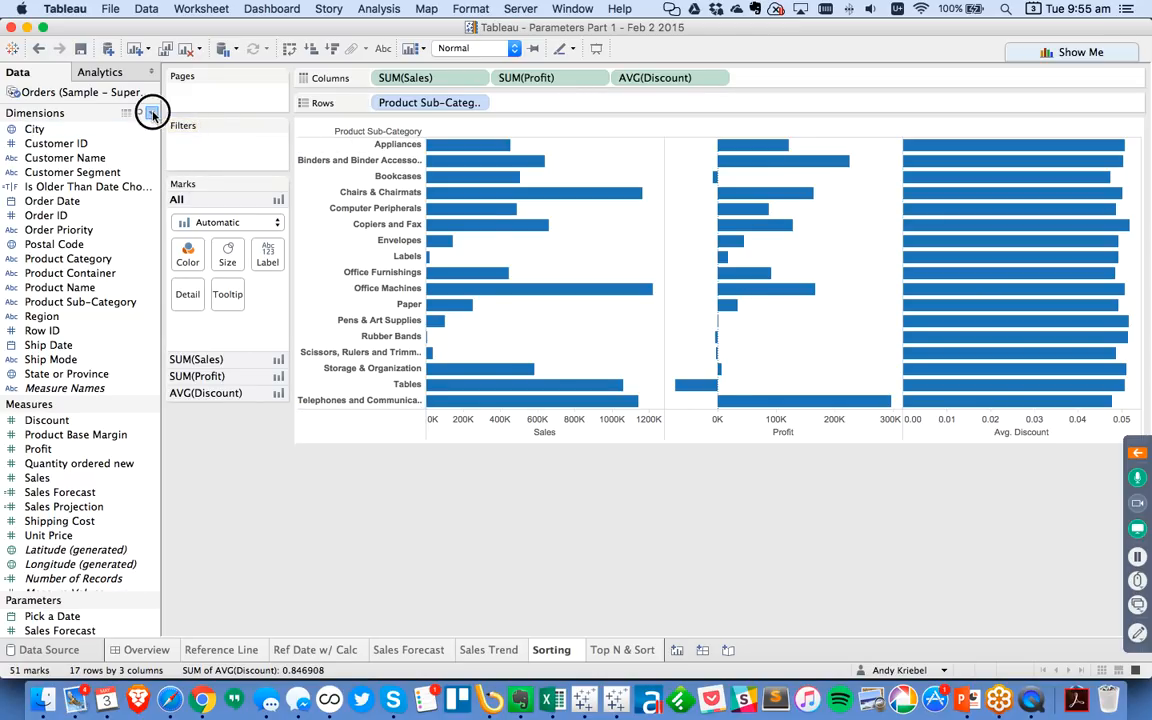
left_click(137, 124)
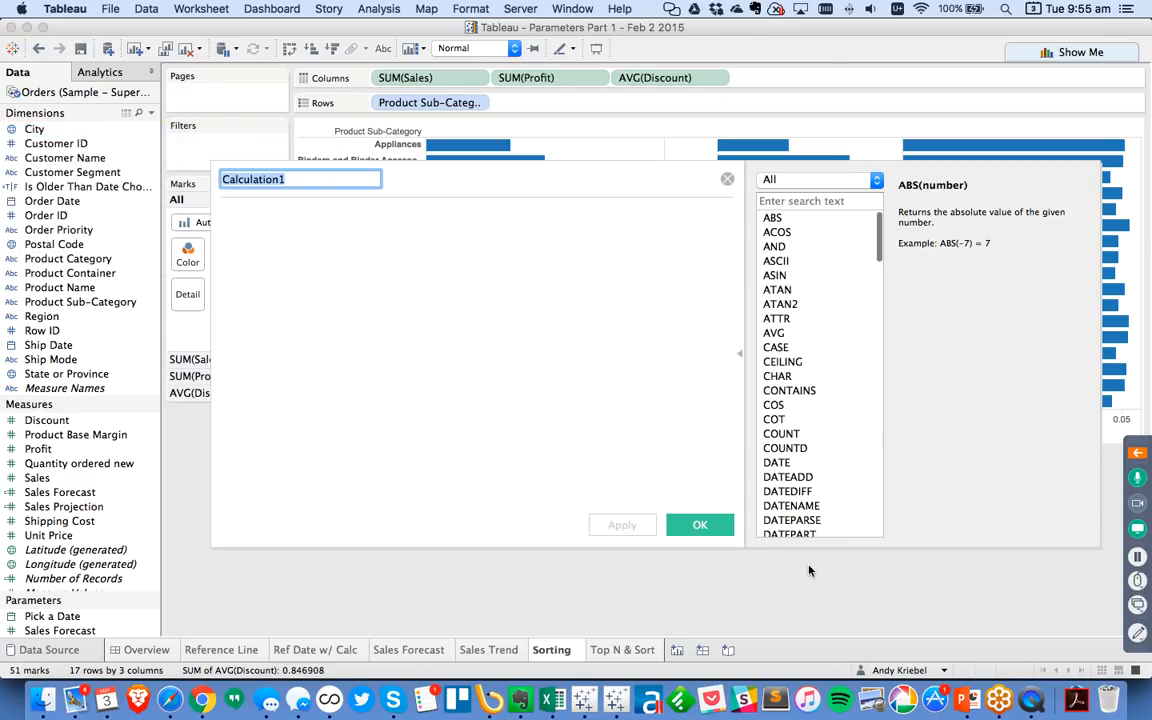
key("Escape")
Create a parameter named Sort By with the String data type and a list of allowable values
left_click(150, 112)
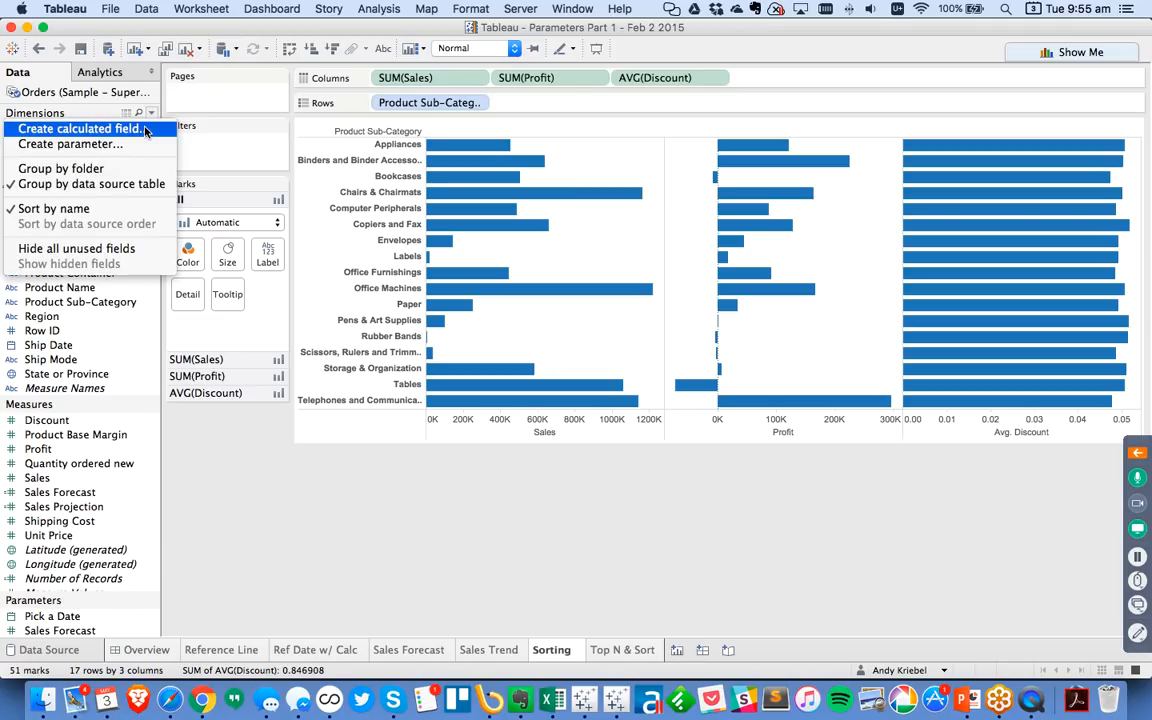
left_click(128, 144)
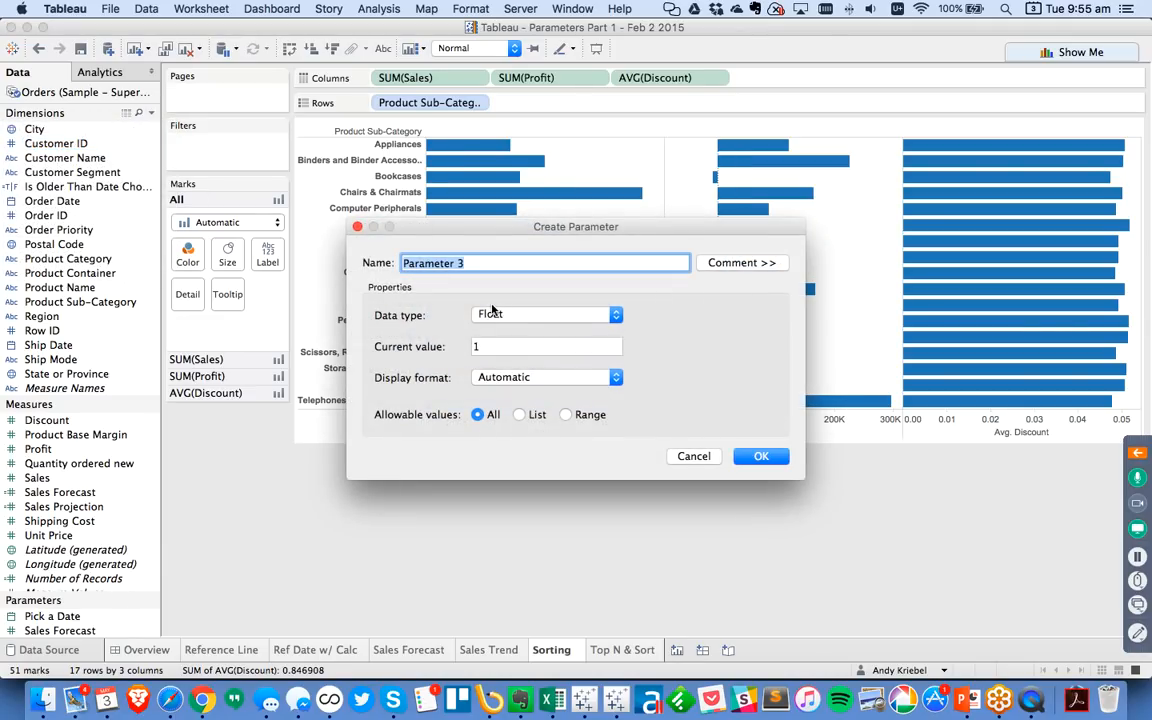
type("P")
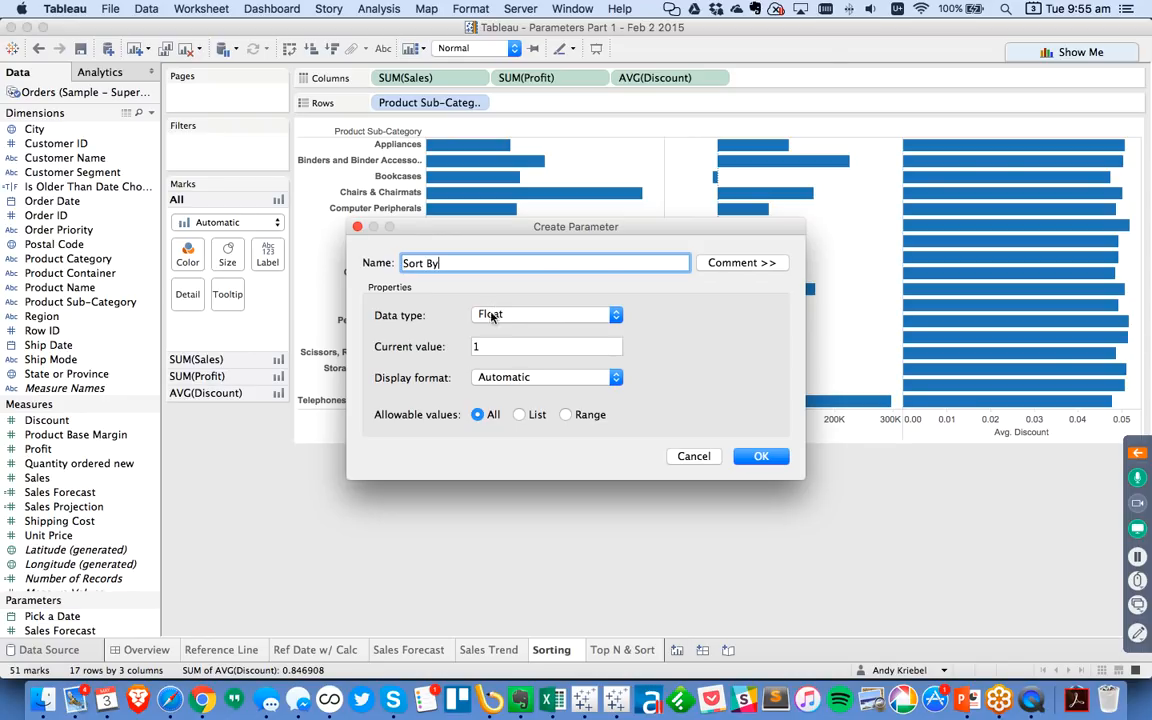
left_click(507, 319)
left_click(503, 343)
left_click(520, 416)
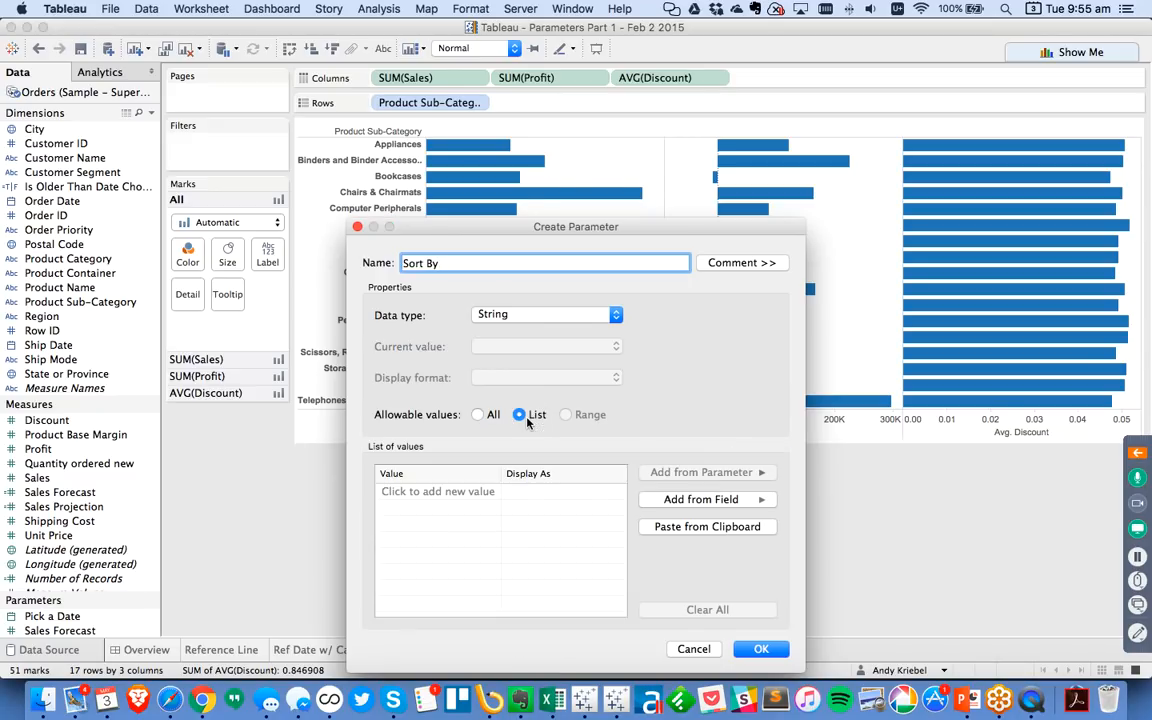
Add Sales, Profit and Discount to the Sort By parameter's value list and save the parameter
left_click(437, 494)
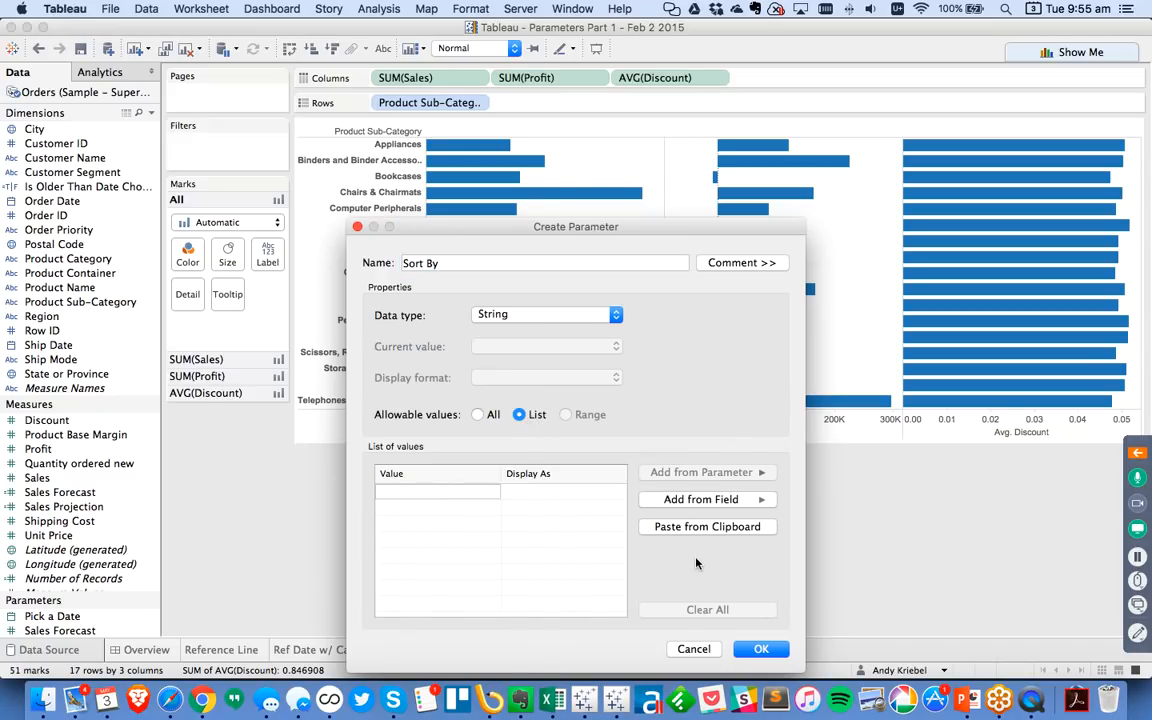
type("Sales")
key("Return")
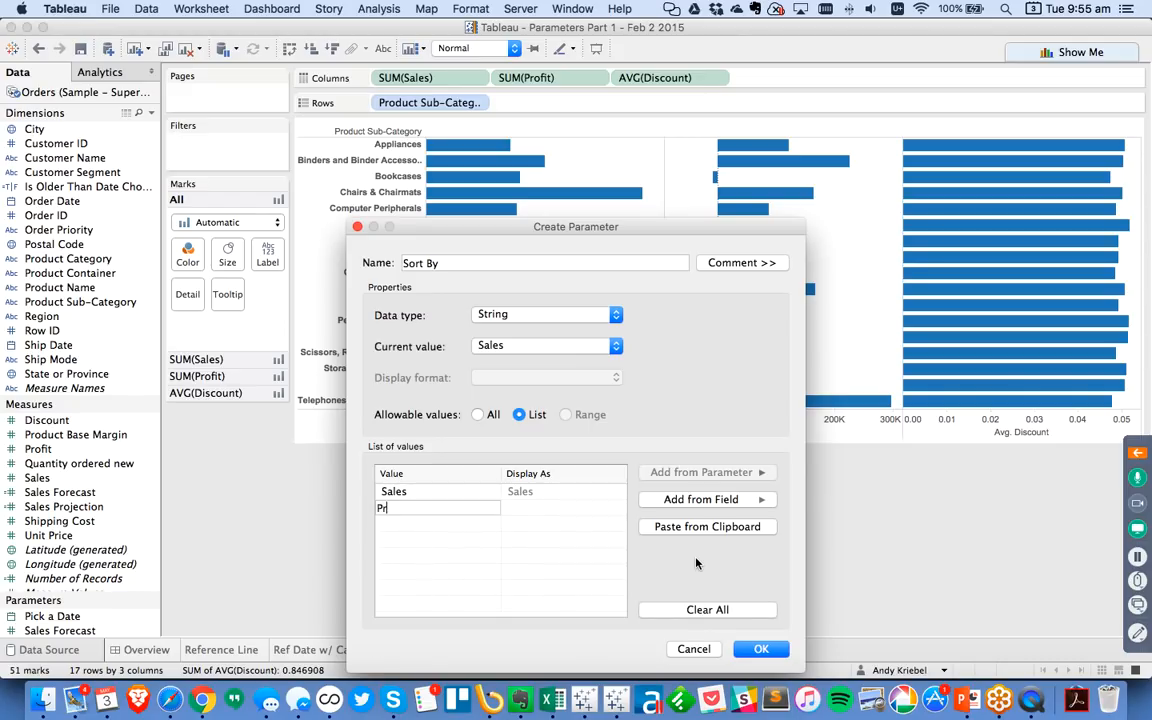
key("Return")
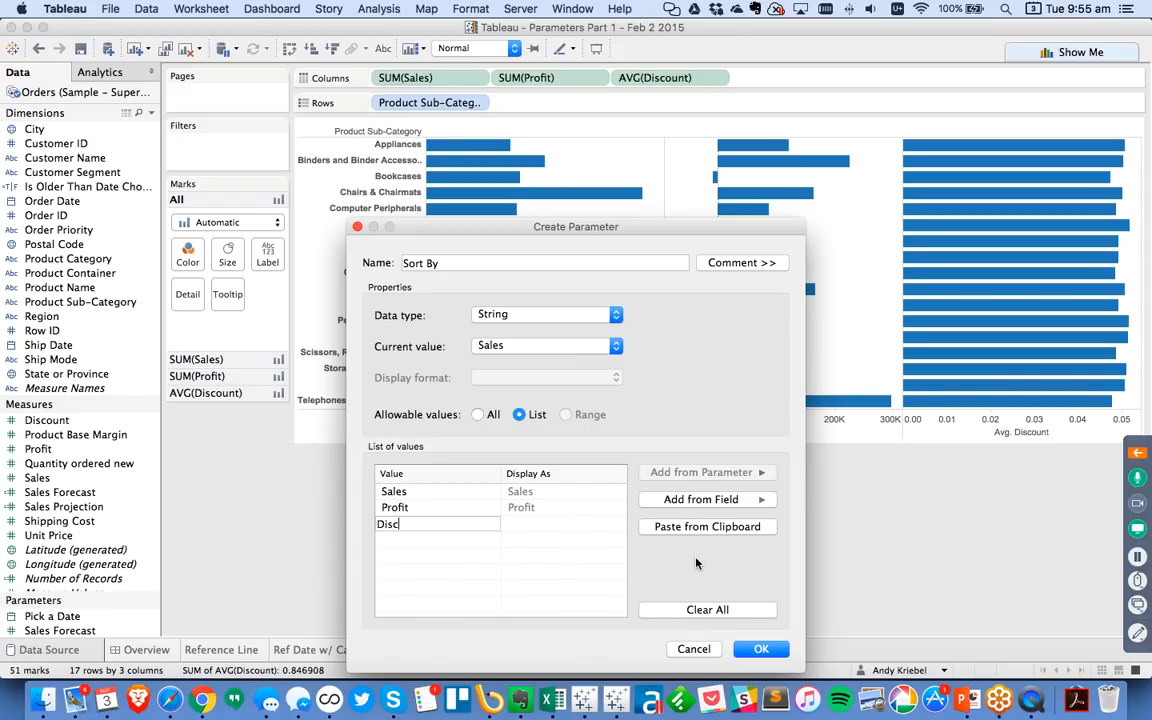
key("Return")
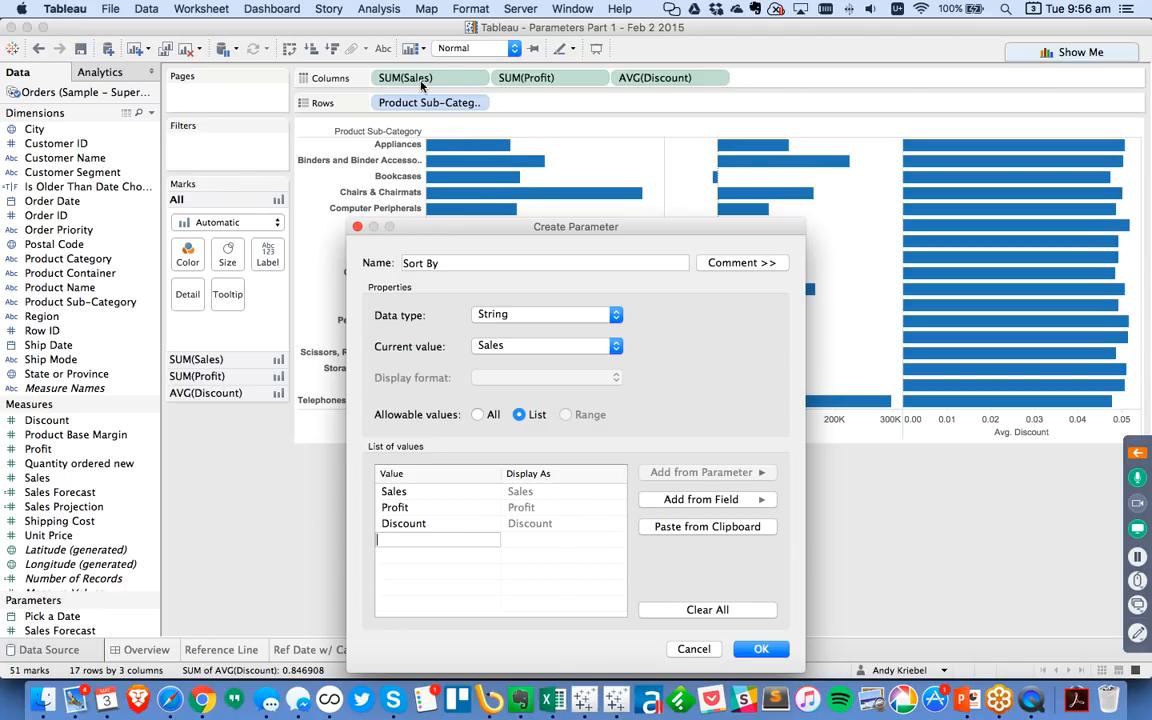
left_click(761, 651)
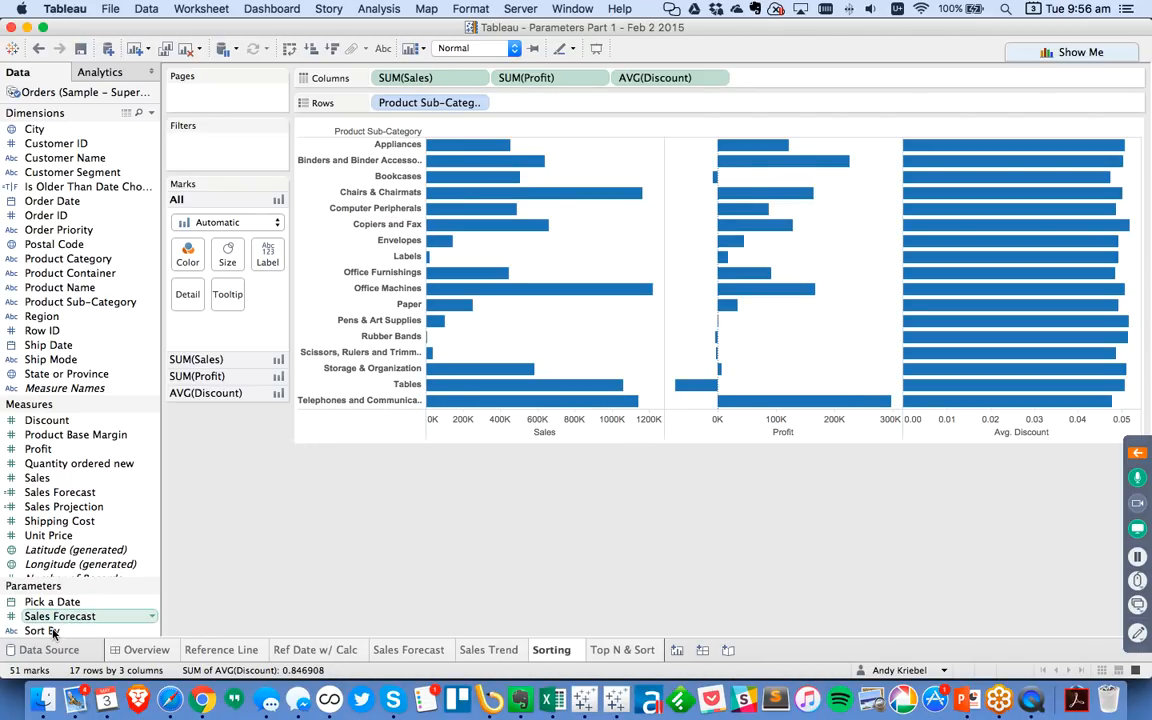
Show the Sort By parameter control, try its options and leave it set to Profit
right_click(50, 631)
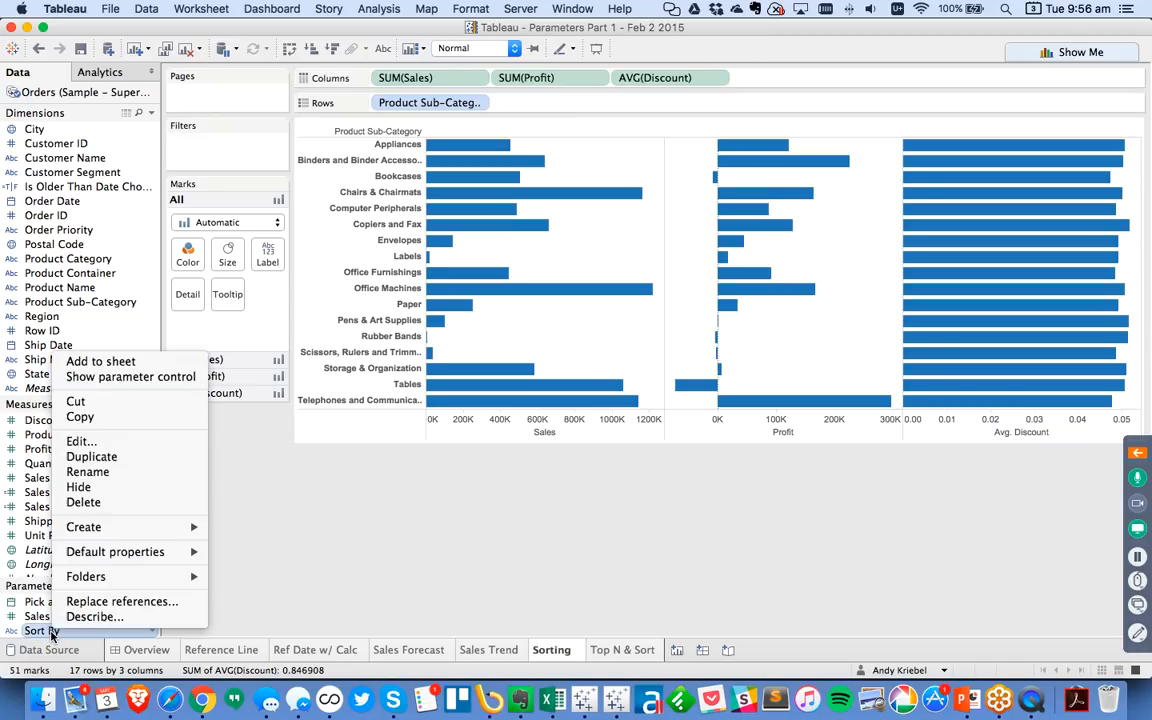
left_click(130, 376)
left_click(1078, 143)
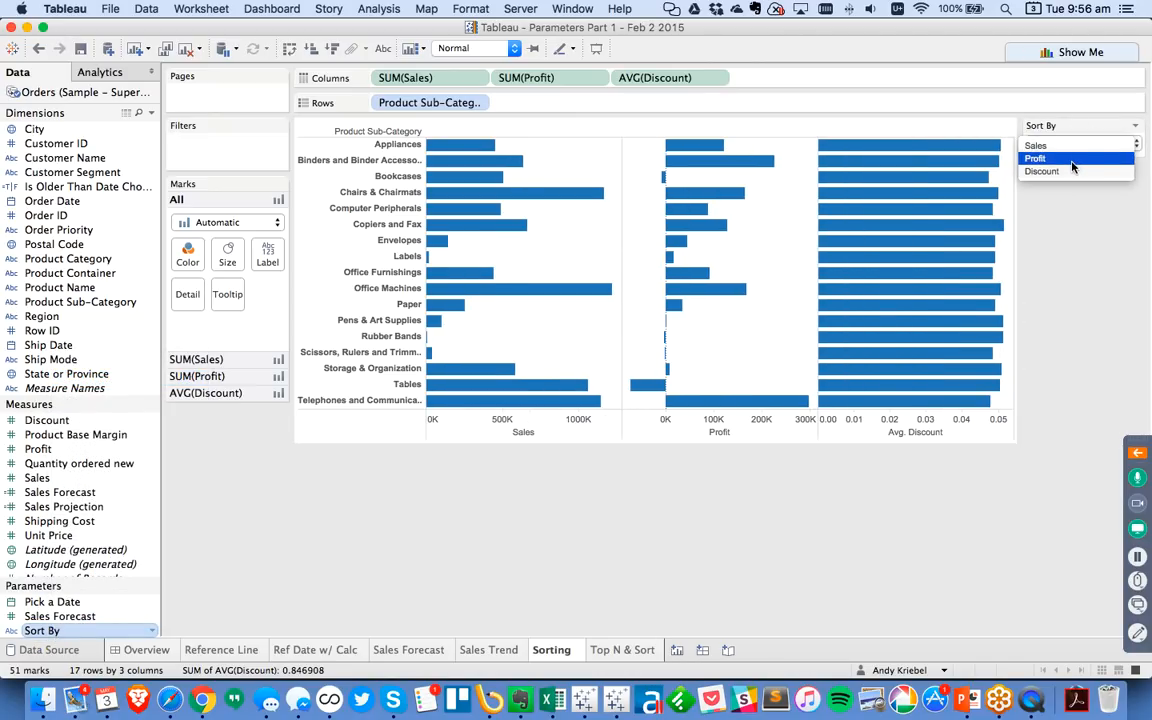
left_click(1065, 159)
left_click(1062, 148)
left_click(1062, 160)
left_click(1057, 142)
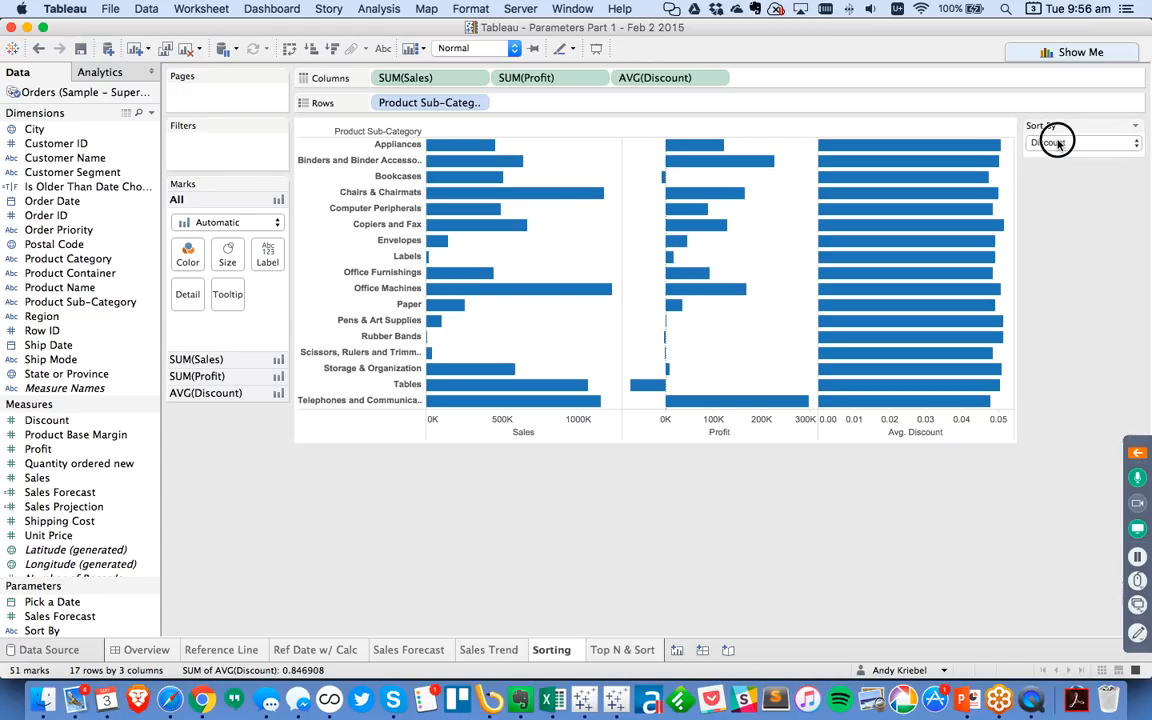
left_click(1056, 137)
left_click(153, 113)
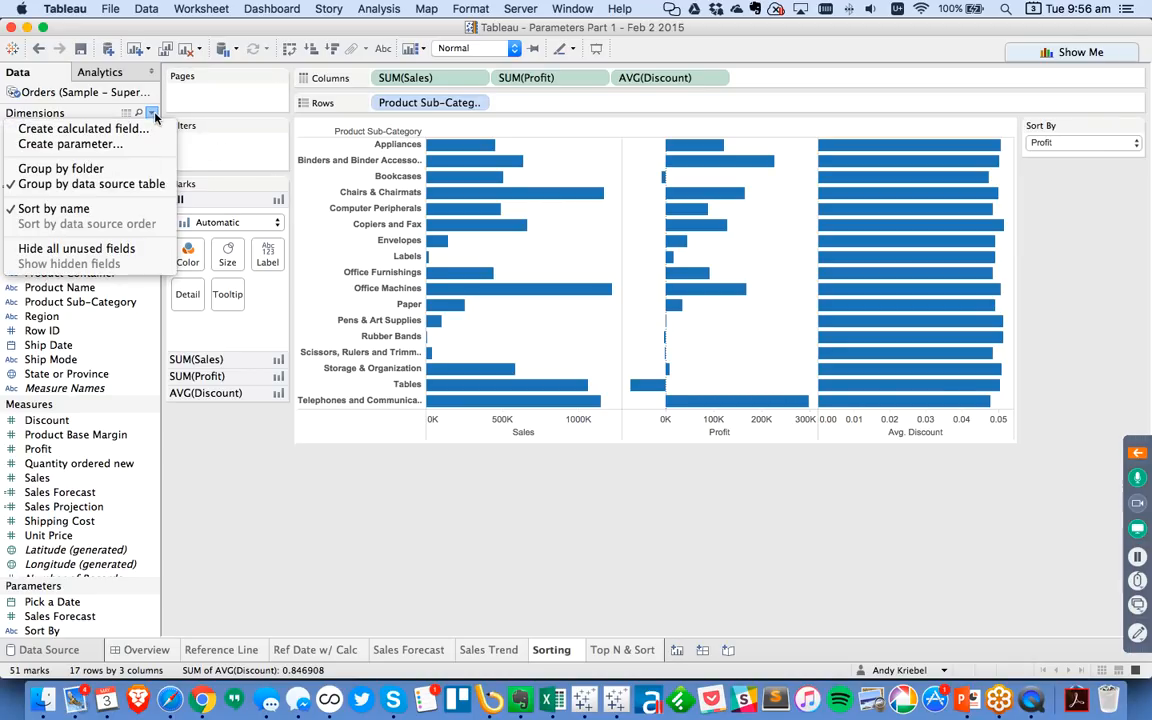
left_click(146, 145)
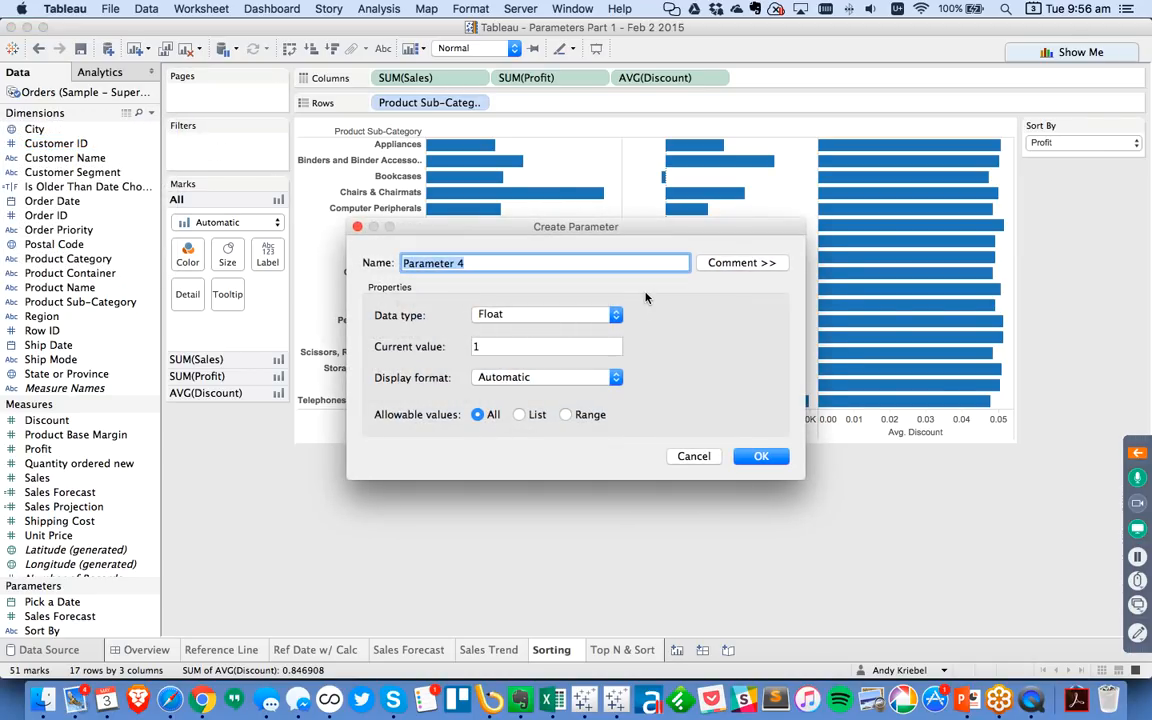
left_click(679, 452)
Create a new calculated field and name it Sort Order
left_click(151, 114)
left_click(120, 131)
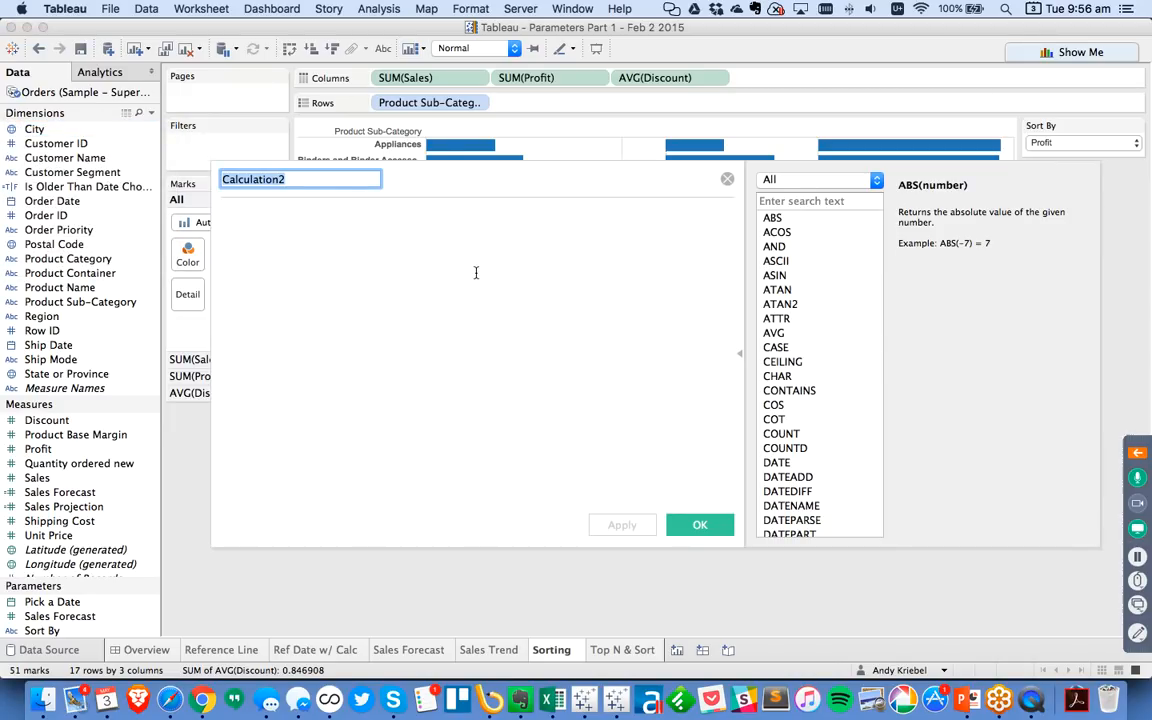
type("Sort")
left_click(476, 272)
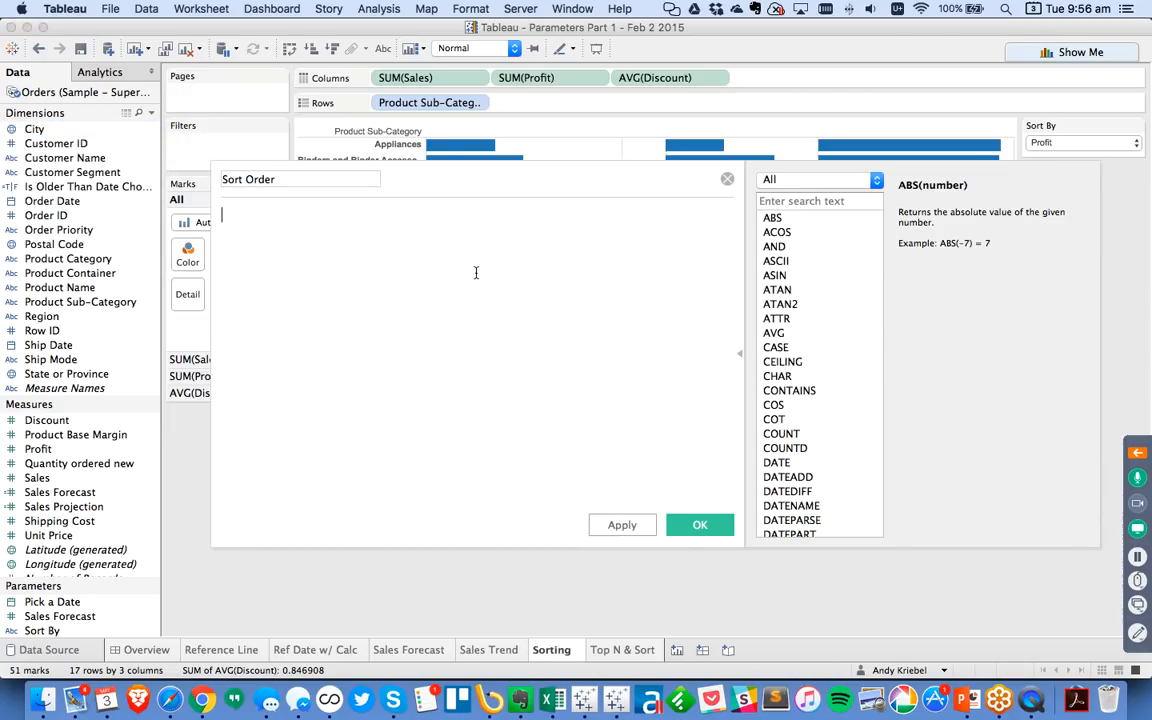
Begin the Sort Order formula with CASE [Sort By] and the branch WHEN 'Sales' THEN SUM([Sales])
left_click(739, 358)
left_click_drag(581, 170, 752, 208)
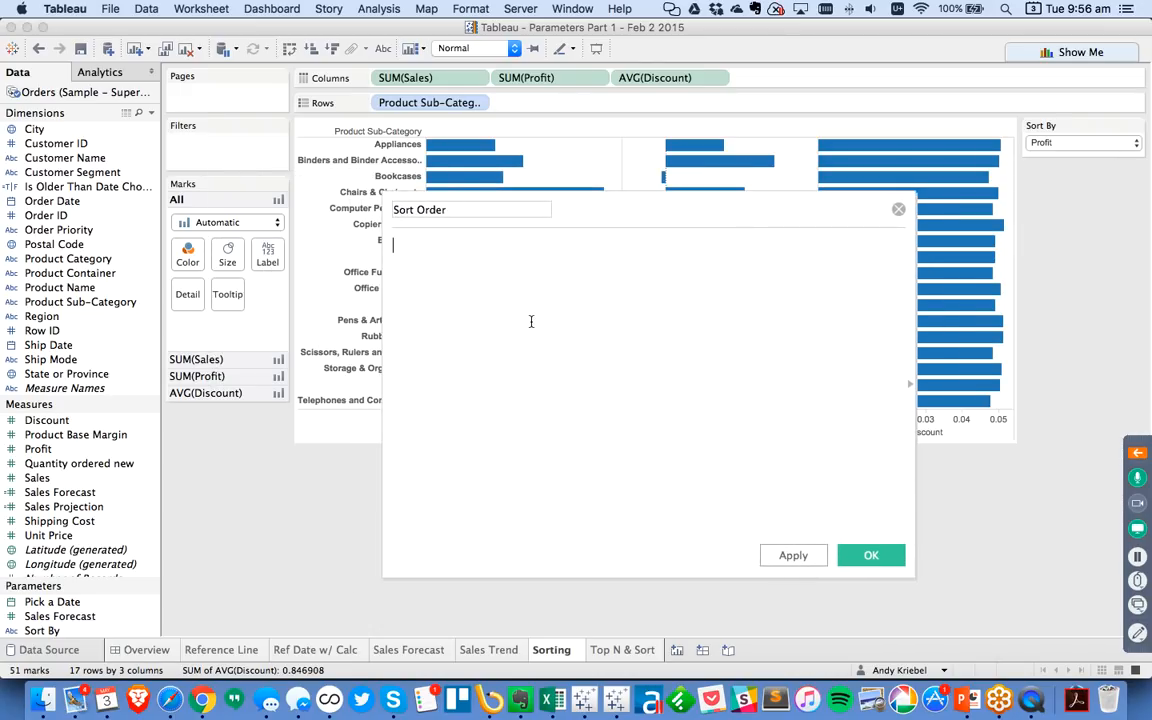
type("CASE")
left_click_drag(42, 630, 651, 261)
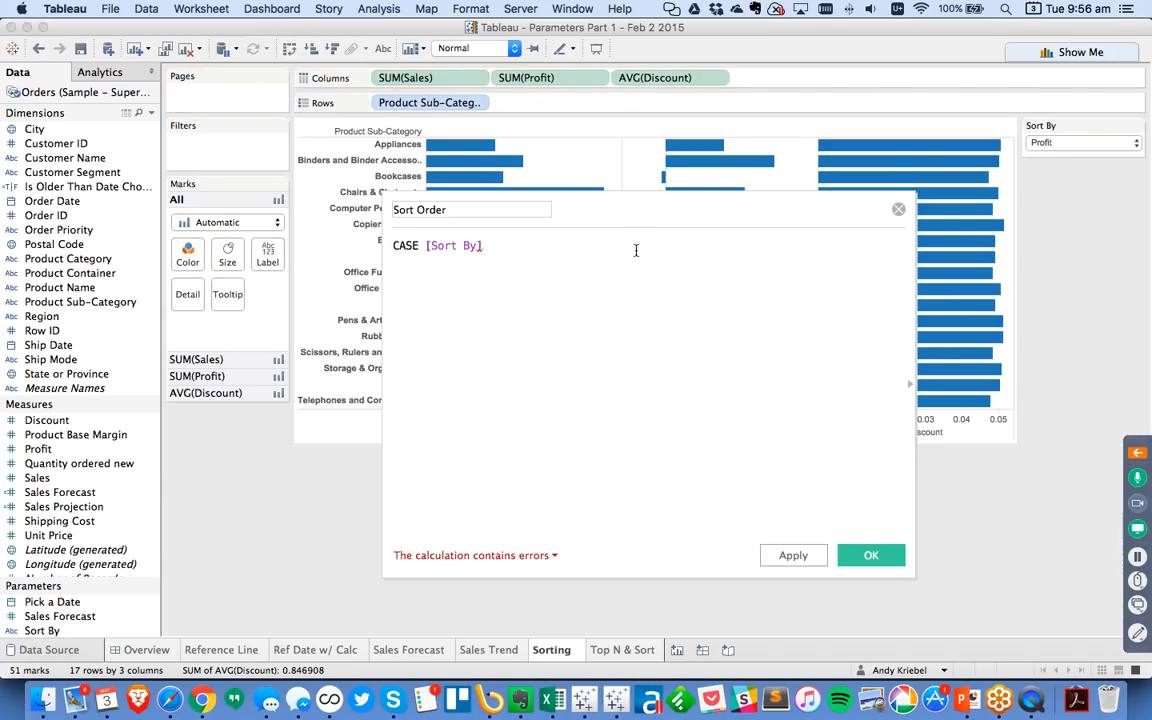
key("Return")
type("WHEN 'Sales' ")
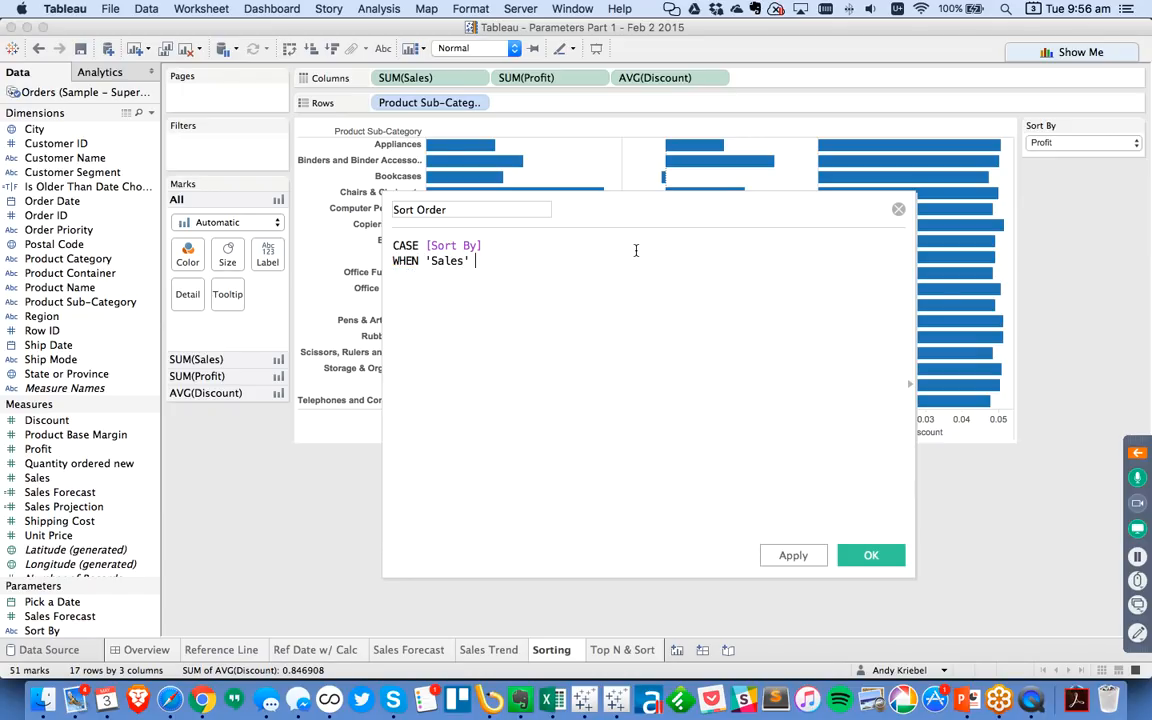
type("THEN SUM([Sales]) ")
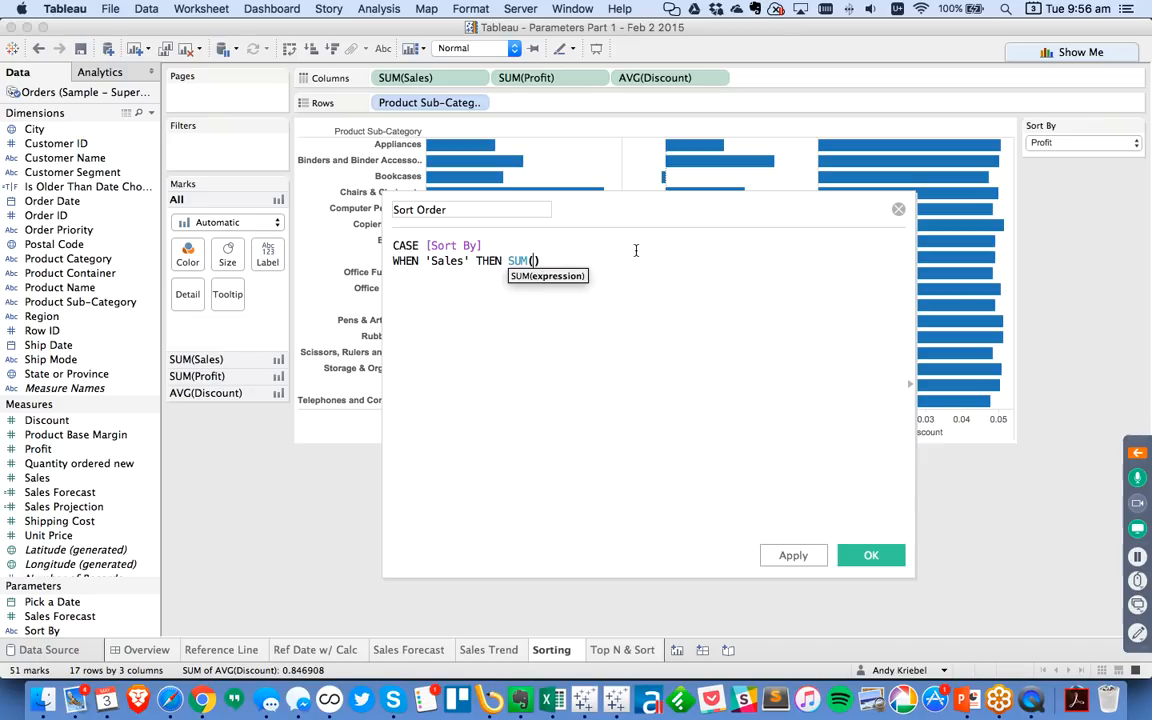
Add the branch WHEN 'Profit' THEN SUM([Profit]) to the Sort Order formula
type("WHEN ")
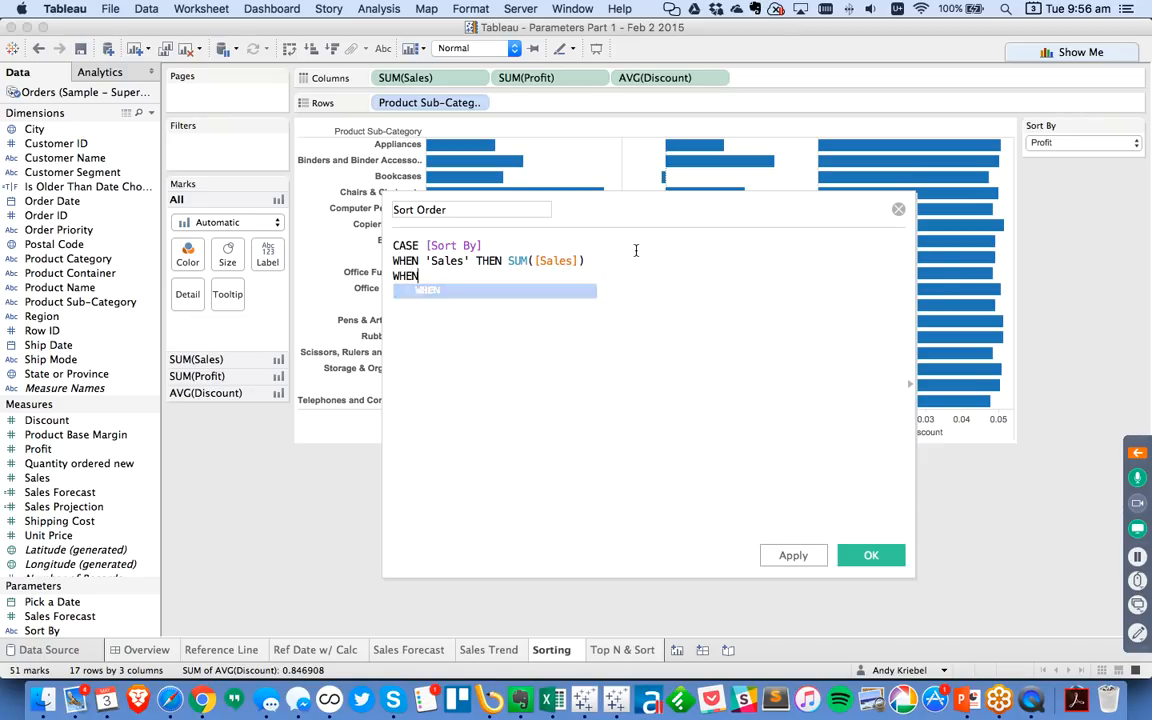
type("'Profit' THEN SUM(profi")
key("Return")
key("Right")
key("Return")
Finish the Sort Order formula with ELSE AVG([Discount]) and END, and save the calculated field
type("WHEN")
key("BackSpace")
key("BackSpace")
key("BackSpace")
key("BackSpace")
type("ELSE ")
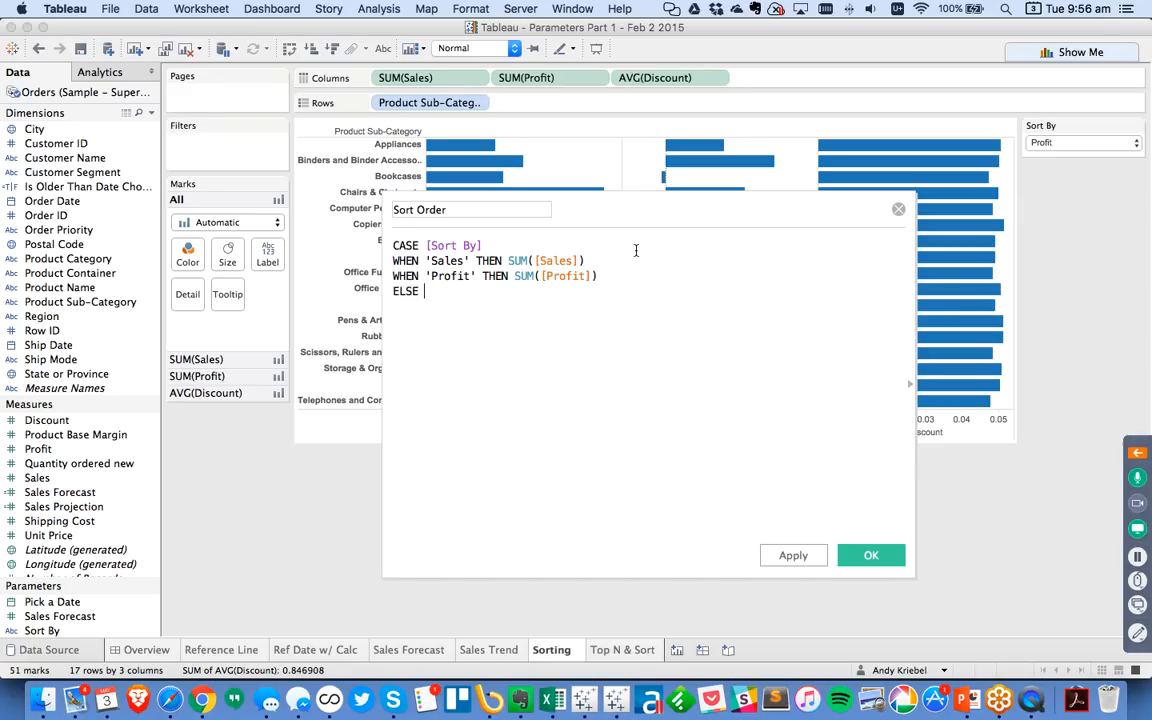
type("Avg(")
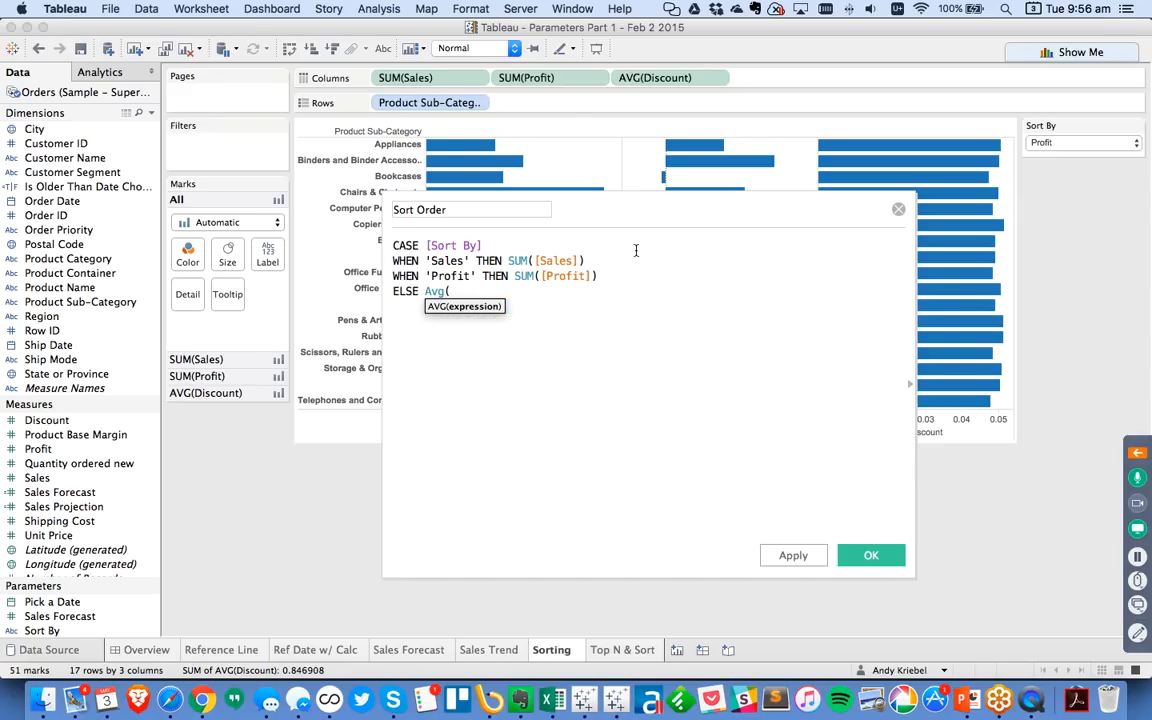
key("BackSpace")
key("BackSpace")
key("BackSpace")
type("VG([Discount]) ")
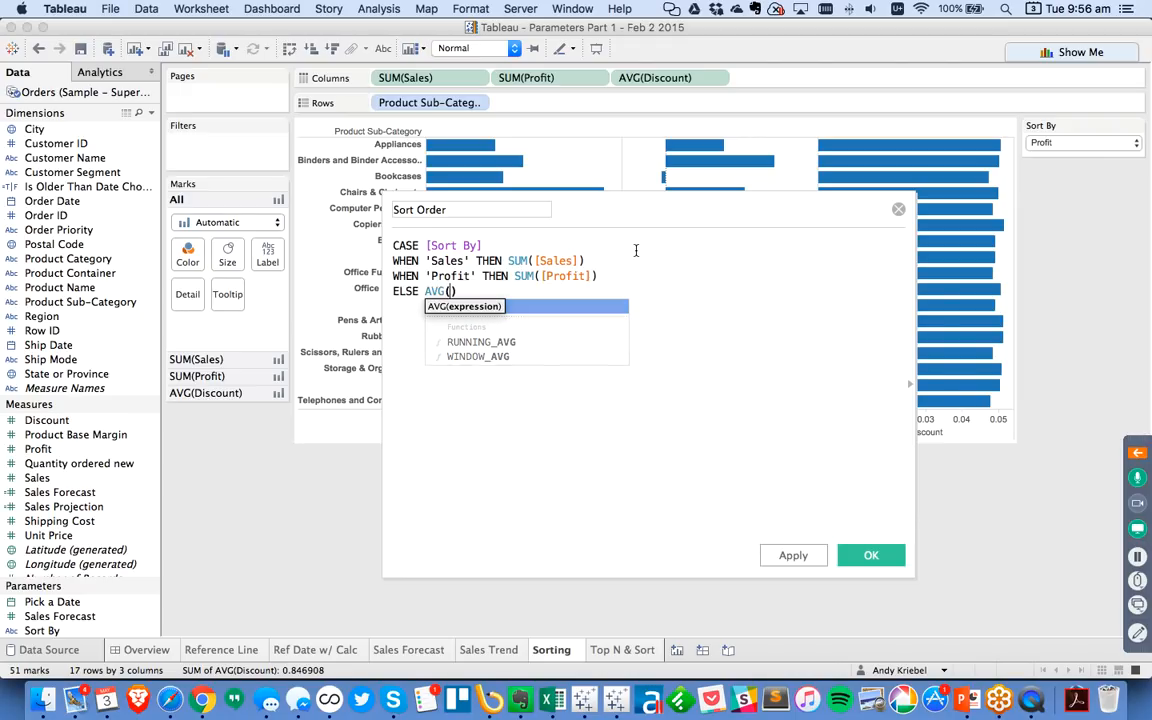
type("END")
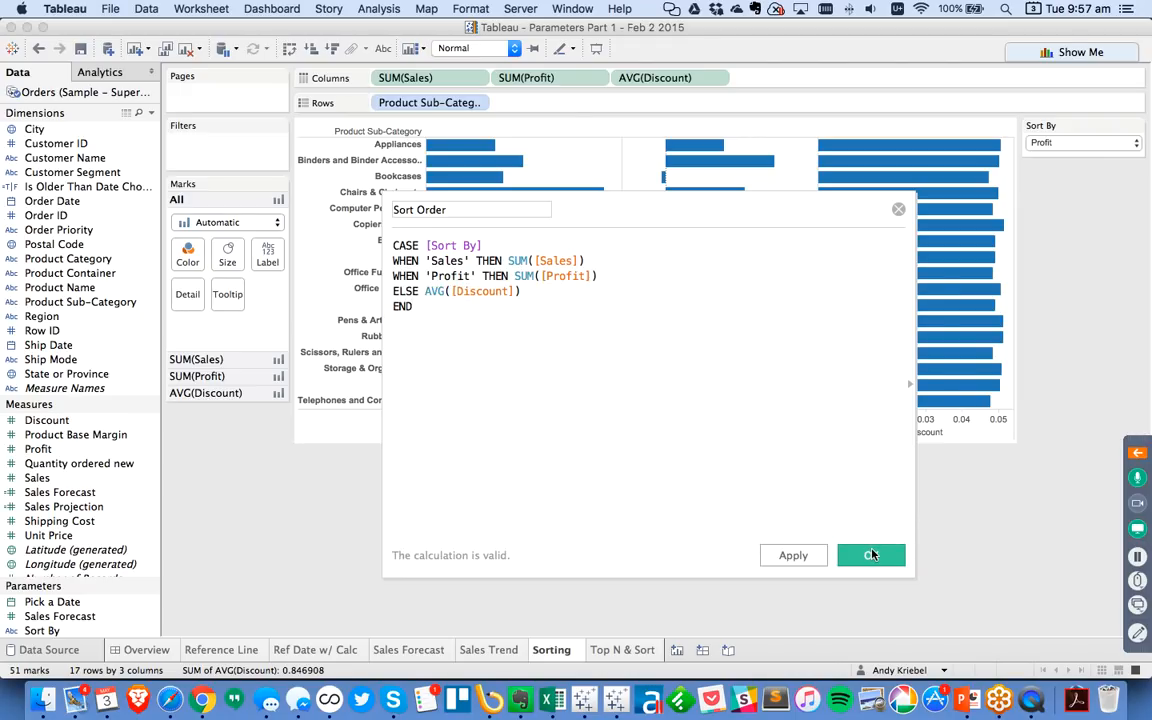
left_click(869, 554)
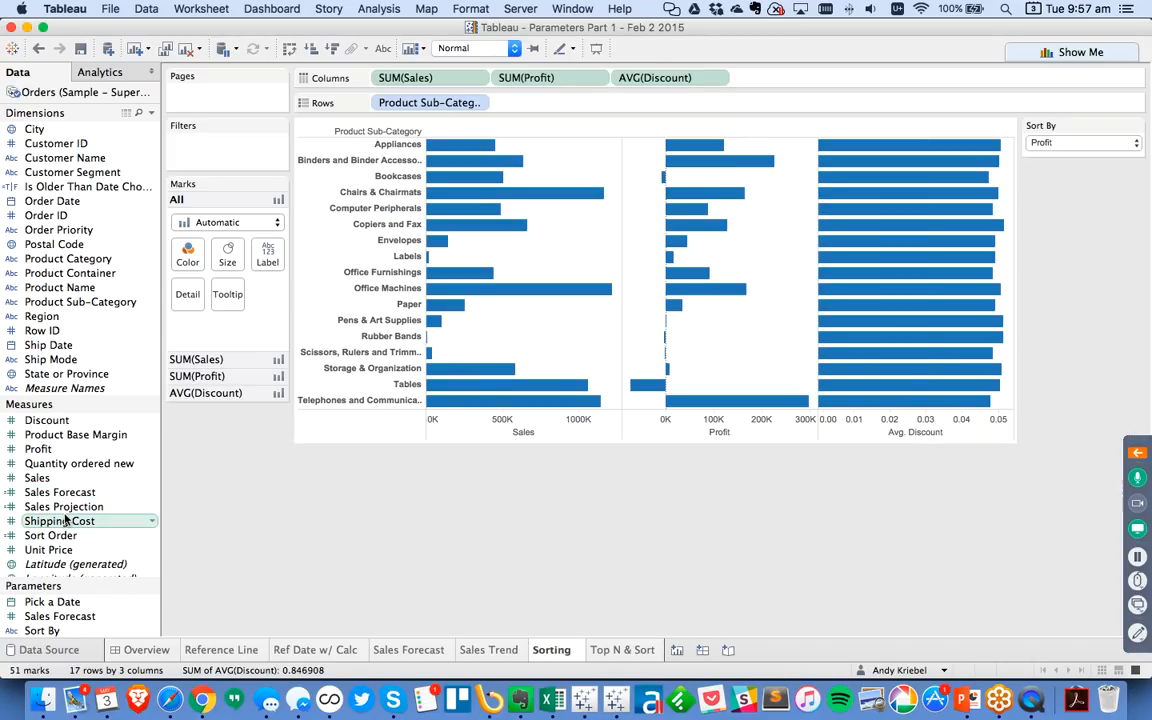
Test Sort Order as a fourth column with Sort By set to Discount and Sales, and take the column off again
left_click_drag(50, 535, 820, 73)
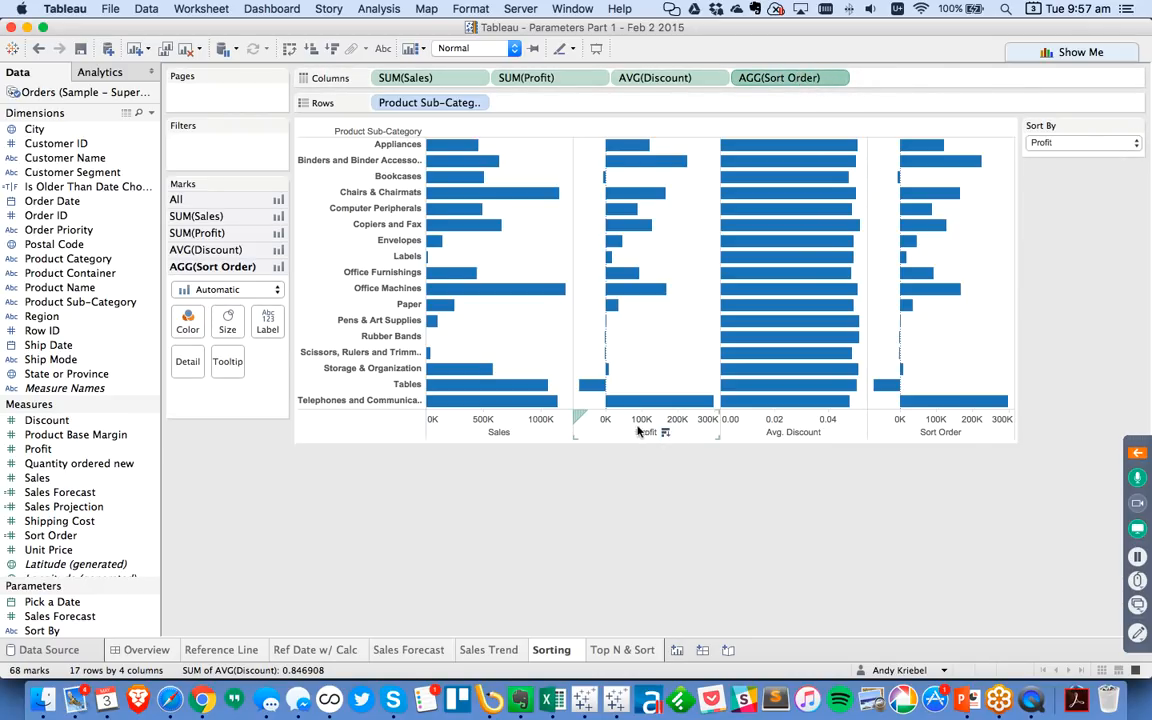
left_click(1100, 142)
left_click(1075, 160)
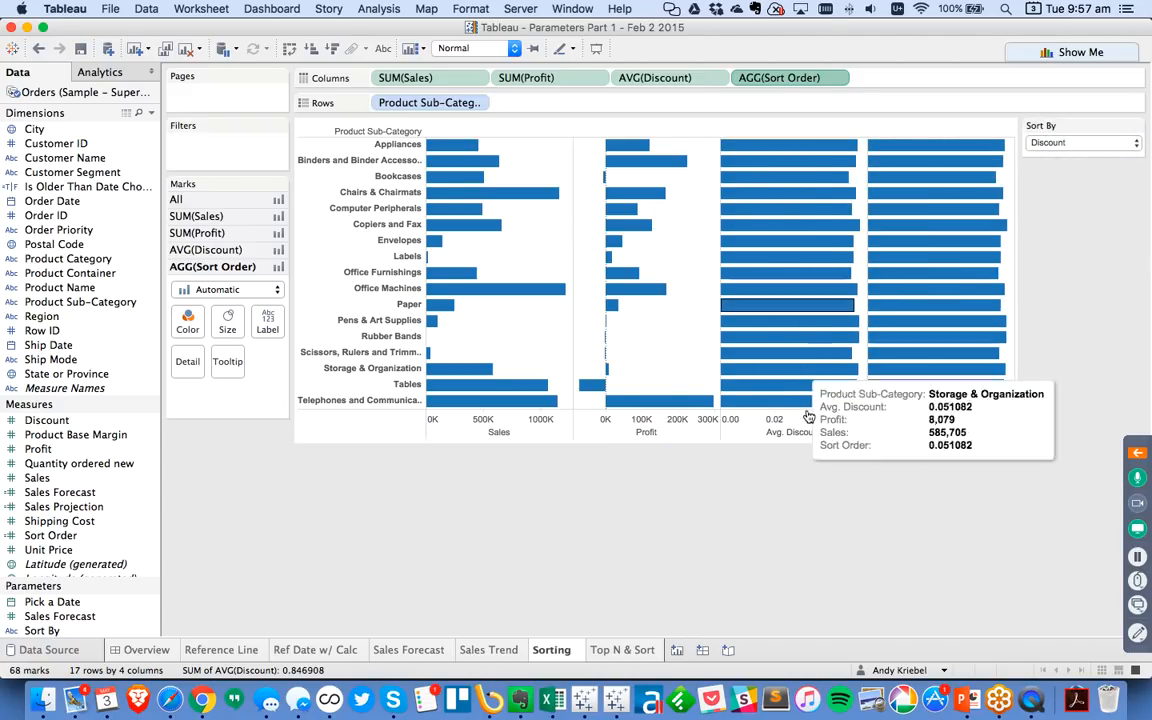
left_click(1085, 142)
left_click(1050, 118)
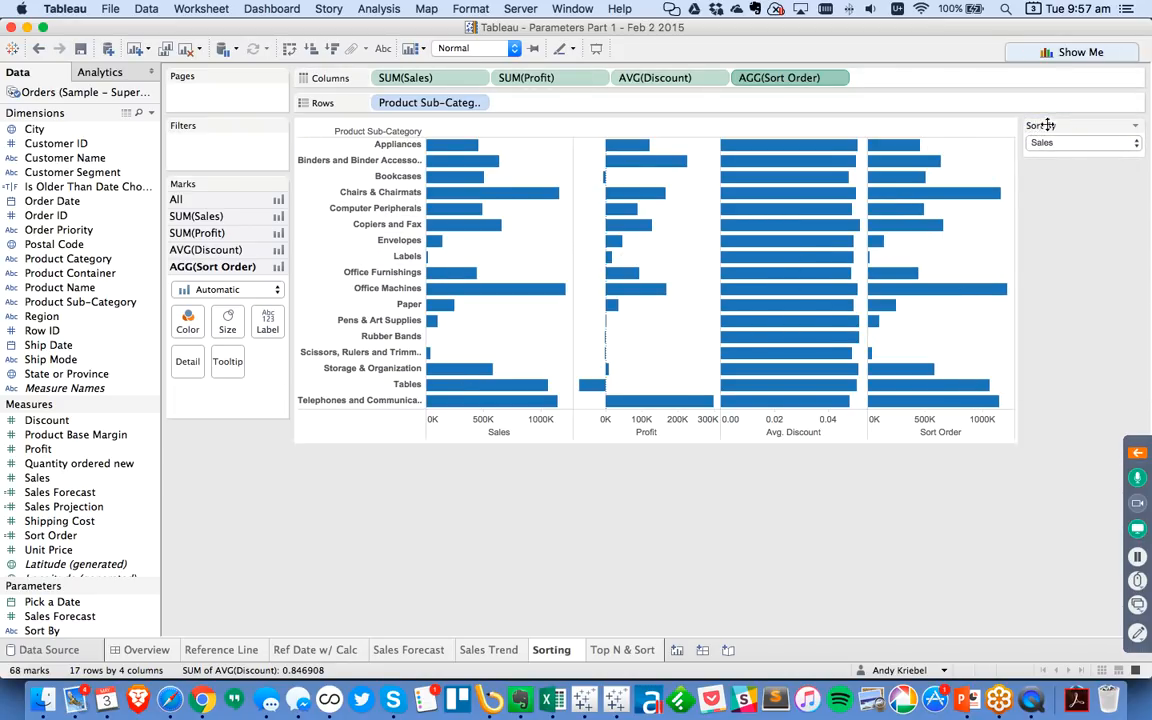
left_click_drag(796, 88, 378, 600)
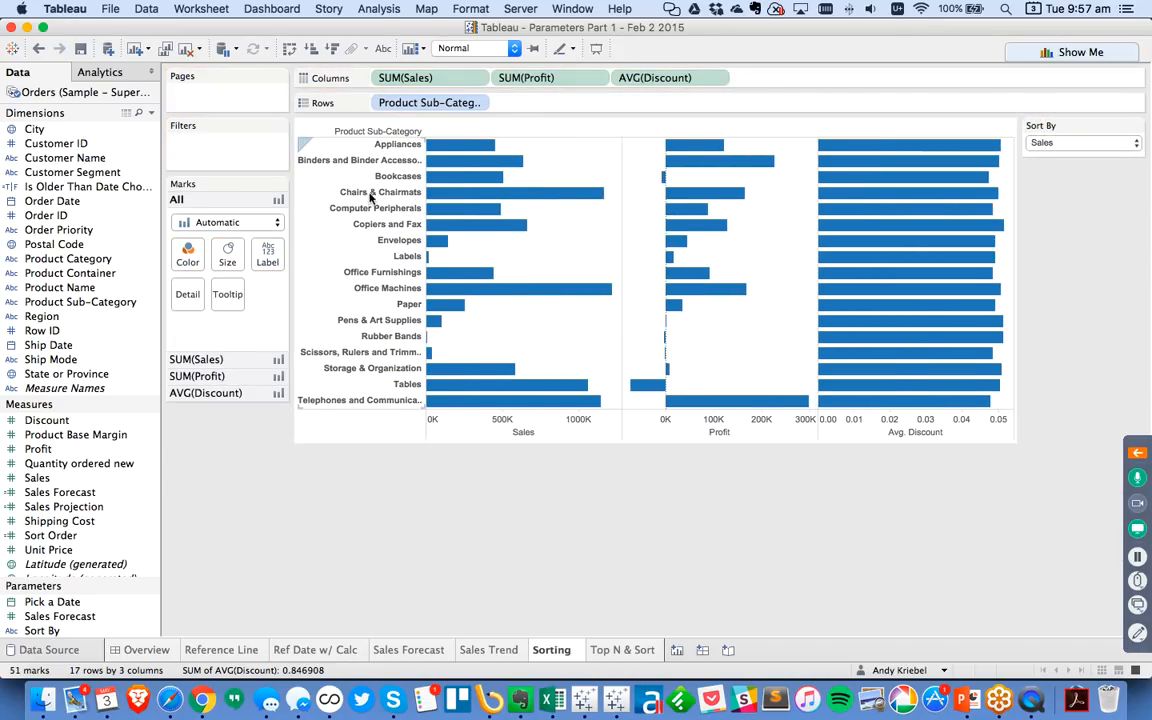
Sort Product Sub-Category in descending order by the Sort Order field
left_click(477, 103)
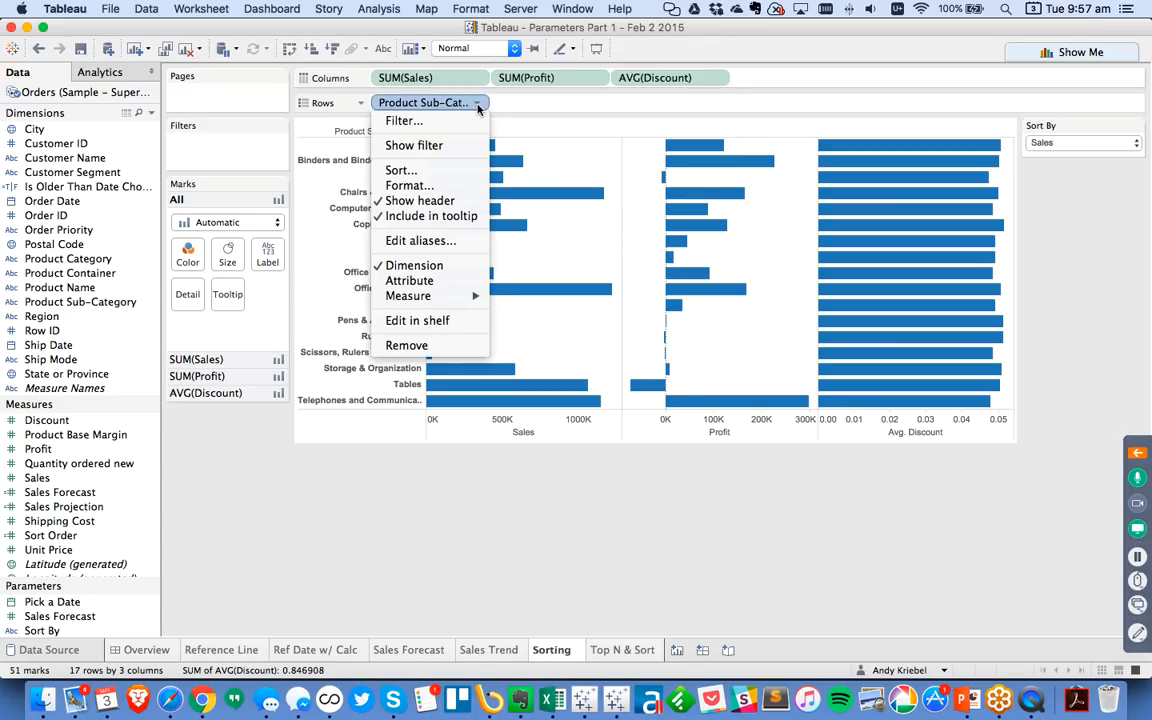
left_click(445, 172)
left_click(446, 230)
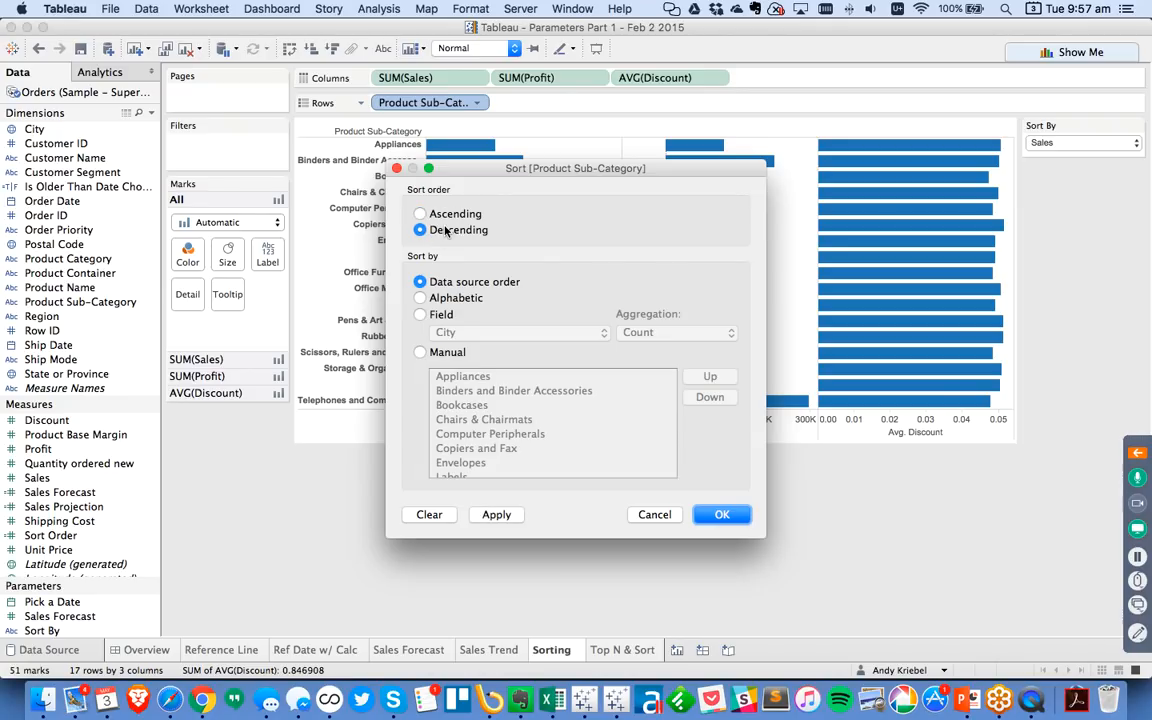
left_click(420, 314)
left_click(440, 332)
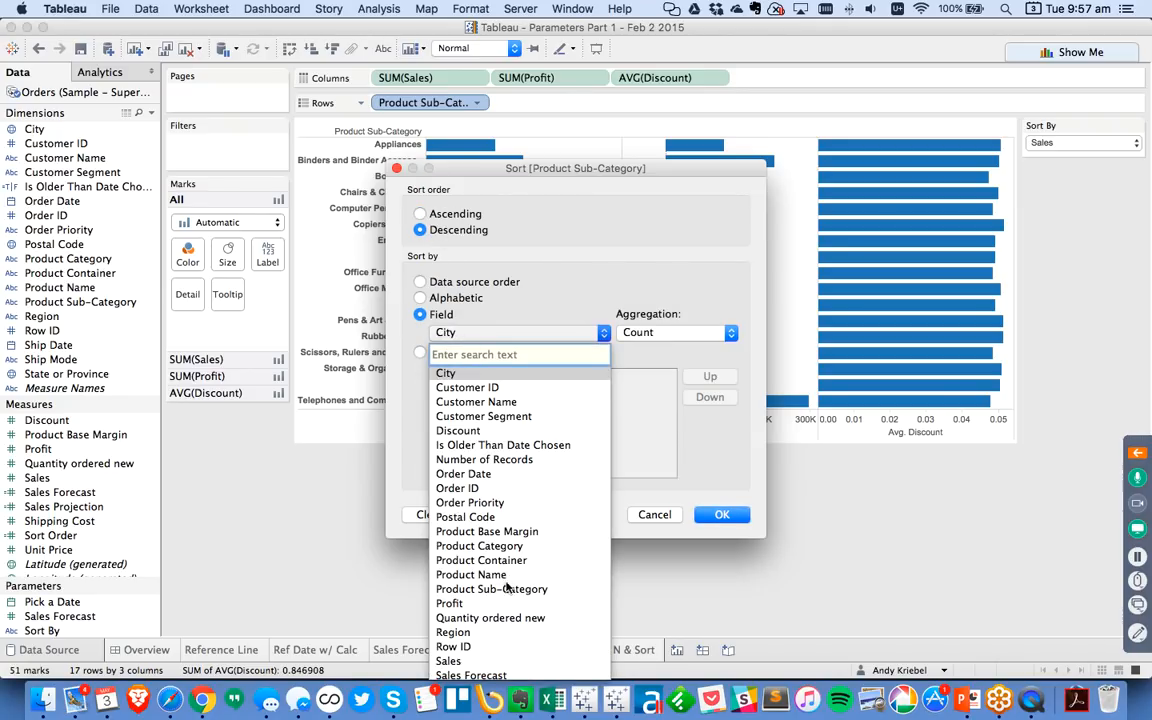
scroll(497, 620, "down", 3)
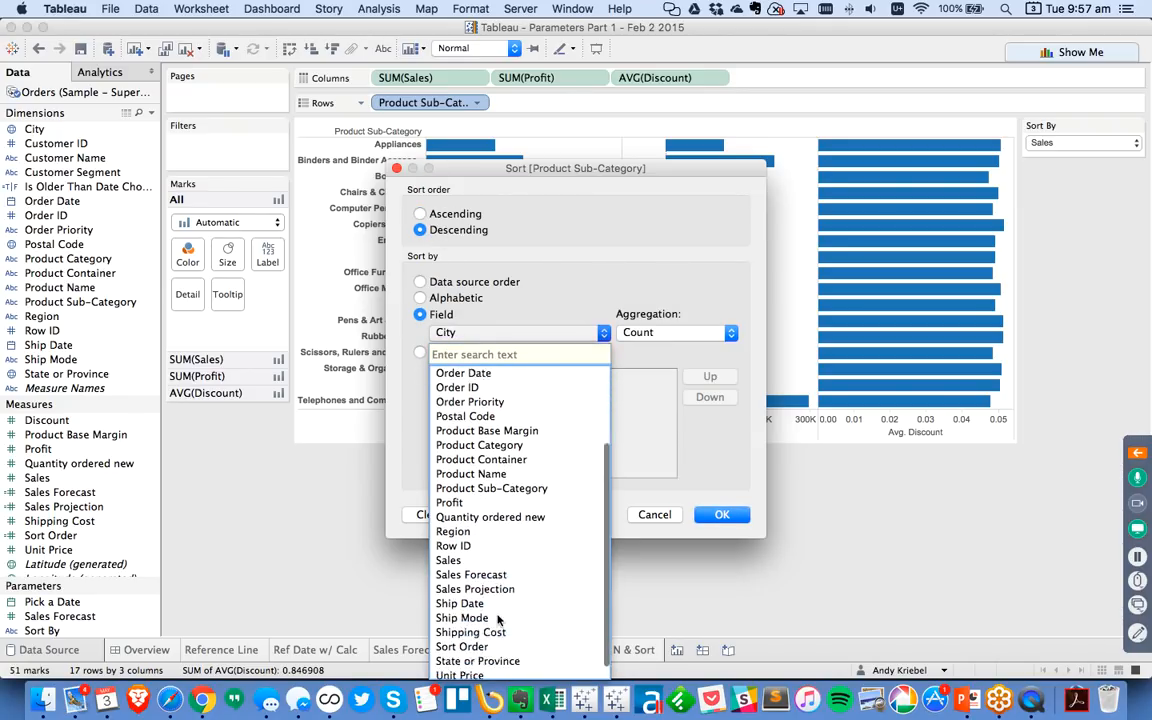
left_click(475, 633)
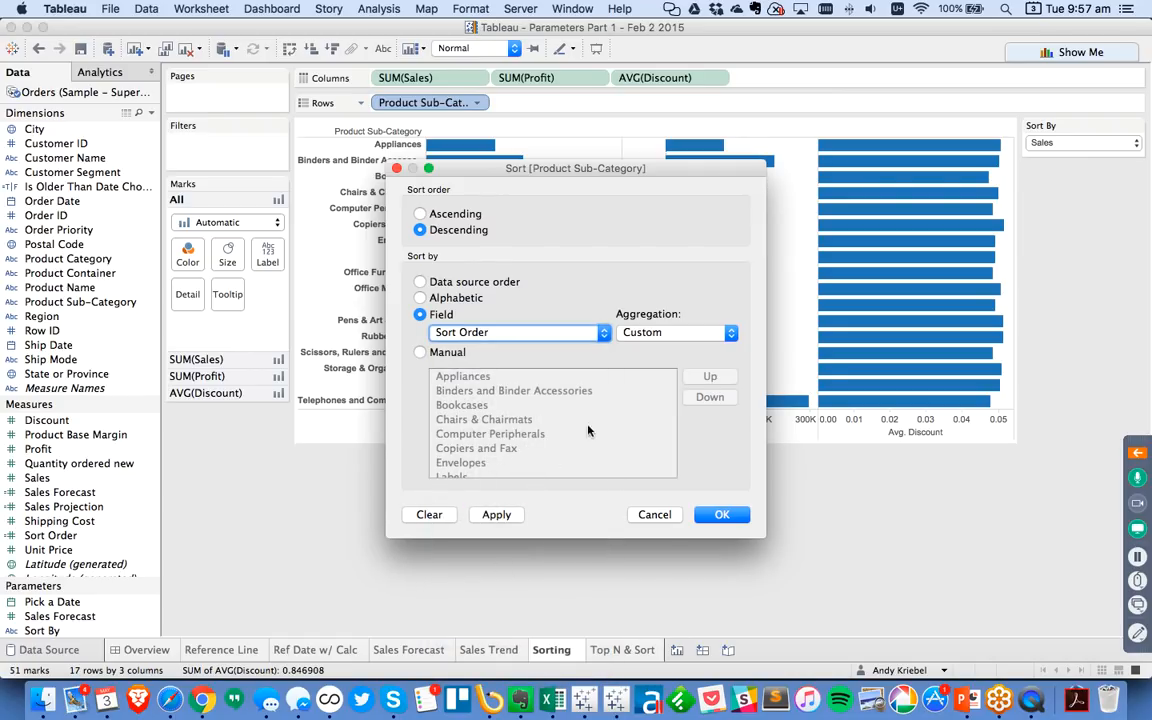
left_click(722, 514)
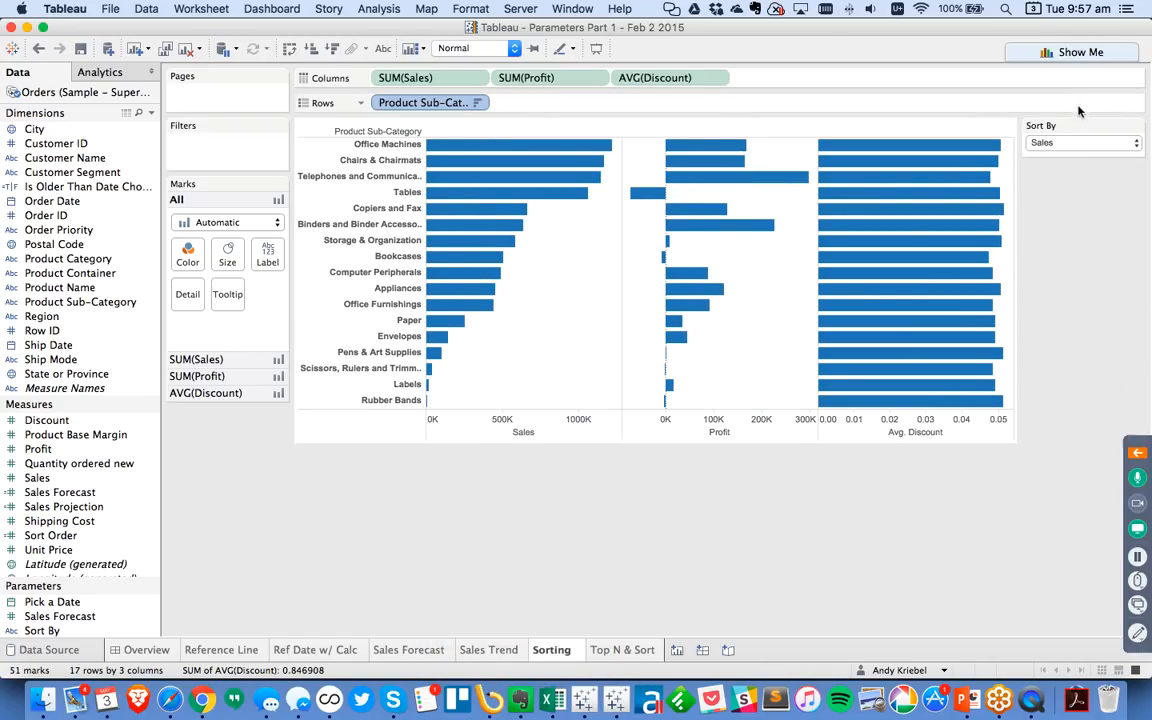
Check the sub-category sort by switching Sort By between Profit, Sales and Discount, ending on Discount
left_click(1075, 143)
left_click(1045, 160)
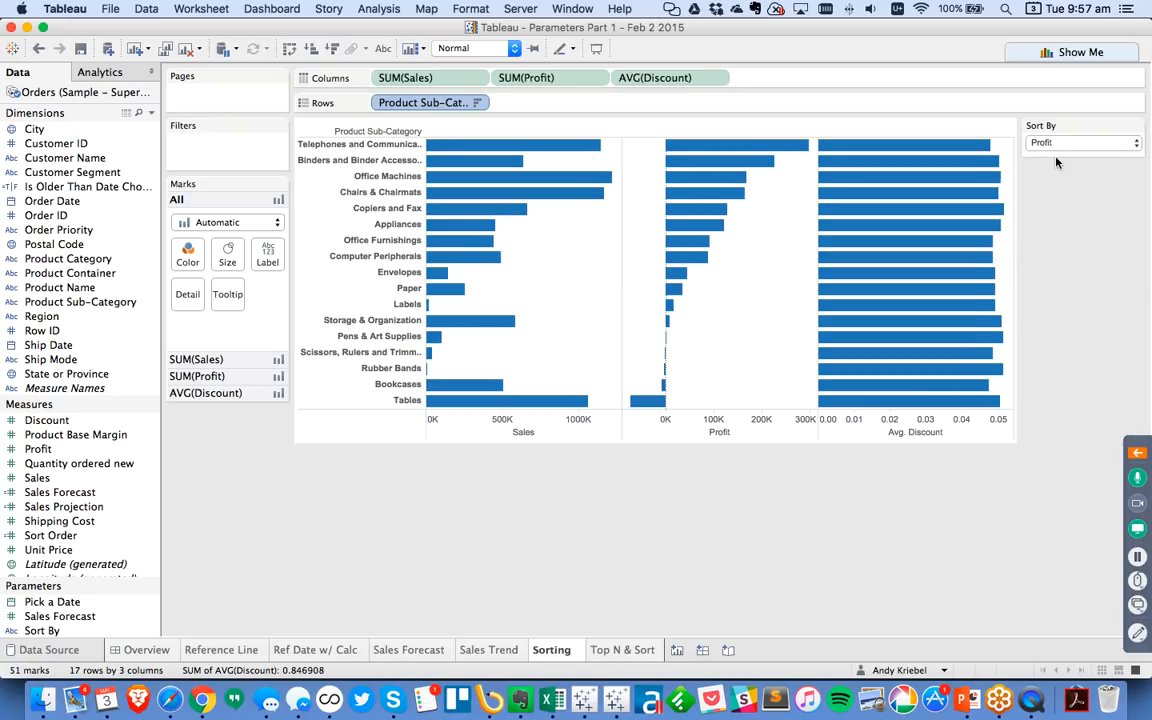
left_click(1052, 145)
left_click(1051, 159)
left_click(1045, 143)
left_click(1050, 133)
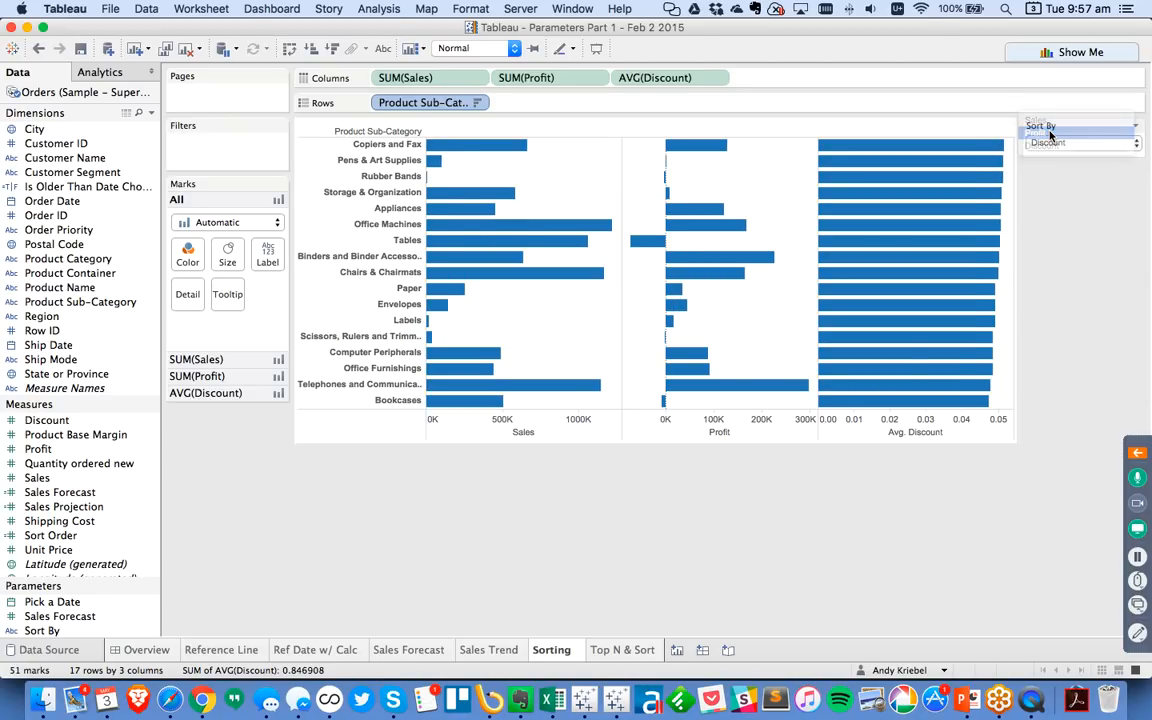
left_click(1049, 138)
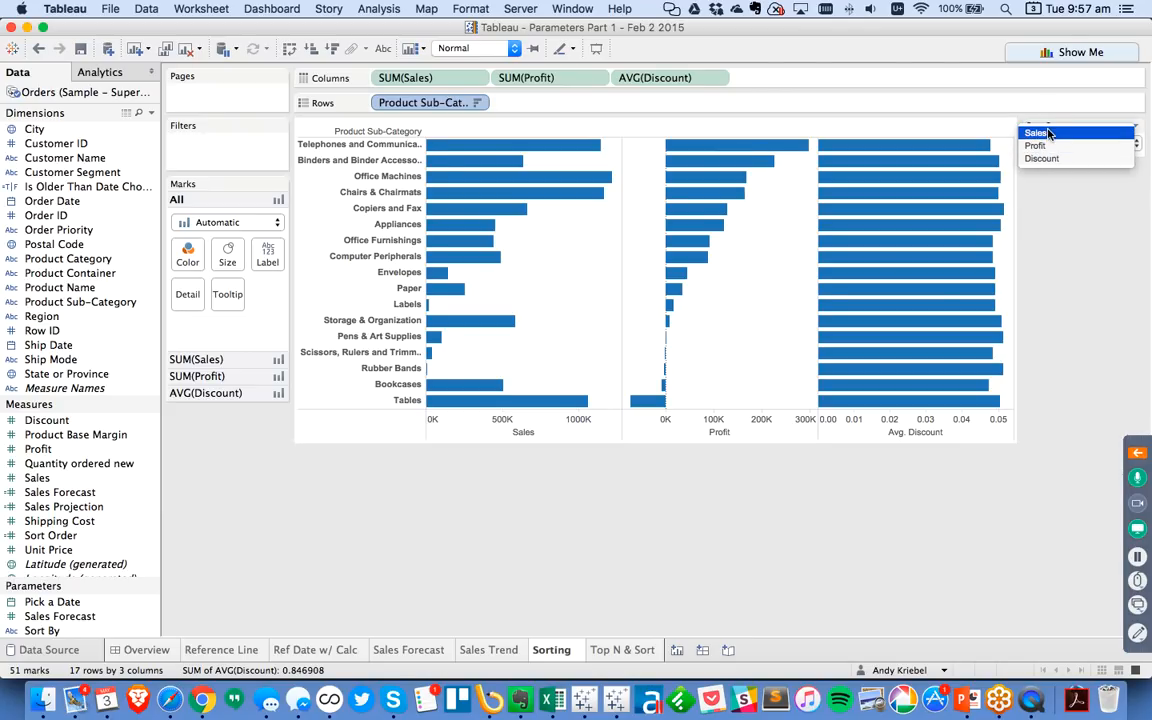
left_click(1048, 133)
left_click(1048, 133)
left_click(1045, 169)
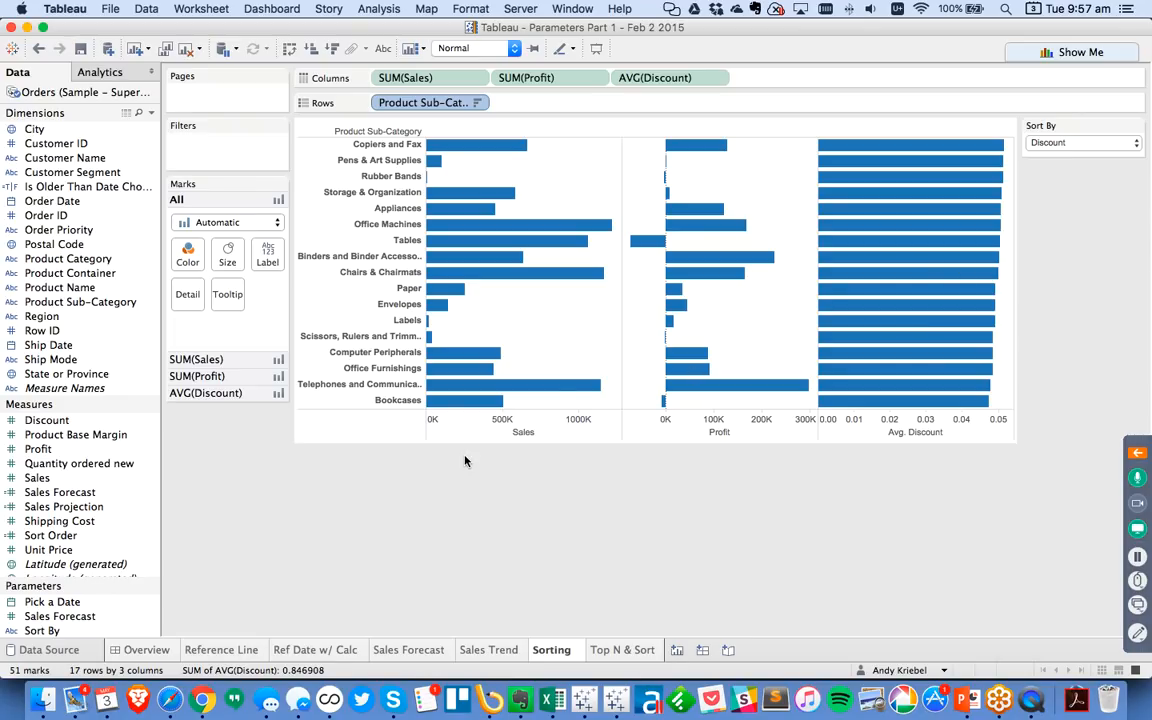
left_click(1044, 145)
left_click(1040, 118)
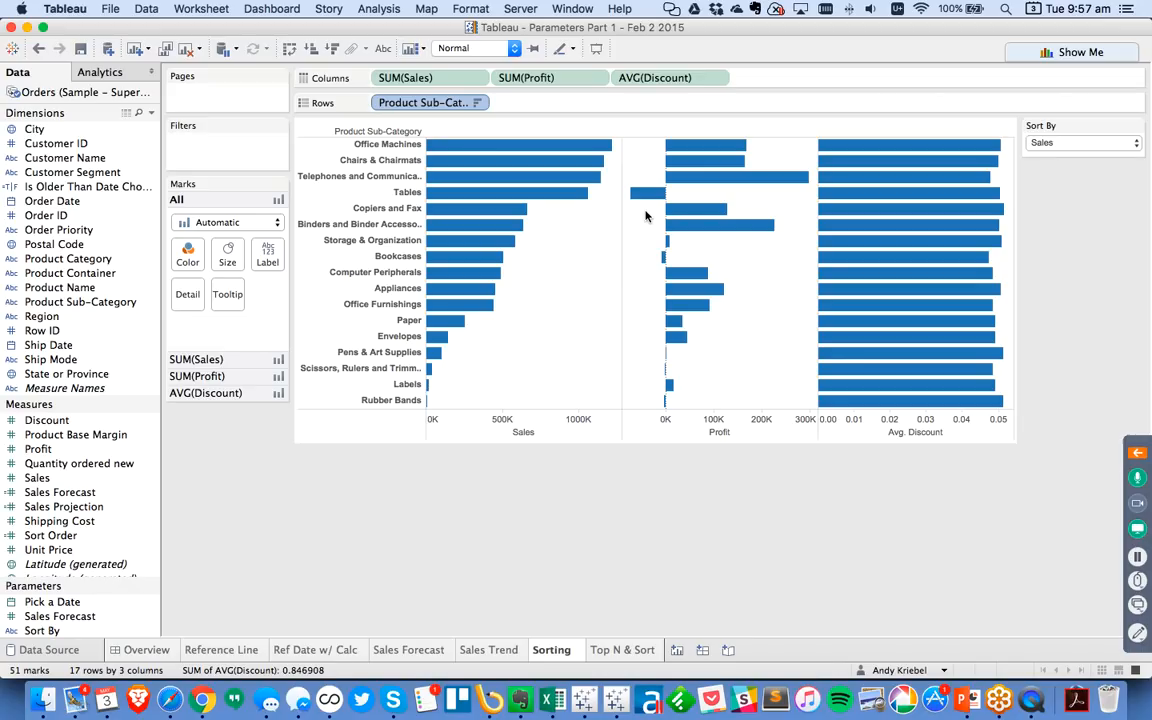
left_click(1045, 145)
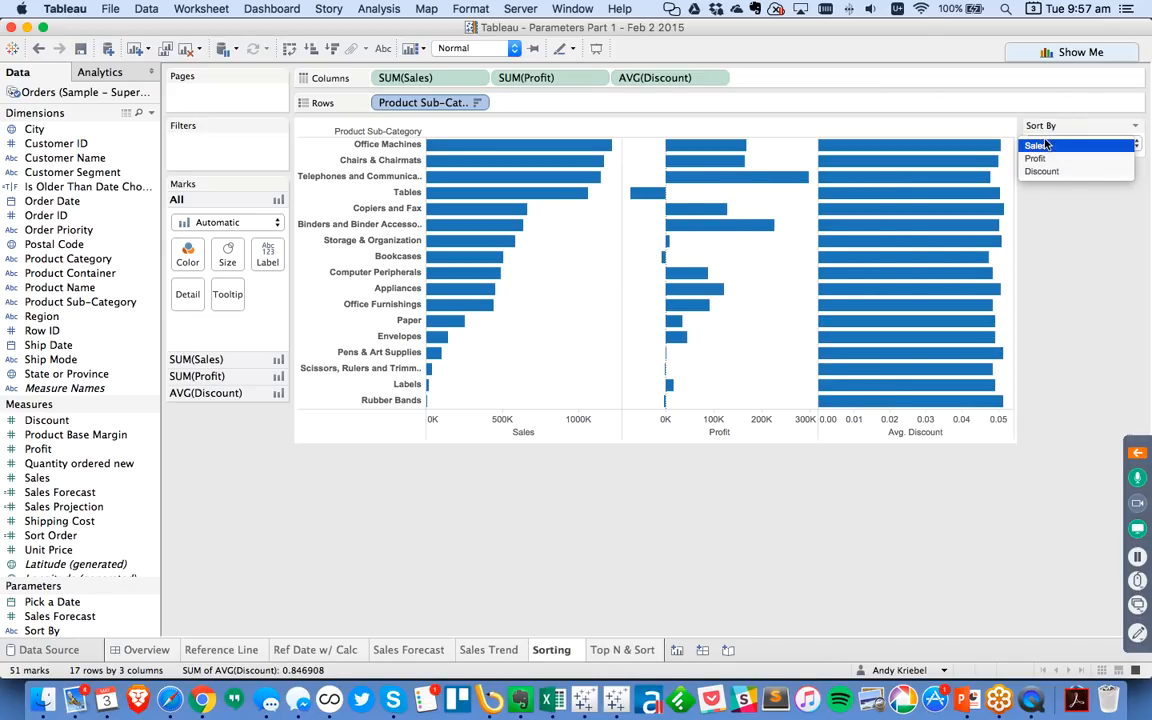
left_click(1042, 171)
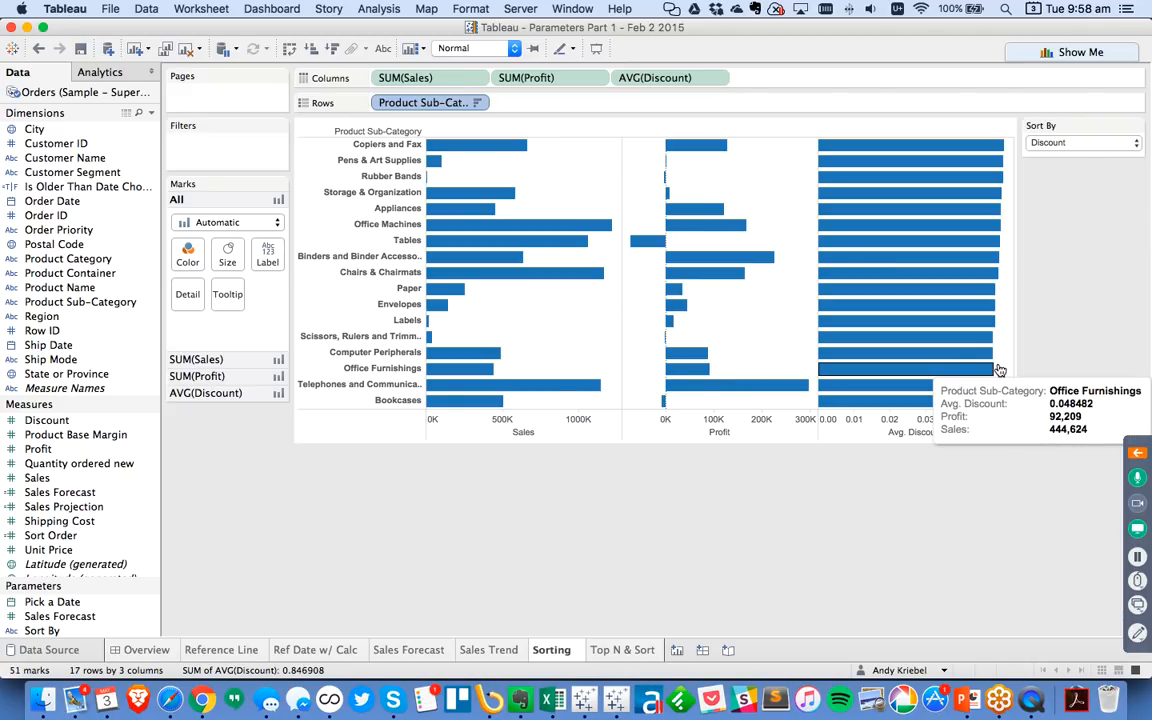
Edit the Sort Order calculation so its ELSE branch reads -AVG([Discount]), and save it
right_click(50, 535)
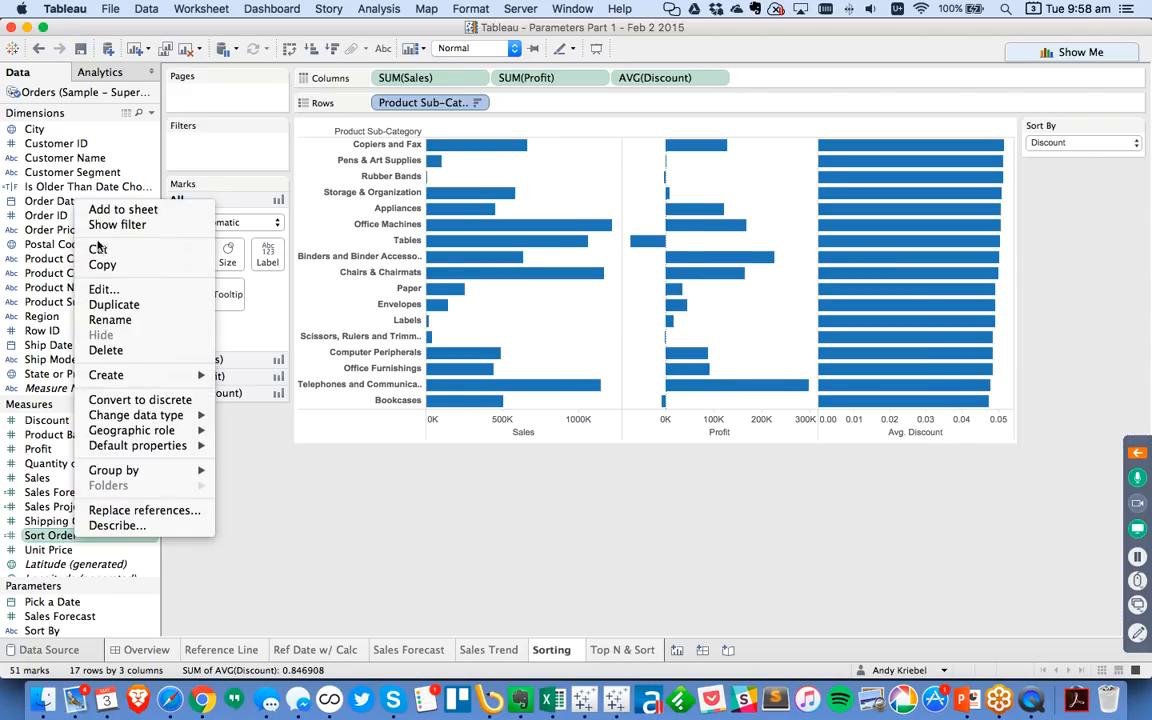
left_click(101, 289)
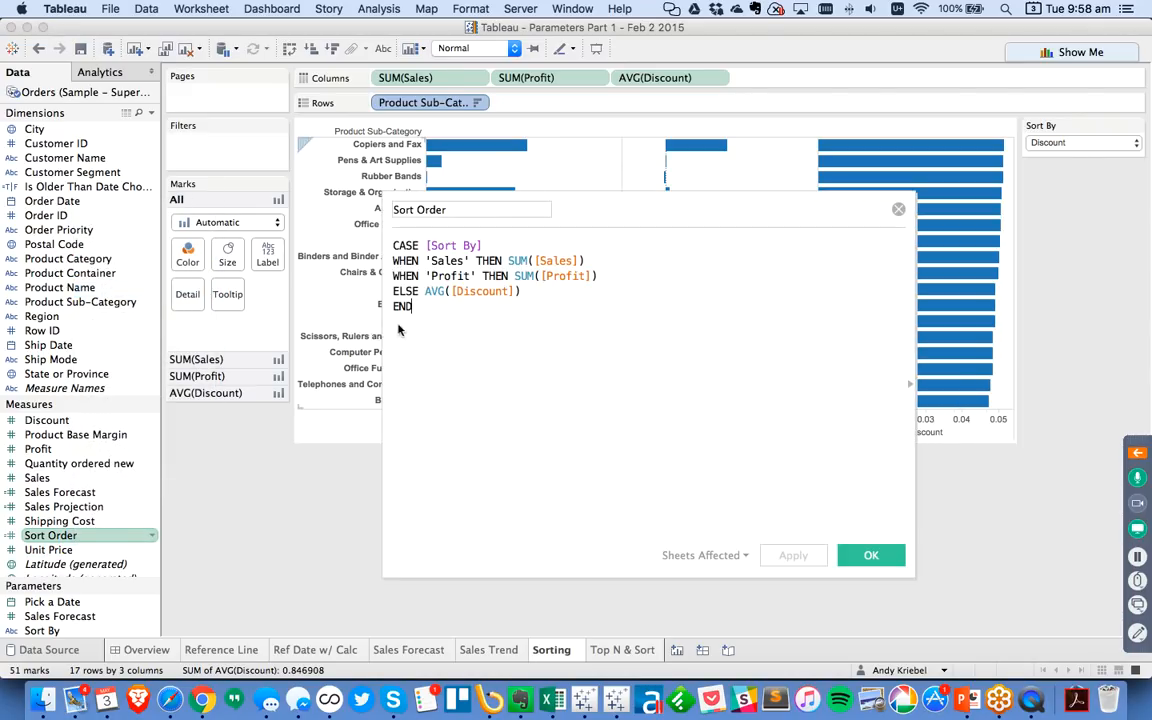
type("-")
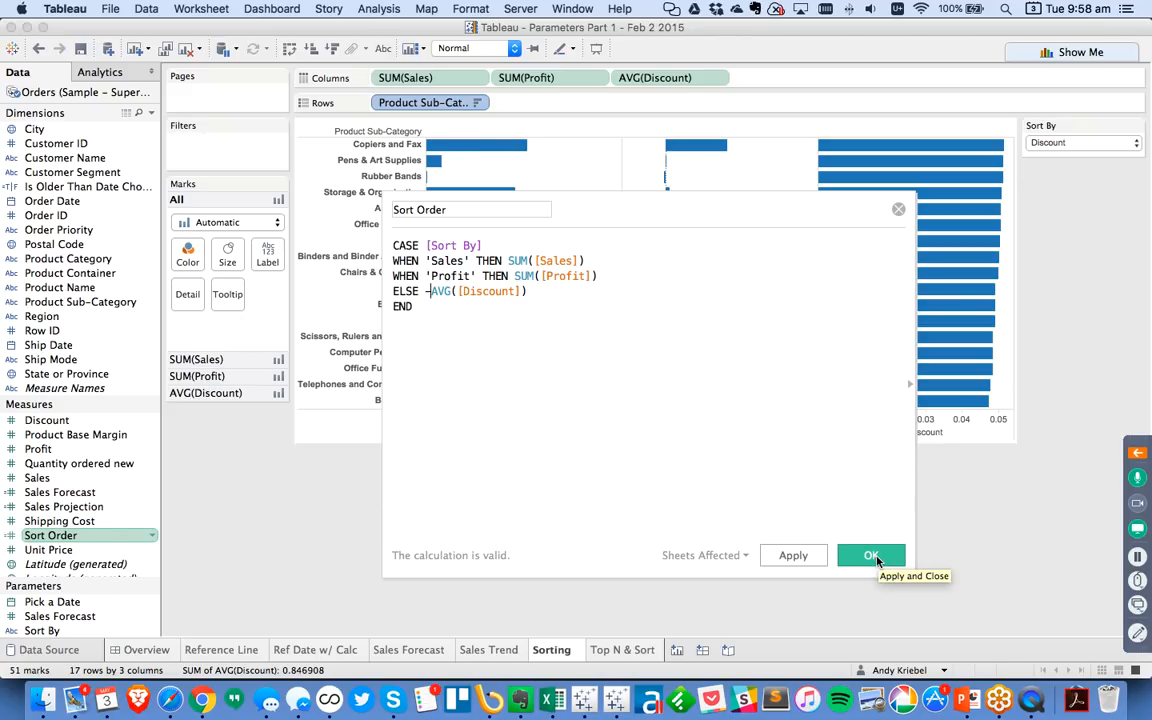
left_click(872, 557)
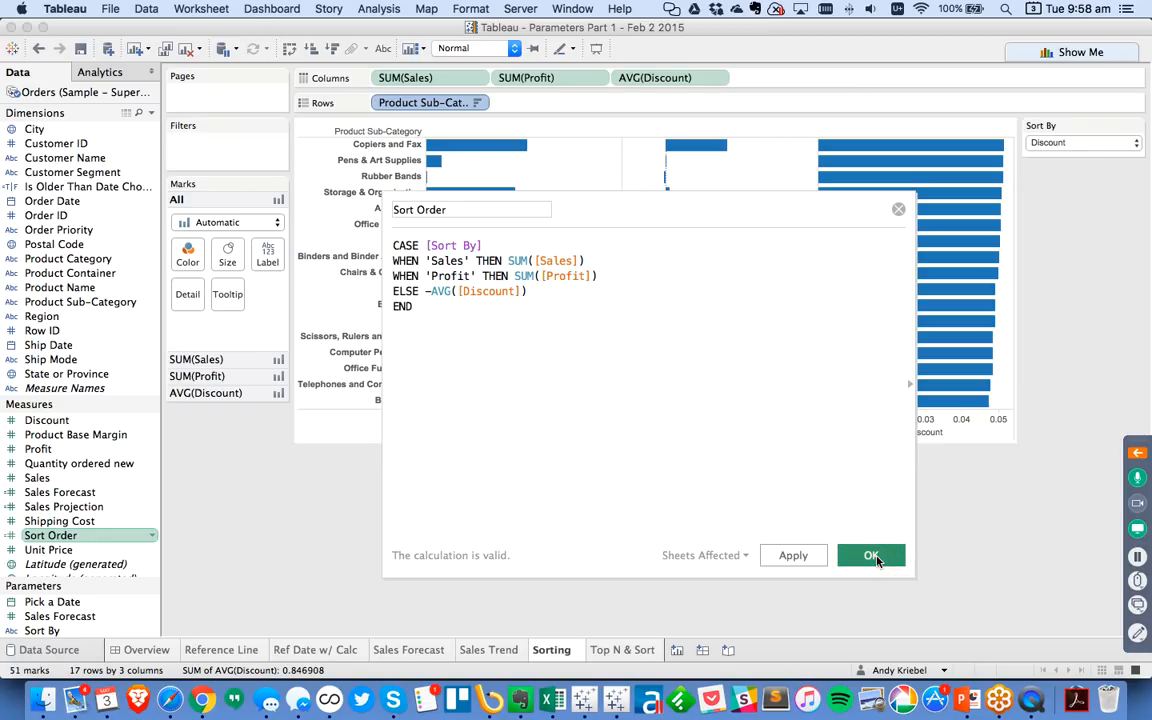
Retest the edited sort with Sort By set to Profit, Sales and finally Discount
left_click(1045, 142)
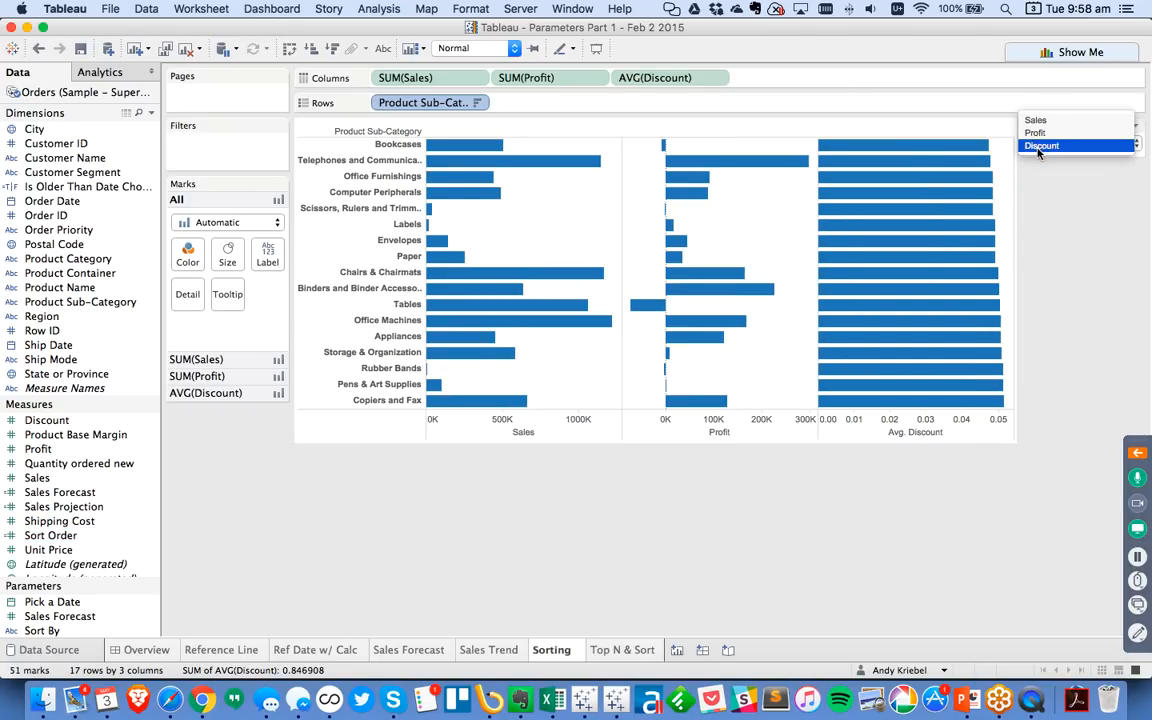
left_click(1036, 131)
left_click(1049, 146)
left_click(1036, 131)
left_click(1050, 146)
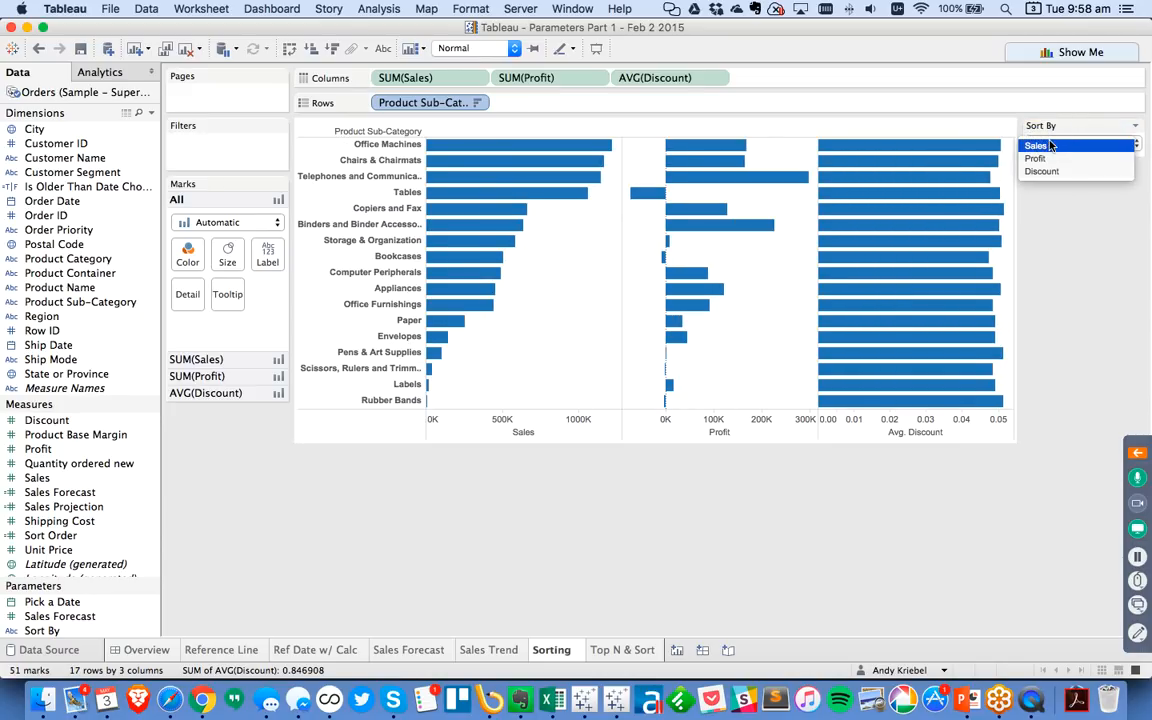
left_click(1048, 171)
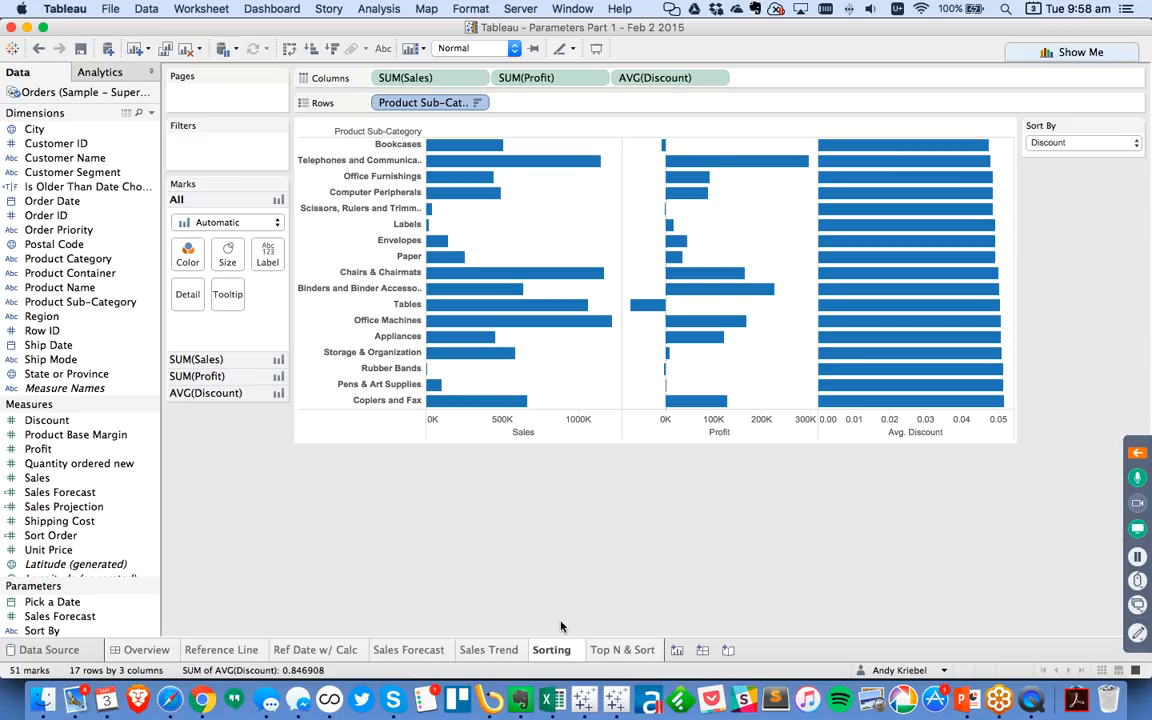
Open the Top N & Sort worksheet
left_click(620, 650)
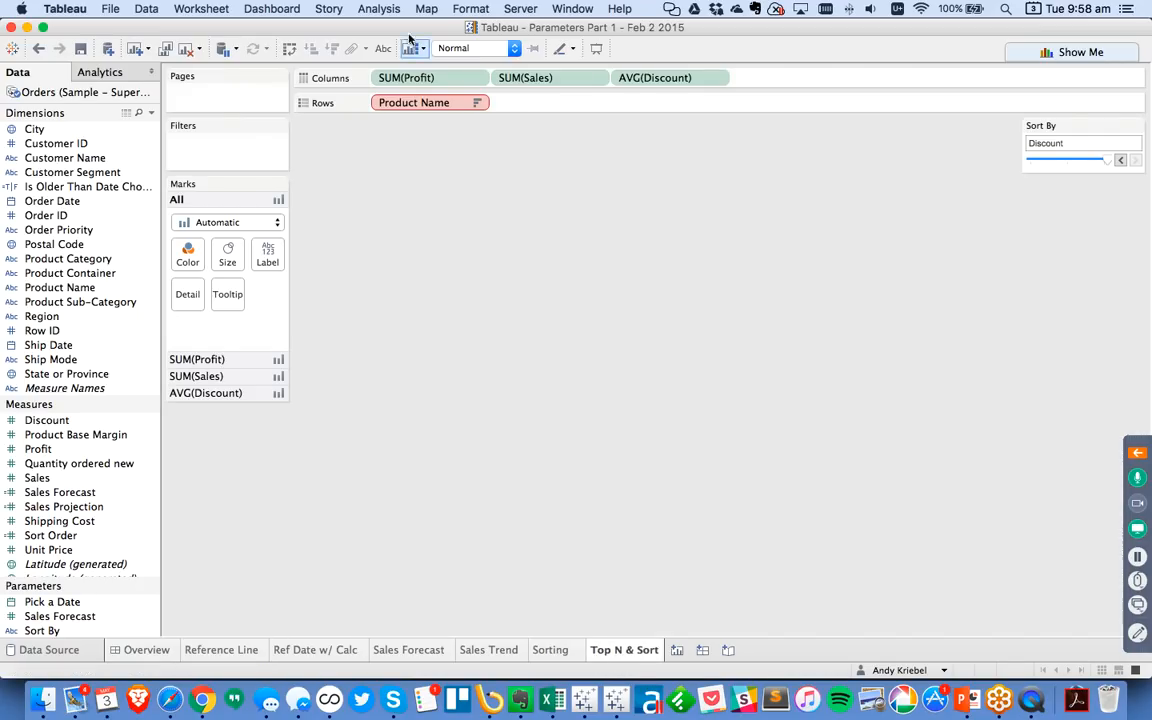
Sort Product Name in descending order by the Sort Order field
left_click(477, 104)
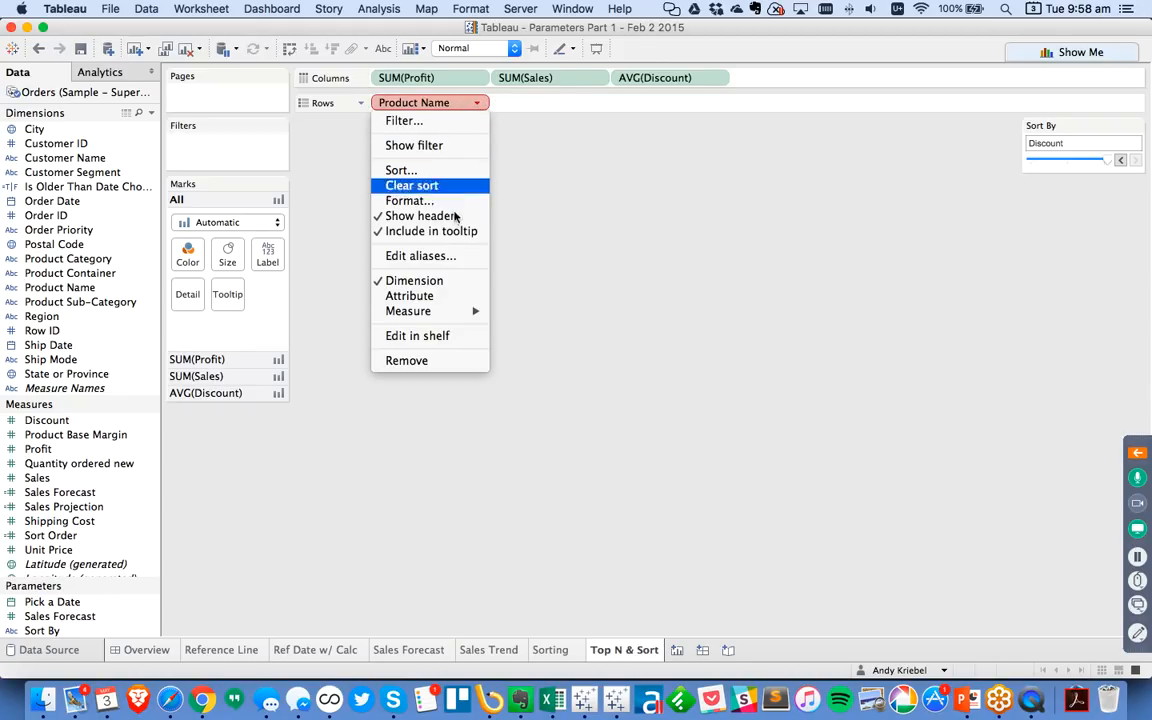
left_click(430, 171)
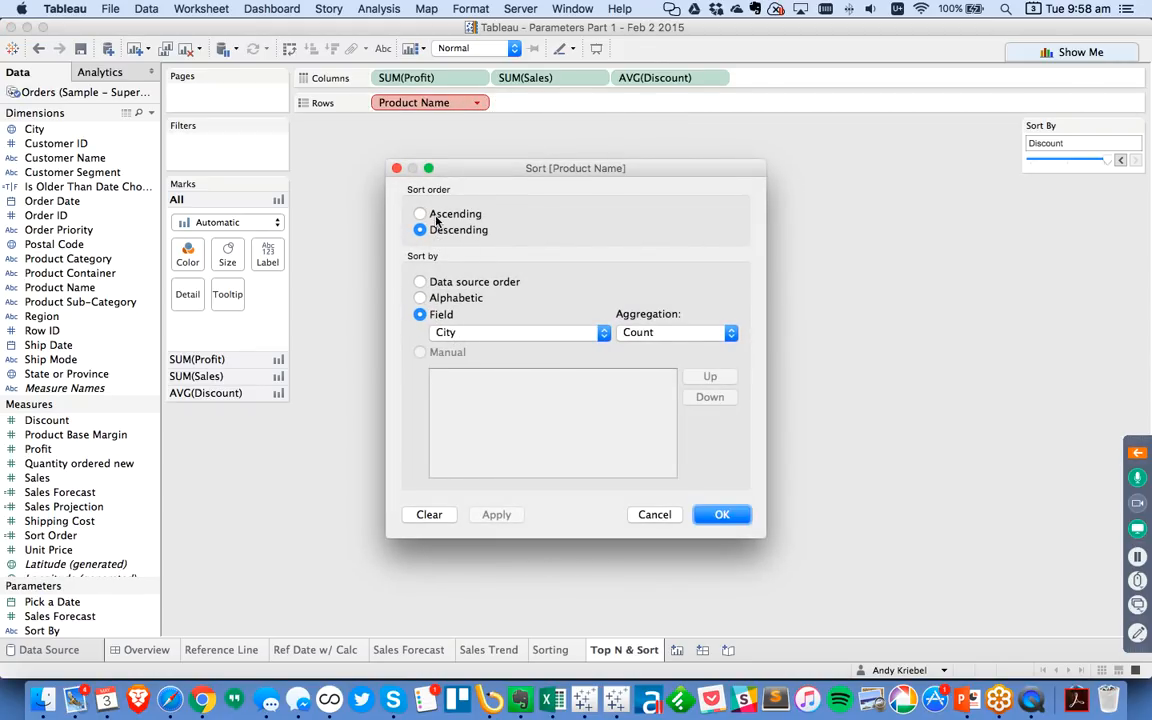
left_click(440, 214)
left_click(437, 230)
left_click(445, 332)
scroll(493, 600, "down", 3)
left_click(470, 632)
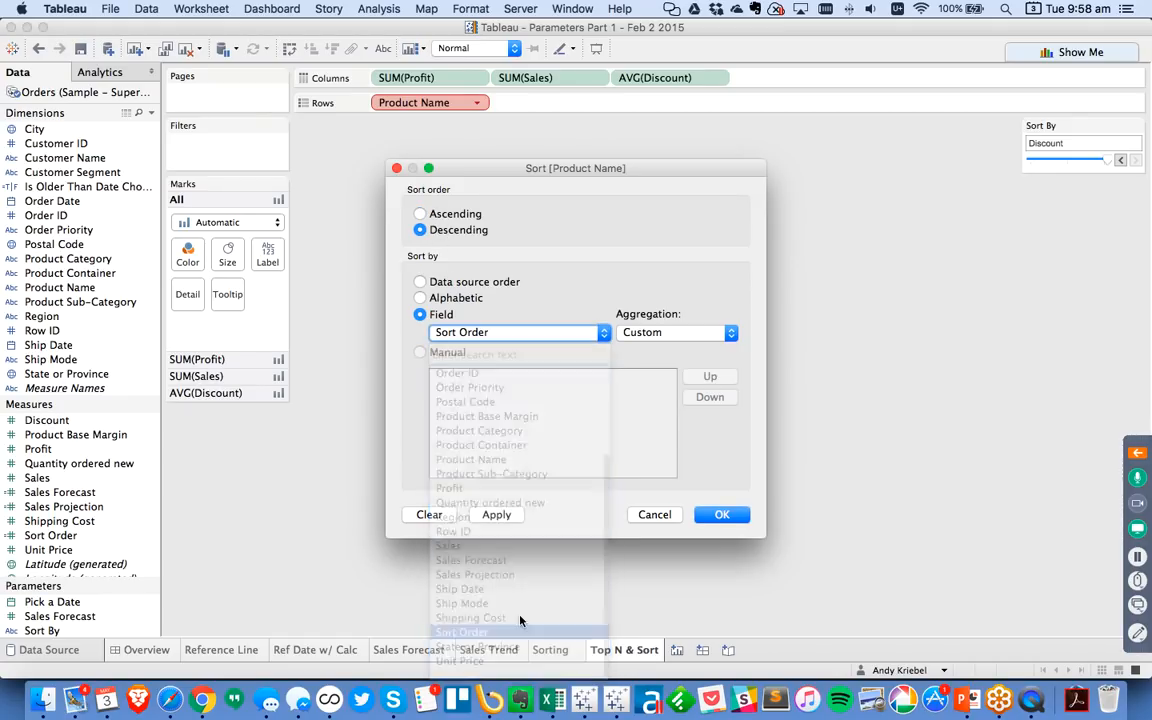
left_click(720, 514)
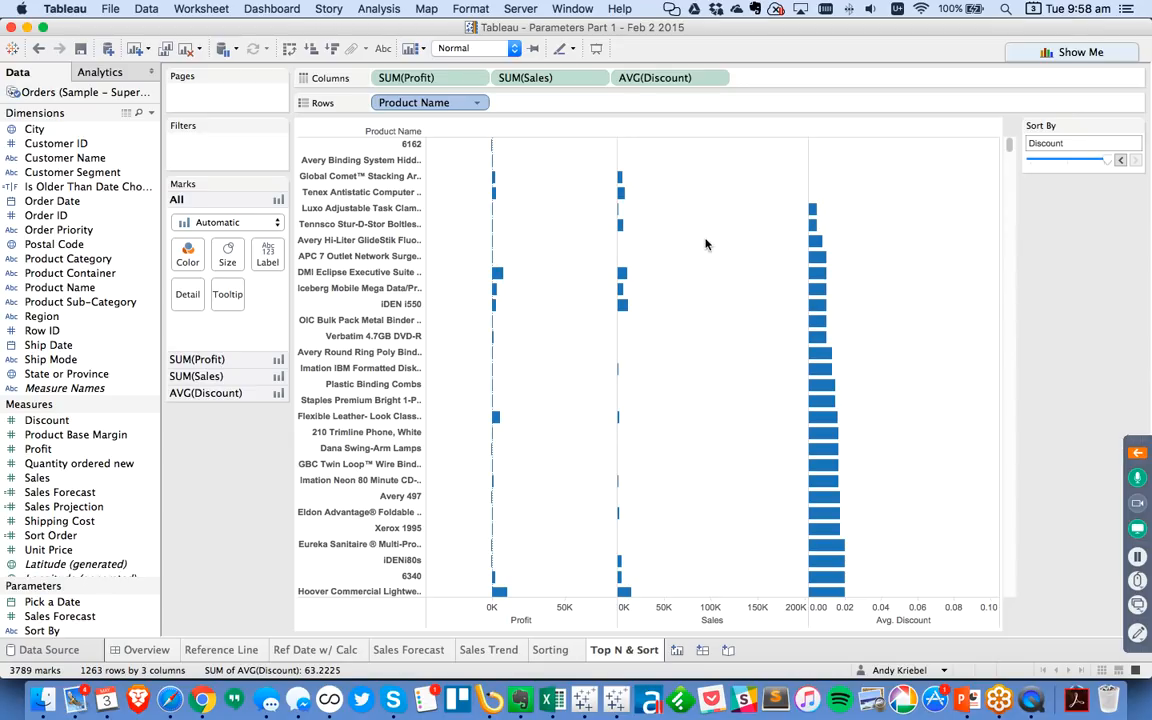
Set Sort By to Profit and display its parameter control as a single value list
left_click(1121, 161)
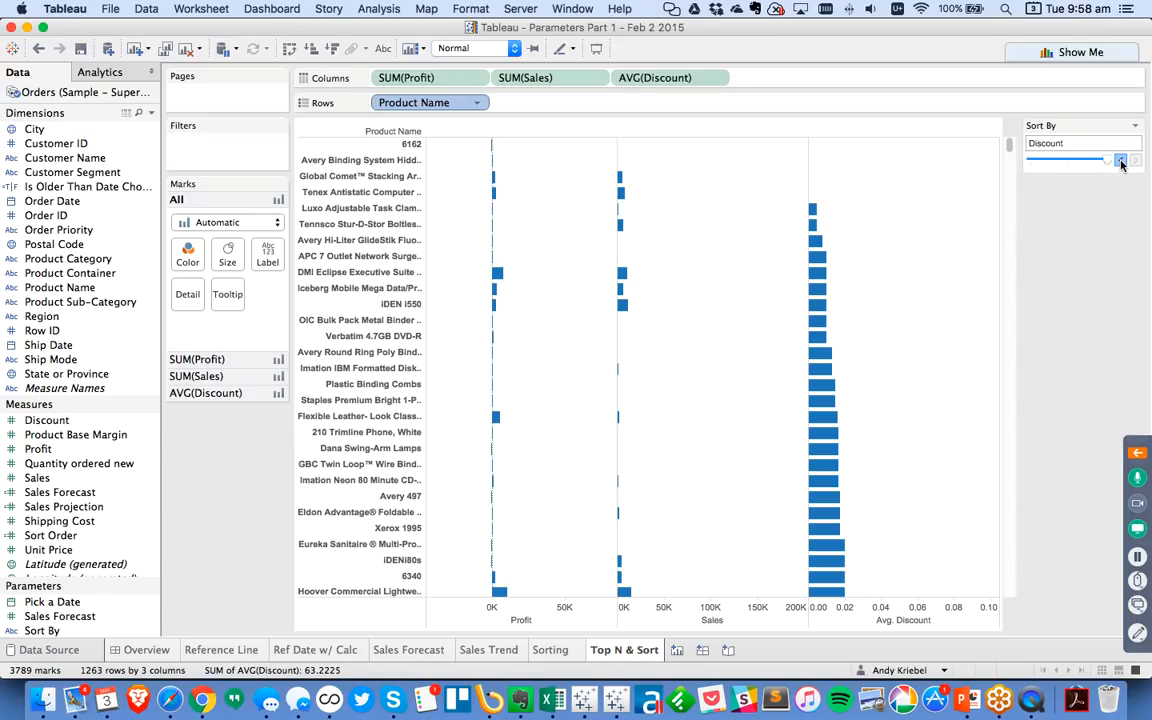
left_click(1134, 126)
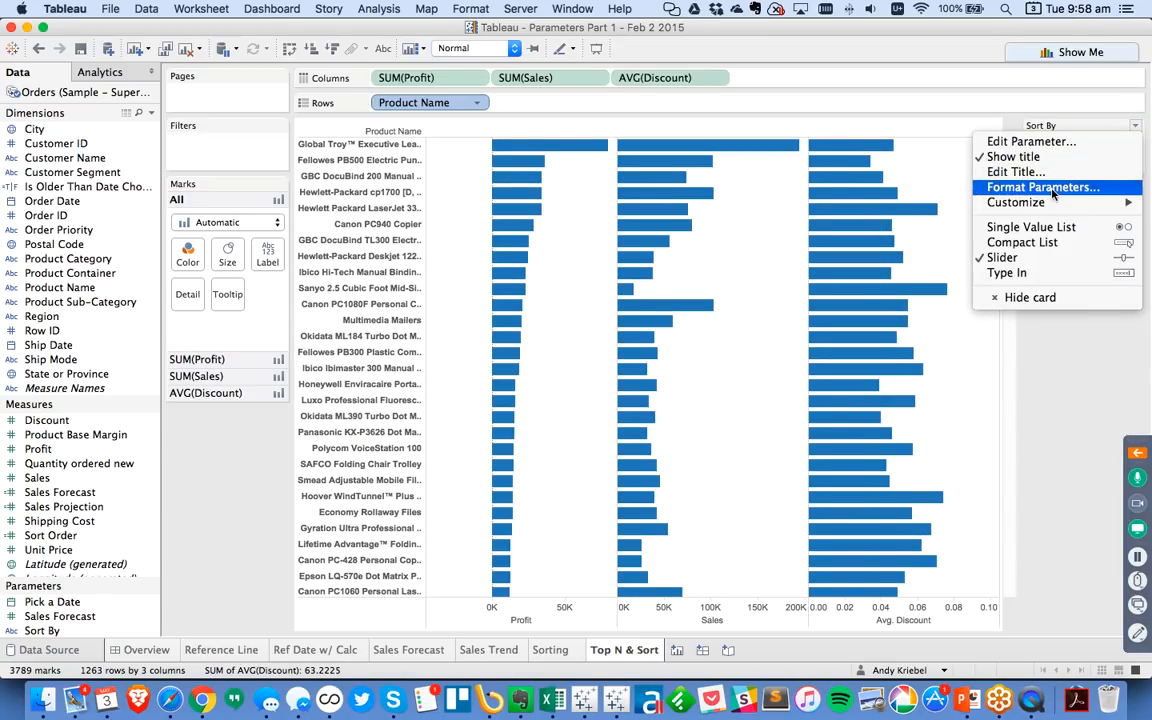
left_click(1050, 243)
left_click(1137, 127)
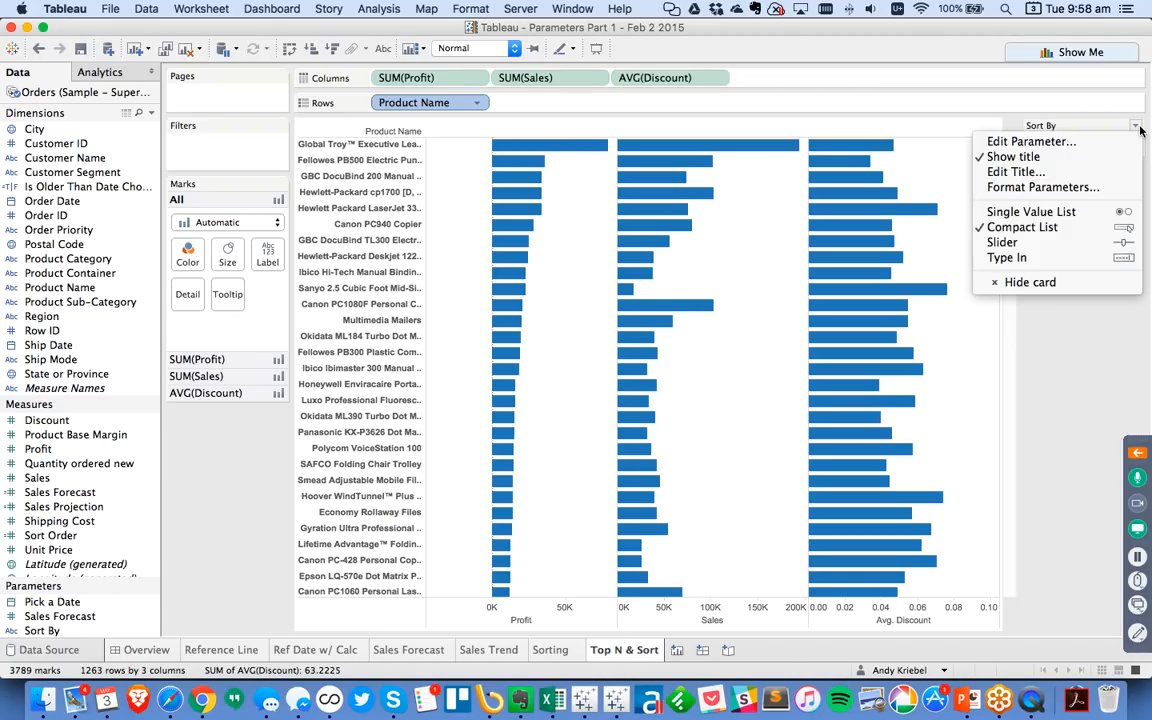
left_click(1042, 212)
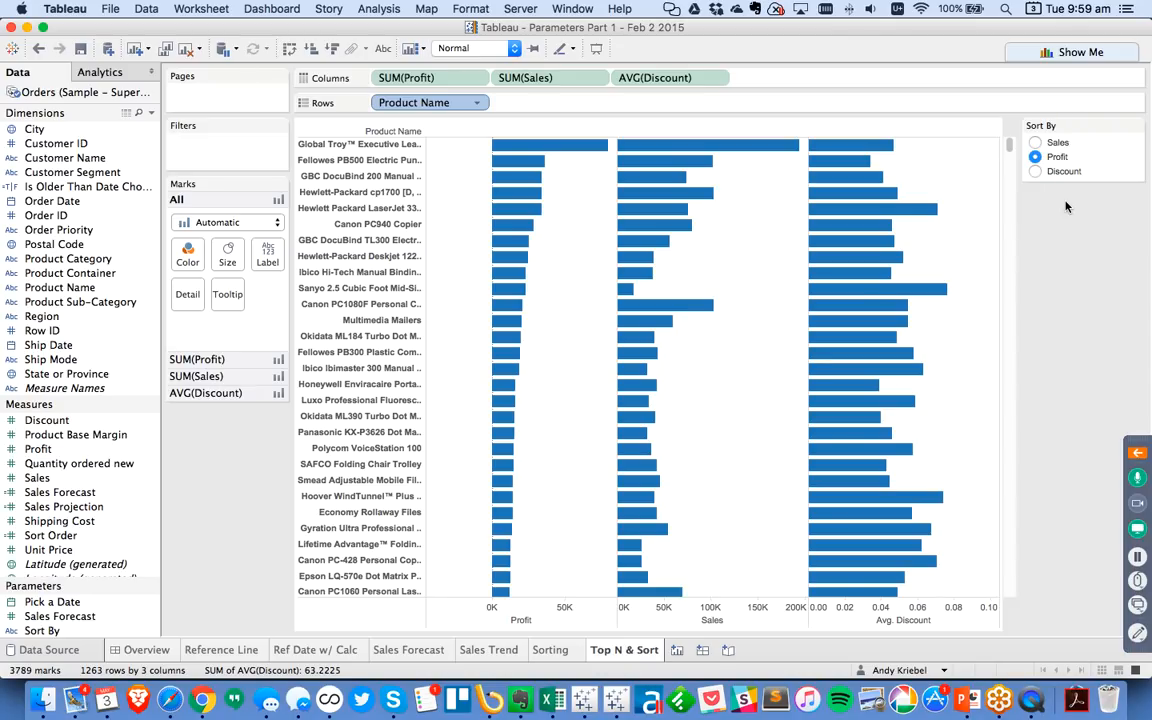
Set up a Product Name filter that uses all values and keeps the top items by the Sort Order field
left_click(478, 104)
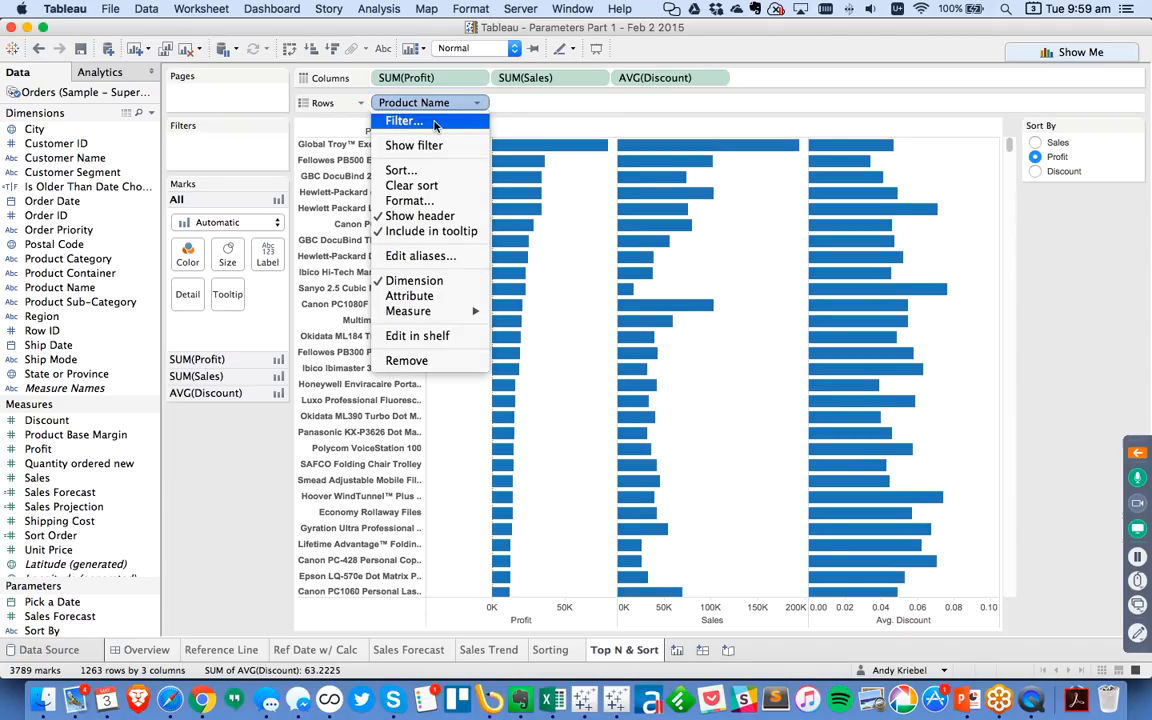
left_click(435, 122)
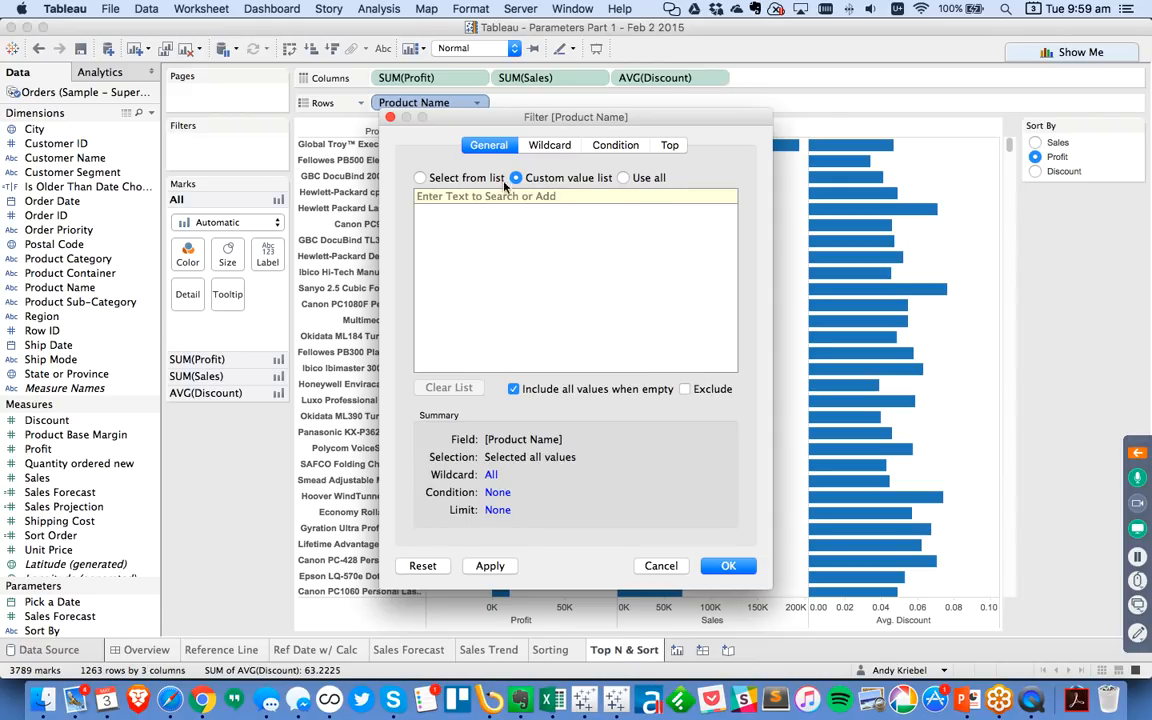
left_click(624, 177)
left_click(672, 147)
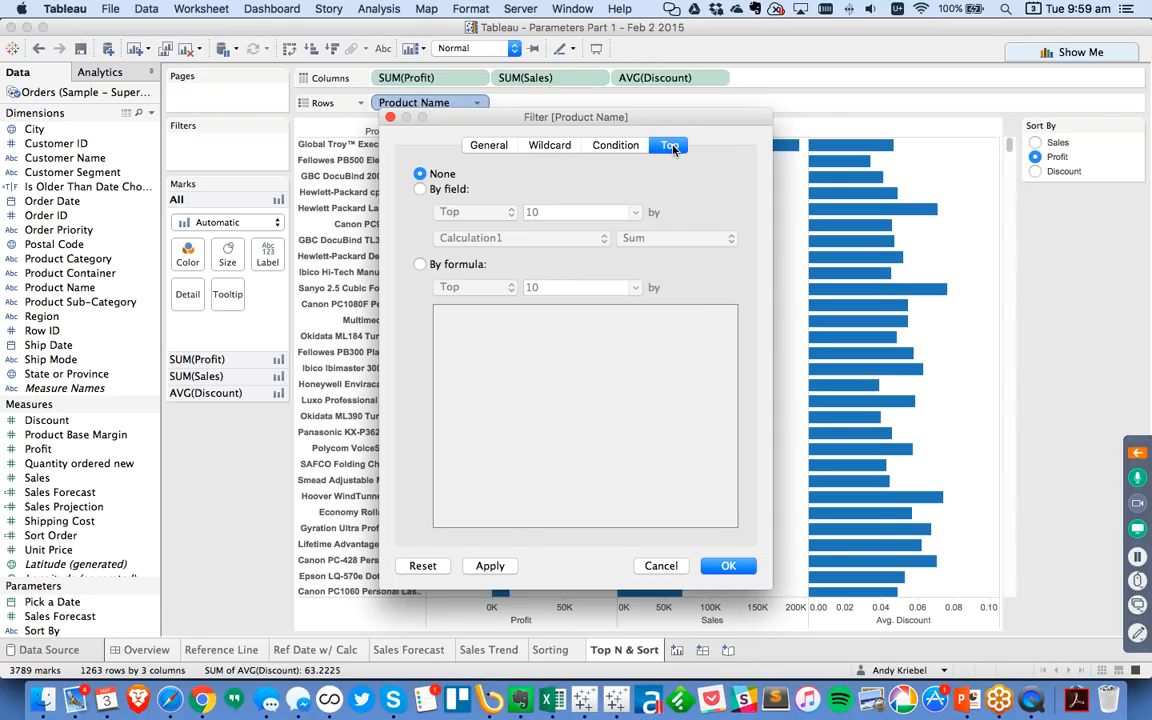
left_click(421, 189)
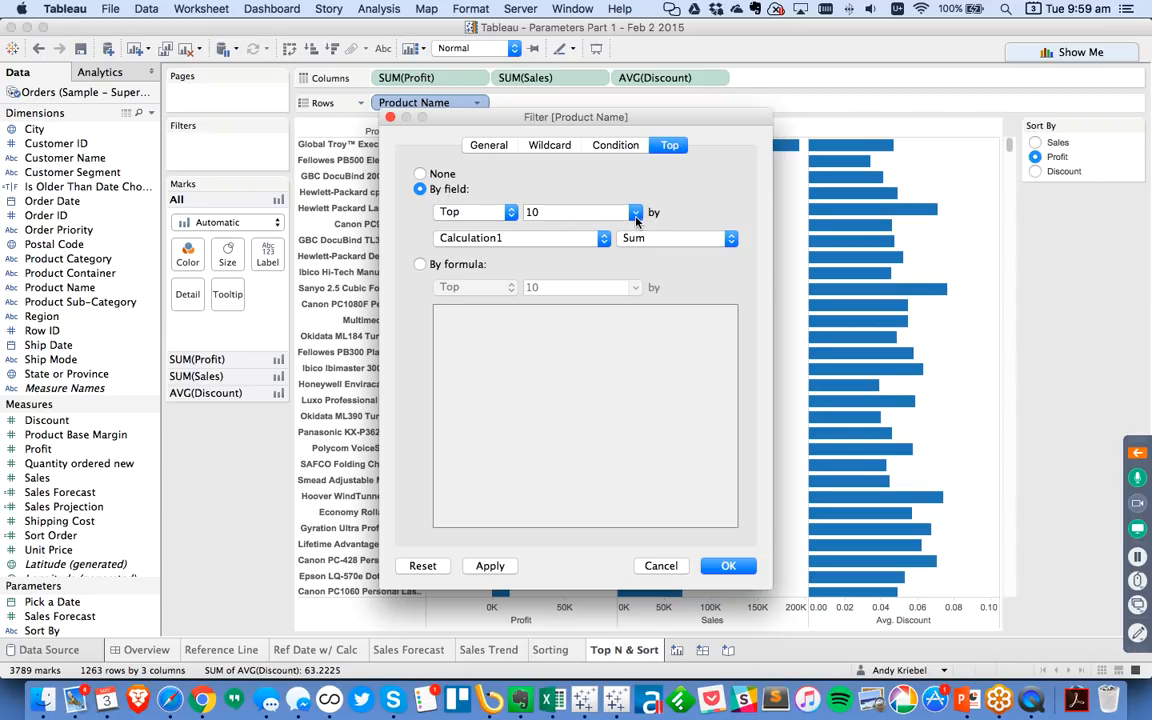
left_click(495, 236)
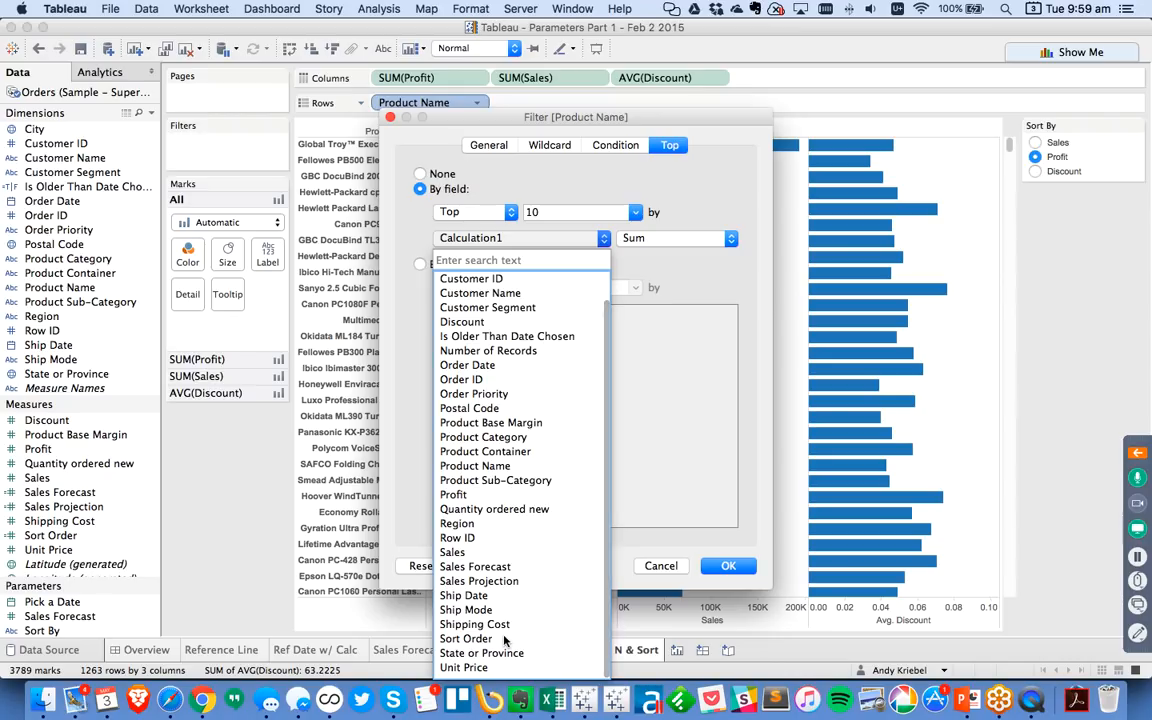
left_click(468, 638)
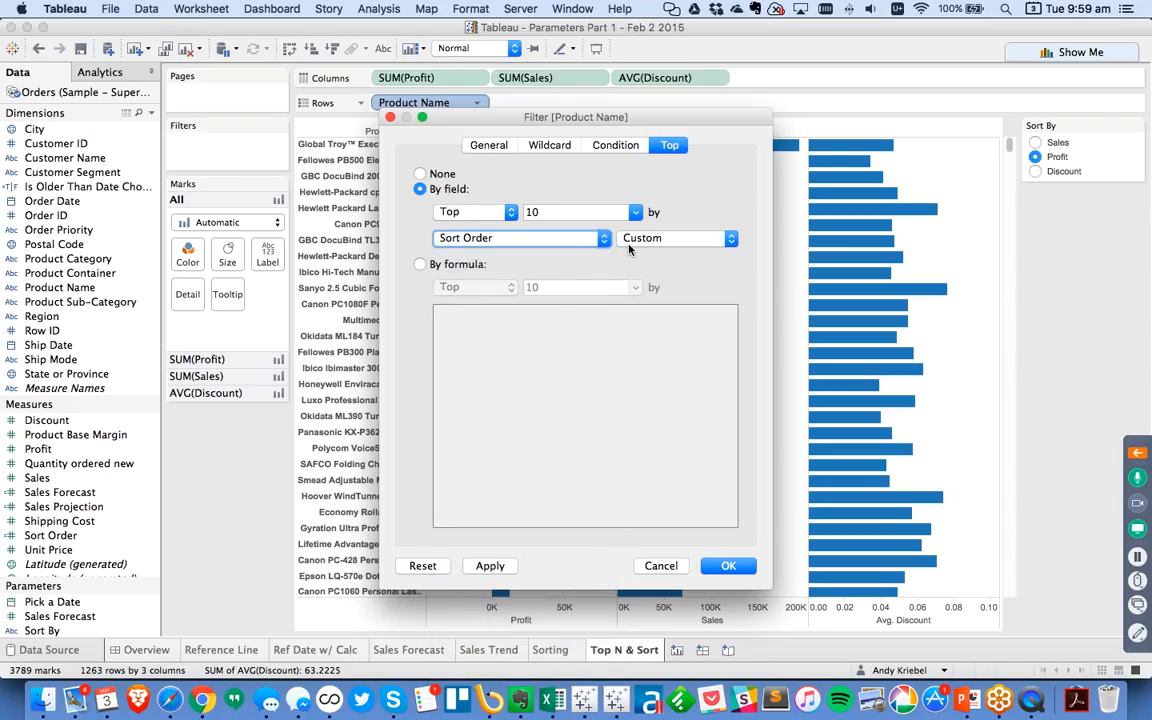
Create a parameter named Top N for the filter's item count, ranging from 5 to 100, and apply the filter
left_click(636, 213)
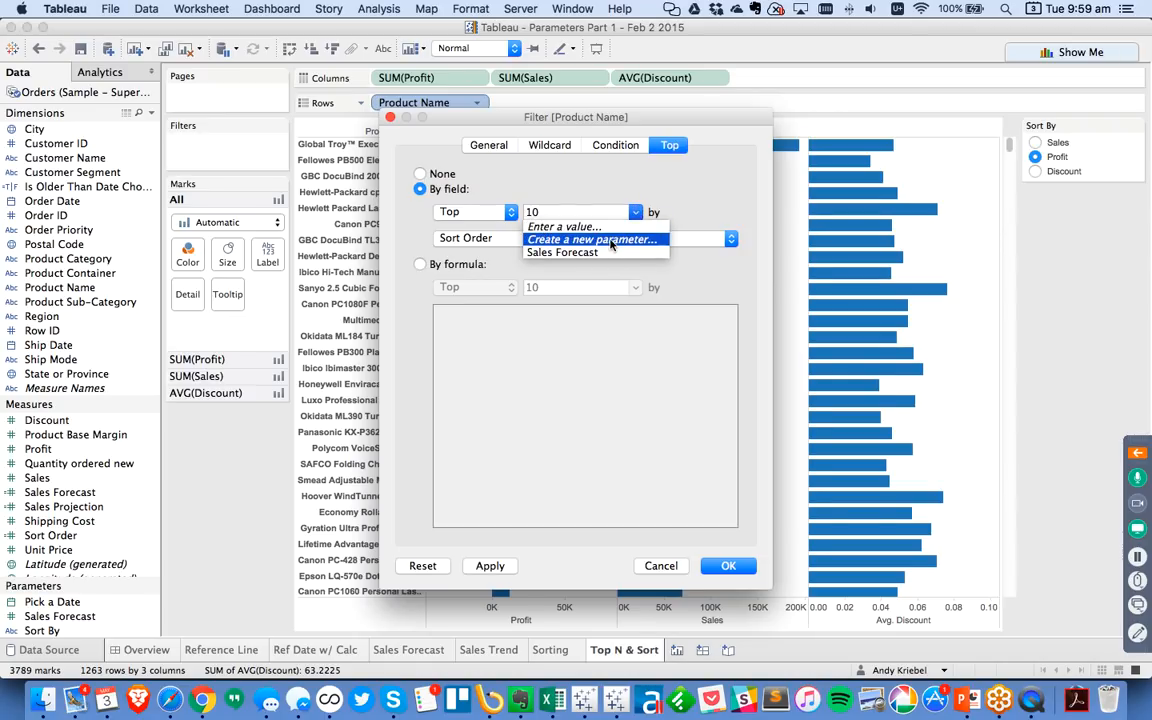
left_click(611, 241)
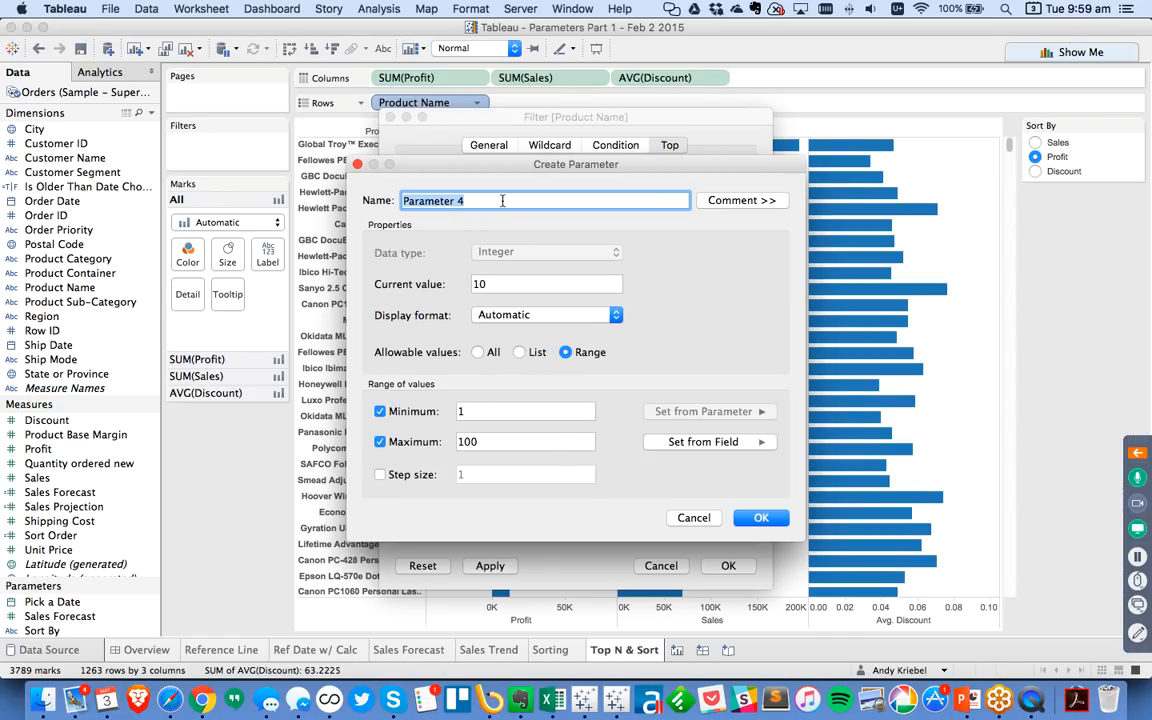
type("Top N")
left_click(493, 284)
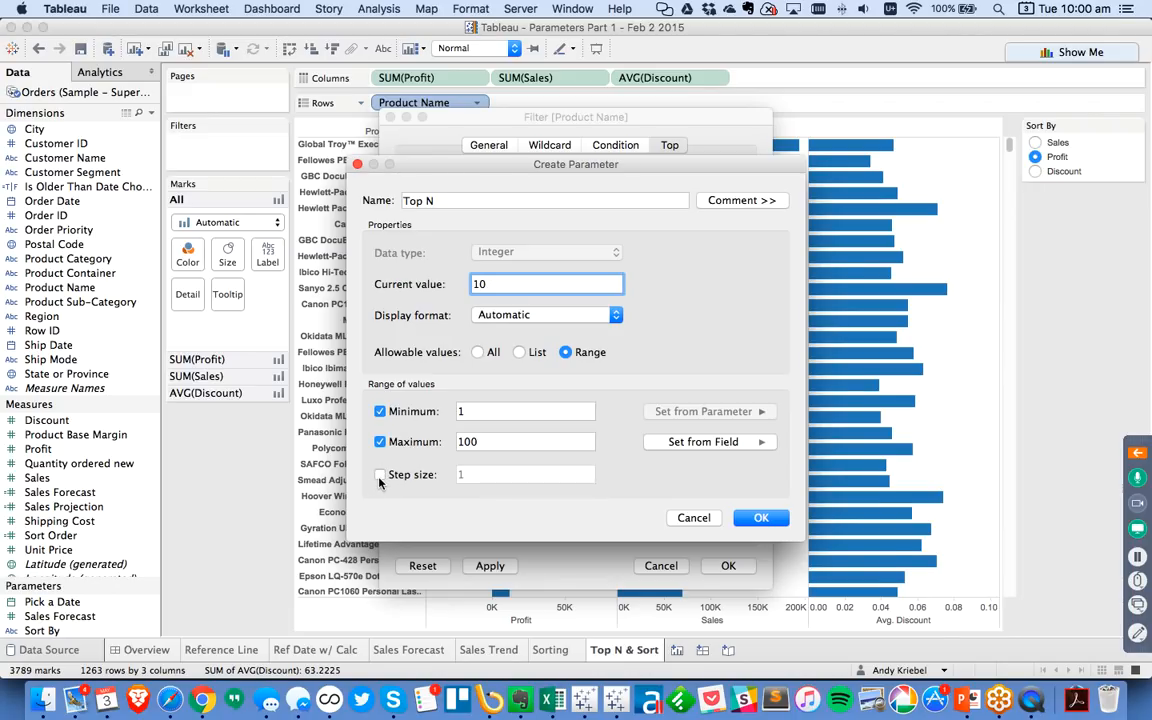
left_click(495, 413)
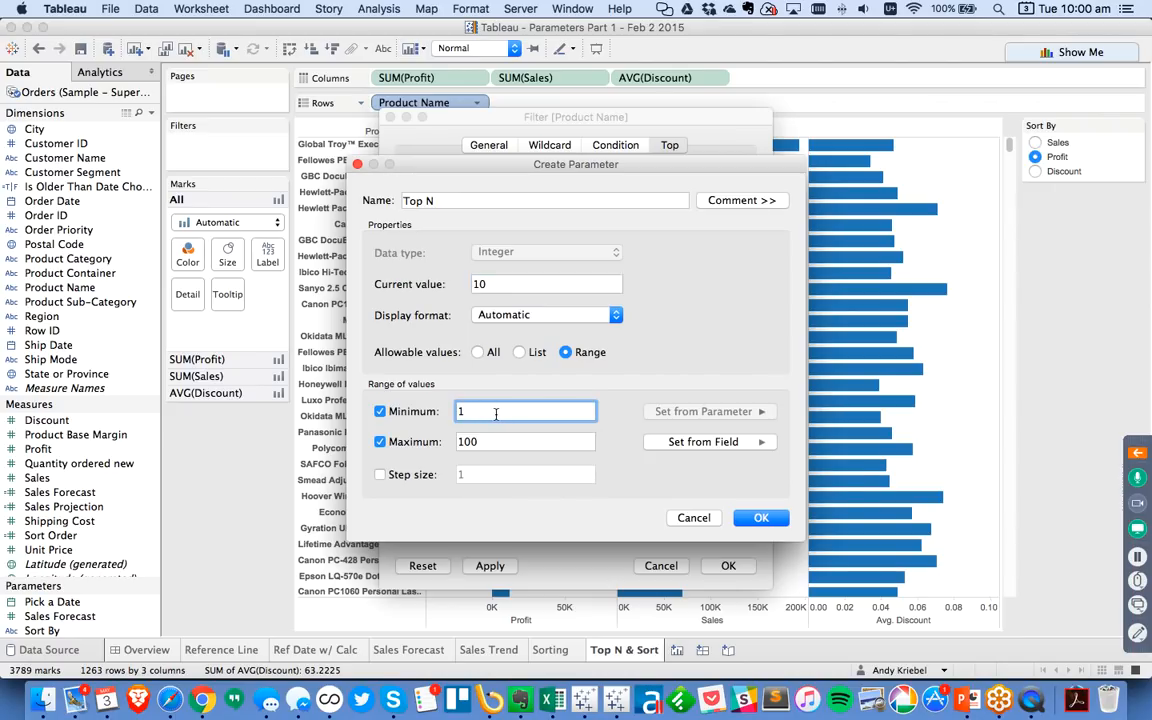
key("BackSpace")
type("5")
left_click(496, 443)
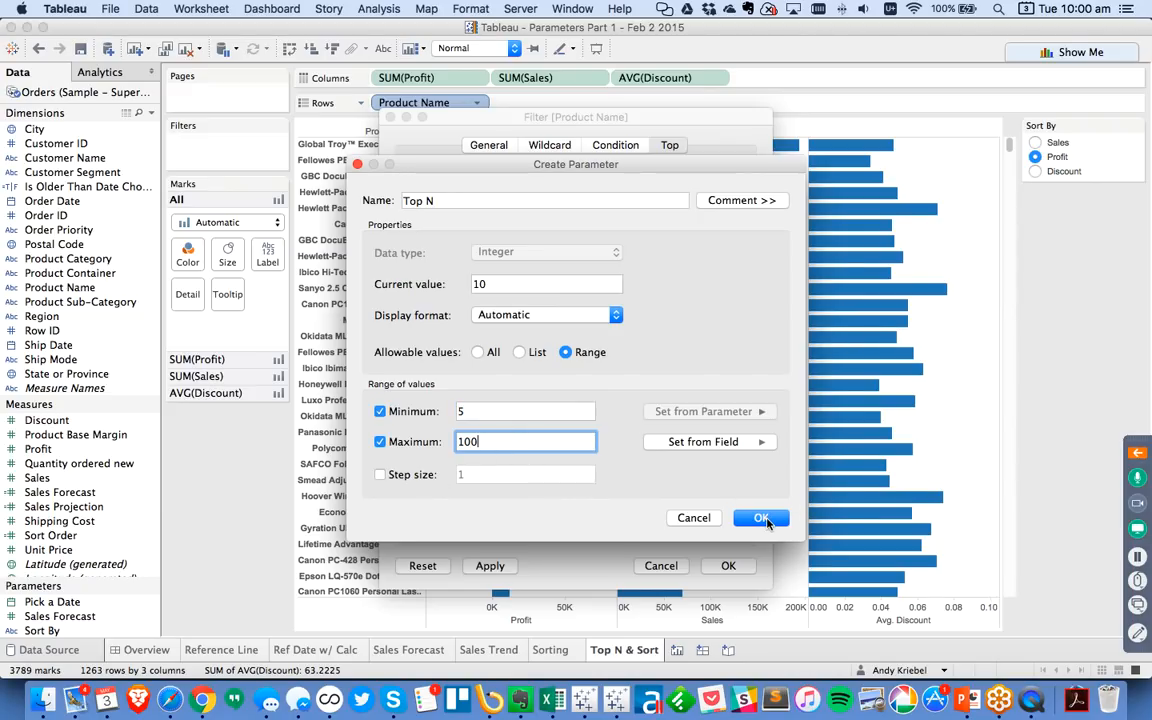
left_click(762, 518)
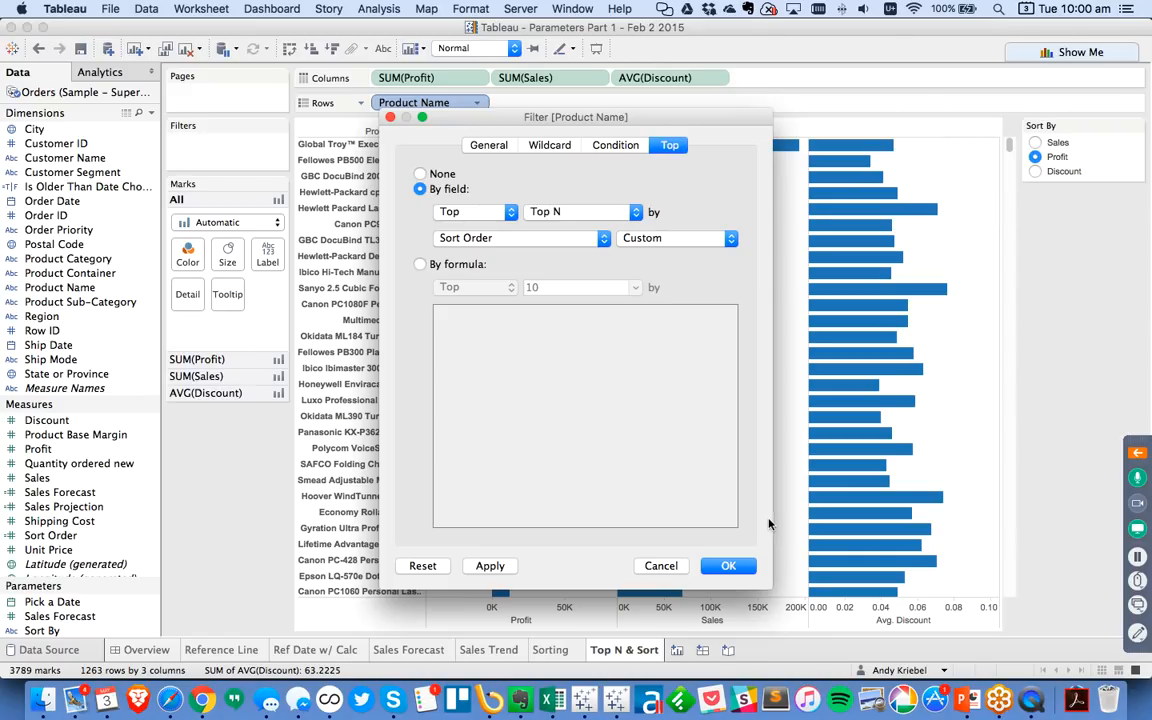
left_click(737, 568)
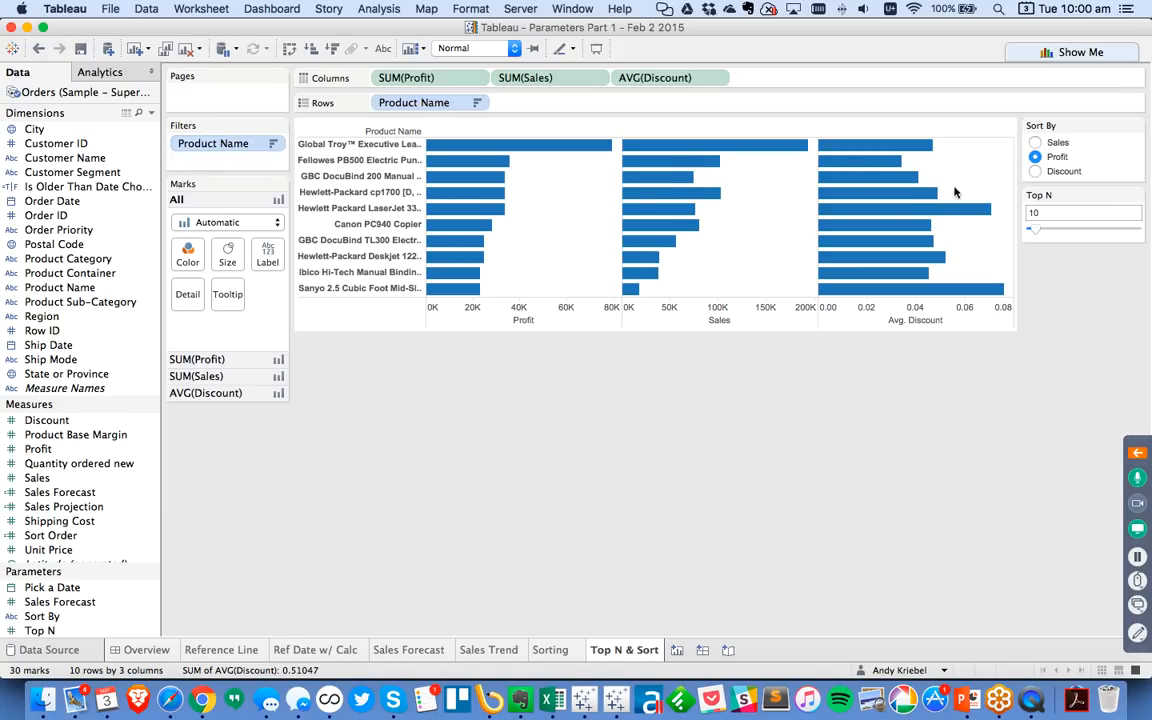
Raise Top N to 18 and move SUM(Sales) ahead of SUM(Profit) on Columns
mouse_move(1038, 230)
left_mouse_down()
mouse_move(1066, 231)
mouse_move(1045, 229)
left_mouse_up()
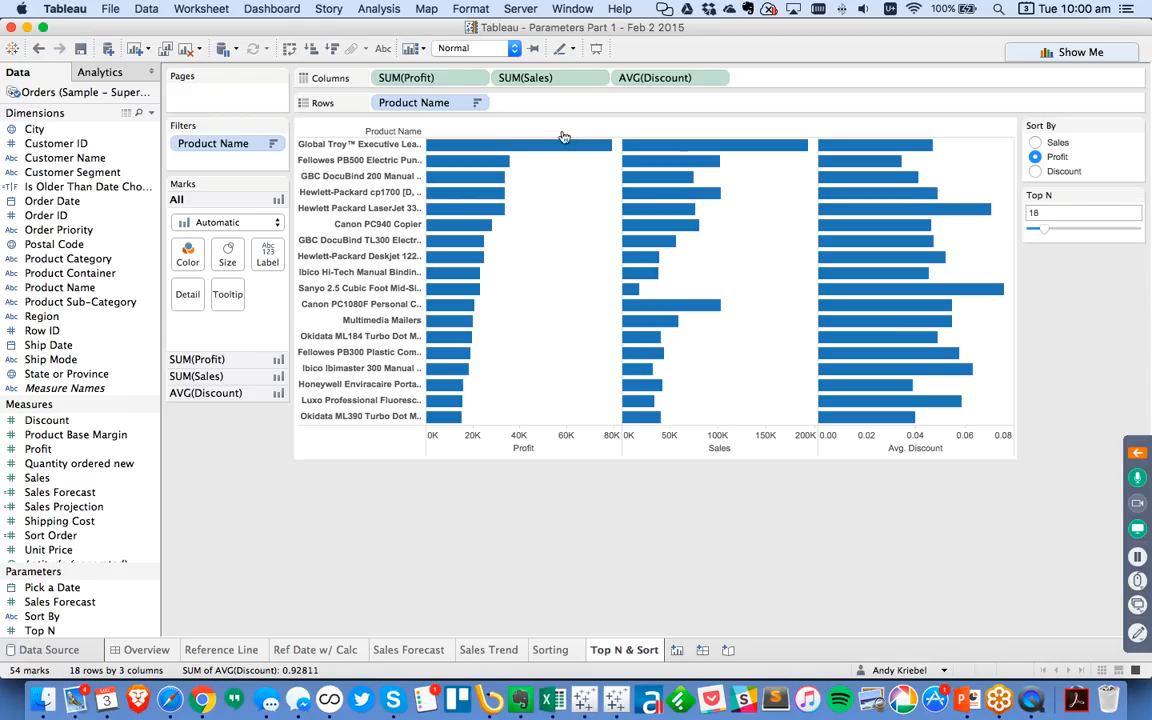
left_click_drag(510, 78, 405, 80)
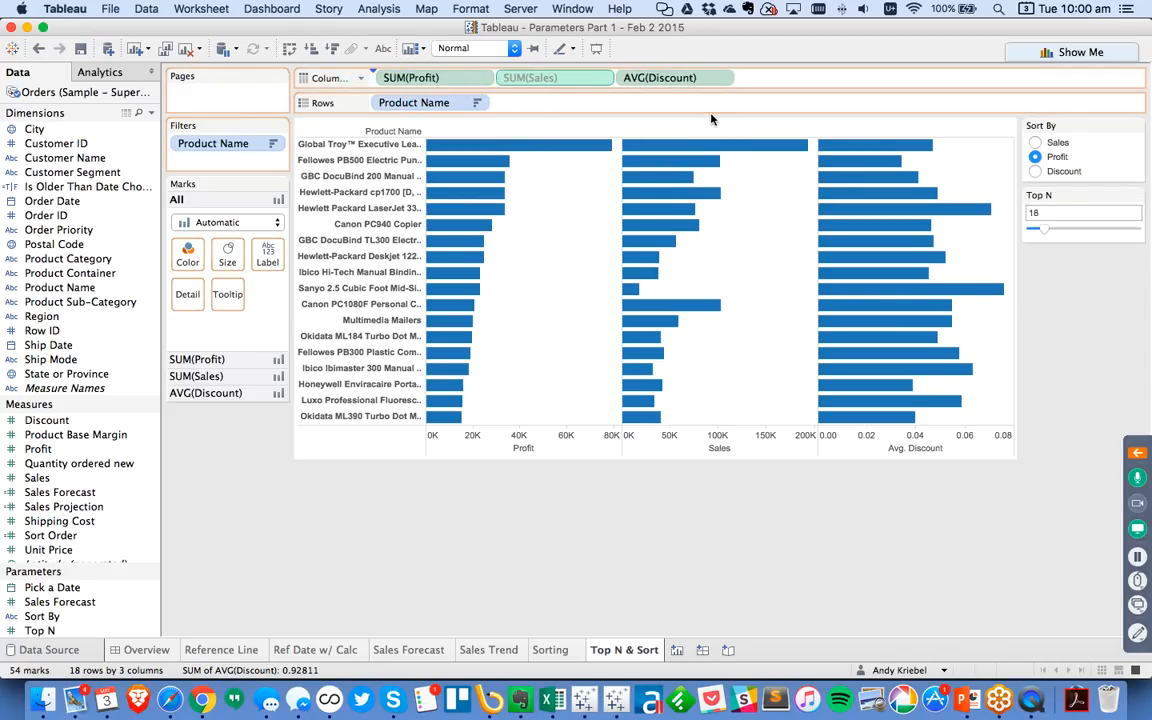
Test both parameters by setting Sort By to Sales, Top N to 19, and finally Sort By to Discount
left_click(1035, 143)
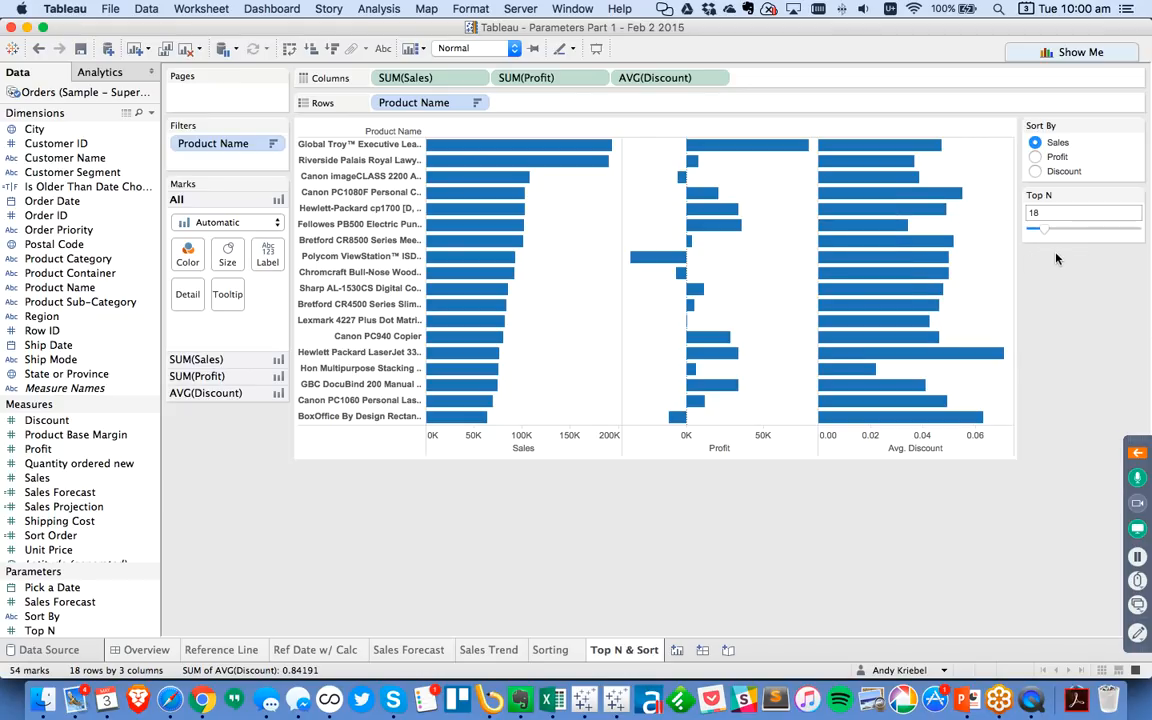
mouse_move(1043, 229)
left_mouse_down()
mouse_move(1060, 233)
mouse_move(1047, 233)
left_mouse_up()
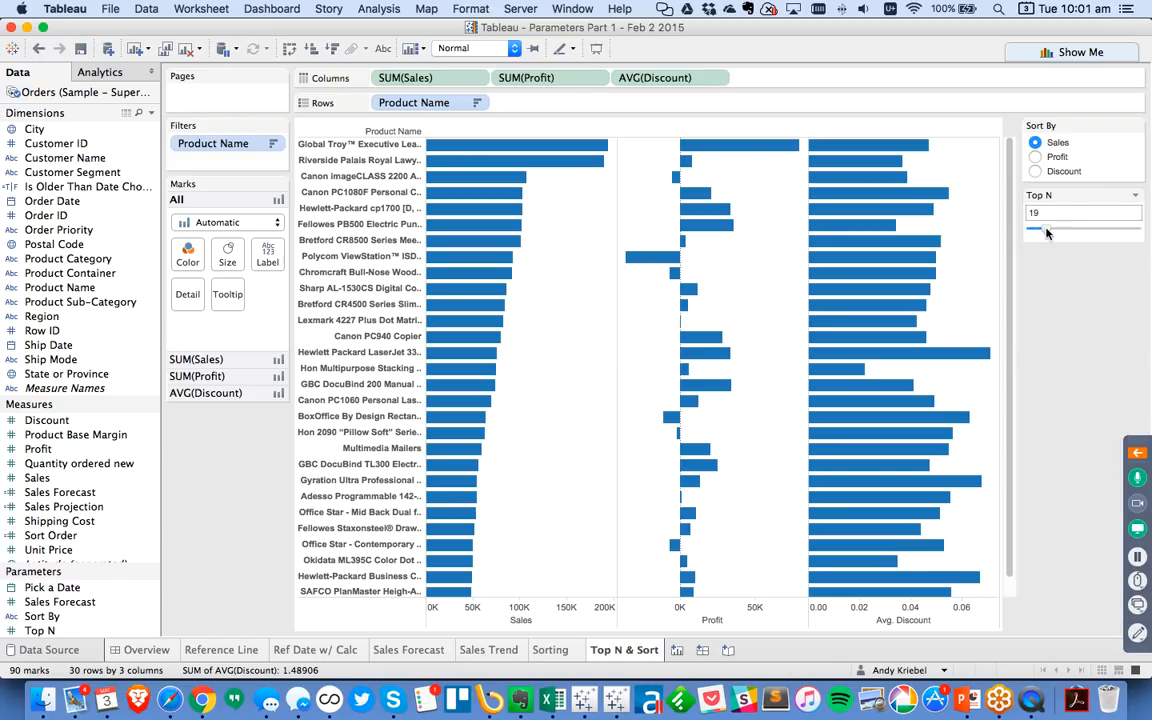
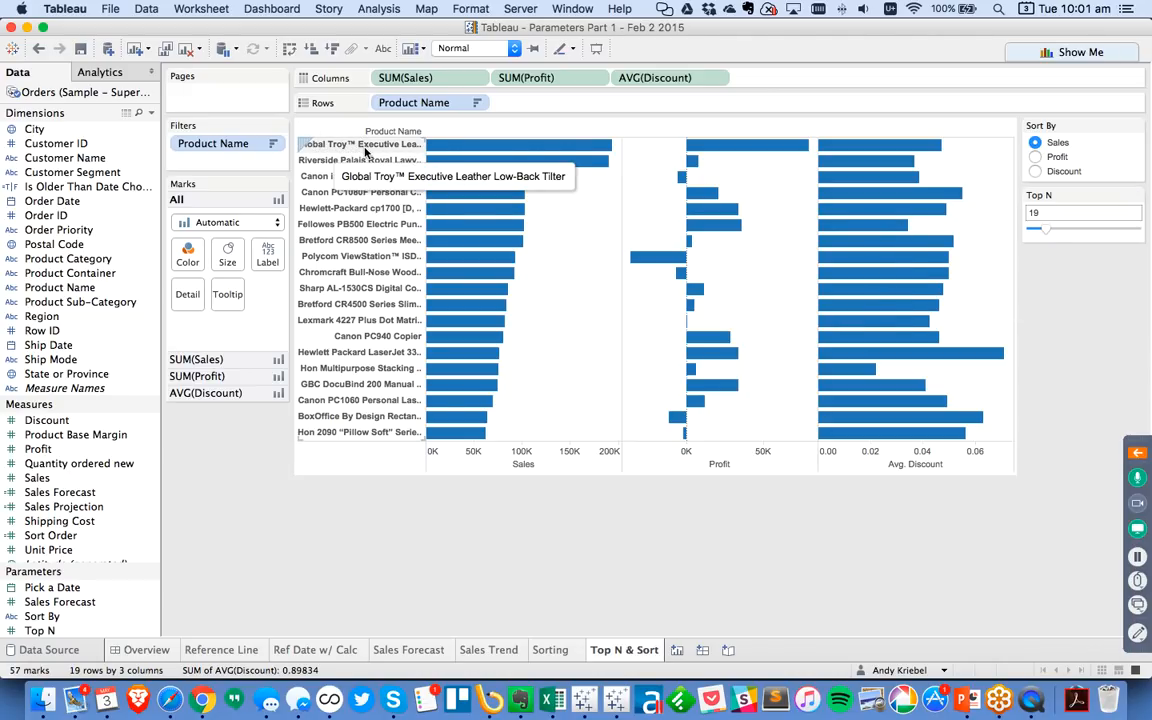
left_click(1035, 172)
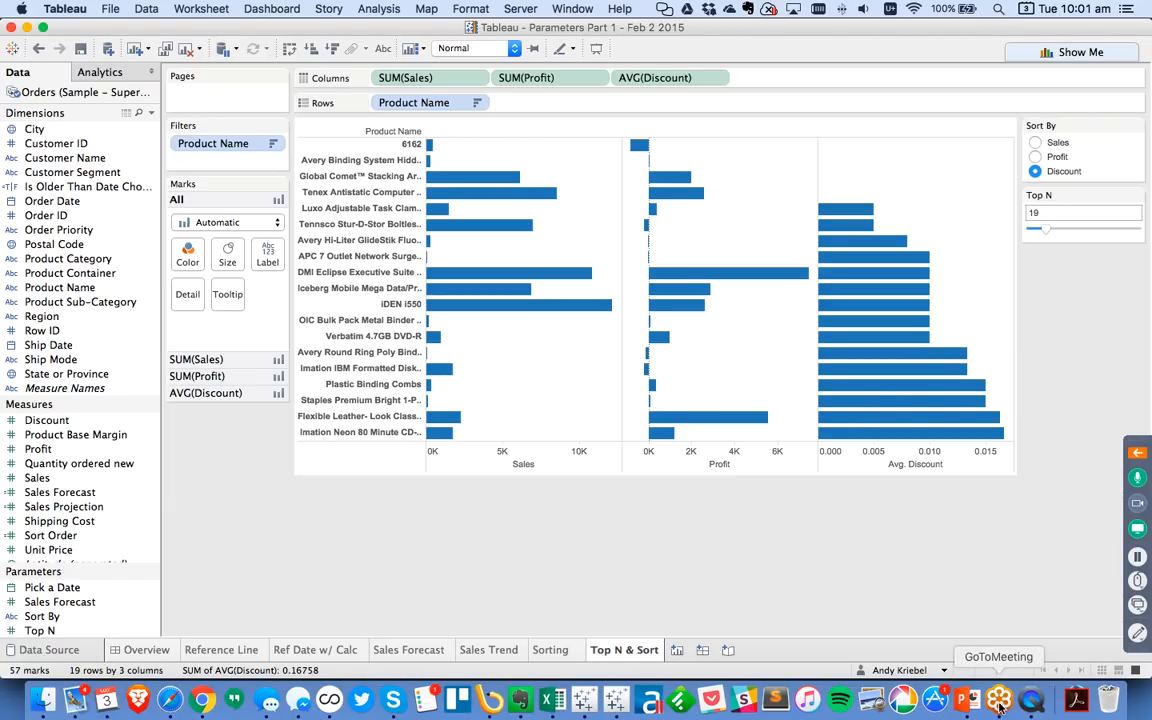
Switch to the Parameters presentation in PowerPoint and look through the exercise slides up to Exercise 7: Dynamic Dimension
left_click(968, 703)
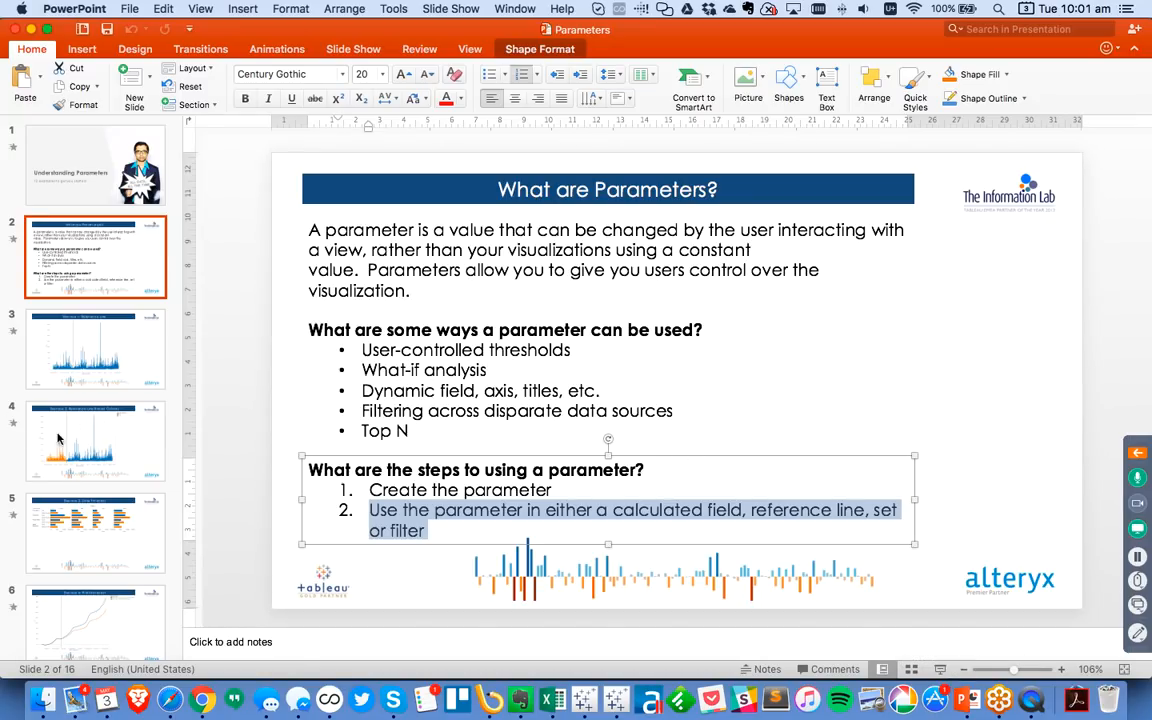
left_click(84, 347)
key("Down")
key("Down")
key("Down")
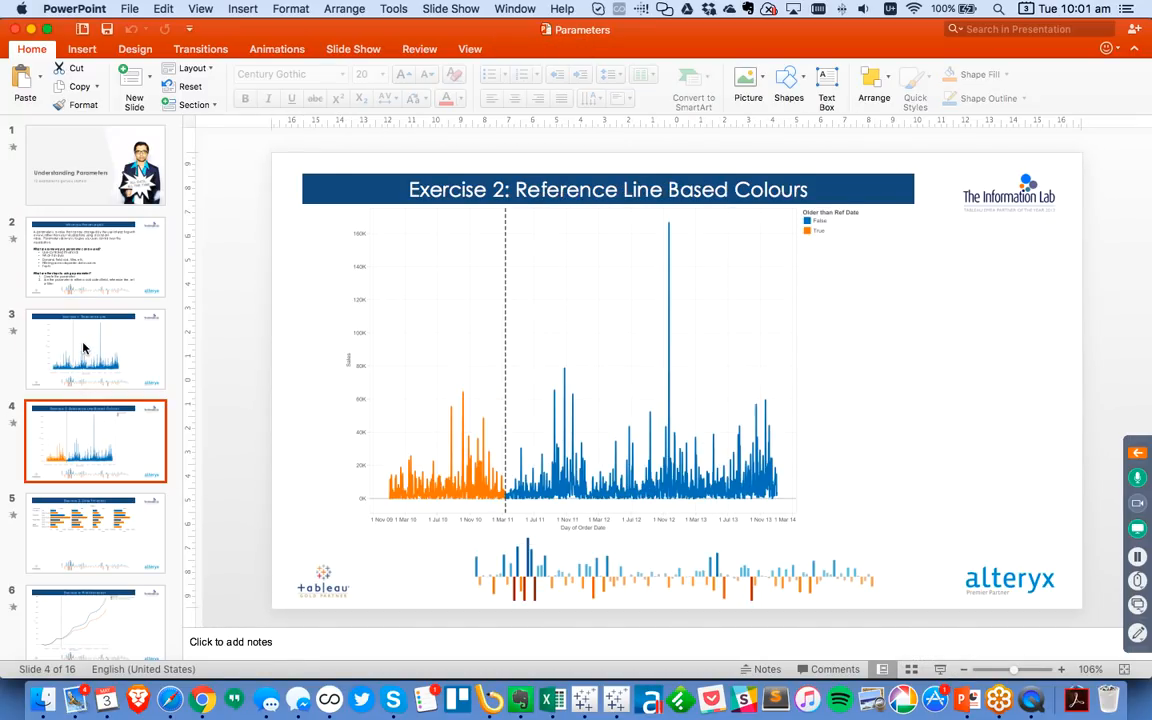
key("Down")
key("Down")
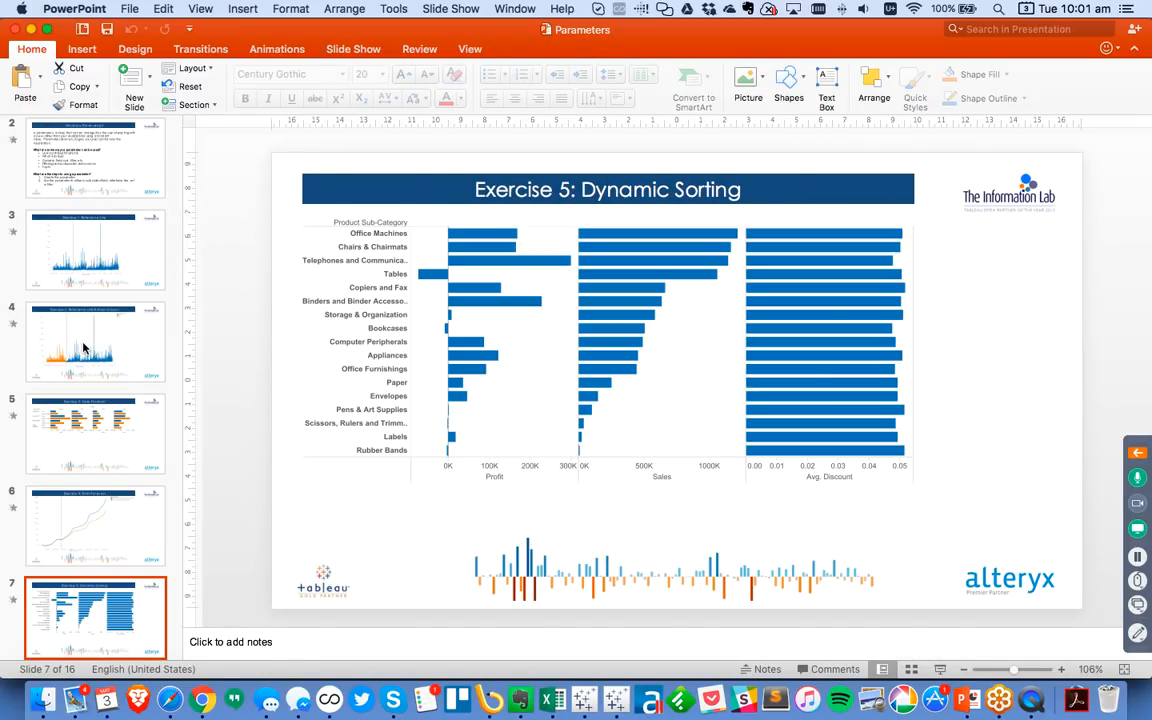
key("Down")
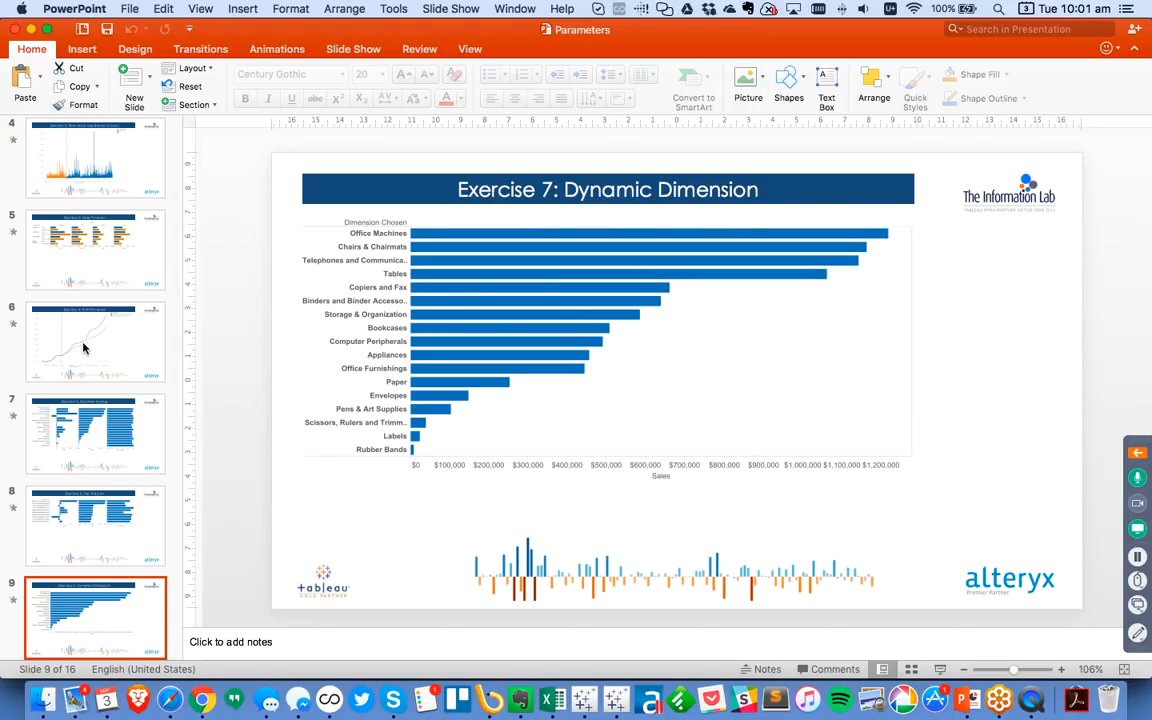
Return to Tableau and build a new worksheet with Sales on Columns and Product Sub-Category on Rows
key("super+Tab")
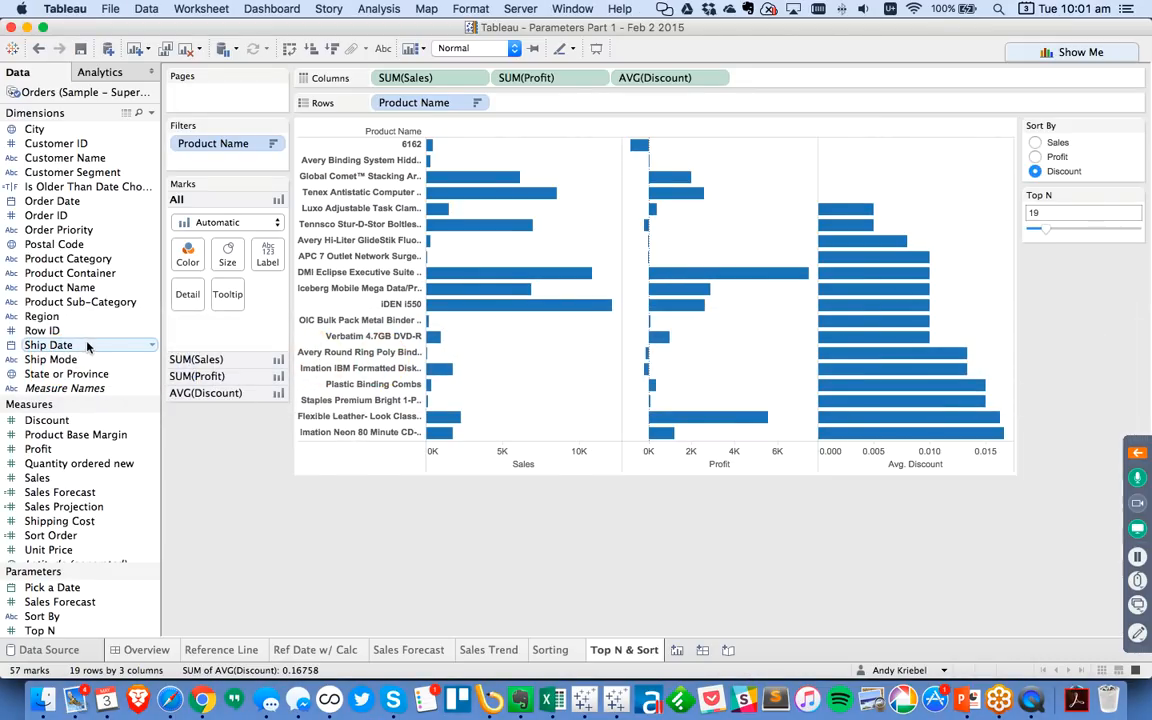
left_click(678, 650)
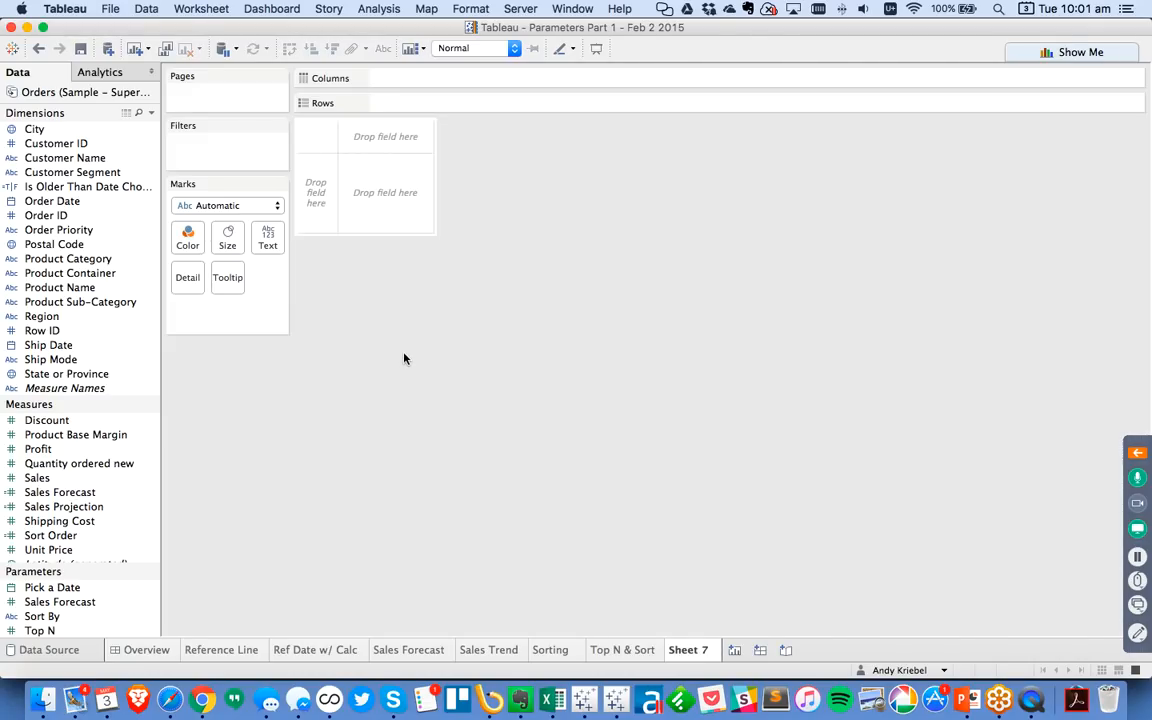
mouse_move(60, 478)
left_mouse_down()
mouse_move(483, 117)
mouse_move(497, 86)
left_mouse_up()
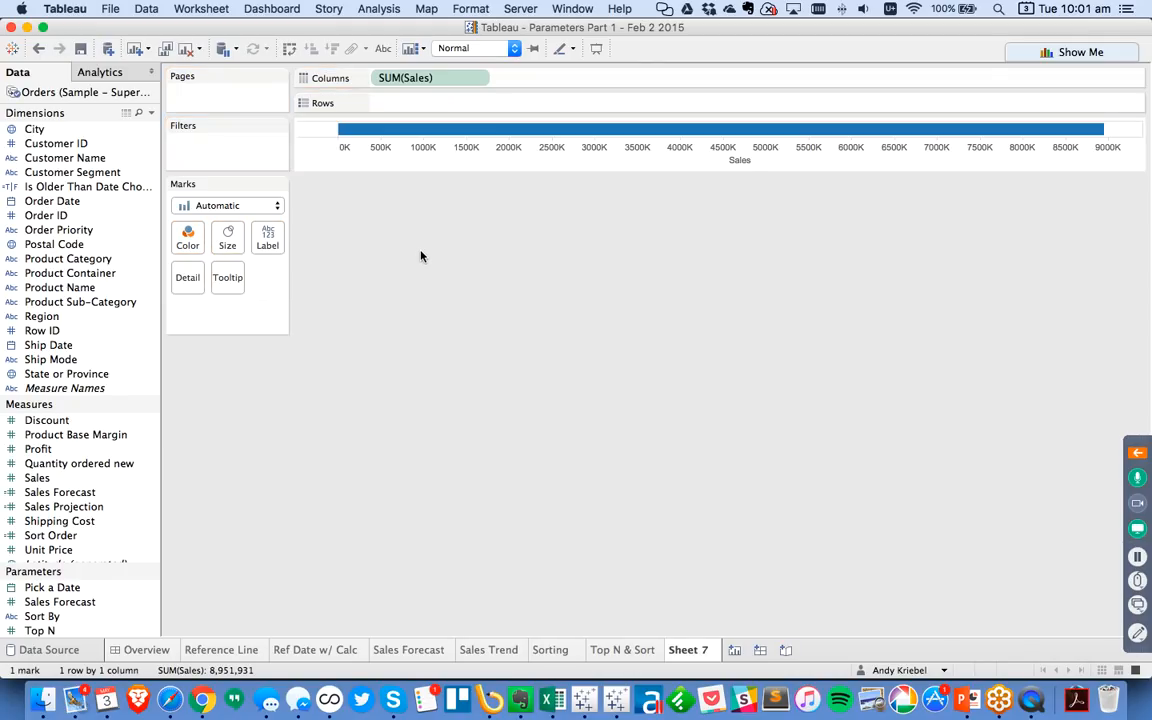
left_click_drag(140, 302, 421, 105)
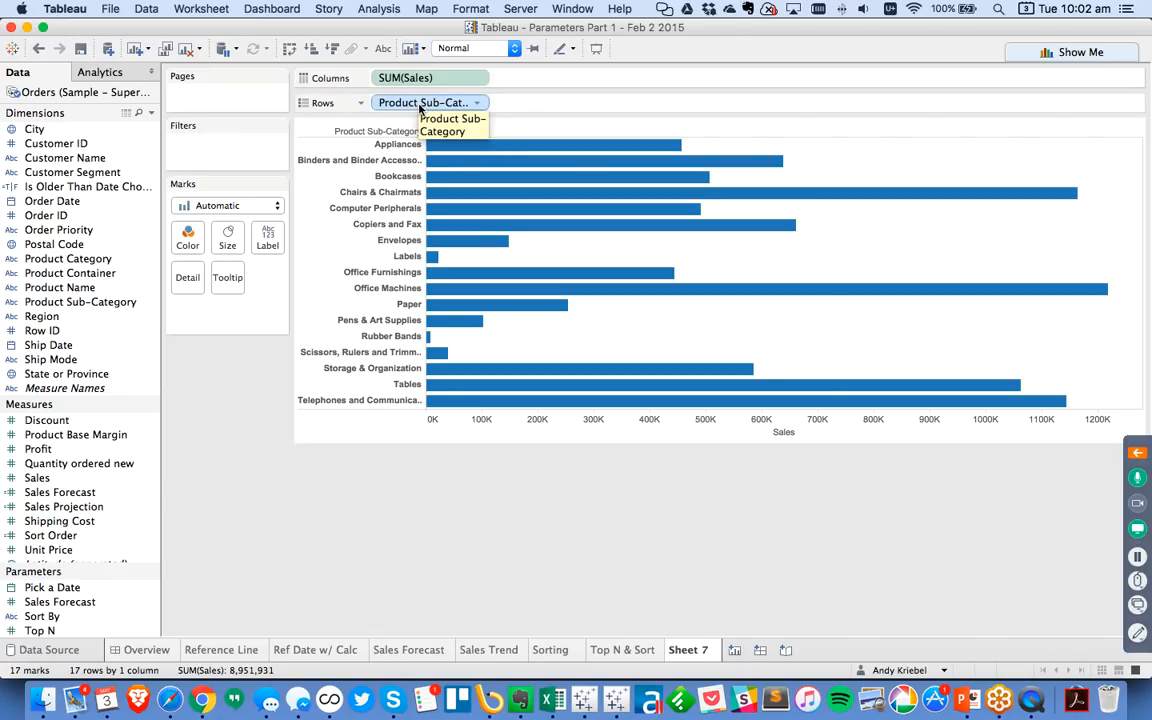
Replace Product Sub-Category on Rows with Product Container, and then with Order Priority
left_click(419, 104)
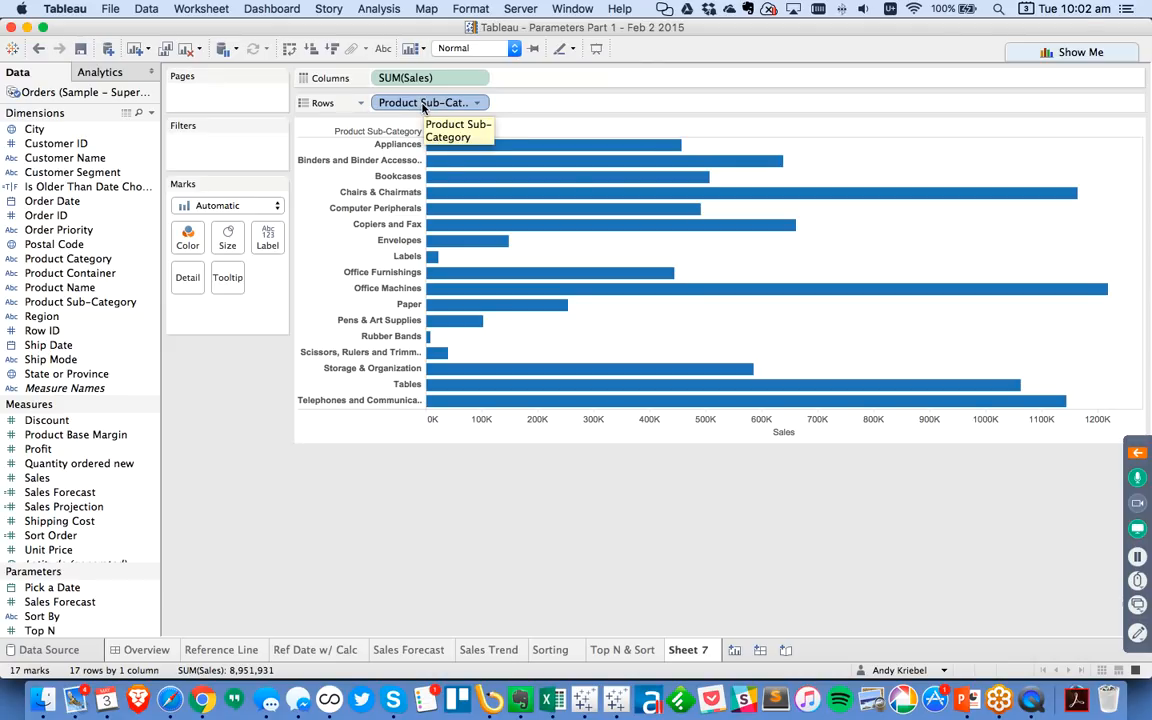
left_click_drag(130, 258, 444, 106)
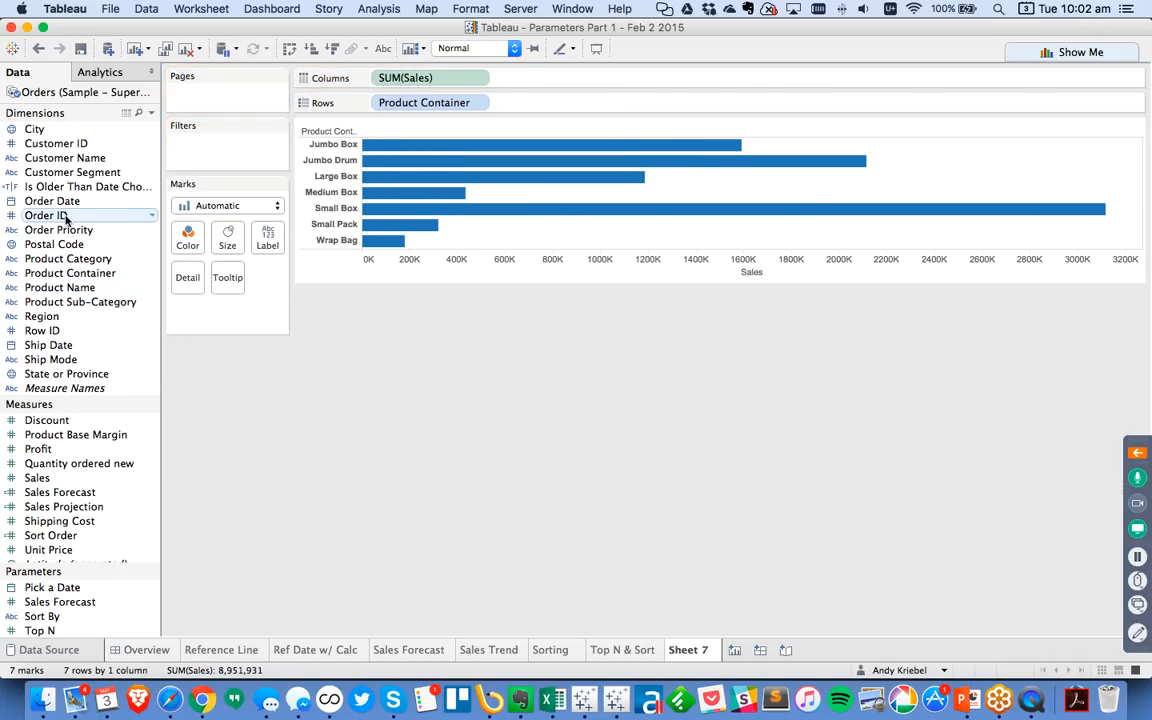
left_click_drag(60, 230, 427, 108)
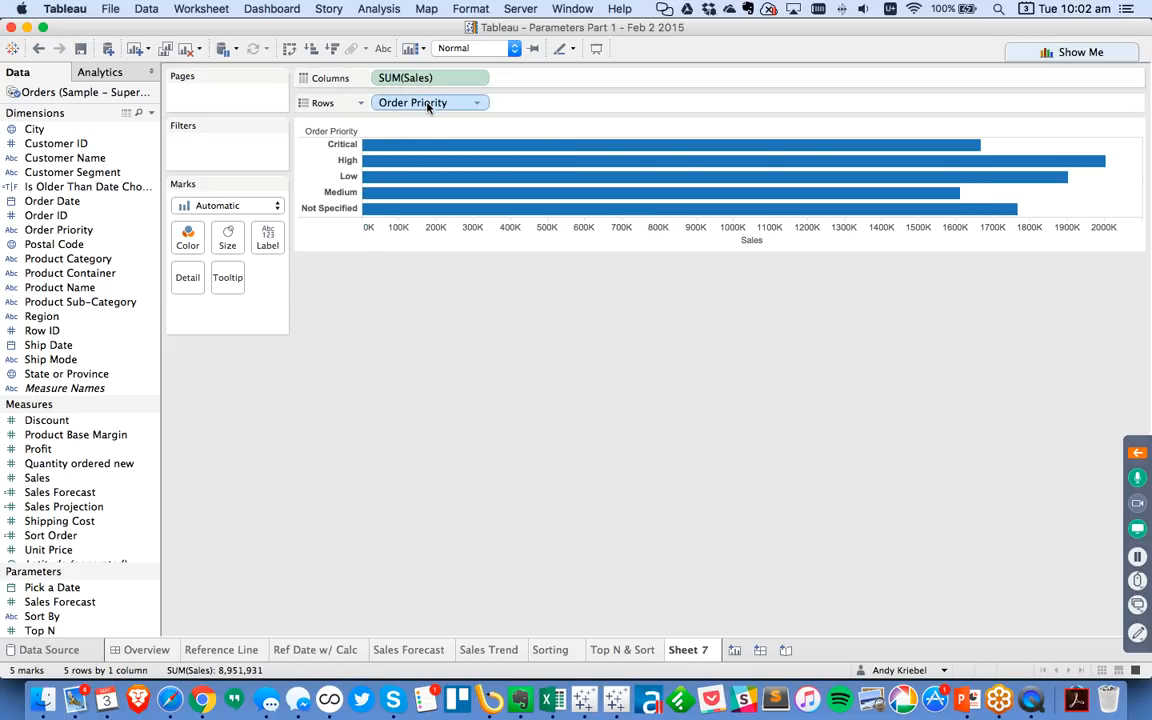
Start a new parameter named Select a Dimension with the String data type and a list of allowable values
left_click(150, 113)
left_click(70, 143)
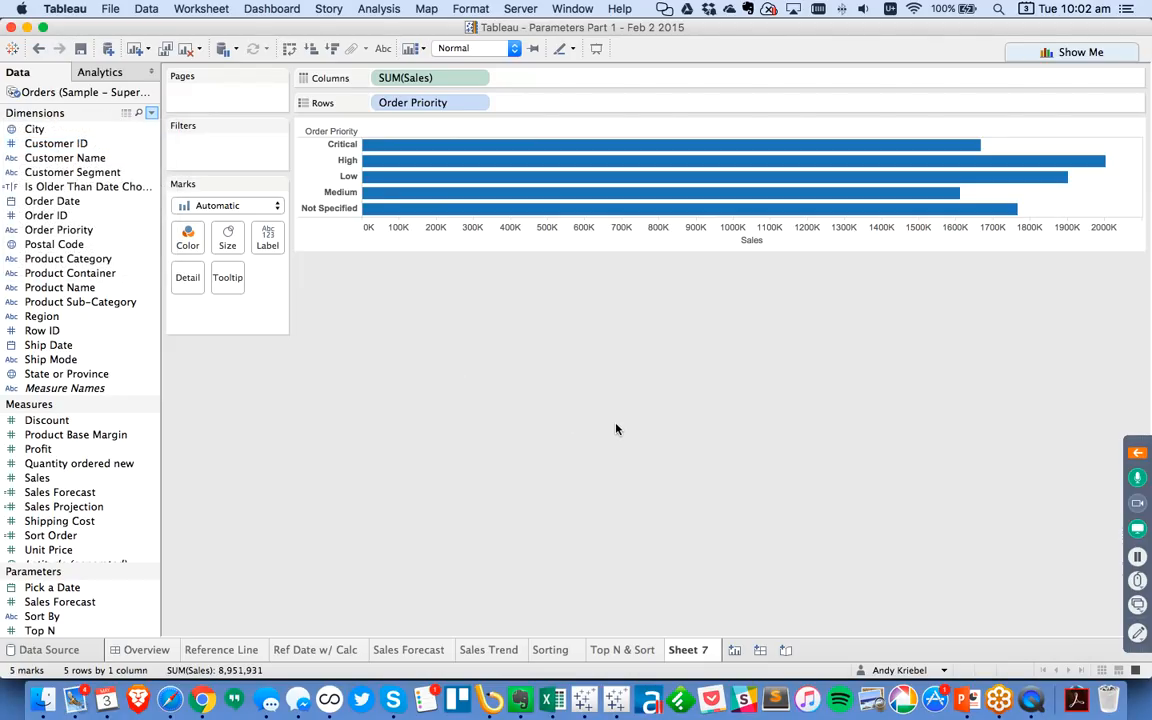
type("Select")
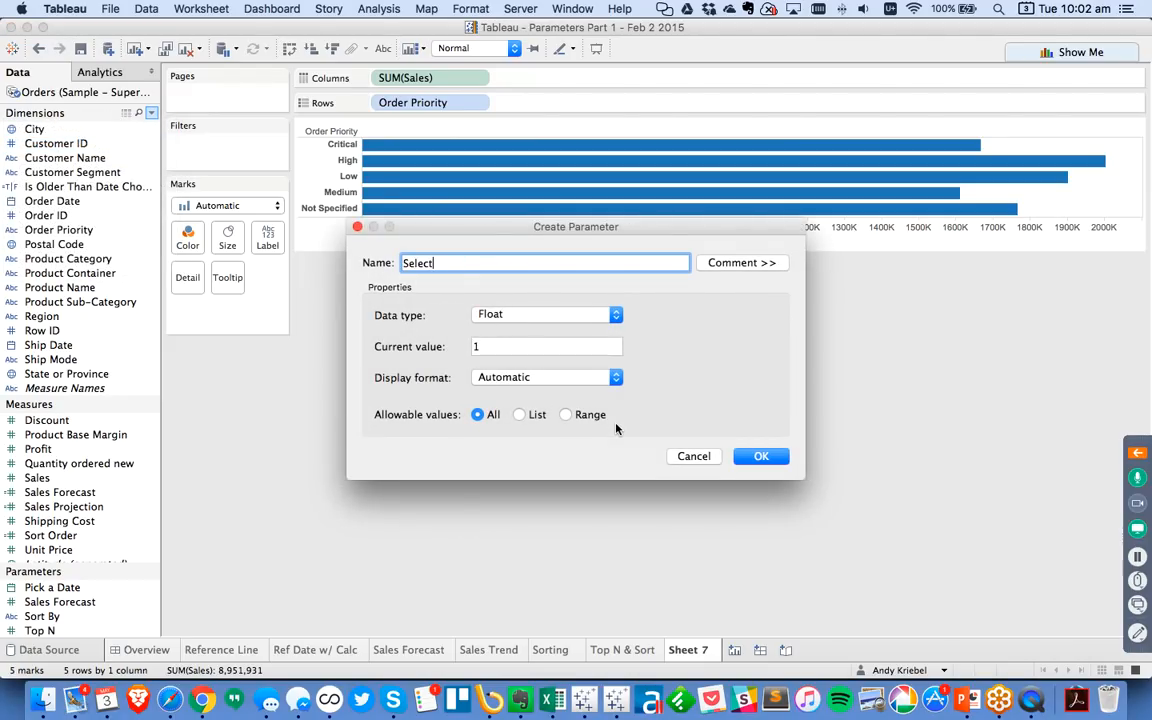
type(" a Dimension")
left_click(519, 316)
left_click(513, 345)
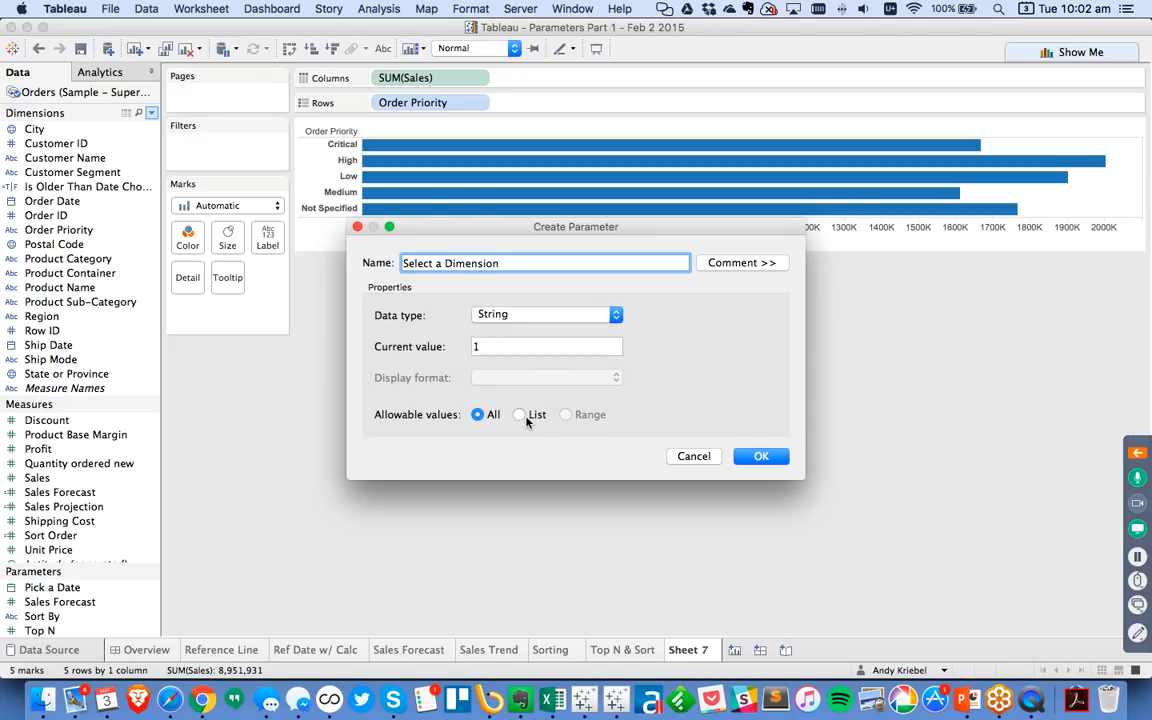
left_click(519, 414)
Fill the parameter's value list with Customer Name, Product Sub-Category and State, and save the parameter
left_click(419, 490)
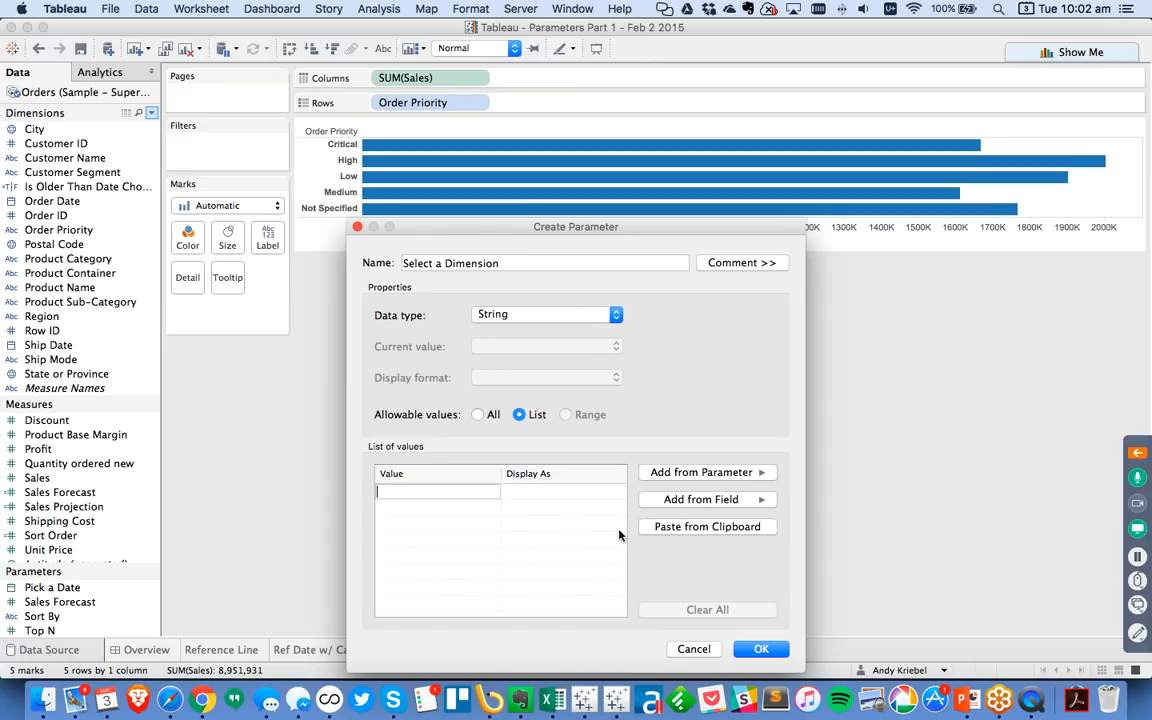
type("Customer Name")
key("Return")
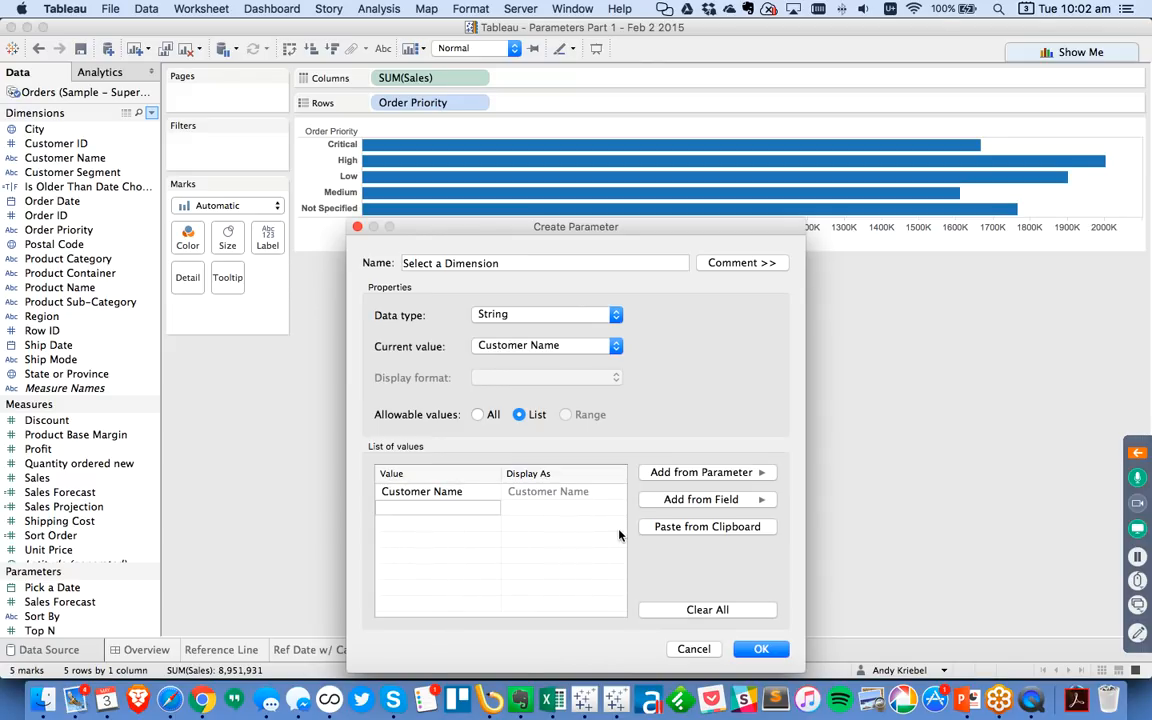
type("Product Sub-Cateogry")
key("BackSpace")
key("BackSpace")
key("BackSpace")
key("BackSpace")
type("gory")
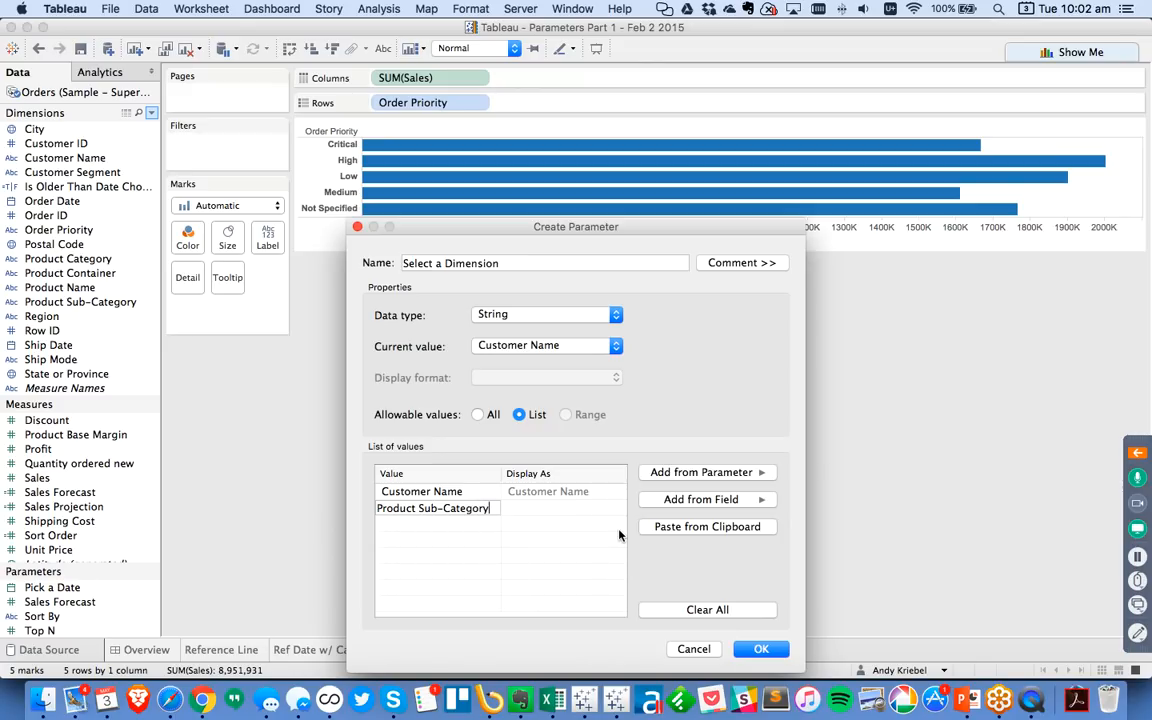
key("Return")
type("State")
key("Return")
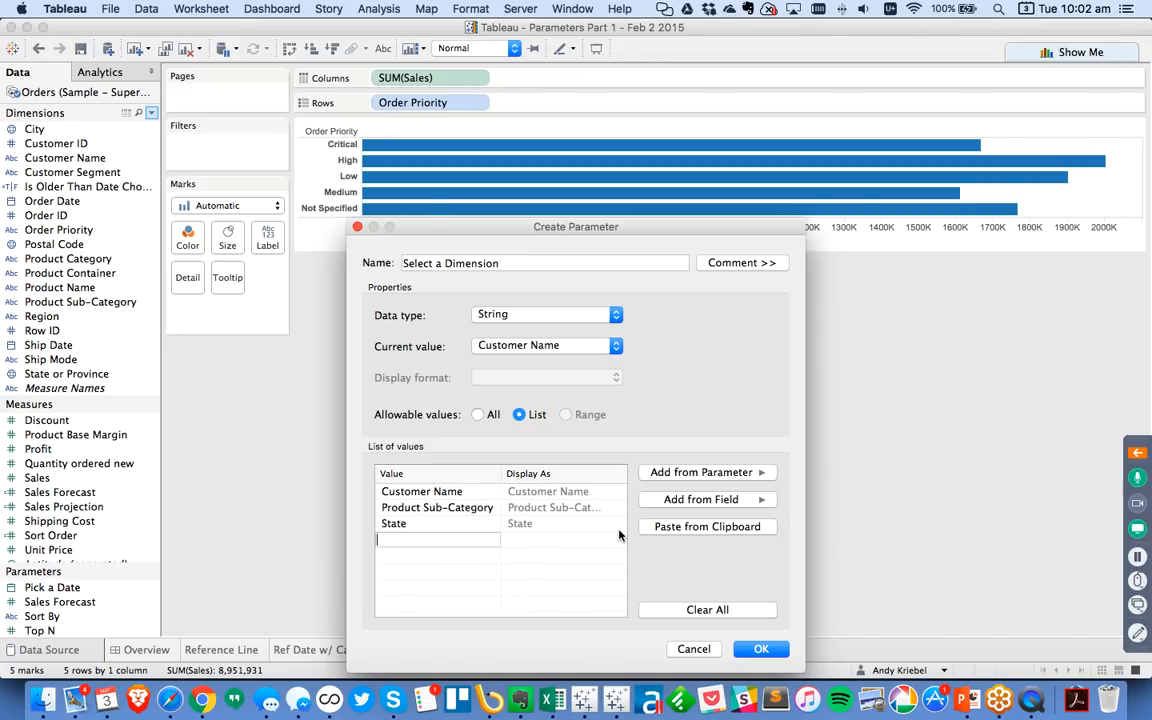
left_click(762, 650)
Show the Select a Dimension parameter control on the sheet and set it to State
left_click(93, 604)
right_click(93, 604)
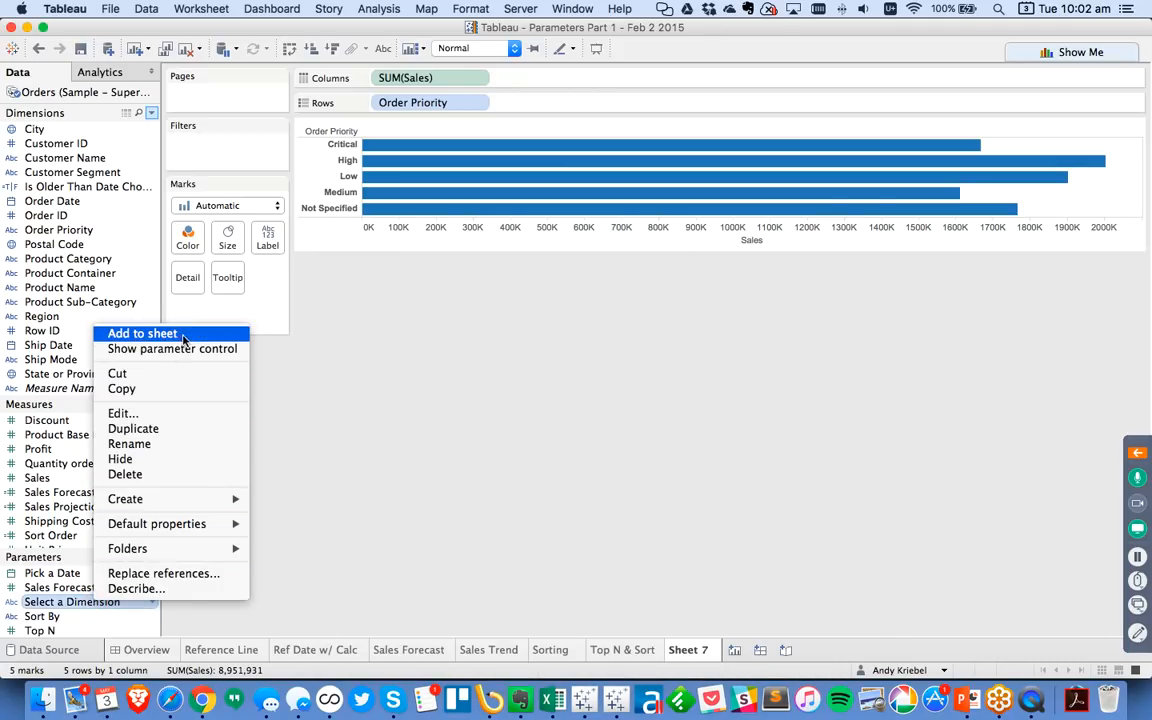
left_click(180, 349)
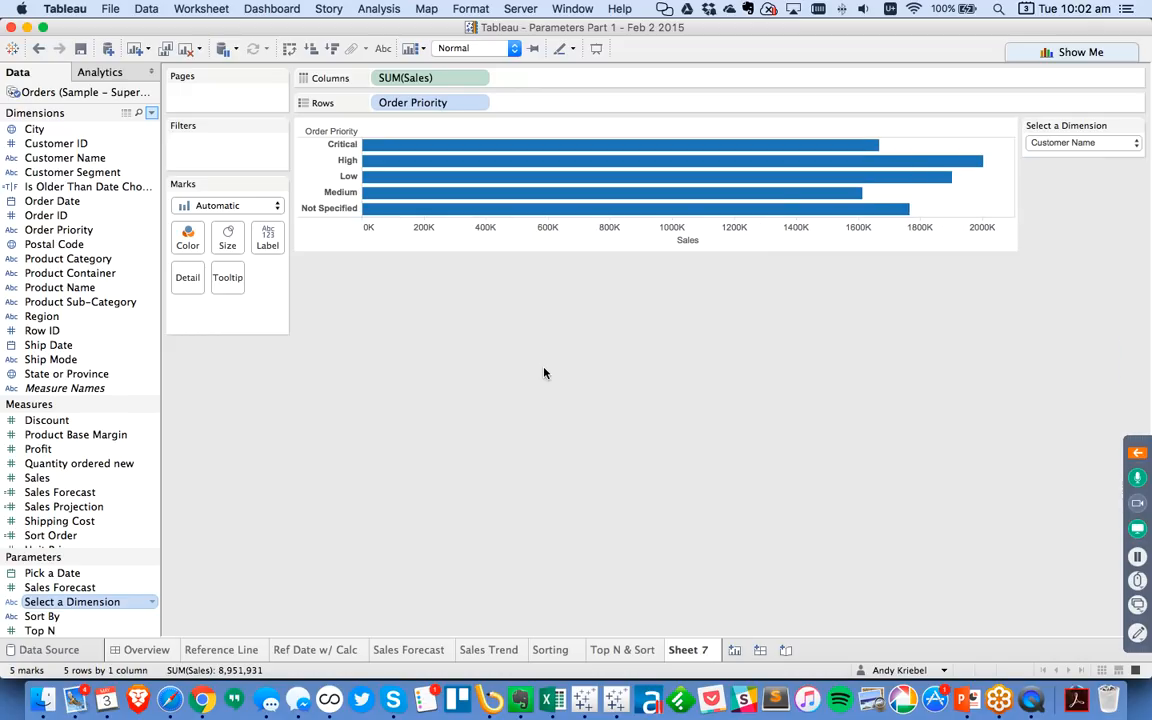
left_click(1084, 144)
left_click(1073, 160)
left_click(1073, 148)
left_click(1066, 145)
left_click(1064, 144)
left_click(1062, 159)
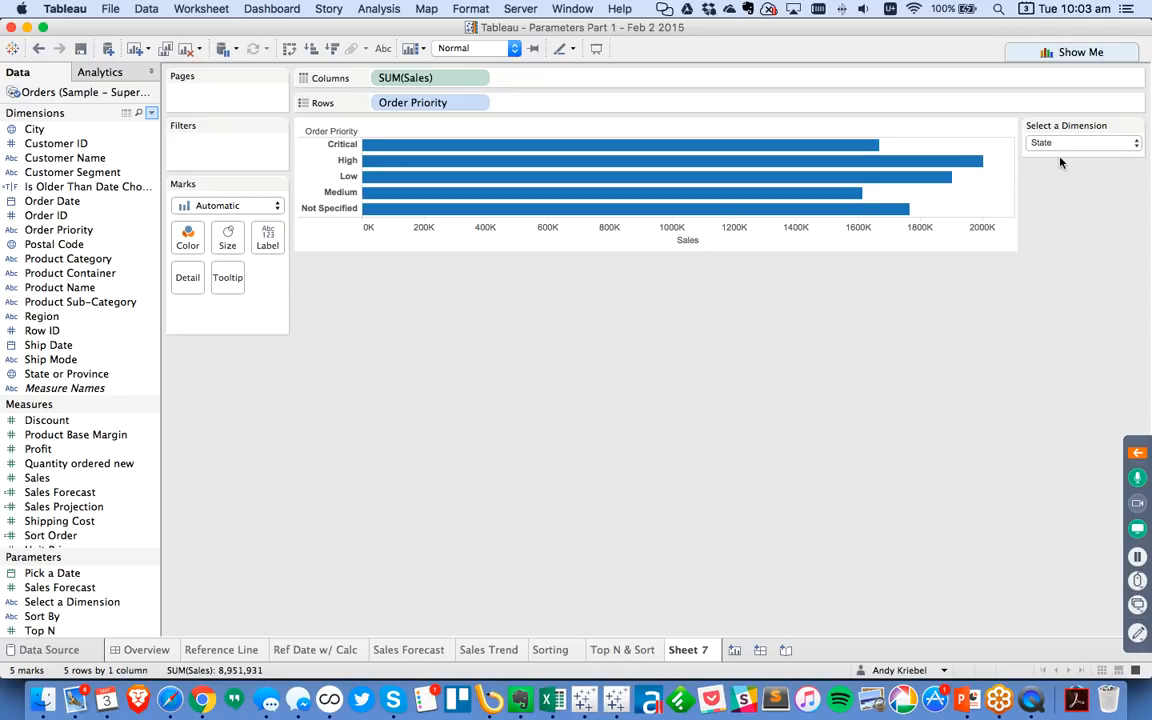
Start a calculated field named Dimension Selected with the opening line CASE [Select a Dimension]
left_click(151, 113)
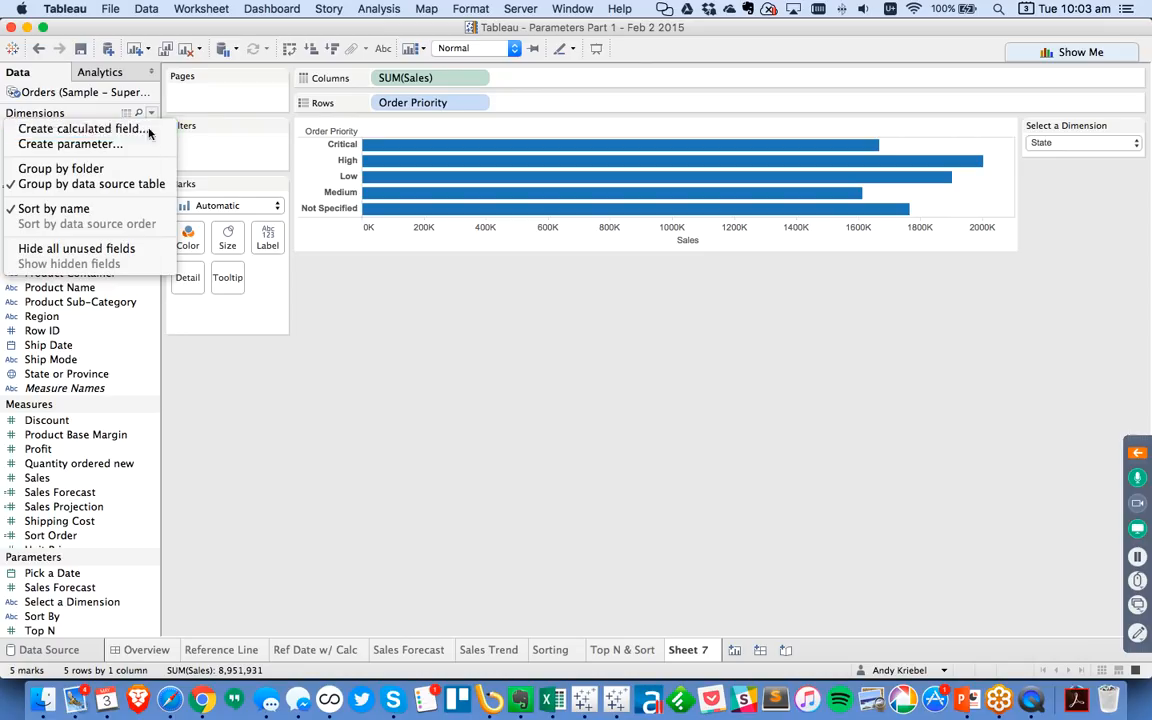
left_click(149, 130)
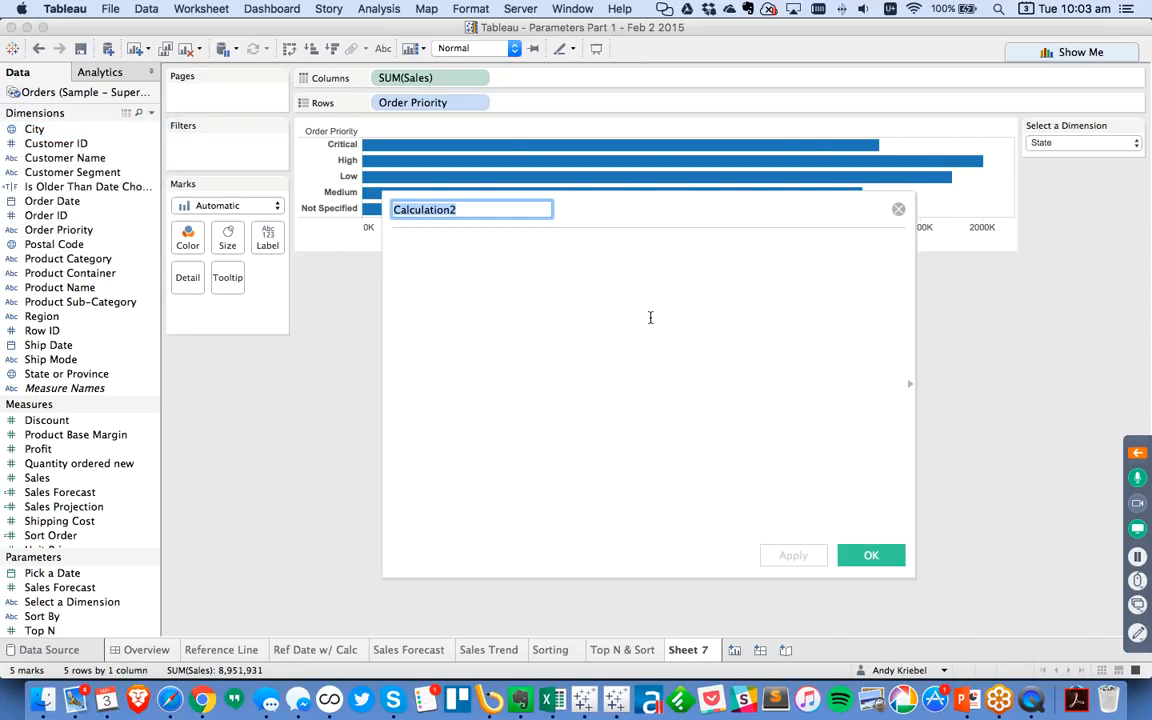
type("Dimensio")
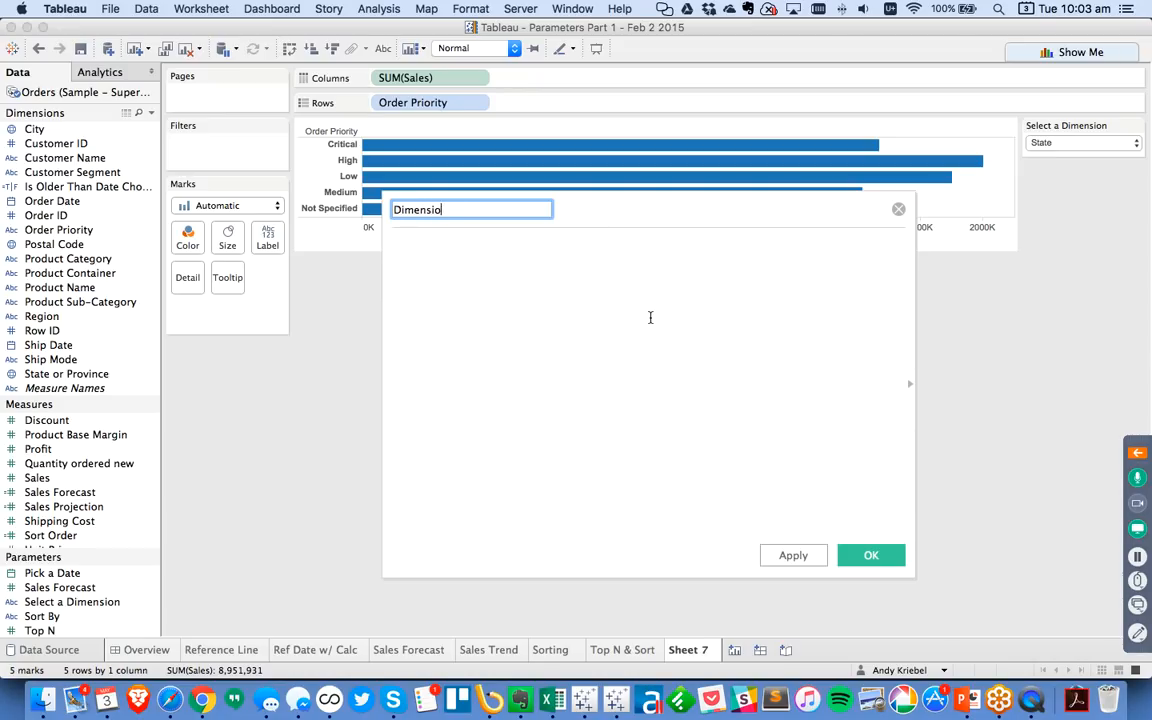
type("n Selected")
left_click(650, 317)
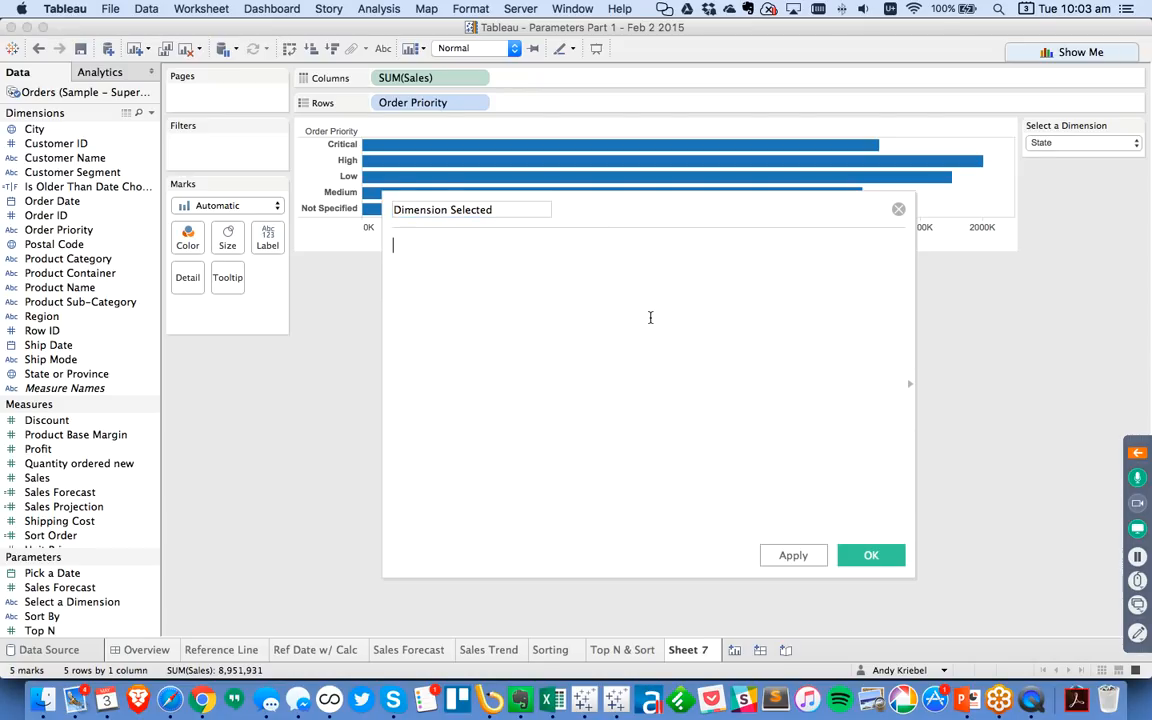
type("CASE")
left_click_drag(72, 602, 626, 249)
key("Return")
Add the line WHEN 'Customer Name' THEN [Customer Name] to the Dimension Selected formula
type("WHEN")
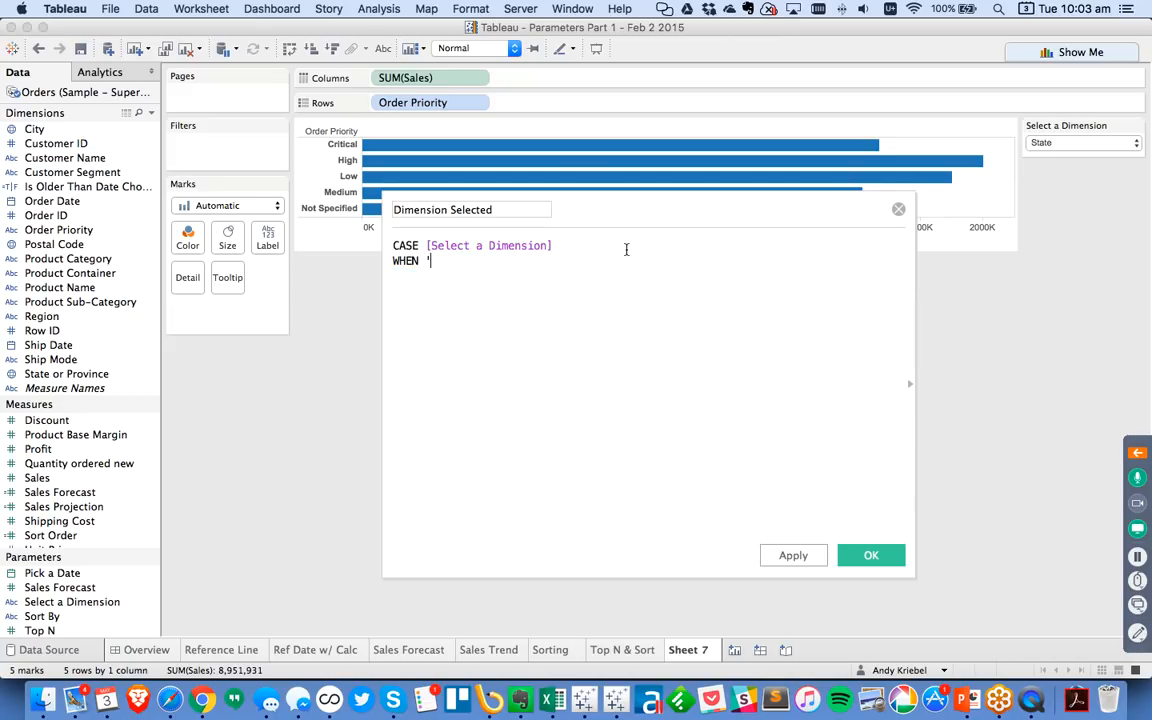
type(" 'Customer Name' THEN [Cust")
key("Down")
key("Return")
key("Return")
Add the line WHEN 'Product Sub-Category' THEN [Product Sub-Category] to the Dimension Selected formula
type("WHEN 'Produc")
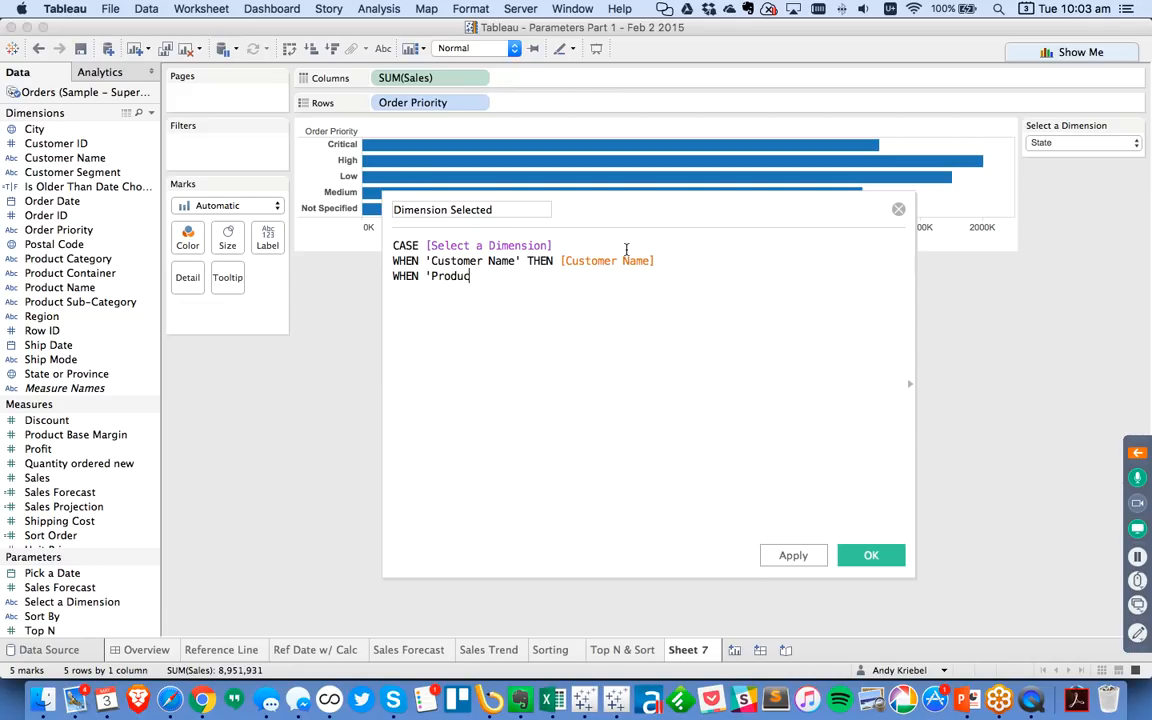
type("t Sub-Category' THEN produ")
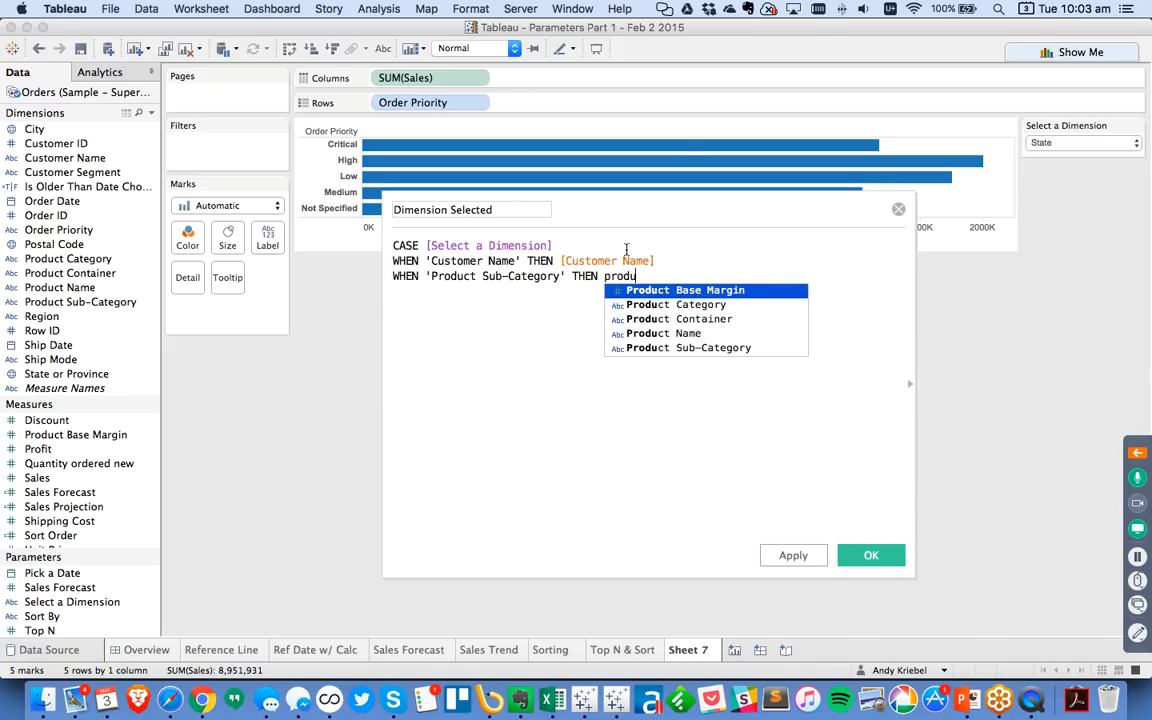
key("Down")
key("Down")
key("Down")
key("Down")
key("Return")
key("Return")
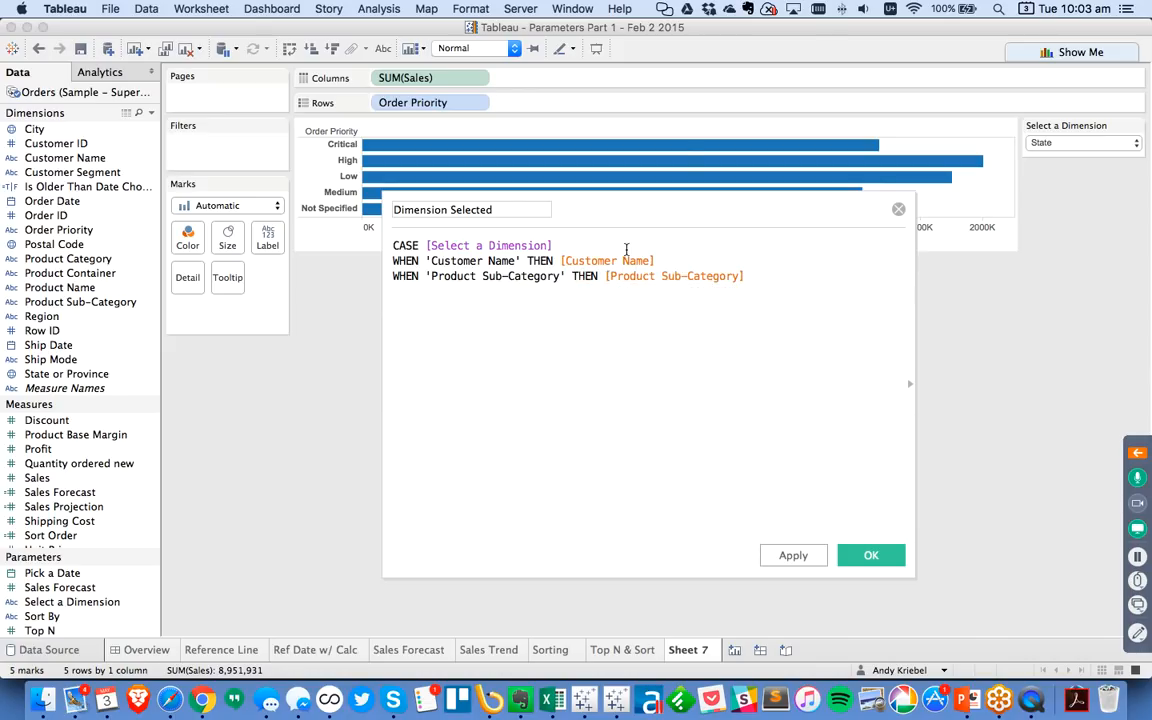
Finish the formula with ELSE [State or Province] and END, and save the calculated field
type("ELSE st")
key("Down")
key("Return")
key("Return")
type("END")
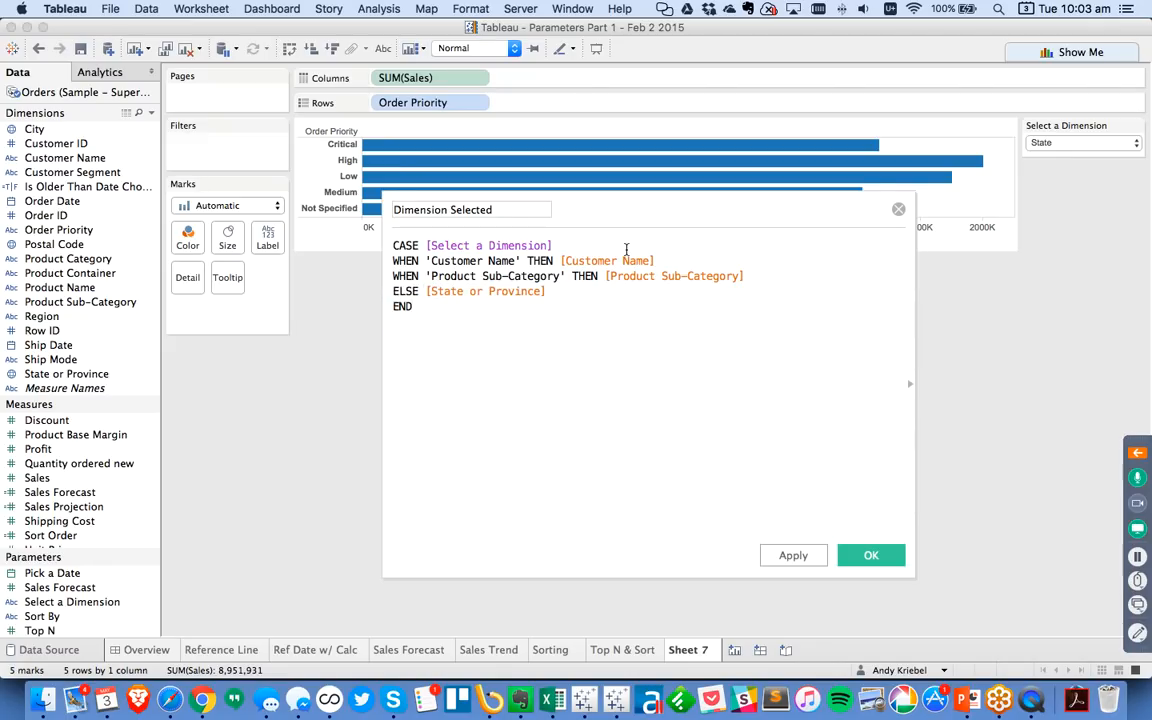
left_click(869, 553)
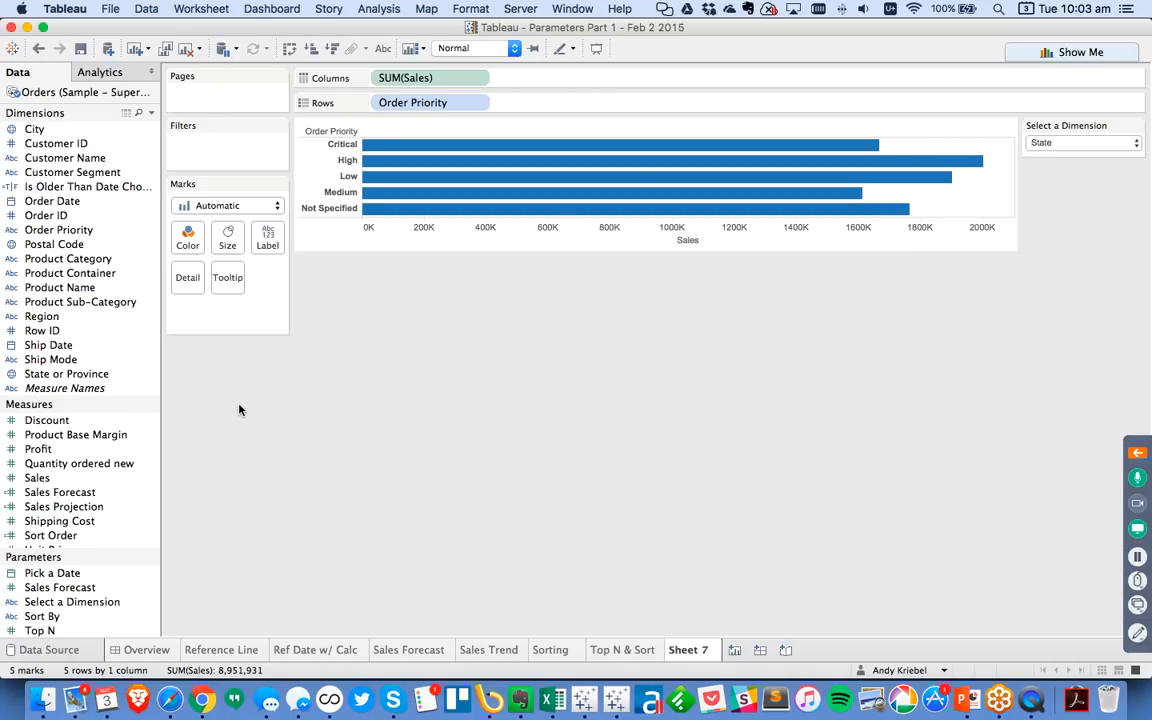
Replace Order Priority on Rows with Dimension Selected and switch the parameter to Customer Name, then Product Sub-Category
left_click_drag(84, 186, 434, 106)
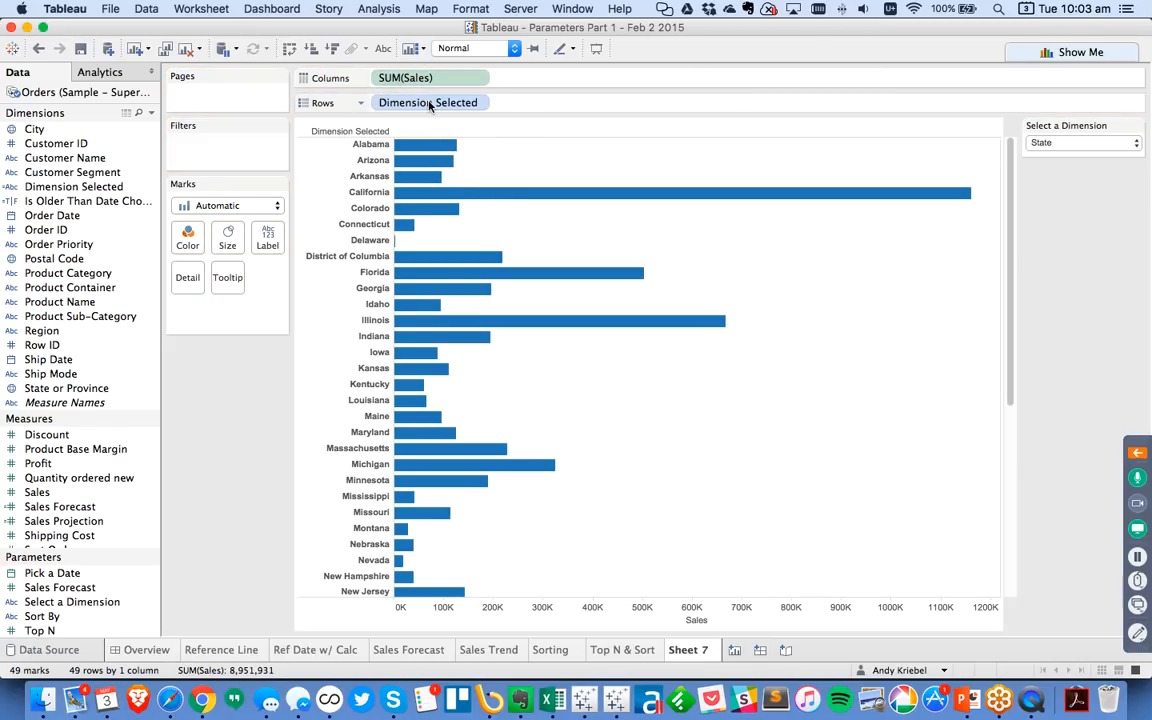
left_click(1060, 142)
left_click(1048, 143)
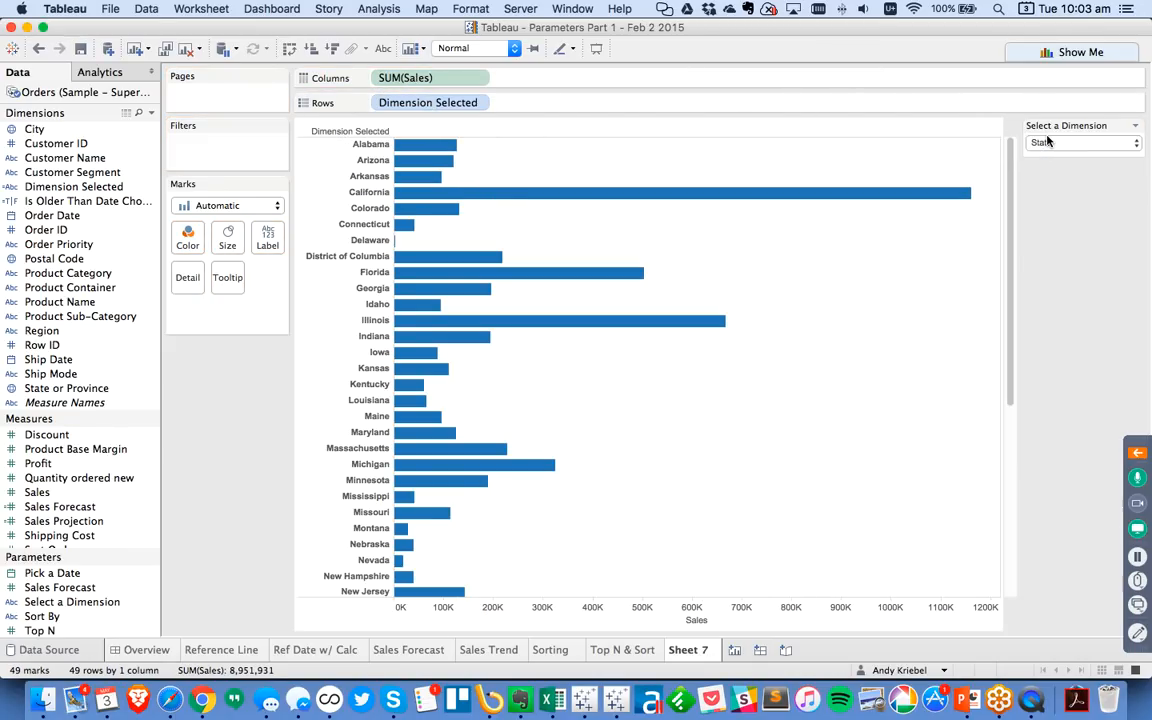
left_click(1056, 141)
left_click(1055, 134)
left_click(1049, 141)
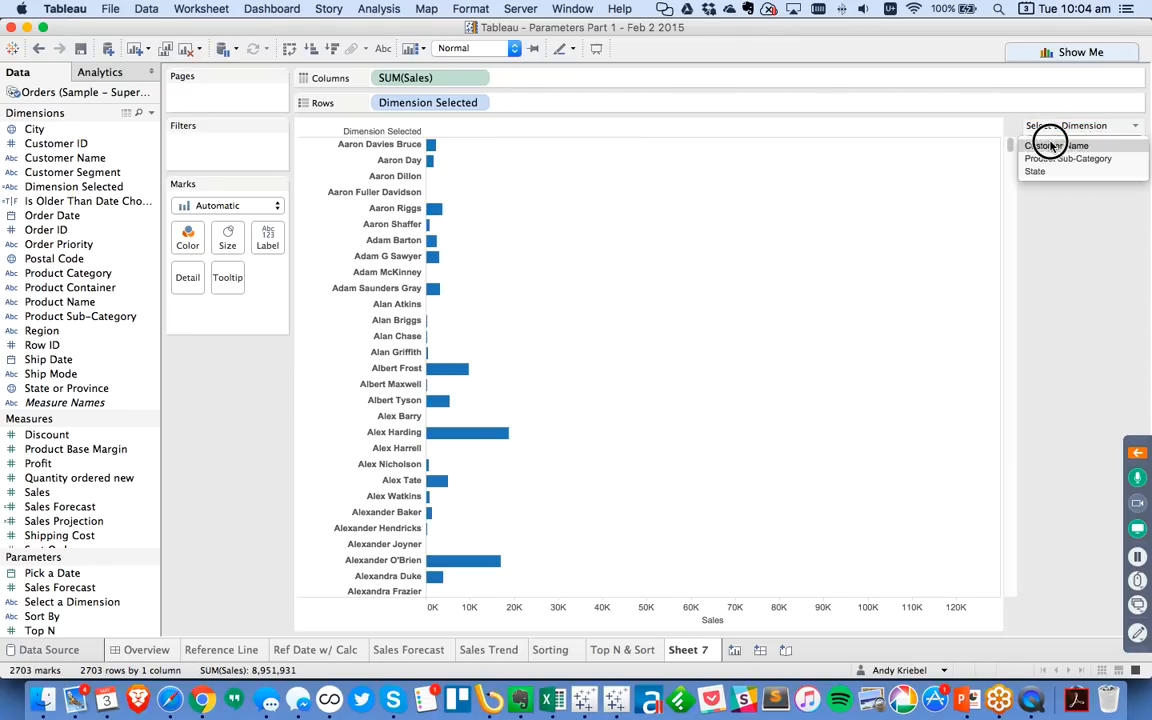
left_click(1048, 159)
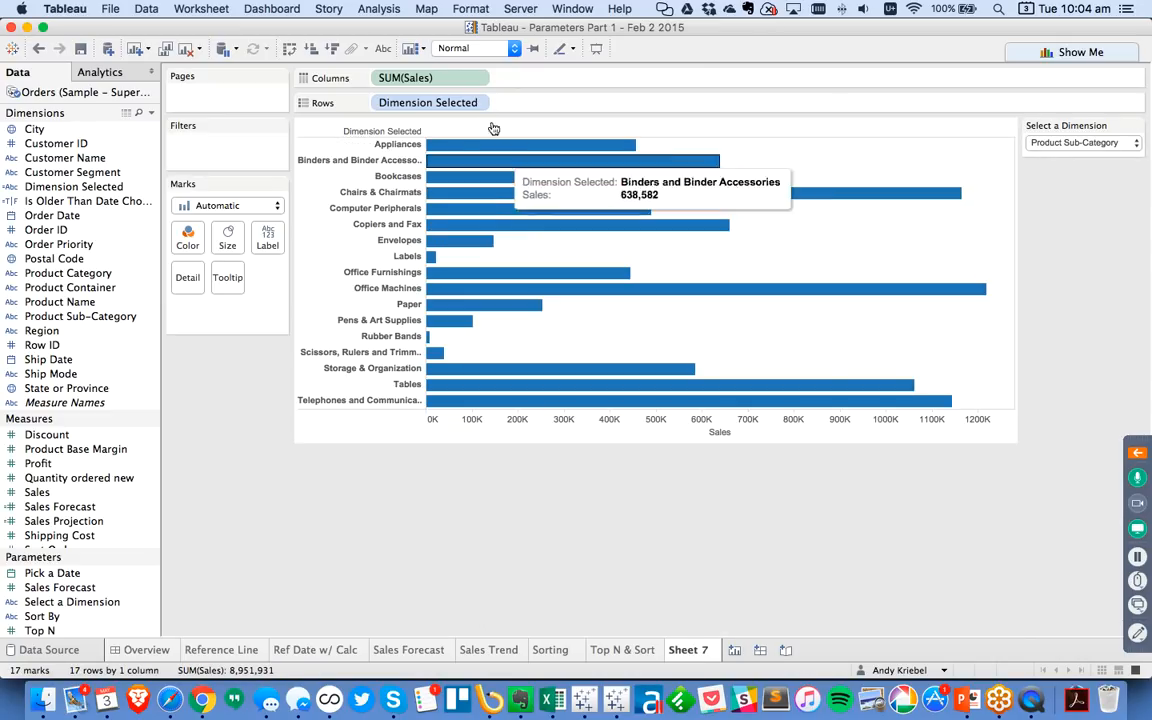
Sort Dimension Selected in descending order by the sum of the Sales field
left_click(477, 103)
left_click(430, 170)
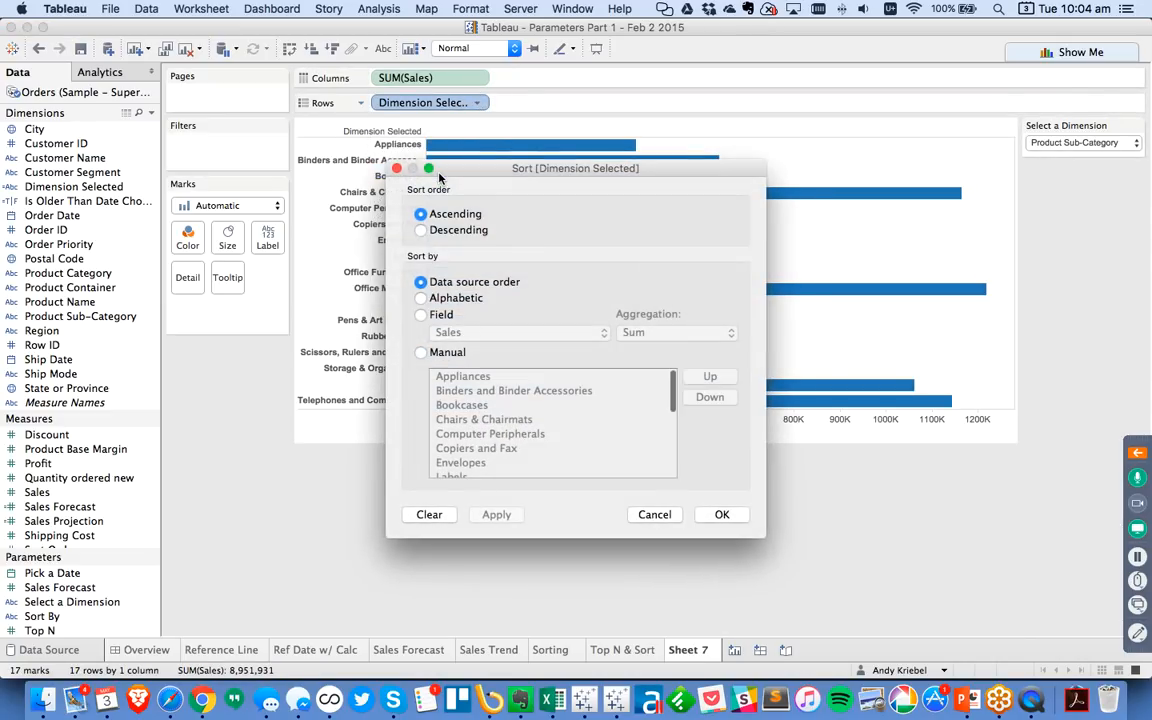
left_click(432, 232)
left_click(421, 314)
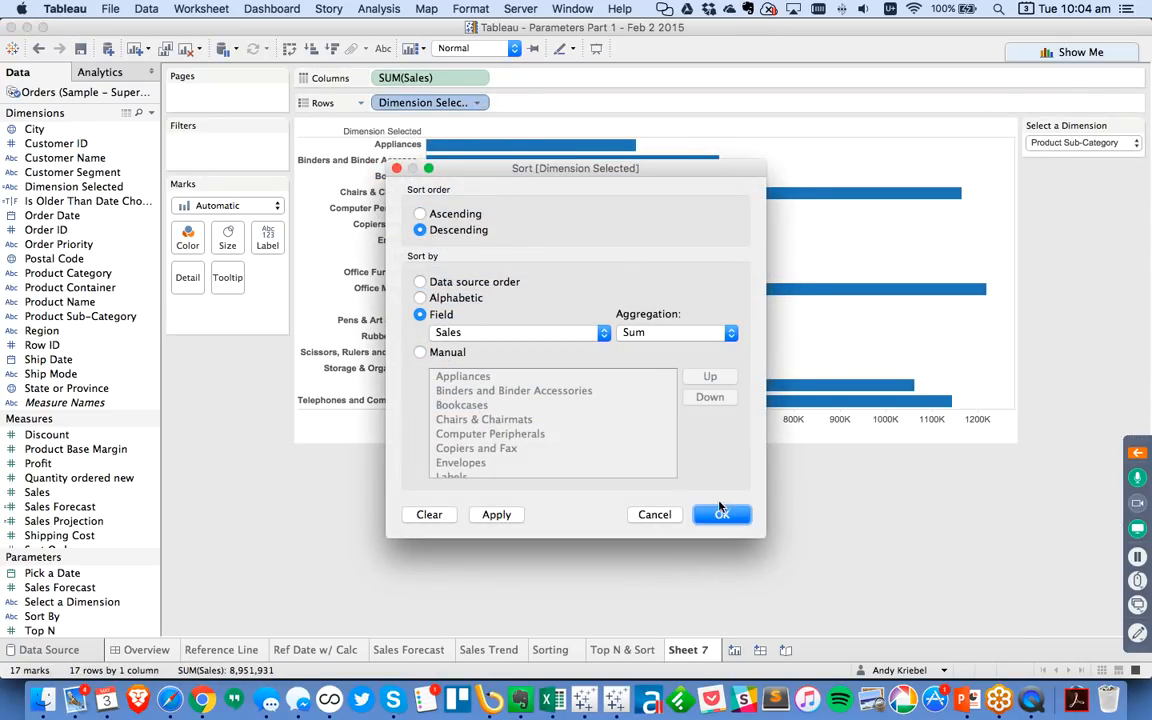
left_click(722, 515)
Test the sorted chart by setting Select a Dimension to State and finally to Customer Name
left_click(1080, 143)
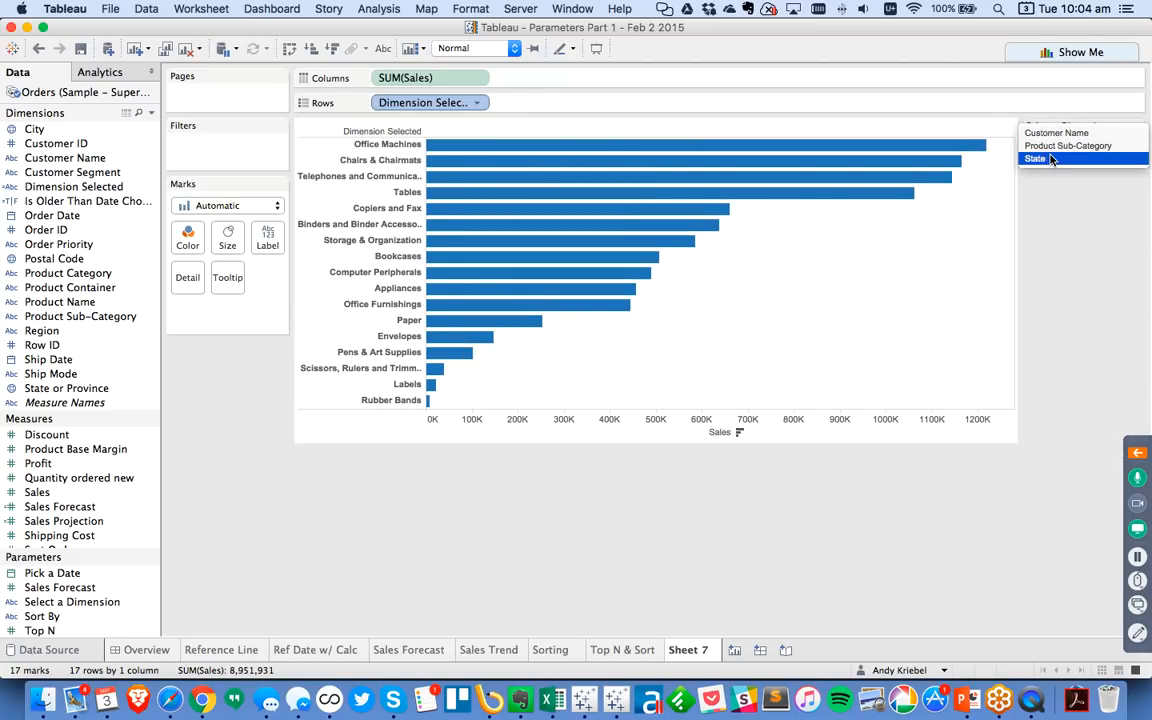
left_click(1048, 160)
left_click(1048, 143)
left_click(1066, 118)
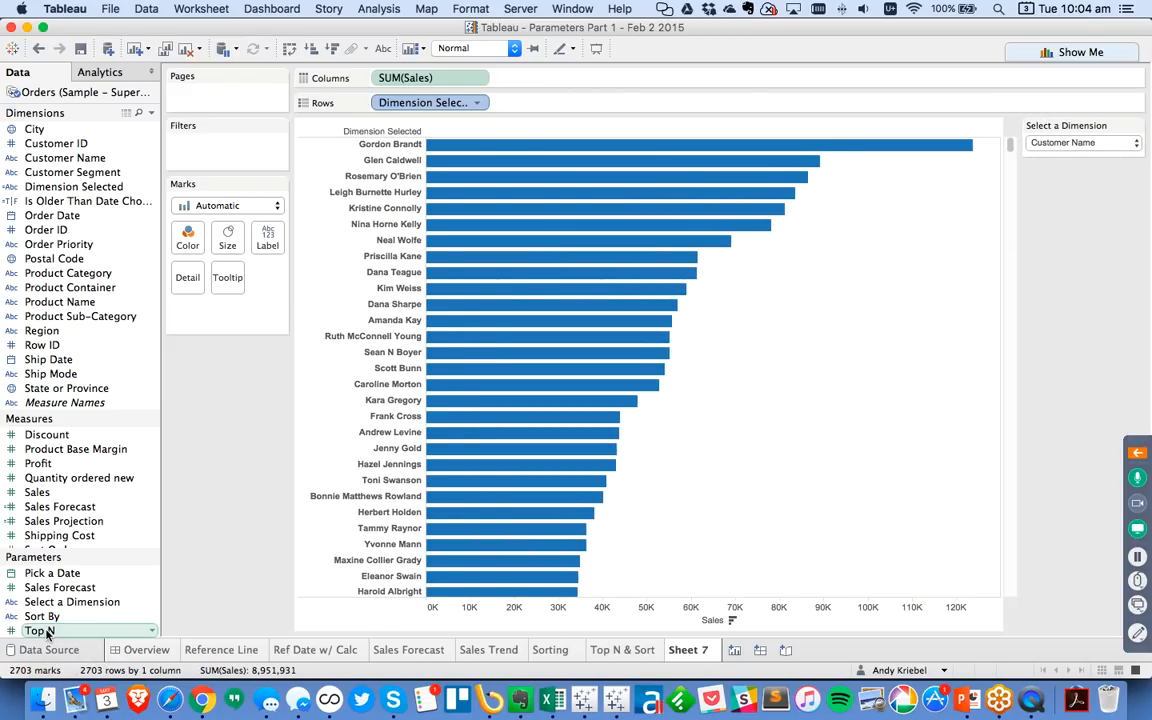
Rename the Sheet 7 worksheet as Dynamic Dimension
double_click(698, 655)
type("Dynami")
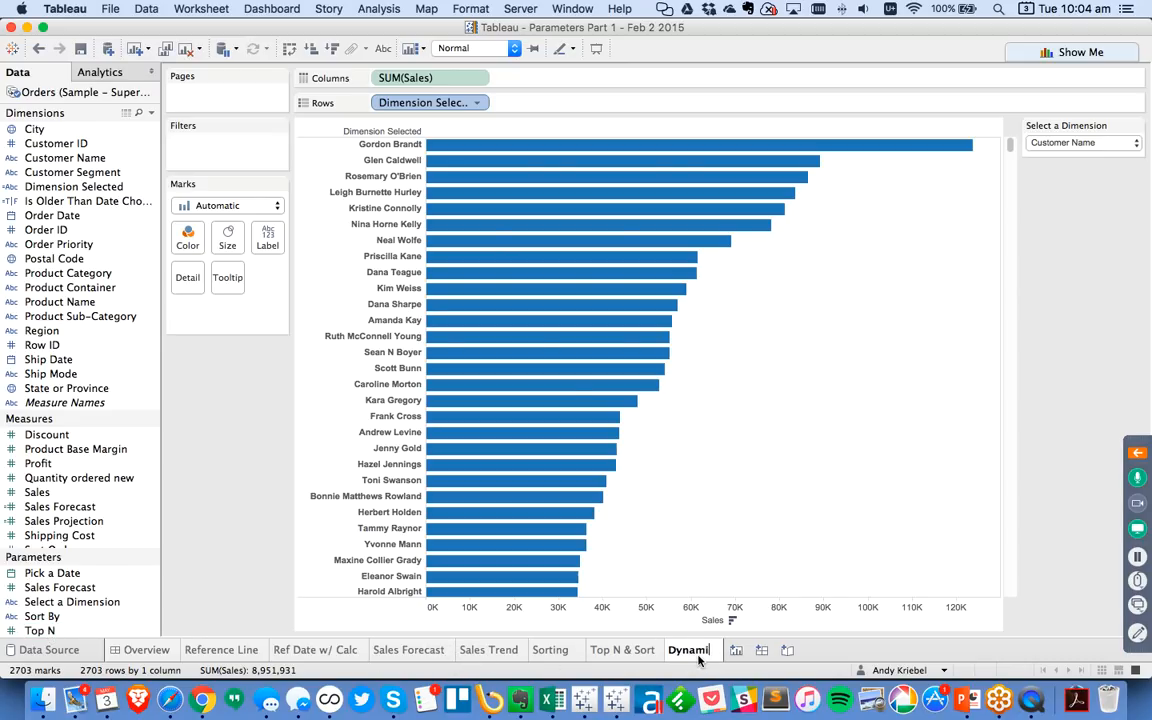
type("c Dimes")
key("BackSpace")
key("BackSpace")
key("BackSpace")
key("BackSpace")
type("imension")
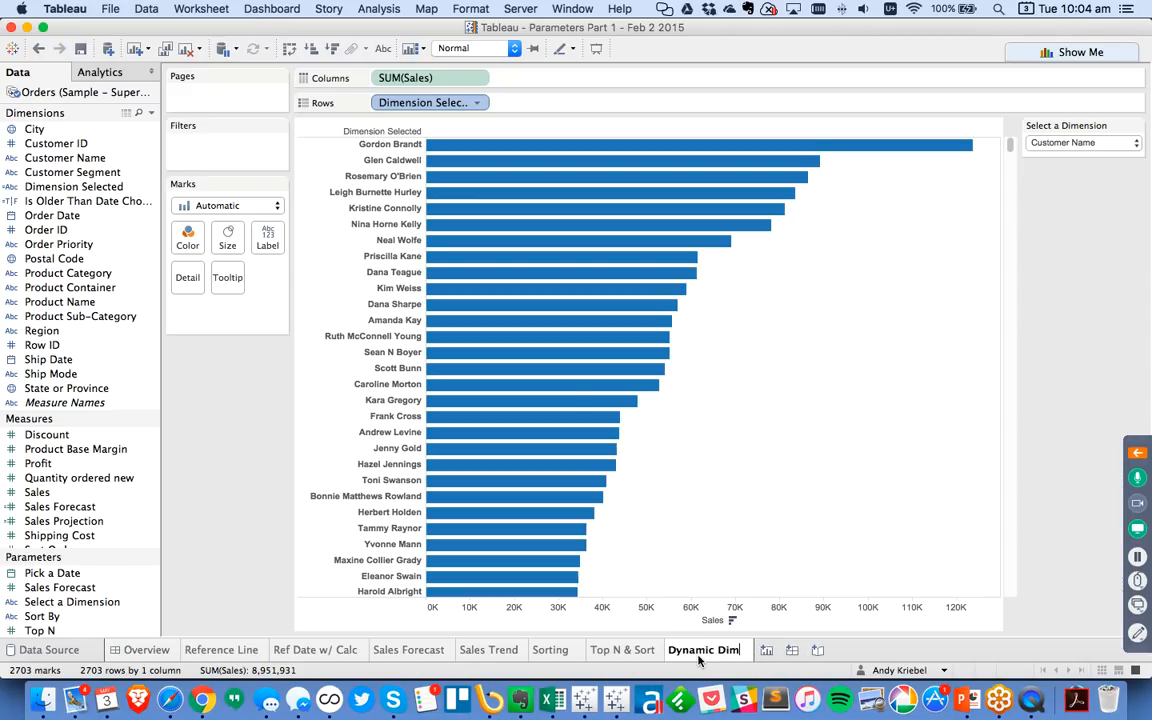
key("Return")
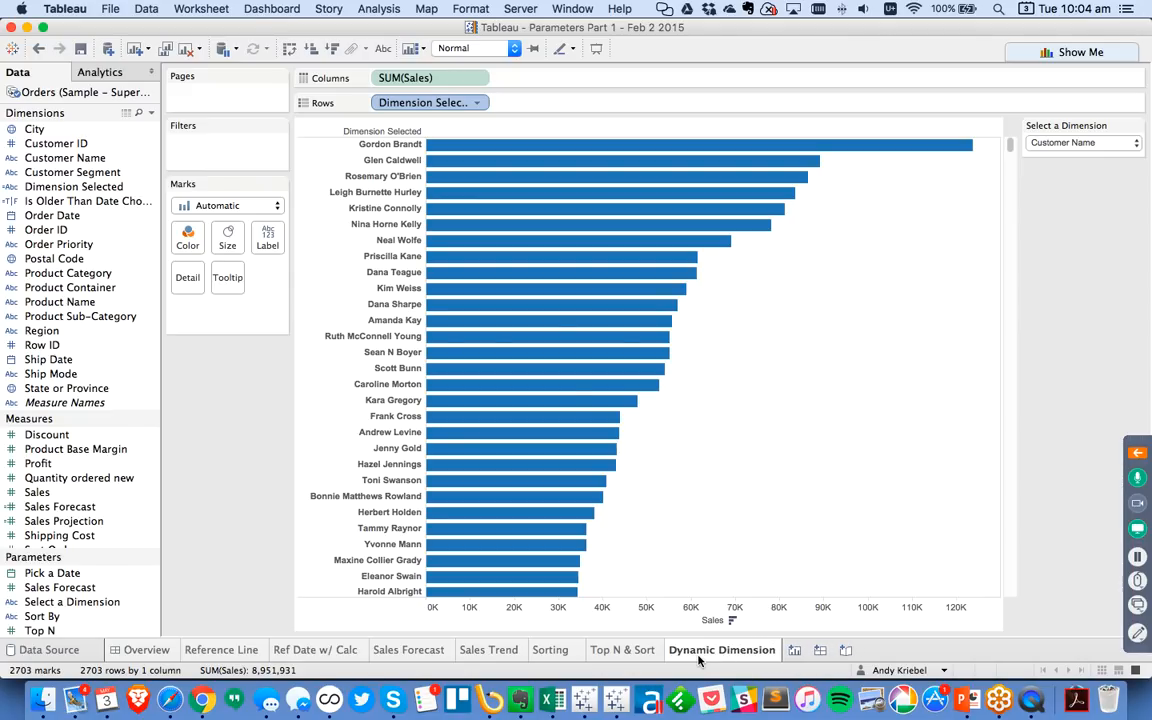
Switch to PowerPoint, view the Exercise 8: Dynamic Dimension & Measure slide, and return to Tableau
key("super+Tab")
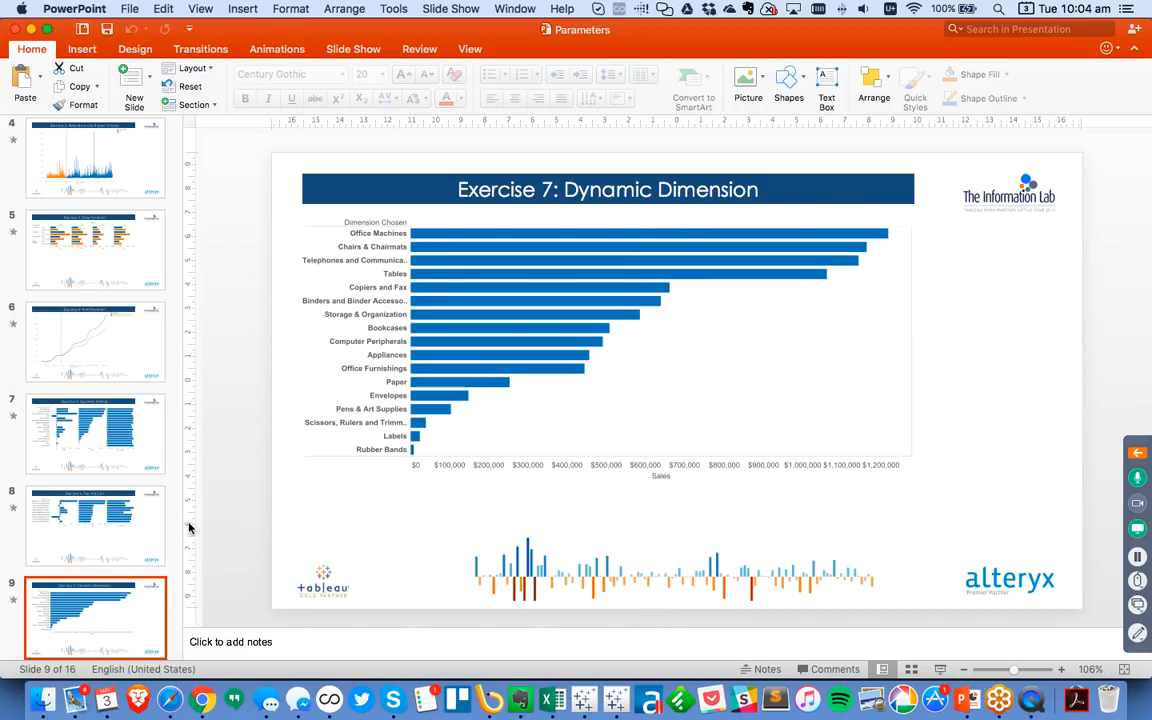
scroll(108, 458, "down", 1)
scroll(108, 458, "down", 3)
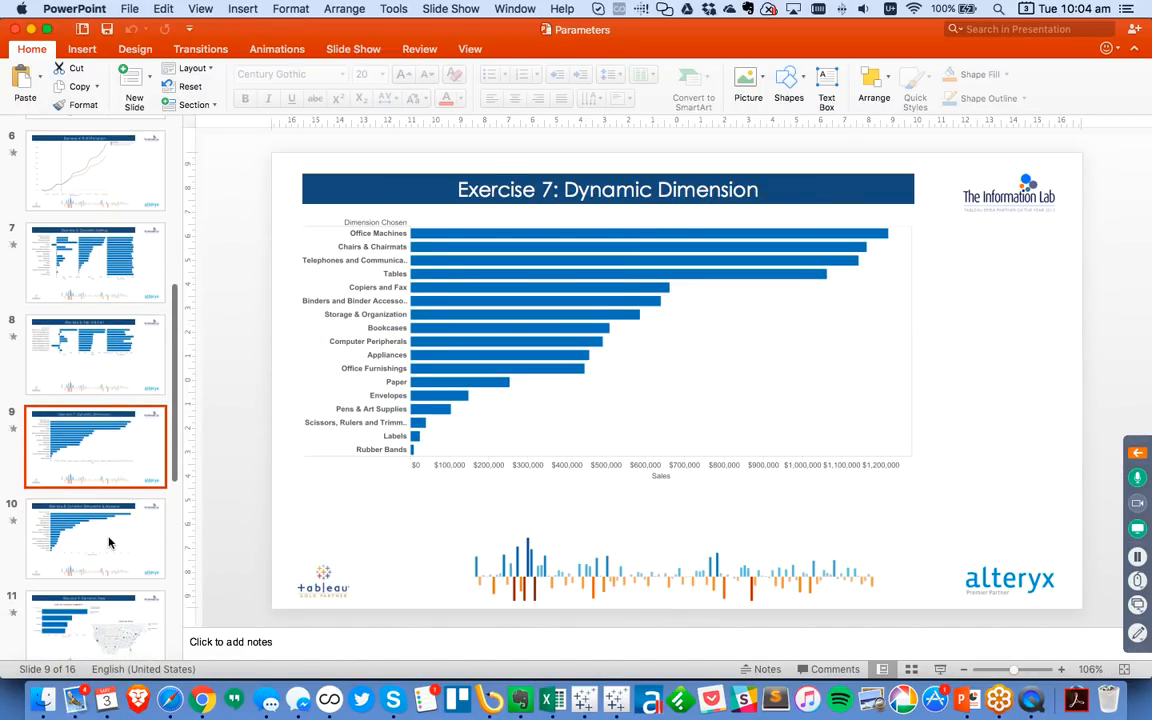
left_click(110, 542)
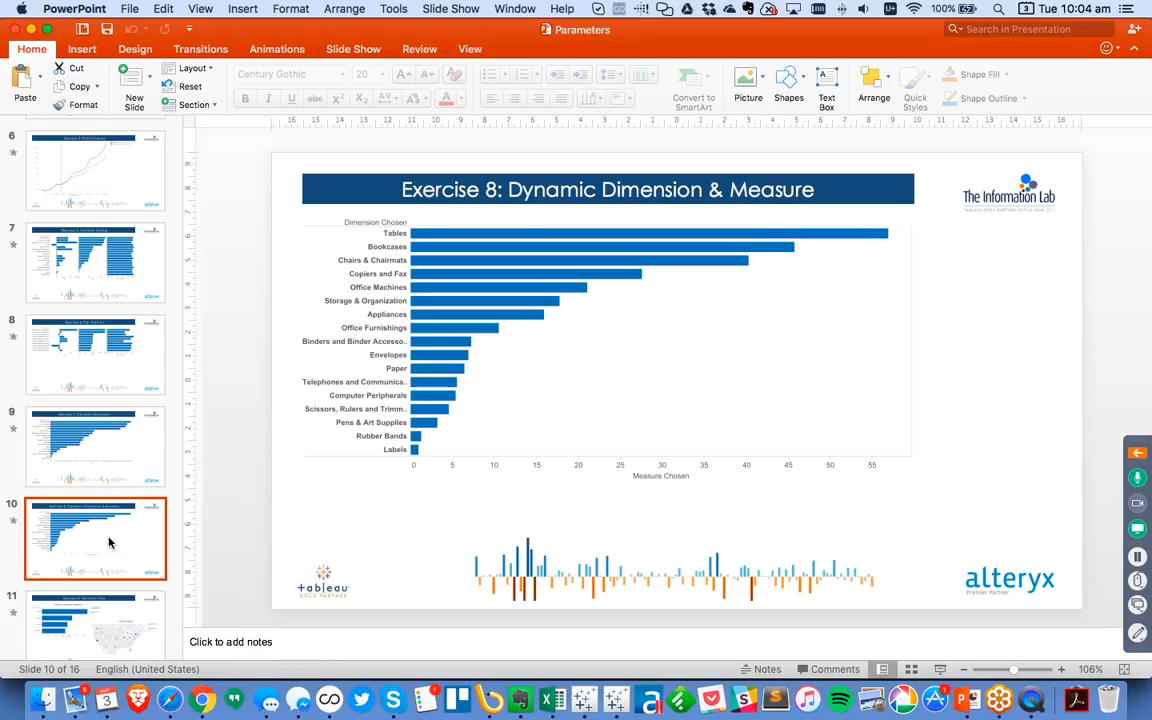
key("super+Tab")
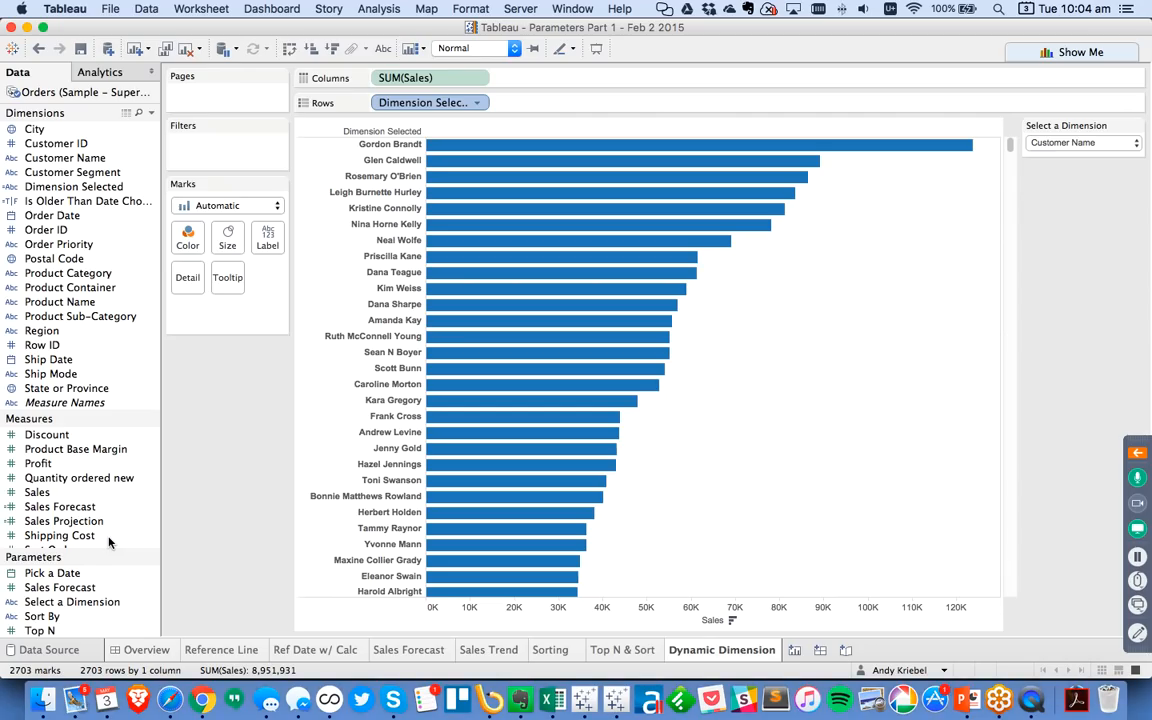
right_click(45, 615)
left_click(112, 361)
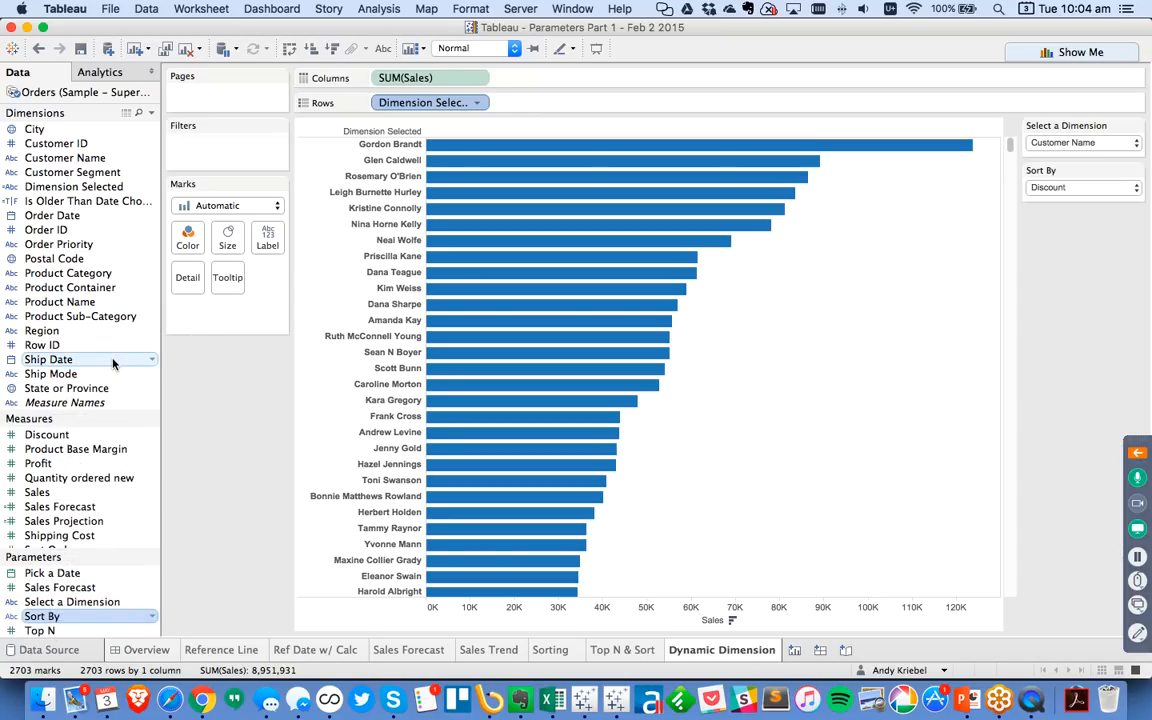
left_click(1055, 189)
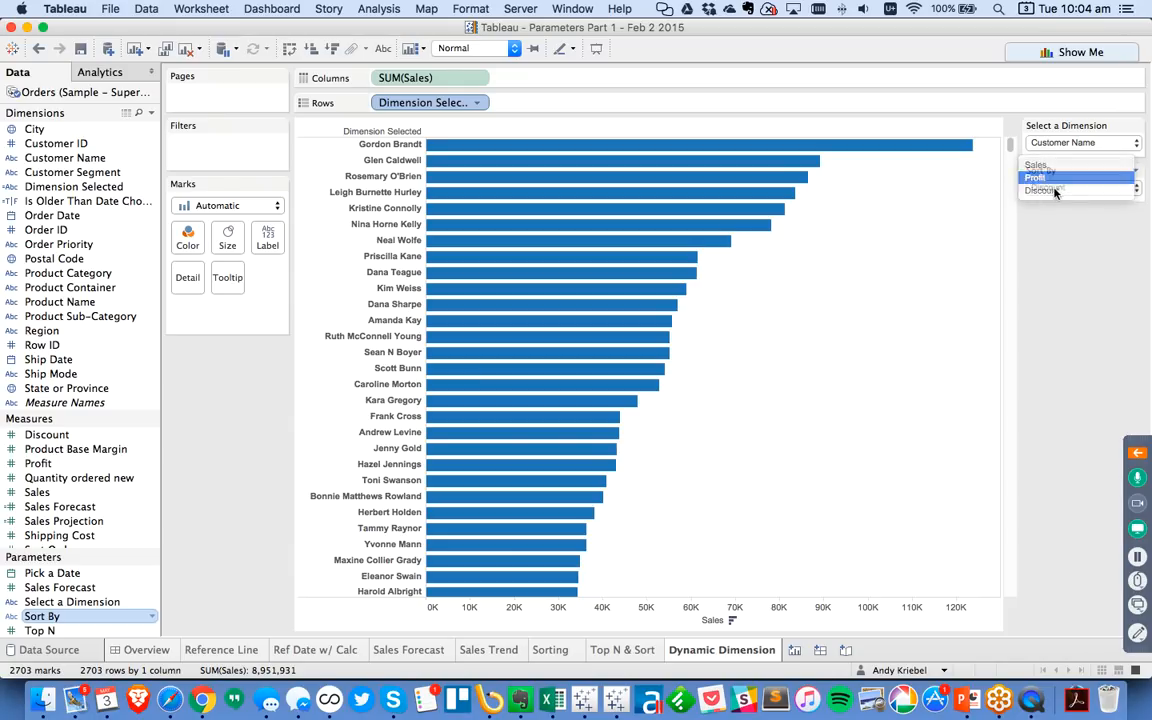
left_click(1057, 175)
left_click(1058, 189)
left_click(950, 186)
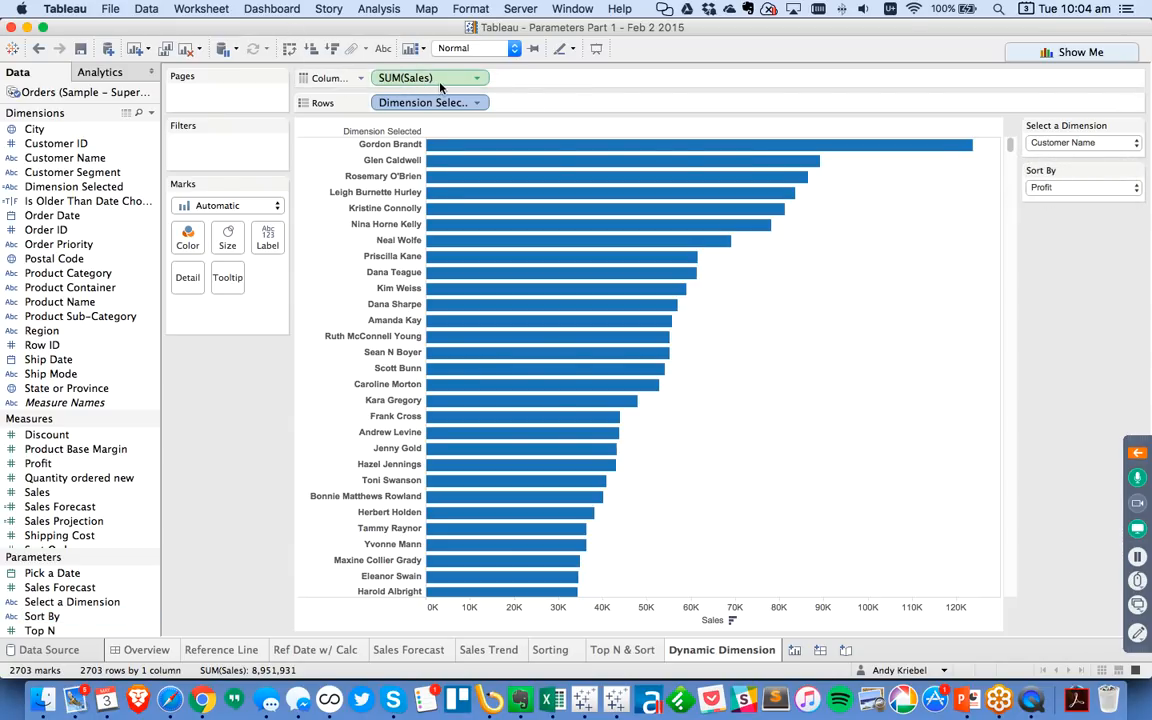
left_click(1135, 170)
left_click(1010, 326)
Duplicate the Dynamic Dimension worksheet and show the Sort By parameter control on the copy
right_click(743, 653)
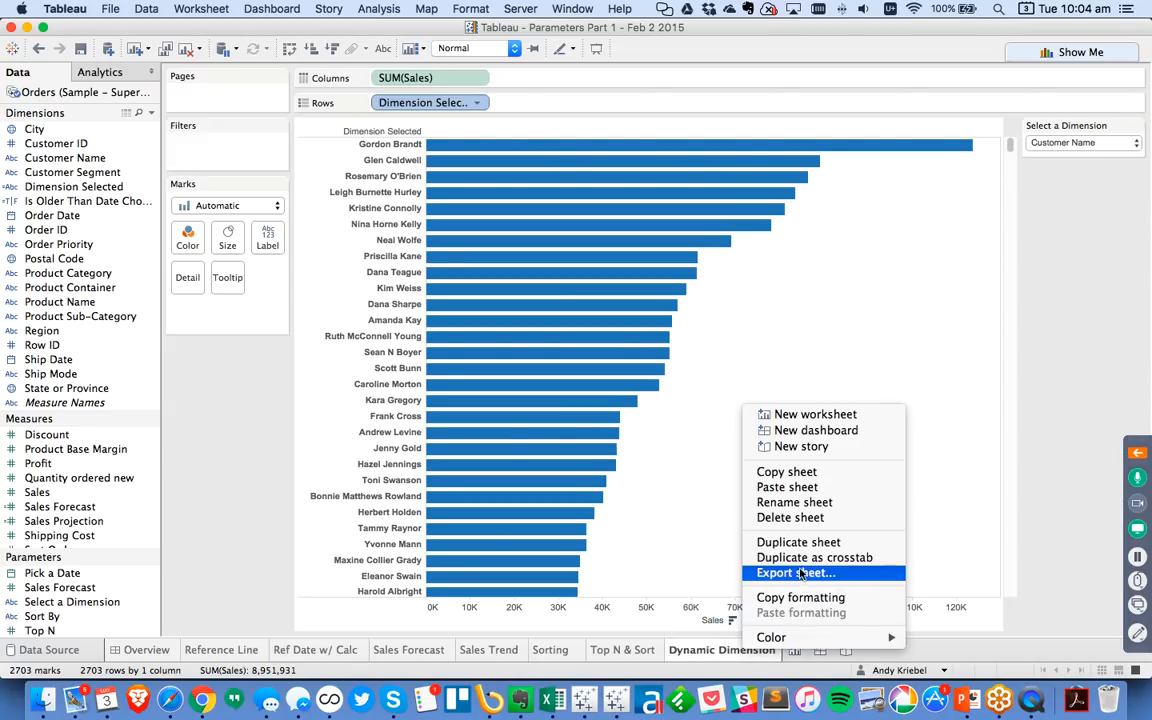
left_click(921, 398)
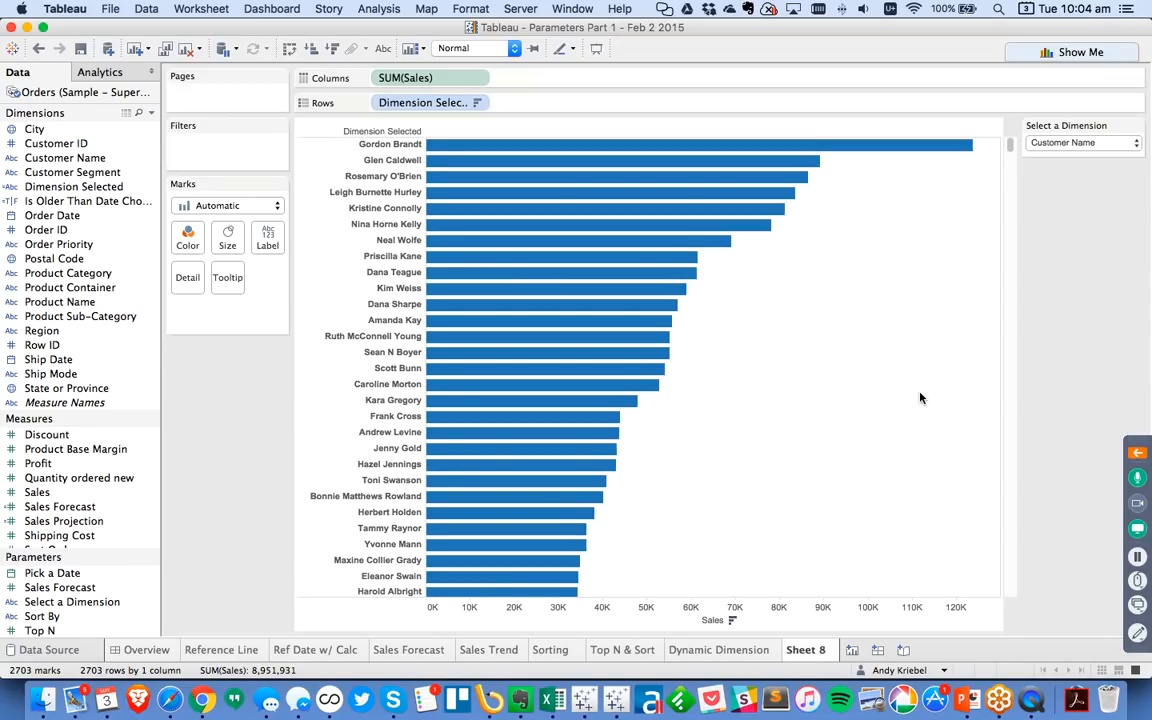
right_click(48, 617)
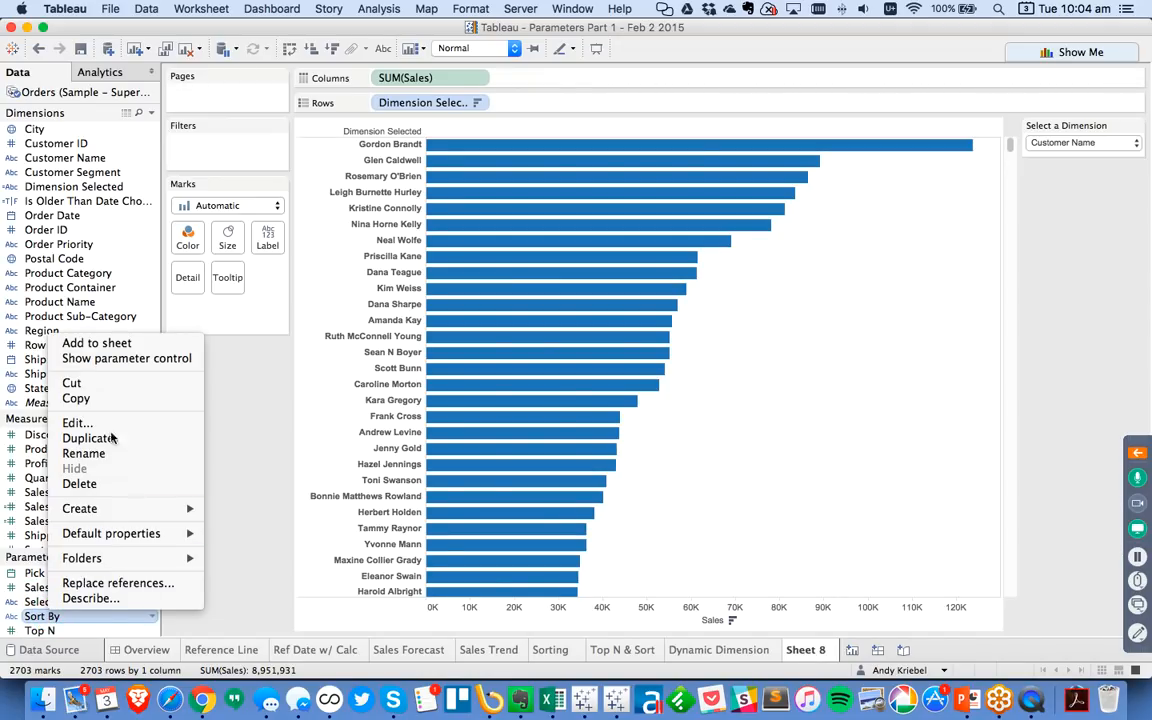
left_click(100, 357)
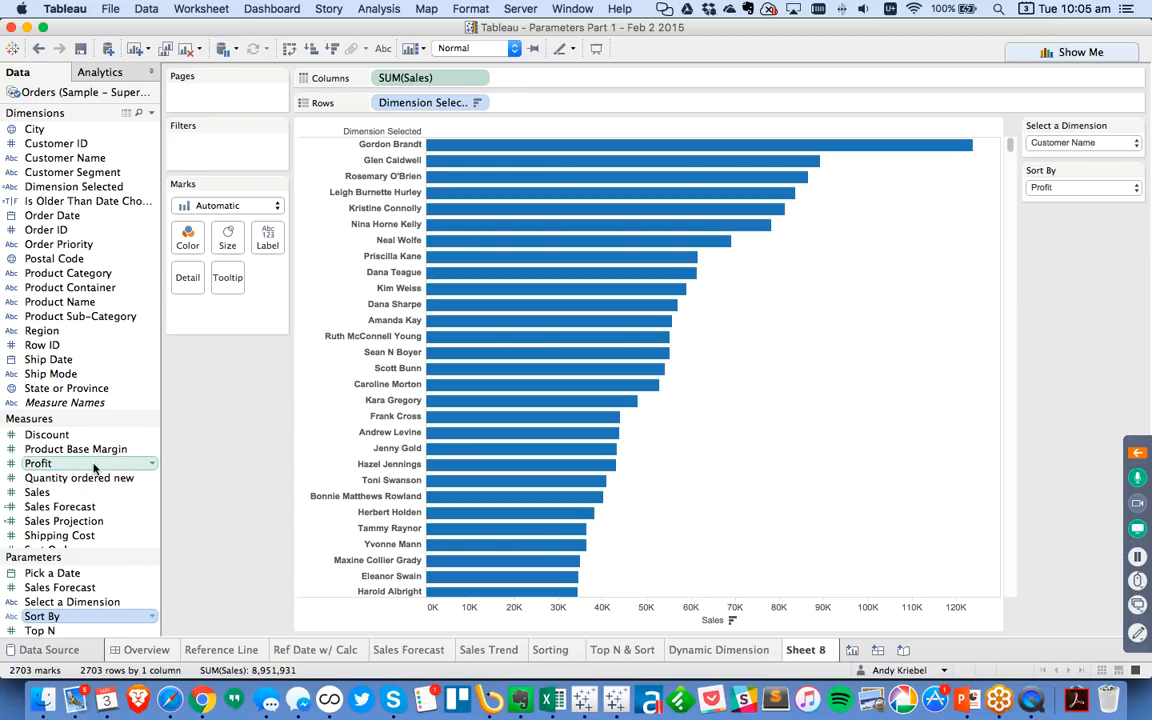
Examine the Sort Order calculation, especially the sign of its Discount term, and close the editor
scroll(80, 500, "down", 2)
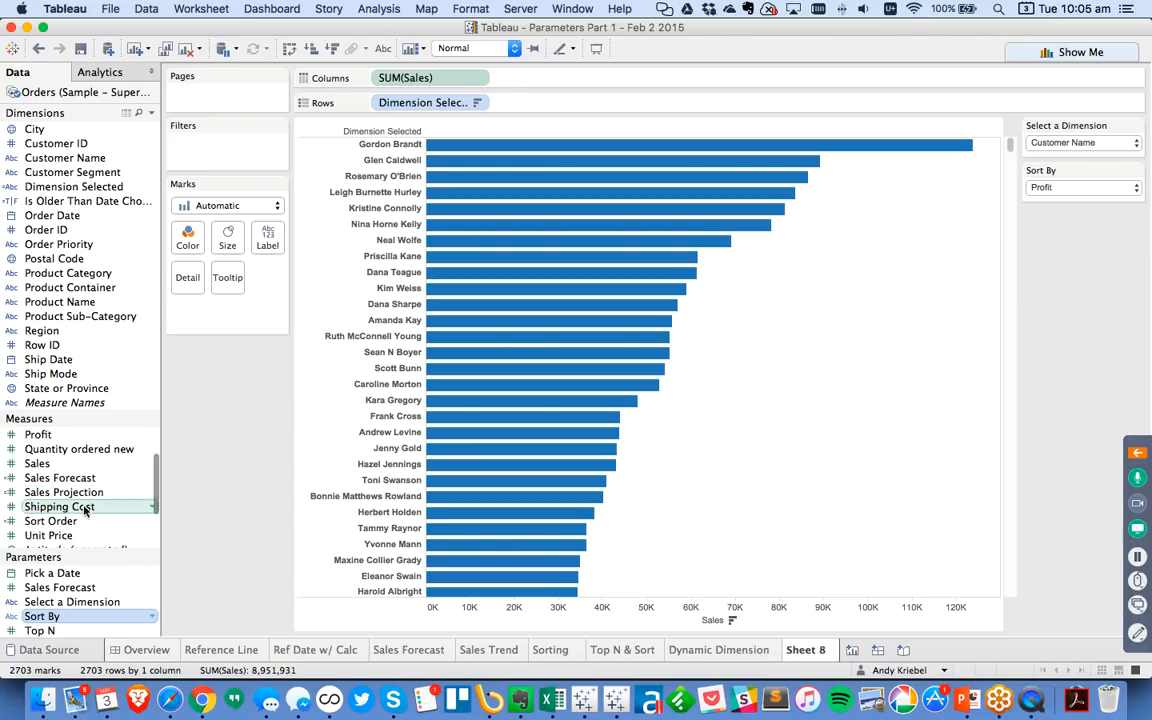
left_click(72, 522)
right_click(72, 522)
left_click(110, 264)
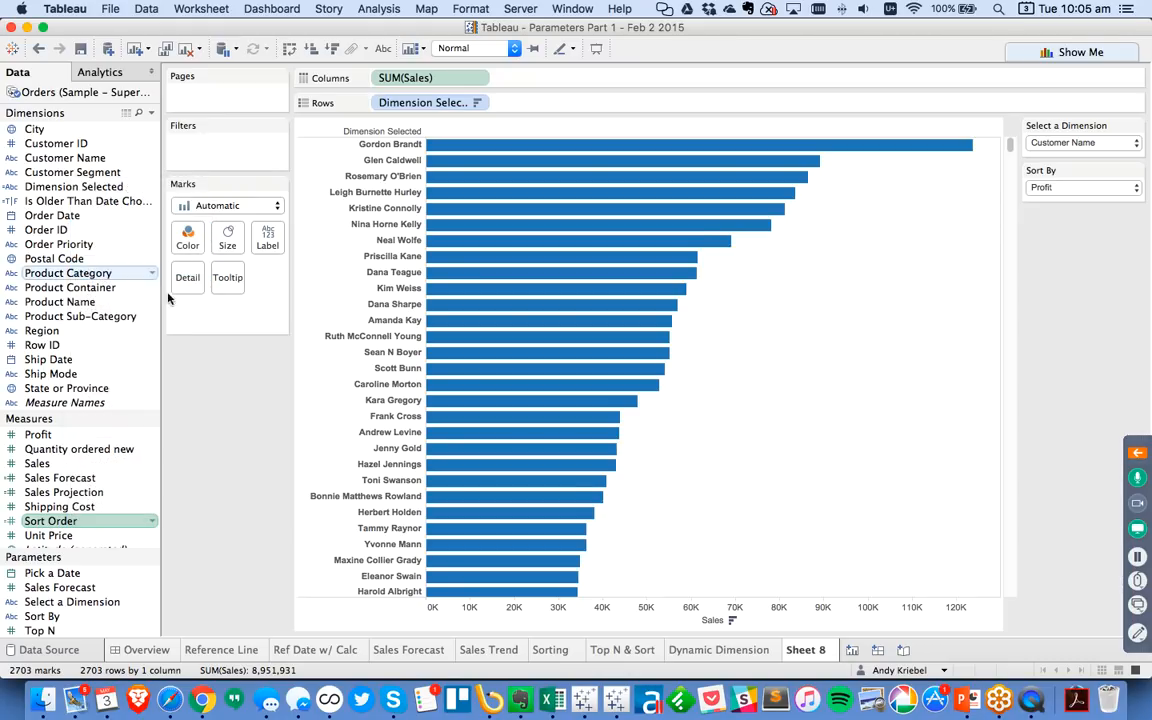
double_click(427, 291)
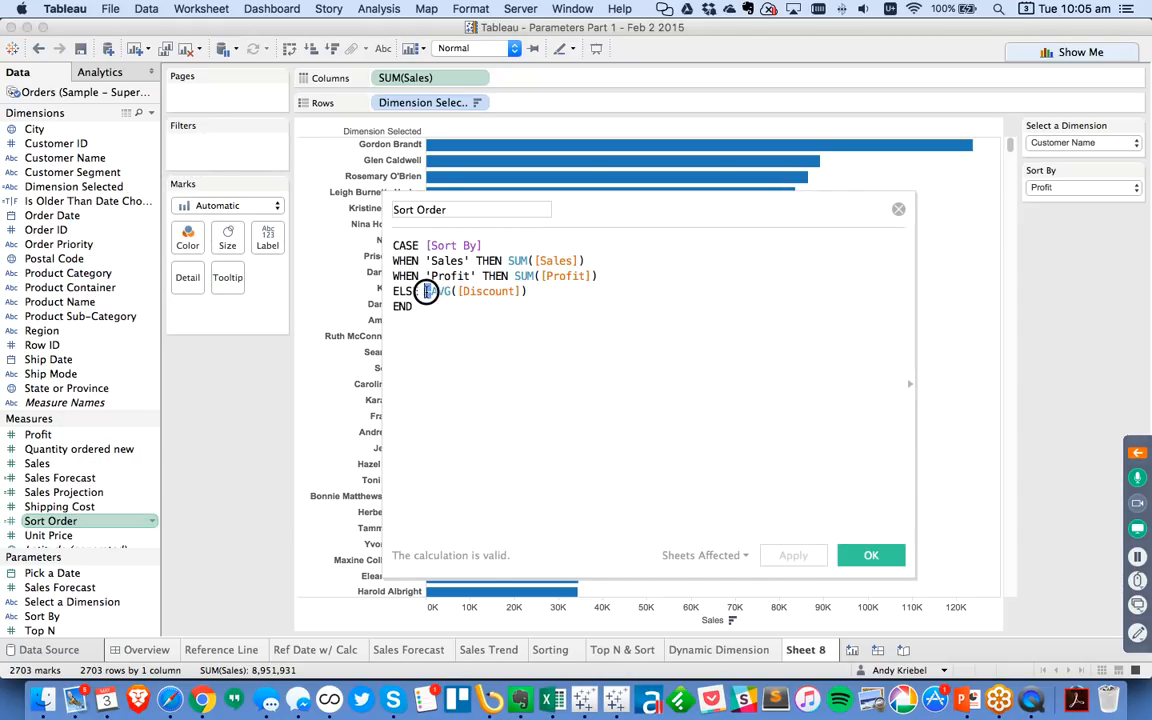
left_click(871, 556)
Duplicate the Sort Order calculated field and rename the copy as Measure Selected
right_click(75, 523)
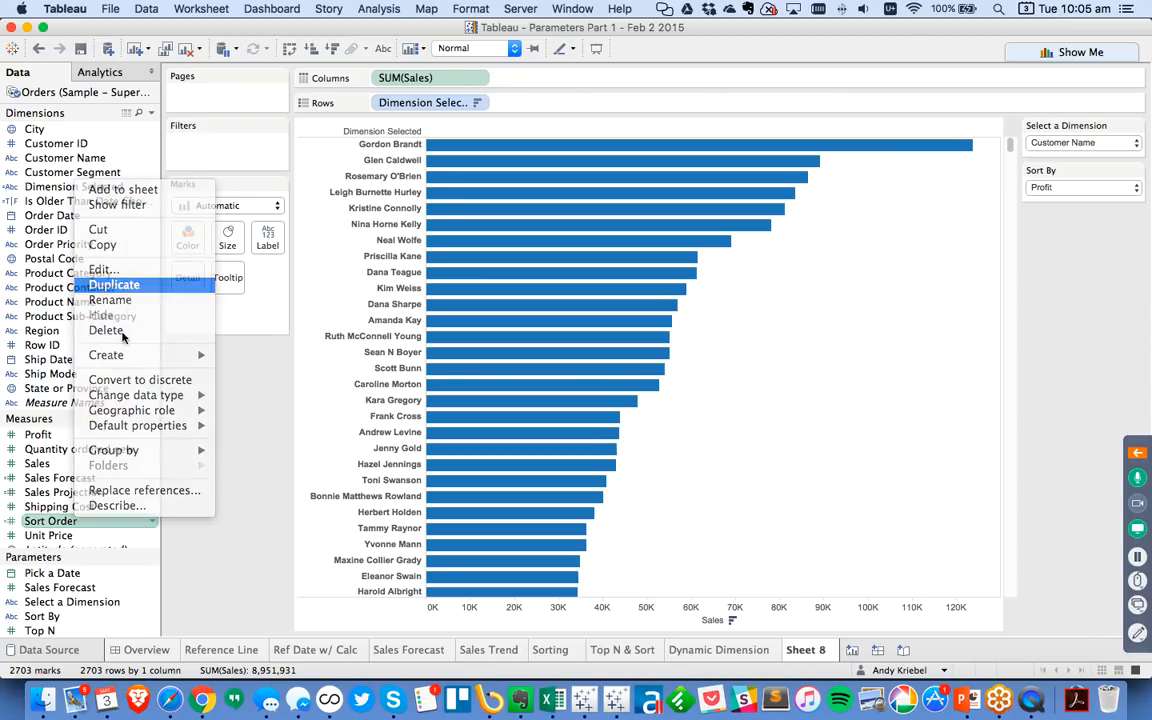
left_click(136, 293)
right_click(76, 537)
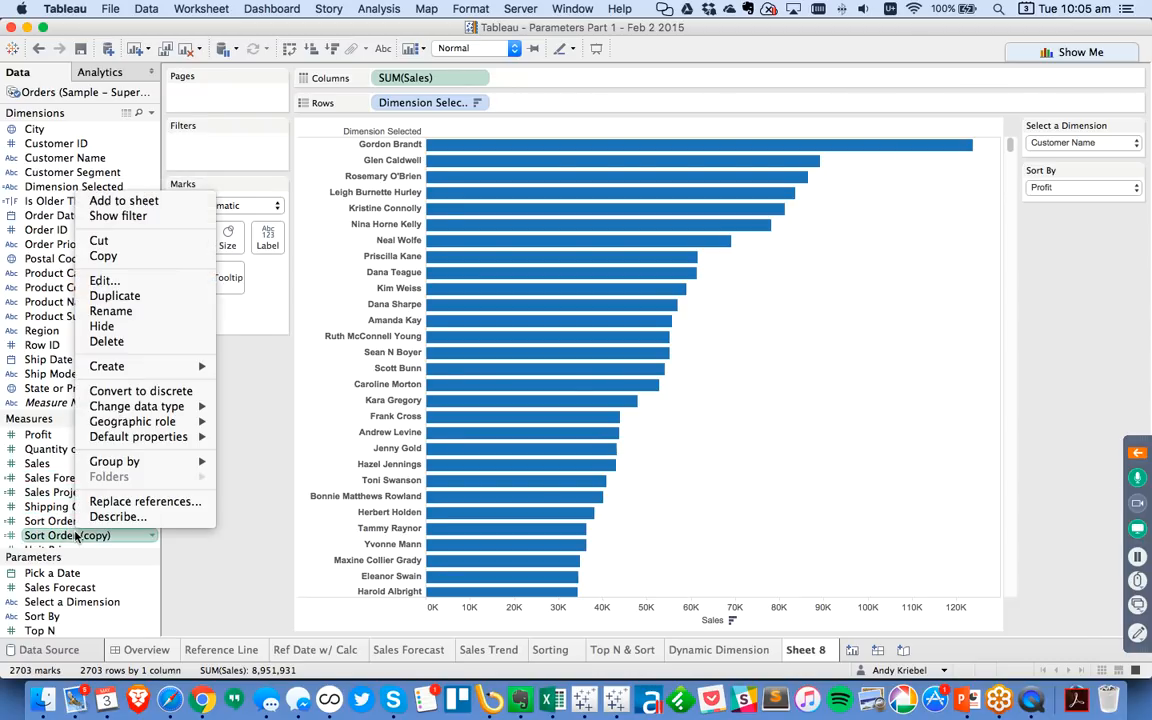
left_click(104, 281)
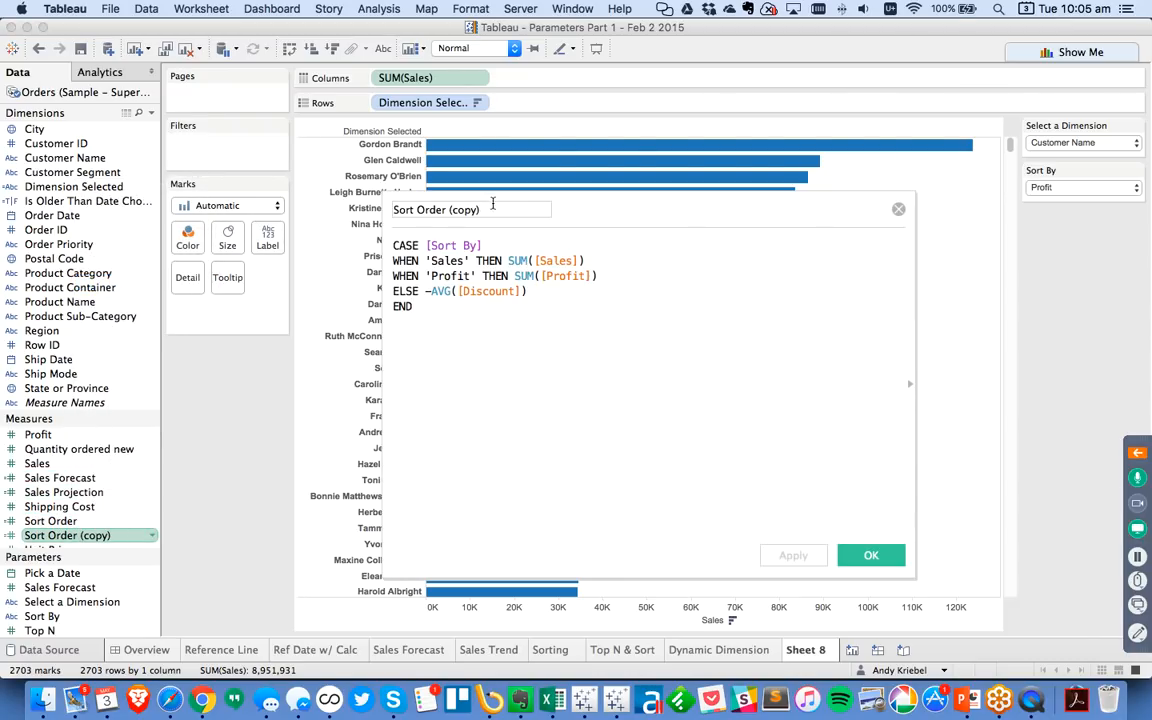
left_click_drag(470, 211, 354, 213)
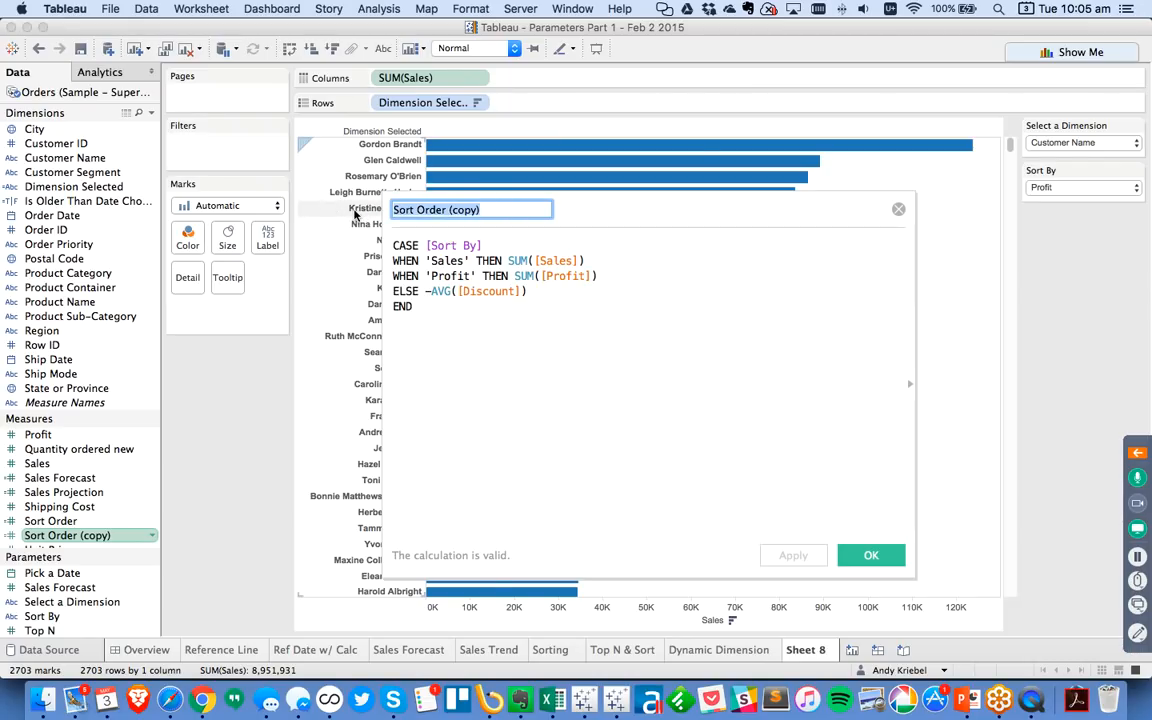
type("Measure Selected")
Remove the minus sign before AVG([Discount]) in the Measure Selected formula and save the calculation
left_click(432, 290)
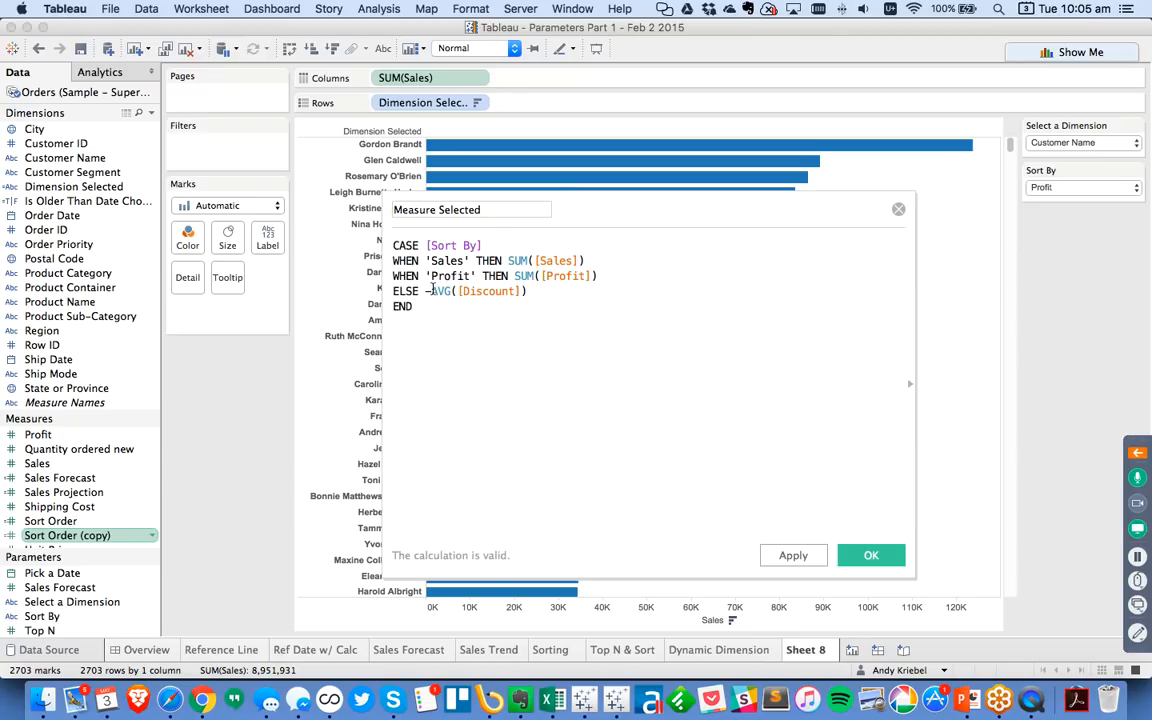
key("BackSpace")
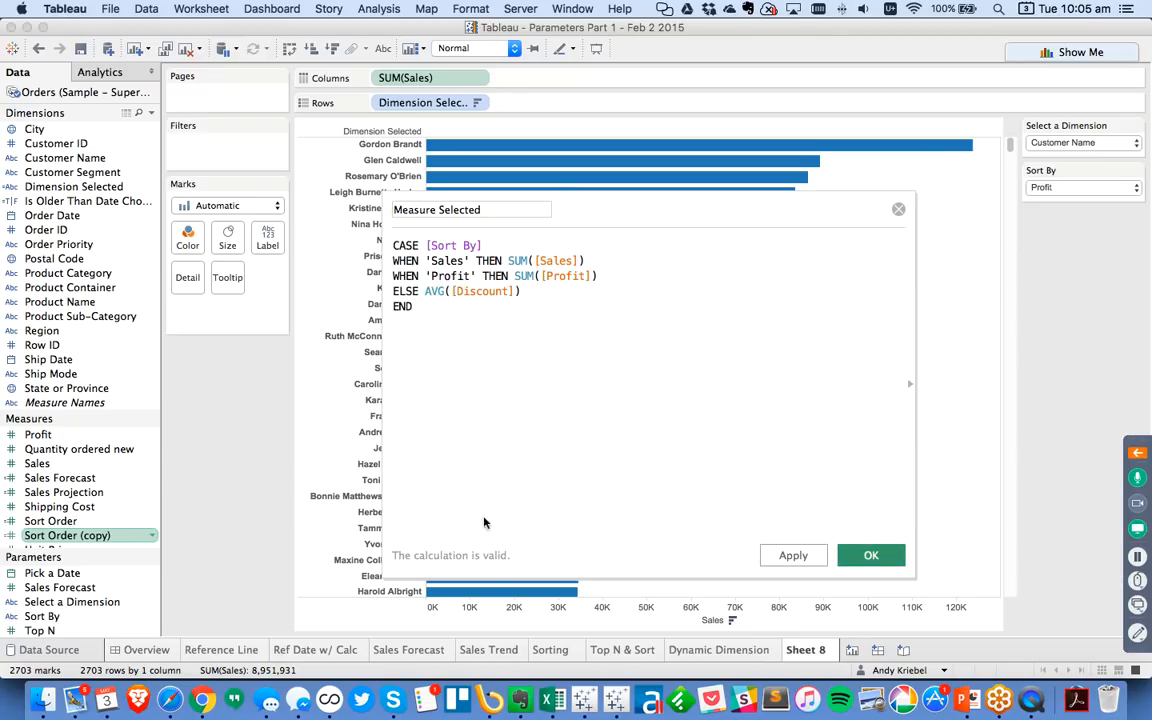
key("Return")
Replace SUM(Sales) on Columns with the Measure Selected field
scroll(100, 480, "up", 1)
scroll(100, 480, "up", 2)
left_click_drag(68, 463, 422, 84)
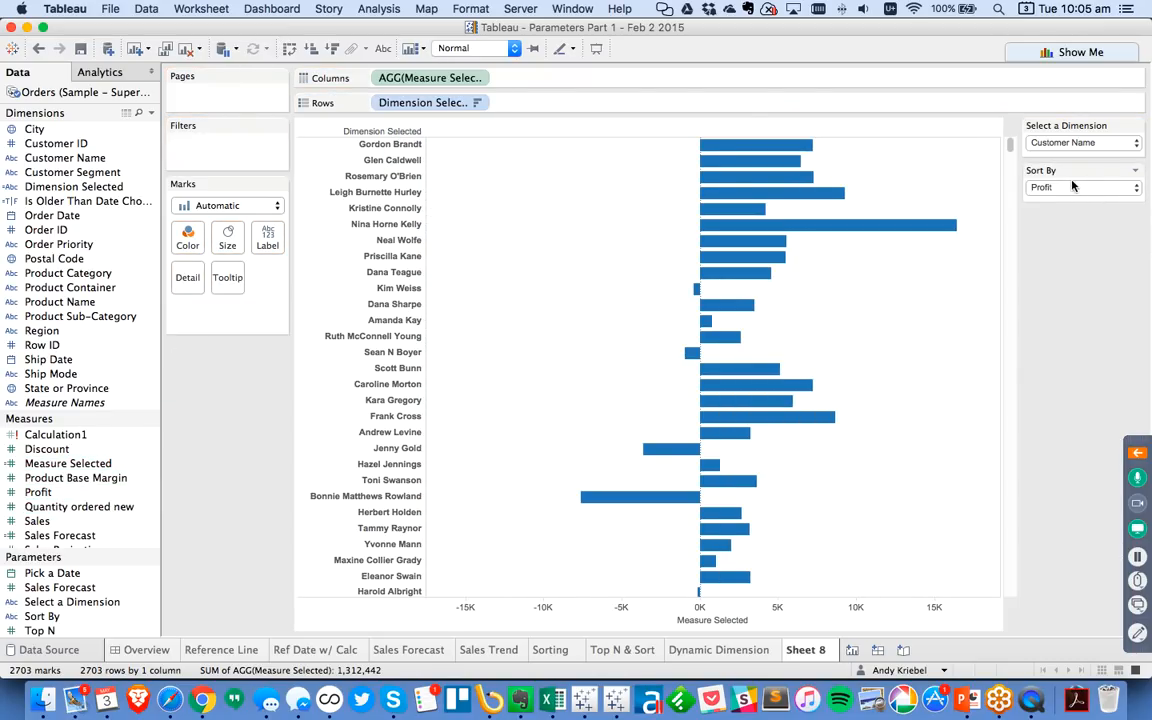
Test the dynamic measure by setting the Sort By parameter to Discount and then Sales
left_click(1072, 186)
left_click(1068, 201)
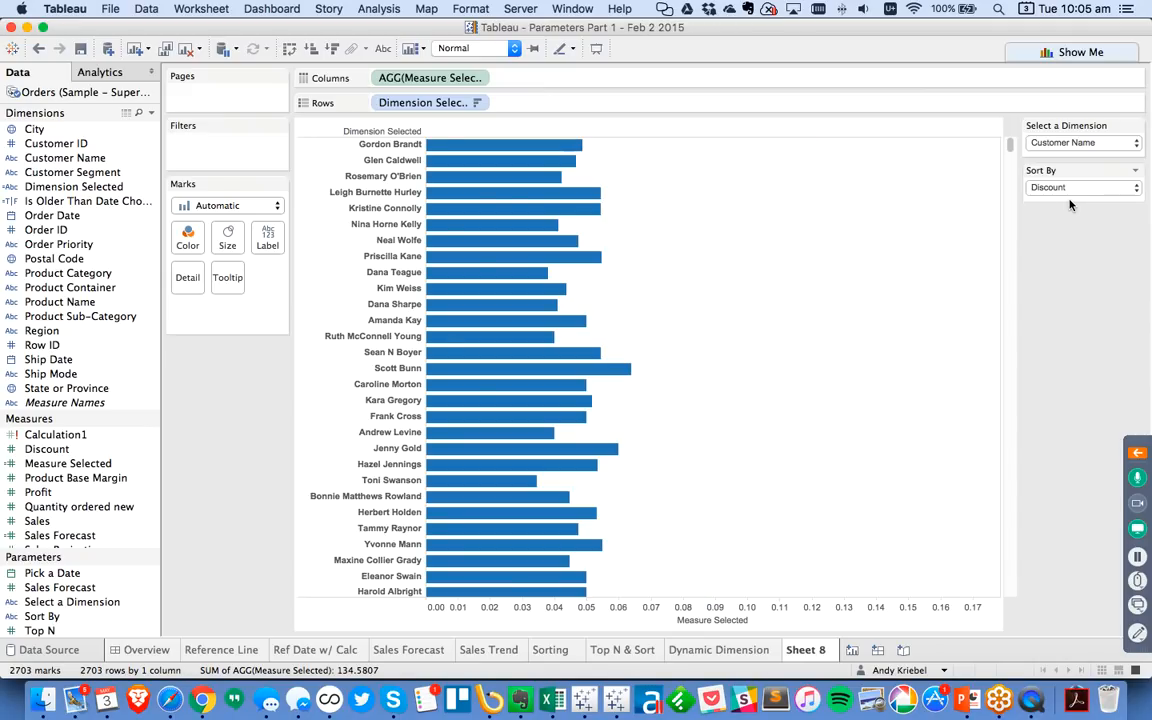
left_click(1068, 188)
left_click(1052, 160)
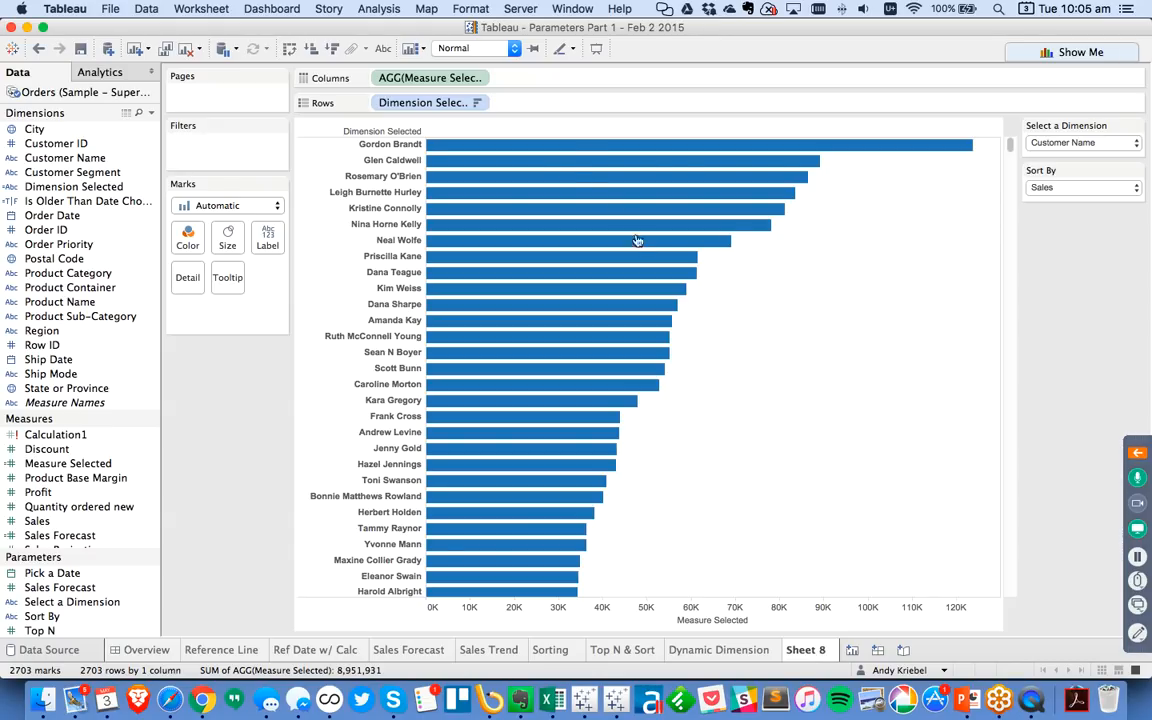
Sort Dimension Selected in descending order by the Sort Order field
left_click(479, 104)
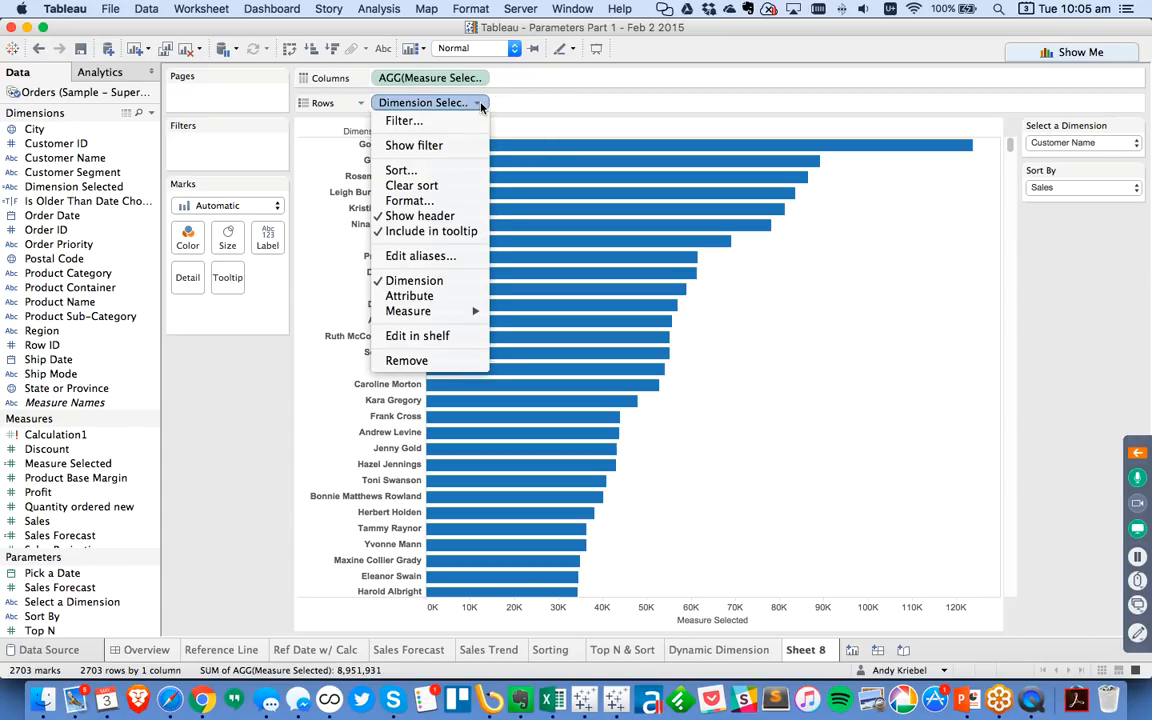
left_click(415, 167)
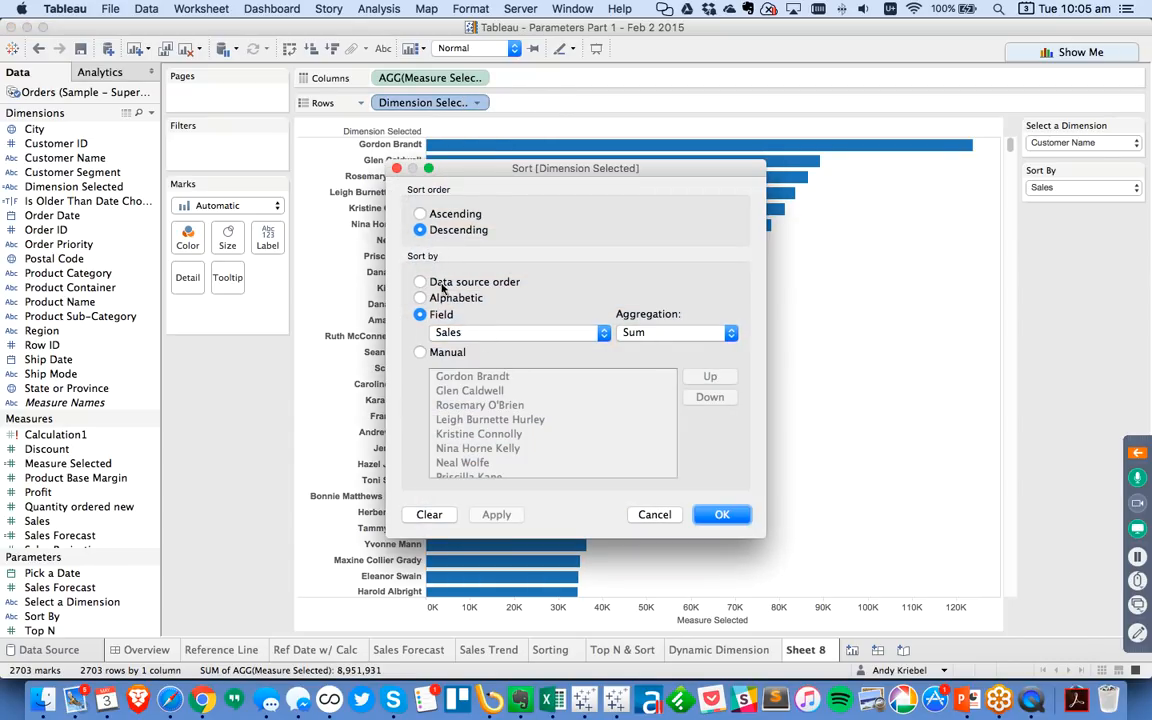
left_click(446, 332)
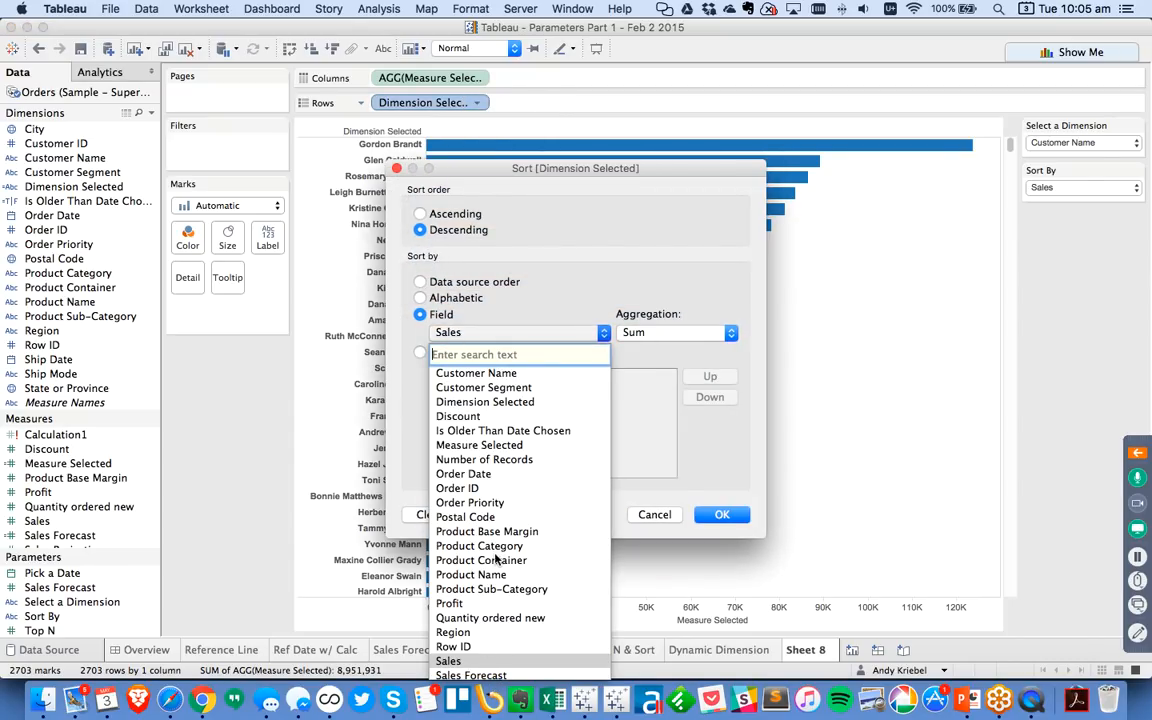
scroll(493, 670, "down", 3)
left_click(470, 632)
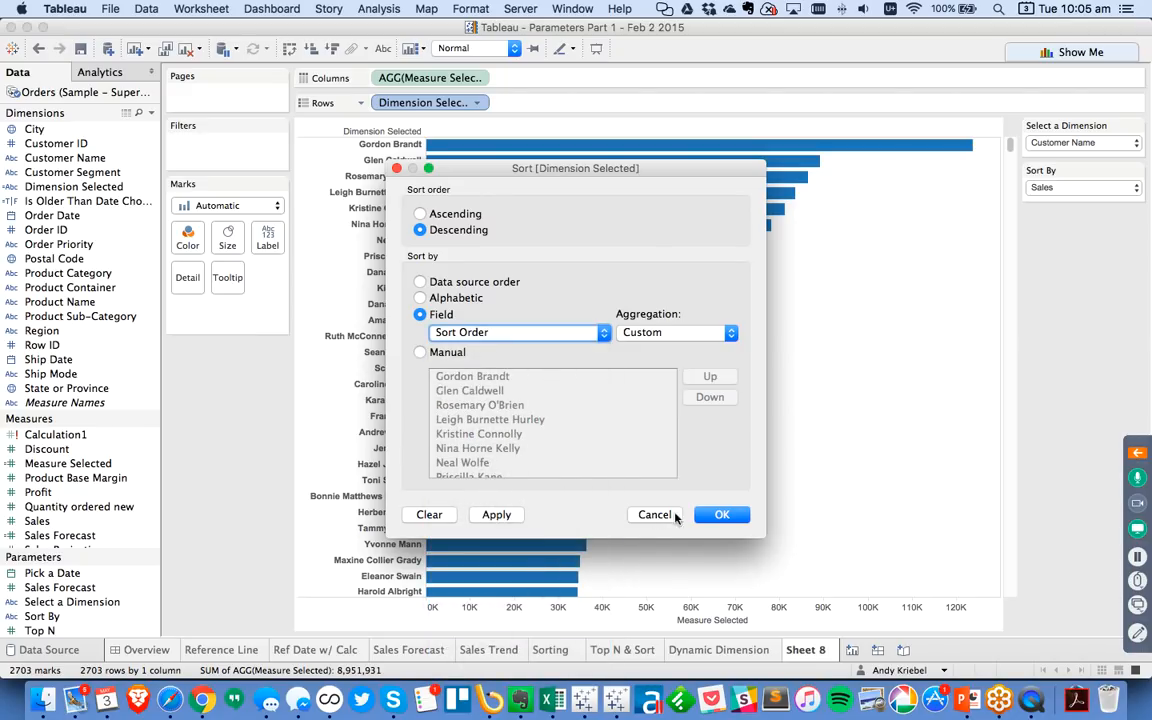
left_click(722, 514)
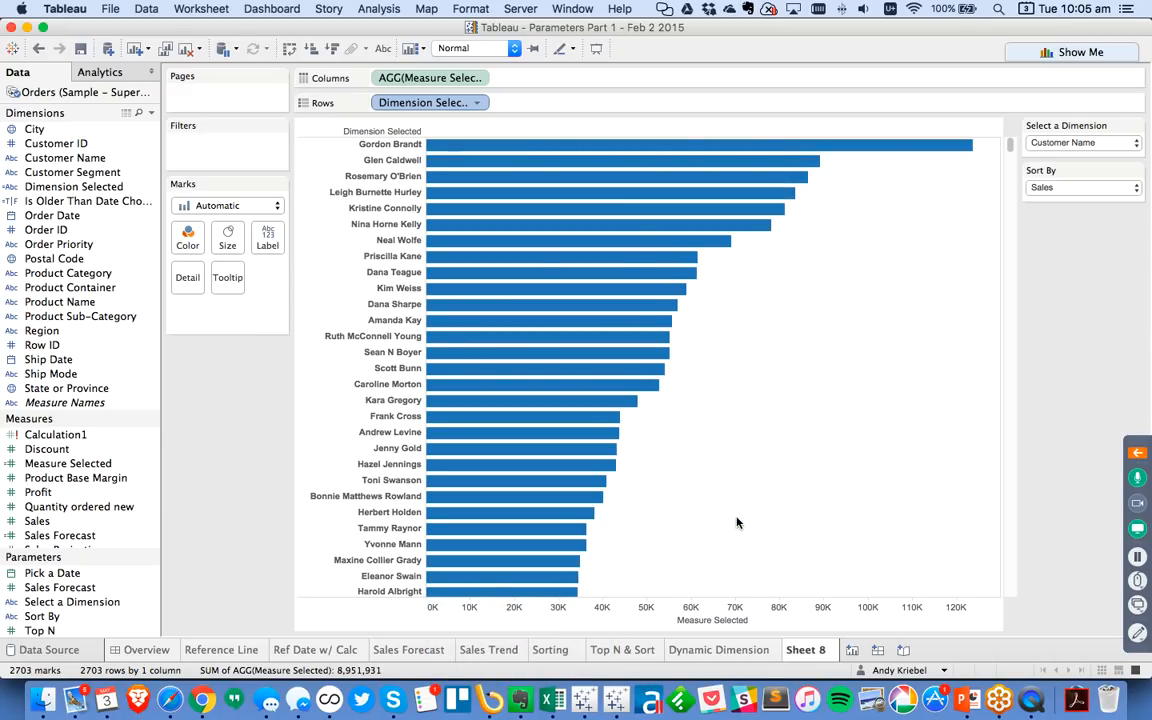
Check the new sort by setting Sort By to Discount and finally to Profit, reviewing the bars for each
left_click(1033, 190)
left_click(1041, 216)
scroll(701, 368, "down", 10)
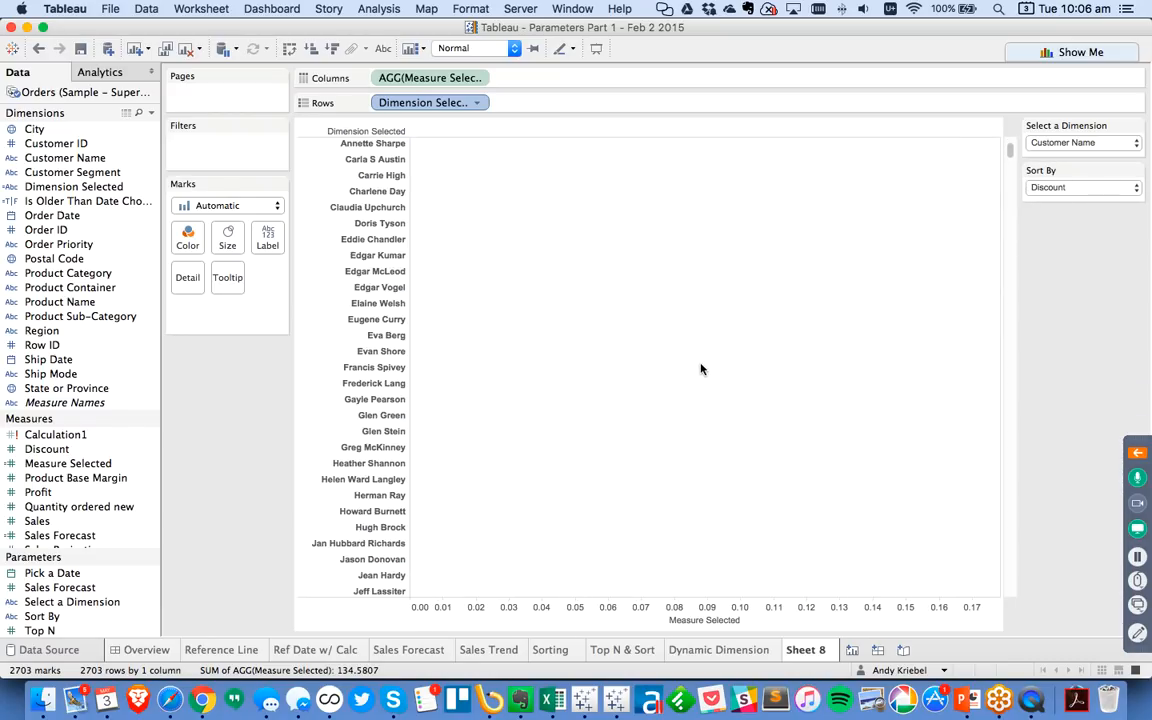
scroll(703, 365, "down", 15)
scroll(703, 365, "down", 8)
scroll(703, 365, "up", 15)
left_click(1085, 187)
left_click(1122, 176)
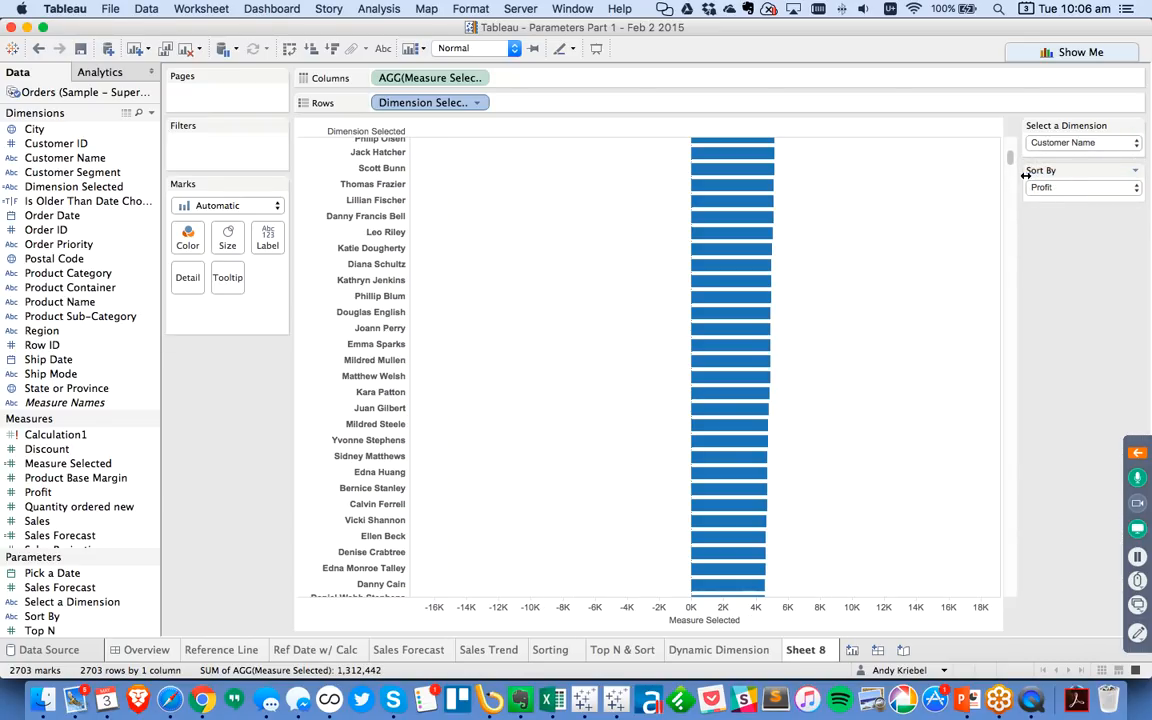
left_click_drag(1010, 149, 1010, 129)
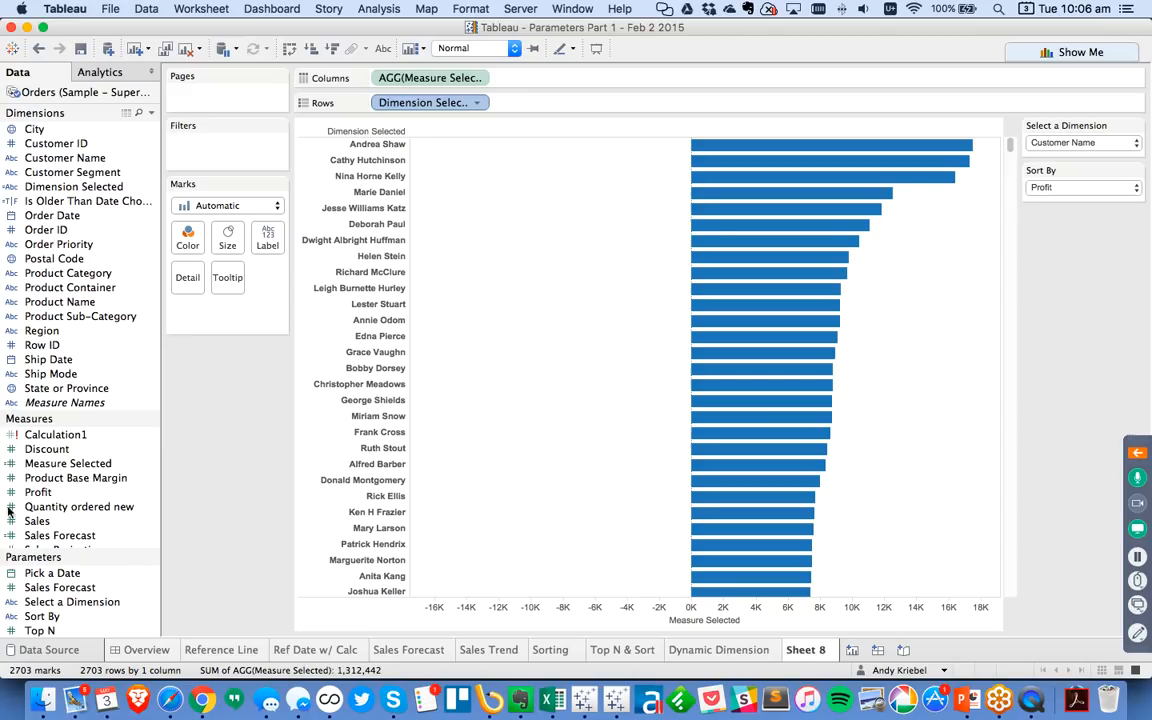
Show the Top N parameter control and filter Dimension Selected to the top values by Measure Selected, using Top N as the count
right_click(57, 630)
left_click(143, 373)
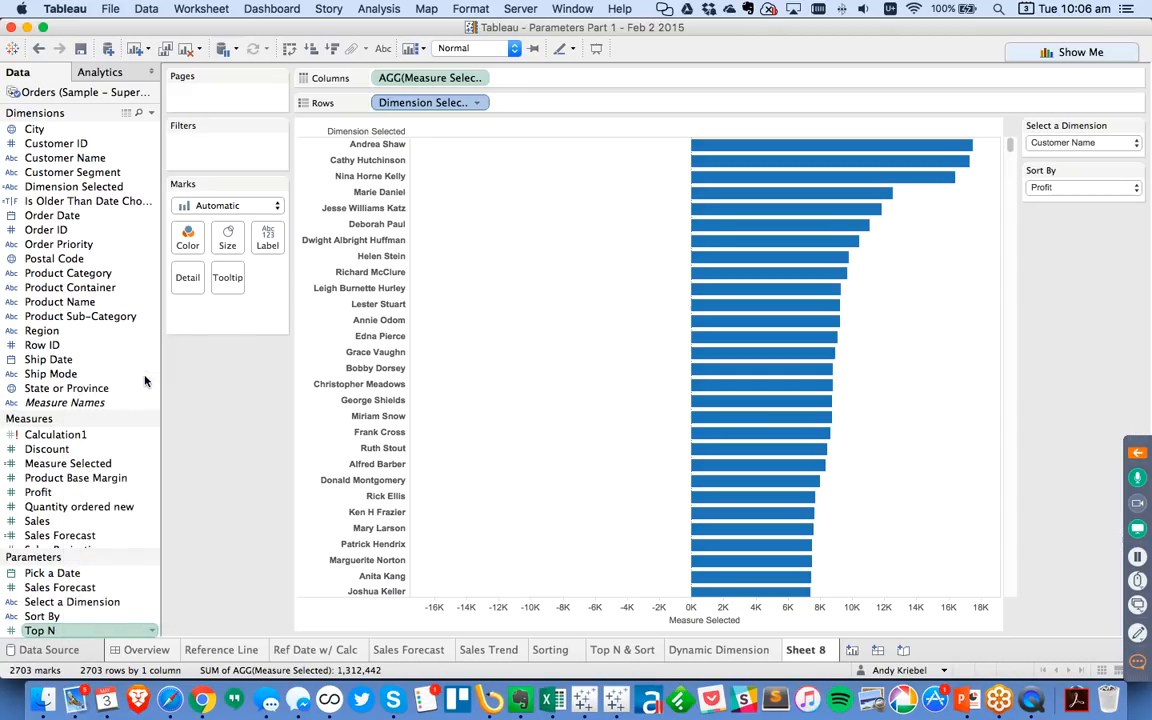
left_click(476, 102)
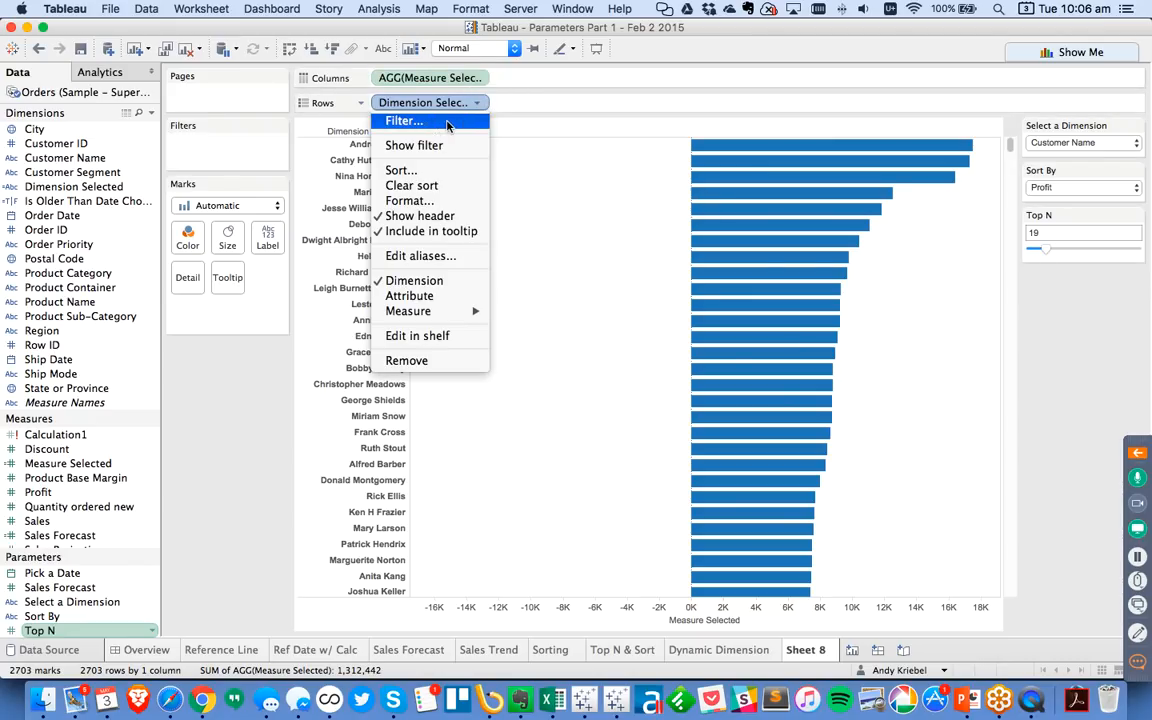
left_click(457, 120)
left_click(669, 146)
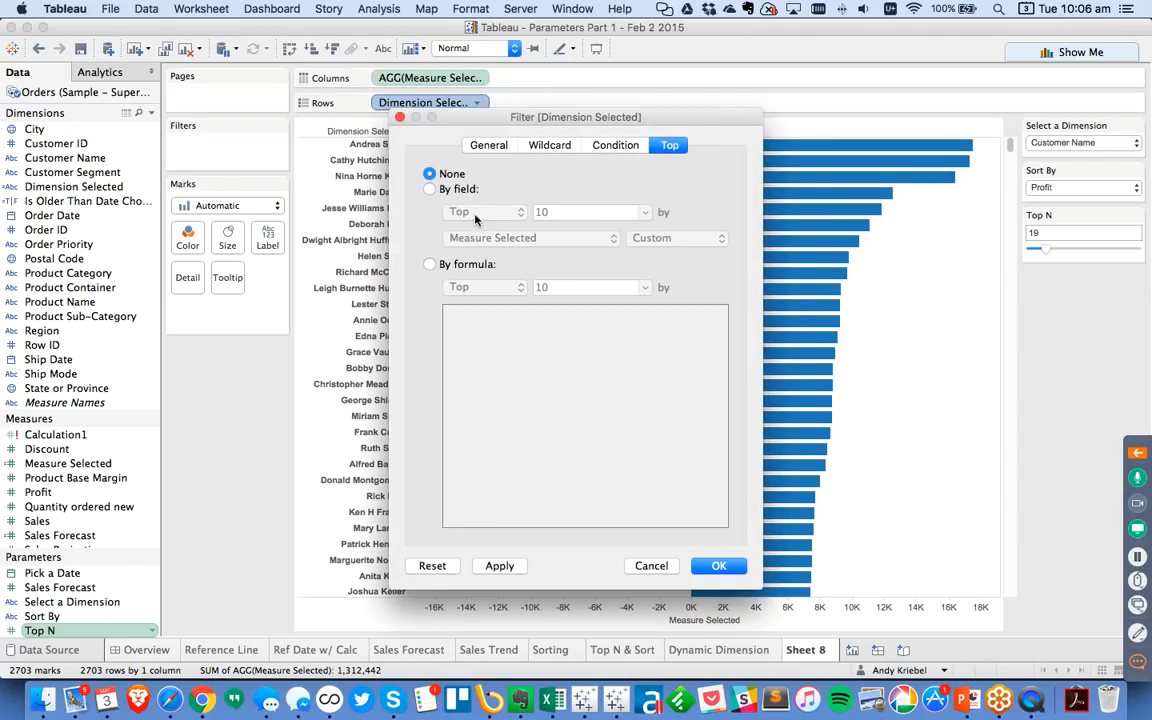
left_click(440, 189)
left_click(605, 212)
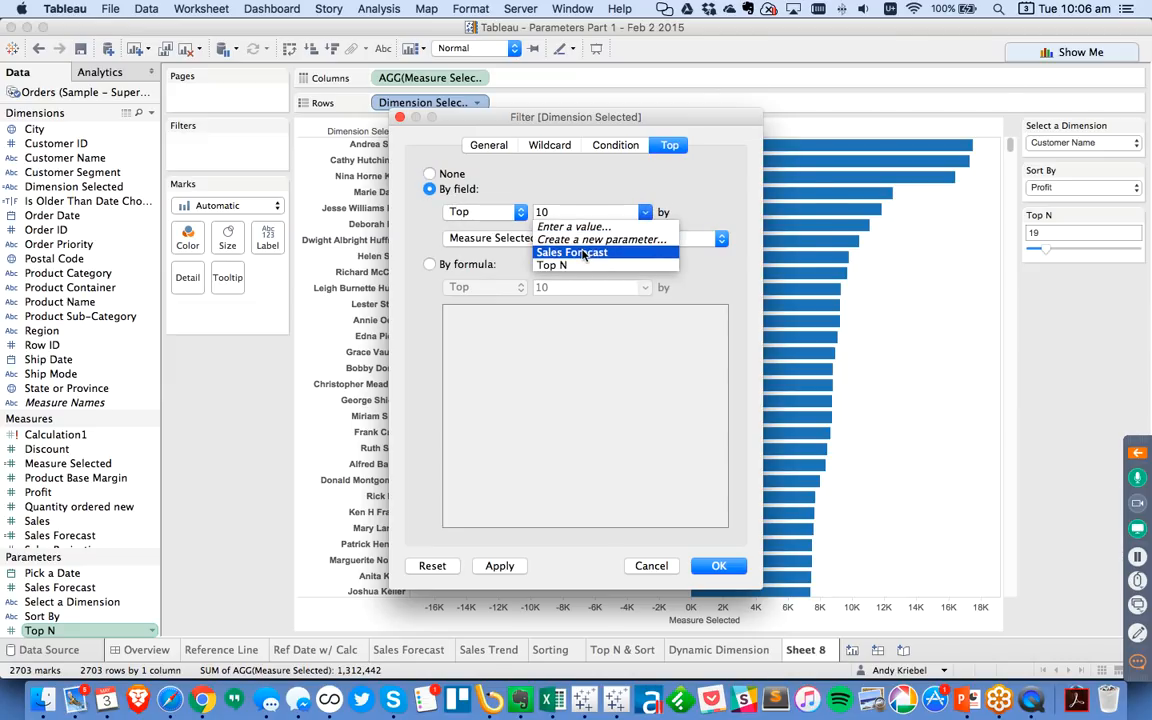
left_click(600, 265)
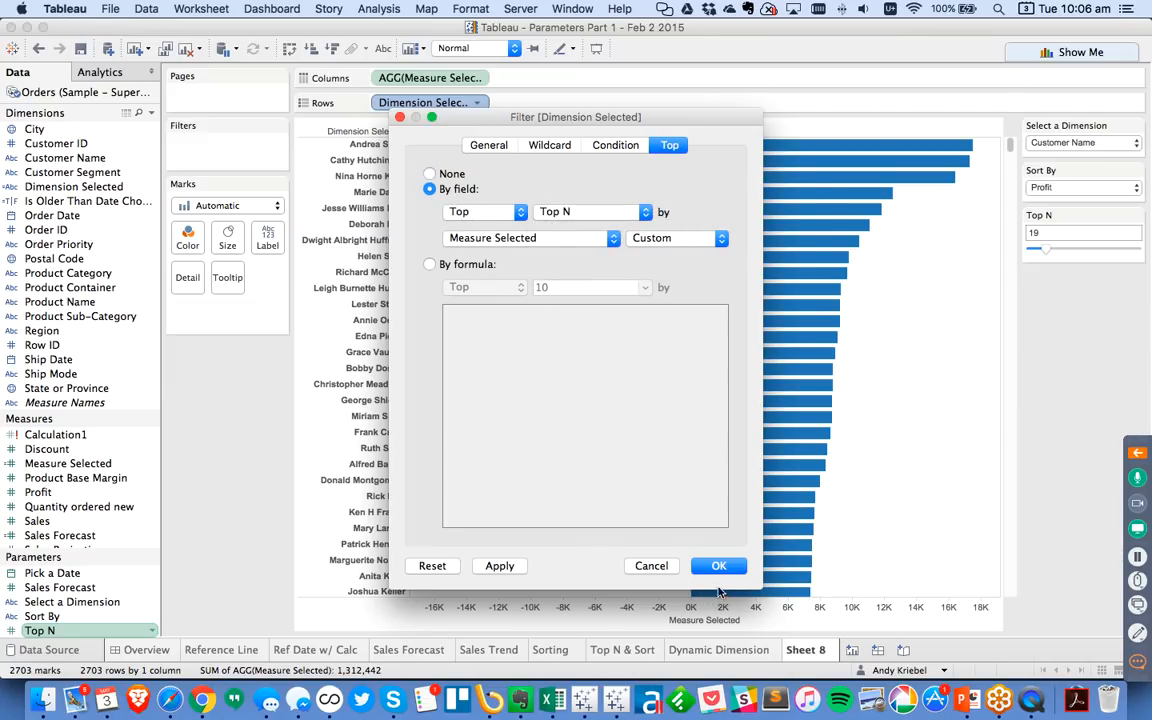
left_click(716, 566)
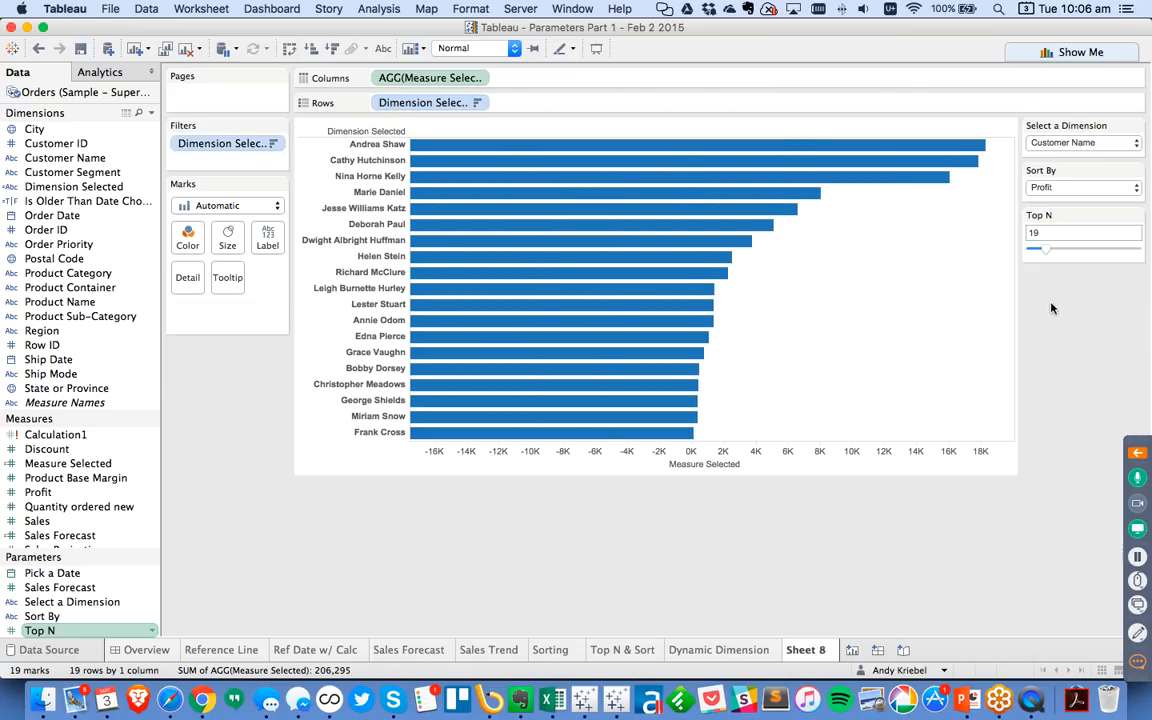
Set the Top N parameter to 10 and test the filter with Sort By set to Discount and finally to Sales
left_click(1040, 252)
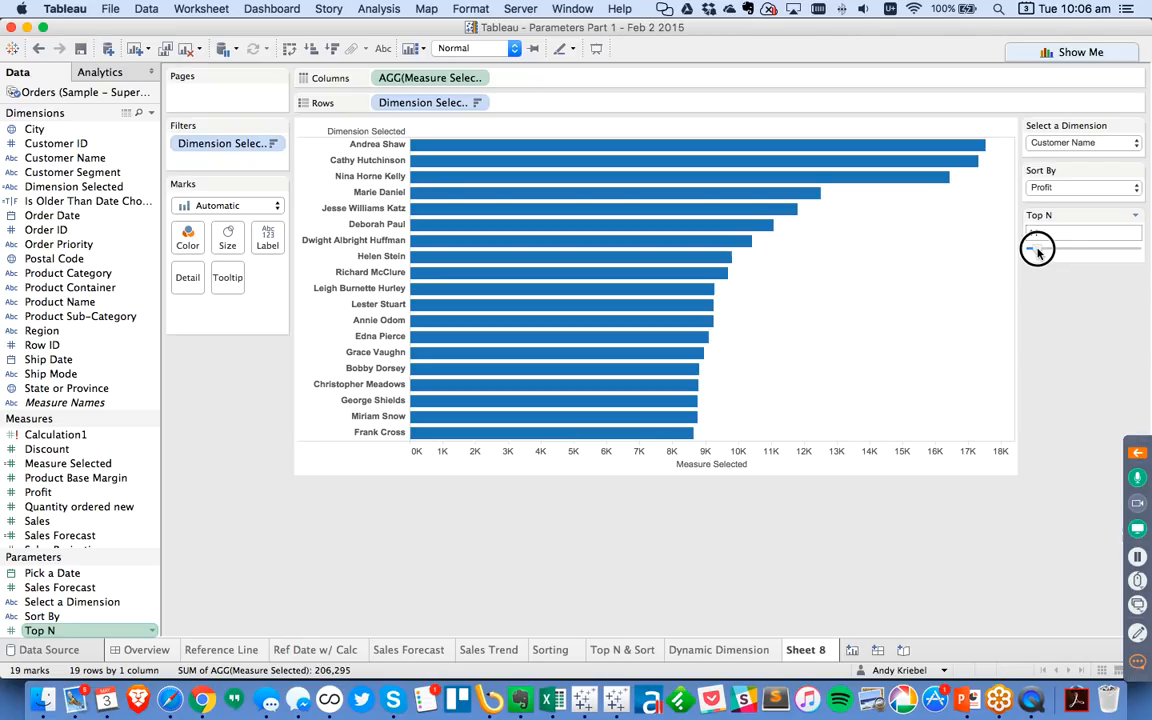
left_click_drag(1037, 252, 1033, 249)
left_click(1044, 189)
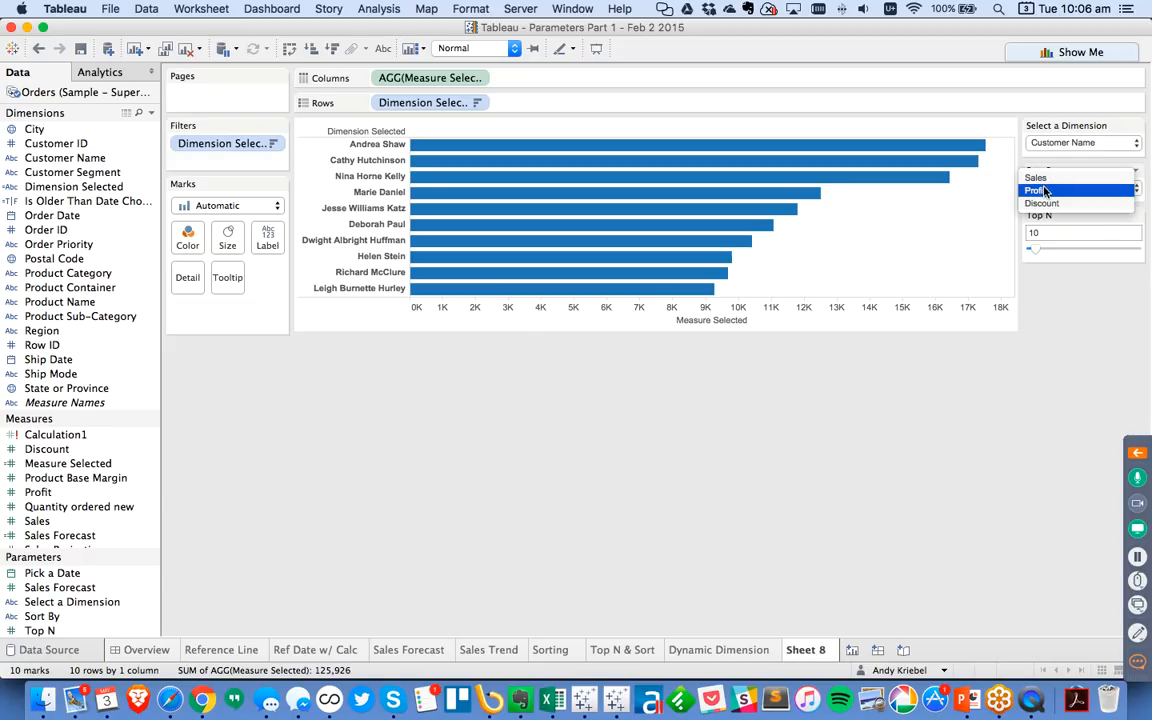
left_click(1044, 211)
left_click(1052, 187)
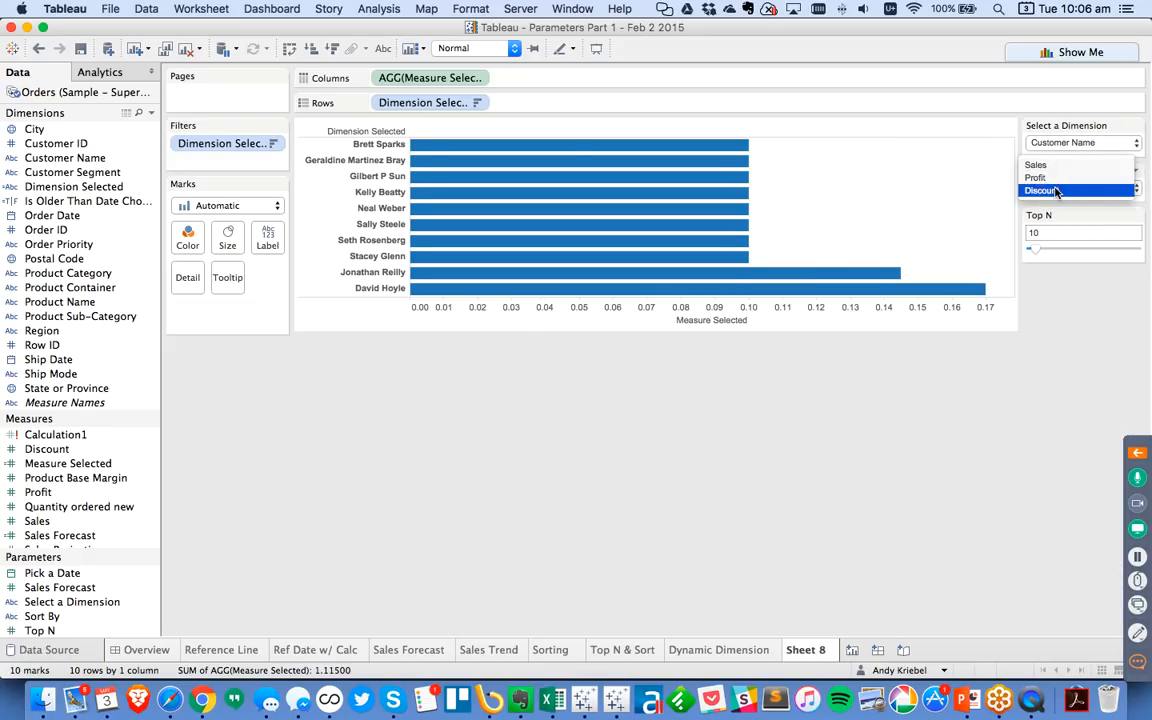
left_click(1048, 171)
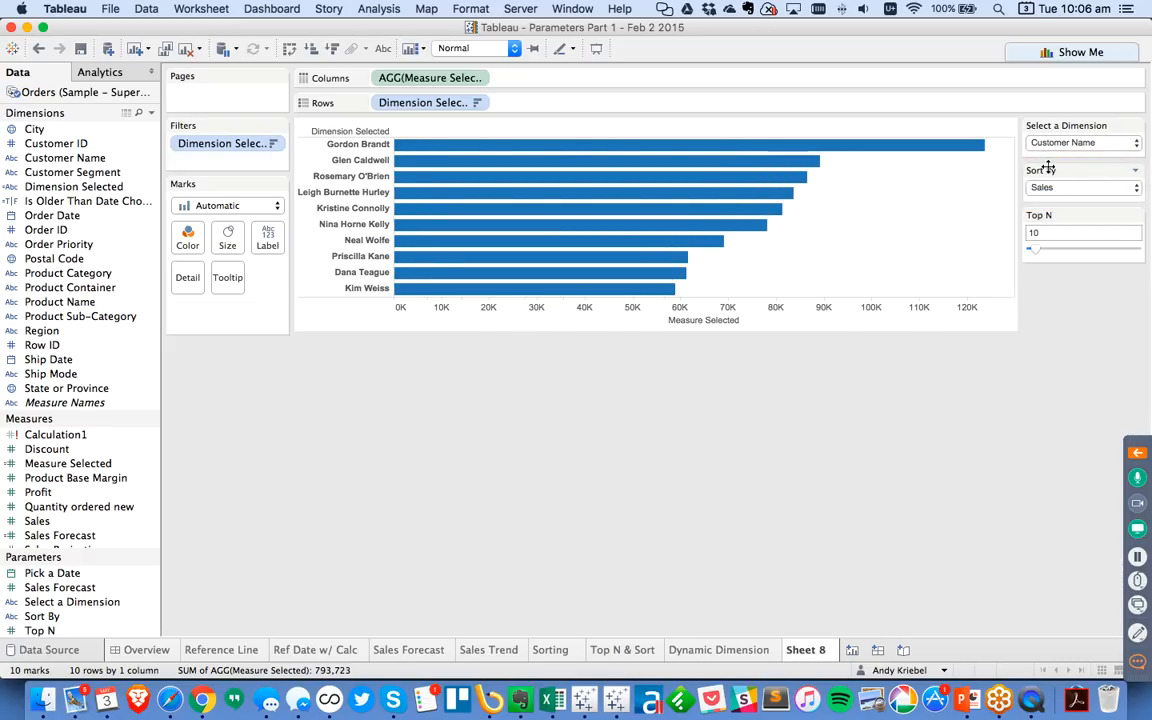
left_click(1137, 661)
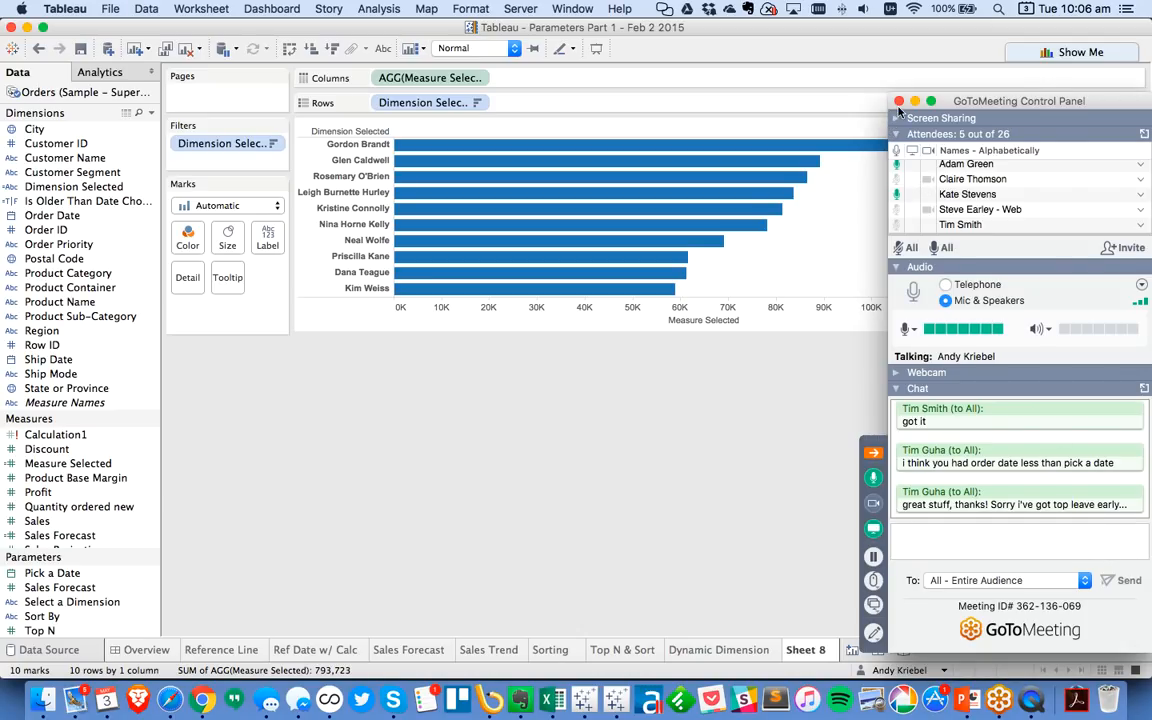
left_click(875, 453)
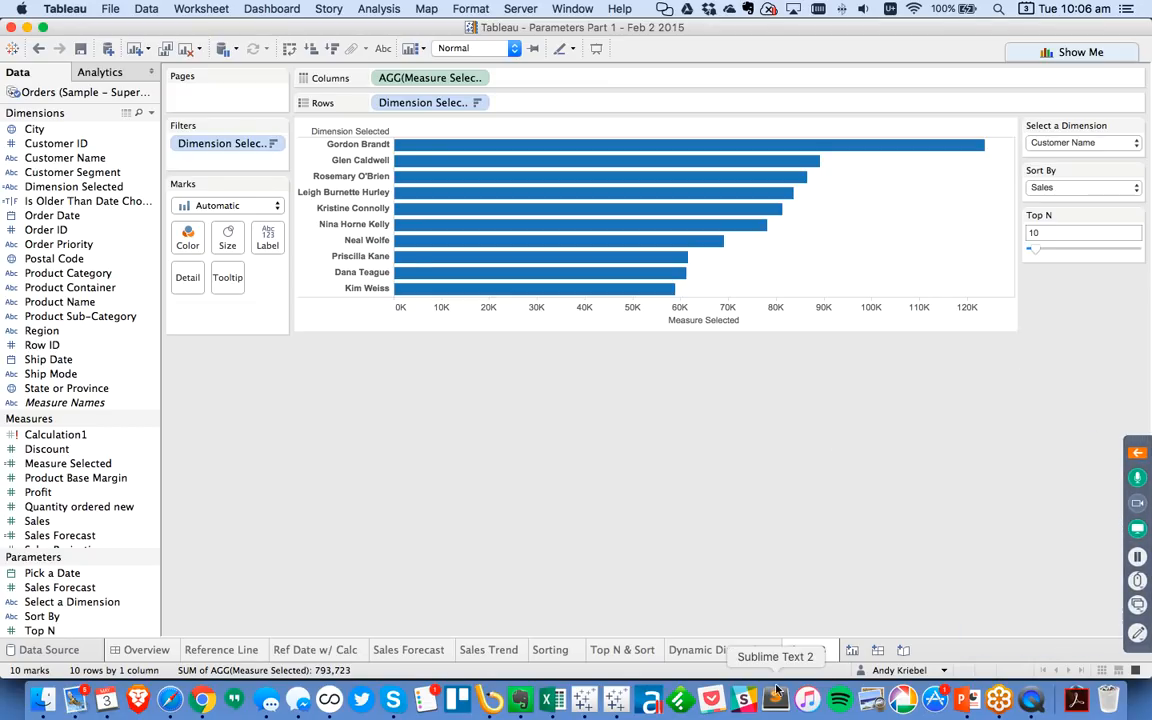
Rename the Sheet 8 worksheet as Dynamic Dimension & Measure
double_click(806, 651)
type("D")
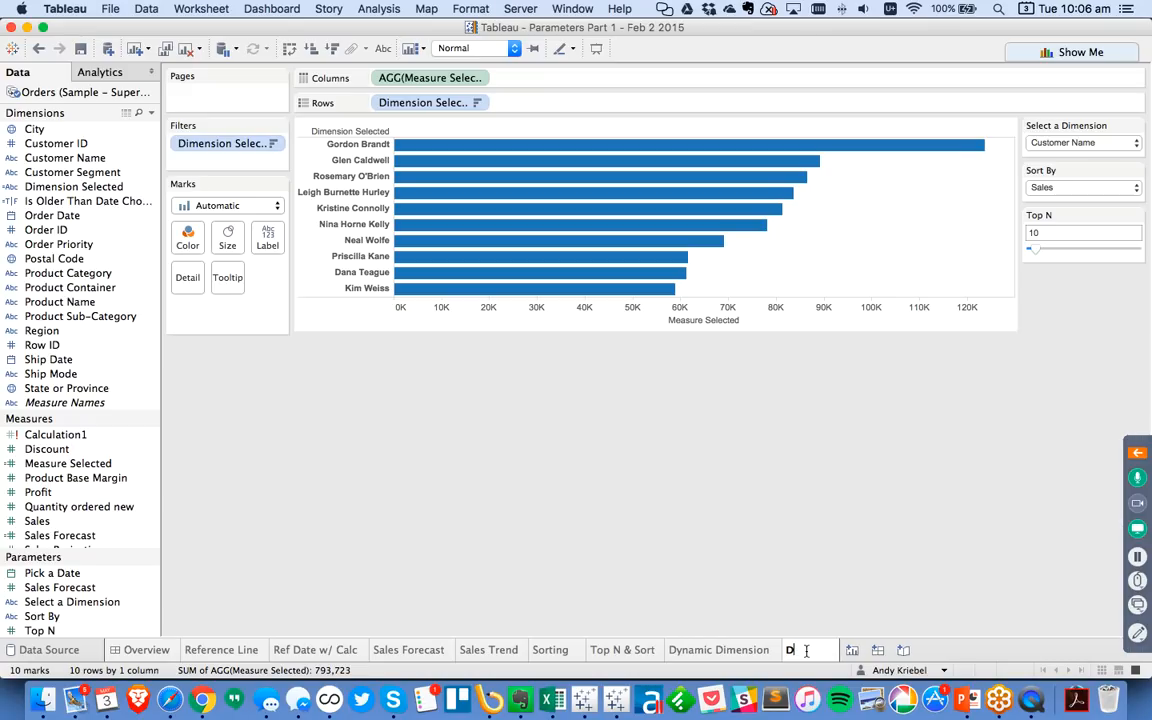
type("Ynamic")
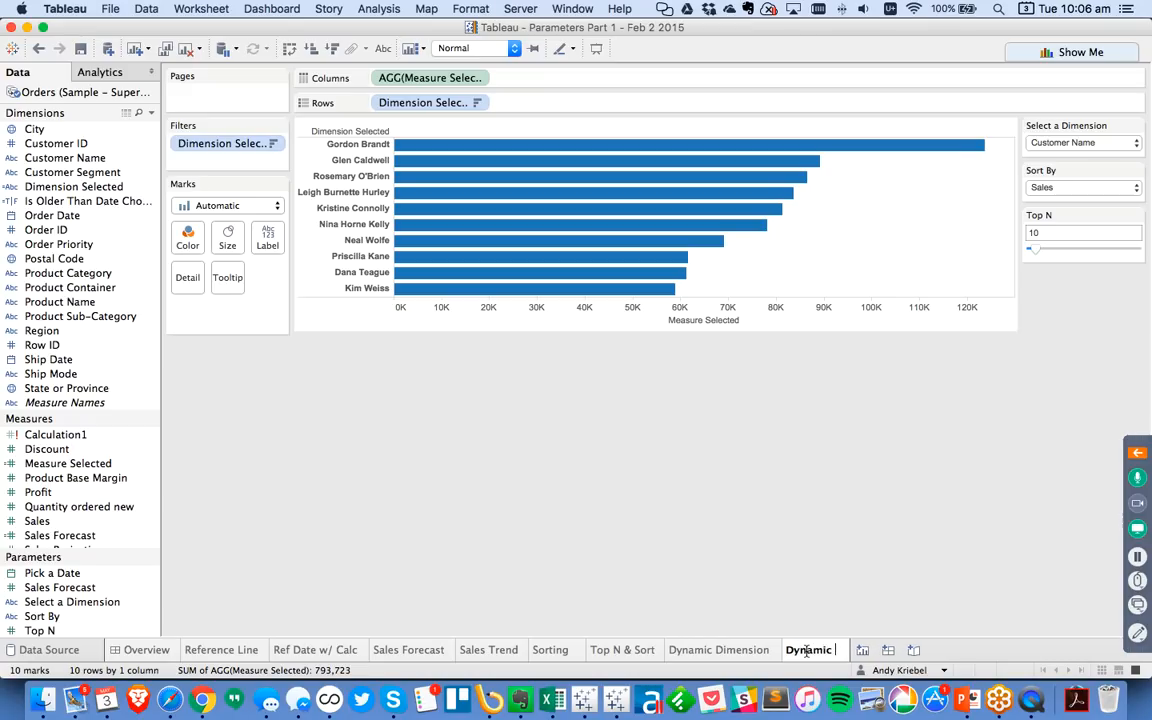
type(" Dimension & MEasure")
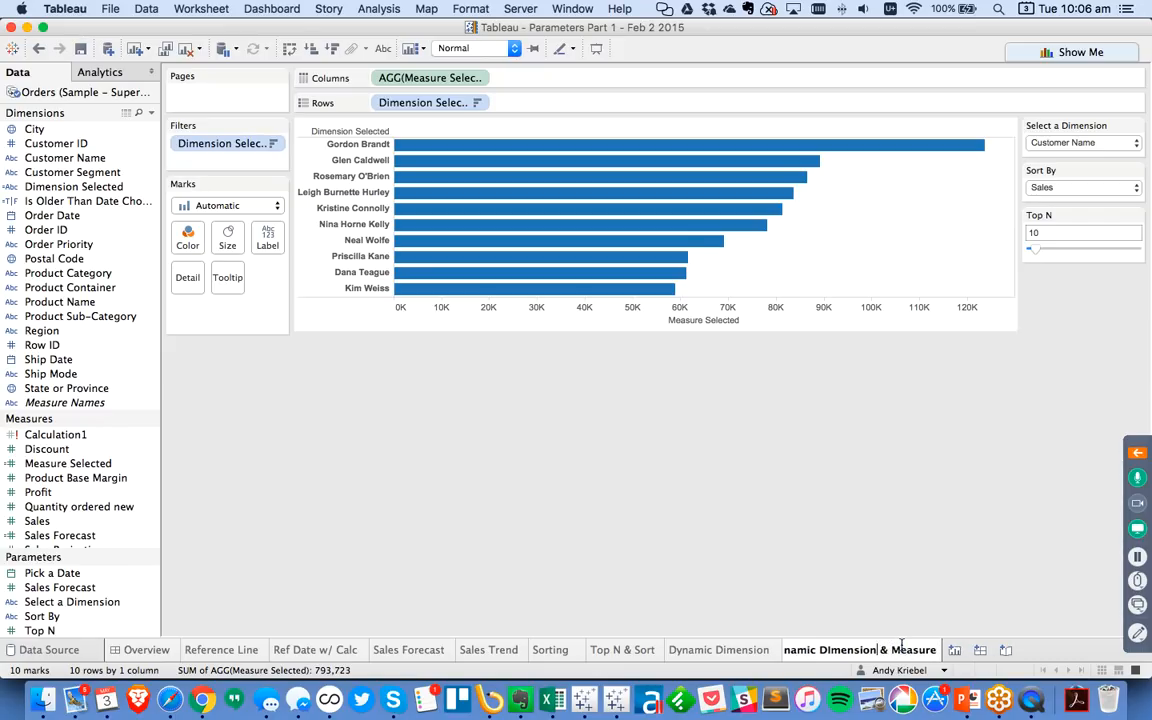
key("Return")
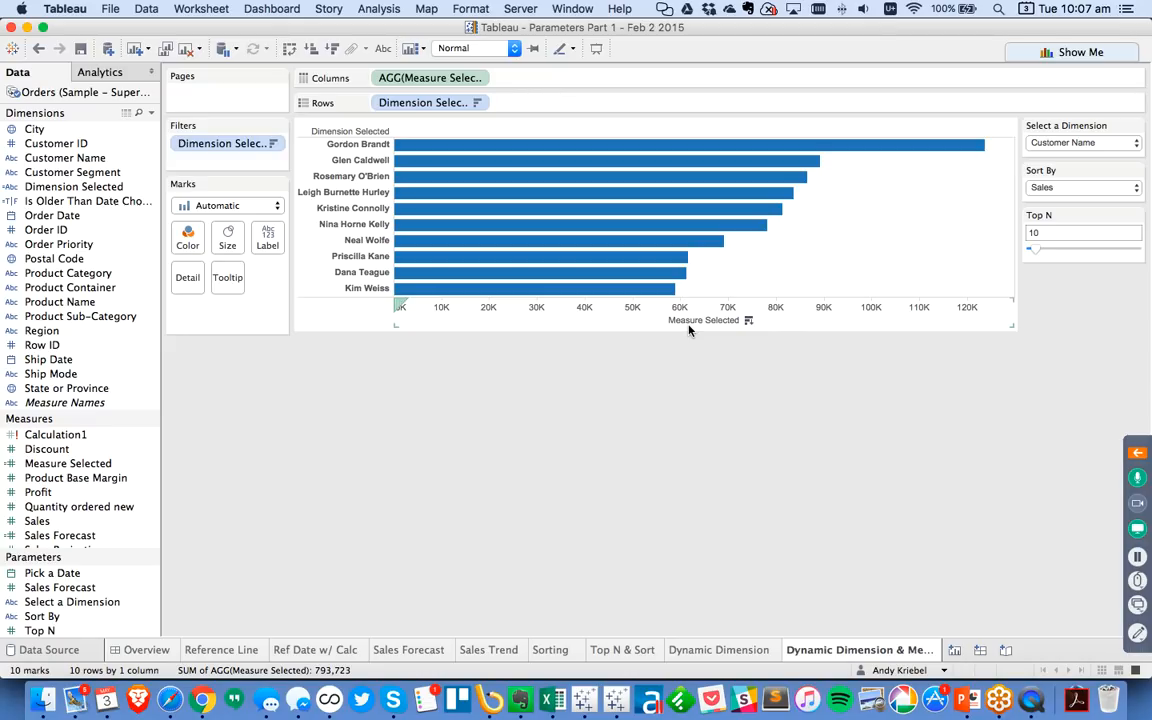
left_click(151, 114)
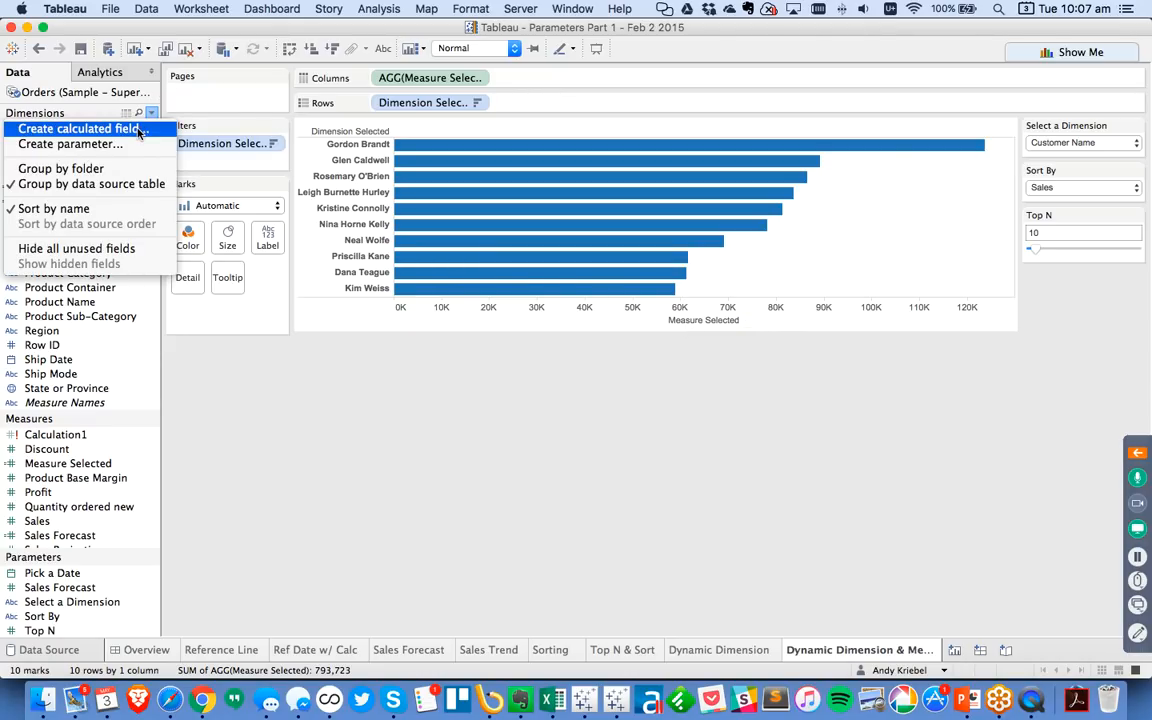
left_click(254, 548)
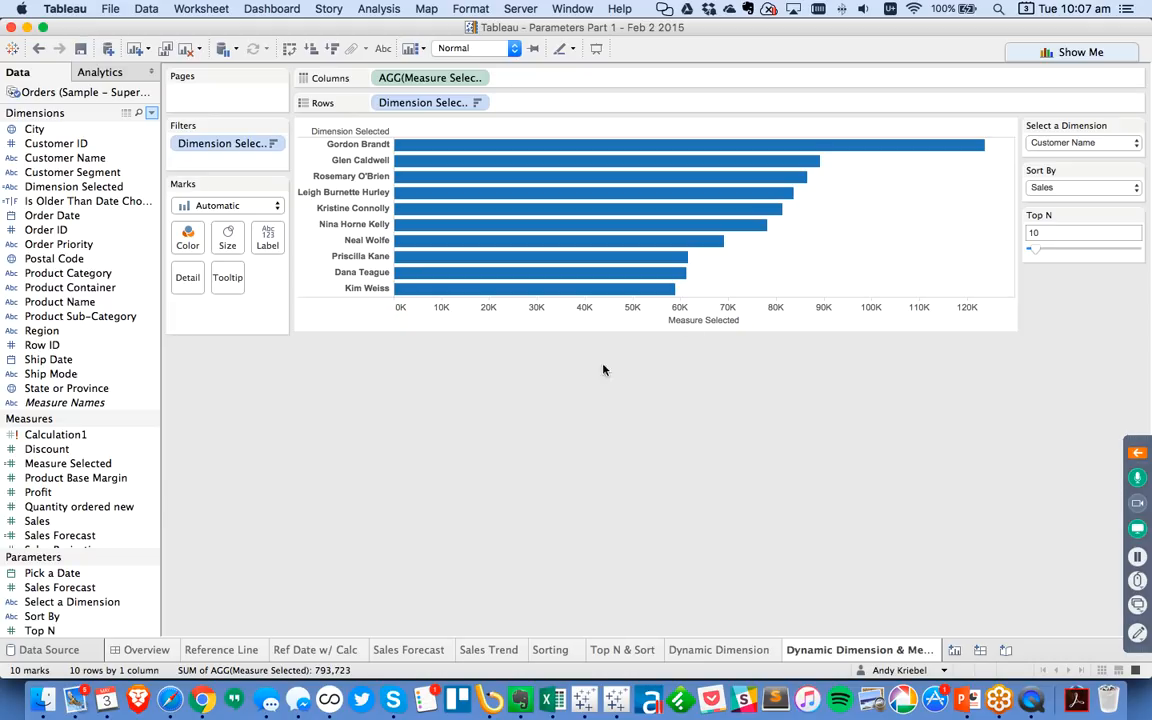
Add the Sort By parameter to Columns before the measure and hide the field labels for columns
left_click_drag(40, 616, 384, 82)
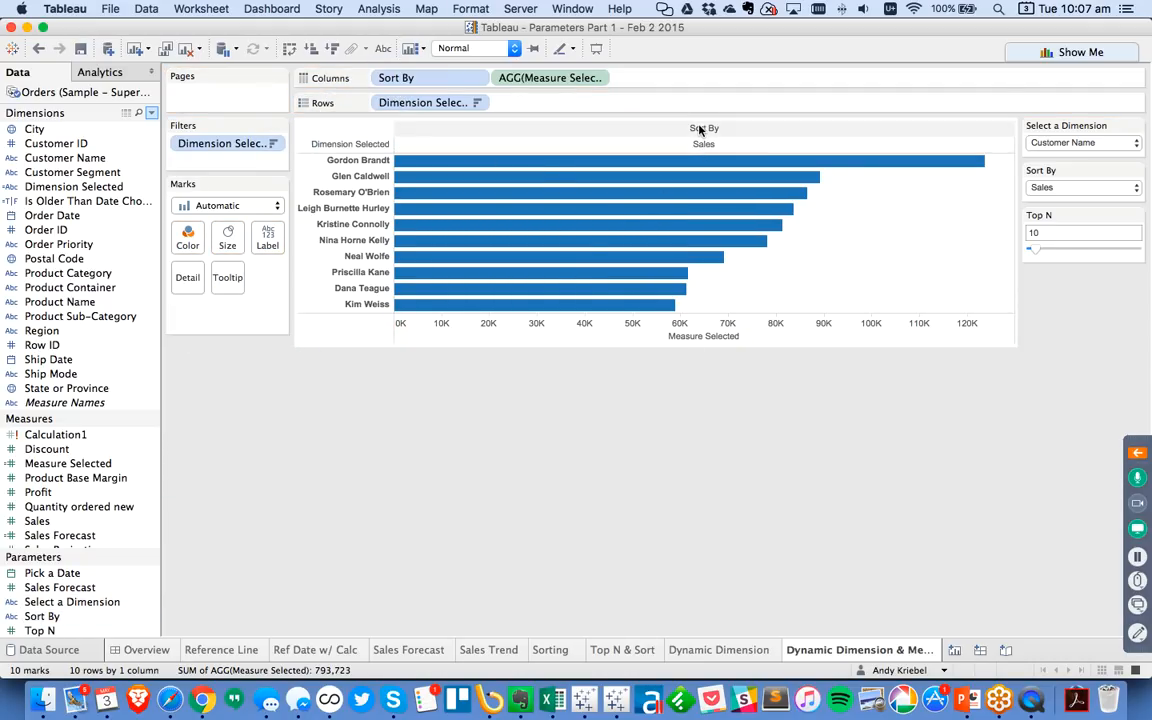
right_click(700, 130)
left_click(680, 181)
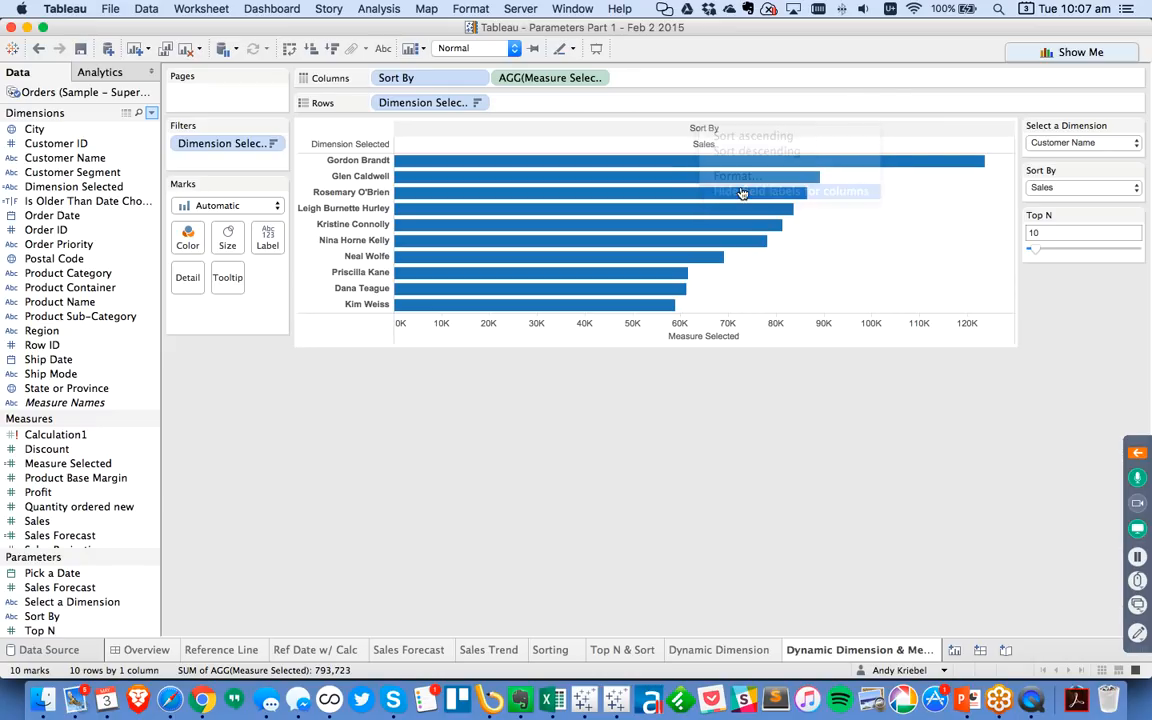
Remove the title of the Measure Selected axis
double_click(671, 318)
left_click_drag(654, 406, 464, 399)
key("BackSpace")
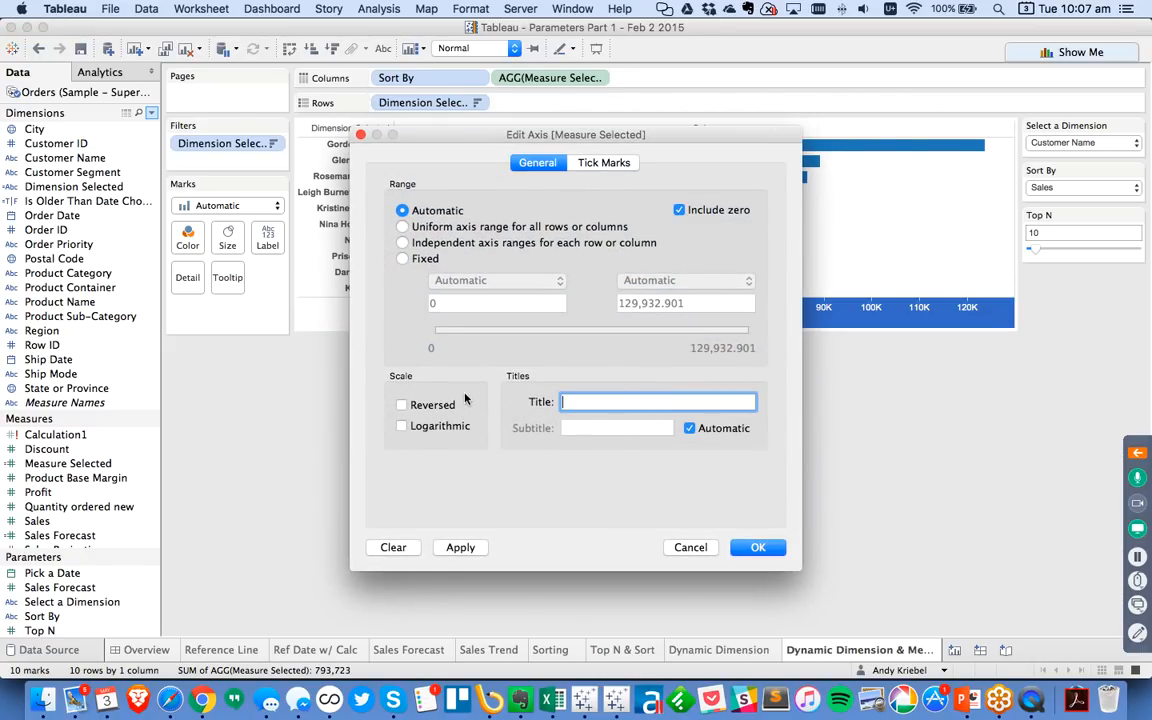
left_click(758, 548)
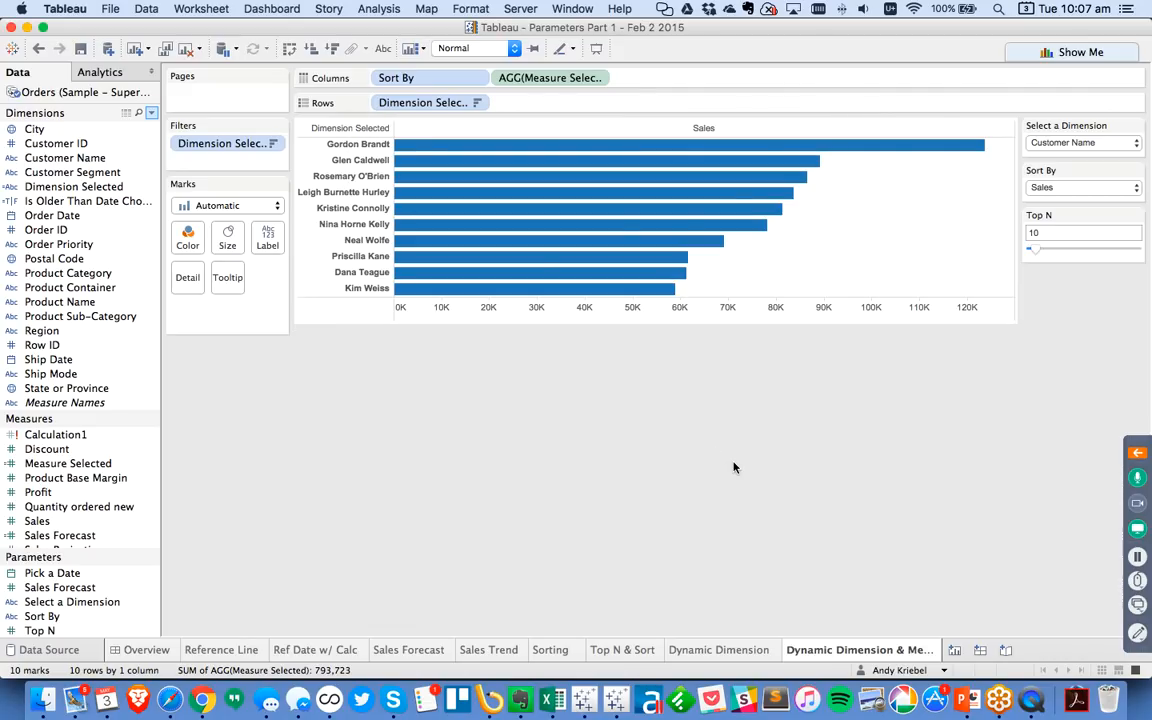
Switch the Sort By parameter to Profit and to Discount to check the chart's column header
left_click(1040, 188)
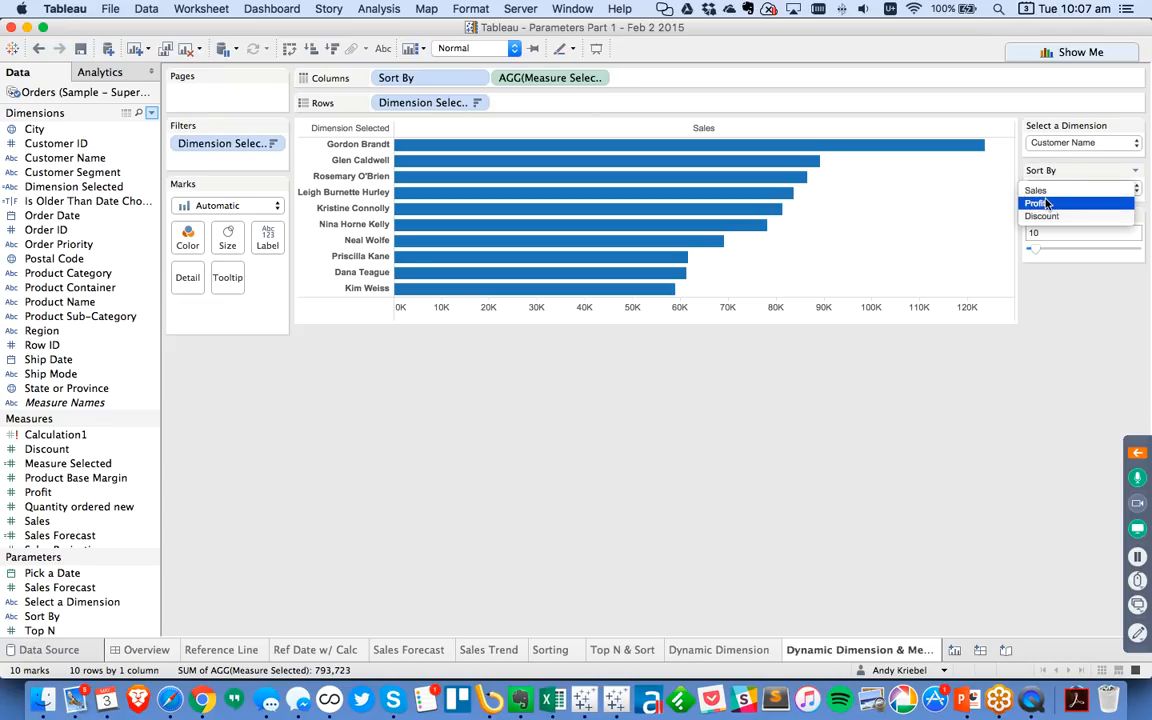
left_click(1045, 200)
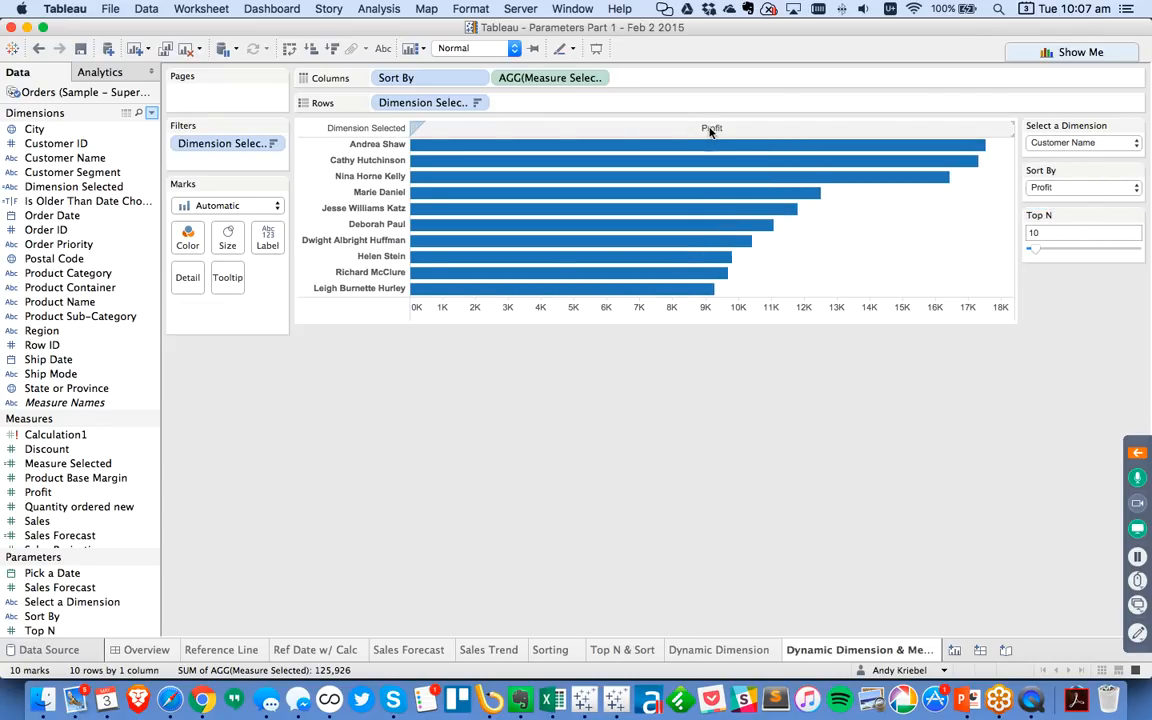
left_click(1067, 190)
left_click(1057, 203)
Hide the field labels for rows and set the Sort By parameter to Profit
right_click(350, 128)
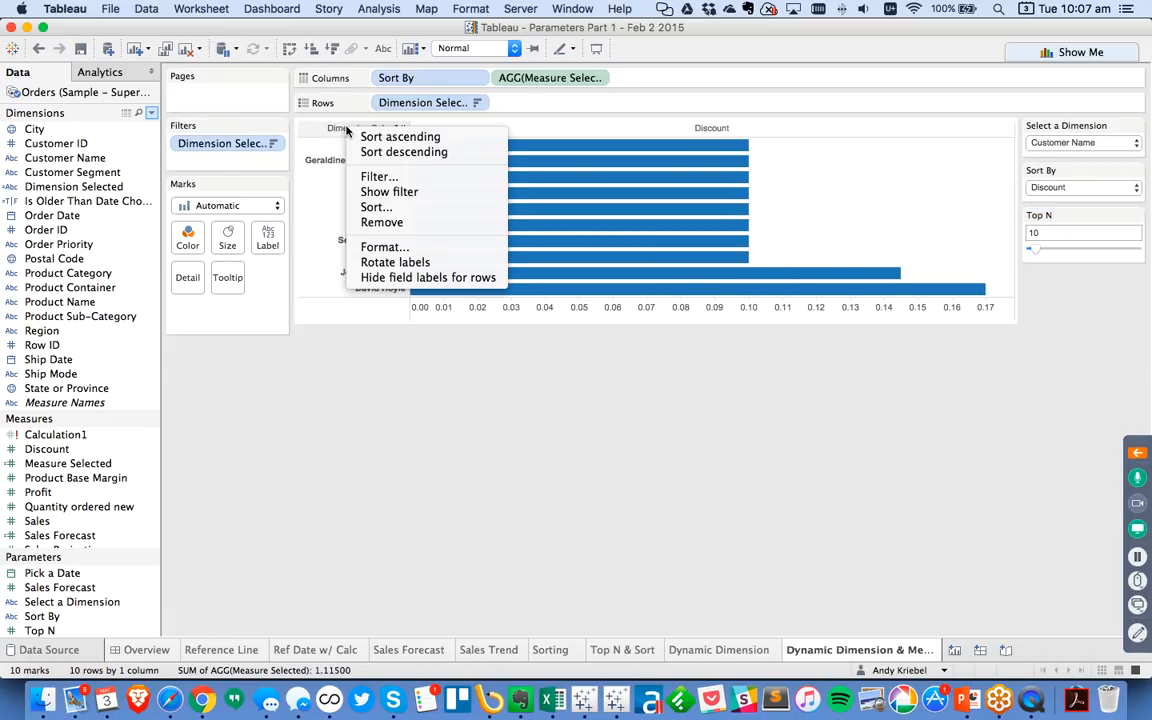
left_click(391, 276)
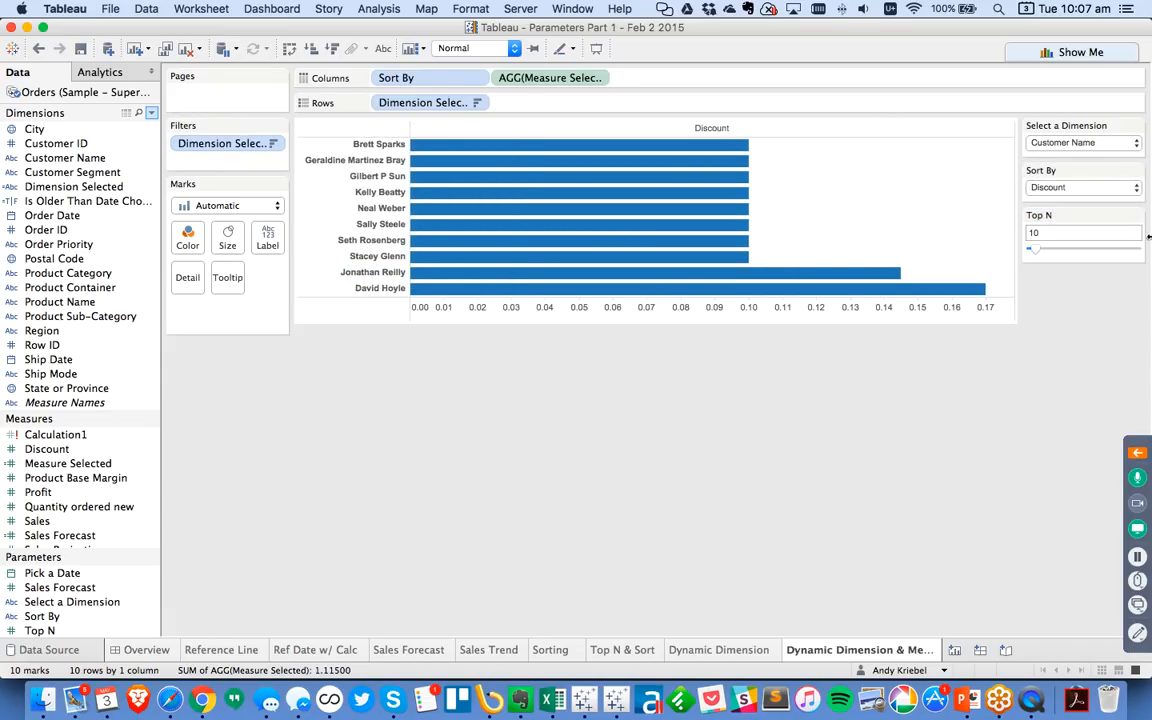
left_click(1090, 187)
left_click(1045, 177)
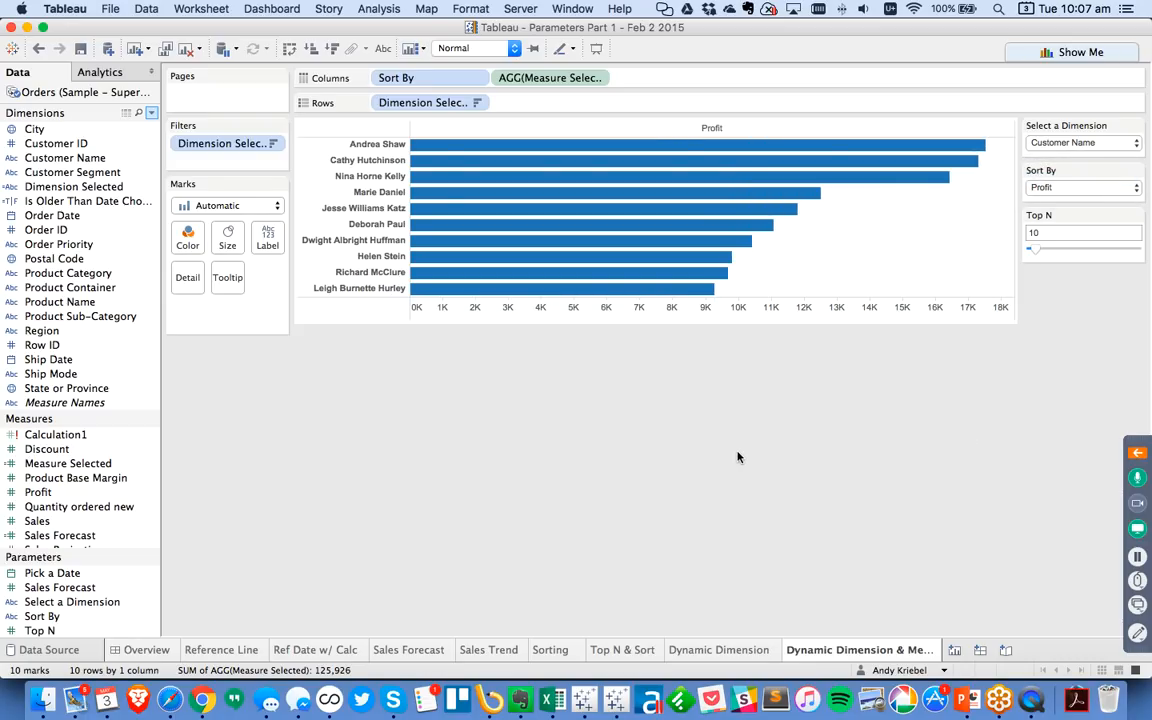
Switch to PowerPoint and view the "Exercise 9: Dynamic View" slide
left_click(967, 700)
scroll(105, 525, "down", 5)
left_click(88, 457)
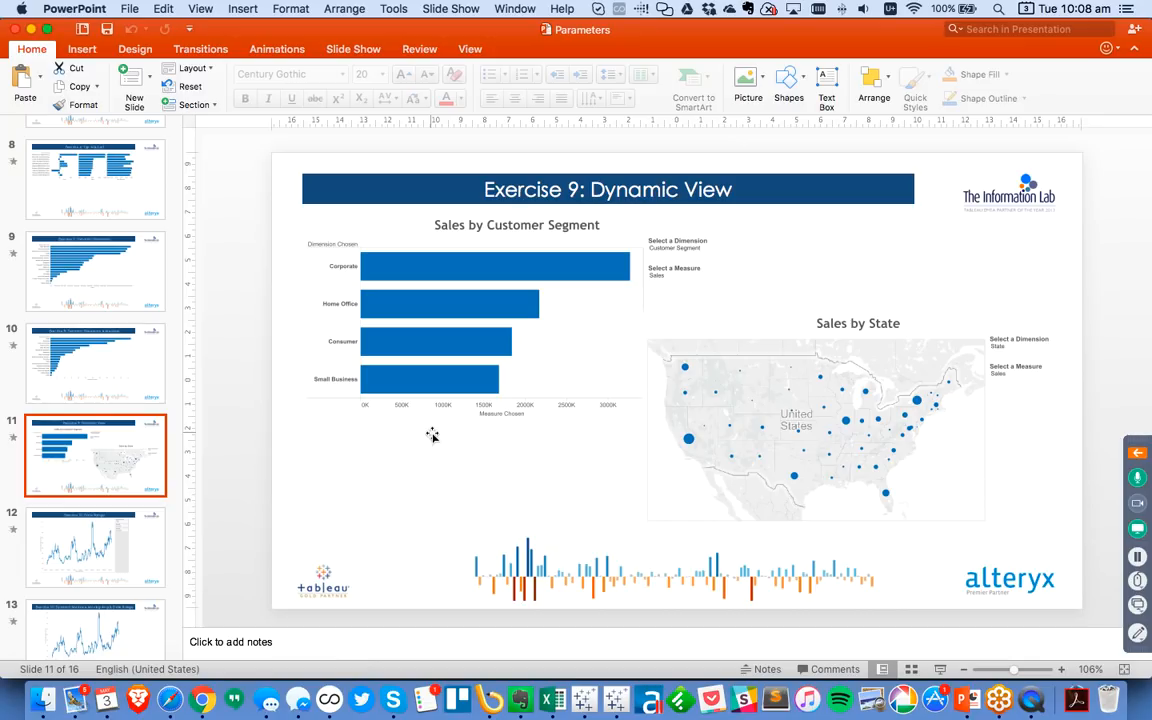
Return to Tableau, create a new worksheet and show the Select a Dimension parameter control
key("super+Tab")
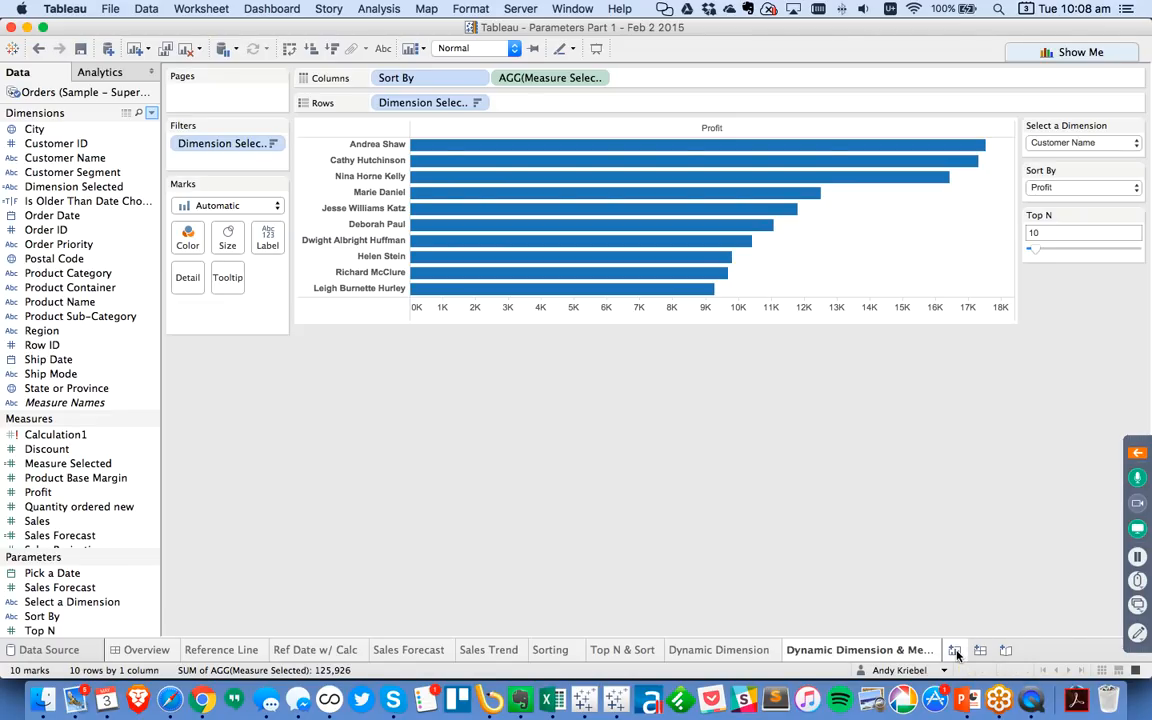
left_click(955, 651)
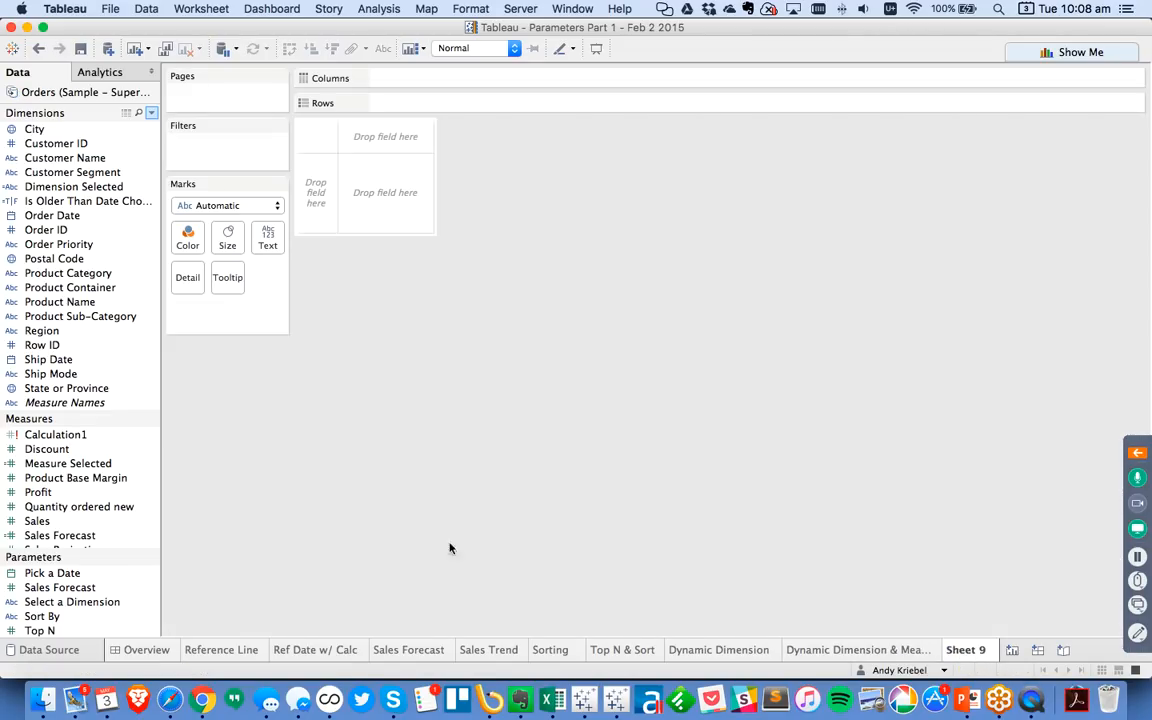
right_click(67, 603)
left_click(110, 345)
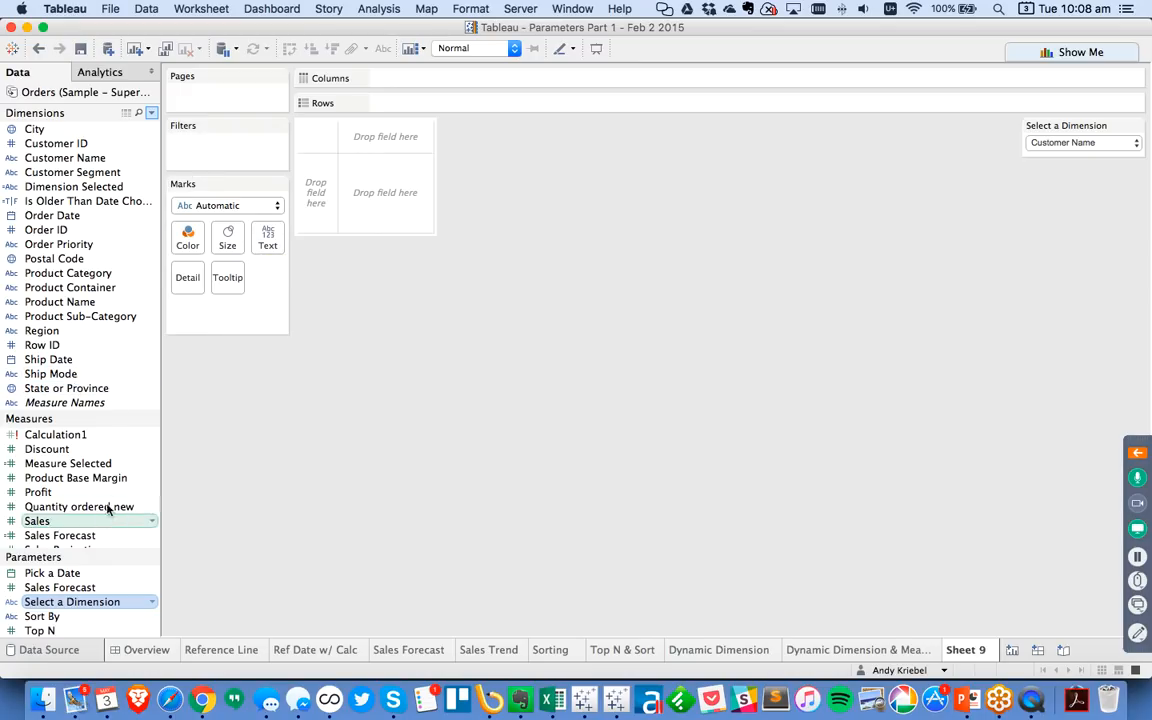
Build a bar chart with Dimension Selected on Rows and Sales on Columns
left_click(85, 194)
left_click_drag(85, 194, 310, 190)
left_click_drag(37, 521, 430, 78)
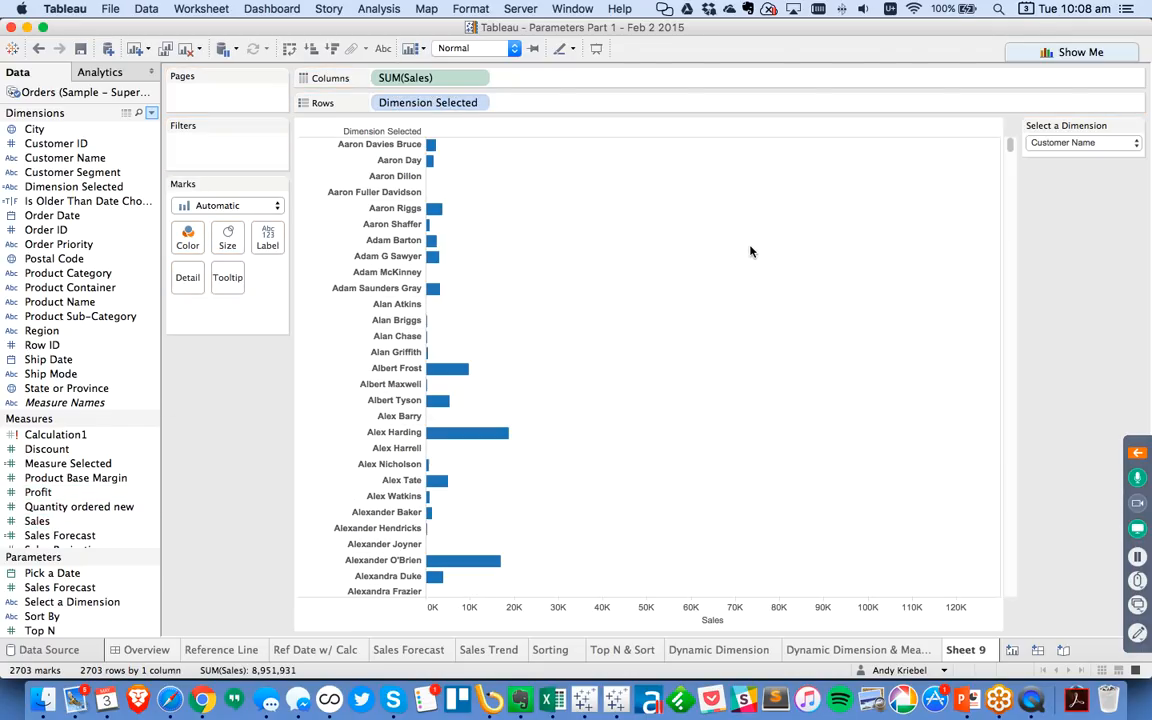
Sort Dimension Selected in descending order by the sum of the Sales field
left_click(476, 102)
left_click(411, 172)
left_click(420, 229)
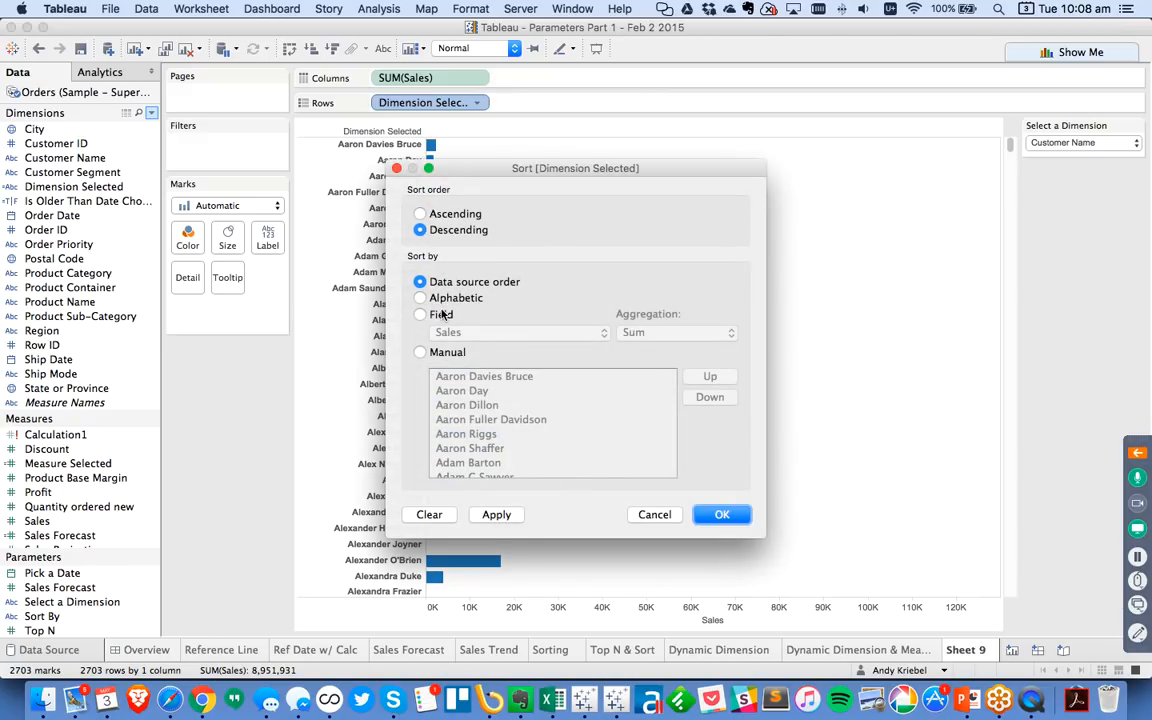
left_click(420, 314)
left_click(739, 515)
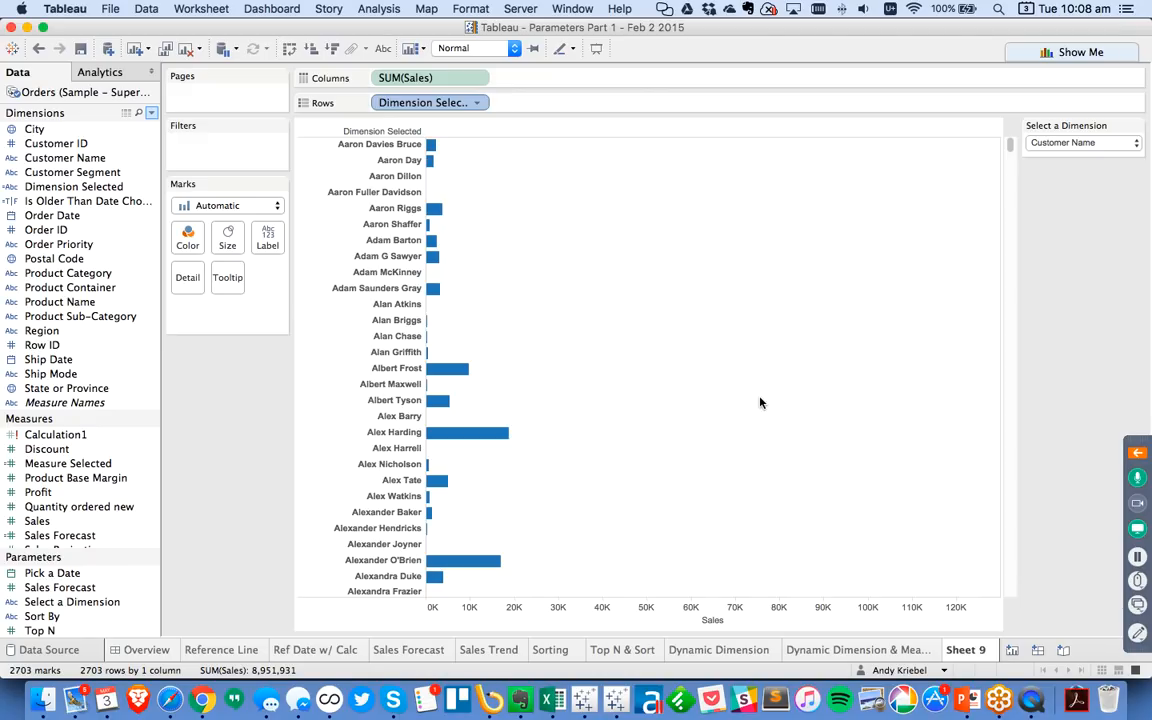
Cycle the Select a Dimension parameter through Product Sub-Category, Customer Name and State, ending on State
left_click(1062, 143)
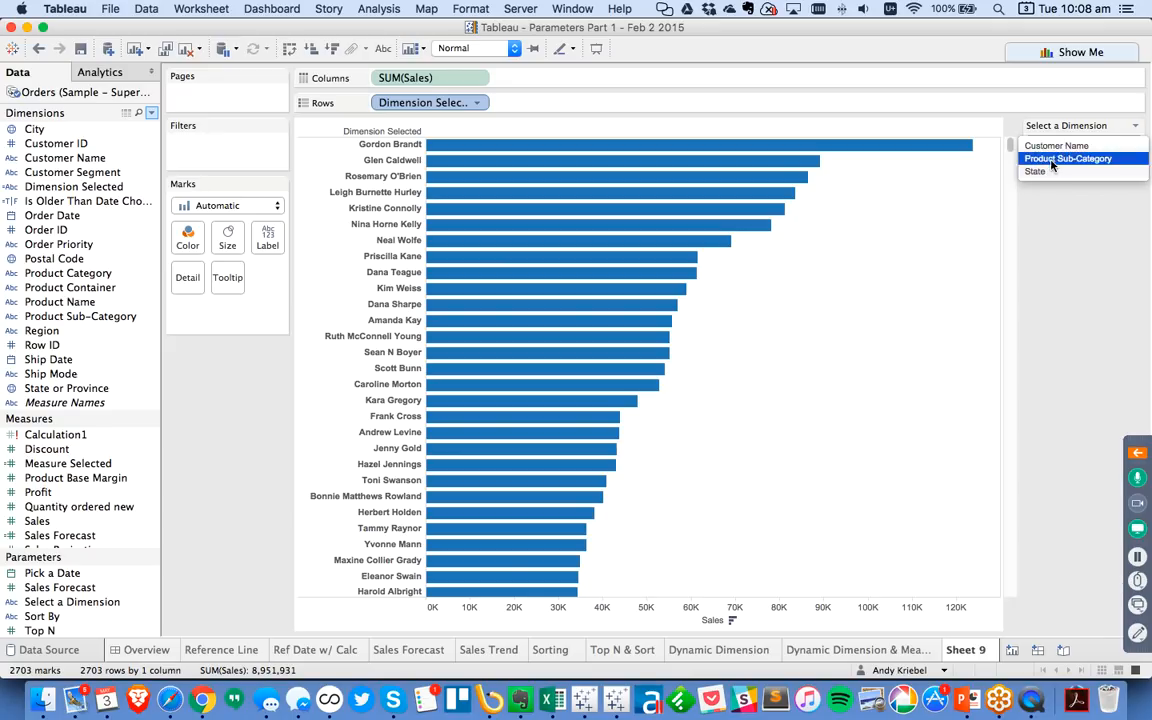
left_click(1060, 157)
left_click(1051, 145)
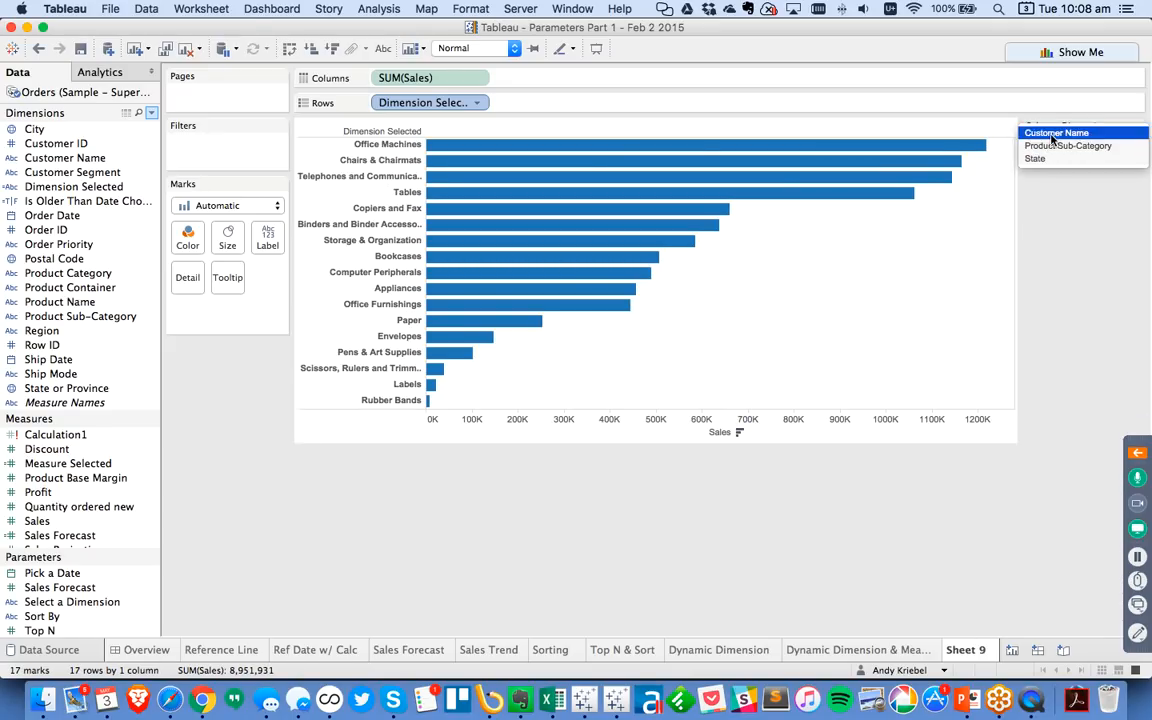
left_click(1051, 130)
left_click(1051, 145)
left_click(1050, 172)
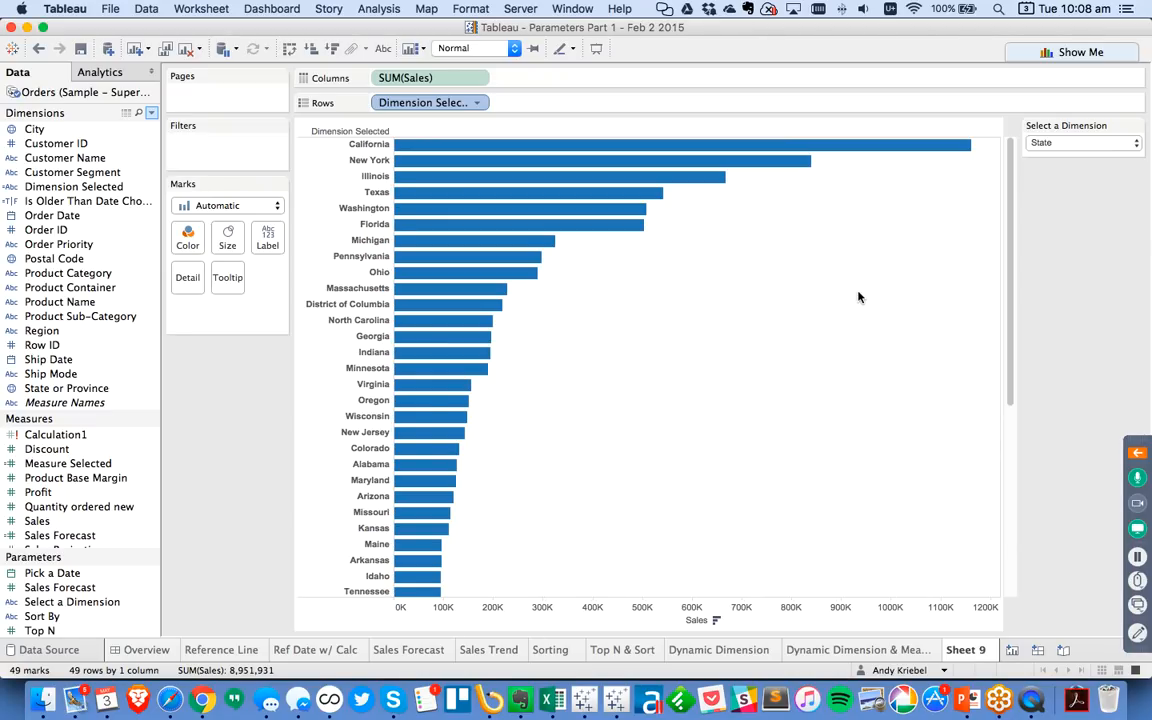
left_click(1048, 147)
left_click(1047, 121)
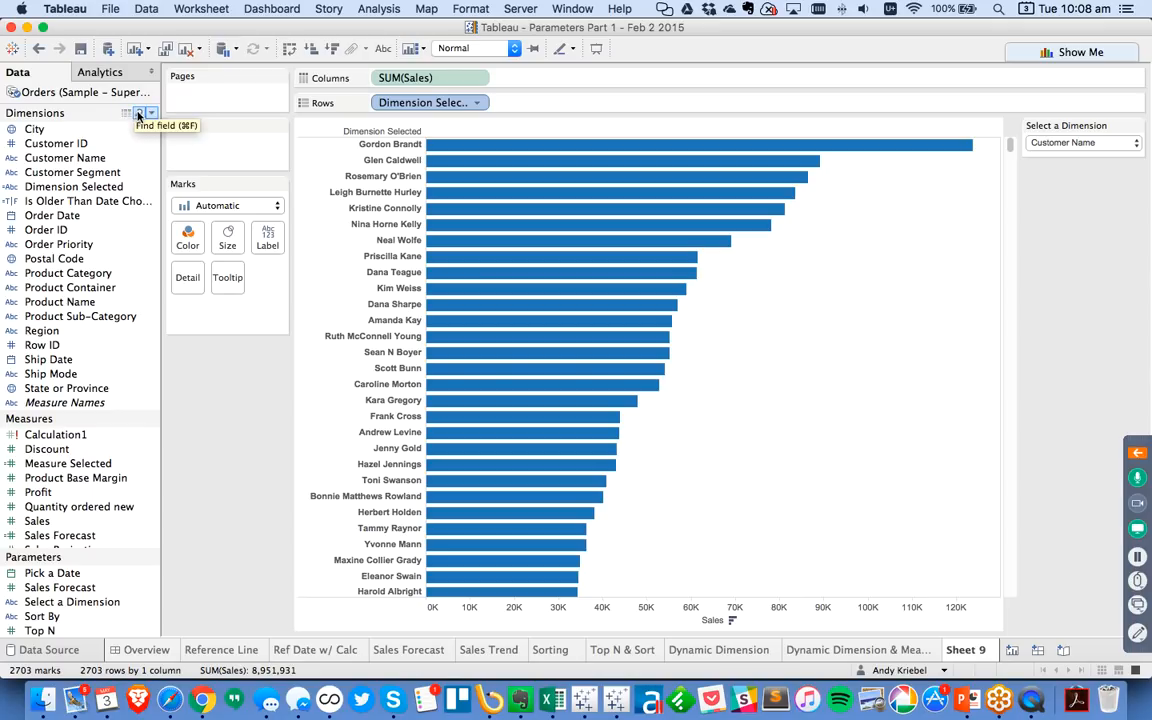
left_click(1105, 143)
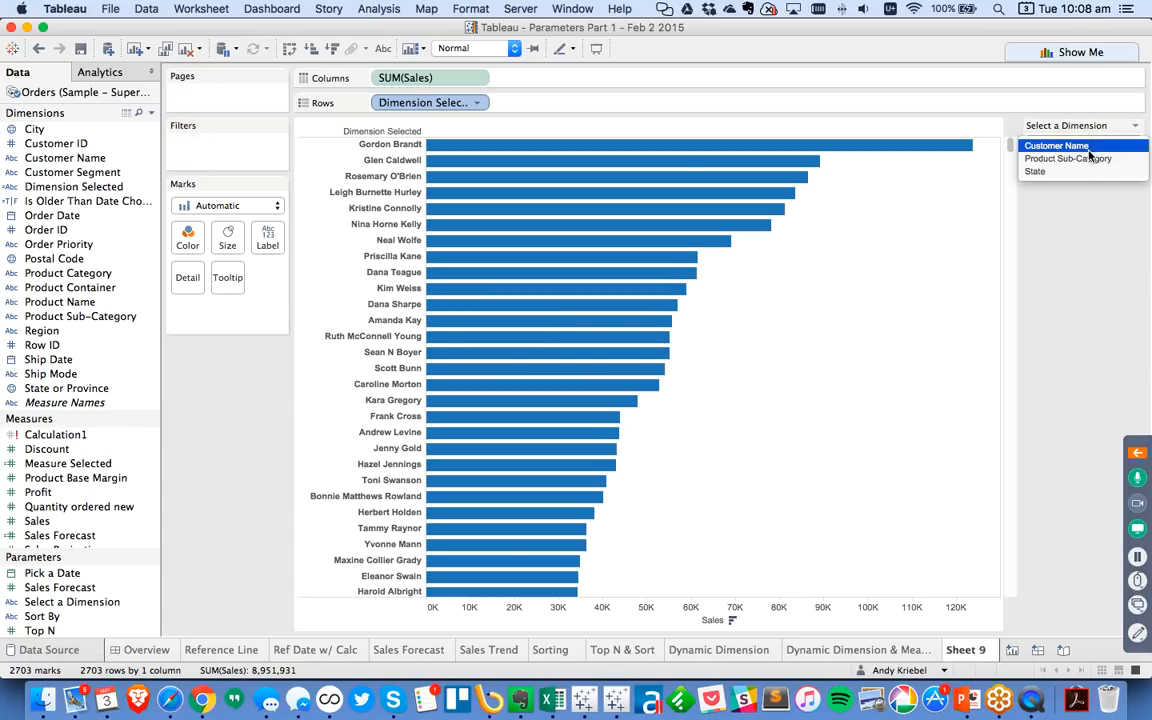
left_click(1045, 172)
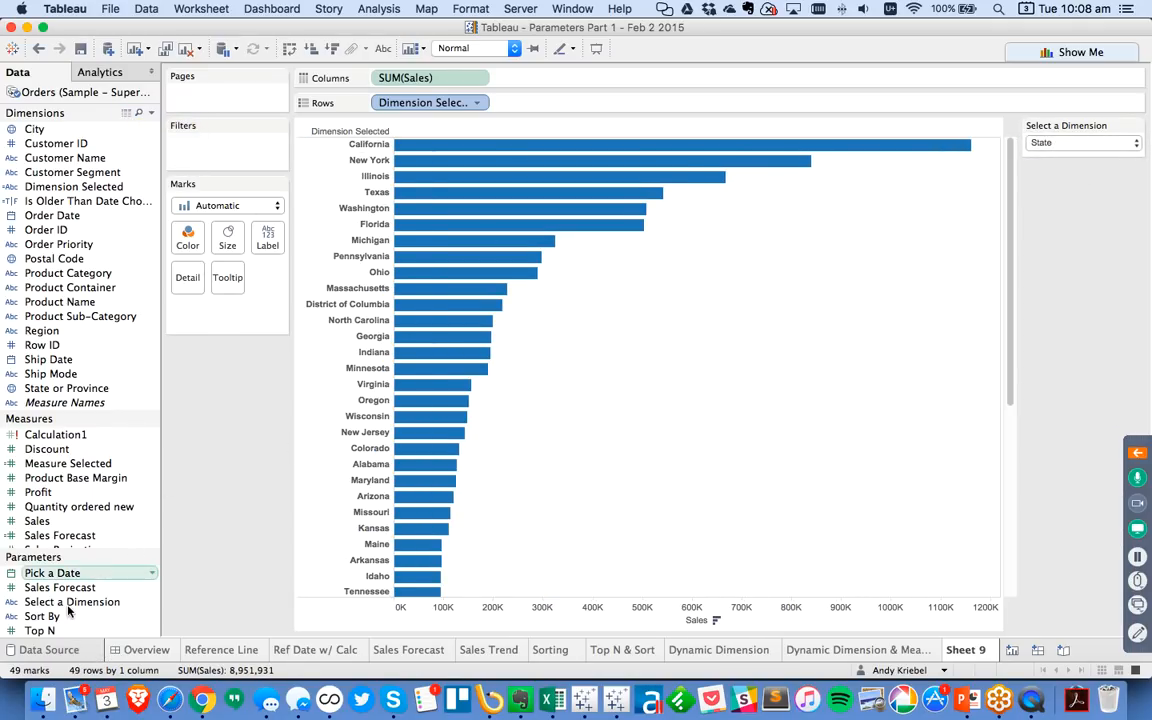
left_click_drag(65, 610, 90, 608)
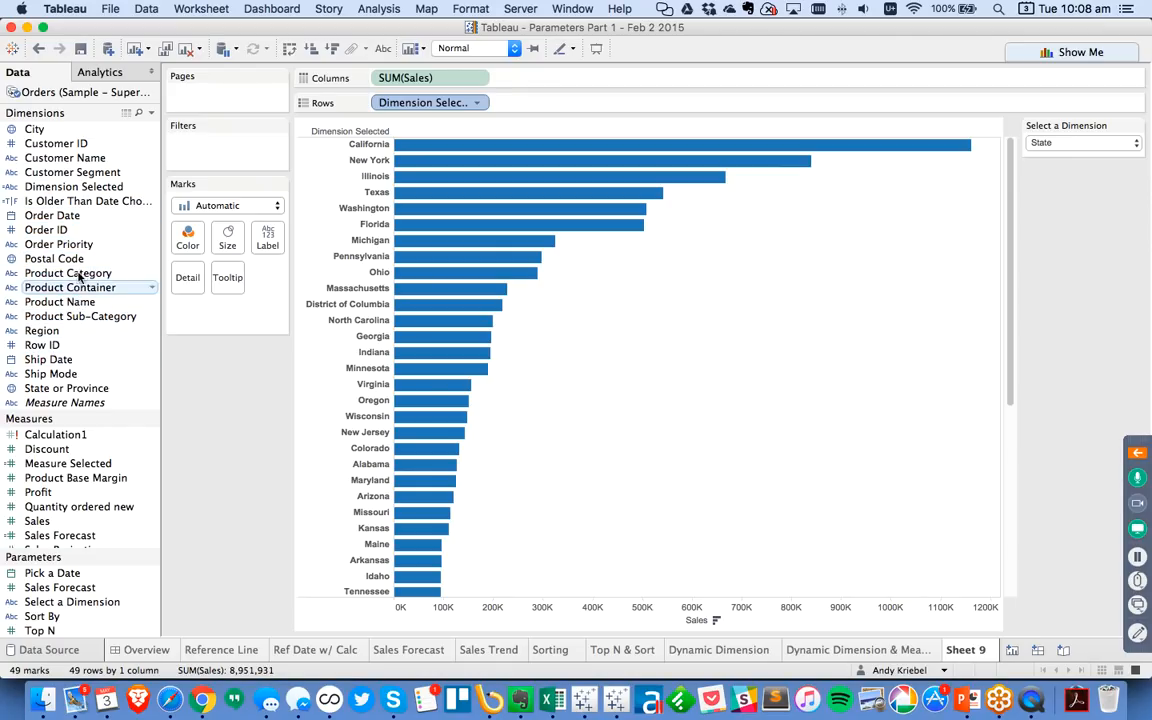
left_click_drag(74, 187, 224, 160)
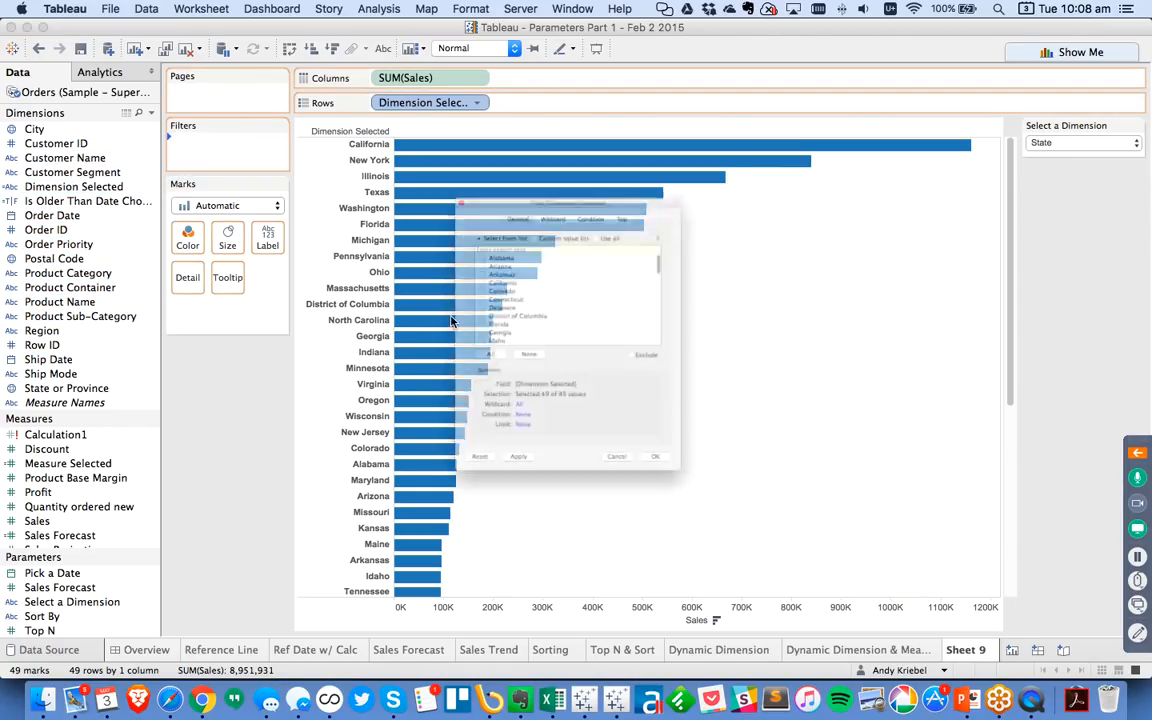
left_click(660, 562)
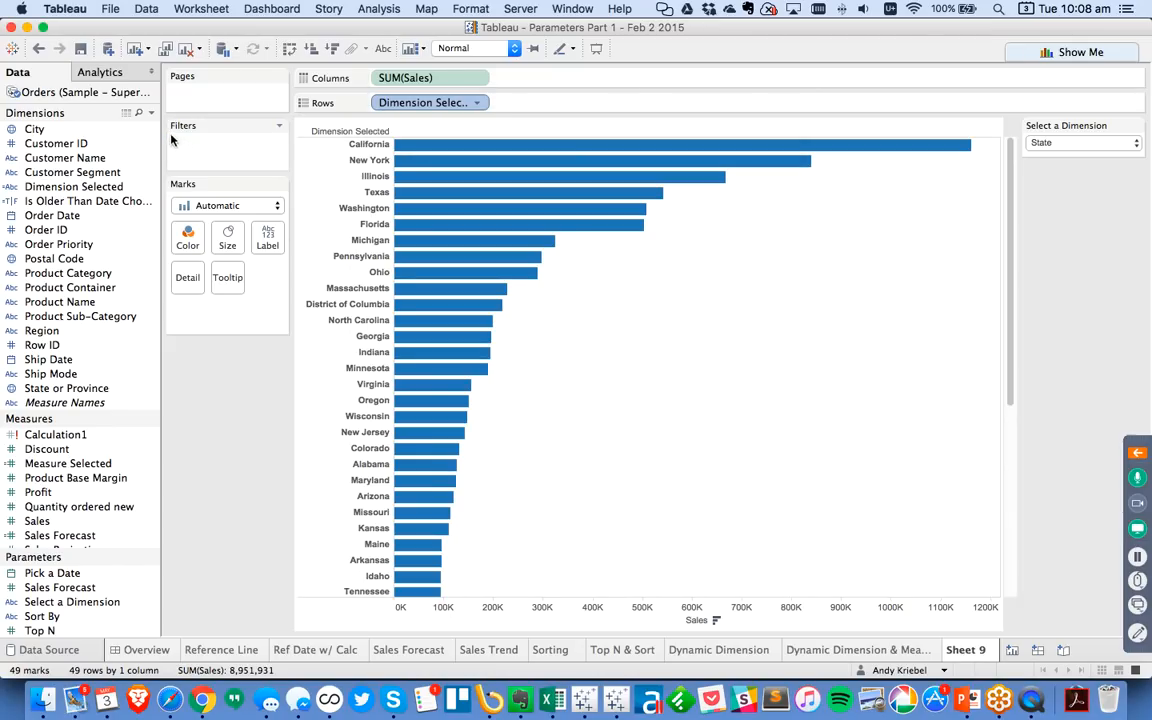
Create a new calculated field named "Dimension Filter"
left_click(151, 112)
left_click(90, 126)
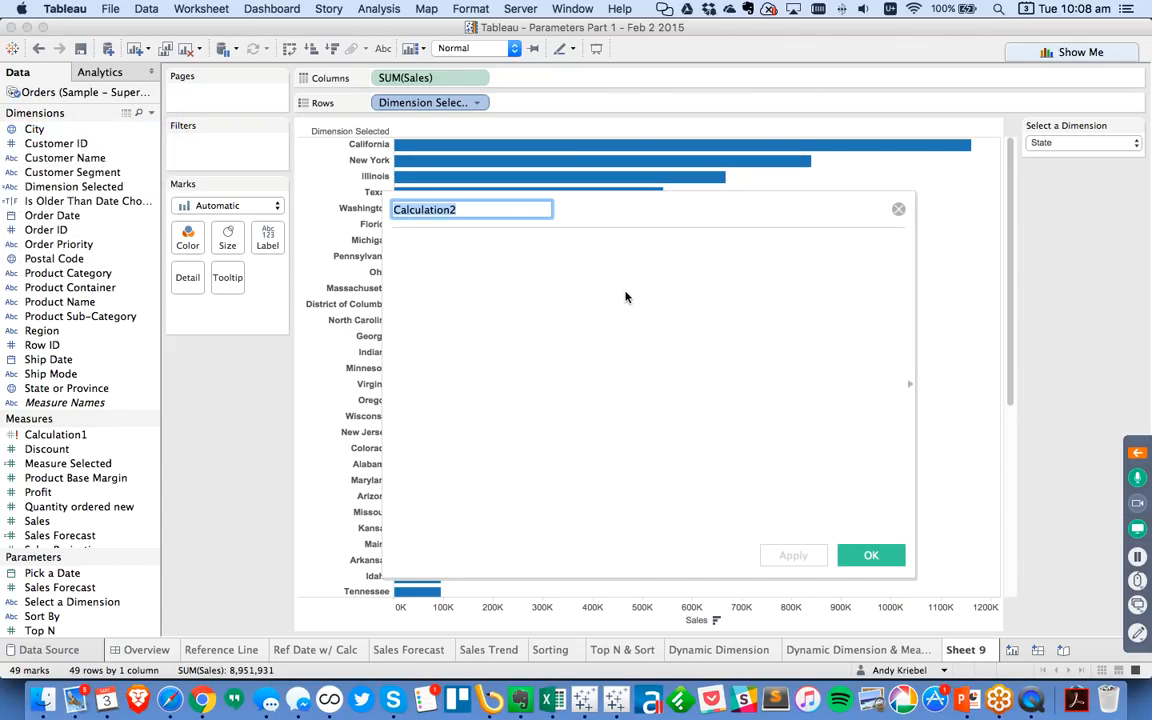
type("D")
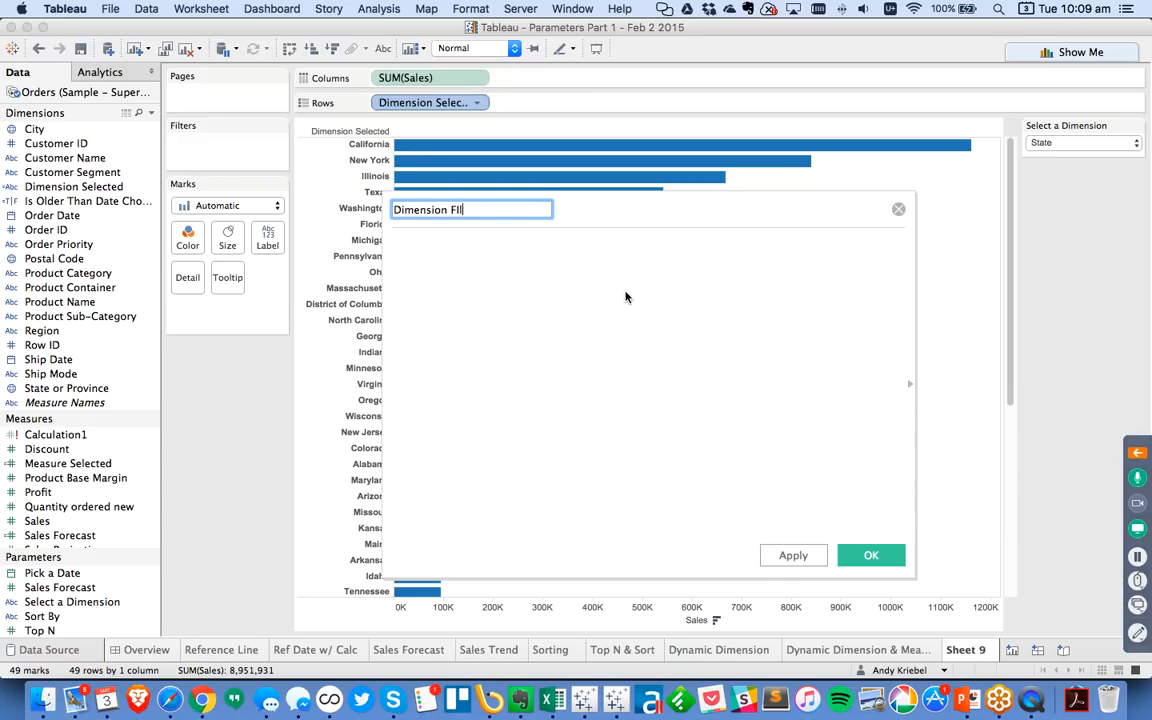
type("imension Filter")
left_click(625, 297)
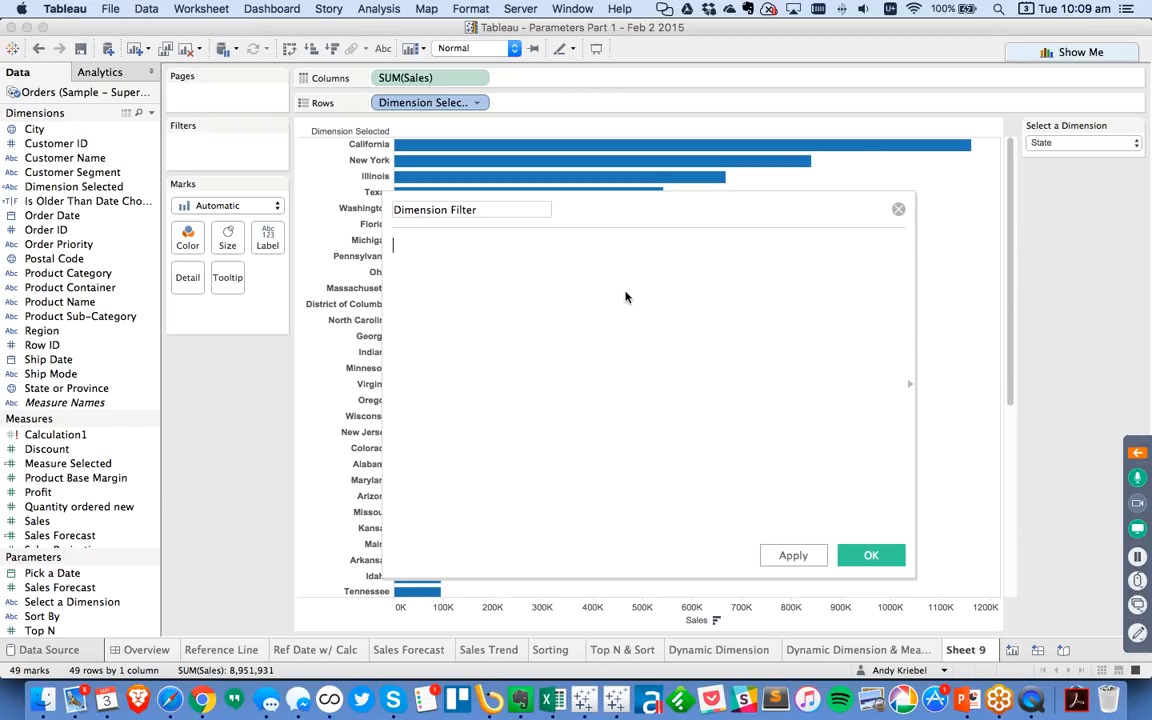
Define the Dimension Filter formula as a test of whether [Select a Dimension] equals 'State', and save it
type("sleec")
key("BackSpace")
key("BackSpace")
type("e")
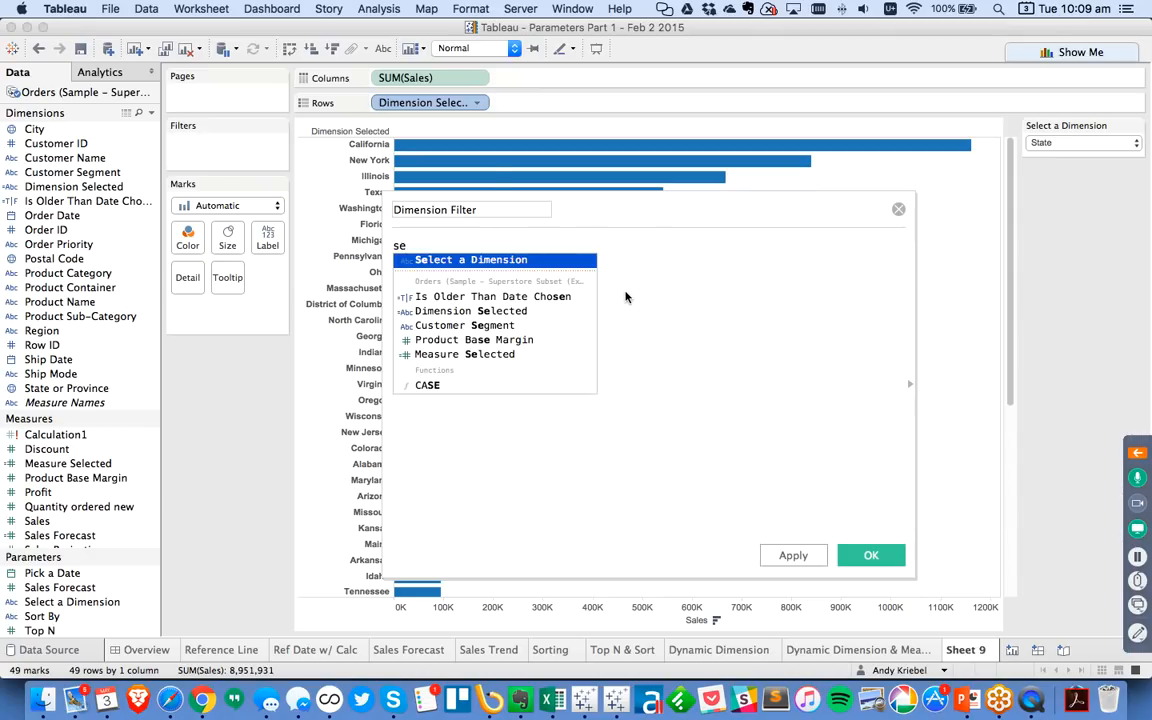
key("Return")
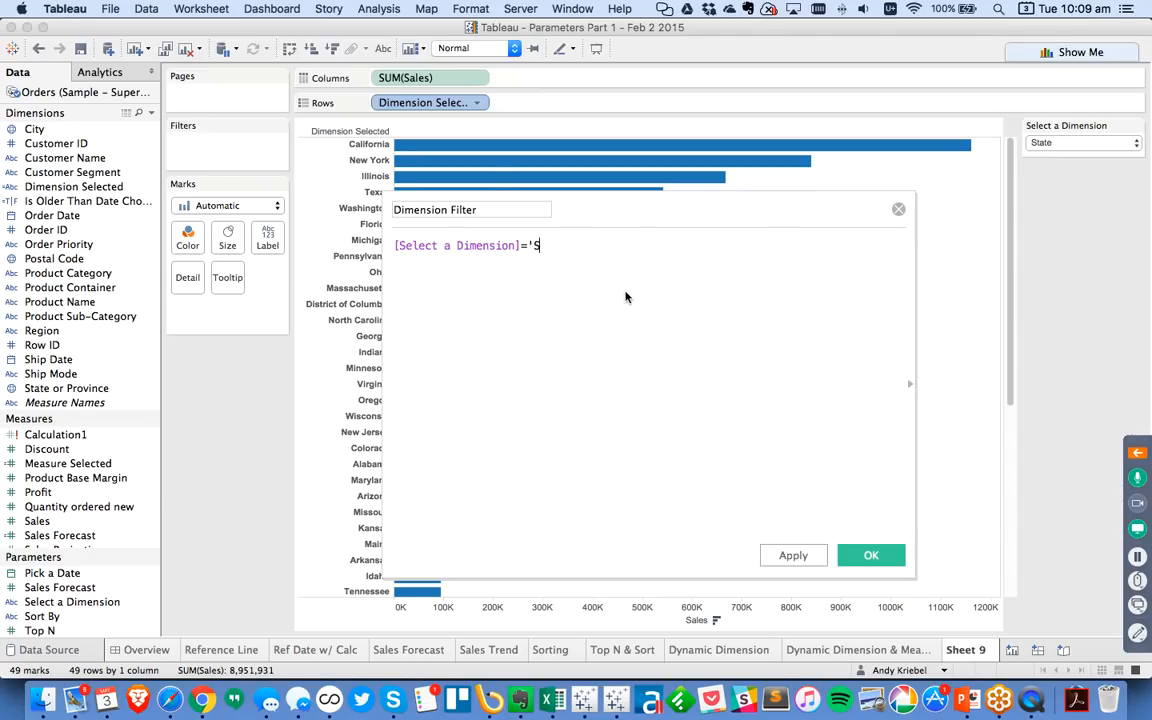
left_click(793, 555)
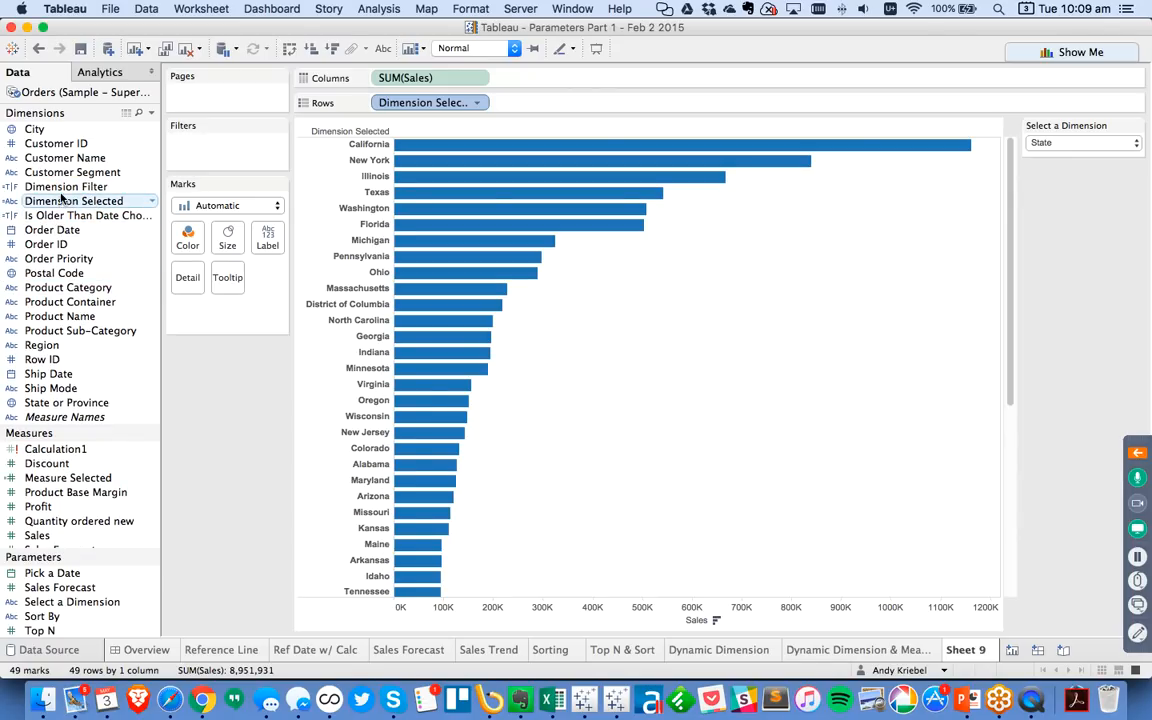
Filter the worksheet by Dimension Filter, excluding the True value
left_click(60, 186)
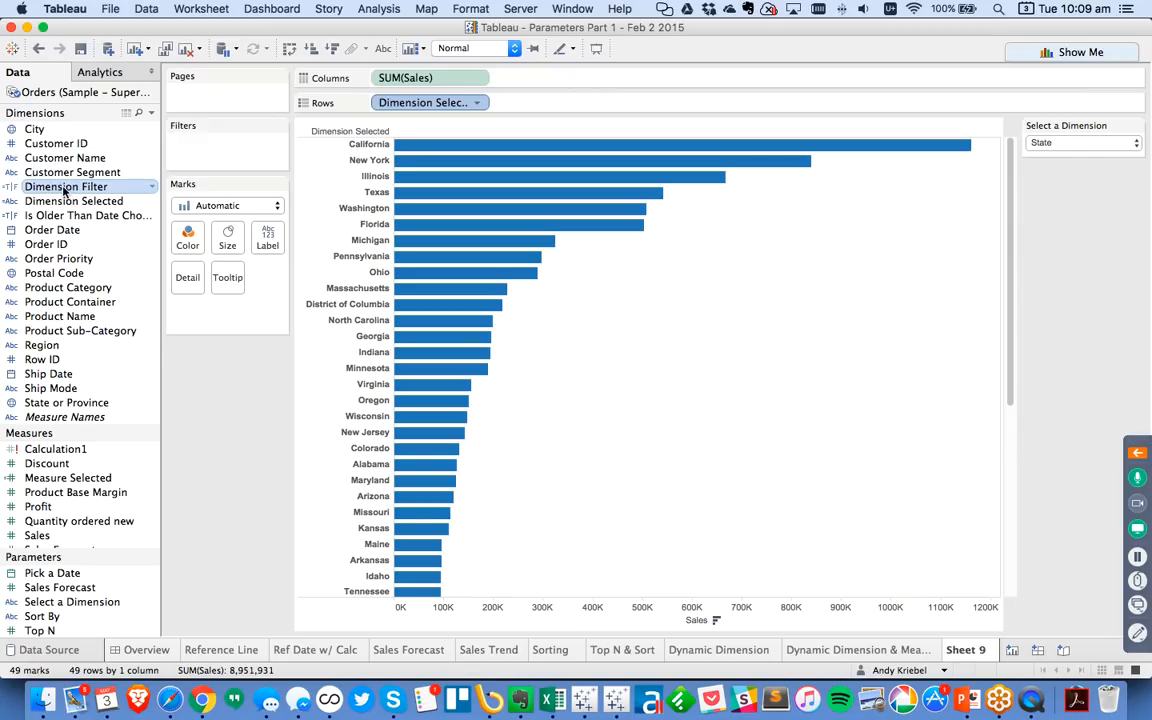
left_click_drag(55, 192, 215, 160)
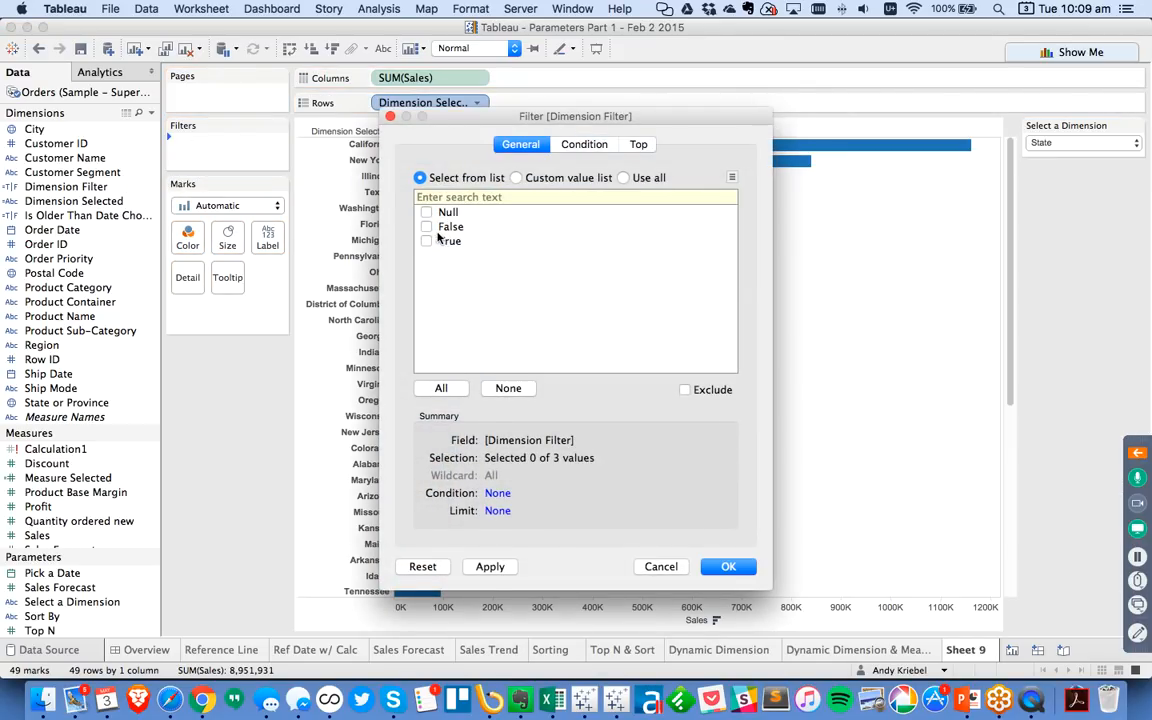
left_click(426, 241)
left_click(685, 390)
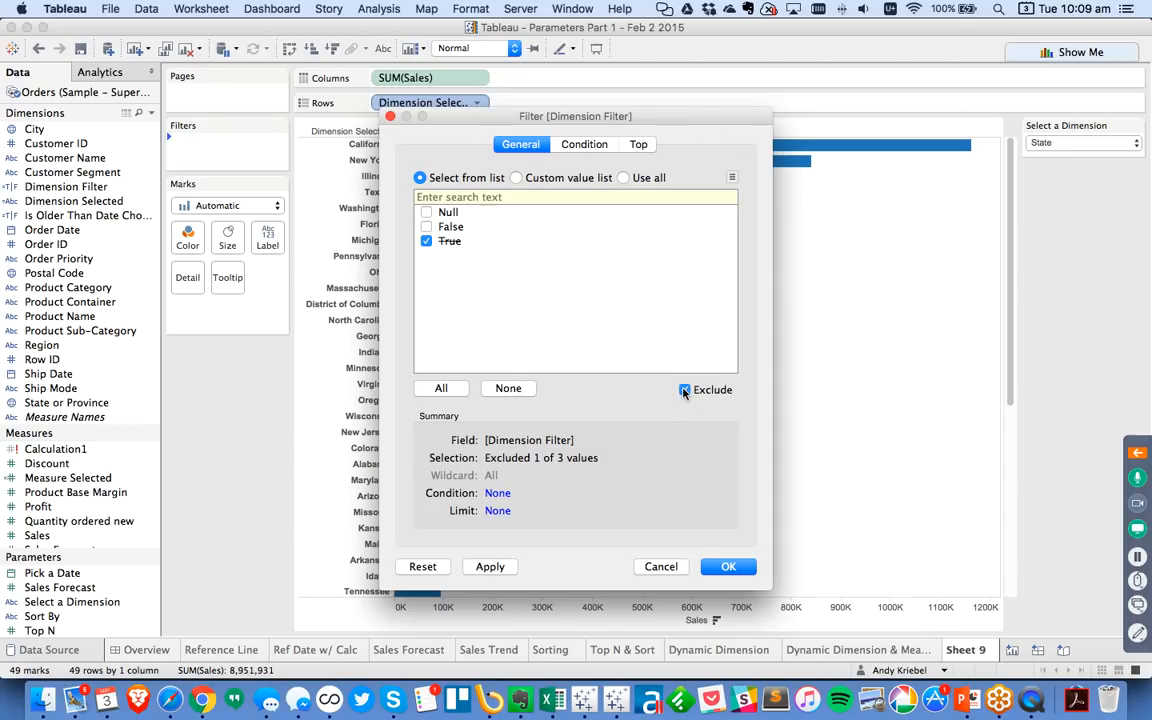
left_click(731, 567)
Set the Select a Dimension parameter to Customer Name
left_click(1060, 144)
left_click(1046, 124)
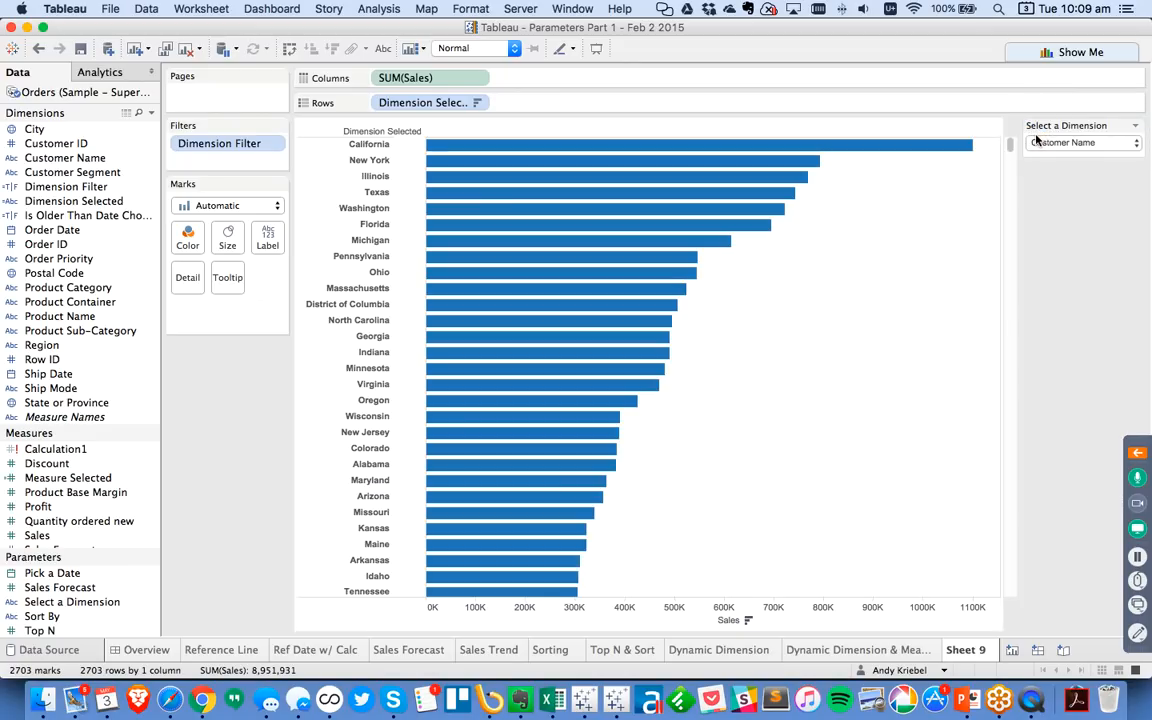
Test the chart by switching the Select a Dimension parameter to Product Sub-Category, State, and back to Product Sub-Category
left_click(1051, 144)
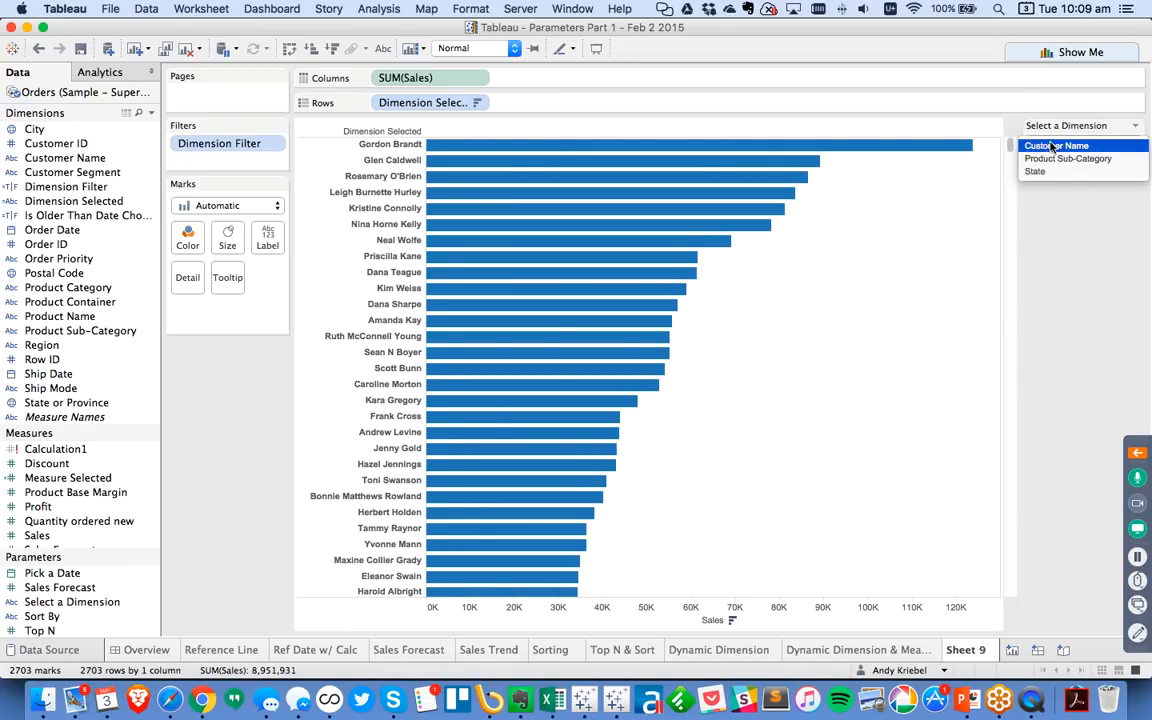
left_click(1048, 157)
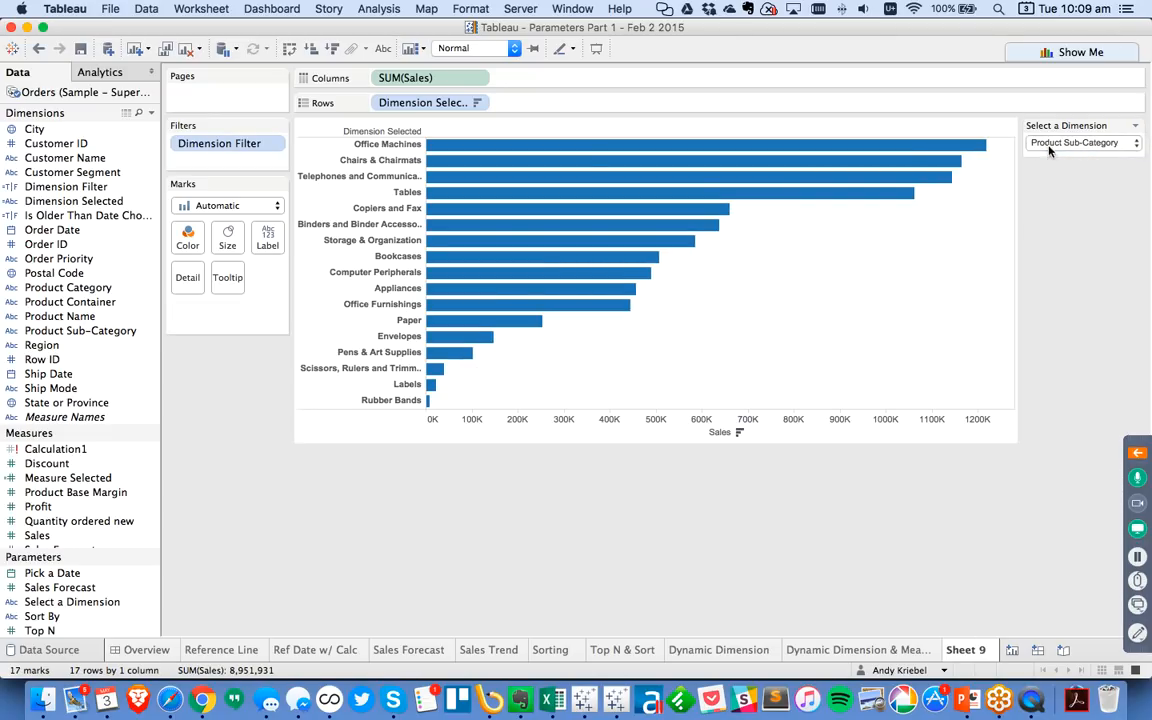
left_click(1049, 147)
left_click(1054, 160)
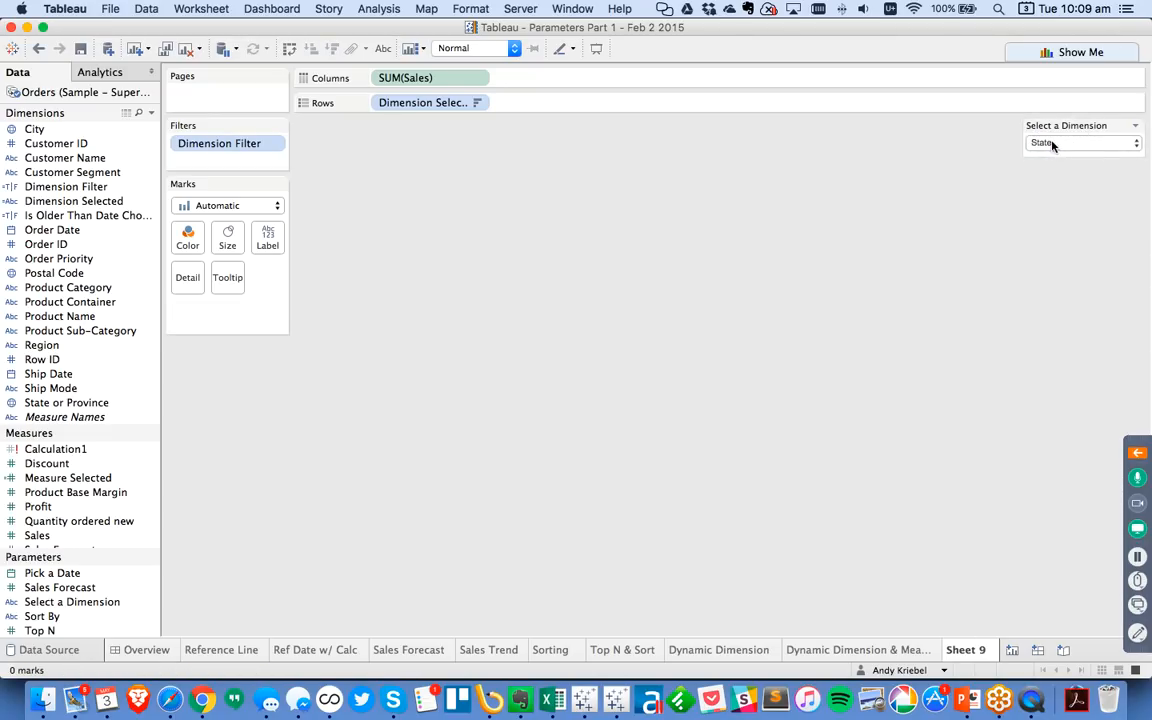
left_click(1050, 145)
left_click(1047, 133)
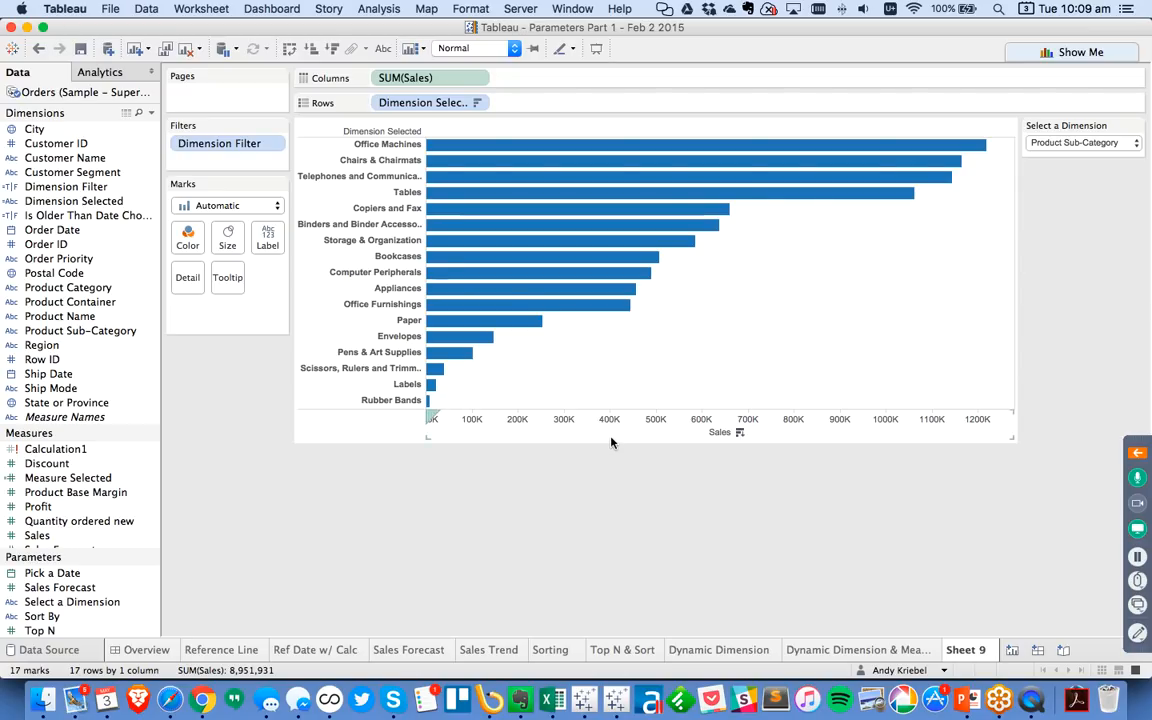
Rename the current worksheet as Bar Chart and give its sheet tab a brown color
double_click(959, 651)
type("Bar Chart")
key("Return")
right_click(968, 652)
mouse_move(996, 634)
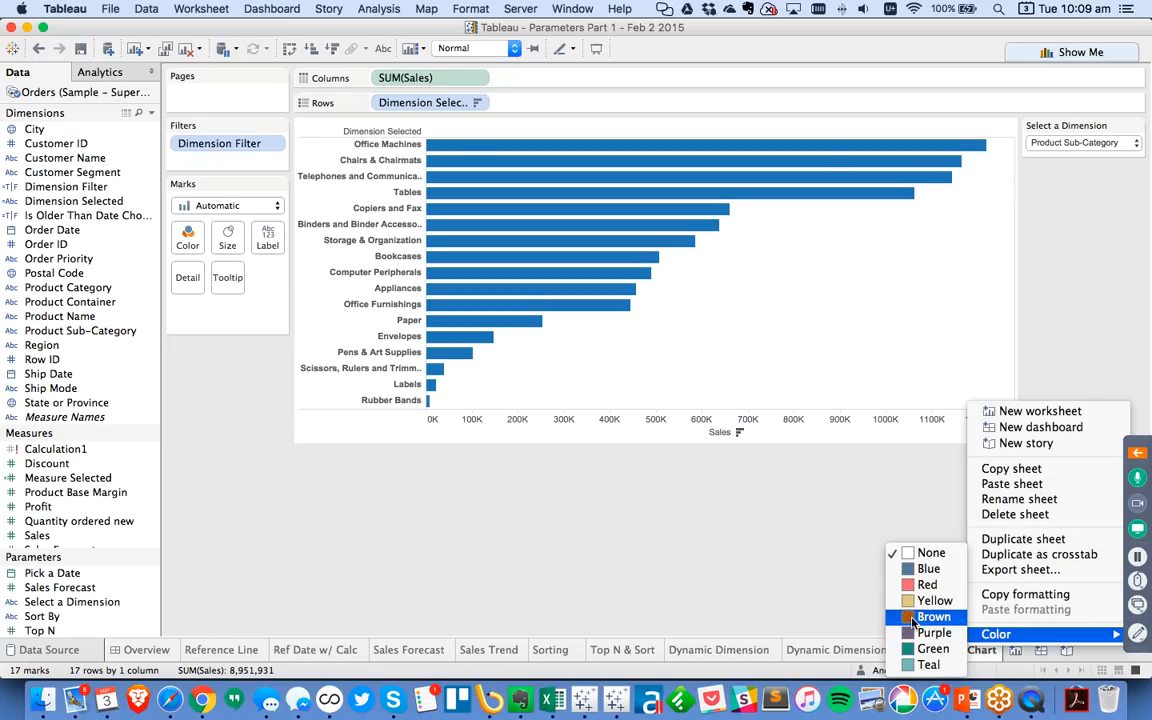
left_click(915, 617)
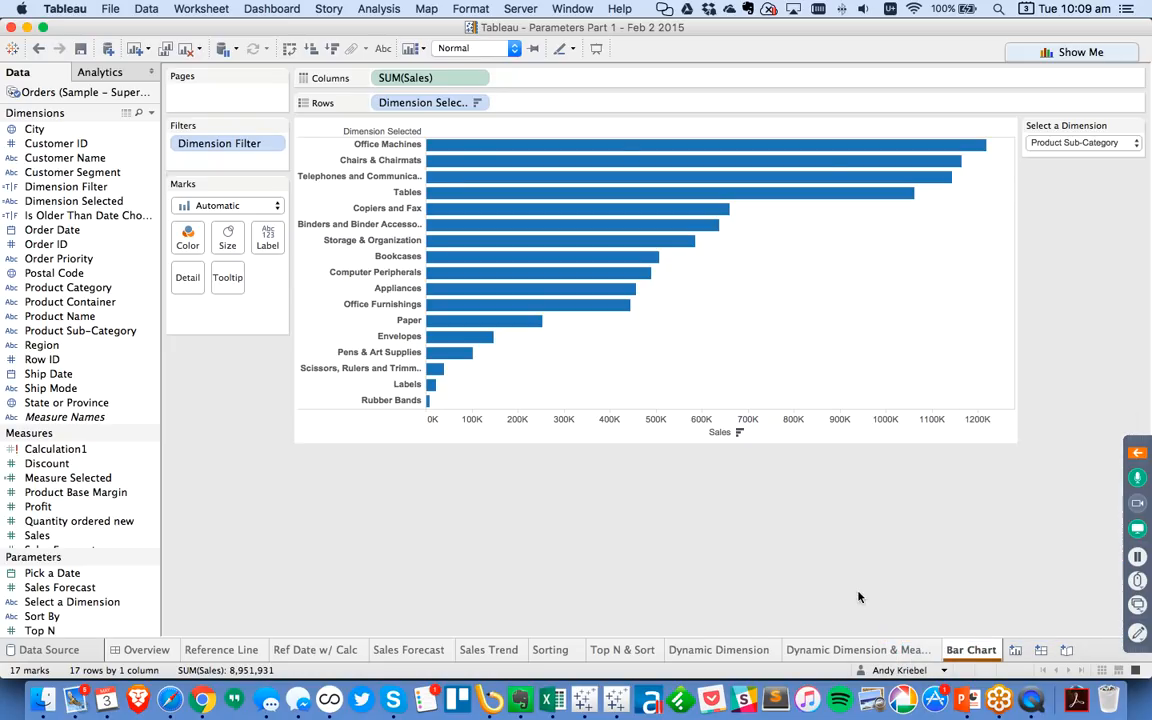
Create a new worksheet with a map of State or Province whose marks are sized by Sales
left_click(1015, 650)
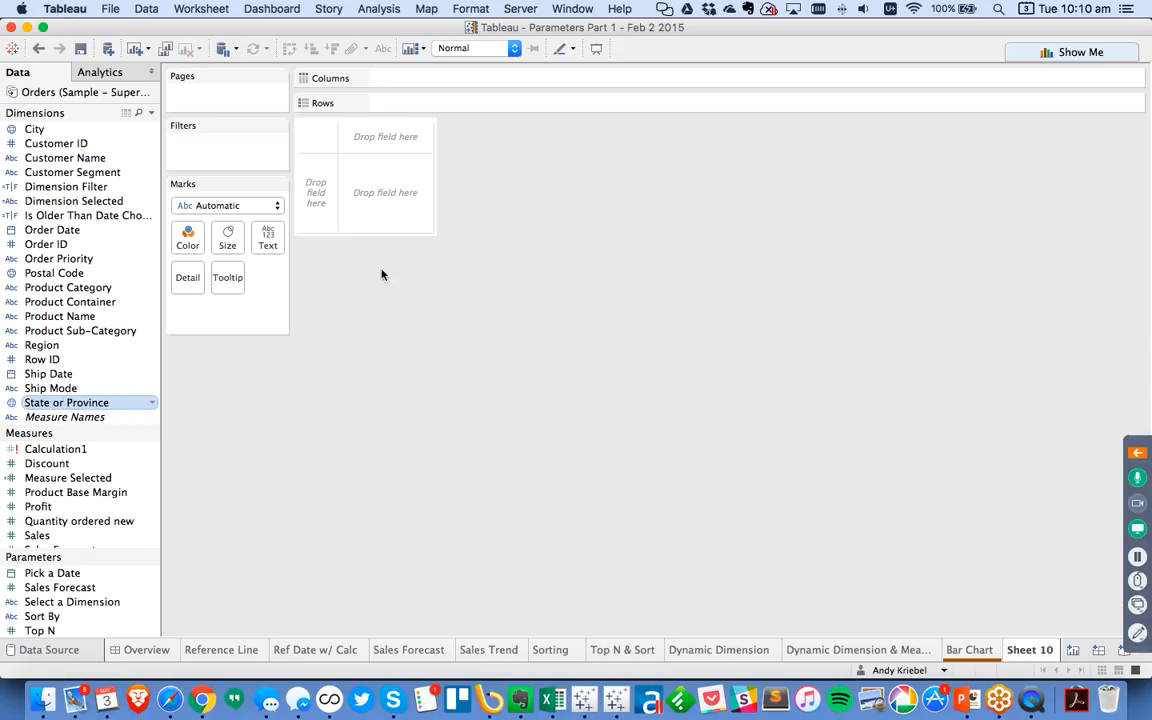
left_click_drag(381, 275, 375, 290)
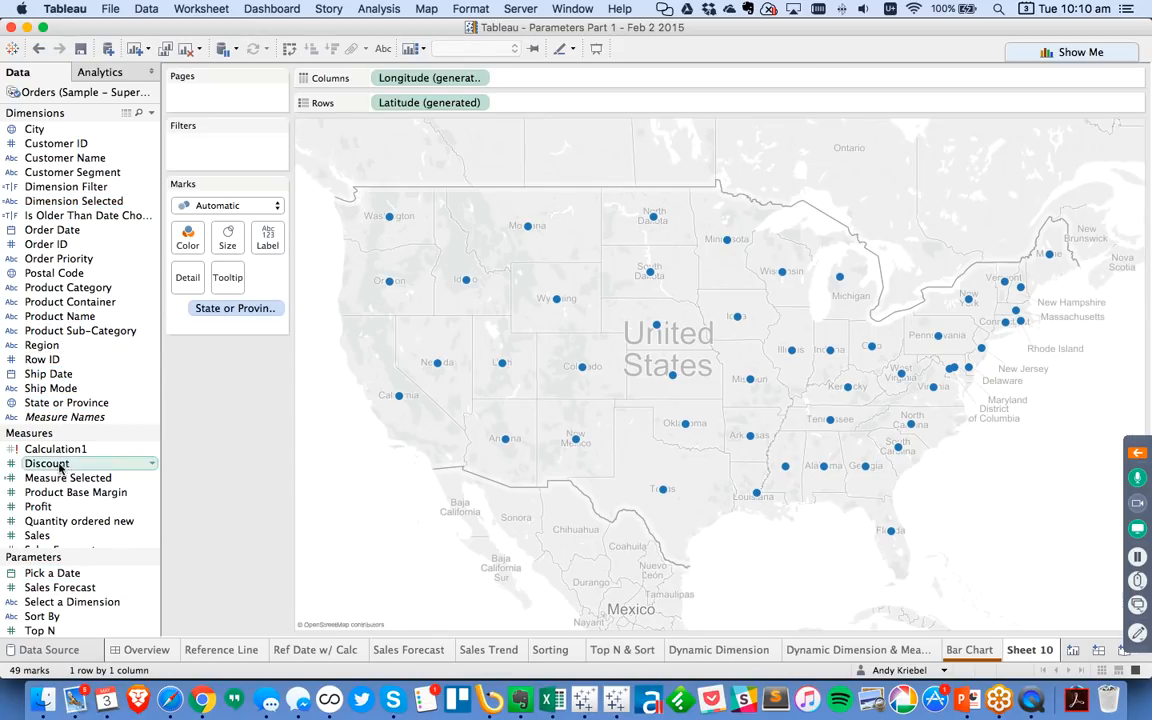
left_click_drag(40, 535, 289, 281)
left_click(229, 240)
left_click(238, 563)
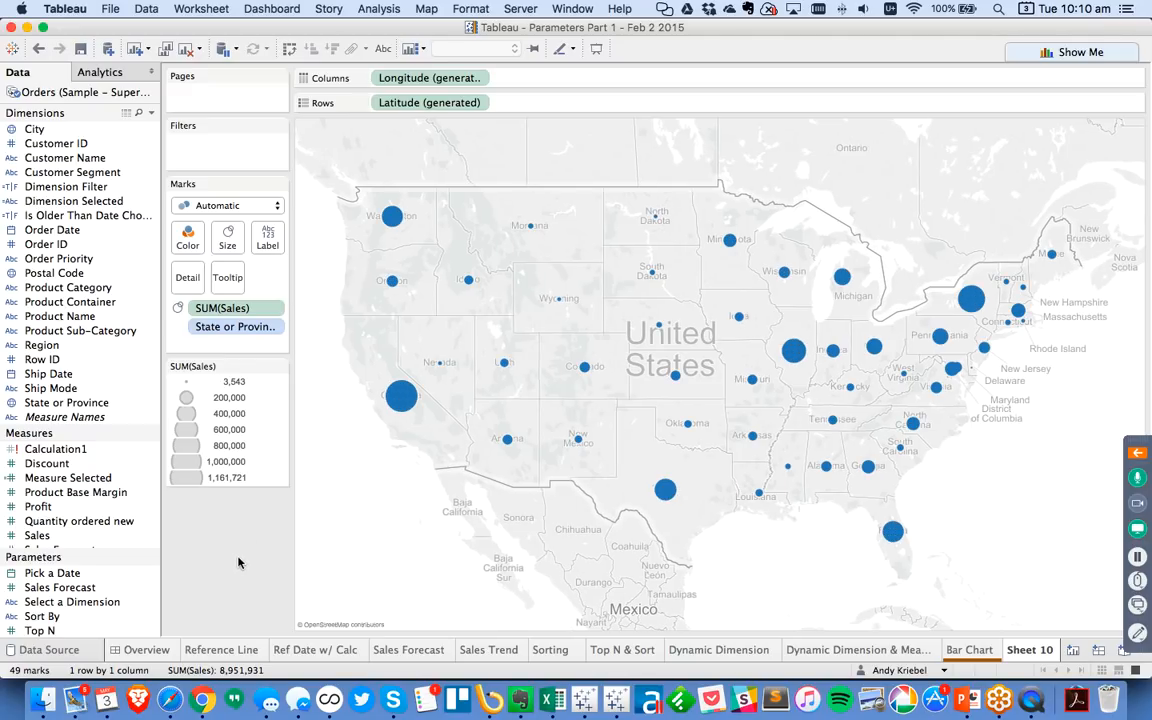
Show the Select a Dimension parameter control on the map sheet and set it to State
left_click_drag(62, 186, 30, 186)
right_click(60, 604)
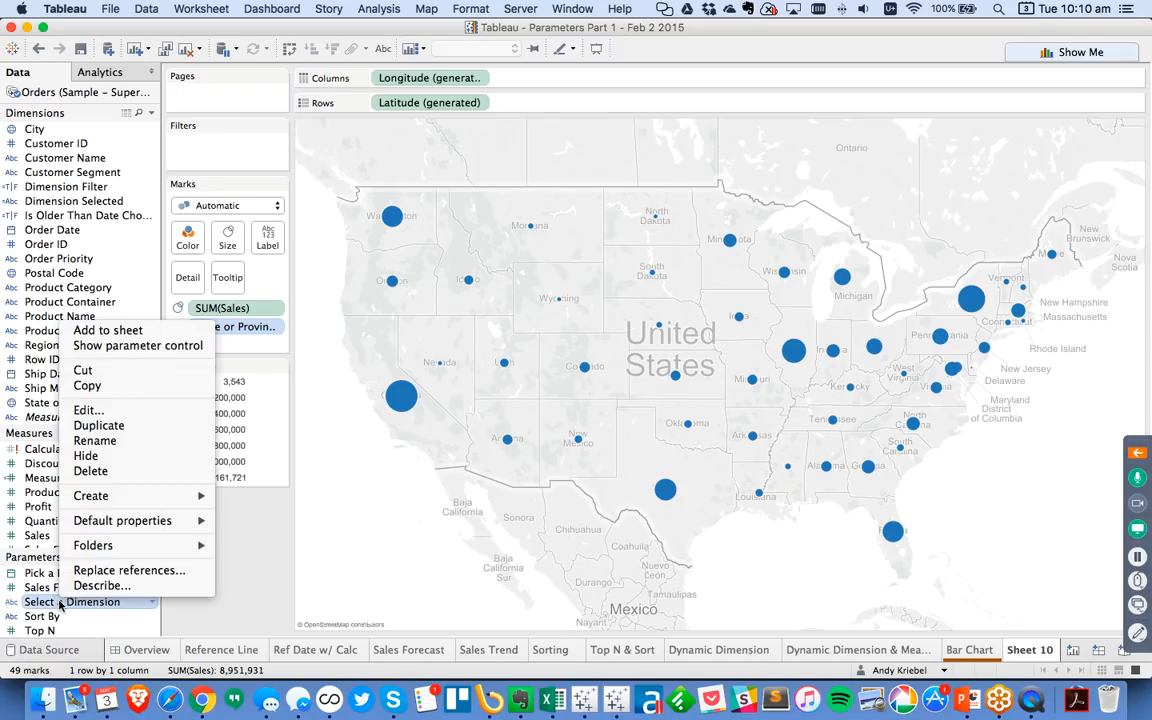
left_click(133, 346)
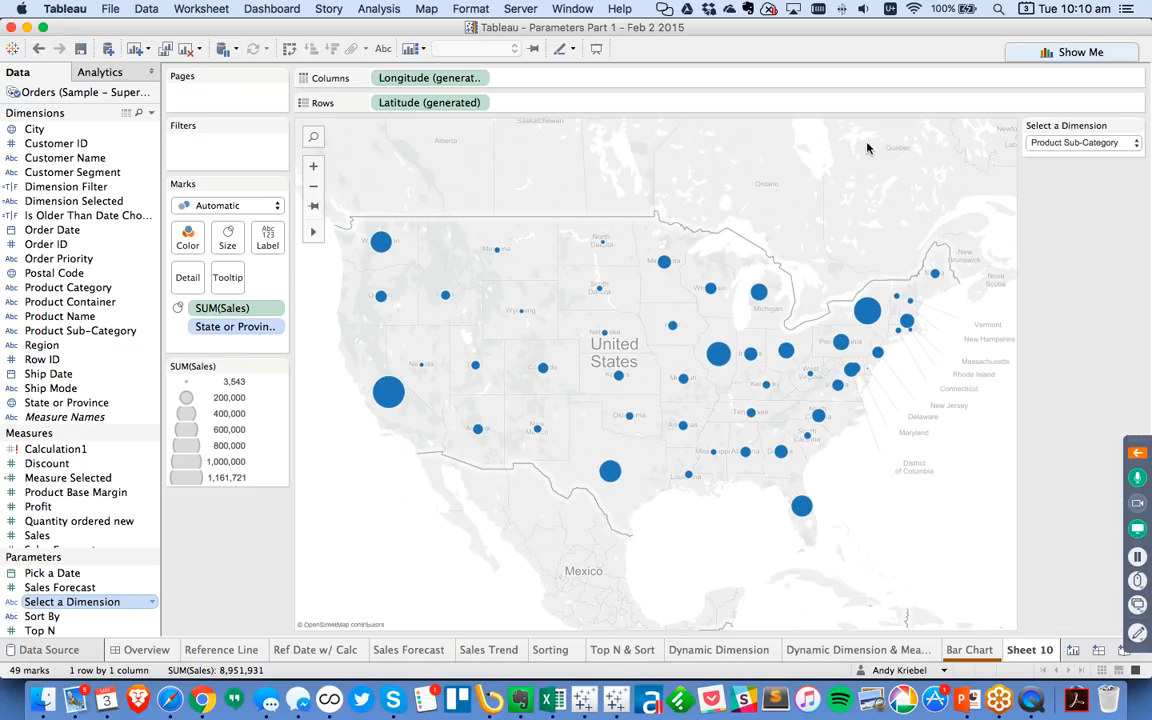
left_click(1047, 152)
left_click(1045, 159)
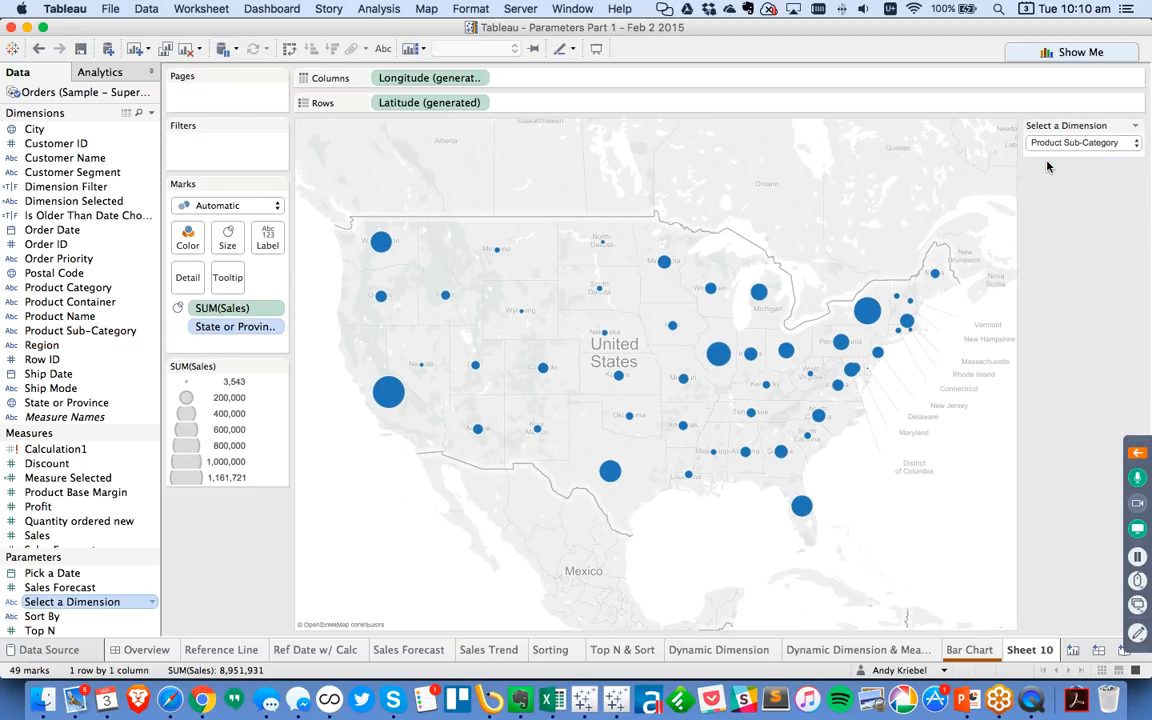
Filter the map worksheet by Dimension Filter, keeping only the True value
left_click_drag(62, 186, 230, 152)
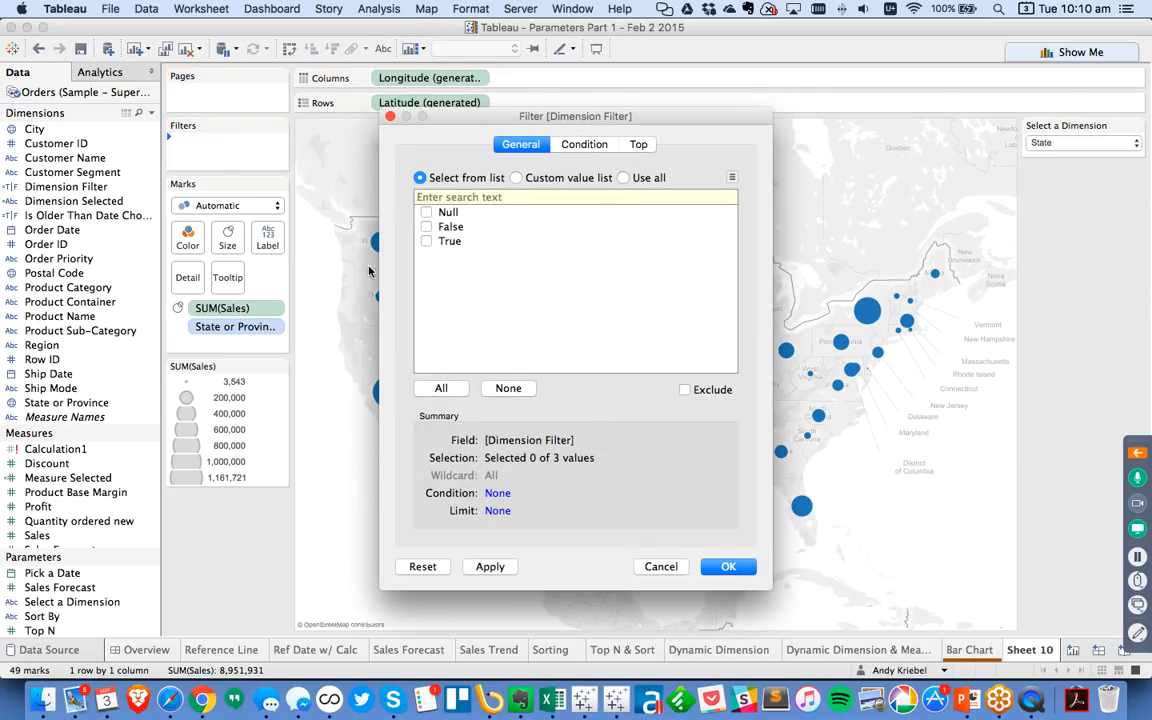
left_click(427, 242)
left_click(733, 565)
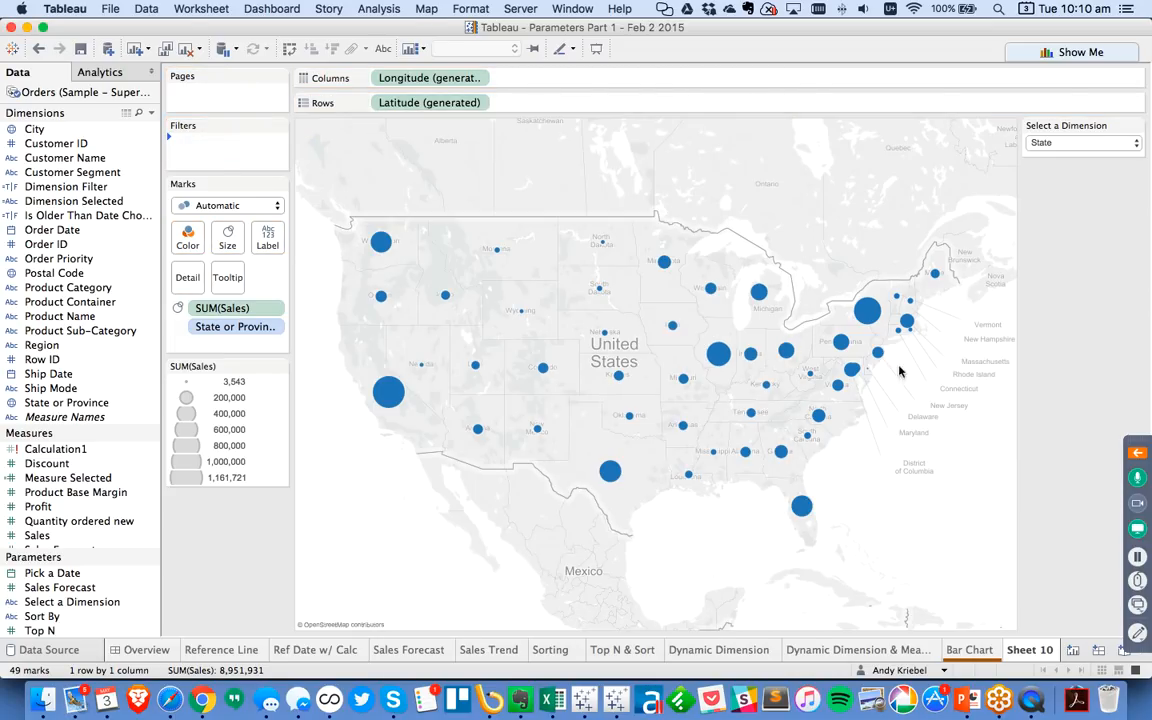
Test the map's filter by switching the Select a Dimension parameter away from State to Product Sub-Category
left_click(1047, 143)
left_click(1047, 118)
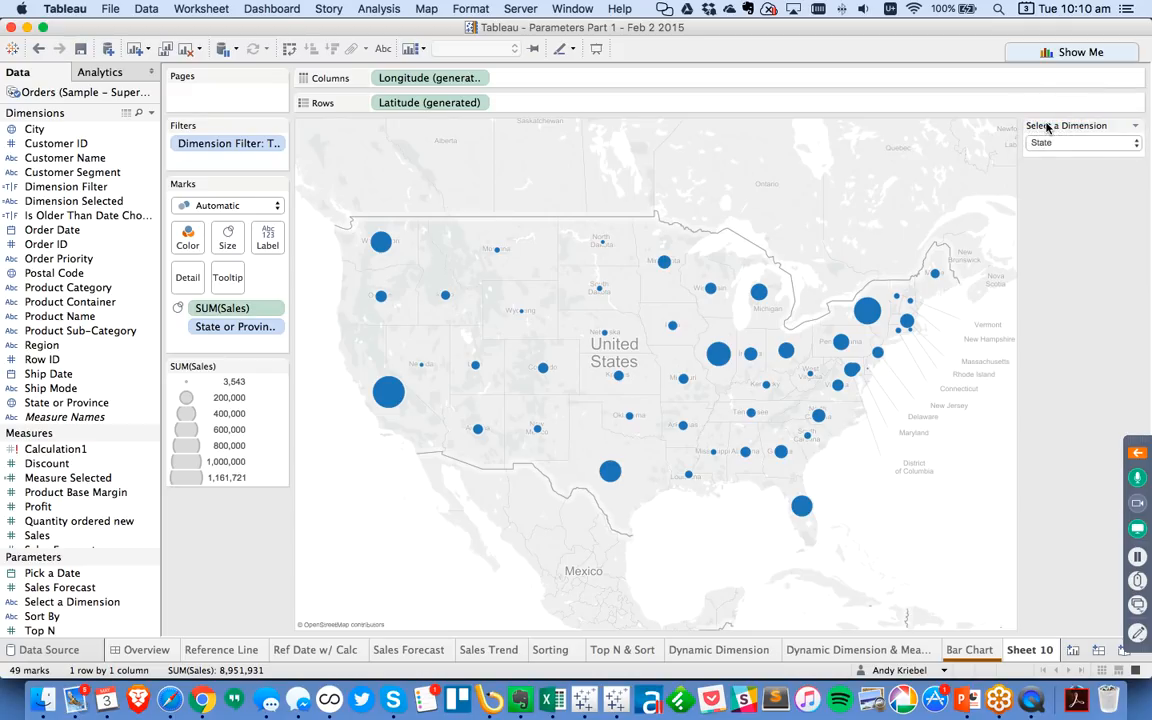
left_click(1047, 142)
left_click(1049, 157)
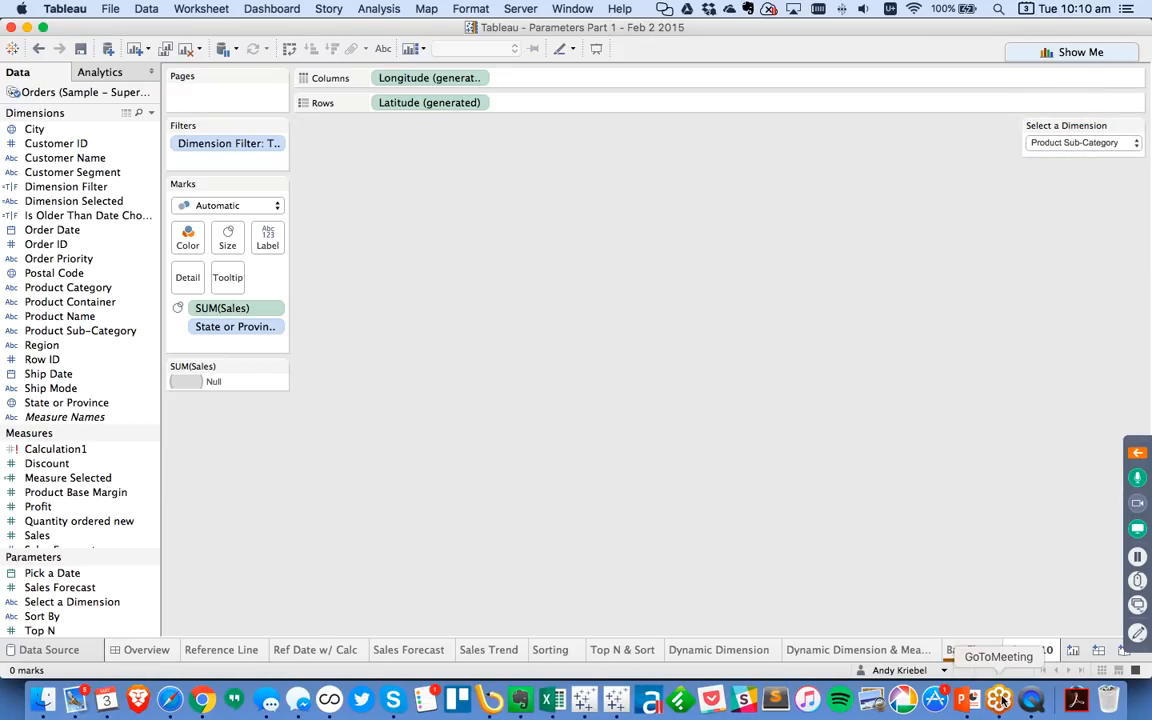
Go to the Bar Chart worksheet and set the Select a Dimension parameter to State
left_click(969, 650)
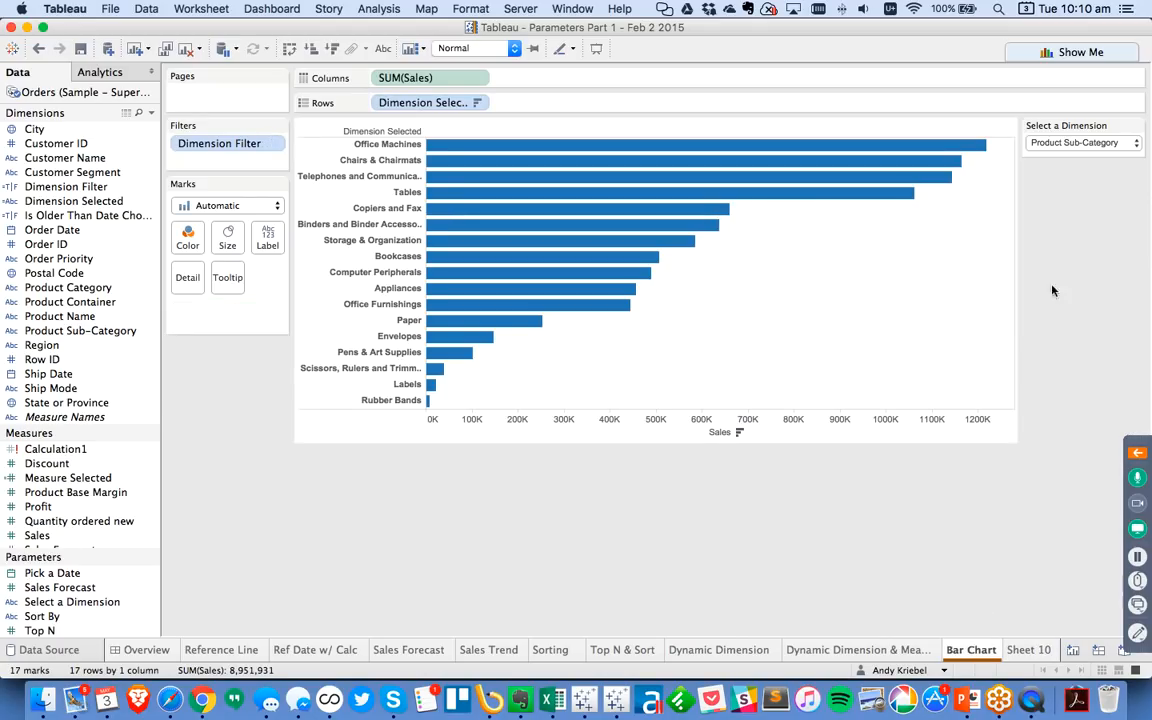
left_click(1054, 143)
left_click(1040, 157)
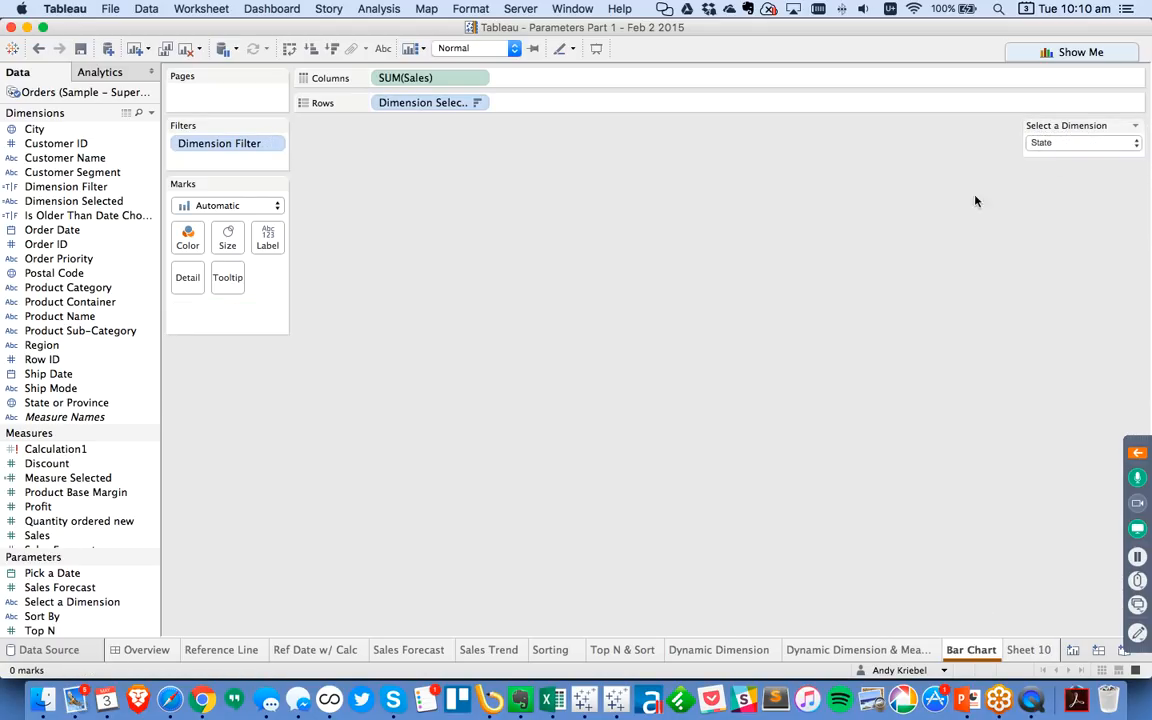
Return to the map worksheet and rename it as Map
left_click(1024, 650)
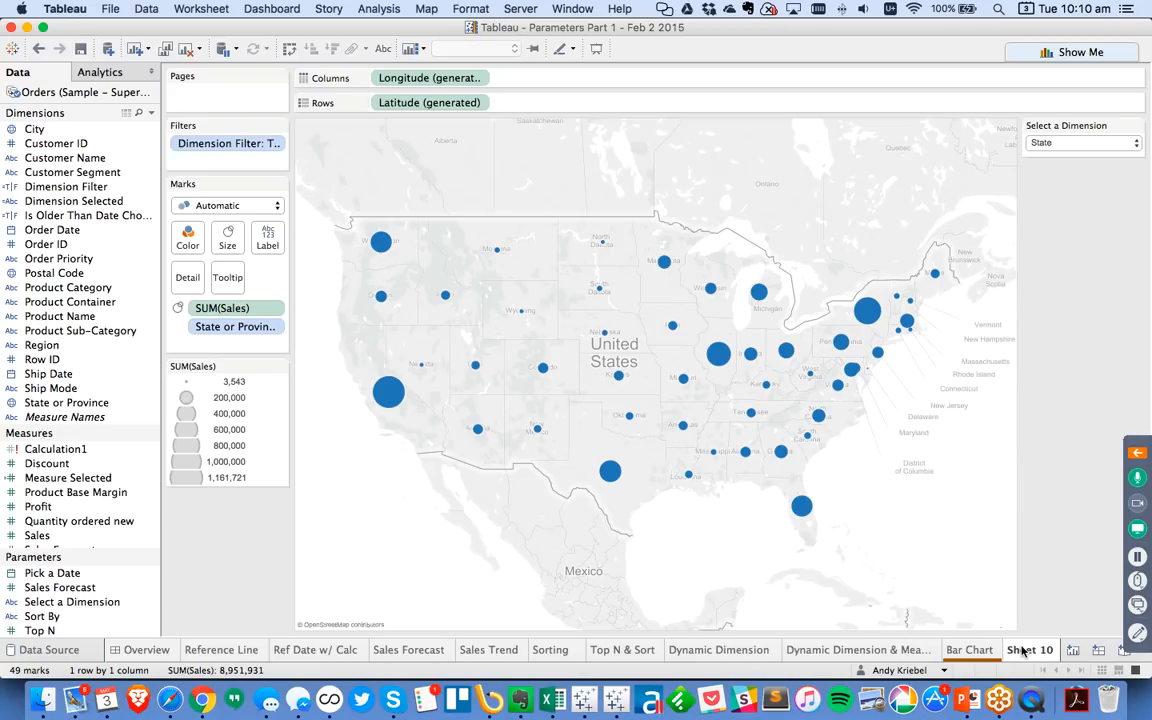
double_click(1033, 651)
type("Map")
key("Return")
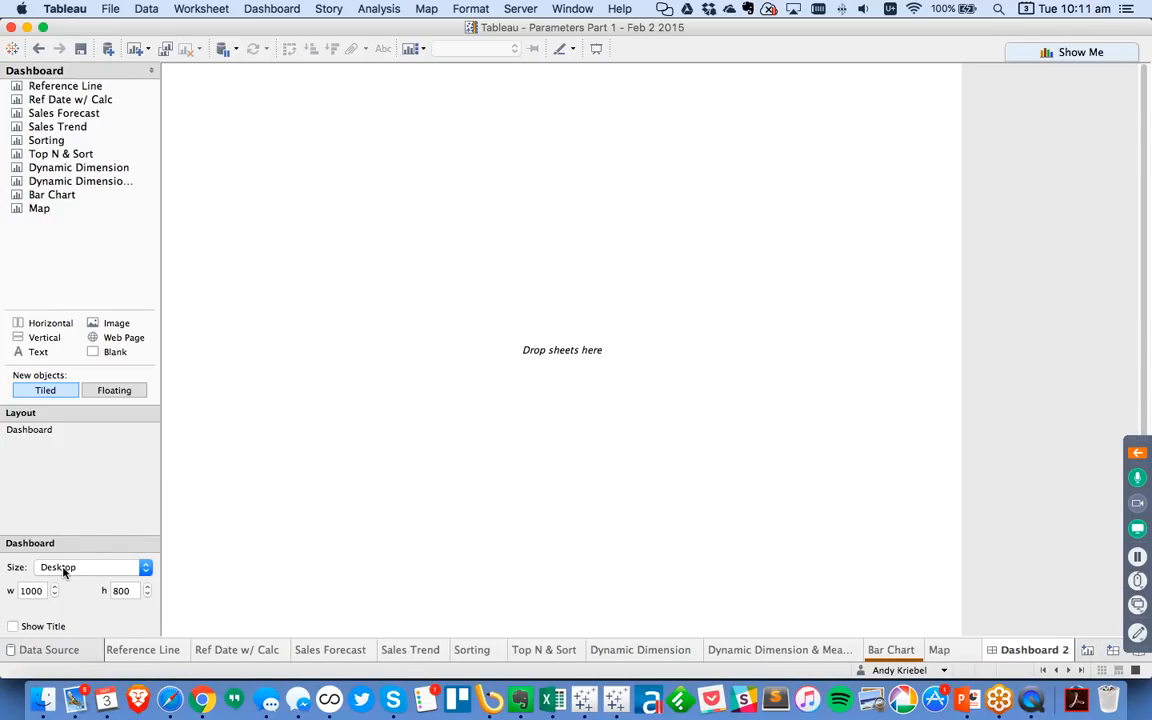
Set the new dashboard's size to Laptop (800 x 600)
left_click(63, 567)
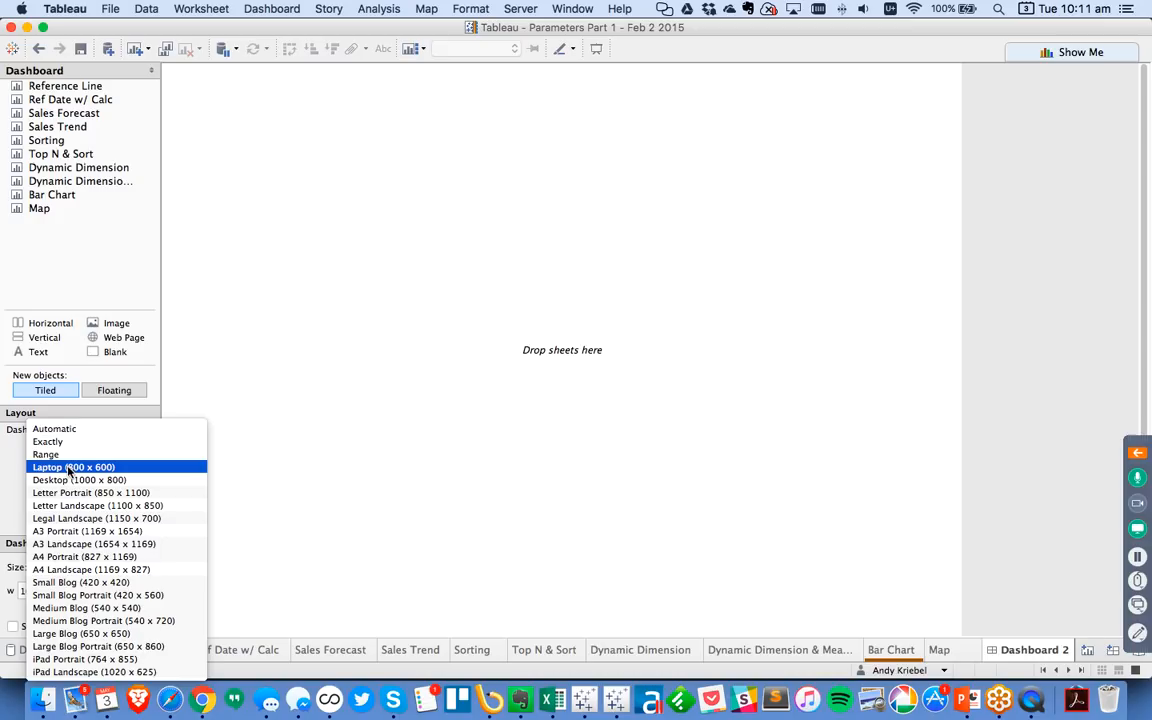
left_click(62, 421)
left_click(66, 288)
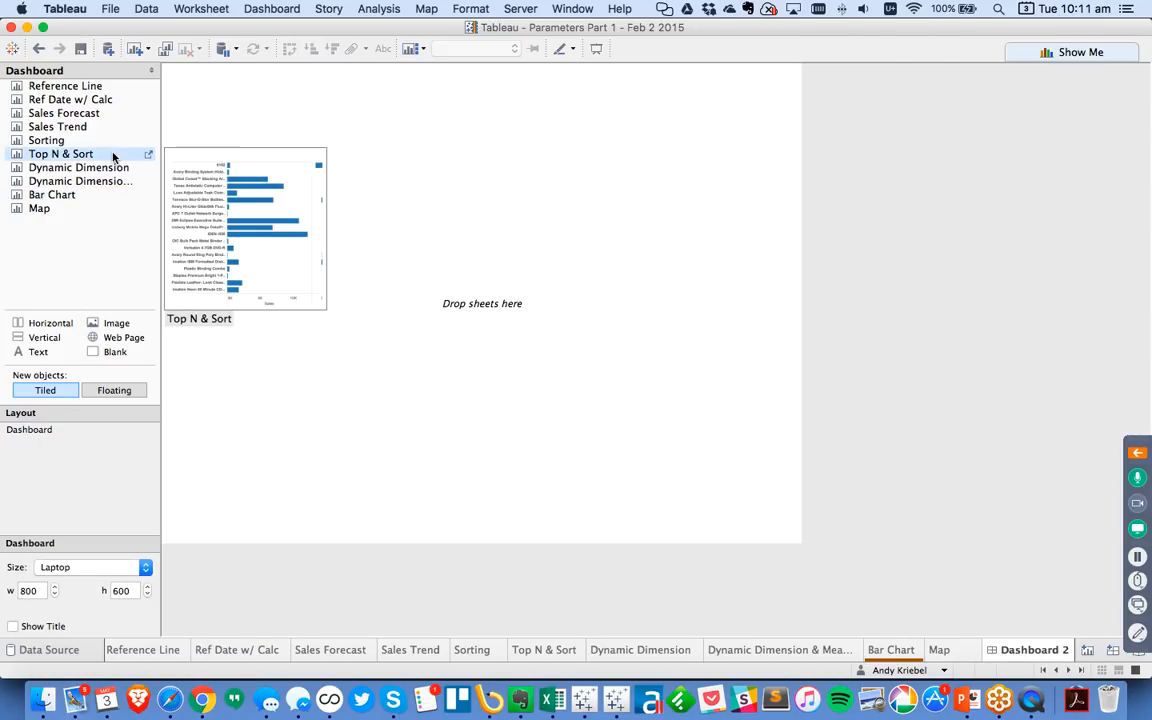
Place the Bar Chart and Map sheets on the dashboard with the map above the bar chart, and hide both titles
left_click_drag(65, 200, 378, 211)
mouse_move(38, 209)
left_mouse_down()
mouse_move(629, 228)
mouse_move(507, 208)
mouse_move(489, 339)
mouse_move(249, 365)
mouse_move(330, 336)
mouse_move(375, 200)
mouse_move(419, 221)
left_mouse_up()
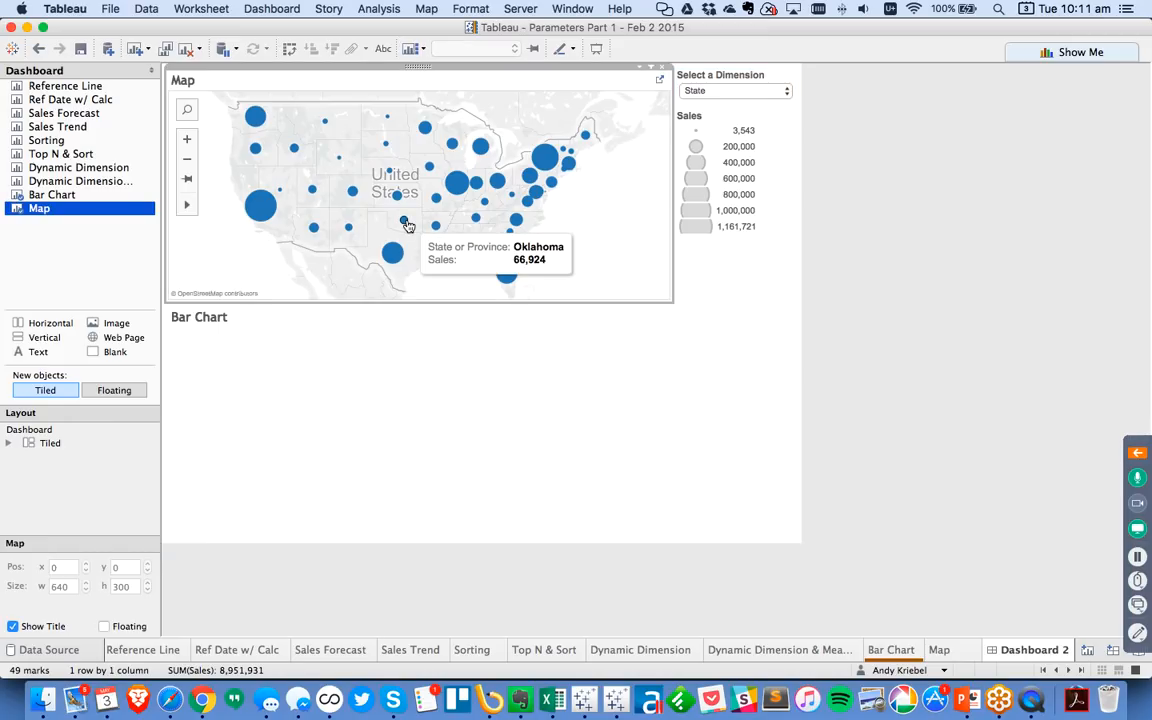
right_click(180, 79)
left_click(203, 119)
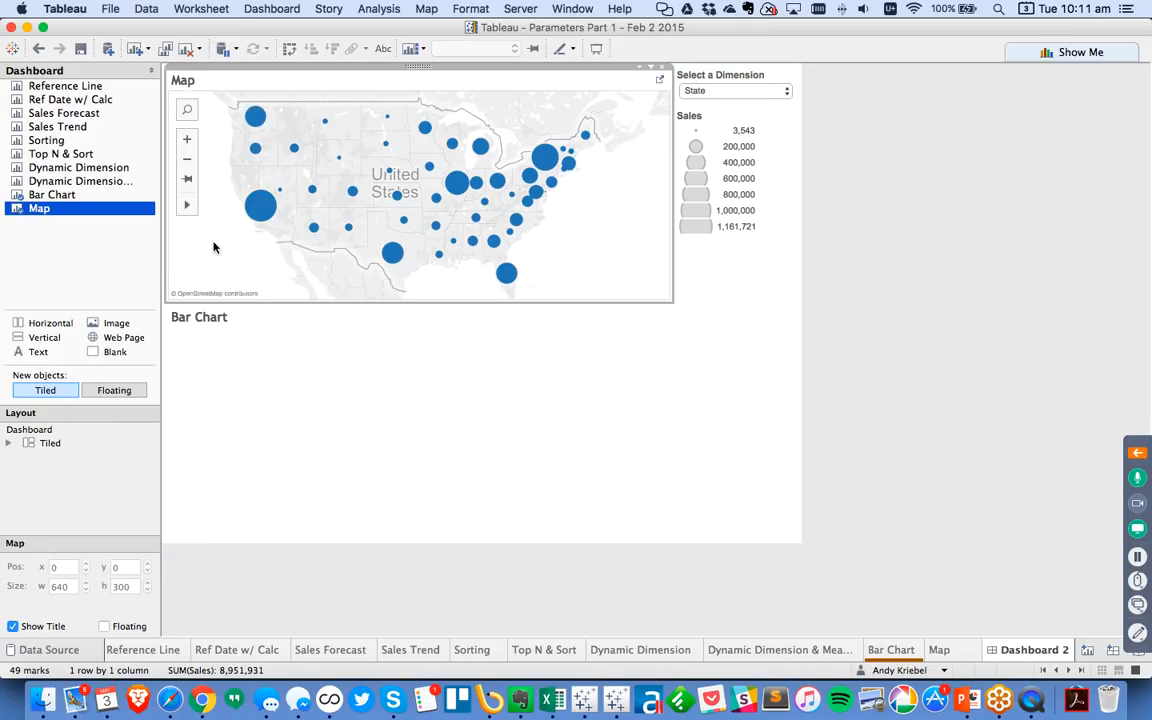
right_click(199, 317)
left_click(225, 357)
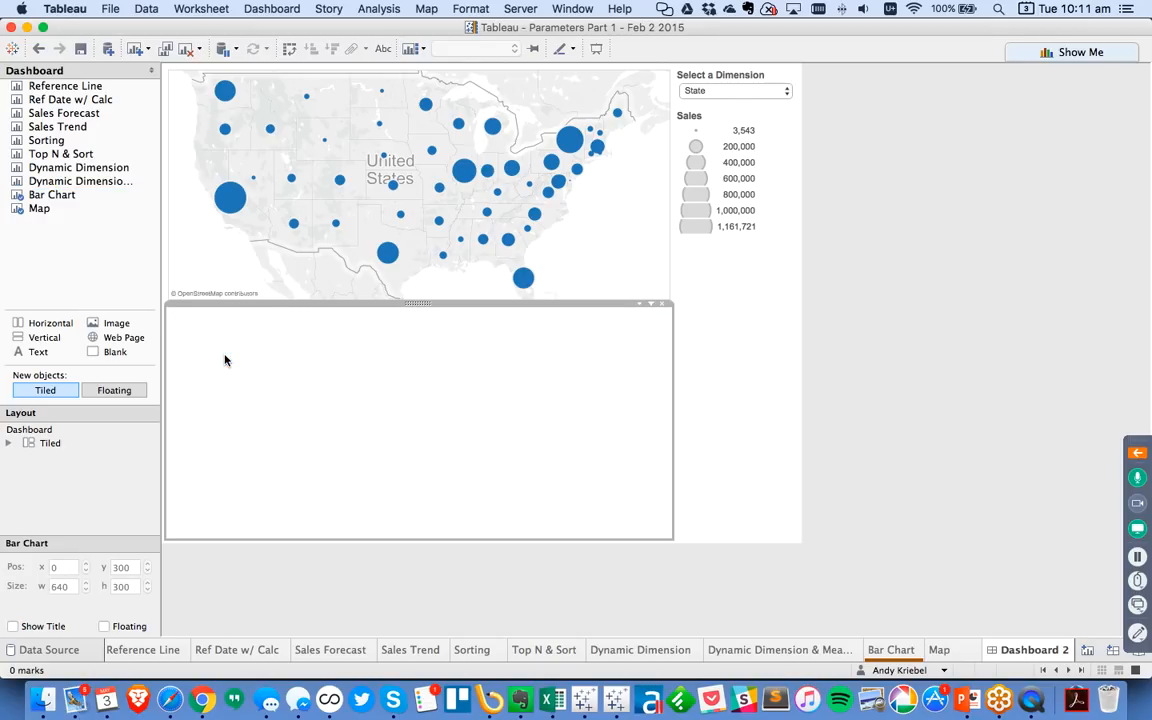
Add a vertical layout container to the dashboard and move the Map and Bar Chart sheets into it, with the bar chart below the map
key("Delete")
left_click_drag(43, 332, 406, 180)
left_click(556, 76)
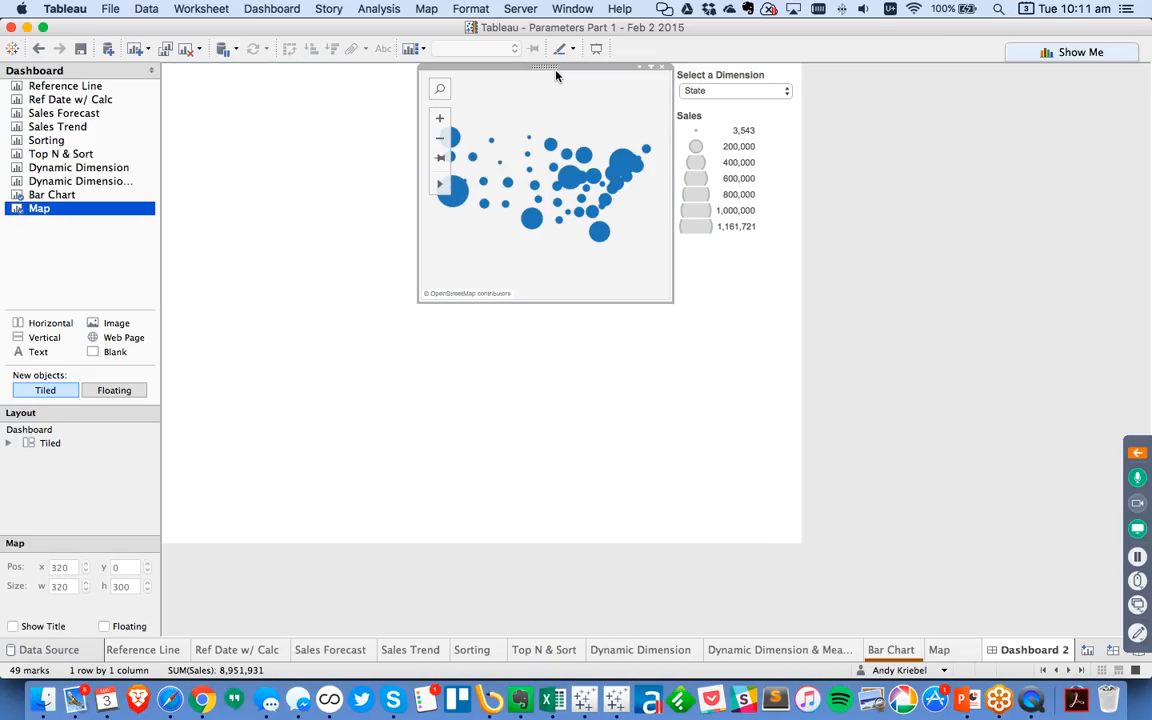
left_click_drag(545, 67, 261, 155)
left_click(465, 460)
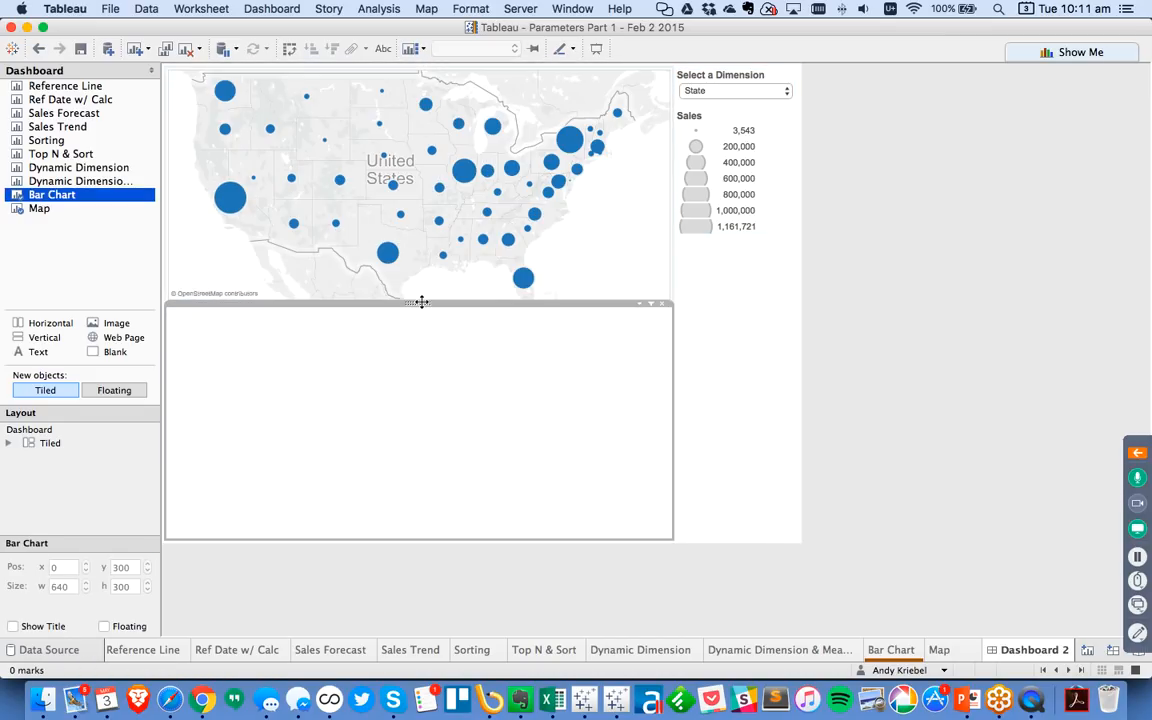
left_click(411, 277)
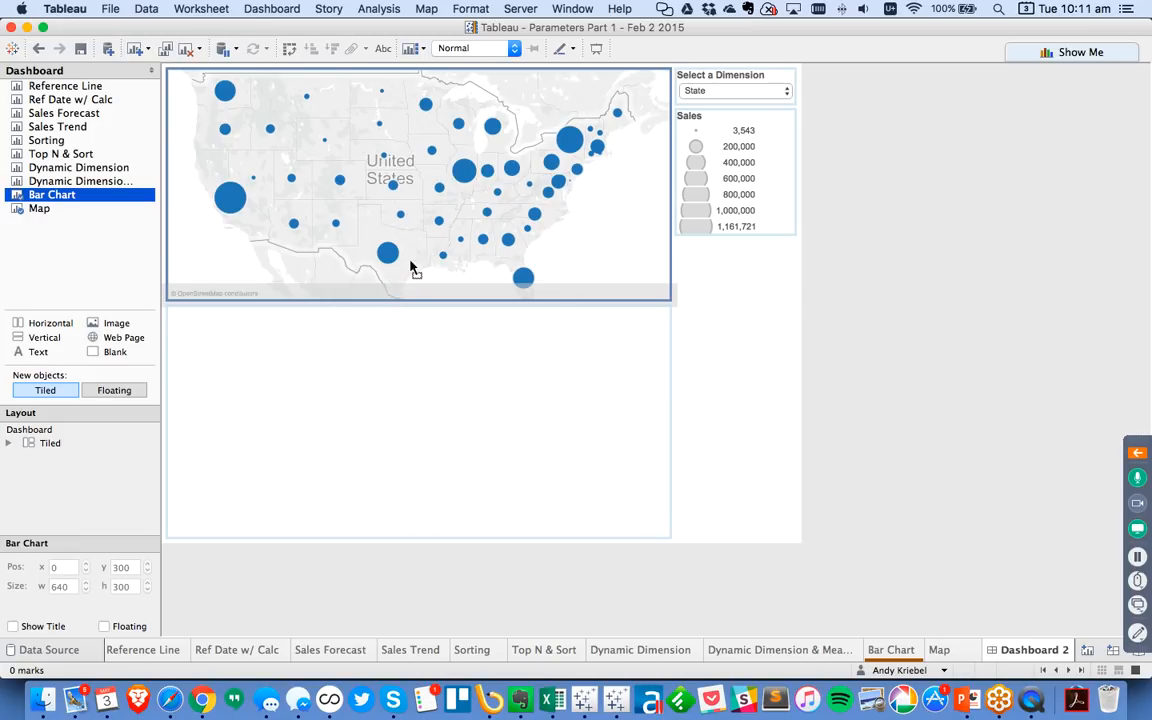
left_click_drag(411, 301, 411, 531)
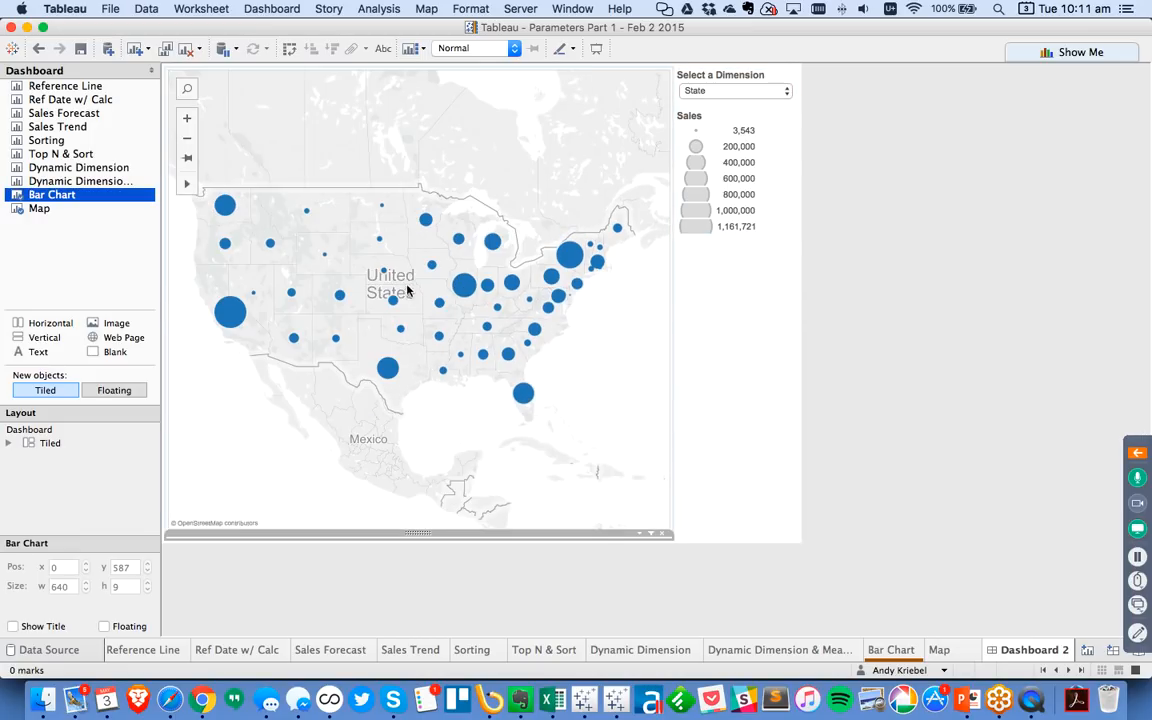
Remove the Sales size legend from the dashboard
left_click(771, 121)
left_click(791, 110)
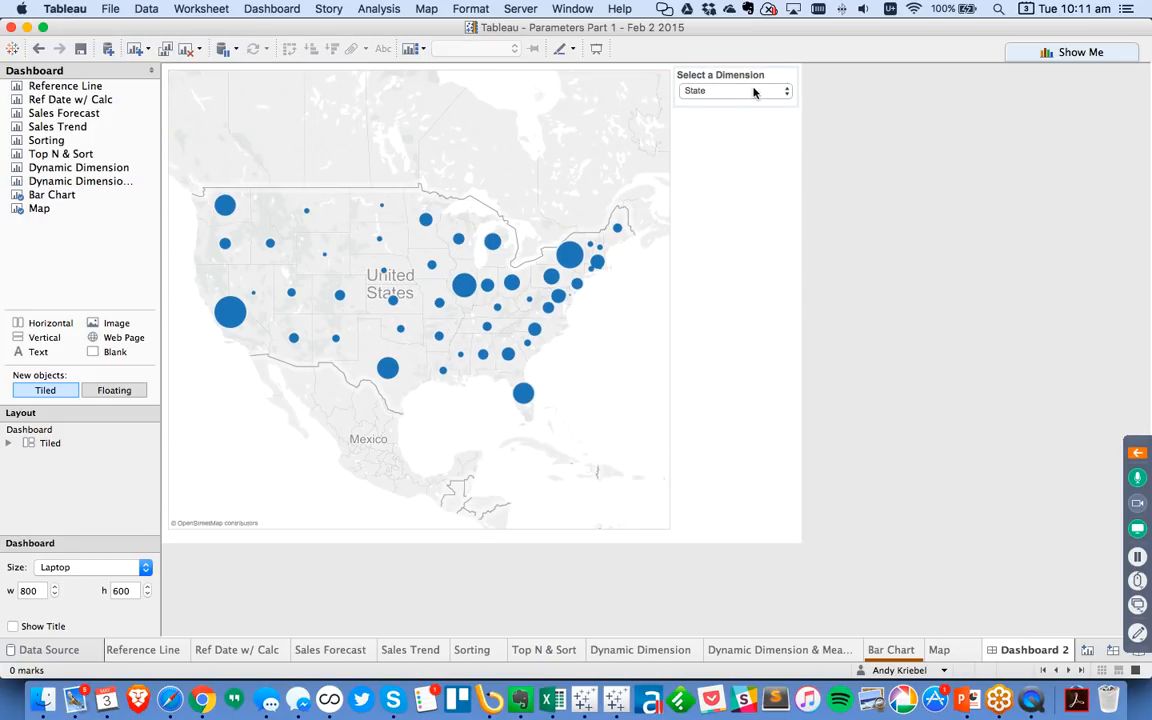
Test the sheet swap by setting the dashboard's Select a Dimension parameter to Customer Name and then to Product Sub-Category
left_click(746, 92)
left_click(742, 96)
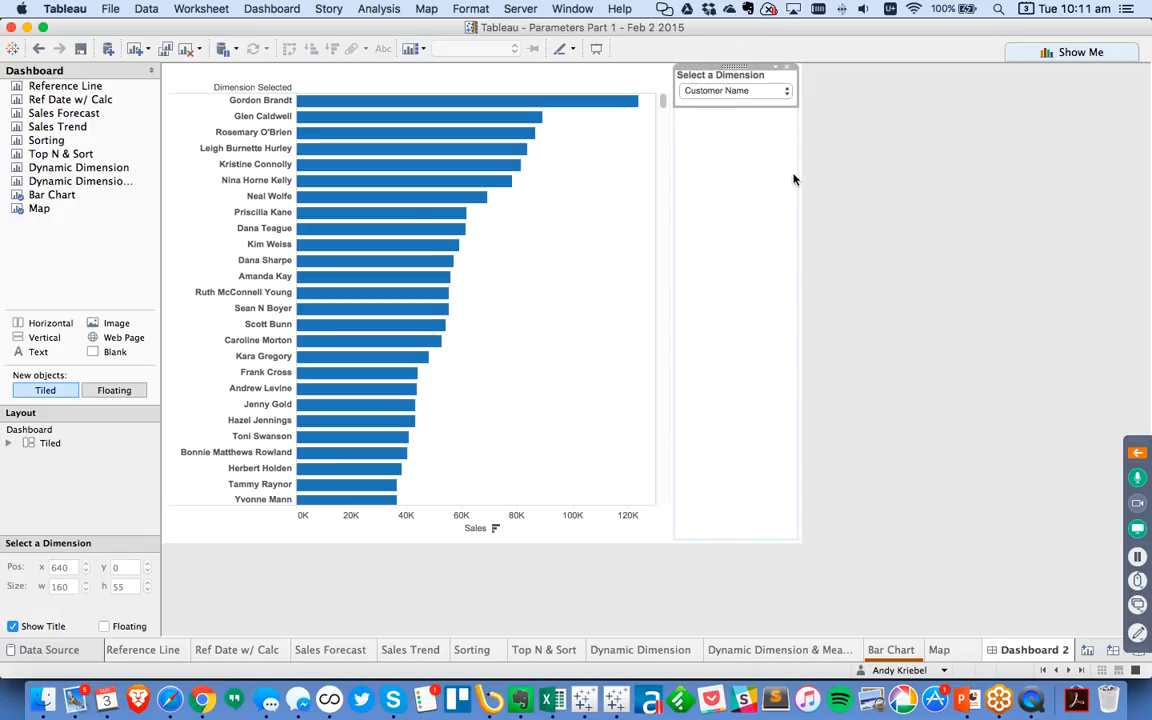
left_click(722, 92)
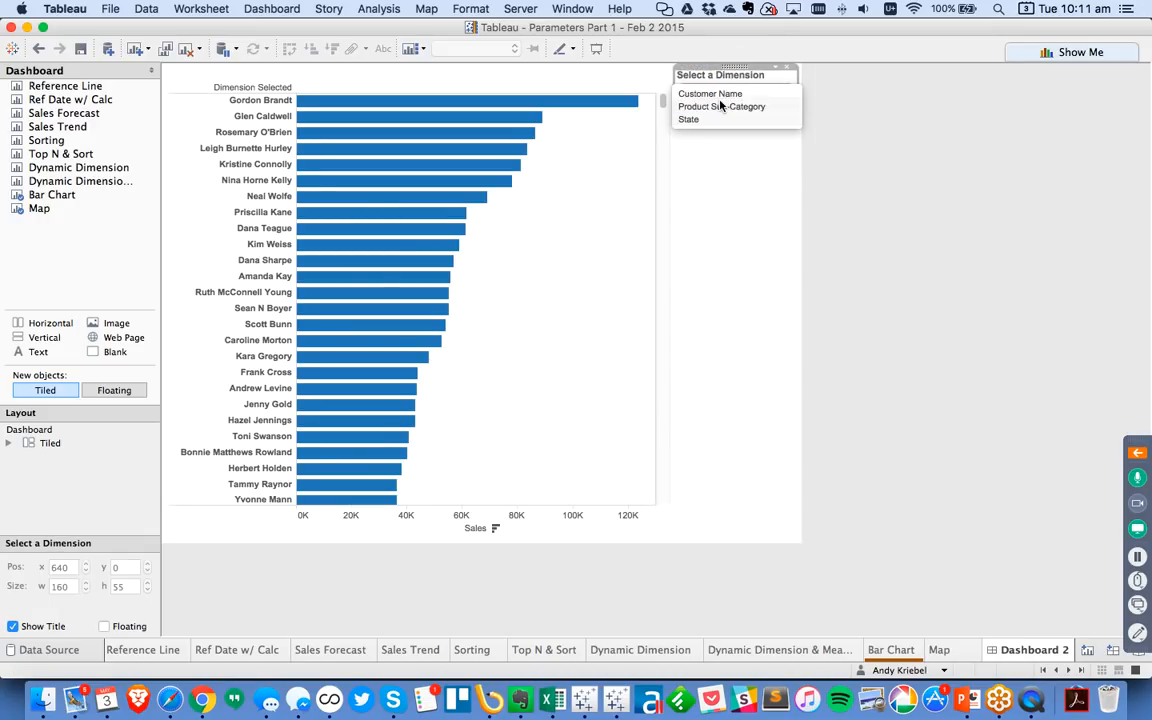
left_click(721, 106)
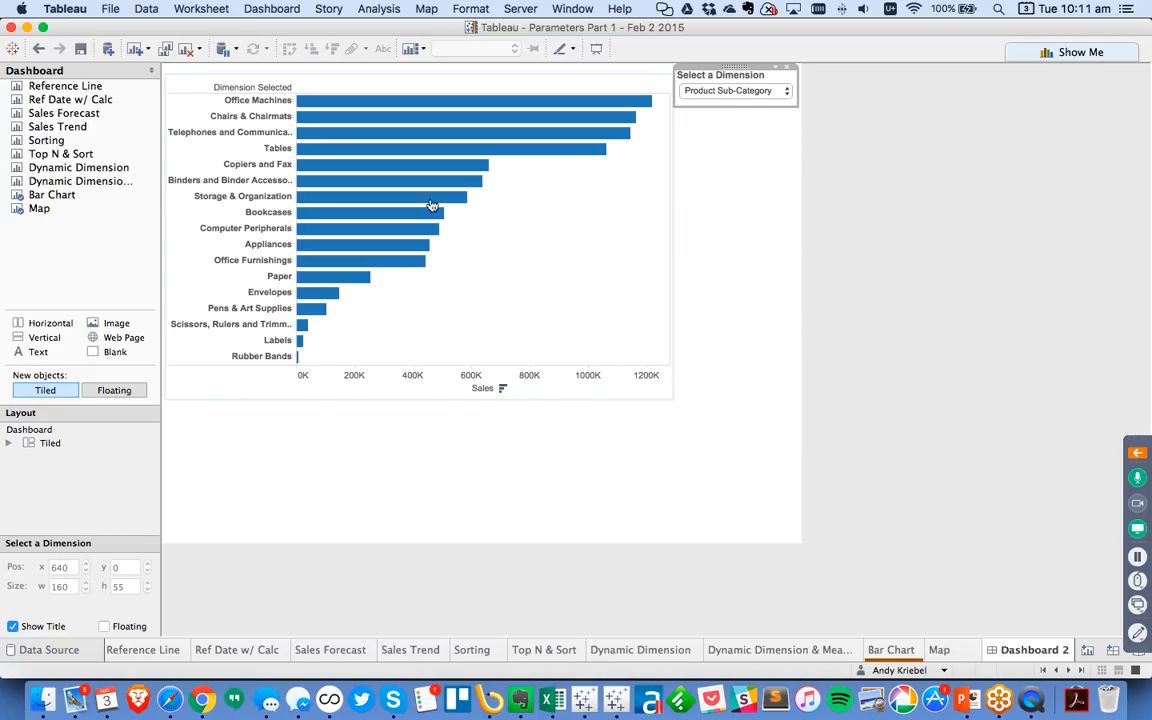
Set the bar chart on the dashboard to fit the Entire view
left_click(512, 237)
left_click(449, 49)
left_click(458, 90)
left_click(456, 48)
left_click(465, 88)
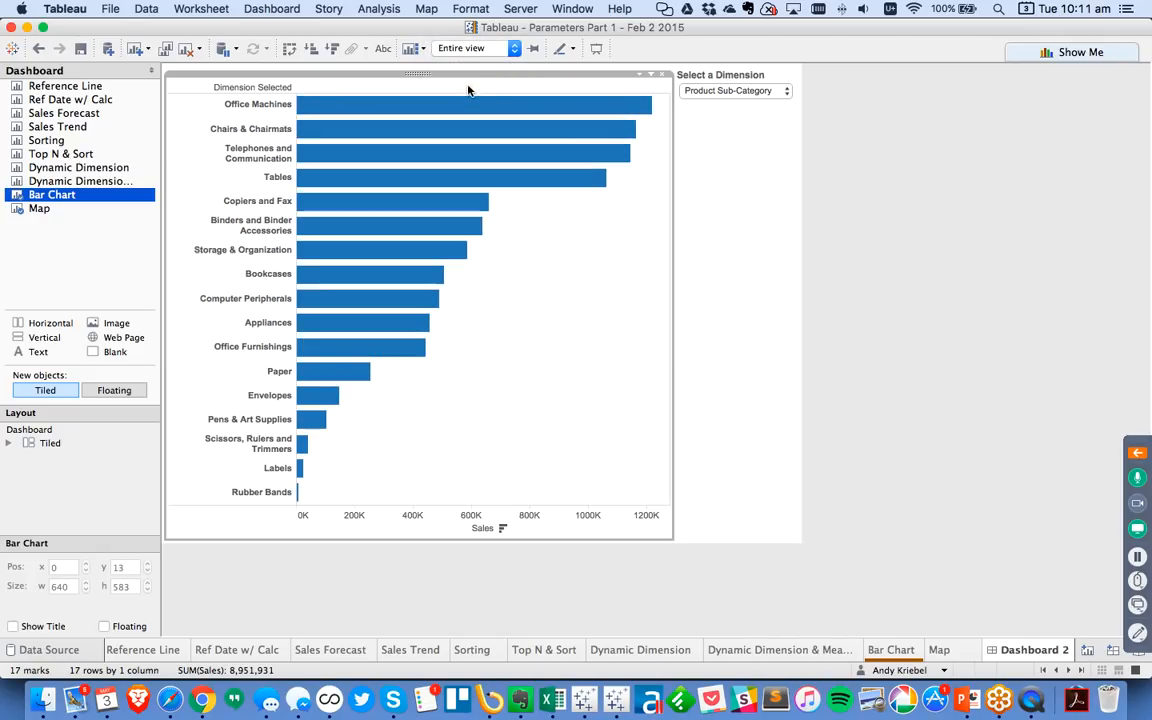
Switch the dashboard's Select a Dimension parameter to Customer Name
left_click(746, 90)
left_click(731, 82)
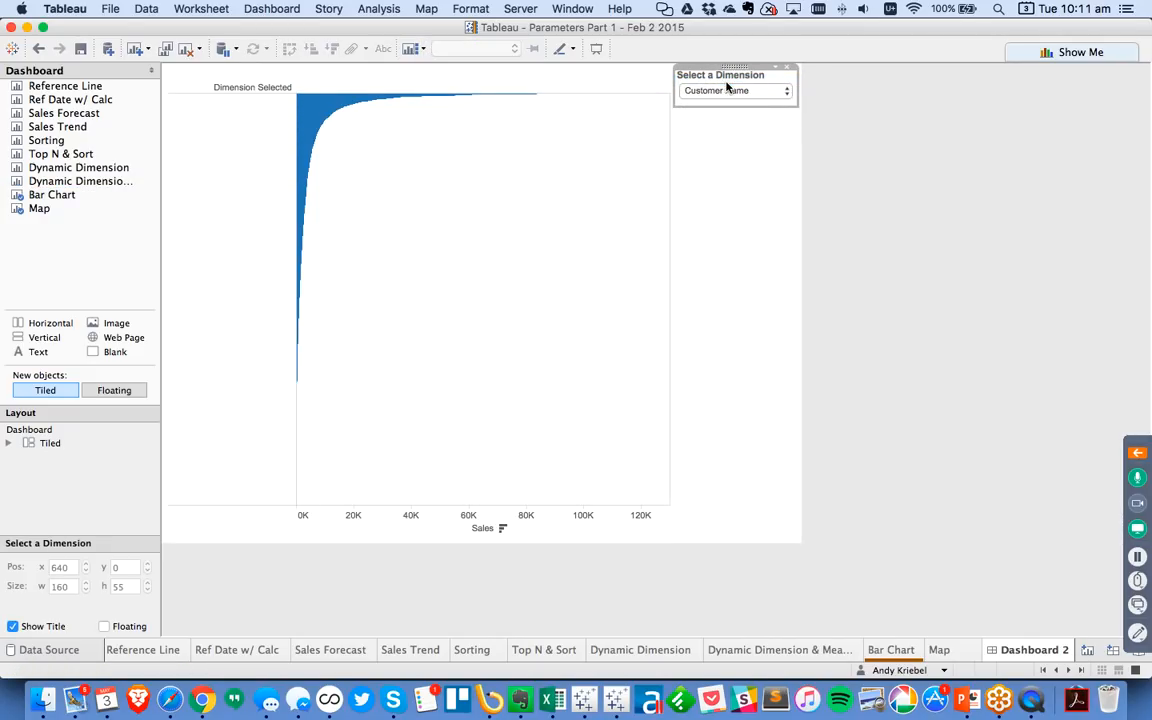
Set the dashboard's Select a Dimension parameter to State to swap the bar chart for the map
left_click(525, 195)
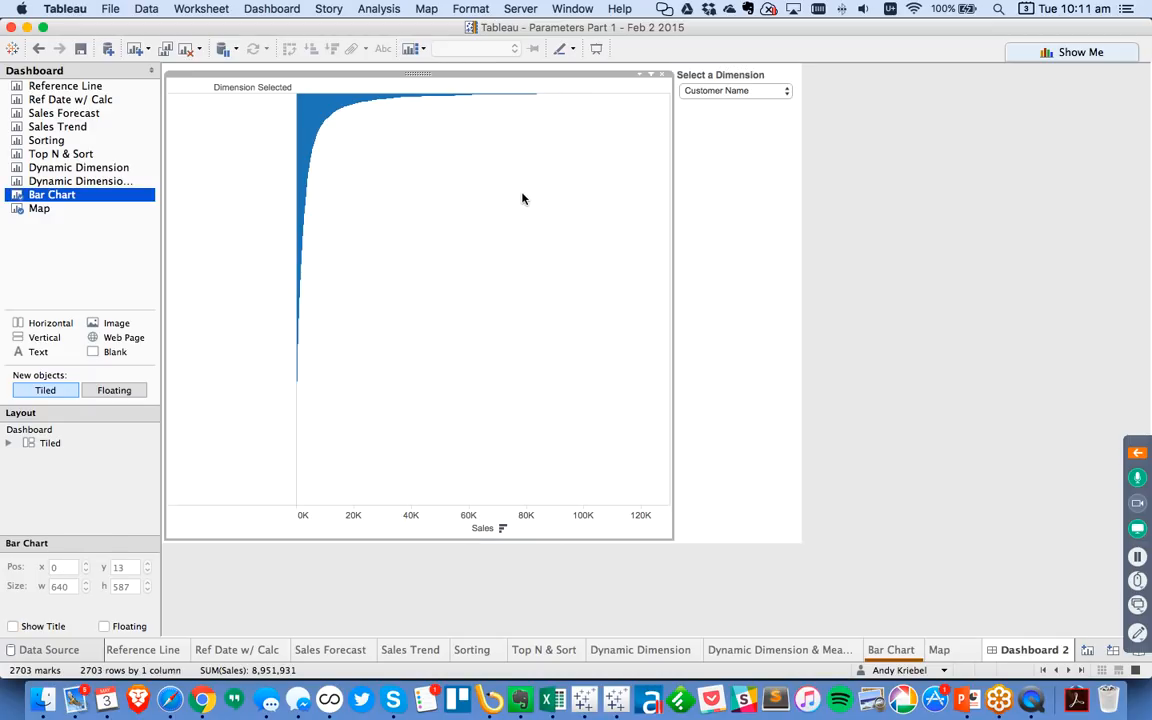
left_click(740, 91)
left_click(738, 119)
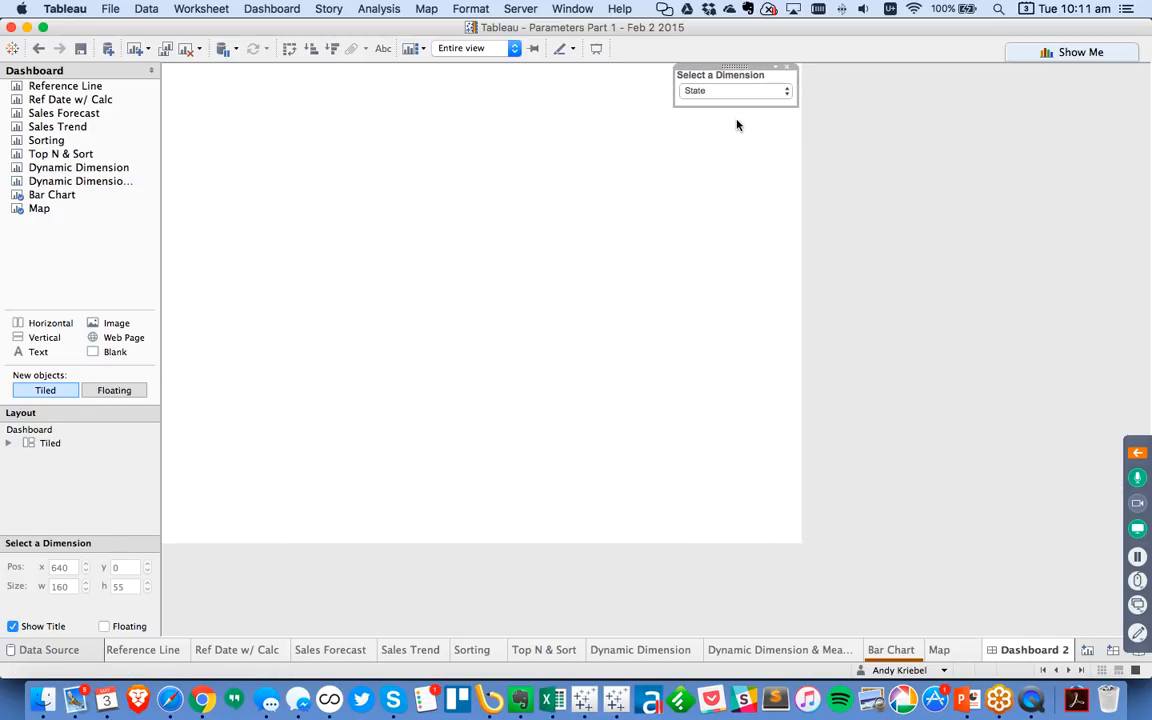
left_click(1010, 258)
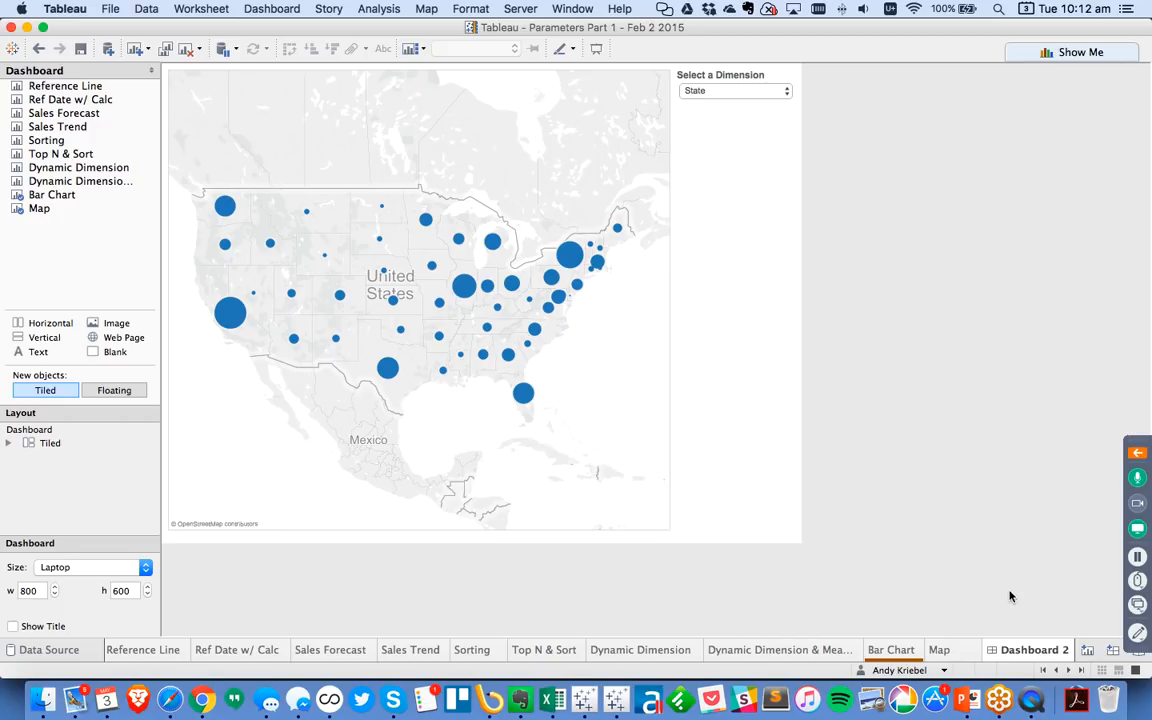
mouse_move(957, 653)
left_click(695, 92)
left_click(734, 186)
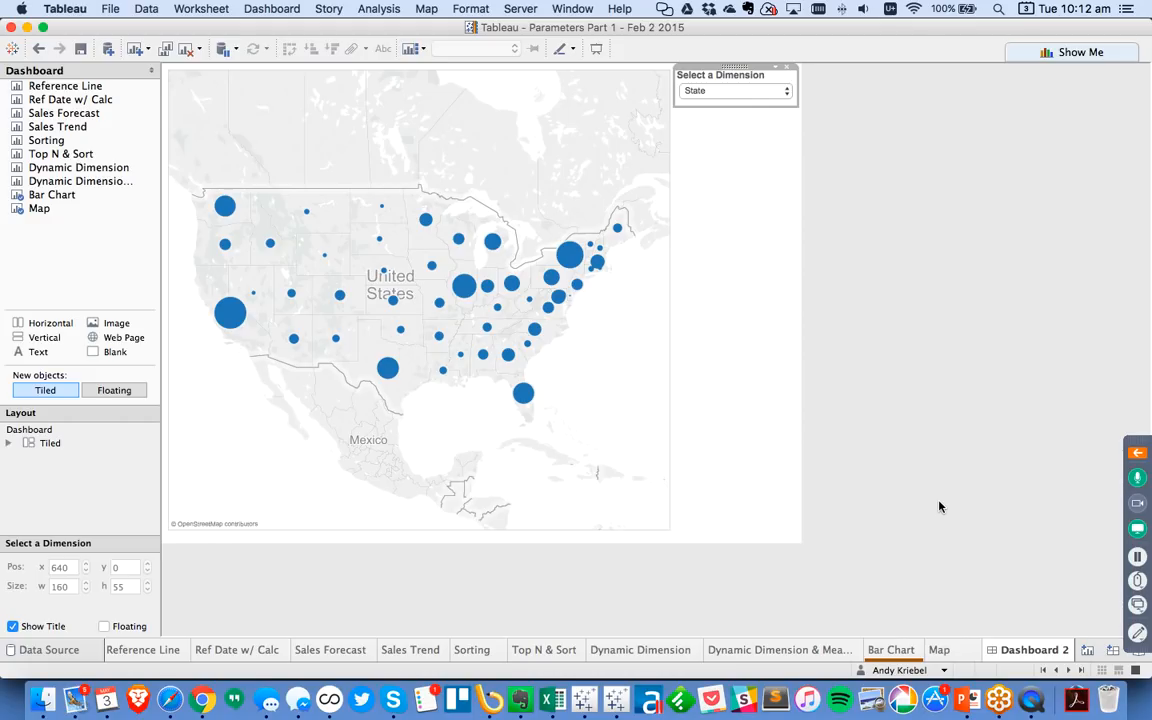
Rename the Dashboard 2 sheet as Dynamic View
double_click(1032, 649)
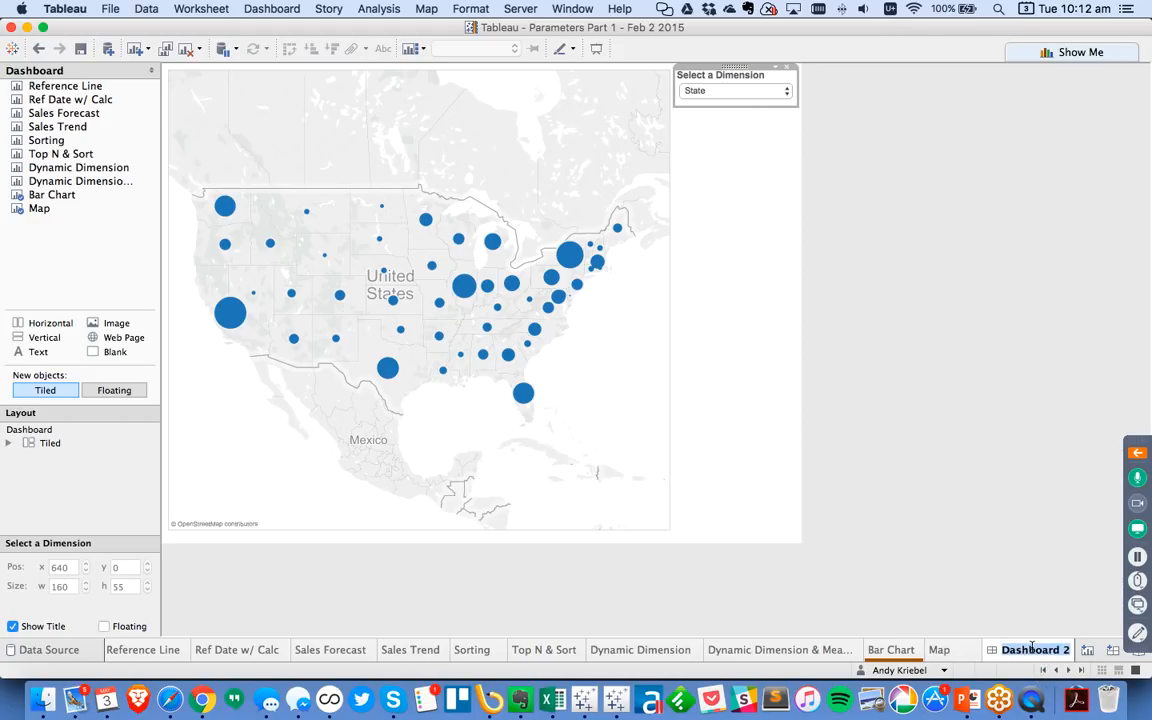
key("super+Tab")
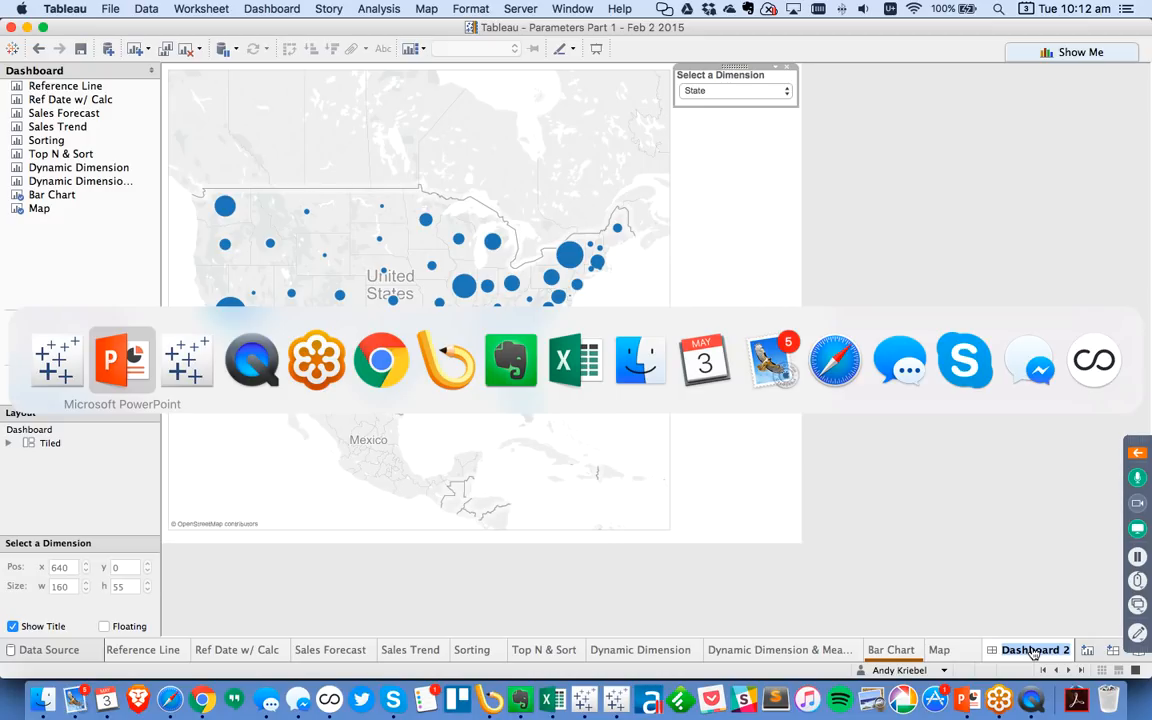
key("super+Tab")
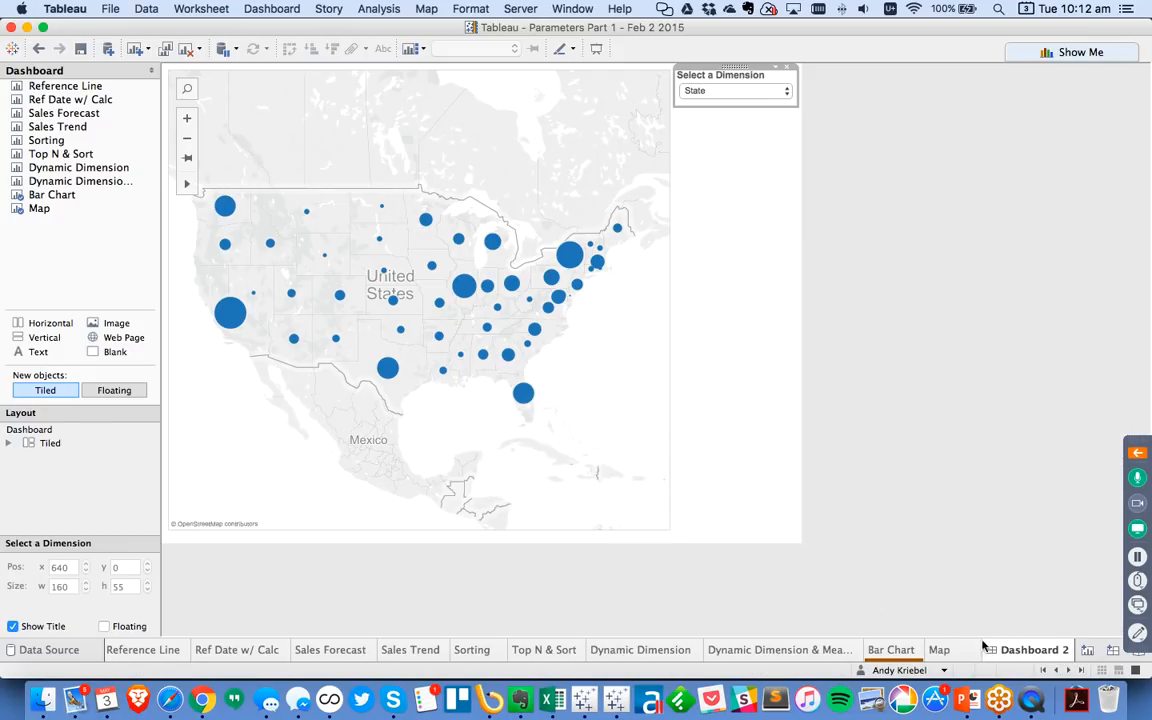
double_click(1032, 651)
type("Dynamic View")
key("Return")
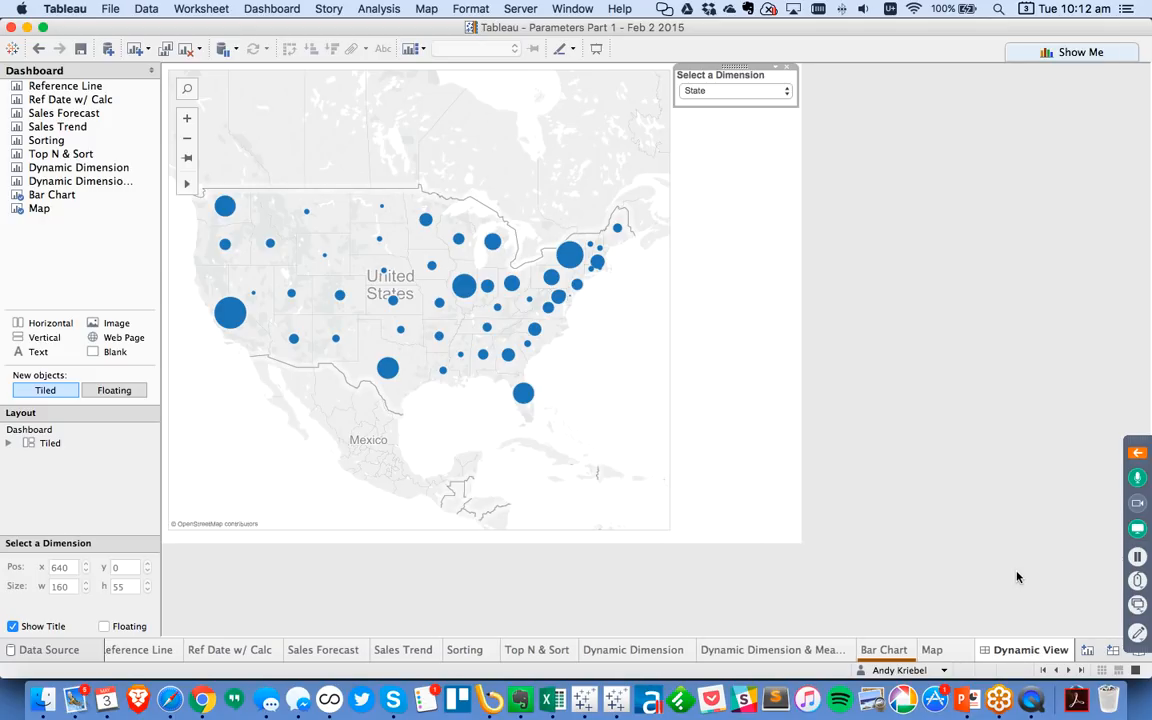
left_click(400, 537)
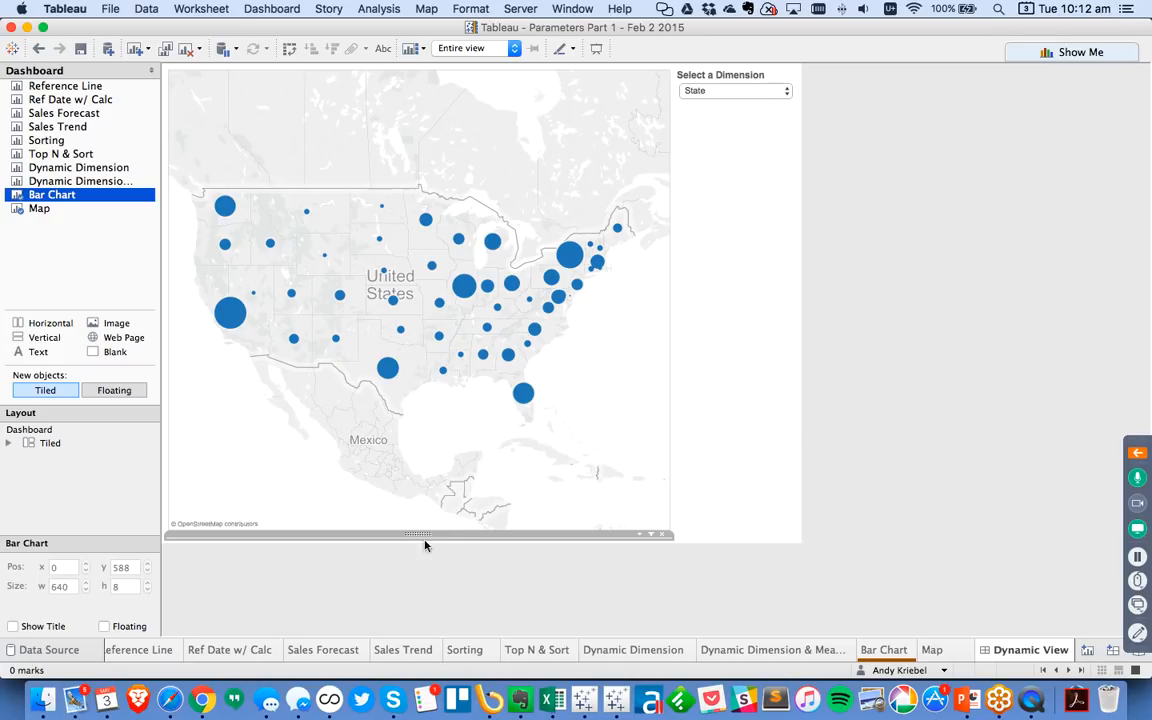
left_click(417, 575)
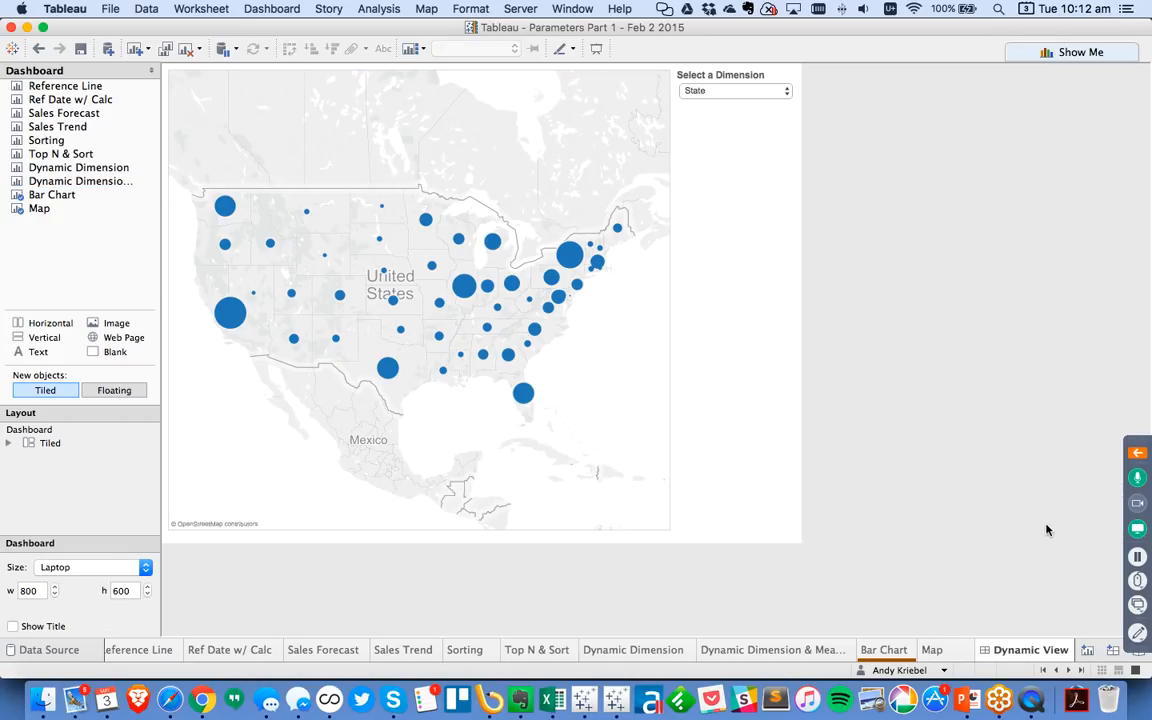
Switch to PowerPoint, review the Exercise 10: Date Range slide and the exercises after it, and return to Tableau
key("super+Tab")
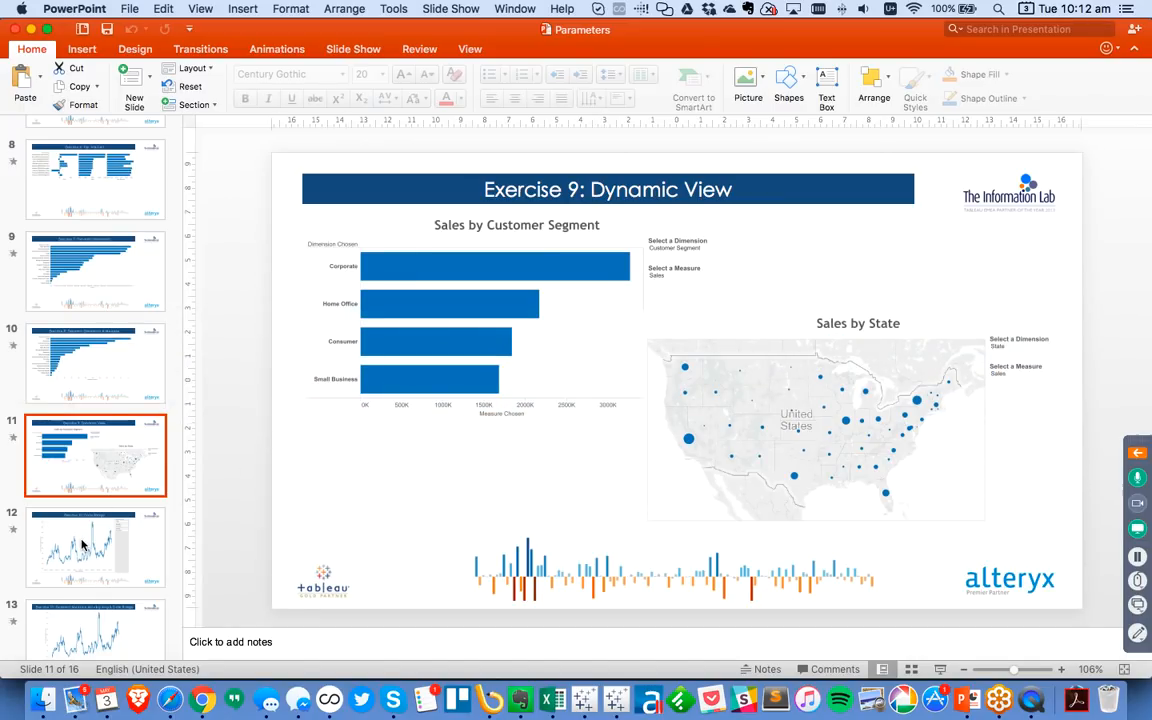
left_click(85, 543)
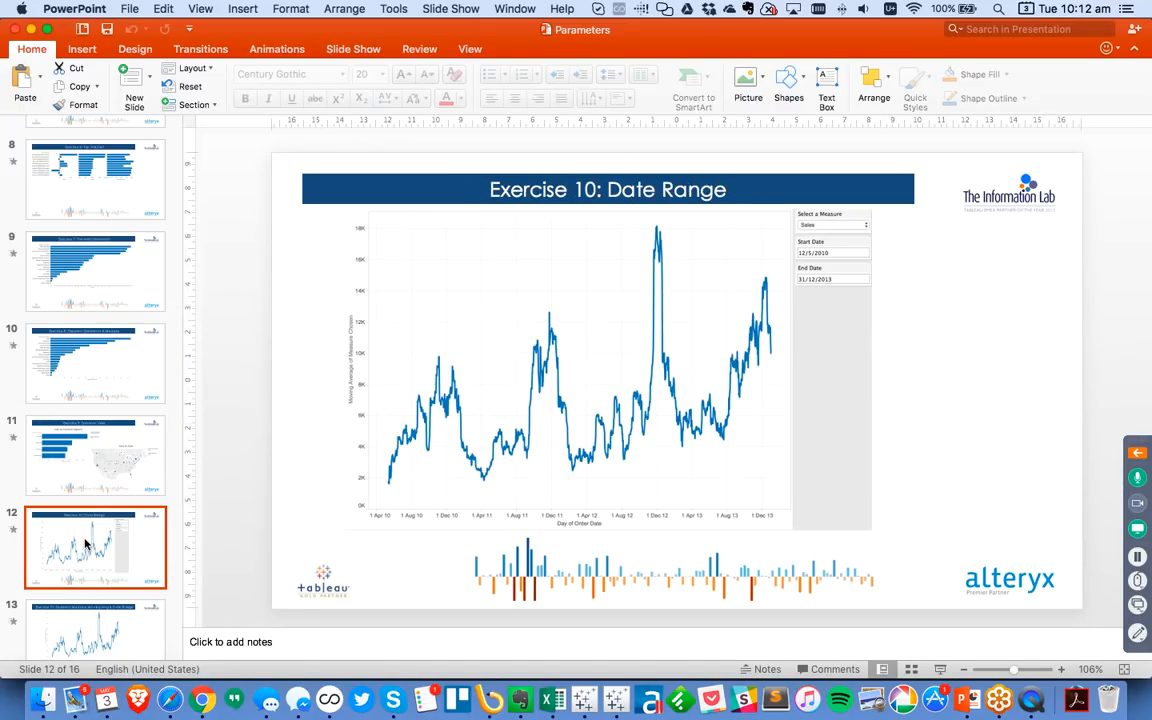
scroll(107, 541, "down", 5)
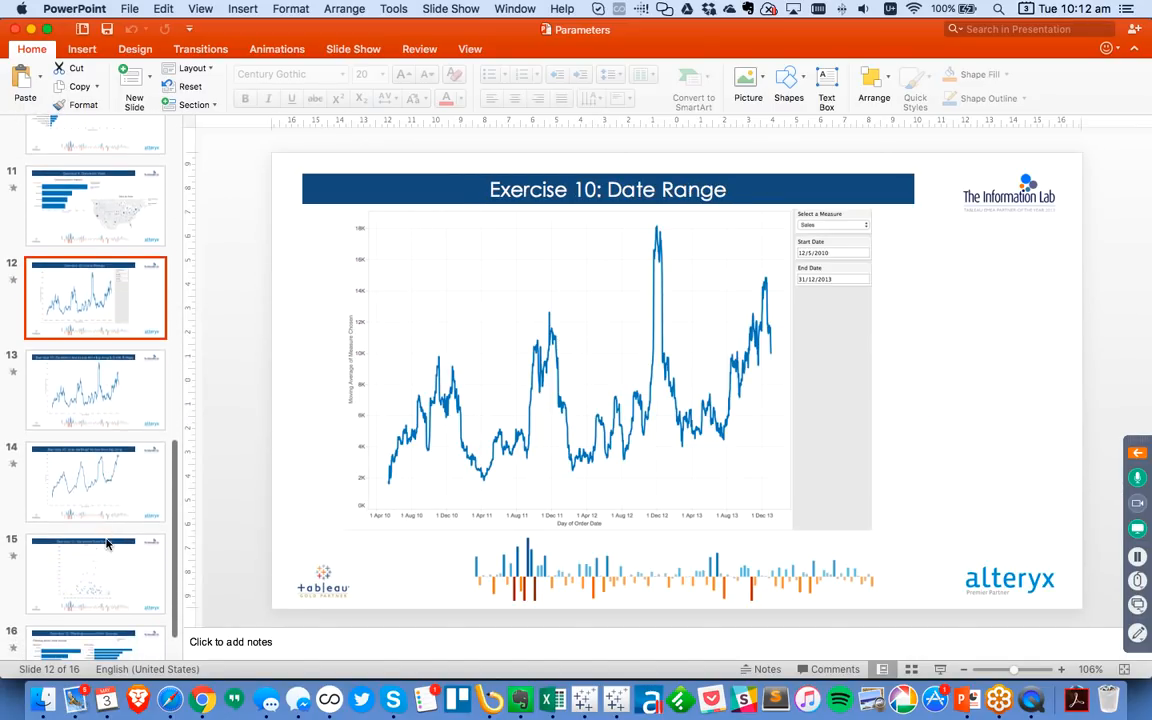
scroll(110, 515, "down", 1)
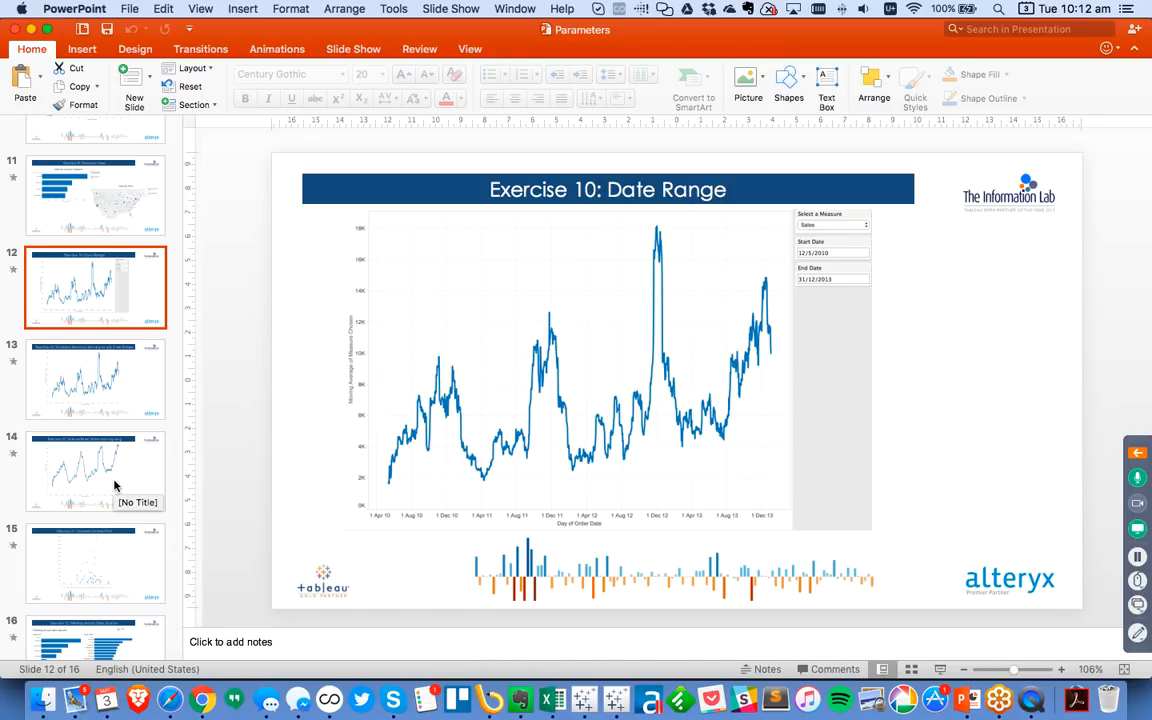
key("super+Tab")
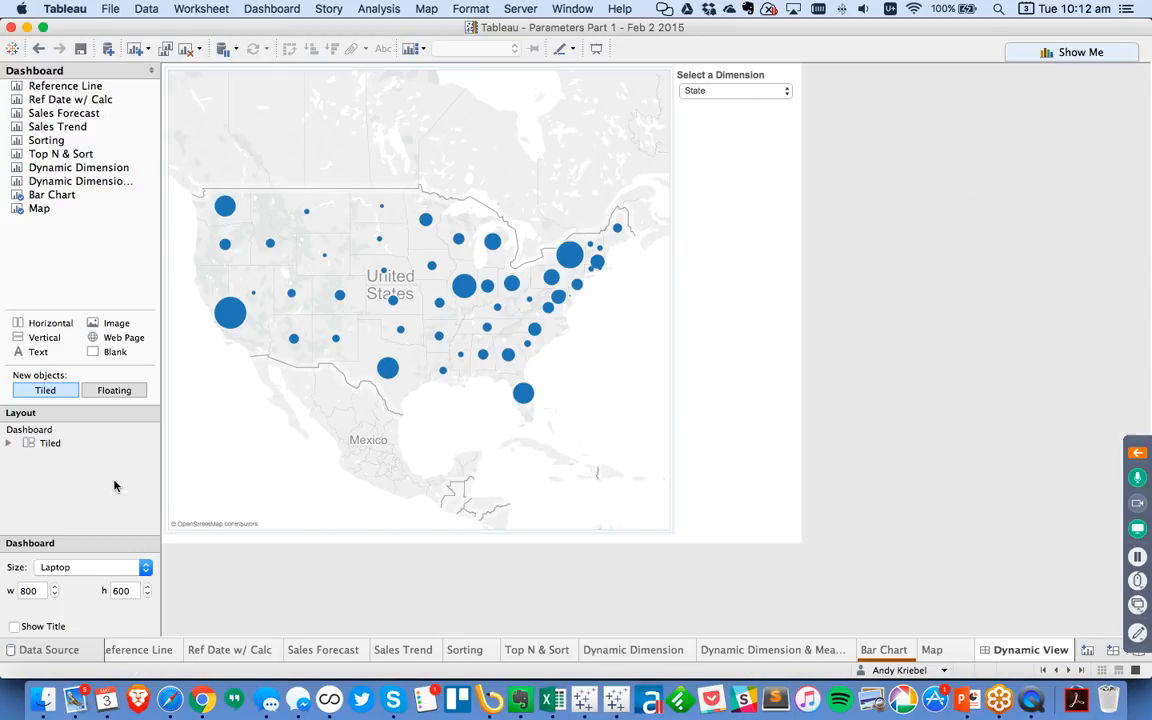
Create a new worksheet and place Order Date on Columns as the continuous DAY(Order Date)
left_click(1087, 651)
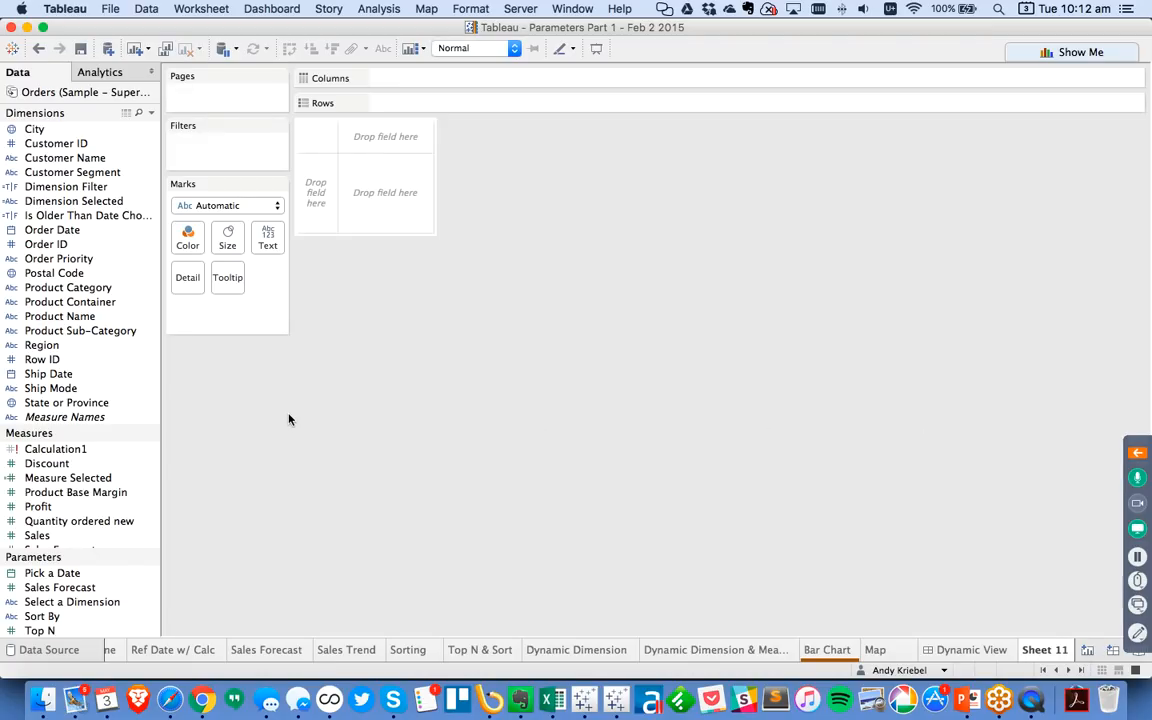
left_click_drag(68, 234, 458, 80)
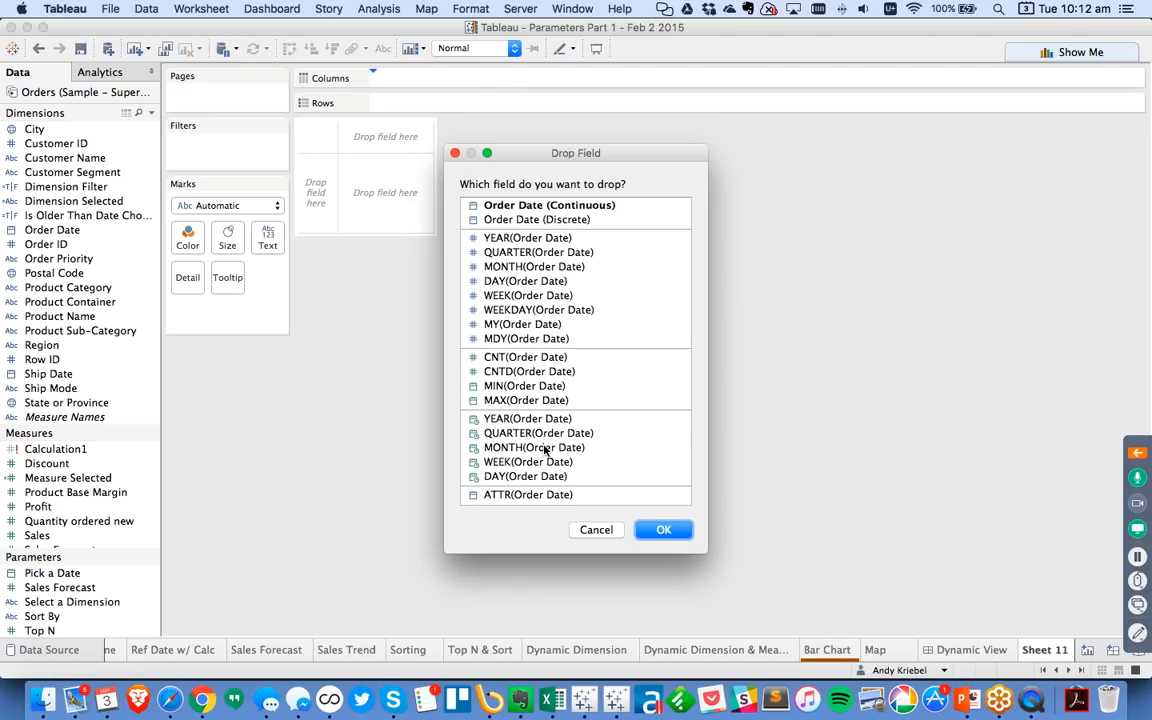
left_click(525, 476)
left_click(663, 530)
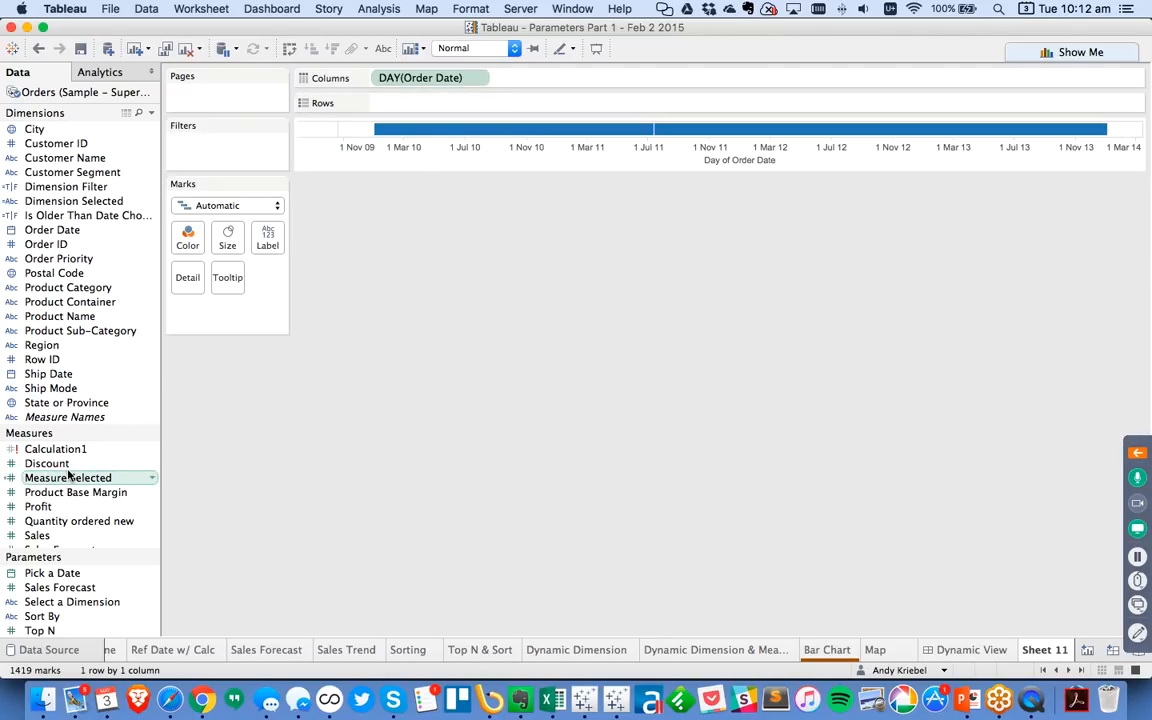
Add Sales to Rows and apply the Moving average quick table calculation to it
left_click_drag(30, 535, 465, 104)
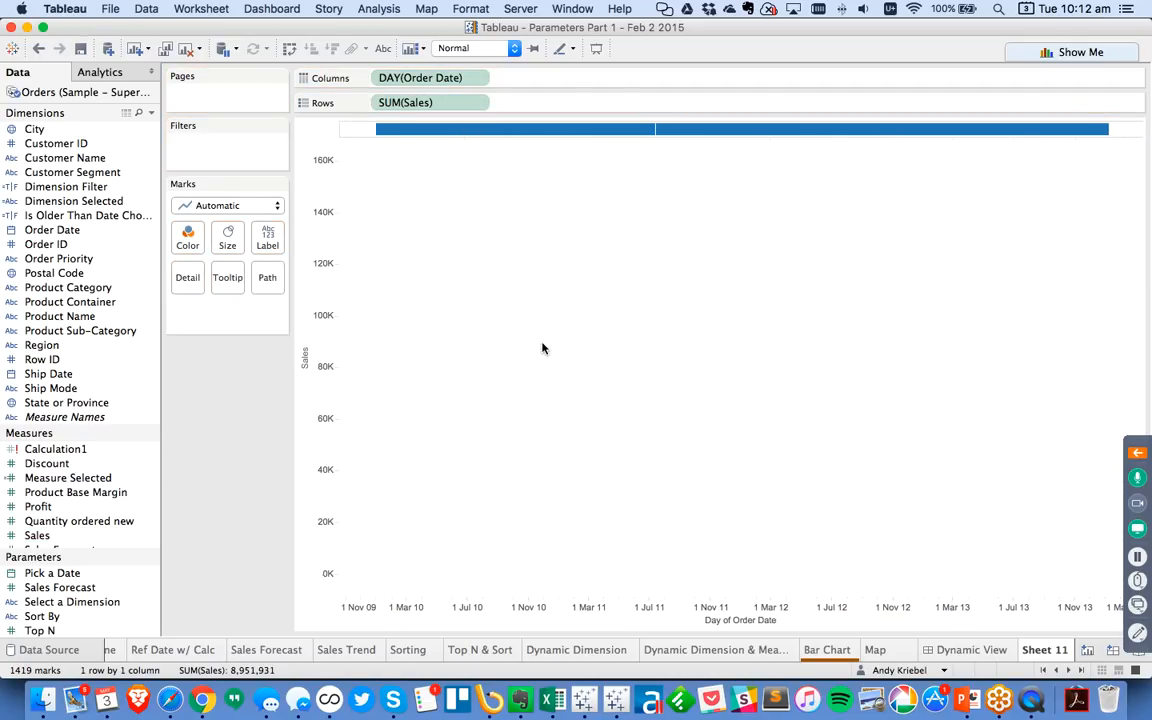
left_click(477, 102)
mouse_move(492, 368)
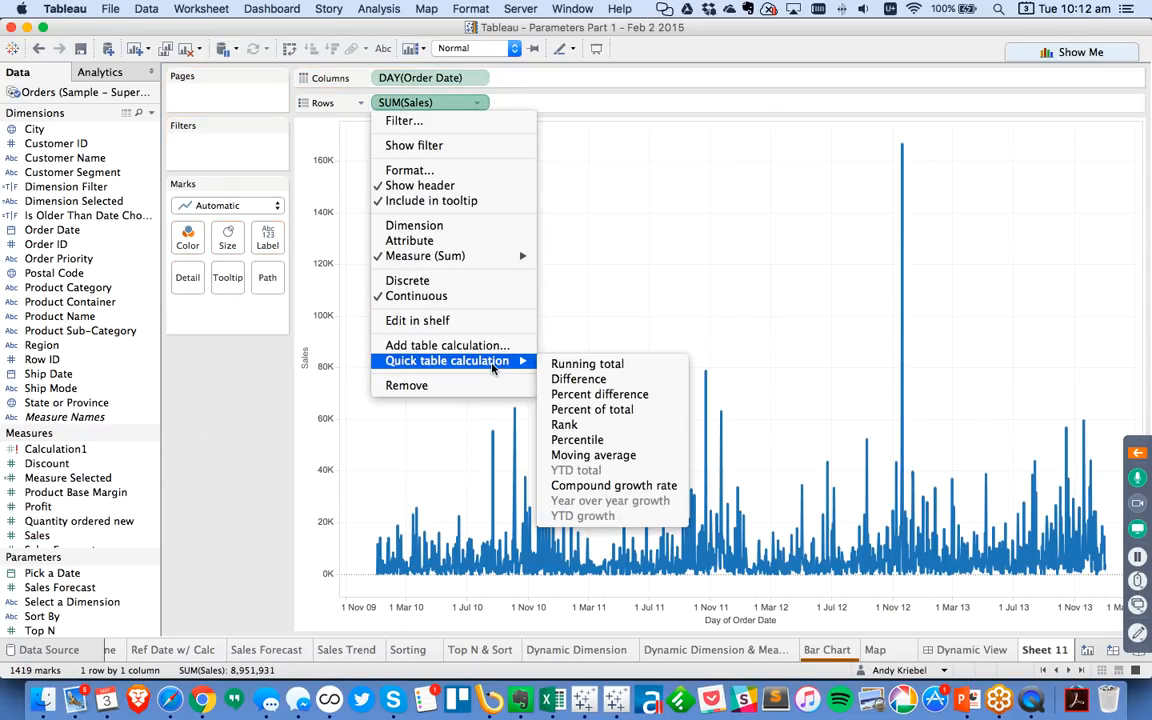
left_click(595, 459)
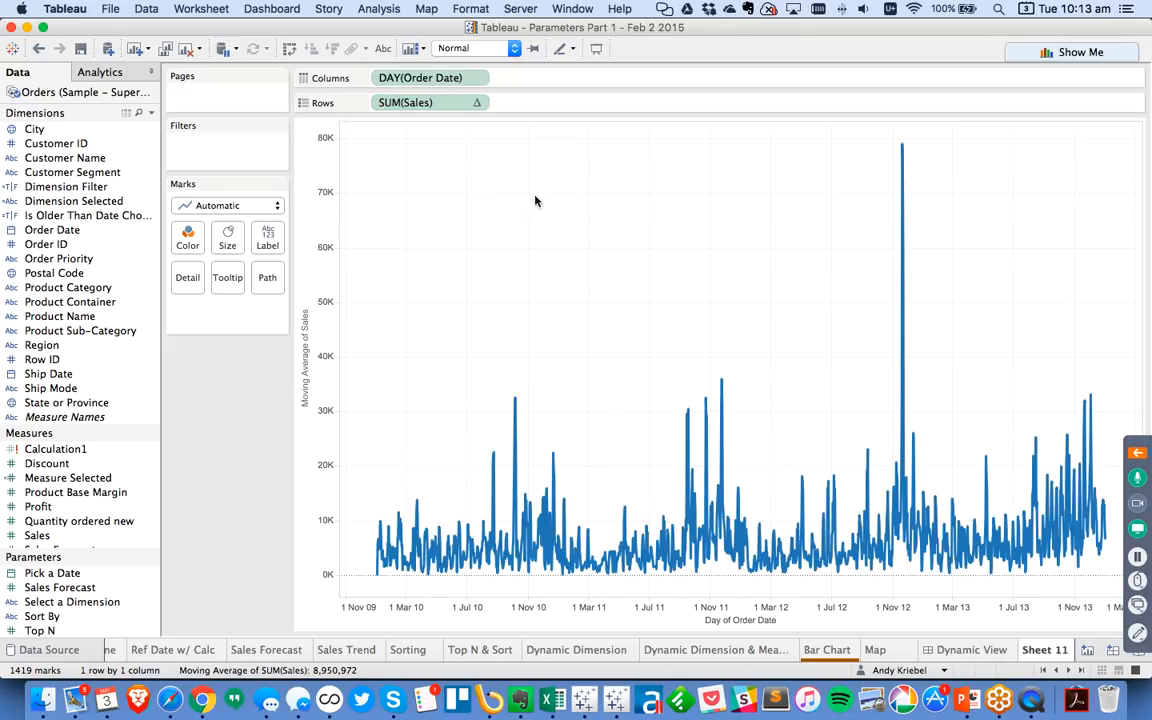
Edit the Sales moving average table calculation to use 29 previous values
left_click(485, 104)
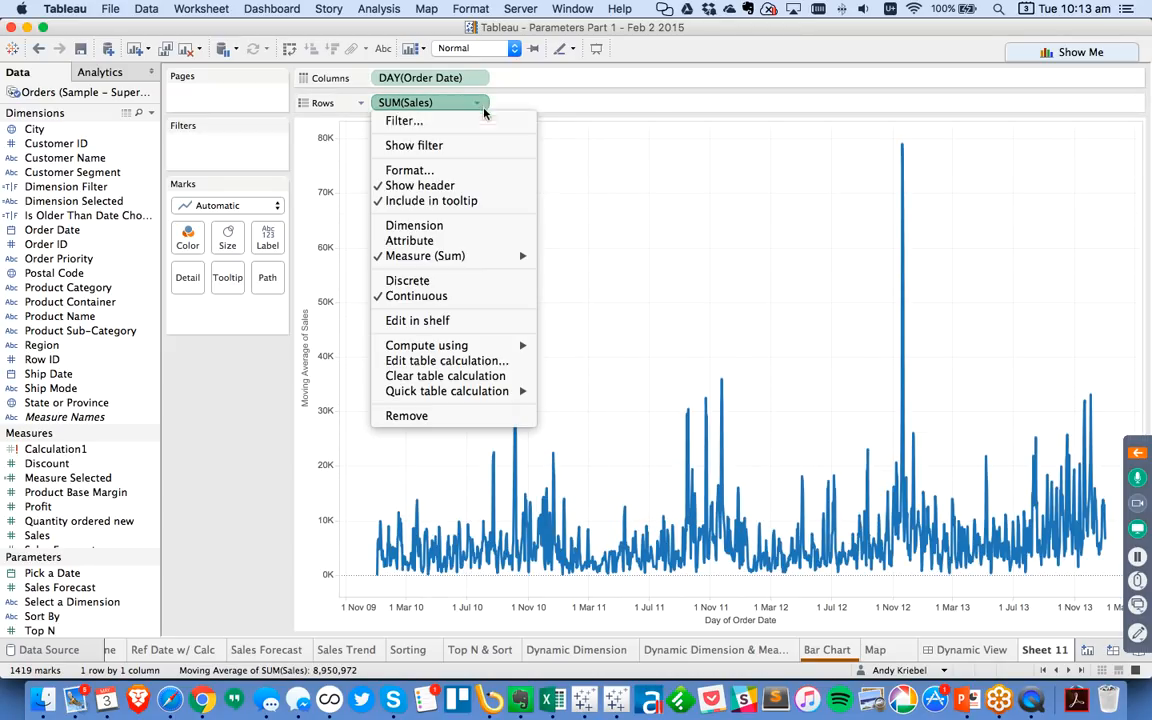
left_click(452, 359)
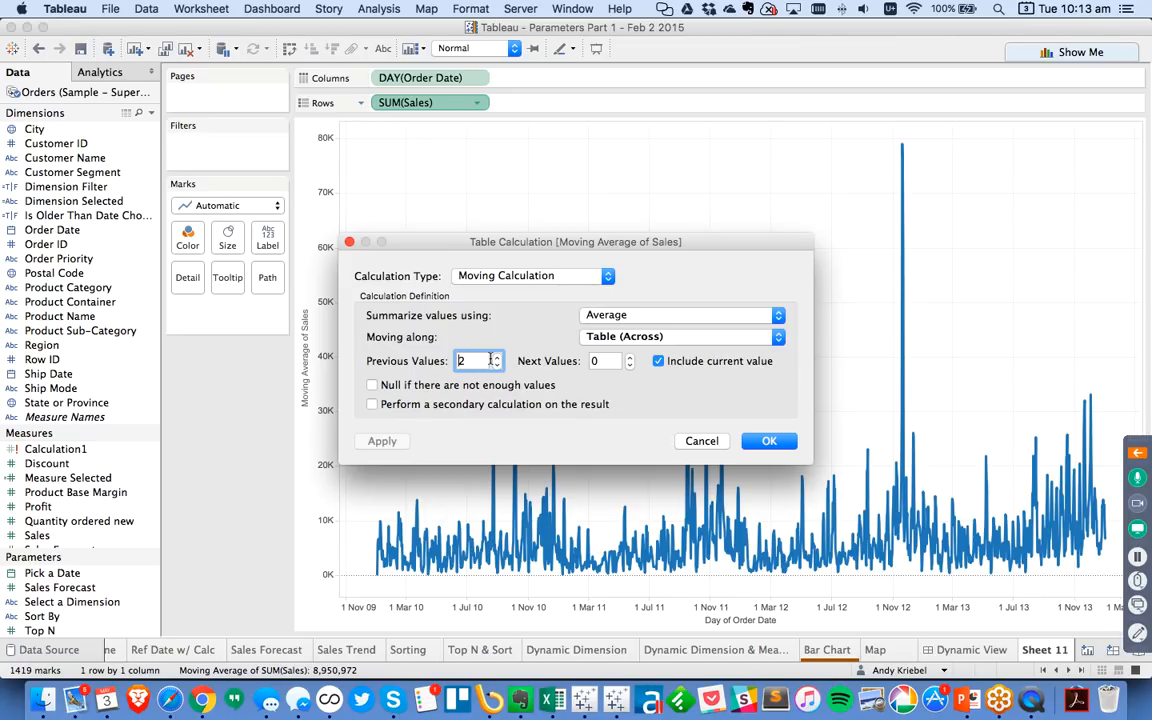
type("9")
left_click(770, 441)
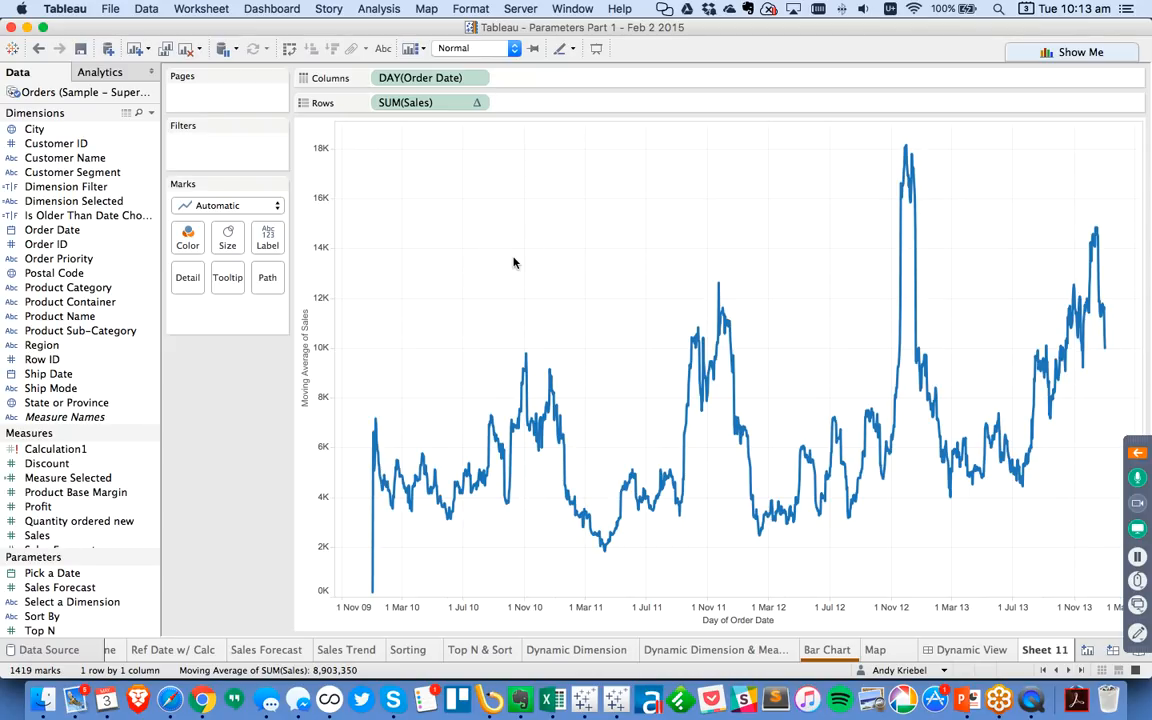
Delete the invalid Calculation1 measure from the data source fields
right_click(78, 449)
left_click(127, 245)
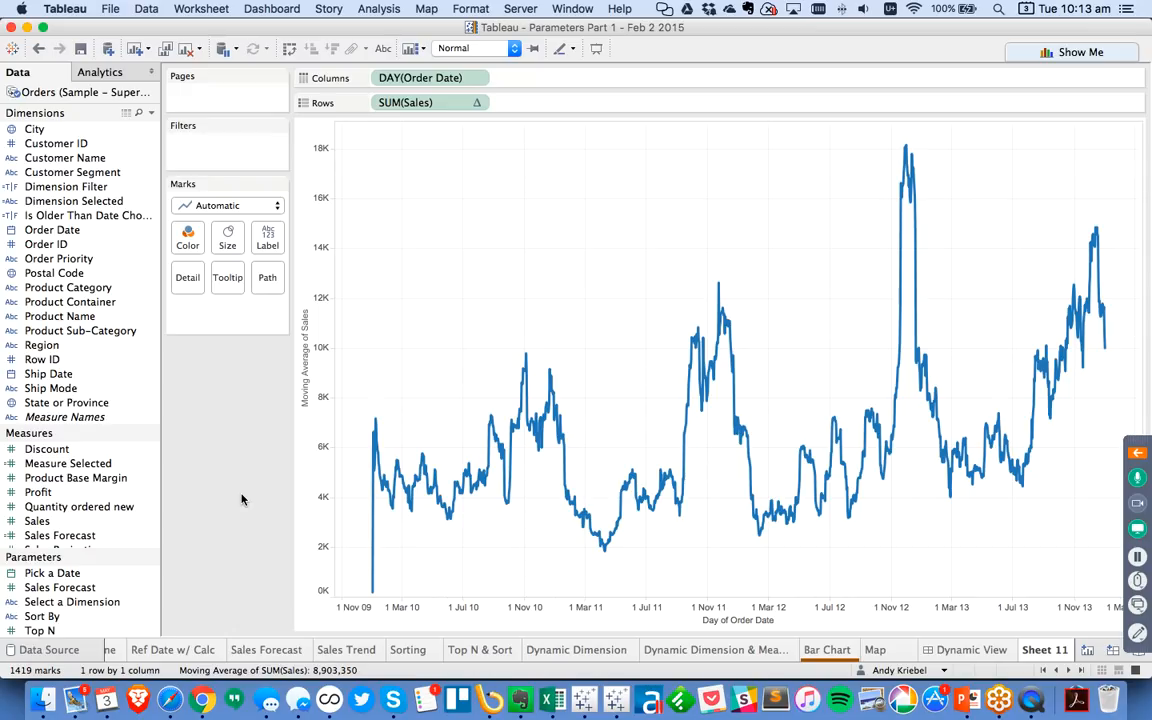
left_click(151, 113)
left_click(216, 405)
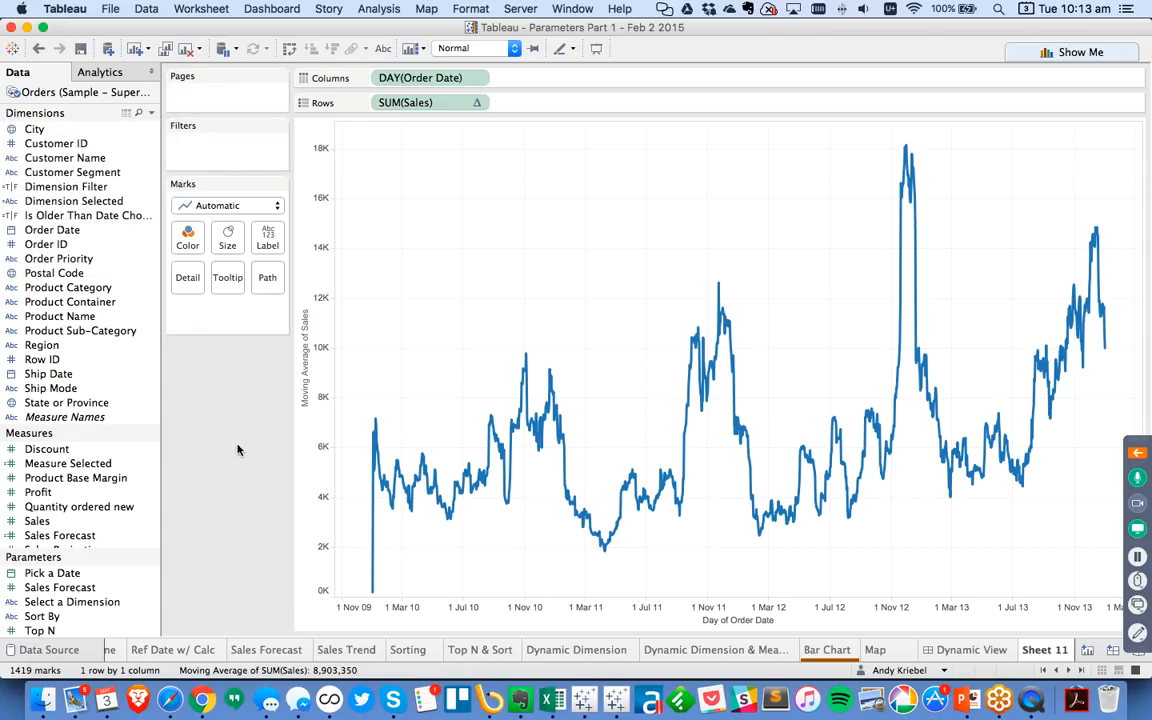
Create a date parameter from Order Date named Start Date that allows all values, with 01/01/2010 as current value
right_click(67, 236)
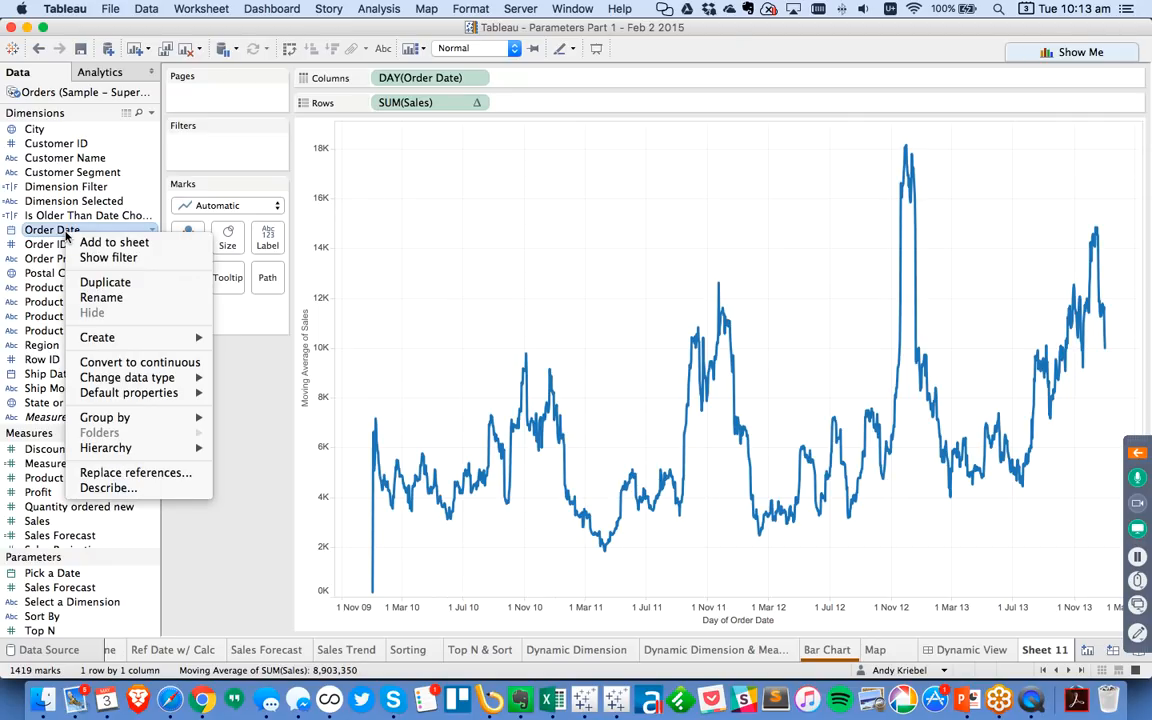
mouse_move(165, 340)
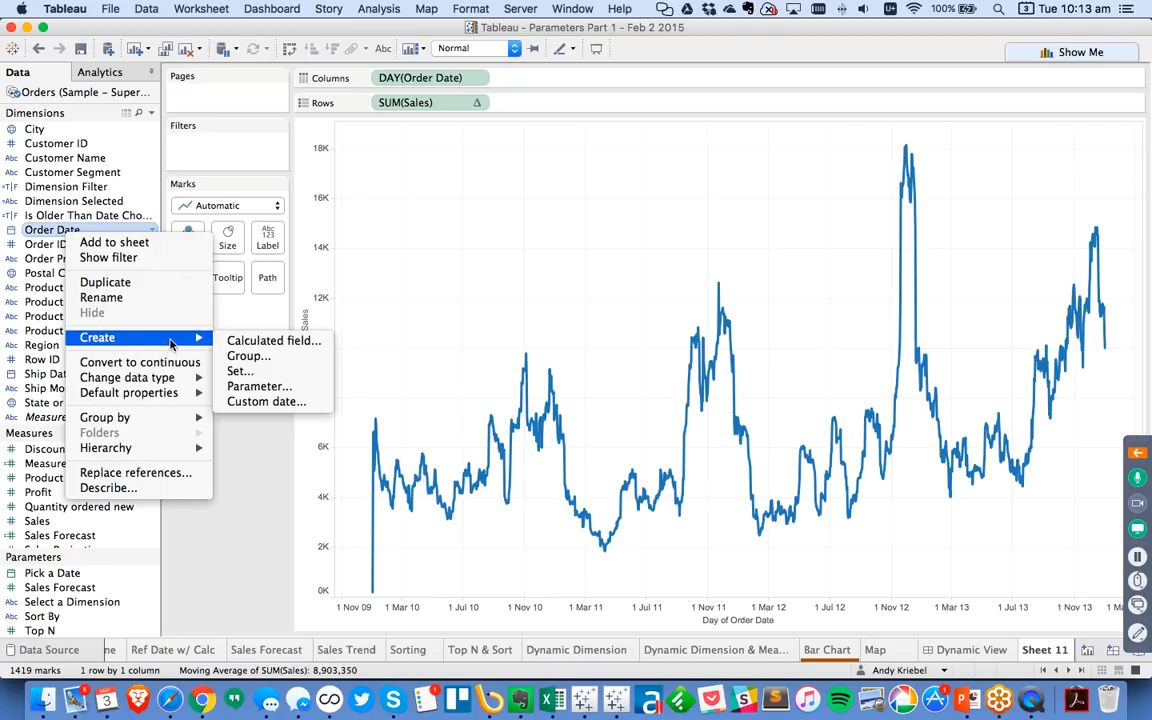
left_click(262, 387)
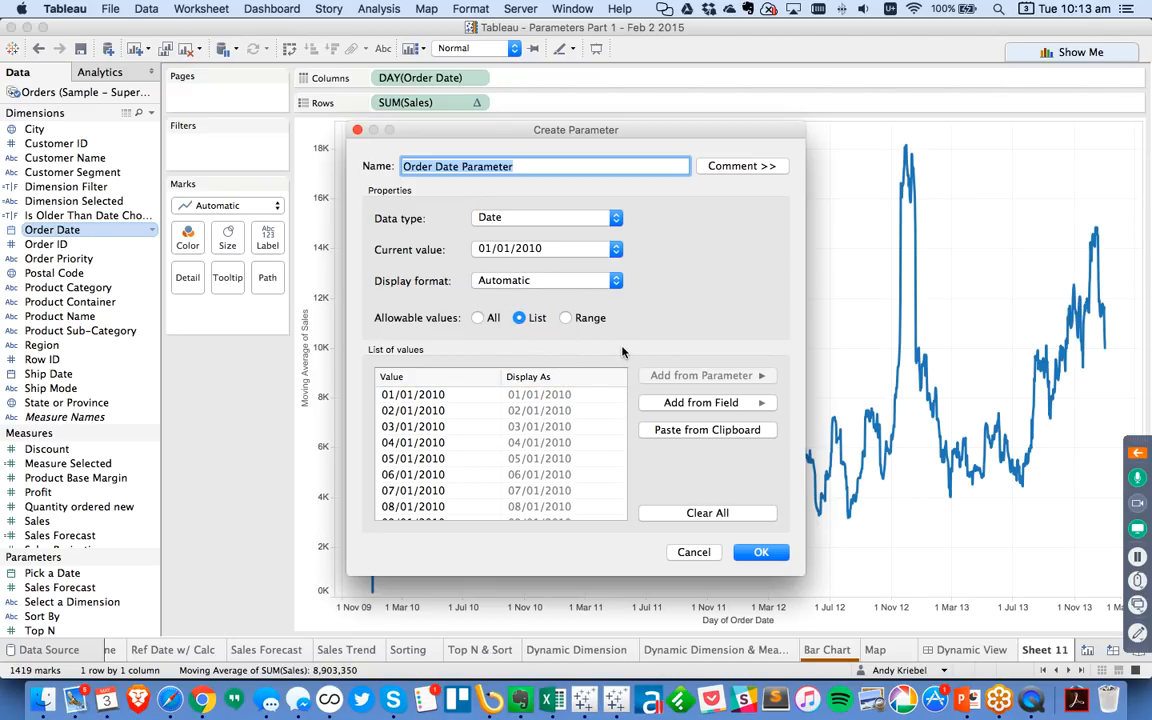
left_click(477, 318)
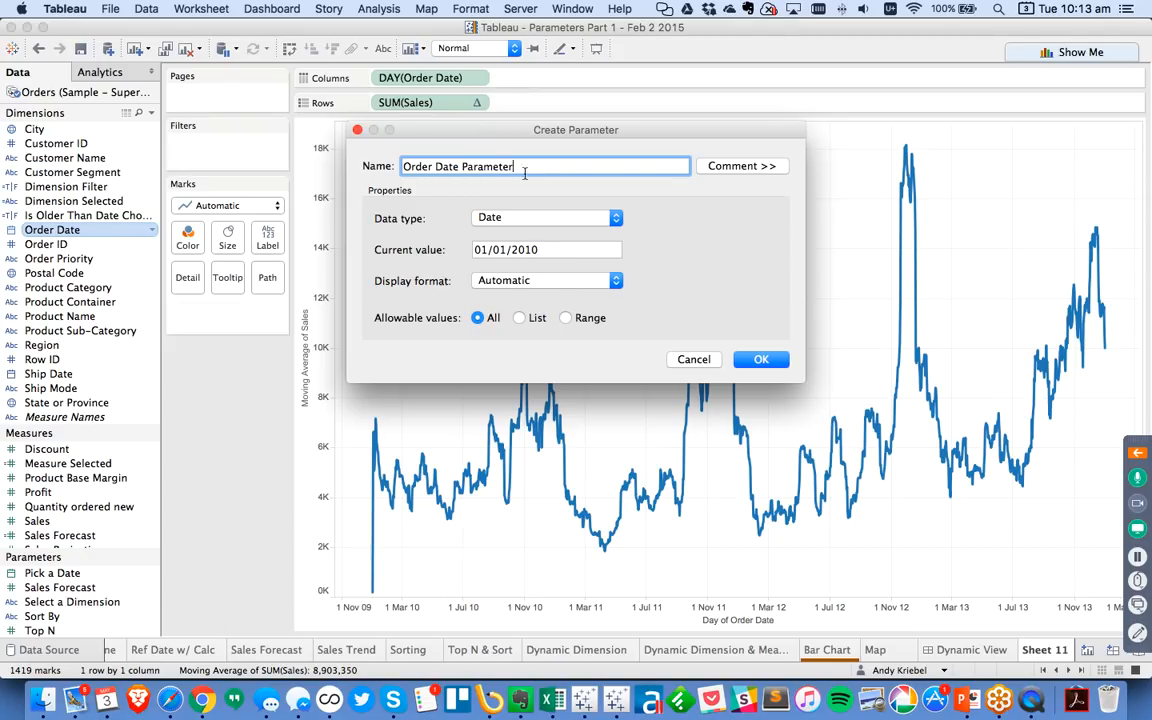
left_click_drag(513, 166, 360, 166)
type("Start Date")
left_click(760, 360)
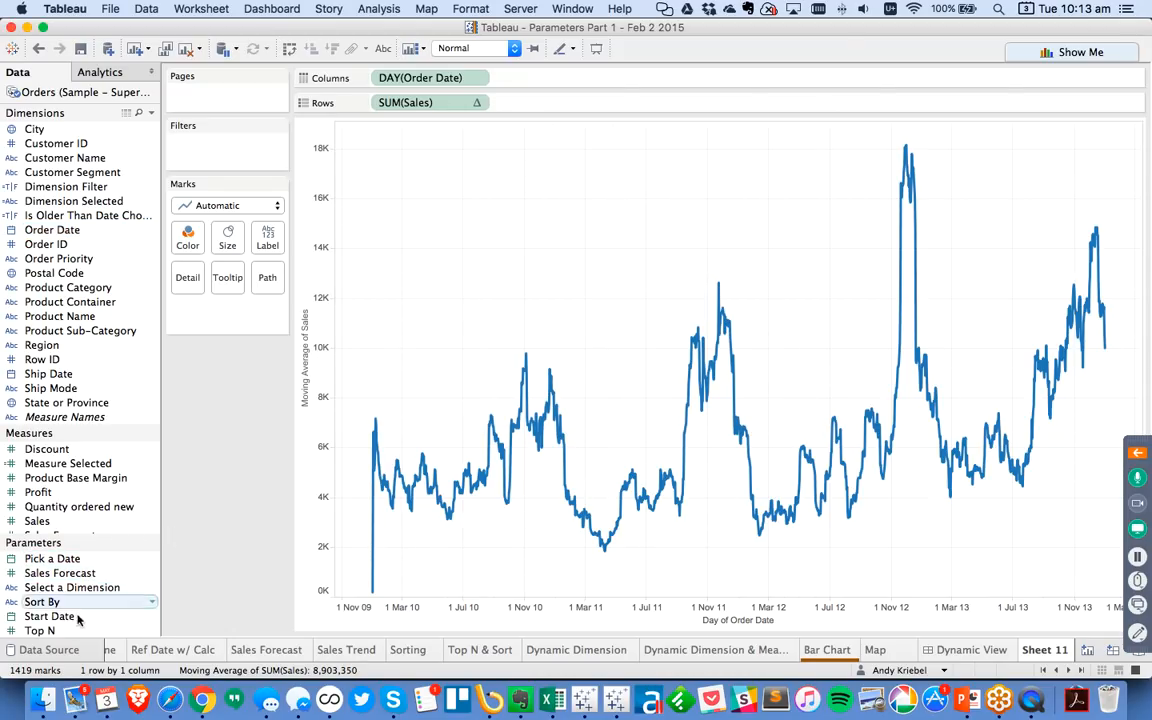
Show the Start Date parameter control on the sheet and duplicate the Start Date parameter
right_click(58, 617)
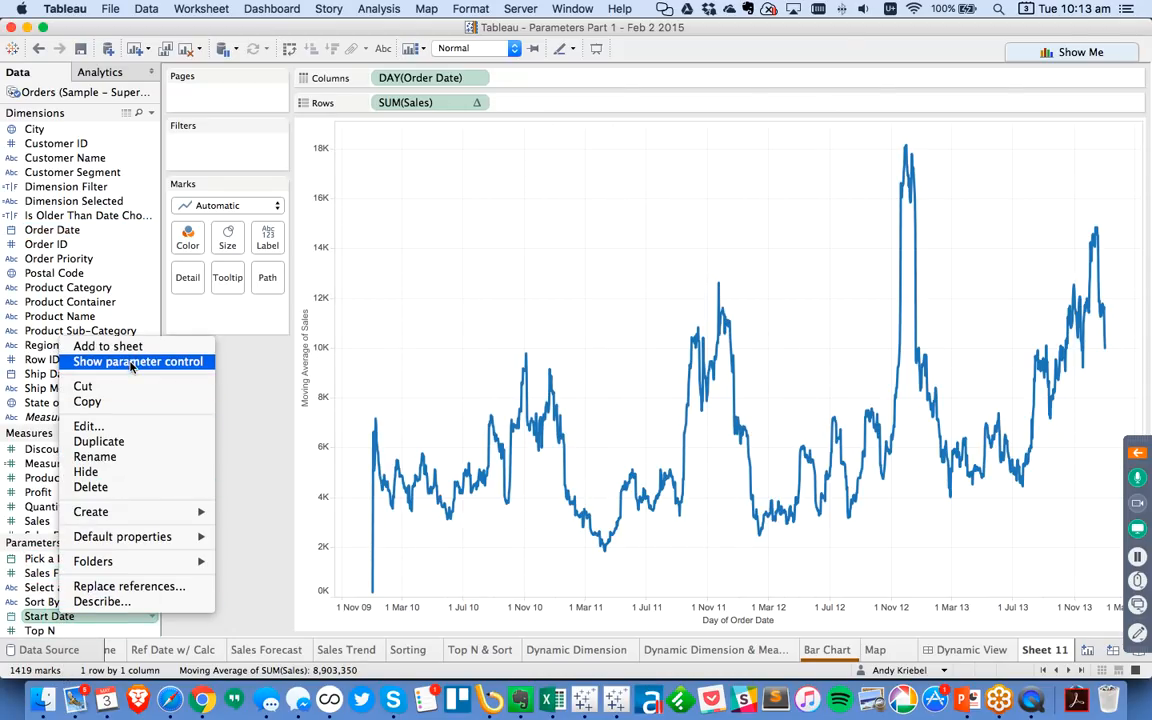
left_click(131, 362)
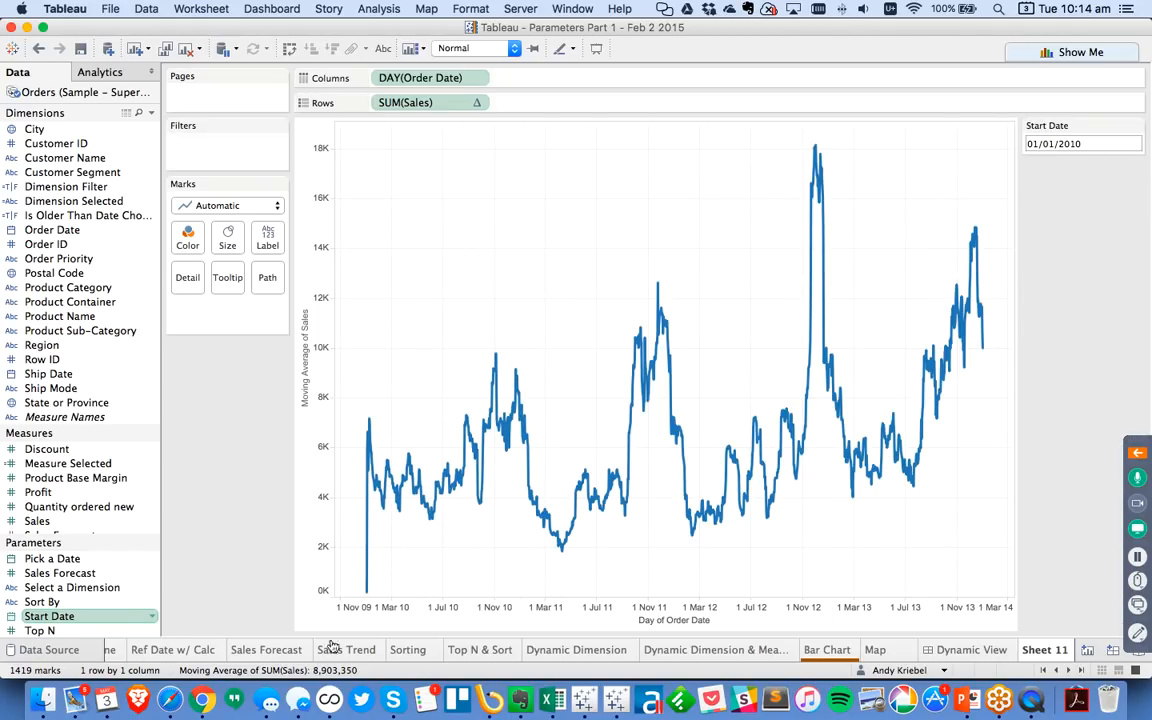
right_click(52, 616)
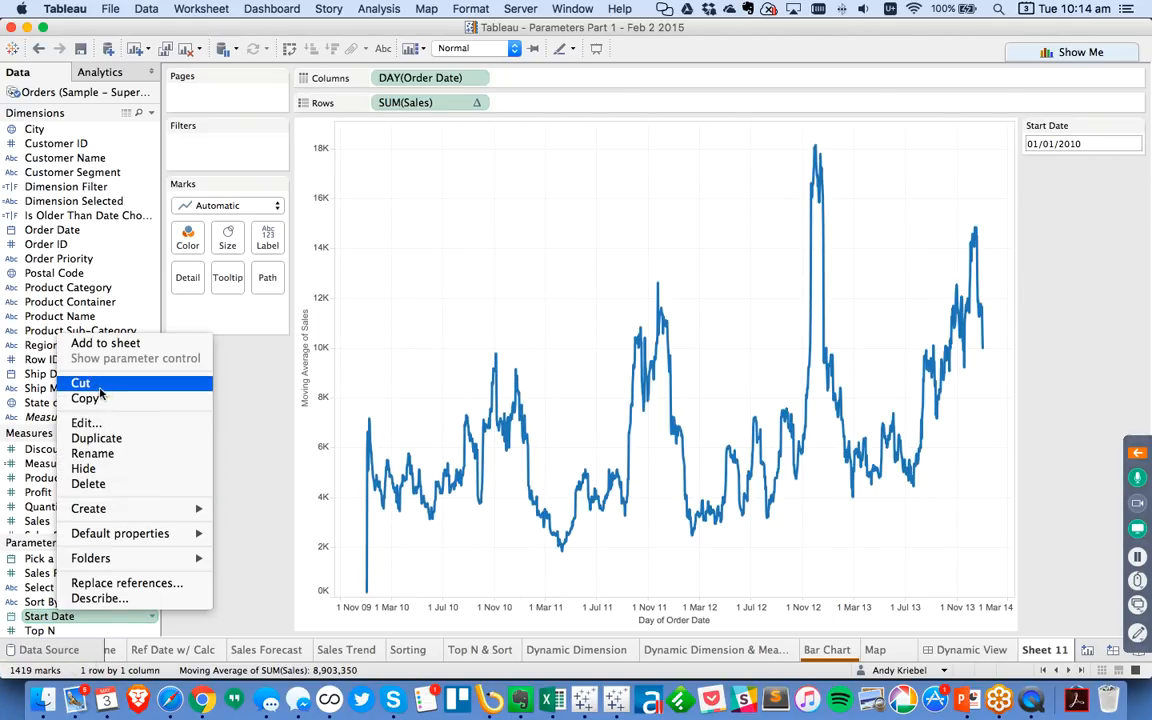
left_click(100, 438)
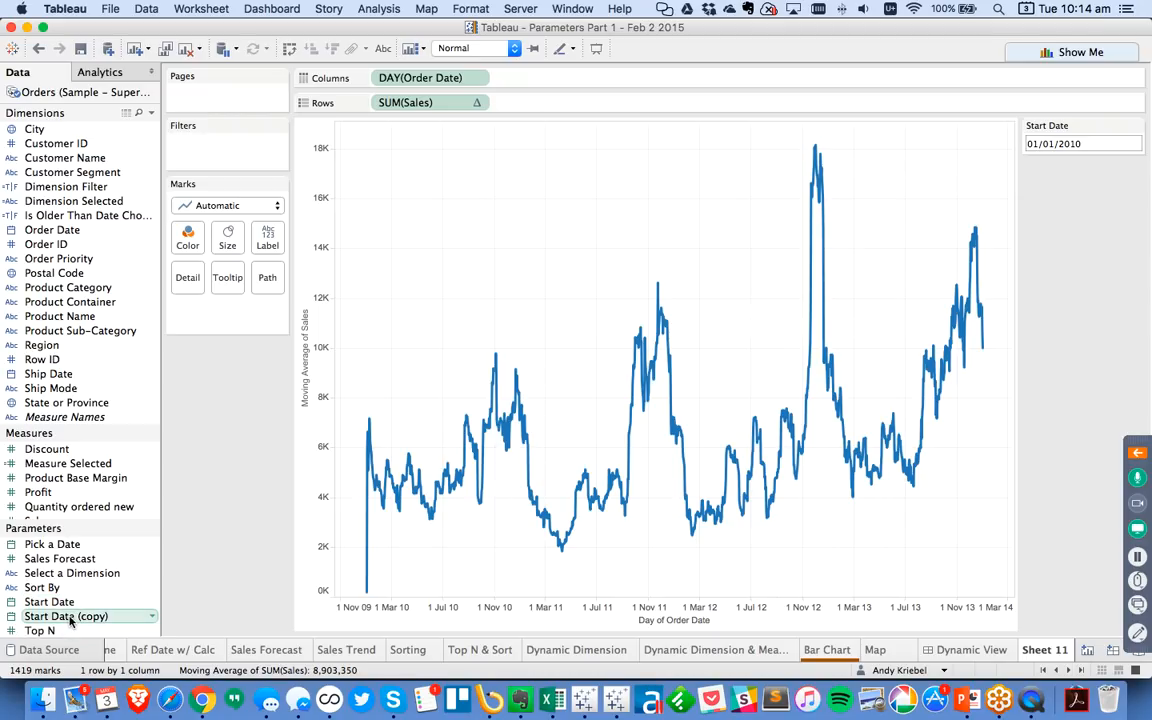
Rename the duplicated Start Date parameter to End Date and show its parameter control on the sheet
right_click(70, 617)
left_click(99, 425)
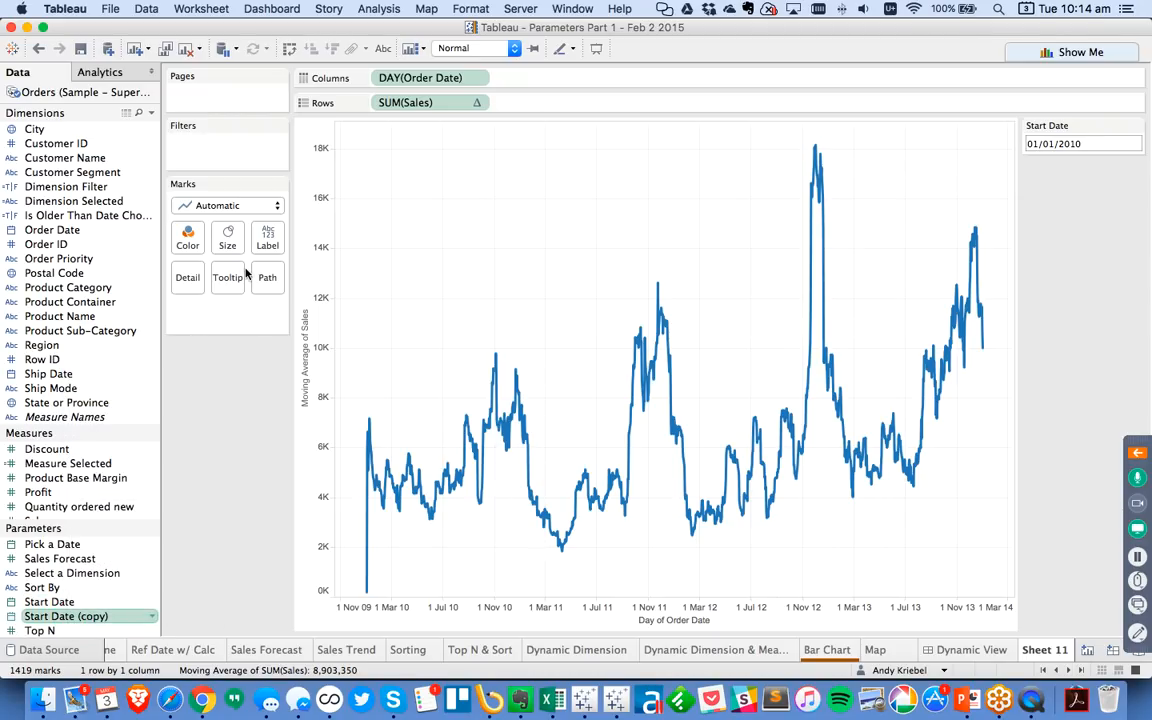
type("End Date")
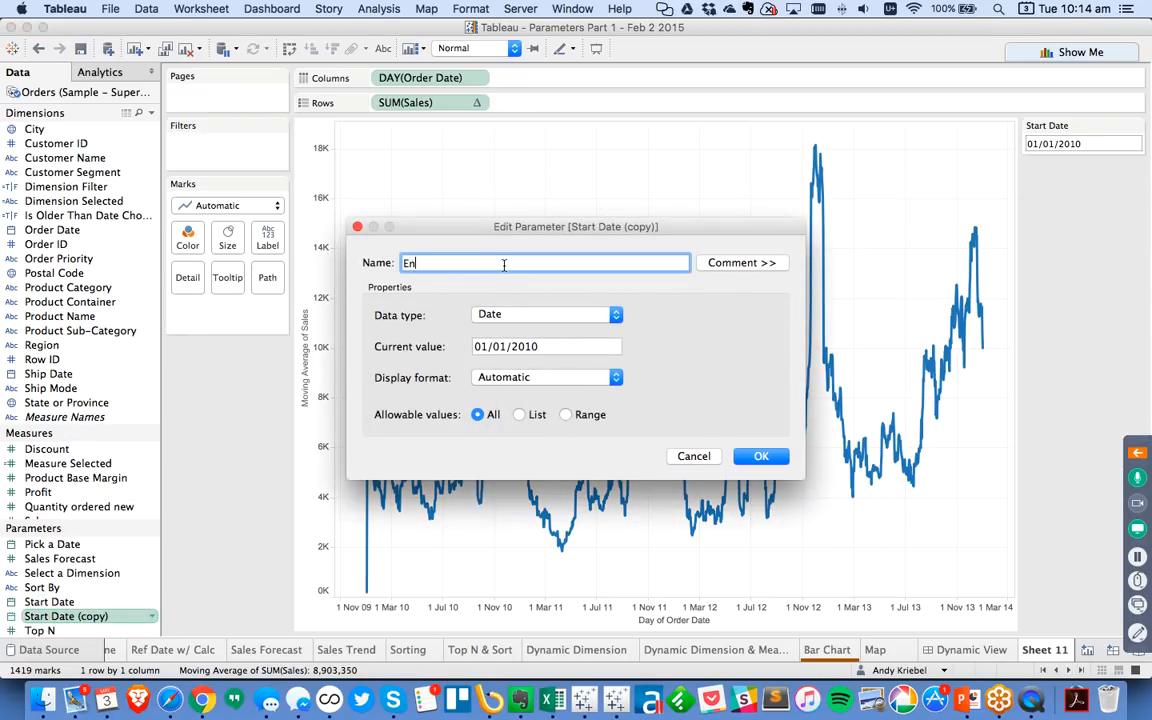
key("Return")
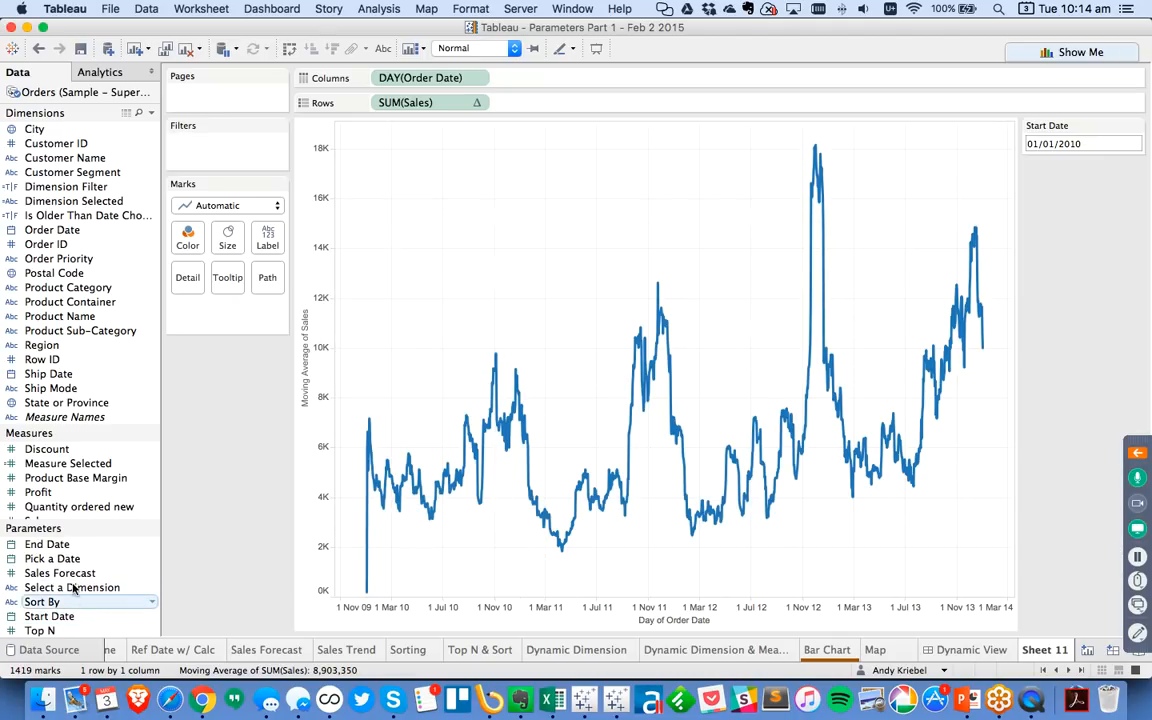
right_click(40, 544)
left_click(145, 289)
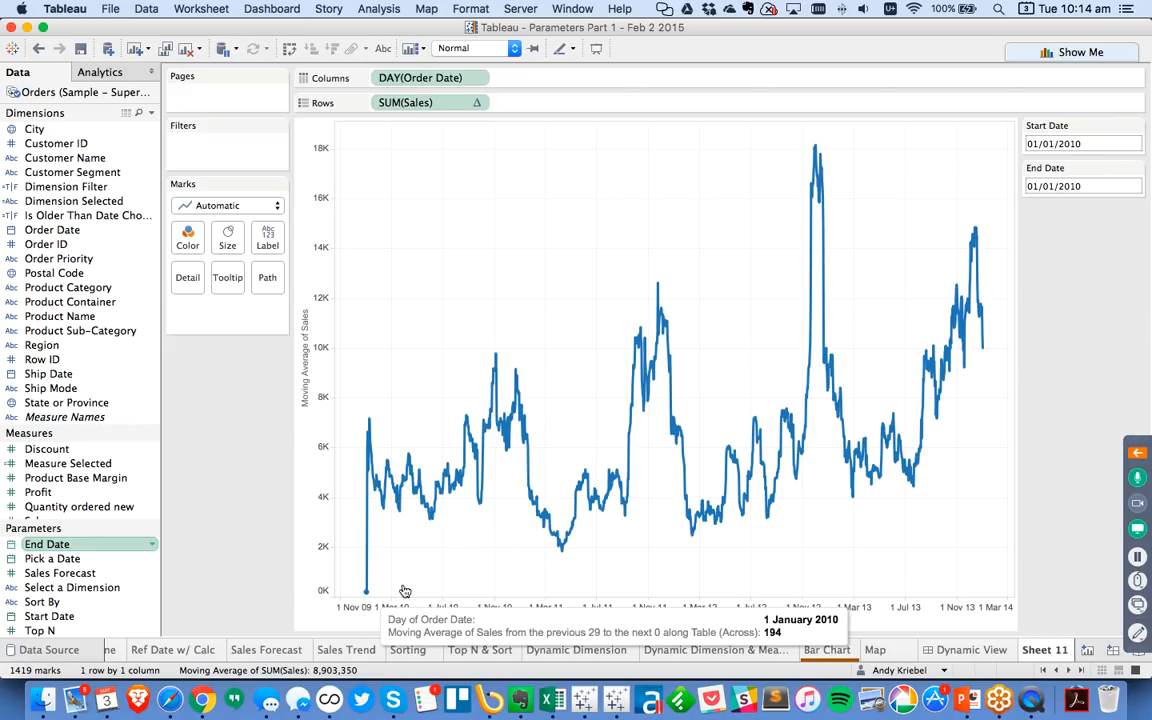
Set the Start Date parameter to 01/02/2010
left_click(1065, 144)
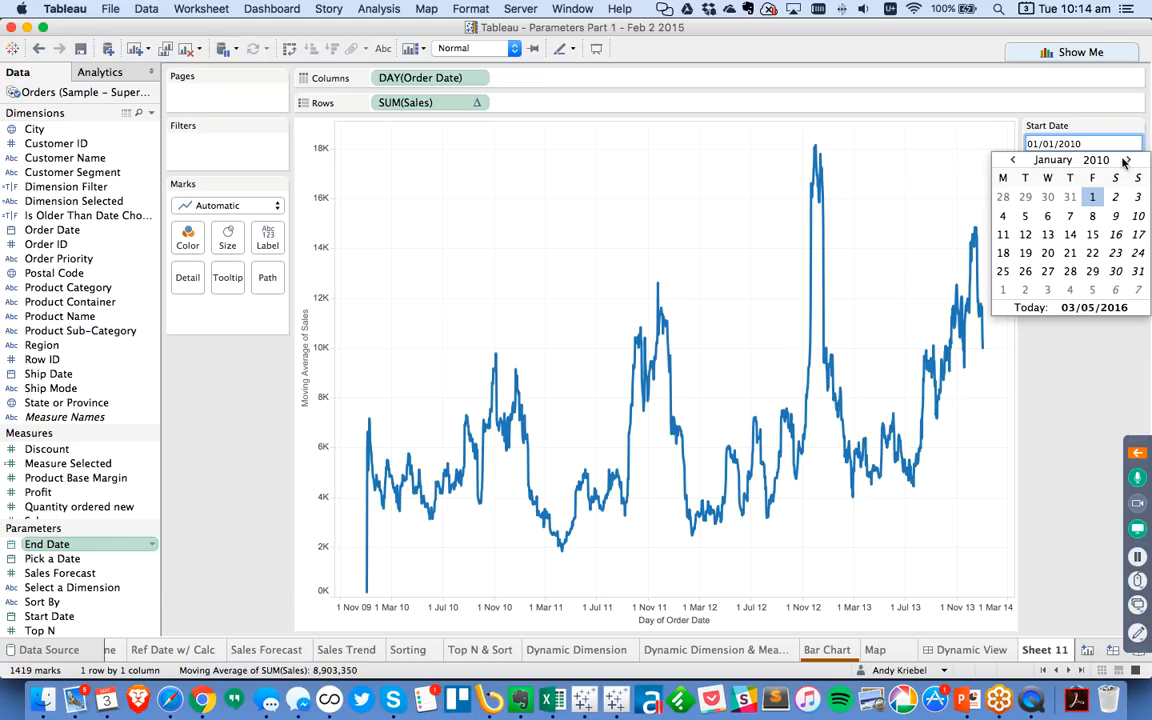
left_click(1125, 161)
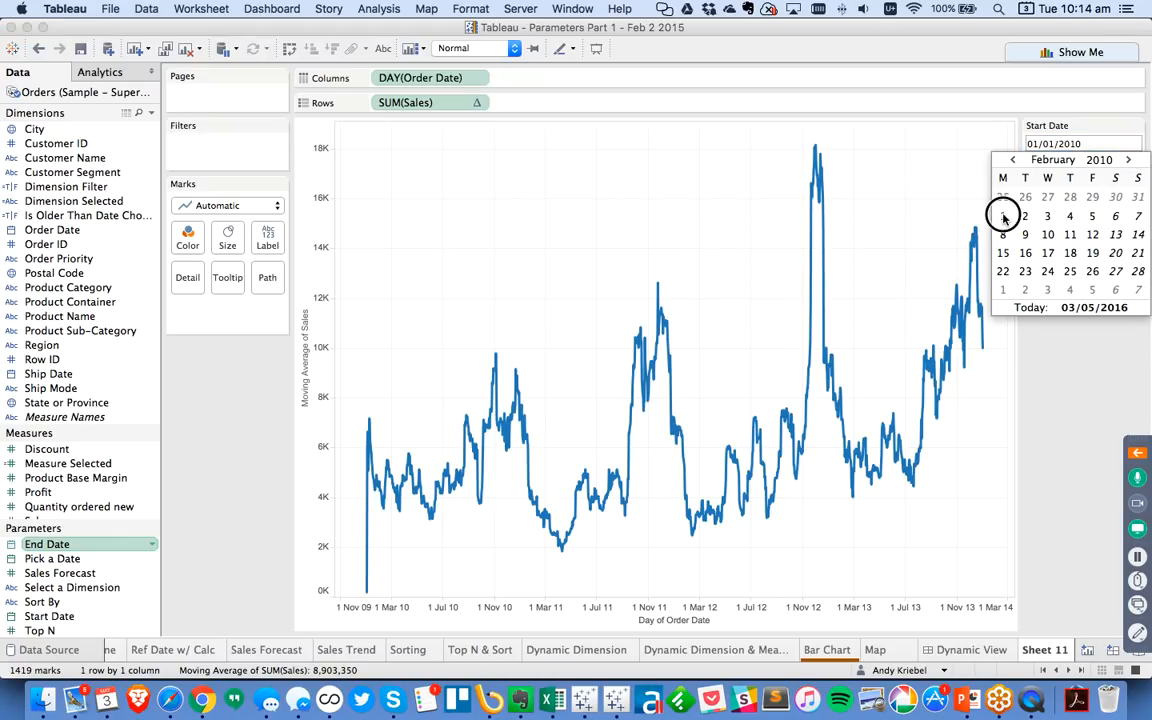
left_click(1004, 216)
Set the End Date parameter to 31/01/2011
left_click(1082, 186)
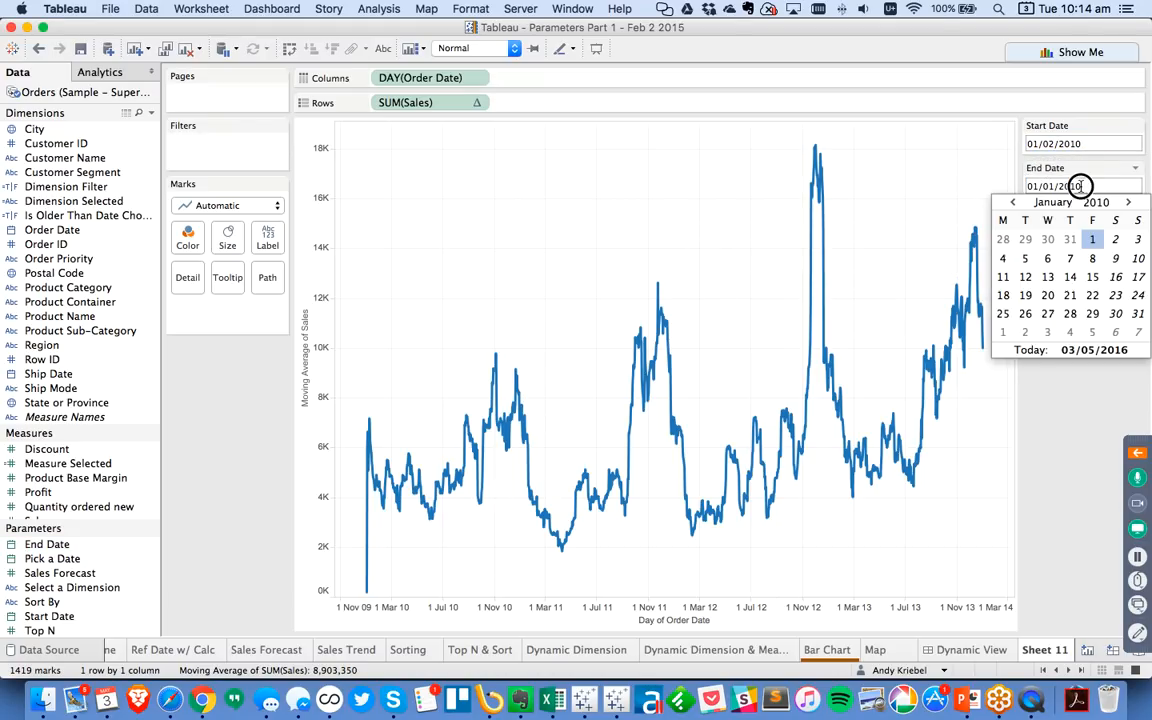
left_click(1128, 203)
left_click(1128, 203)
left_click(1128, 203)
left_click(1128, 203)
left_click(1128, 203)
left_click(1128, 203)
left_click(1128, 203)
left_click(1128, 203)
left_click(1128, 203)
left_click(1128, 203)
left_click(1128, 203)
left_click(1128, 203)
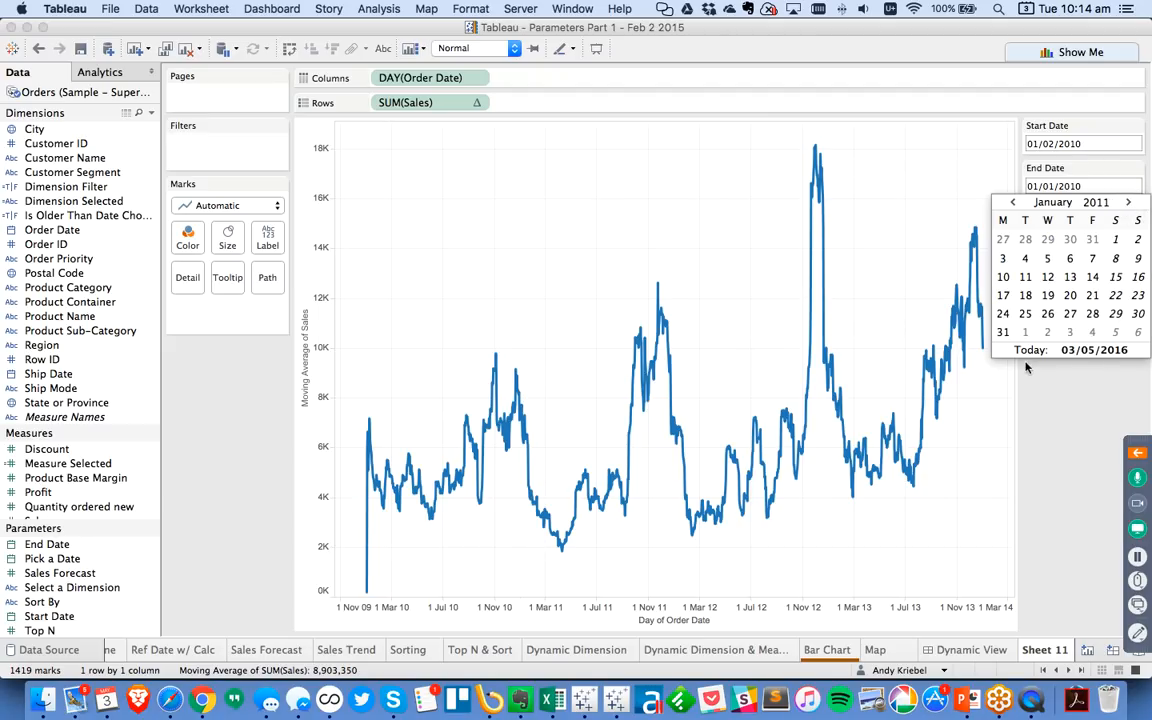
left_click(1054, 376)
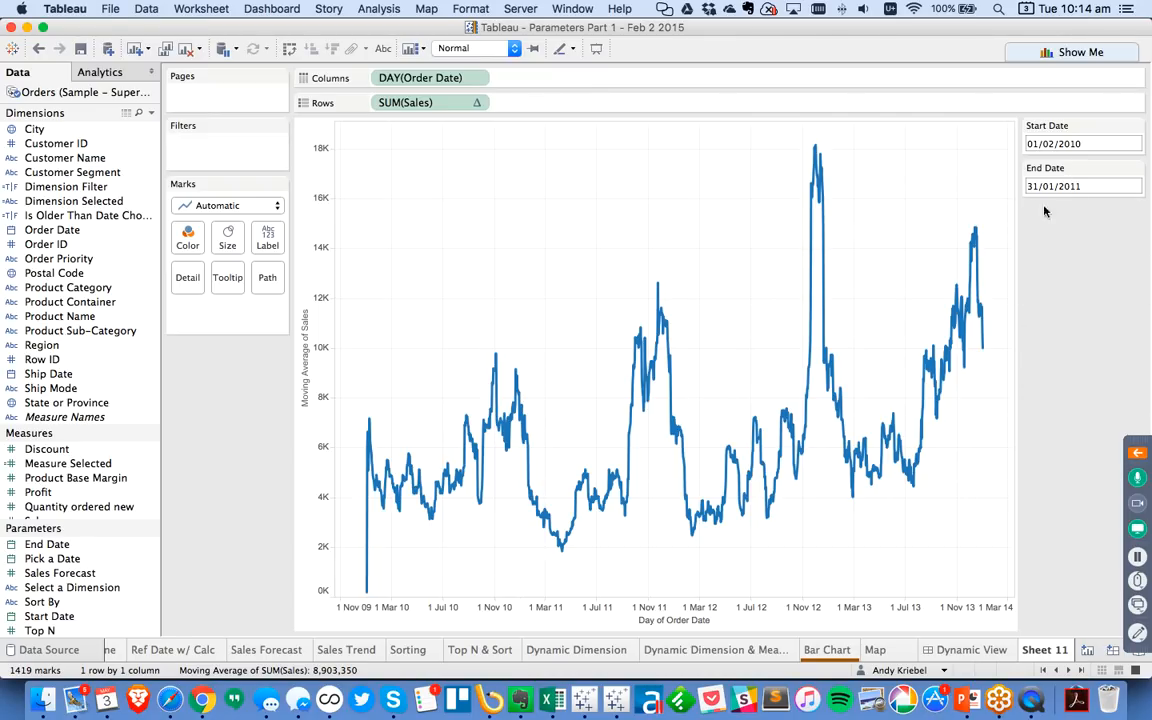
Create a calculated field named Date Filter with the formula [Order Date]>=[Start Date] AND [Order Date]<=[End Date]
left_click(150, 113)
left_click(145, 133)
type("D")
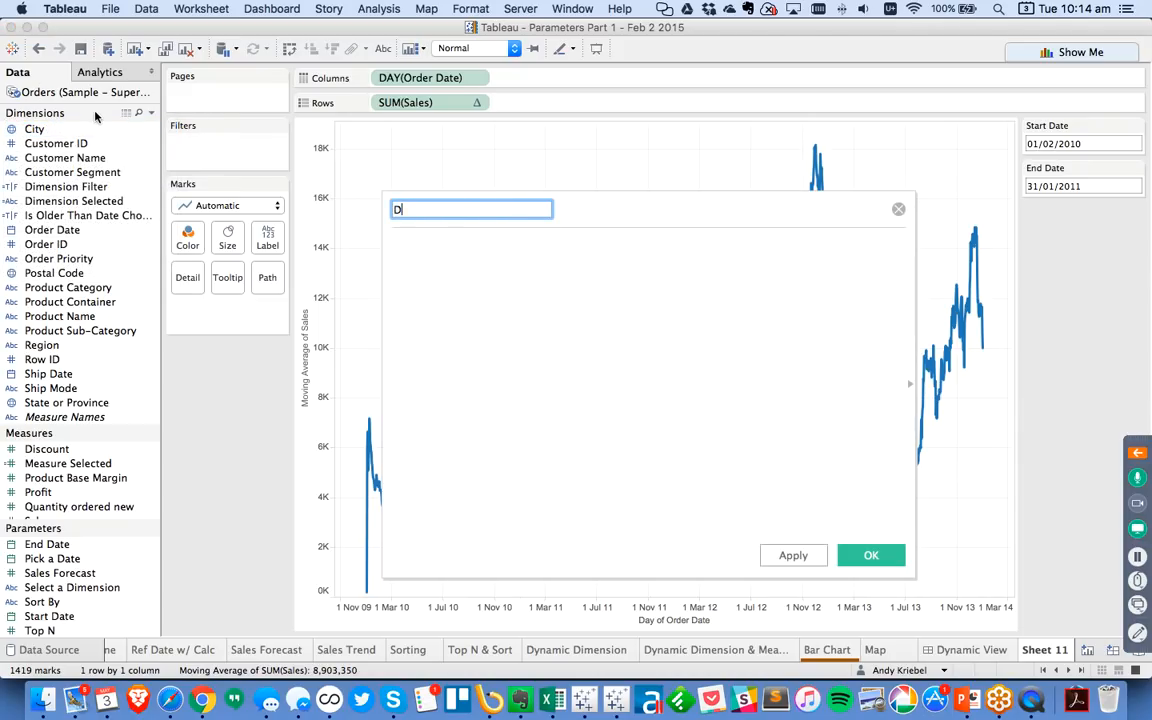
type("ate Filter")
key("Tab")
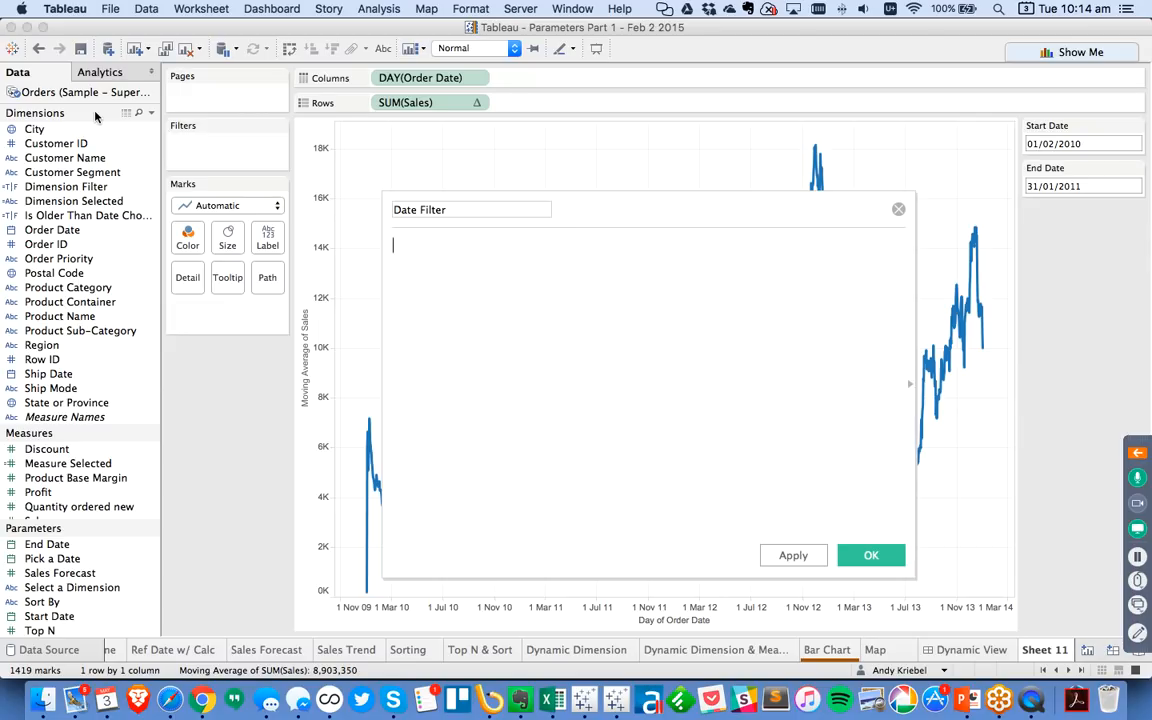
type("[Order Date]")
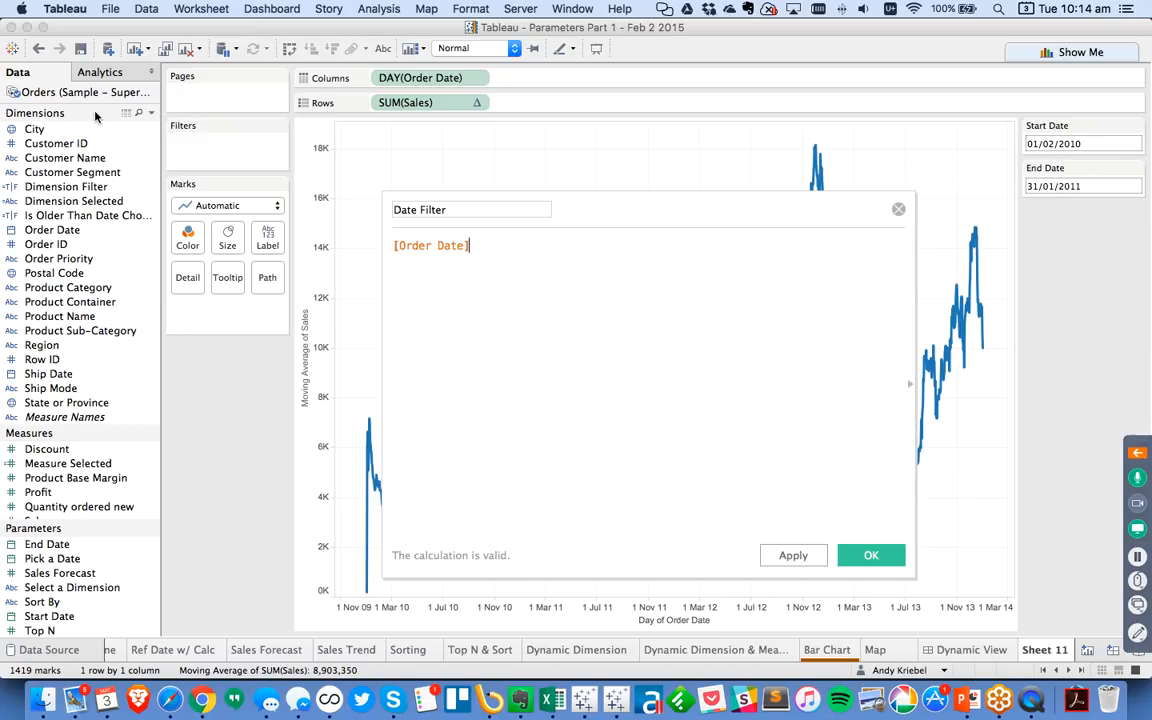
type(">=")
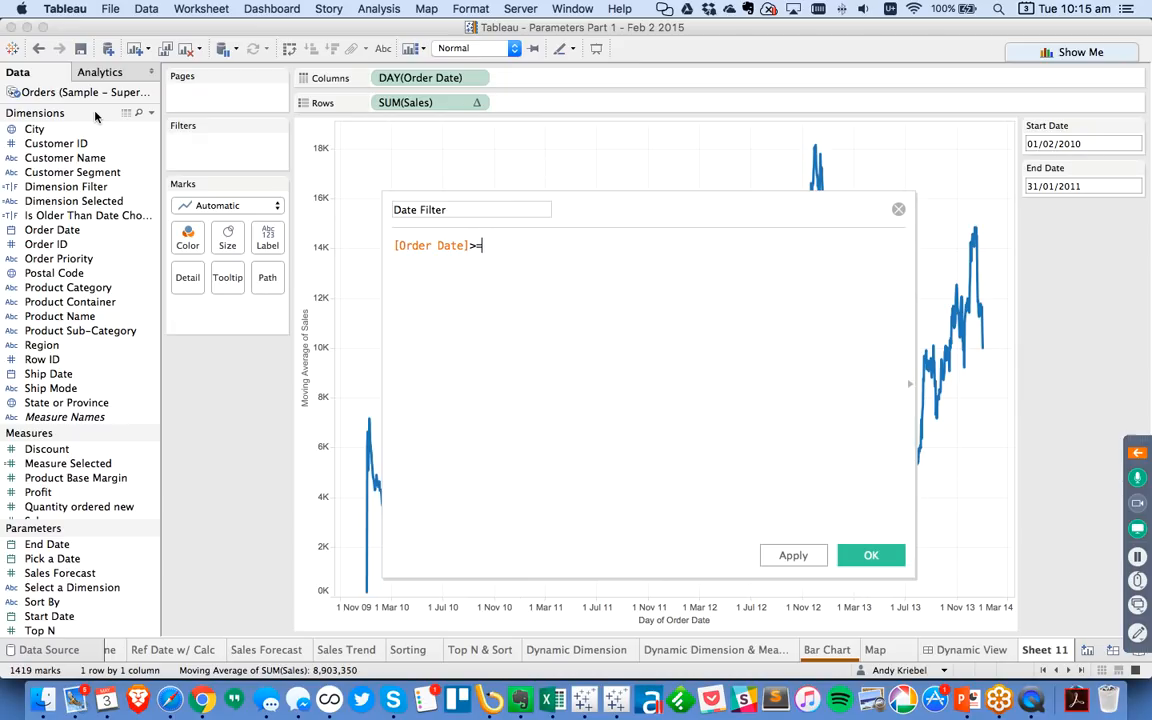
type("[Start Date] AND order")
key("Return")
type("<")
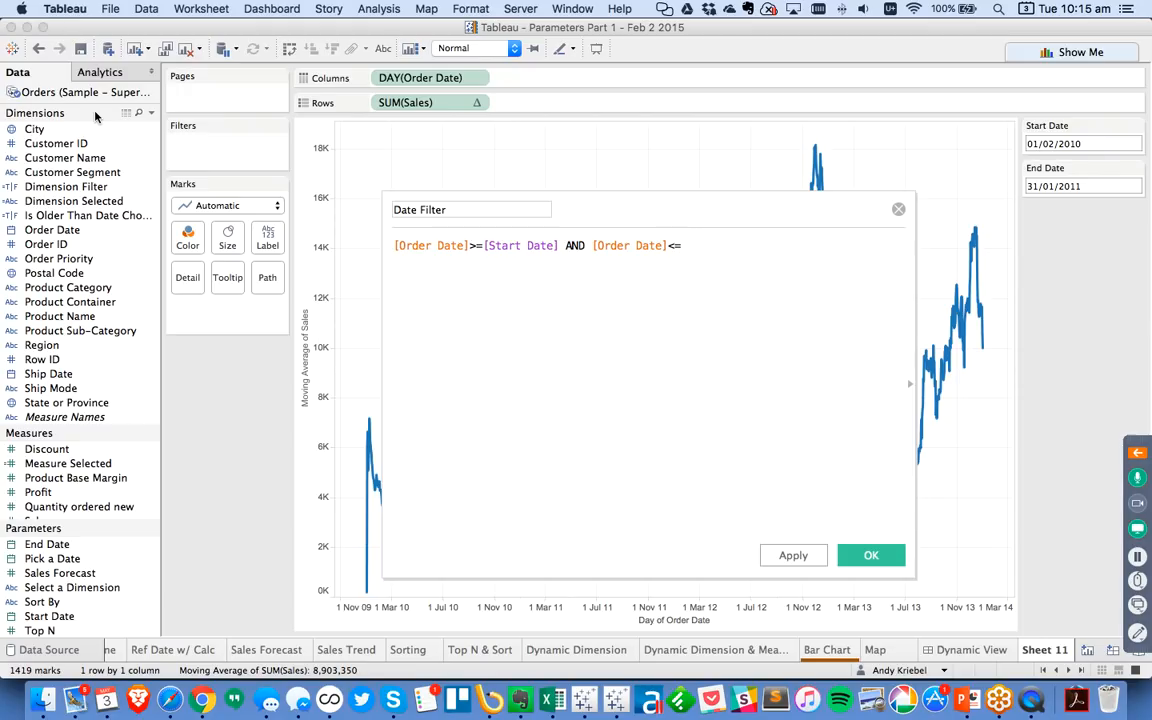
type("=end")
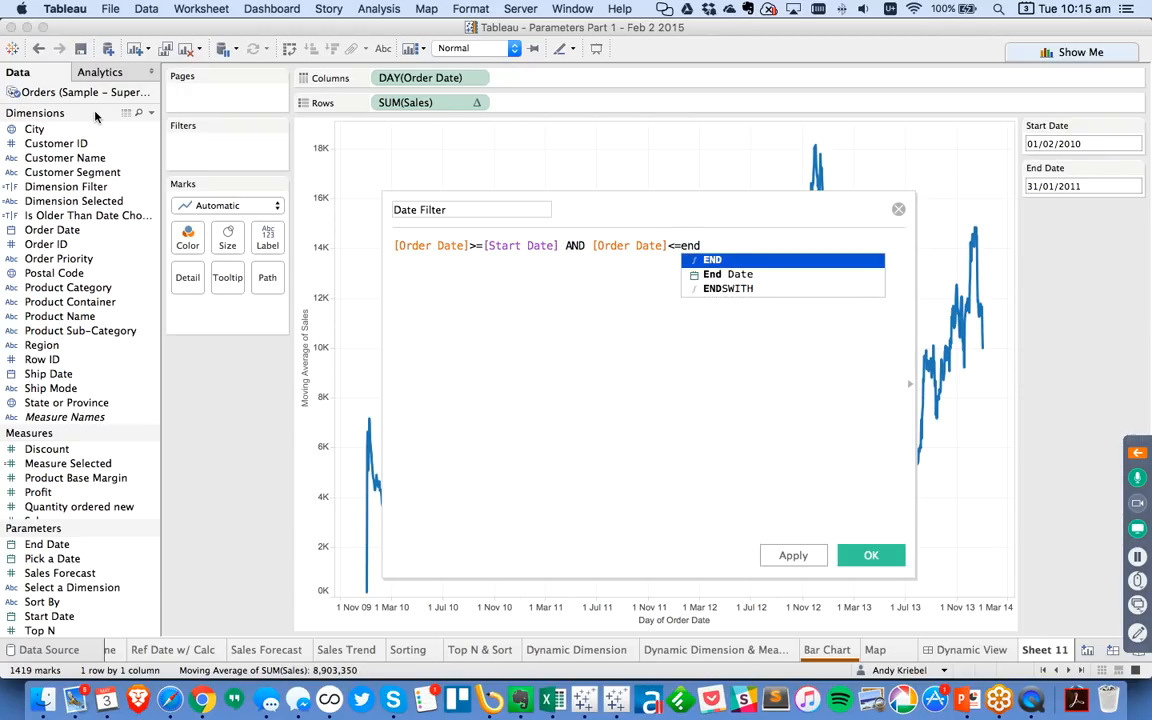
key("Down")
key("Return")
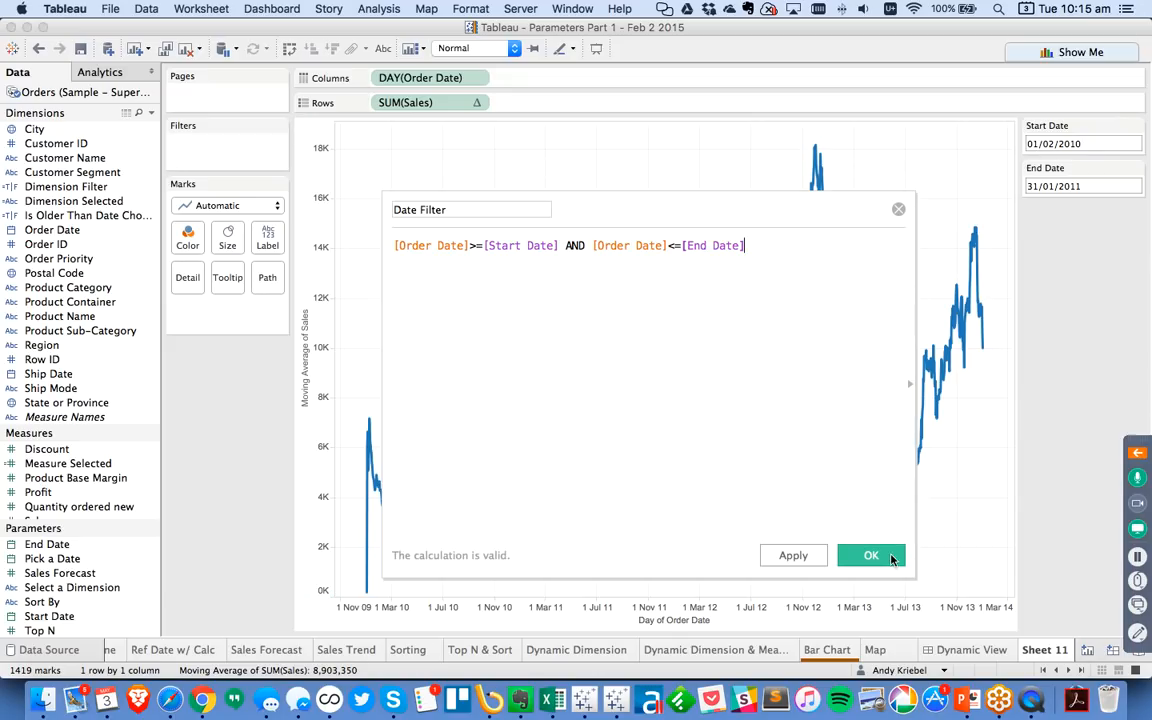
left_click(886, 557)
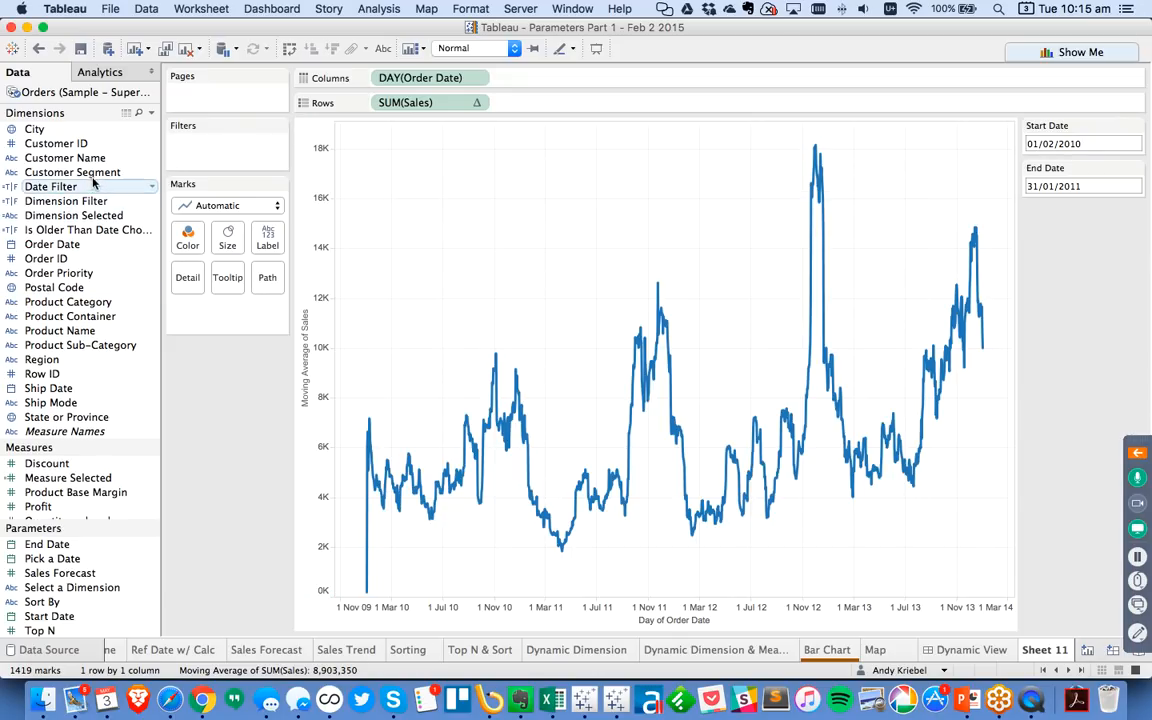
Filter the sheet by Date Filter, keeping only True, and check the first and last dates on the line
left_click_drag(54, 188, 218, 163)
left_click(426, 241)
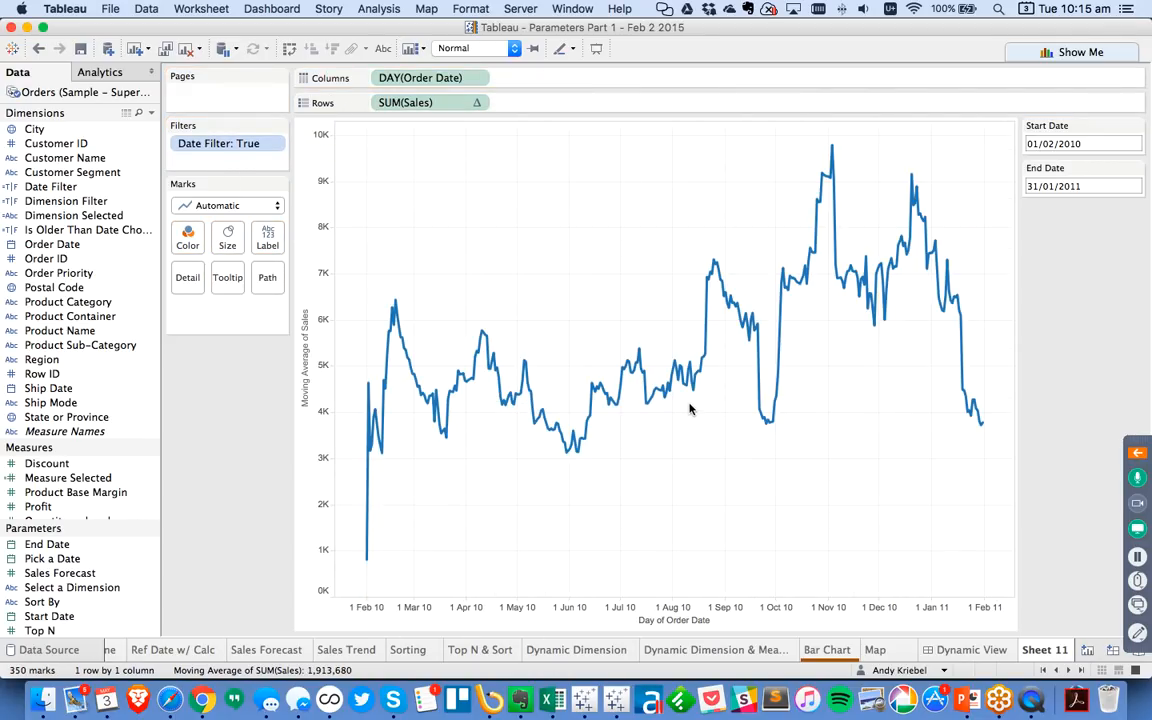
mouse_move(372, 563)
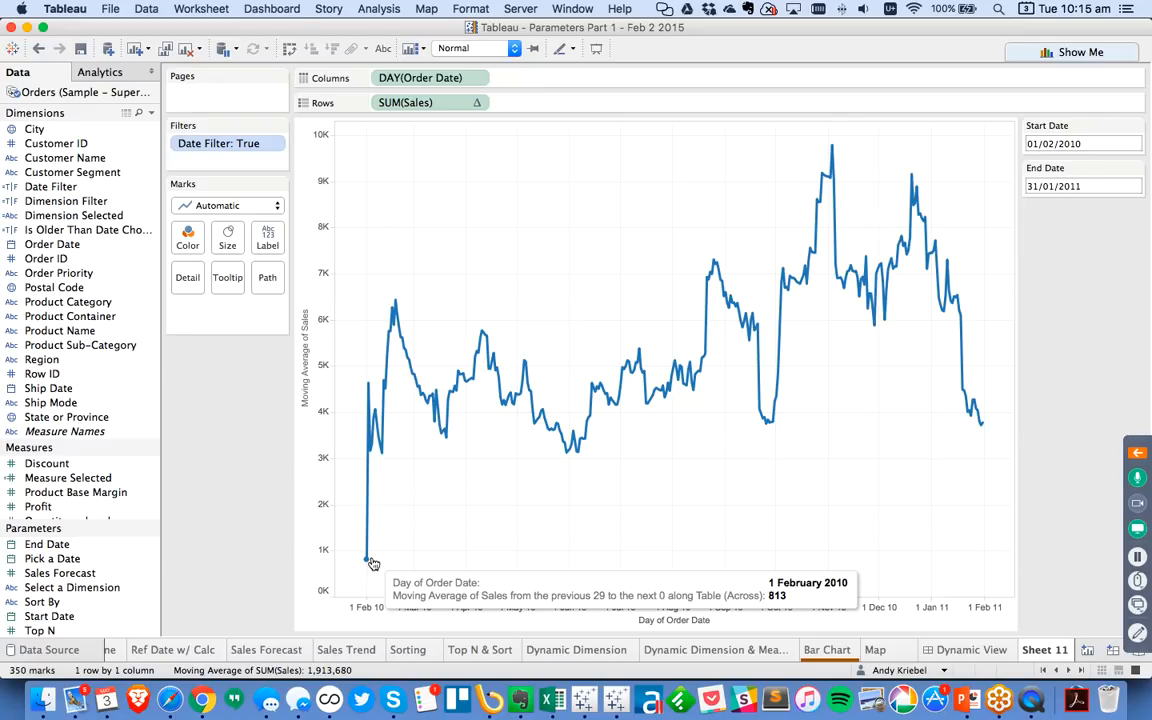
mouse_move(986, 427)
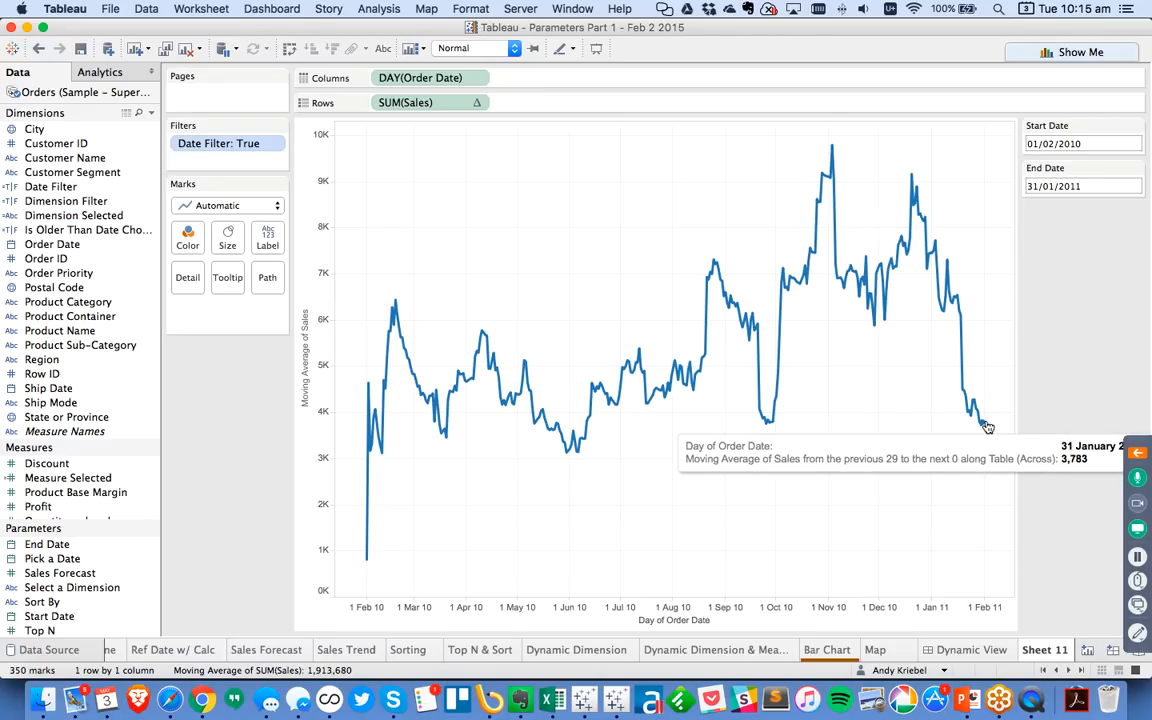
Change the Start Date parameter to 10/03/2010 to test the date filter
left_click(1097, 143)
left_click(1128, 159)
left_click(1047, 234)
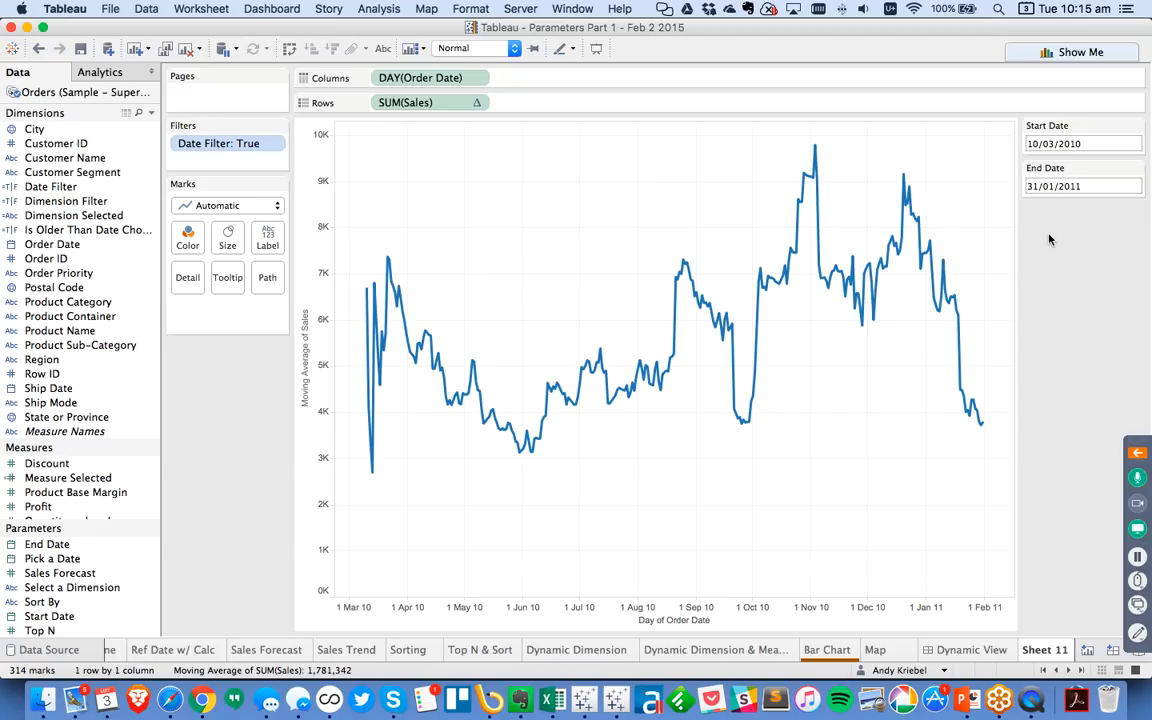
Show the worksheet title and set it to "30 Day Avg Sales from <Parameters.Start Date> to <Parameters.End Date>"
left_click(203, 9)
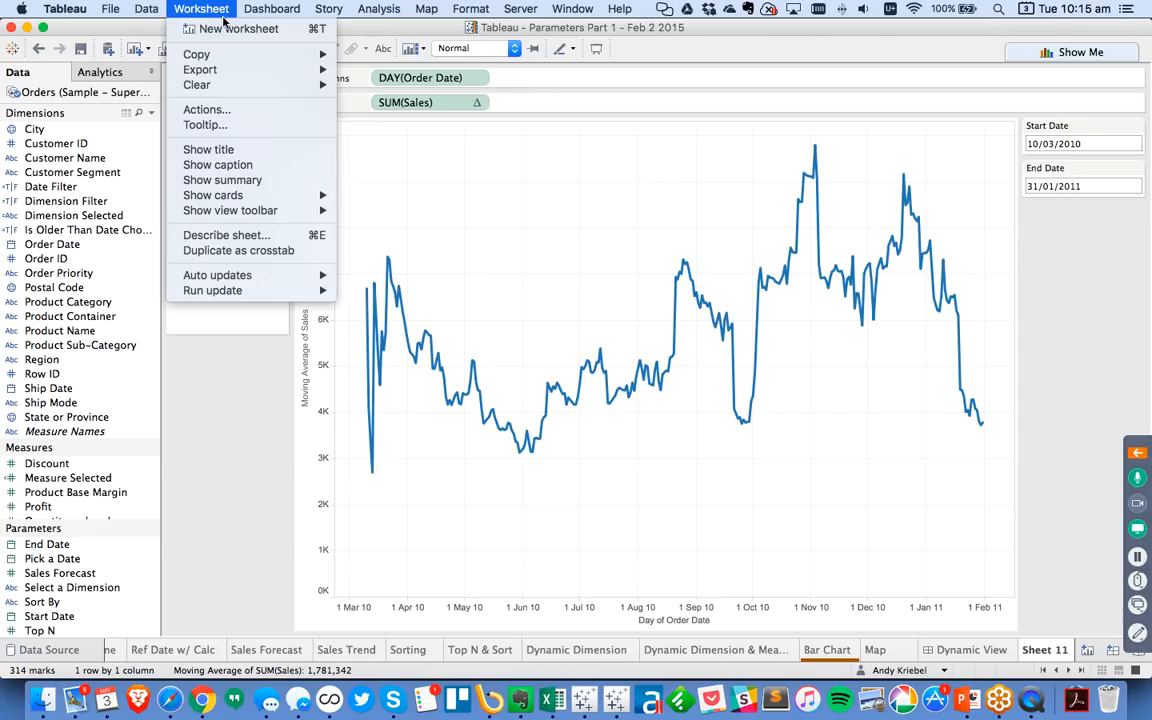
left_click(240, 152)
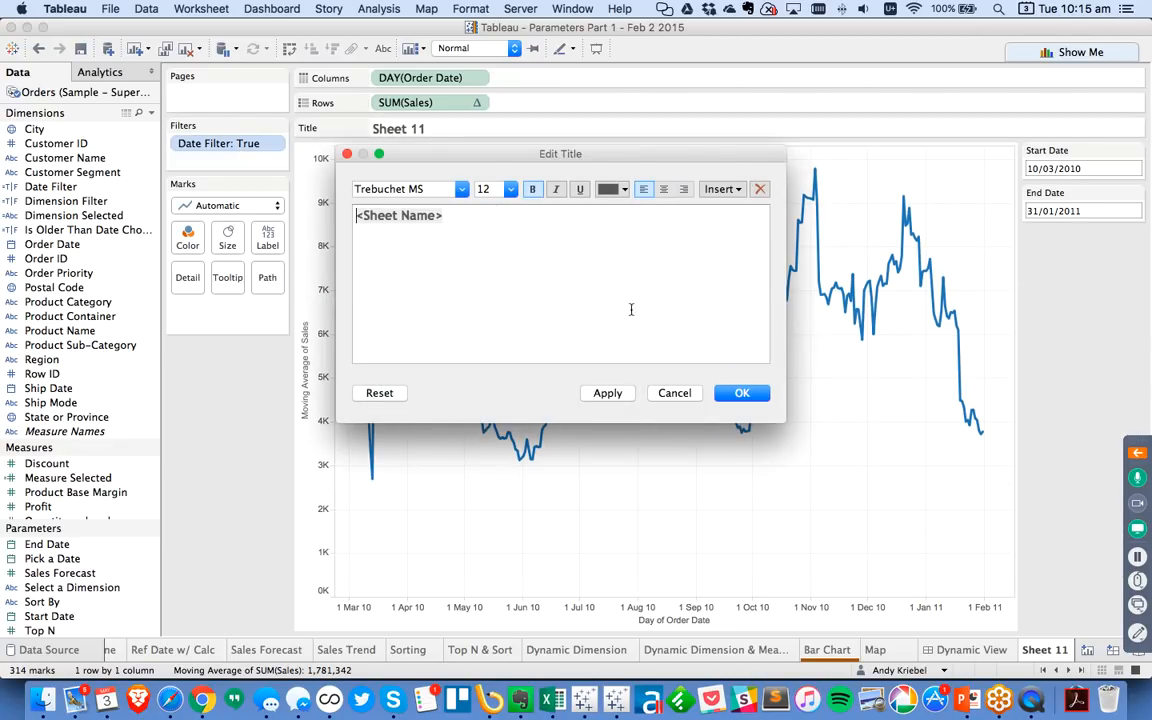
left_click_drag(459, 219, 344, 213)
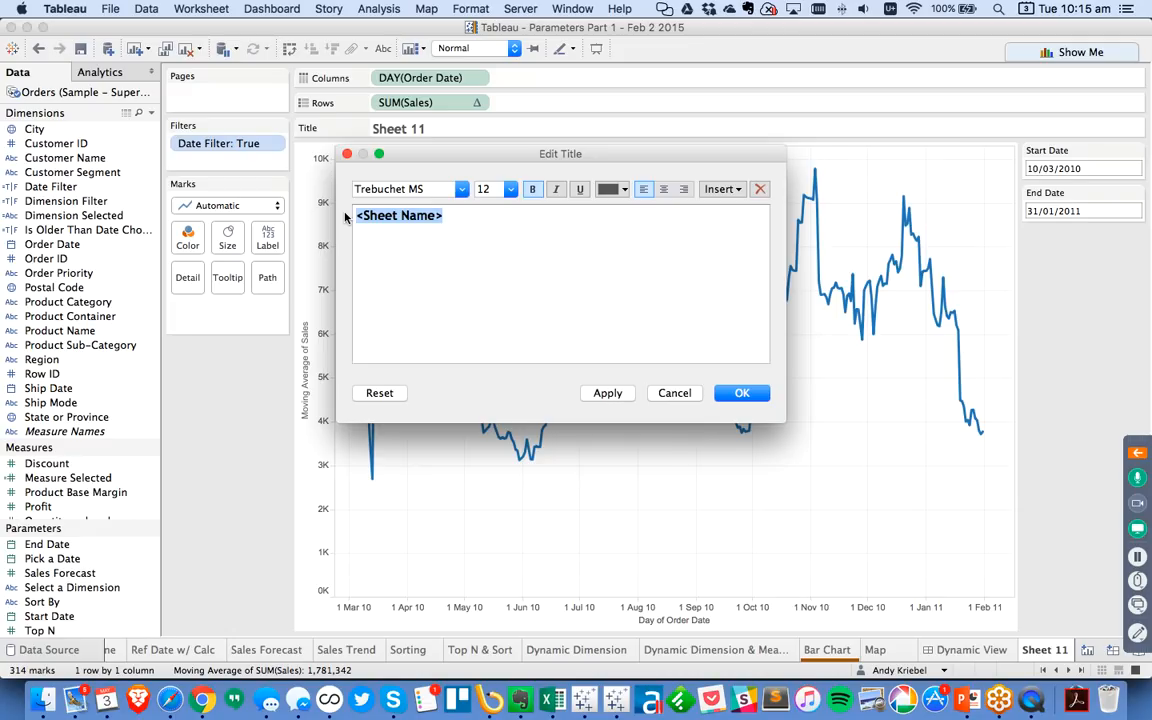
type("30 Day Av")
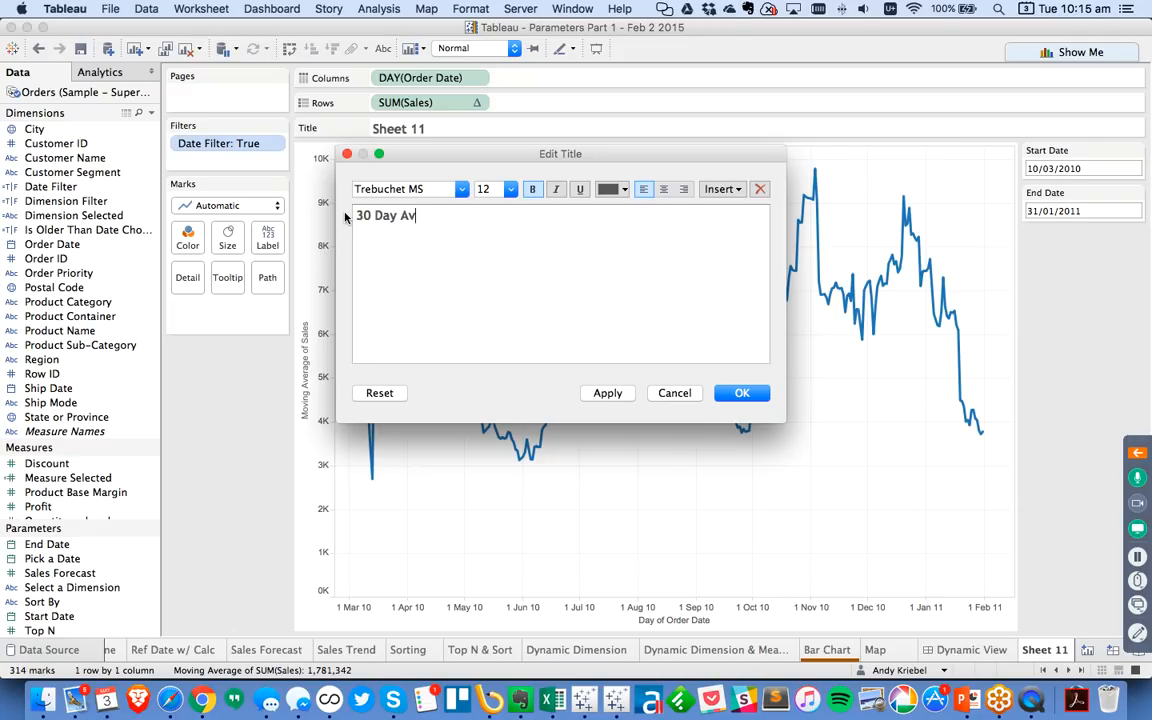
type("g Sales from")
left_click(733, 189)
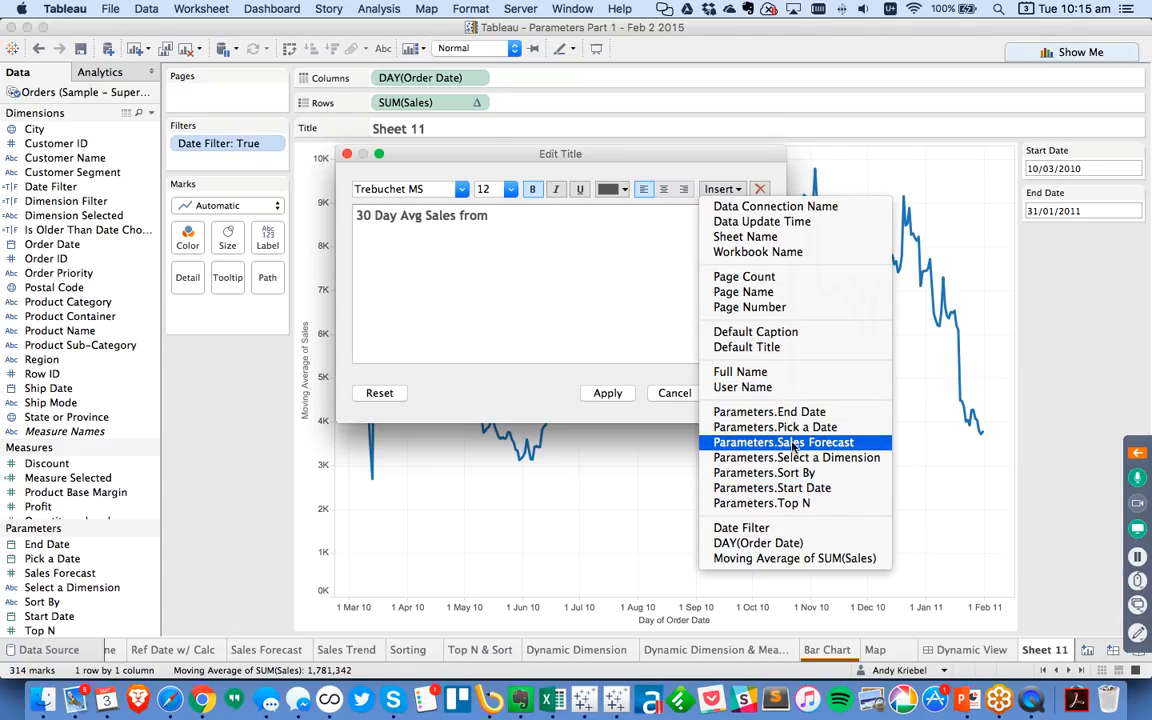
left_click(795, 489)
type("to")
left_click(727, 189)
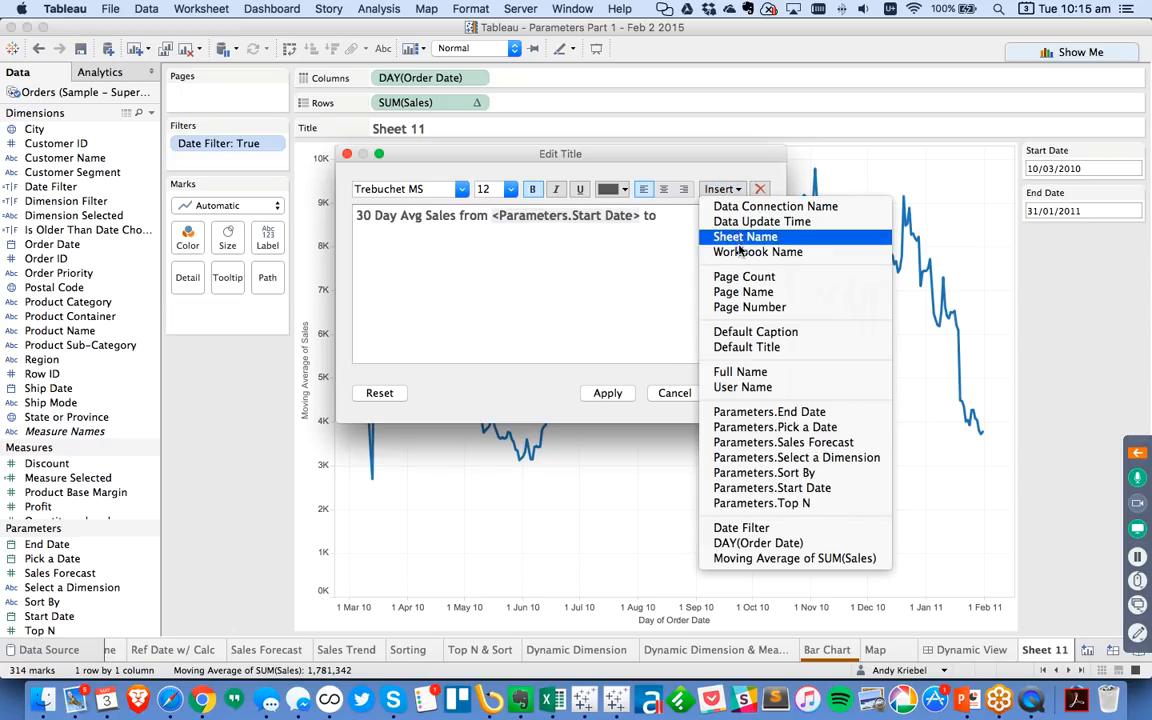
left_click(775, 411)
left_click(720, 393)
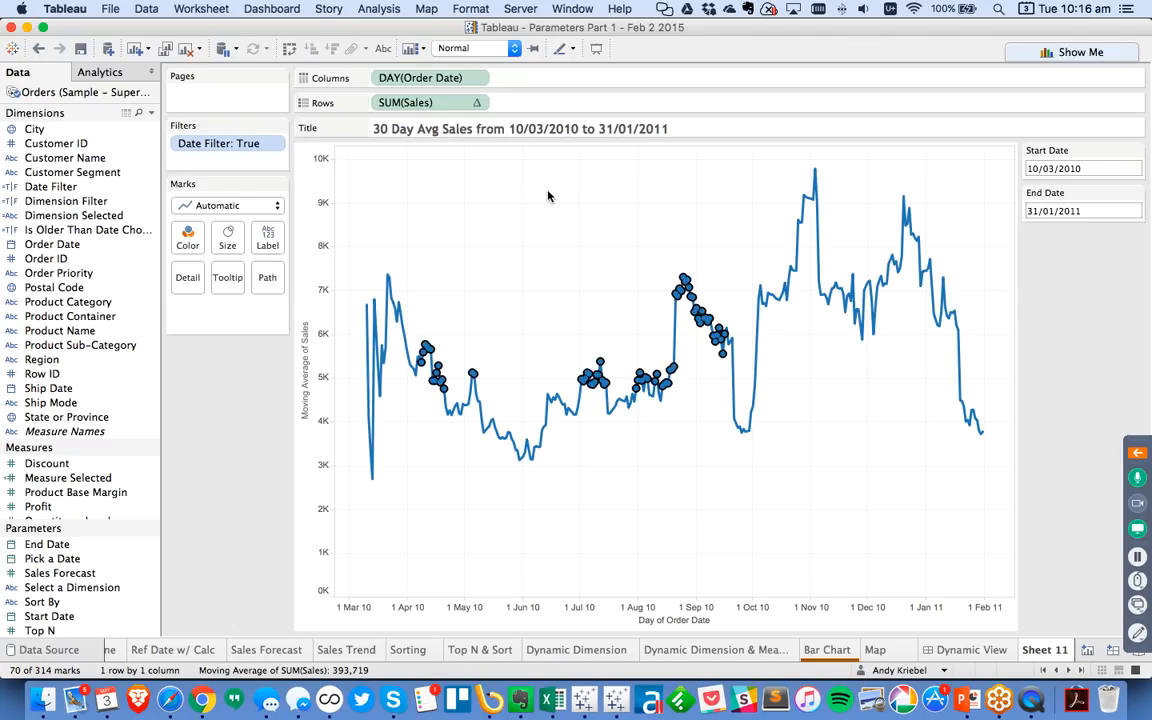
left_click(492, 170)
Set the Start Date parameter back to 01/02/2010 to test the dynamic title
left_click(1090, 169)
left_click(1012, 184)
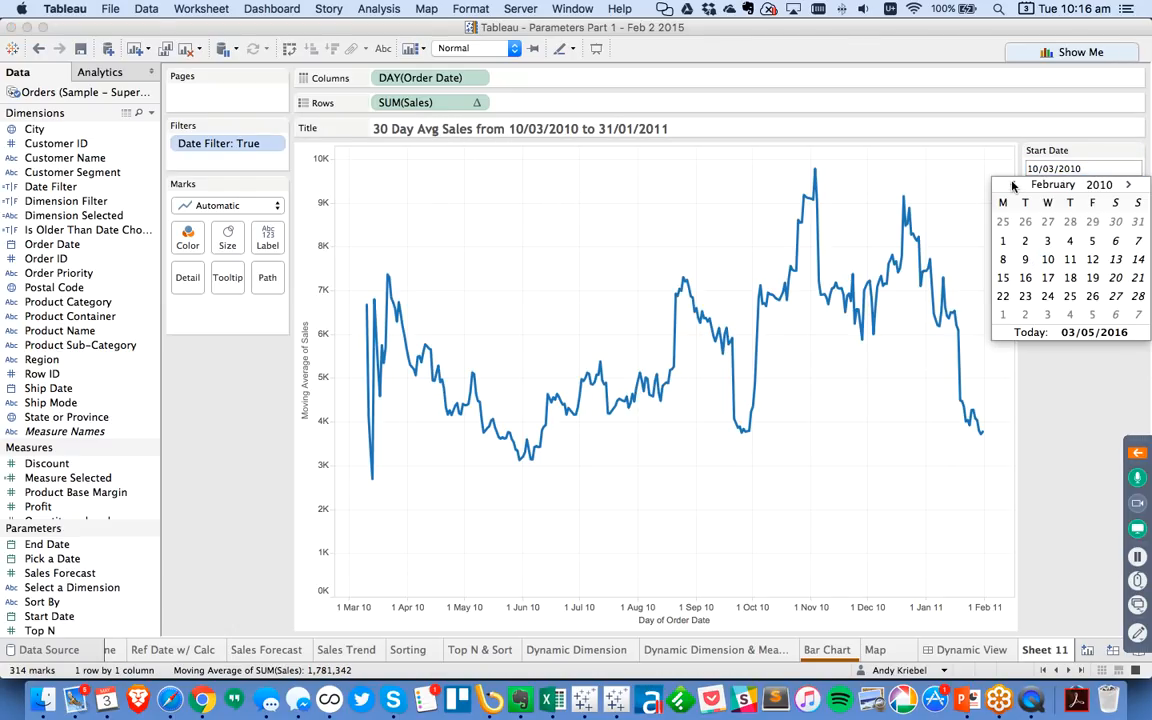
left_click(1004, 242)
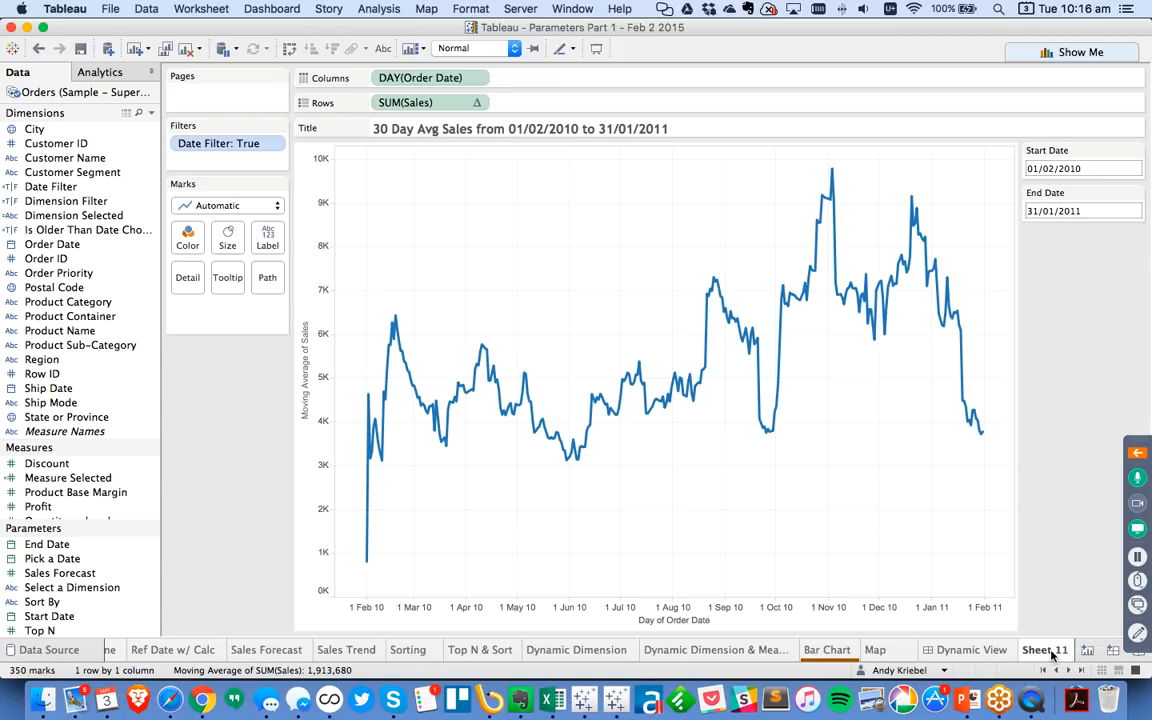
Rename the Sheet 11 worksheet to Date Range
mouse_move(1052, 655)
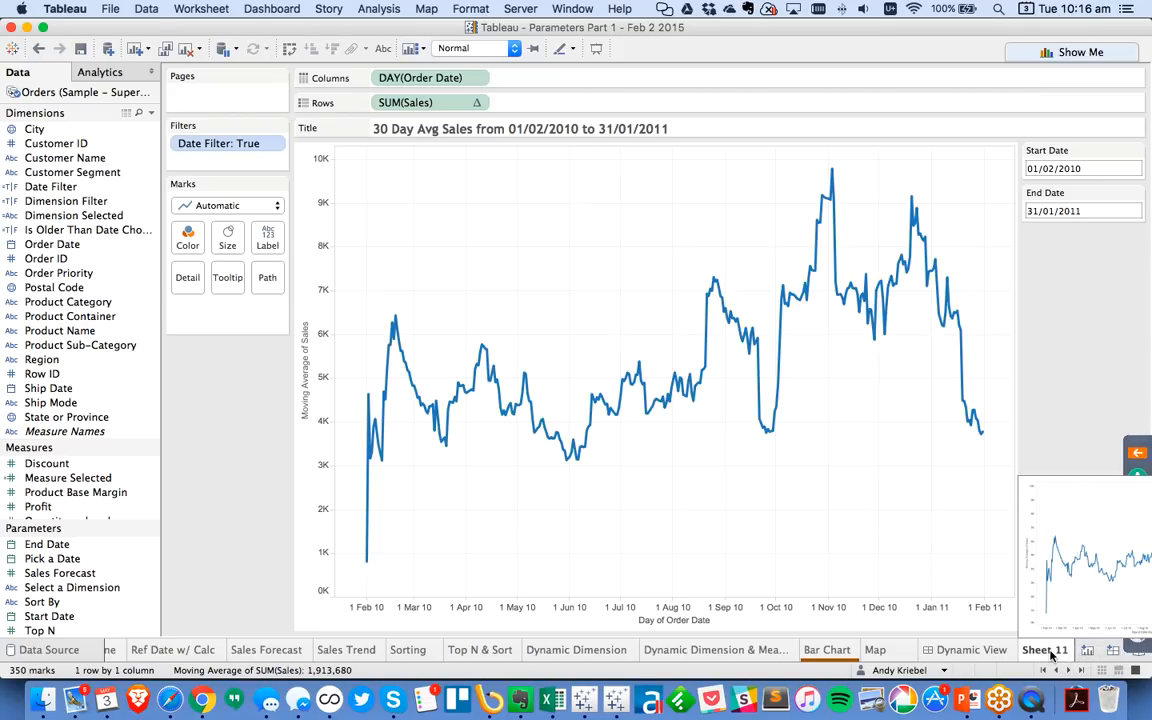
double_click(1050, 652)
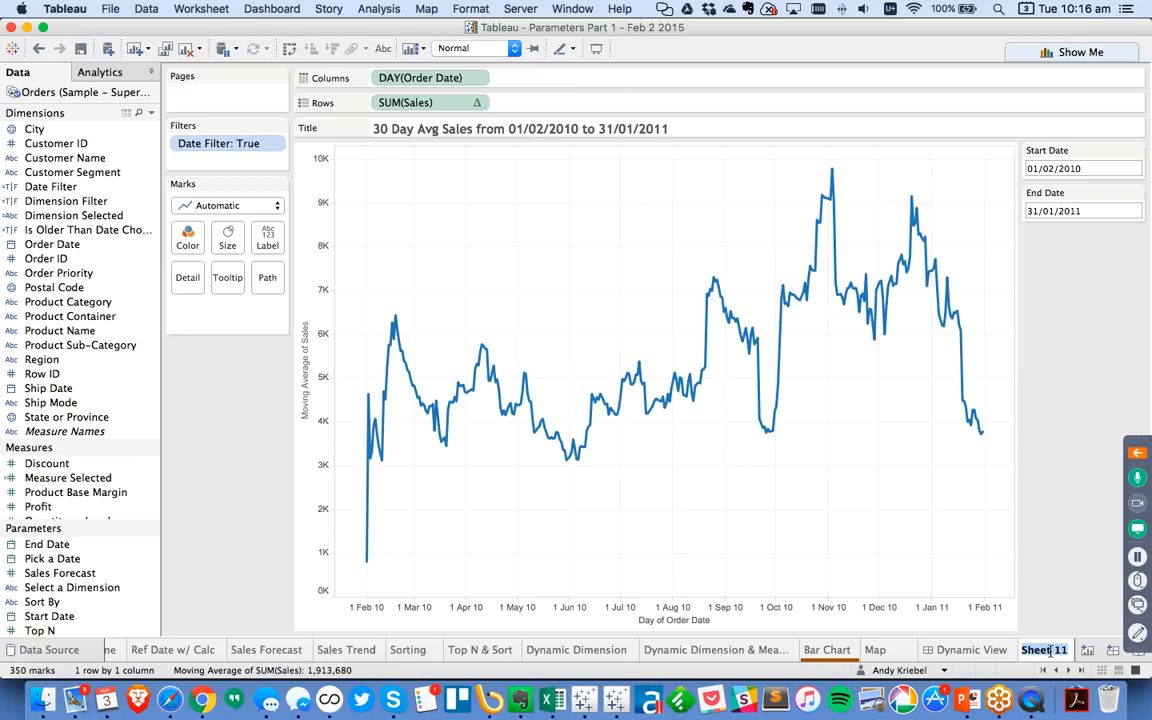
type("Date Range")
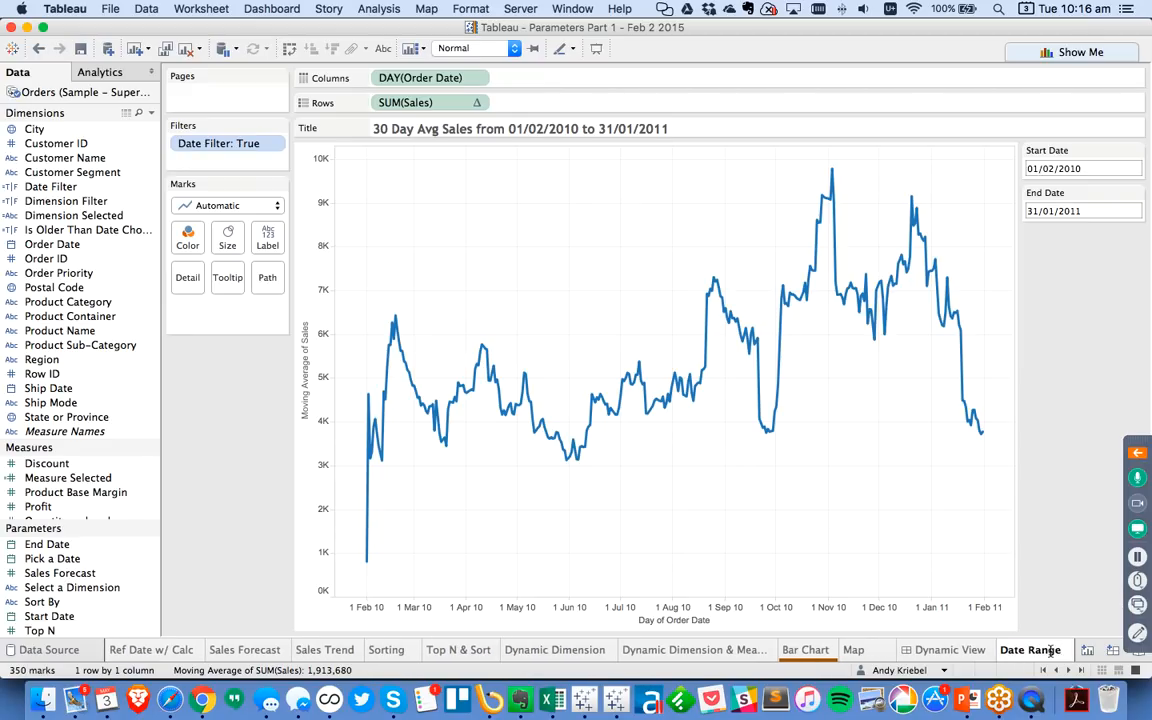
key("Return")
Switch to the PowerPoint presentation and view slide 13, the Dynamic Measure, Moving Avg & Date Range exercise
key("super+Tab")
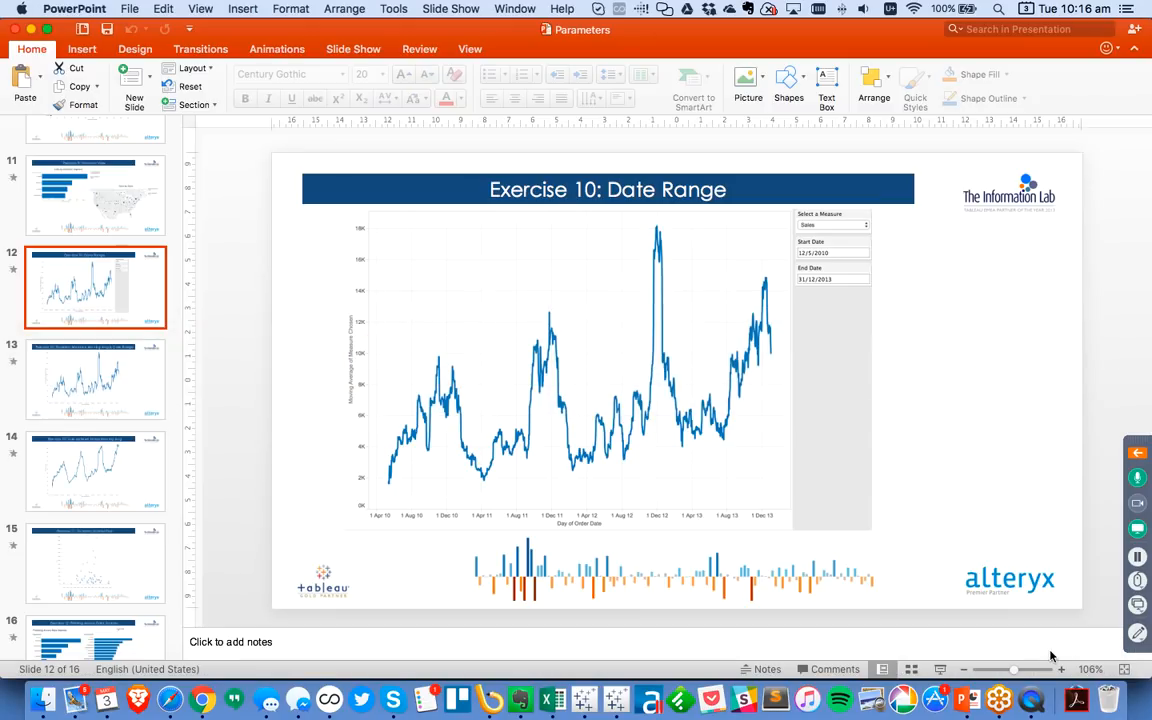
left_click(77, 368)
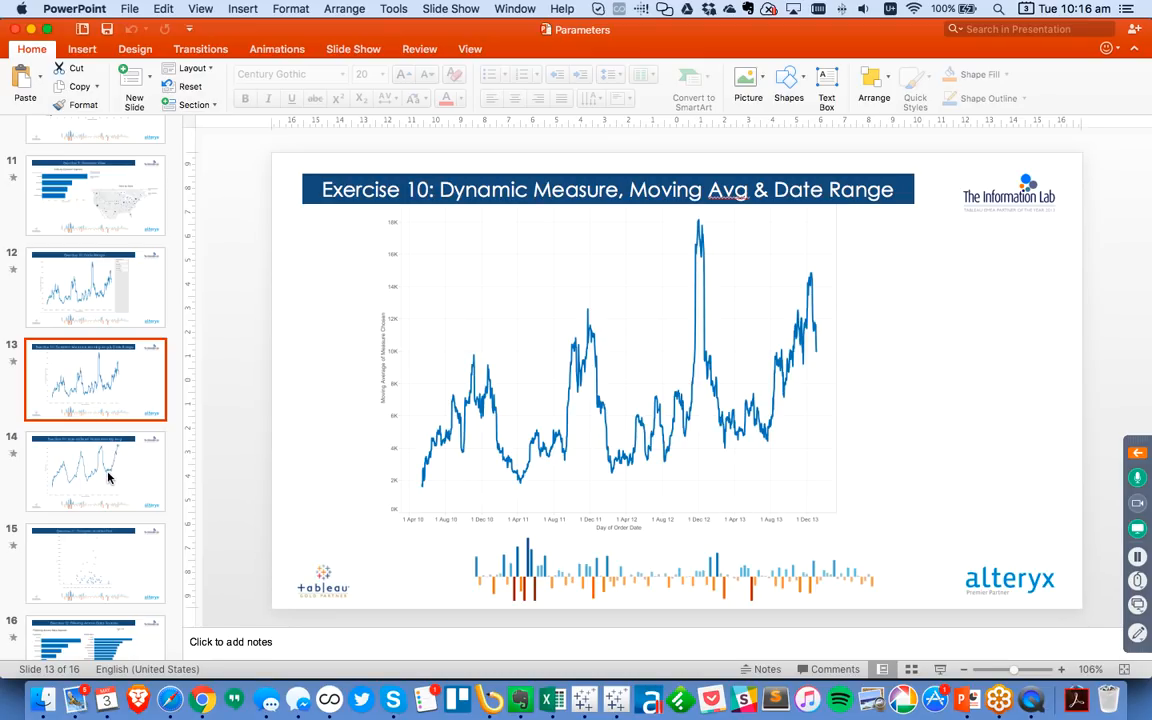
View slide 14, the User-defined N-day Moving Avg exercise, and switch back to the Tableau workbook
key("Down")
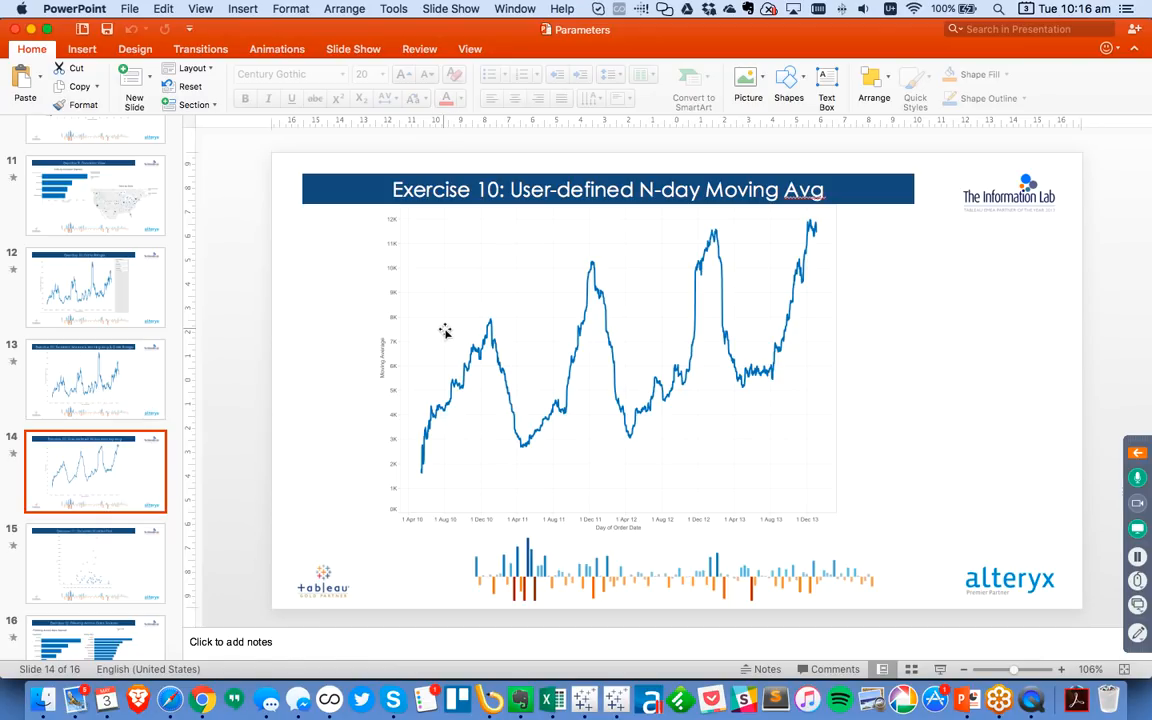
key("super+Tab")
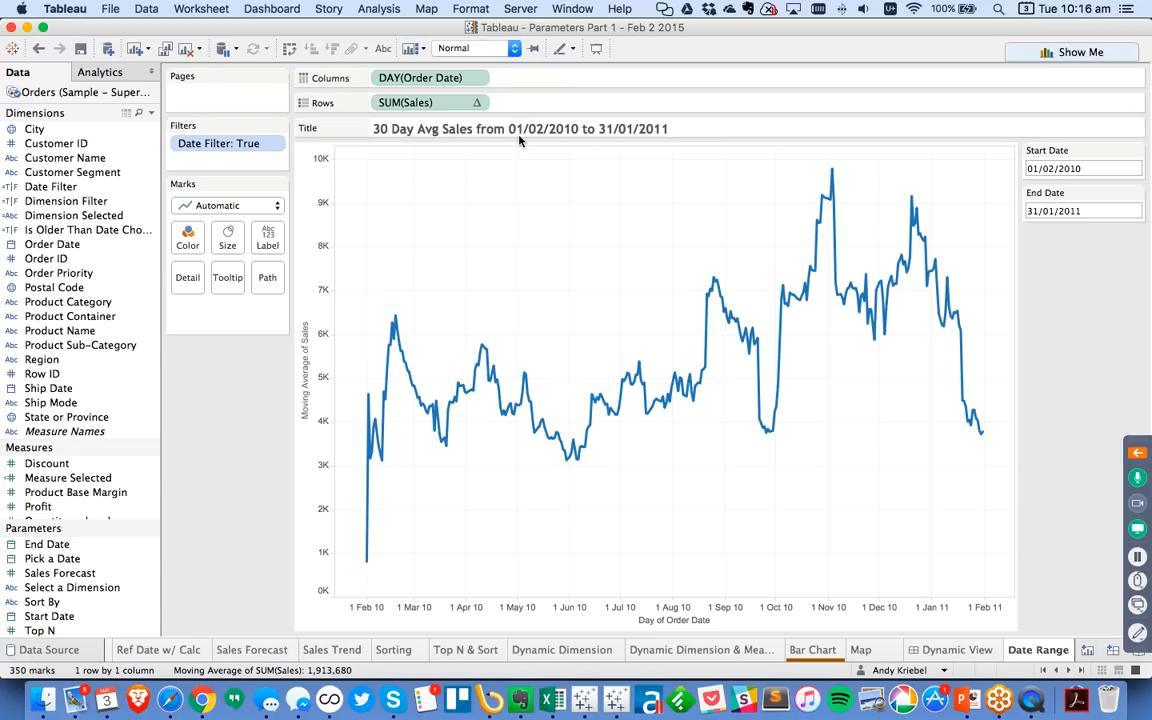
Save the moving-average sales calculation from Rows as a measure named Moving Avg Sales
left_click_drag(414, 103, 196, 465)
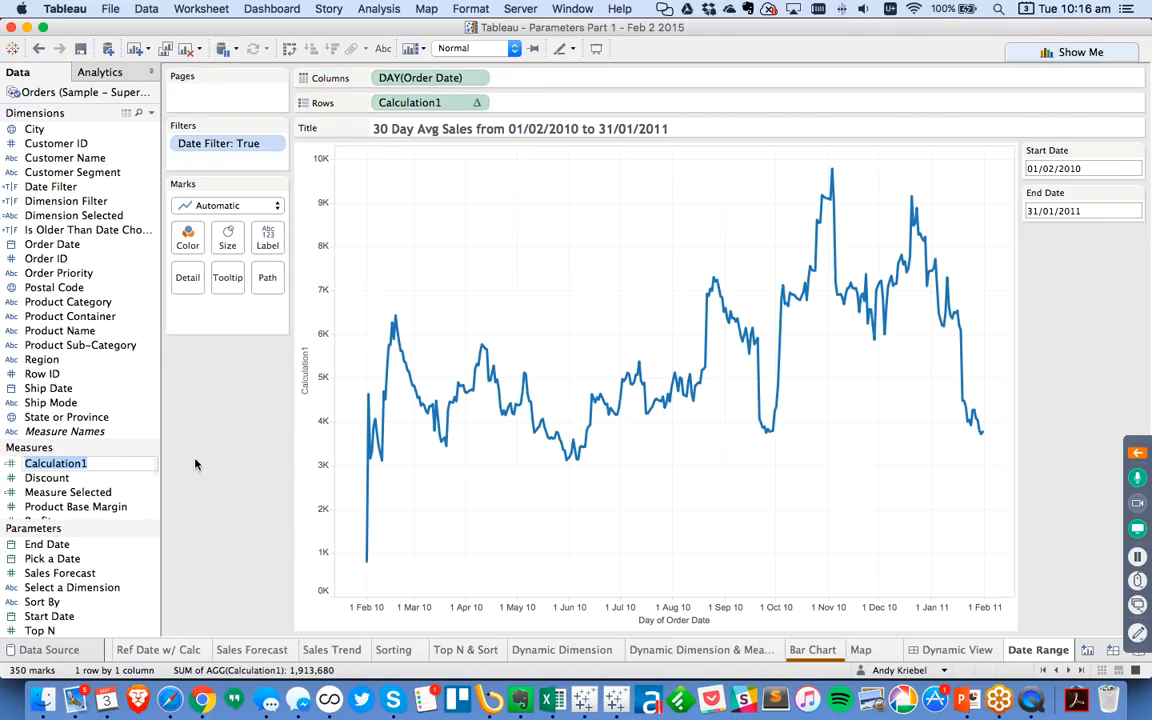
type("Mov")
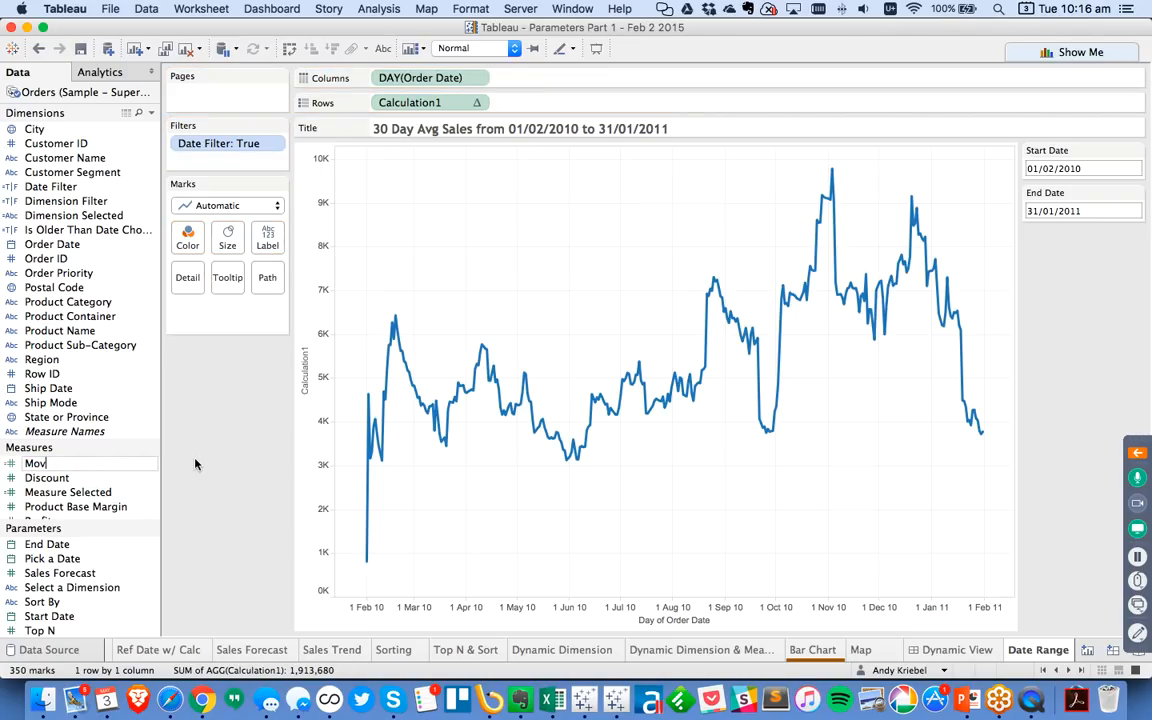
type("ing Avg Sales")
key("Return")
Examine the Moving Avg Sales formula, in particular the start and end arguments of WINDOW_AVG
right_click(68, 466)
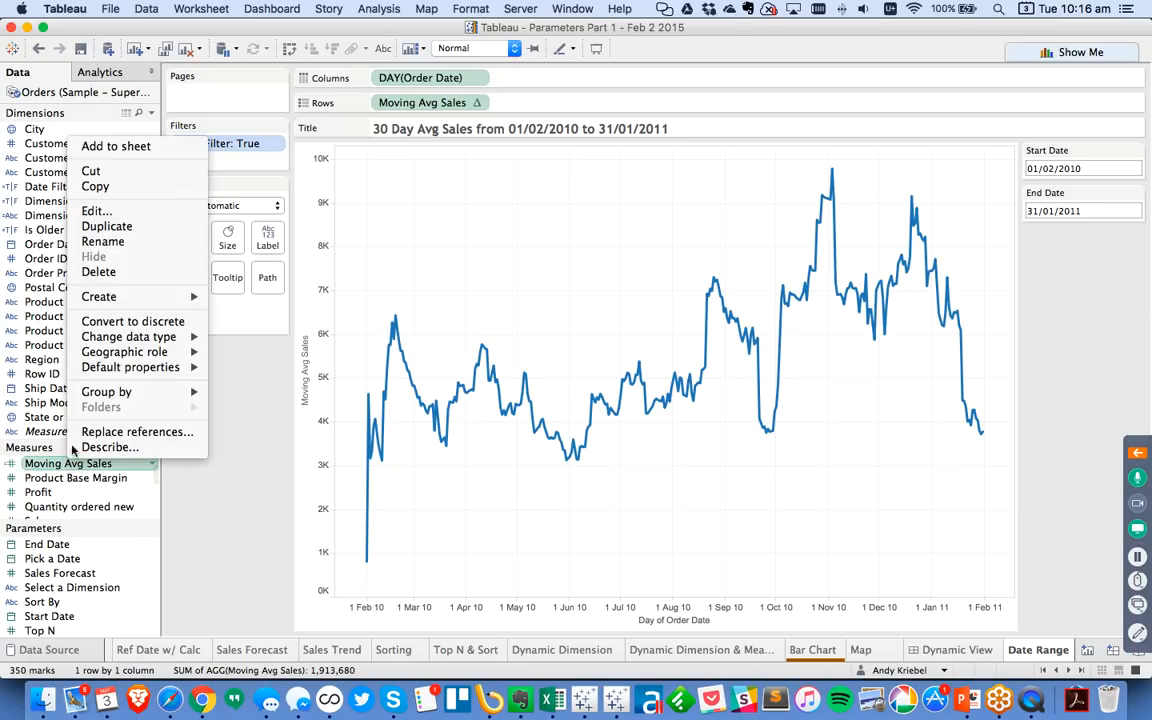
left_click(130, 212)
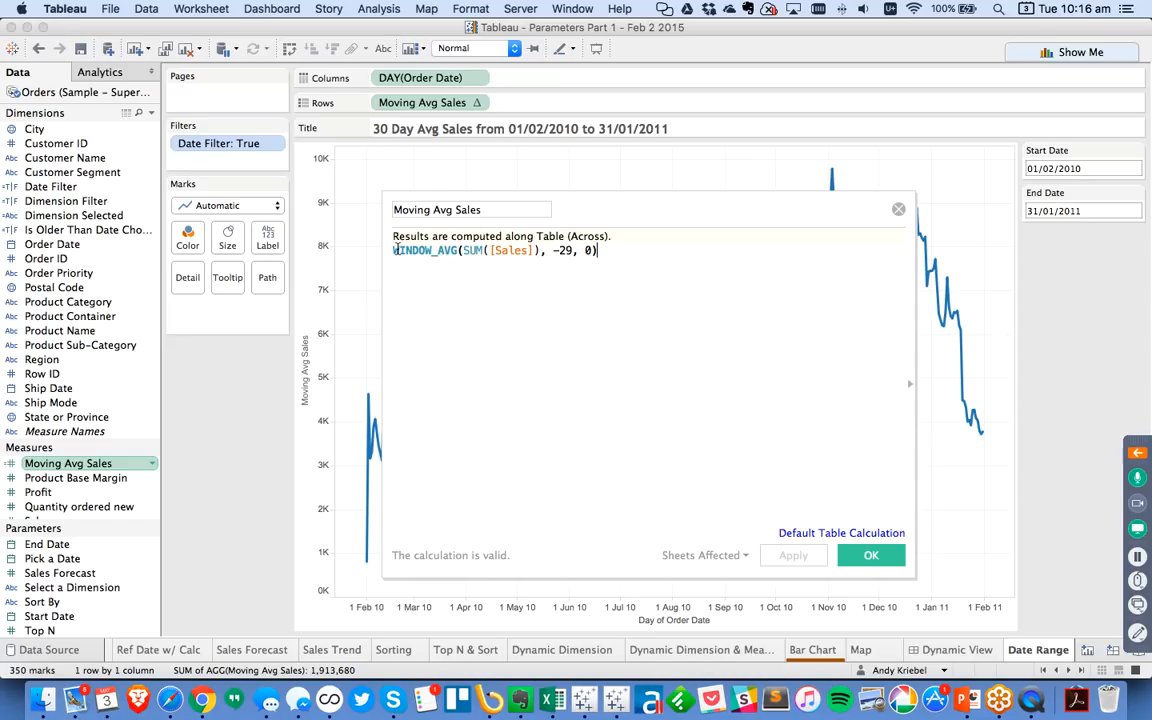
double_click(556, 251)
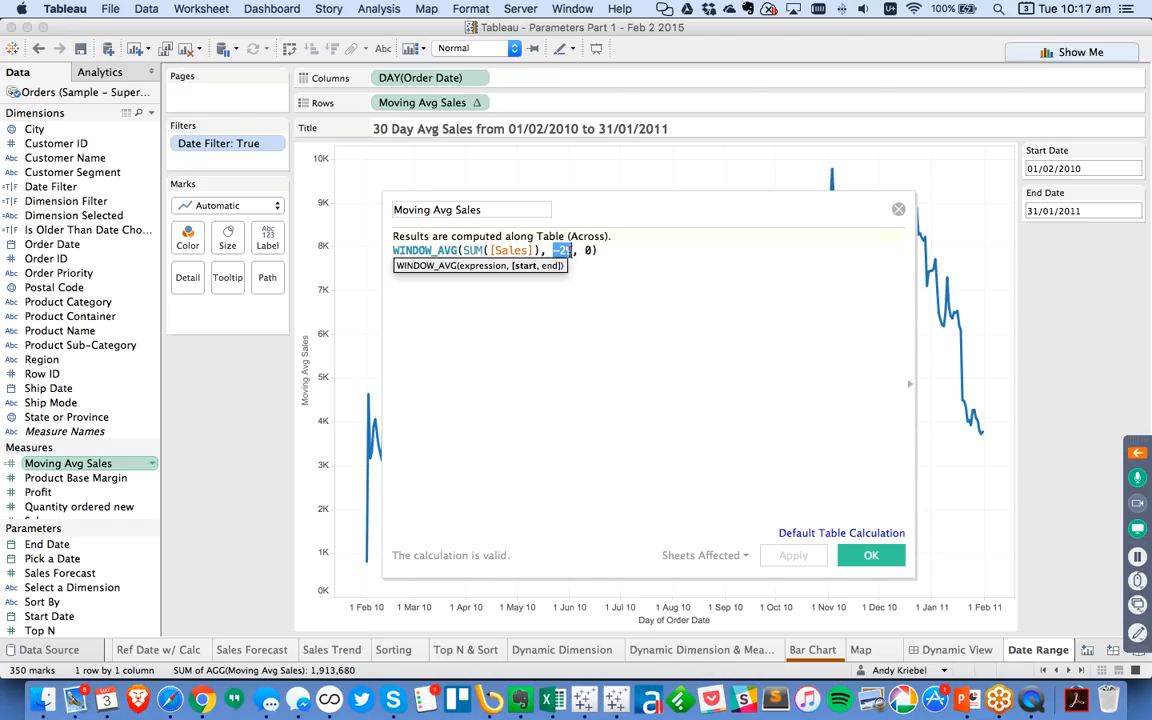
left_click(590, 251)
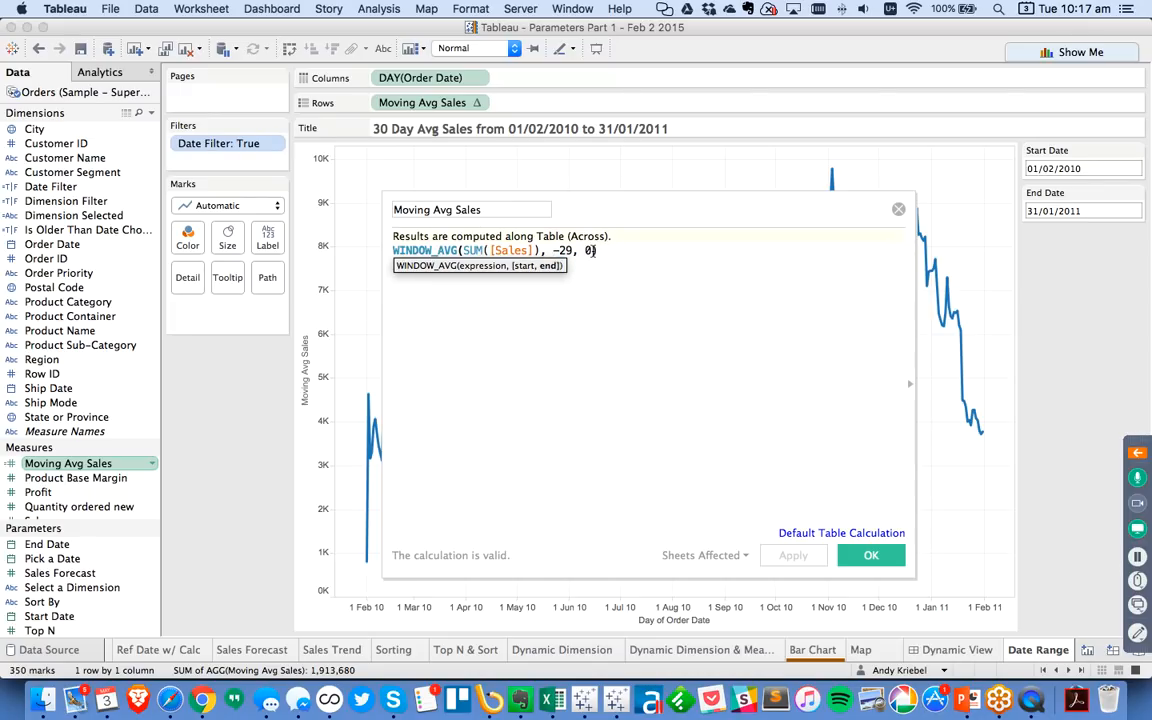
double_click(560, 251)
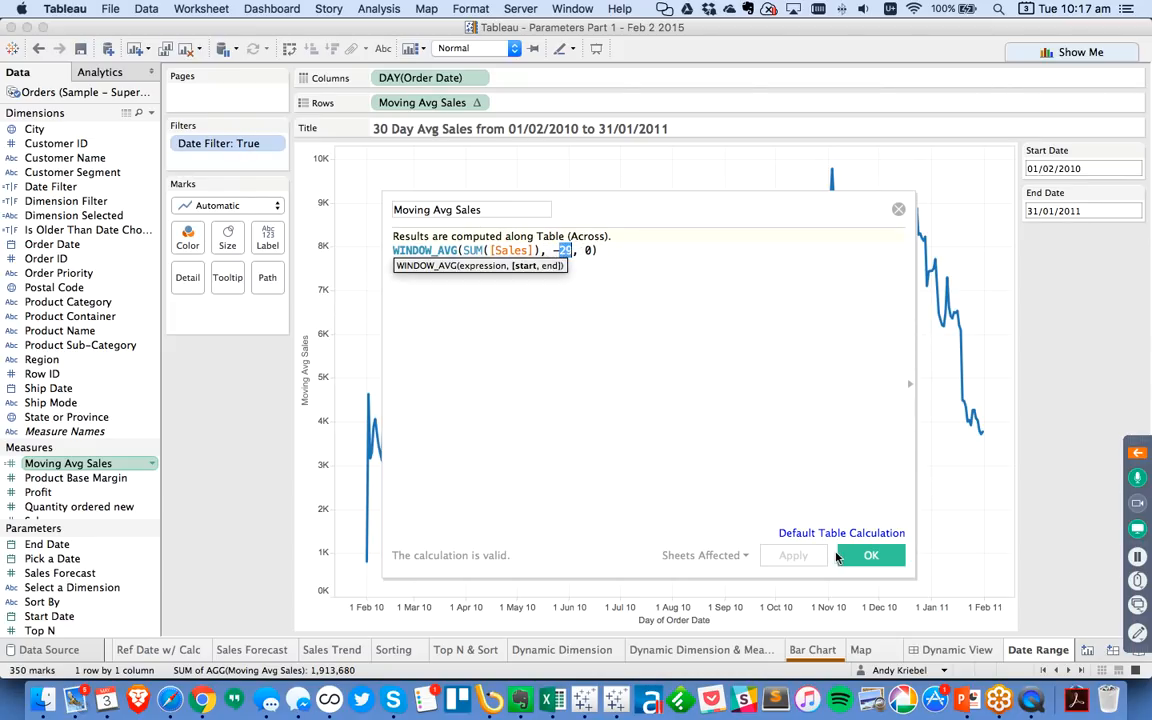
left_click(870, 557)
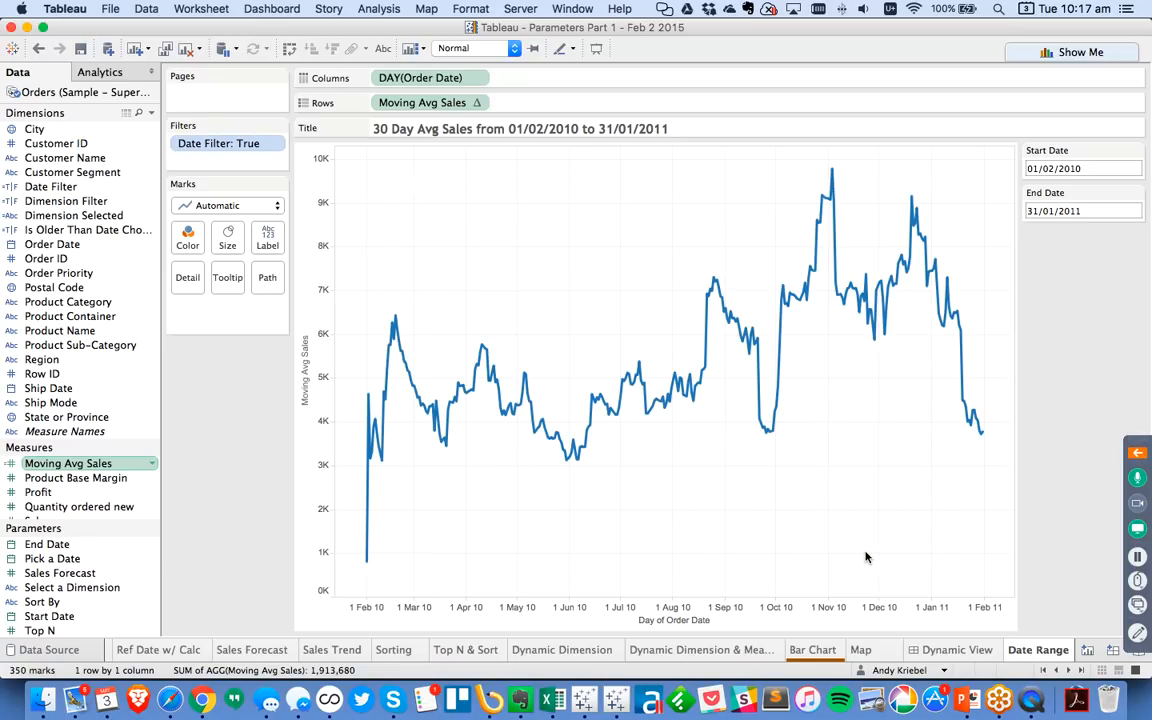
Begin a new parameter named Smoothing with the Integer data type
left_click(150, 114)
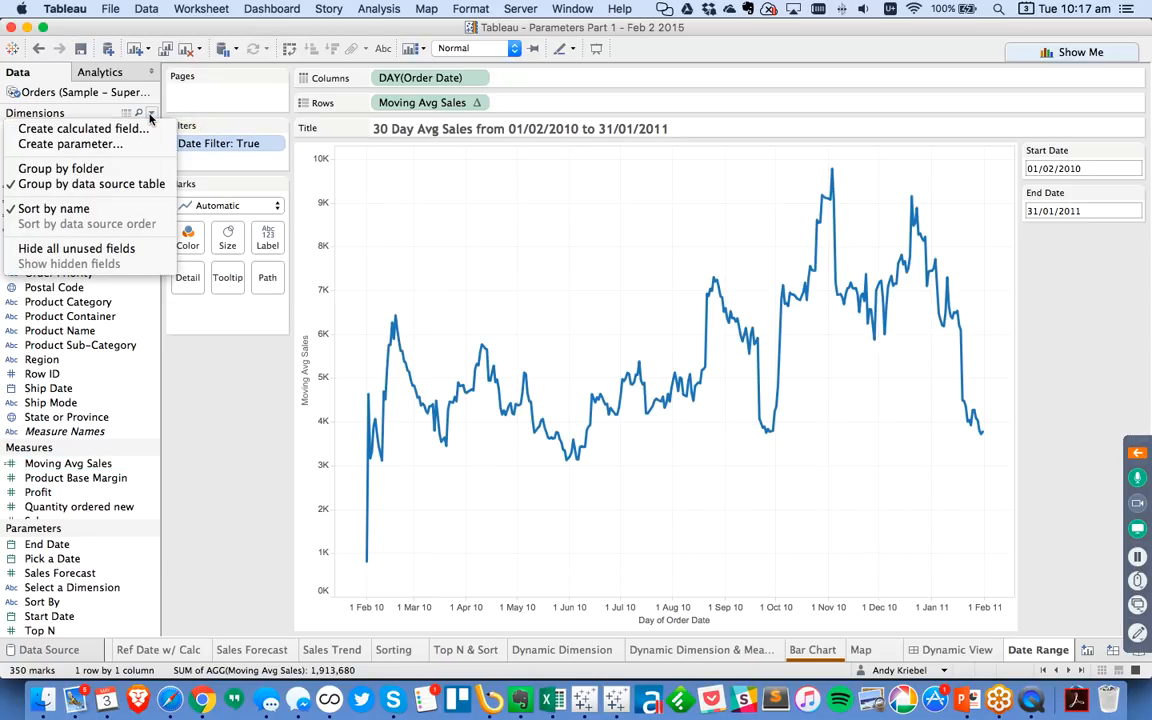
left_click(132, 148)
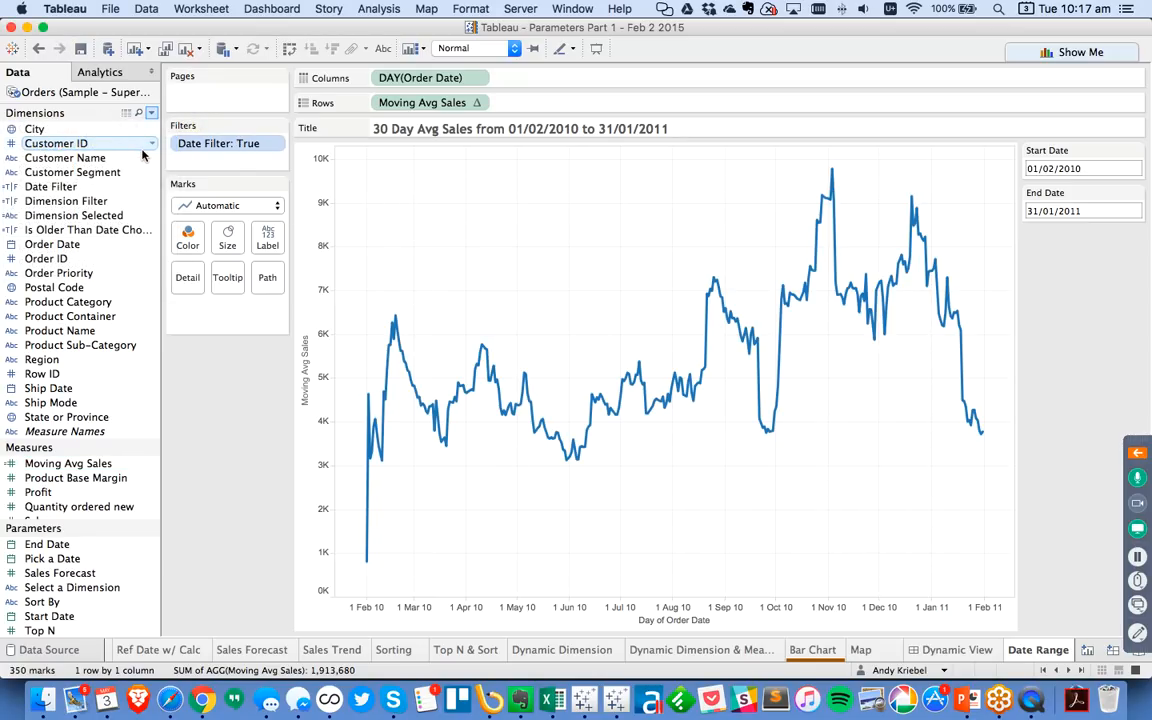
type("Smoothing")
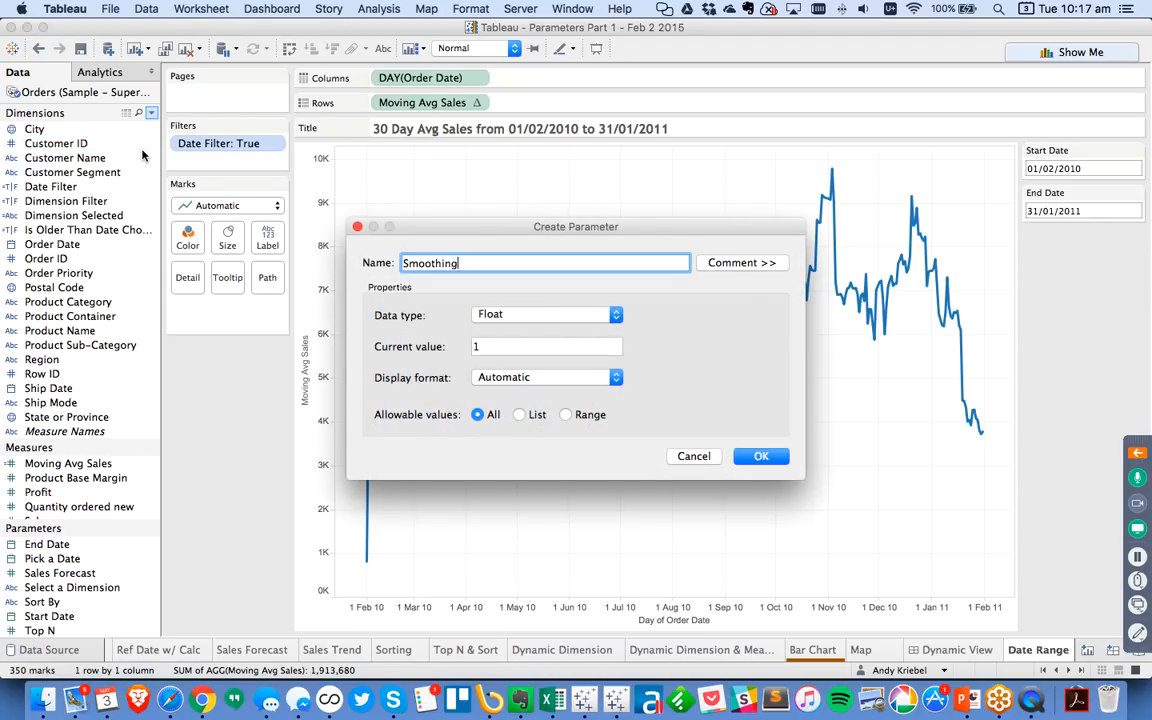
left_click(515, 314)
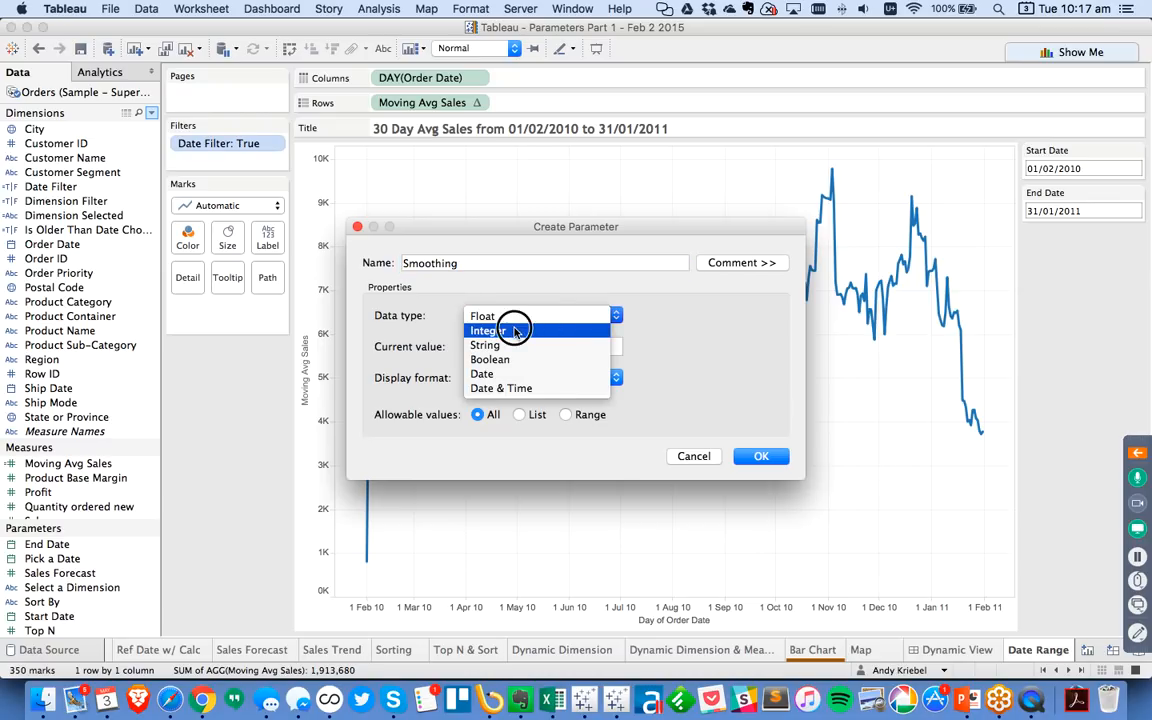
left_click(515, 330)
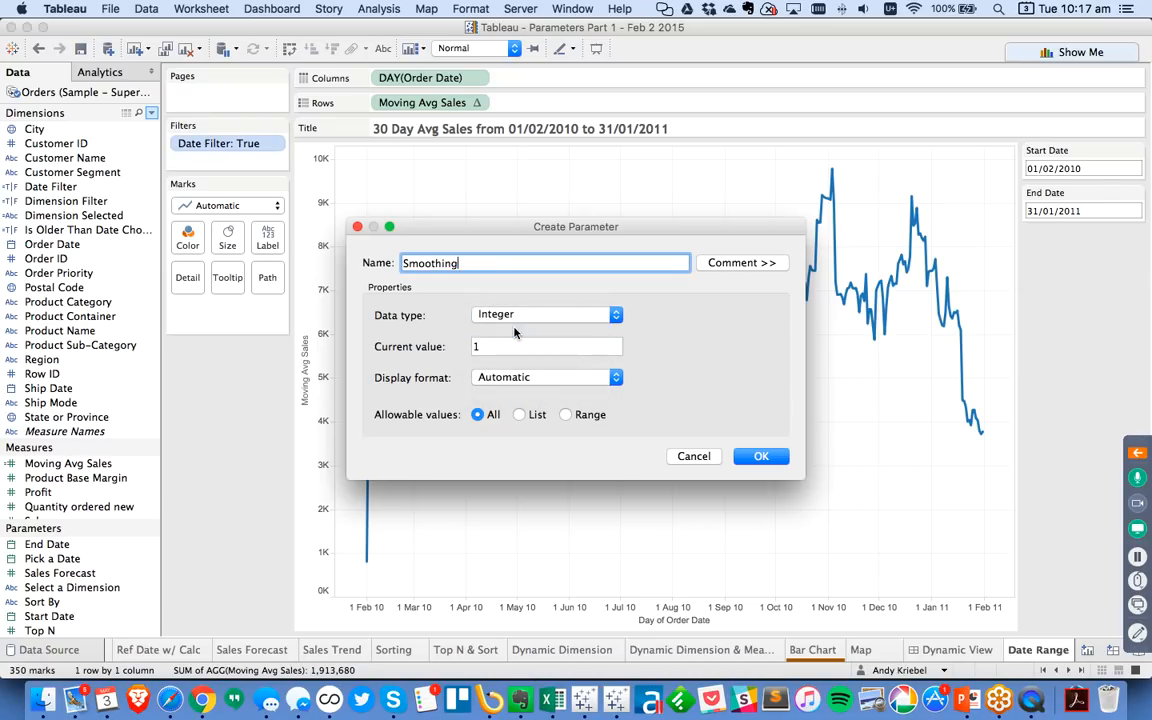
Restrict the Smoothing parameter to a range from 7 to 90 with a step size of 1, and create it
left_click(566, 414)
left_click(380, 474)
double_click(460, 473)
type("7")
left_click(381, 505)
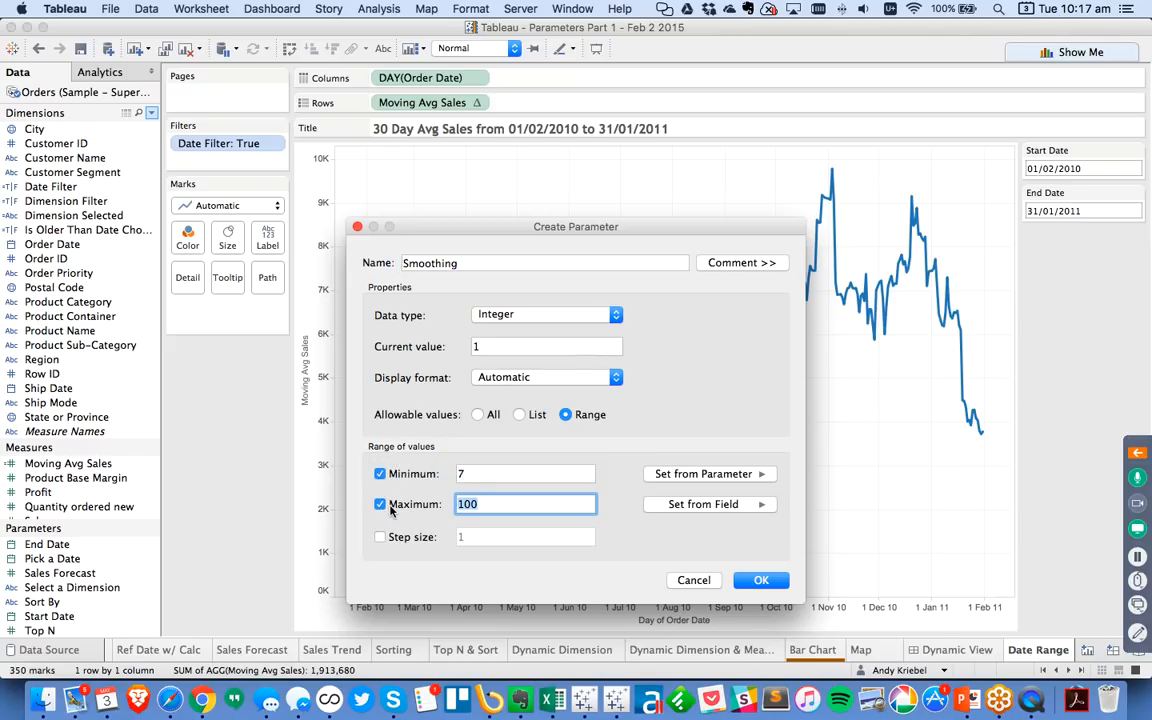
type("90")
left_click(381, 538)
left_click(762, 581)
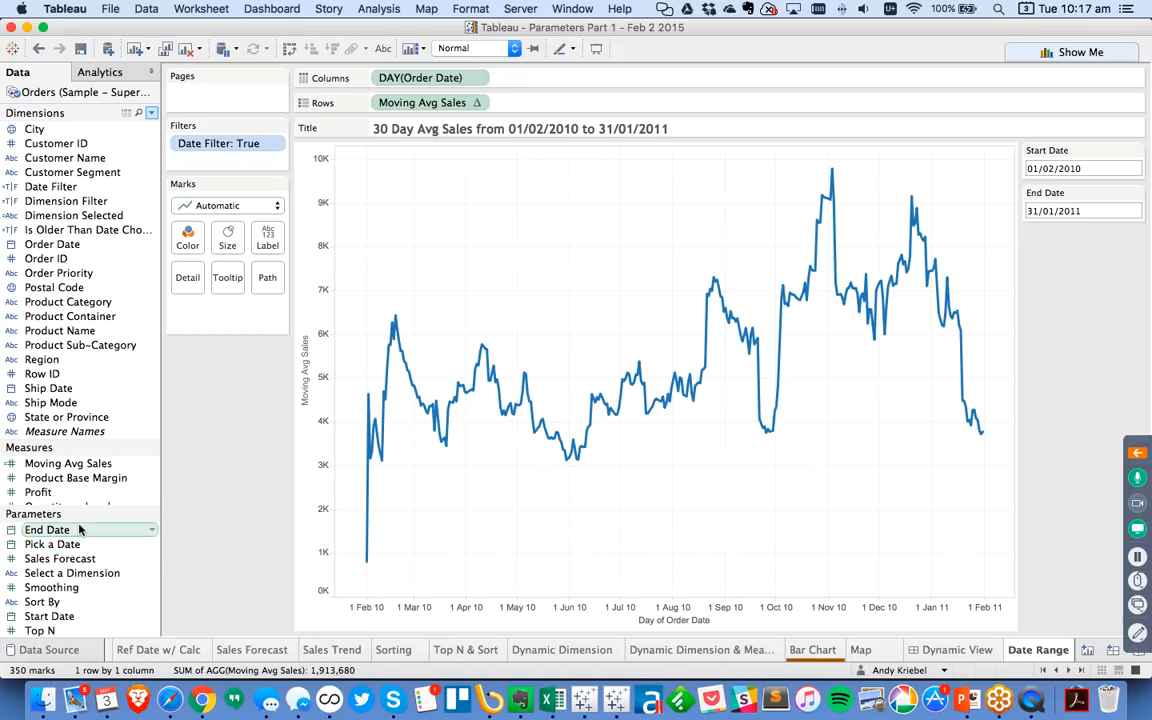
Duplicate the Date Range worksheet
right_click(72, 588)
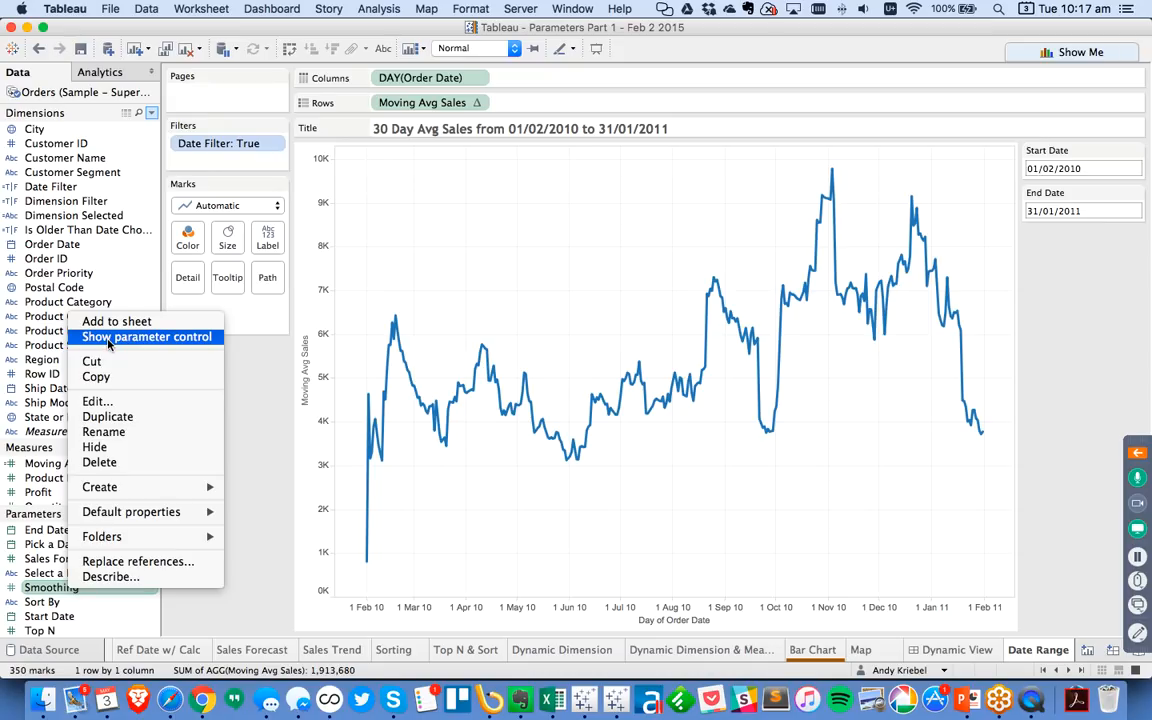
left_click(1055, 564)
right_click(1038, 649)
left_click(1040, 533)
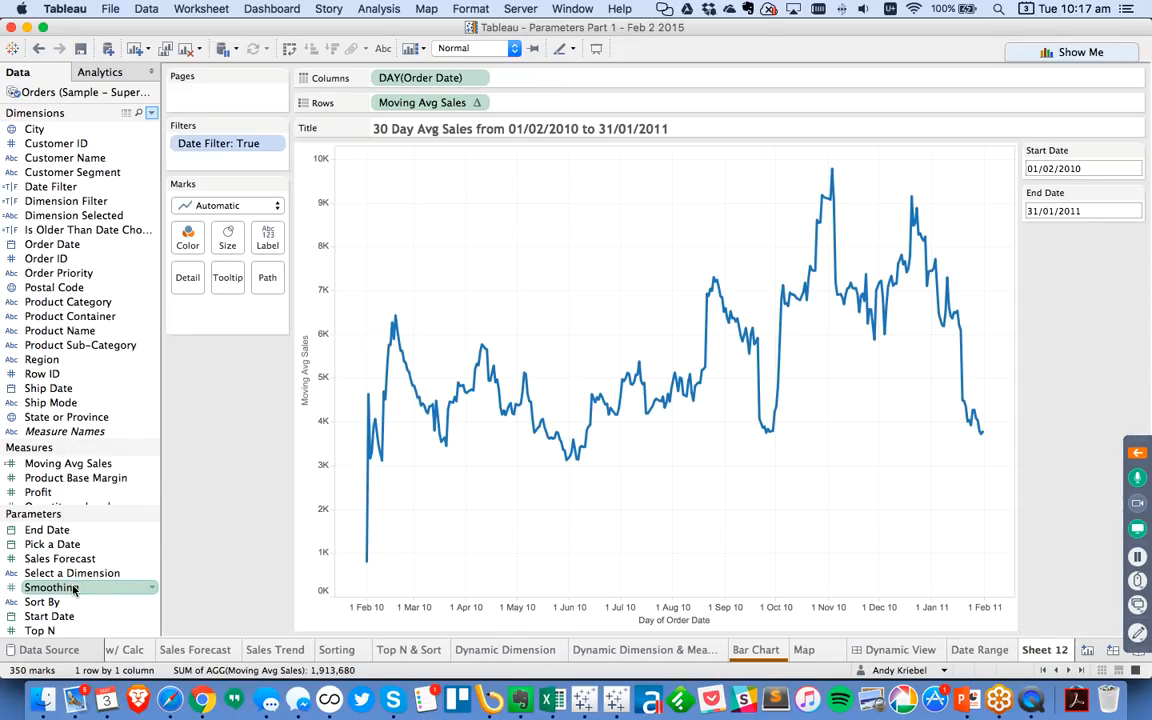
Show the Smoothing parameter control on the duplicated sheet, try its slider and return it to 7
right_click(73, 590)
left_click(120, 330)
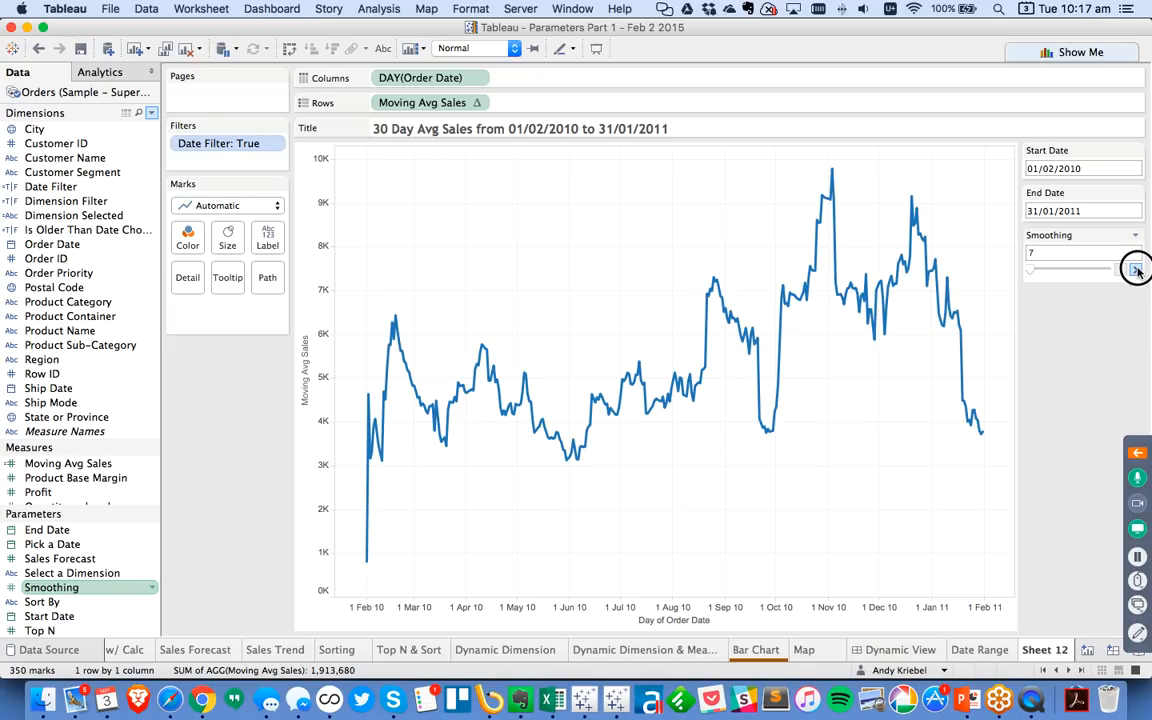
left_click(1047, 270)
left_click_drag(1047, 270, 1023, 266)
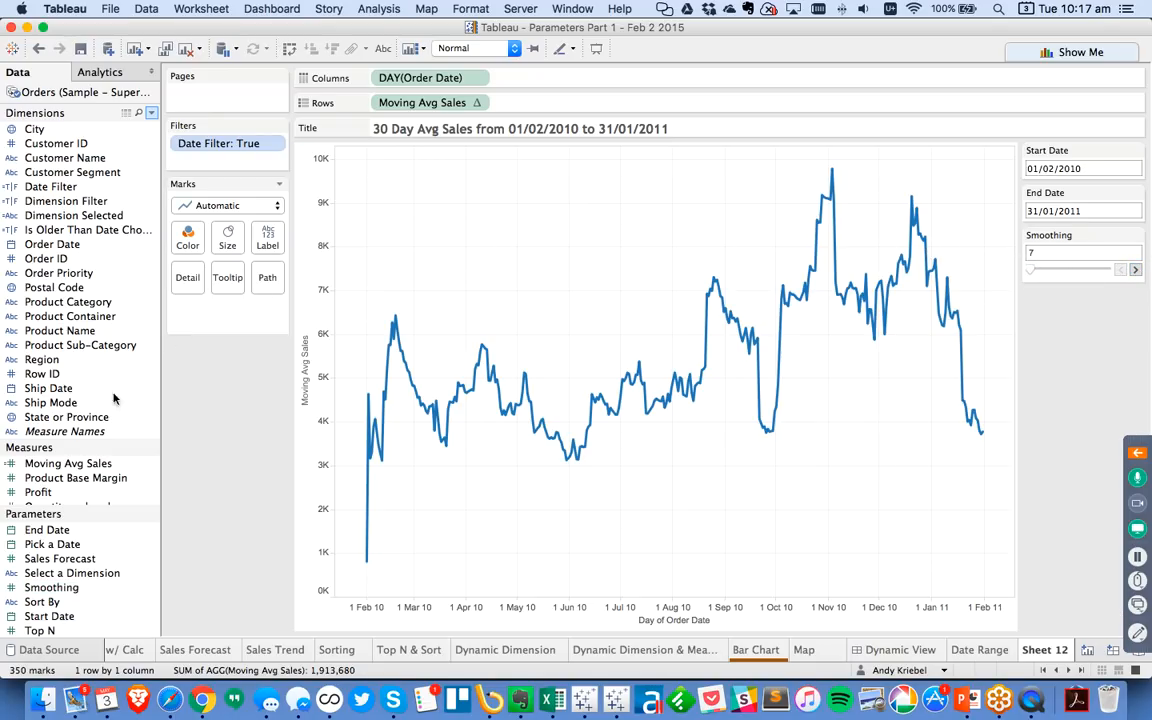
Duplicate the Moving Avg Sales measure and name the copy Moving Avg Sales (Smoothing)
right_click(78, 470)
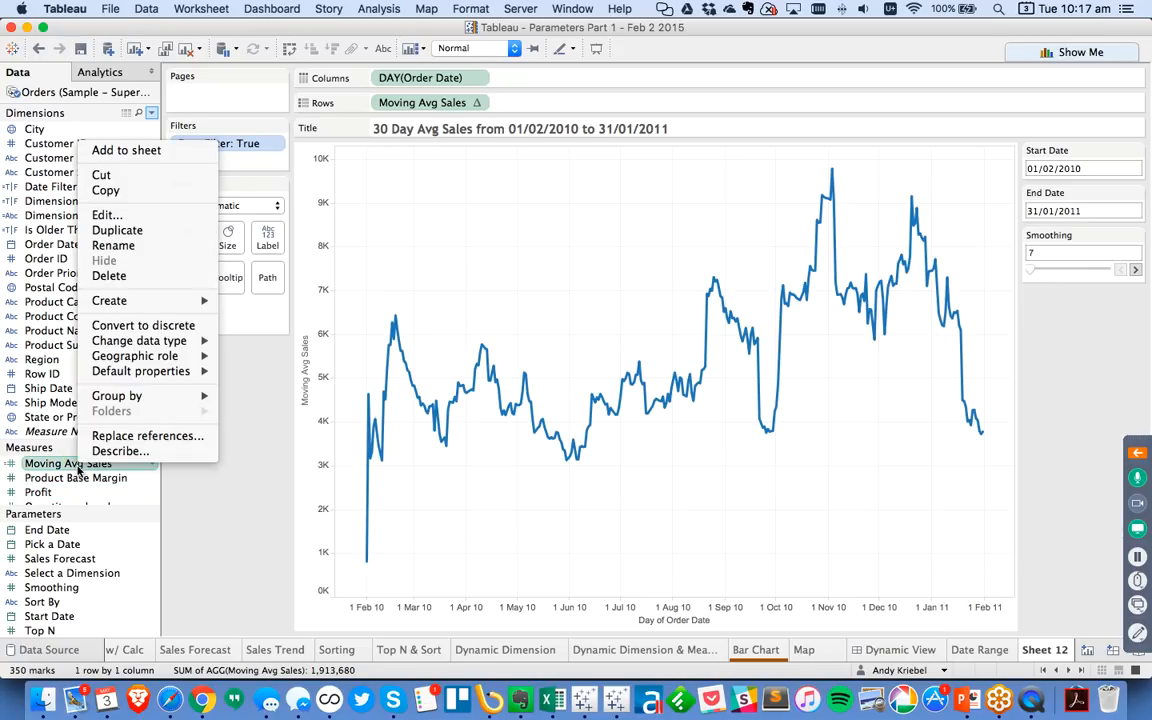
left_click(105, 230)
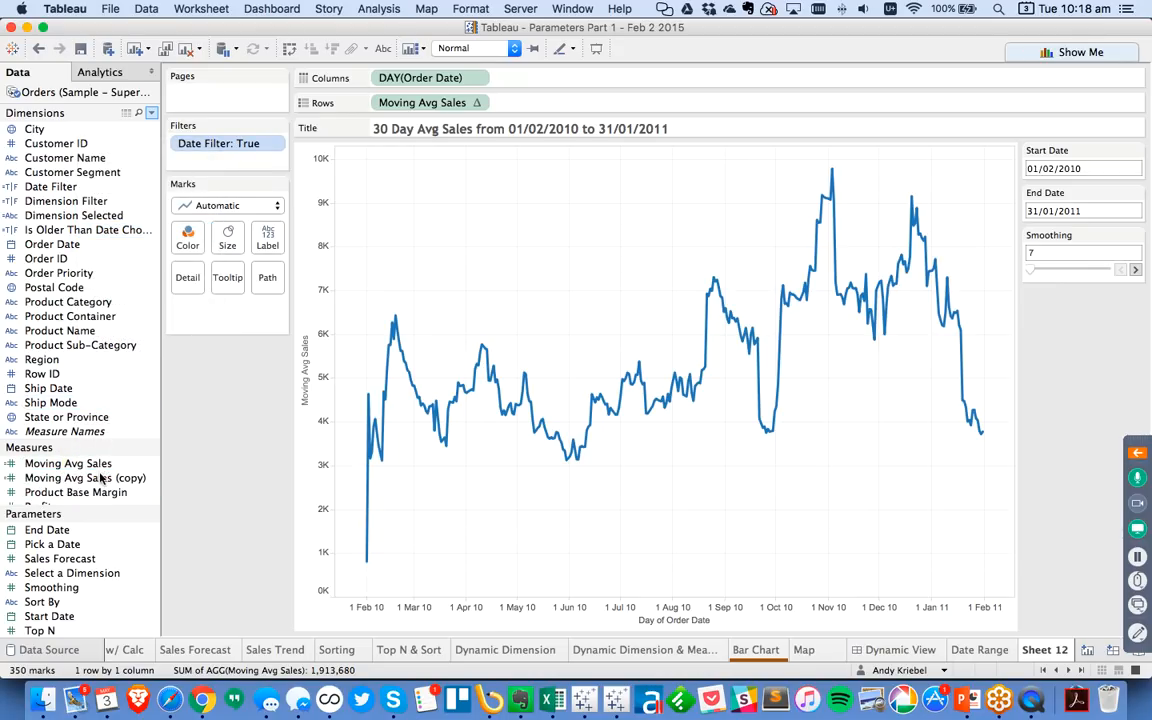
right_click(90, 477)
left_click(121, 224)
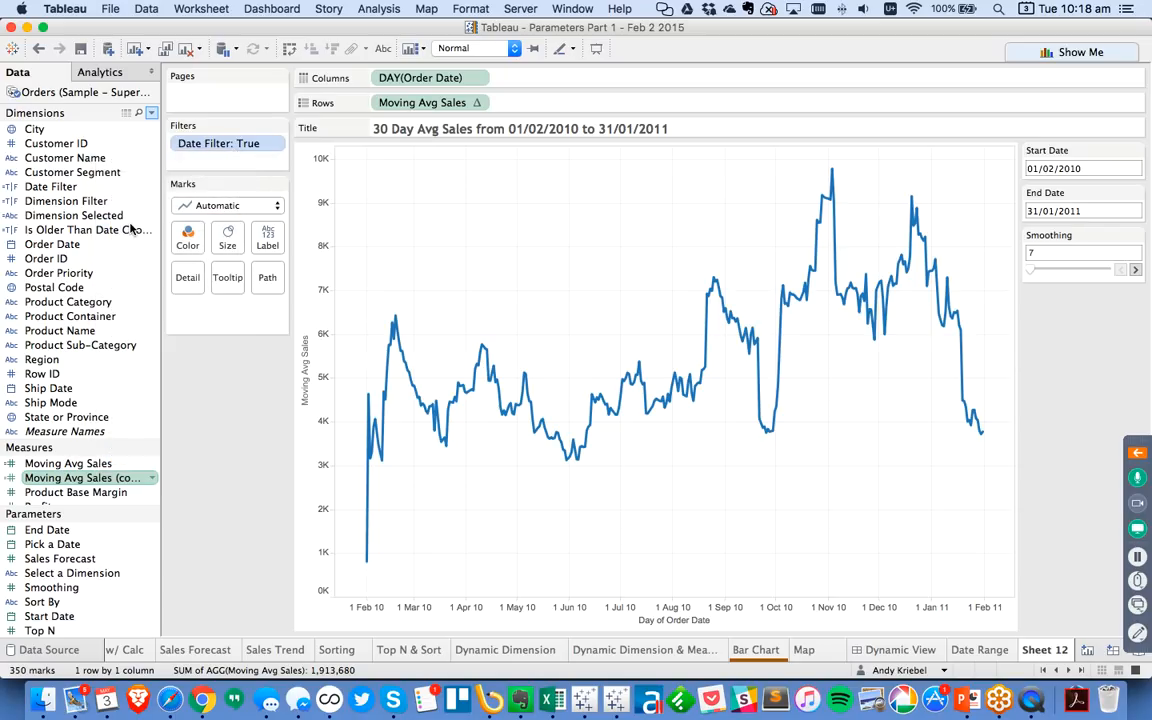
left_click_drag(484, 210, 607, 211)
type("(Smoothing)")
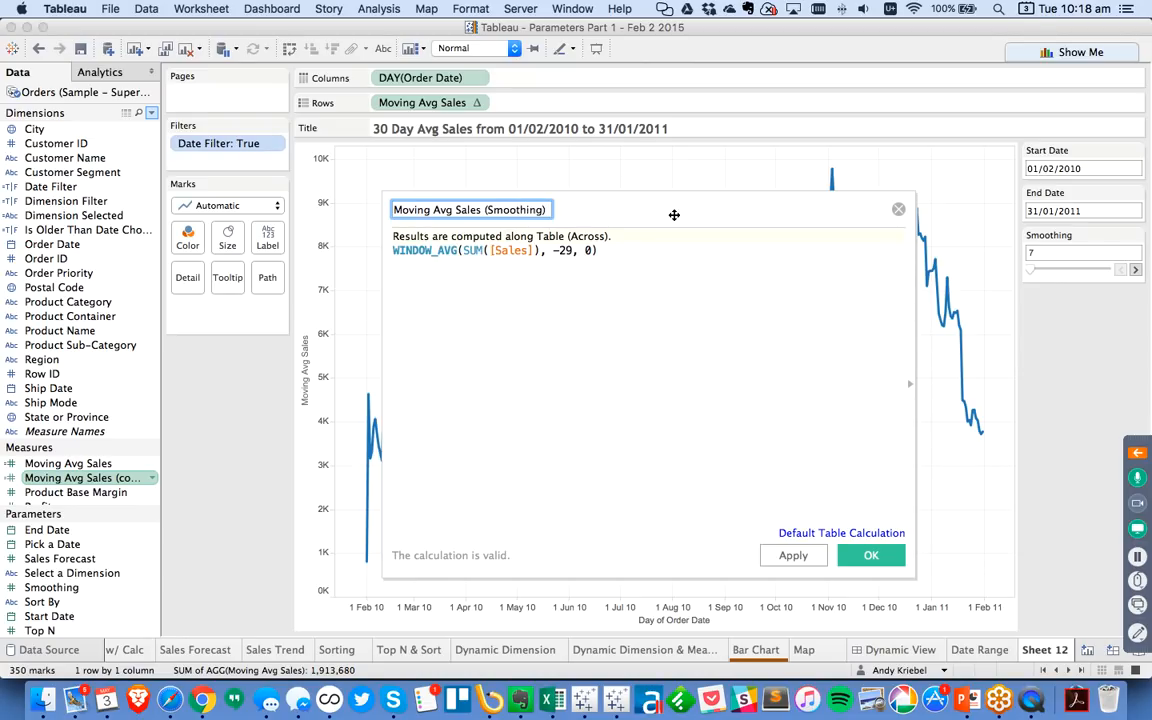
Change the formula of Moving Avg Sales (Smoothing) to WINDOW_AVG(SUM([Sales]), -[Smoothing]+1, 0) and save it
double_click(563, 250)
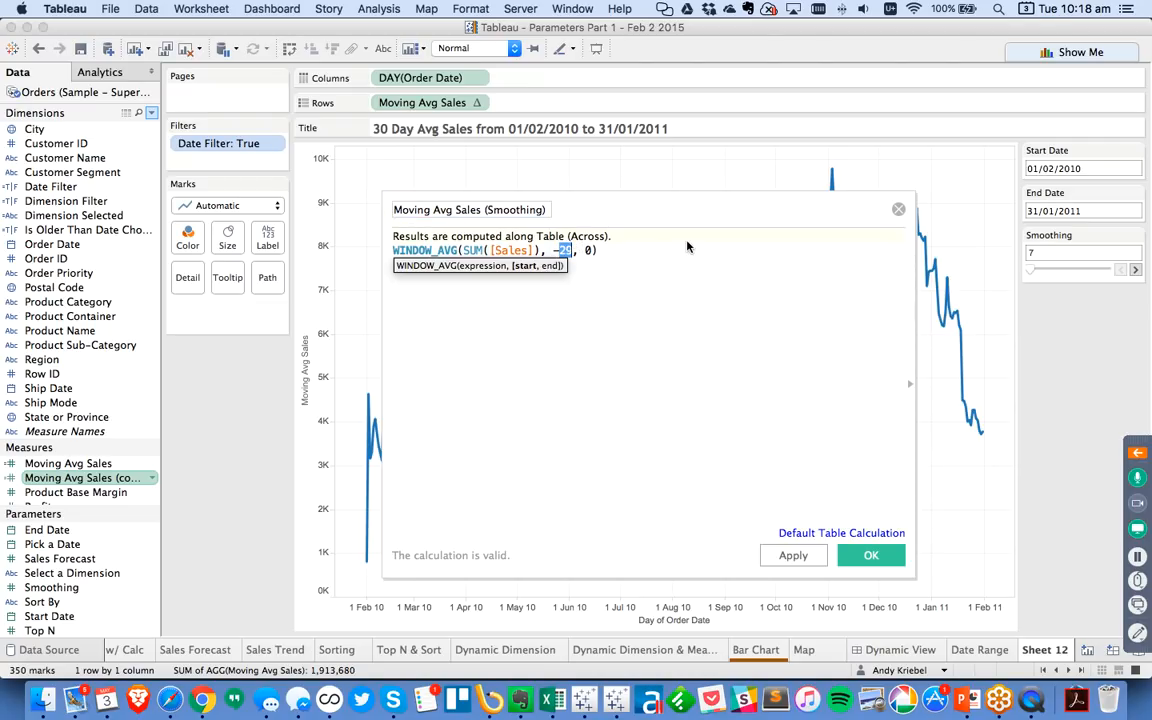
type("Sm")
key("Return")
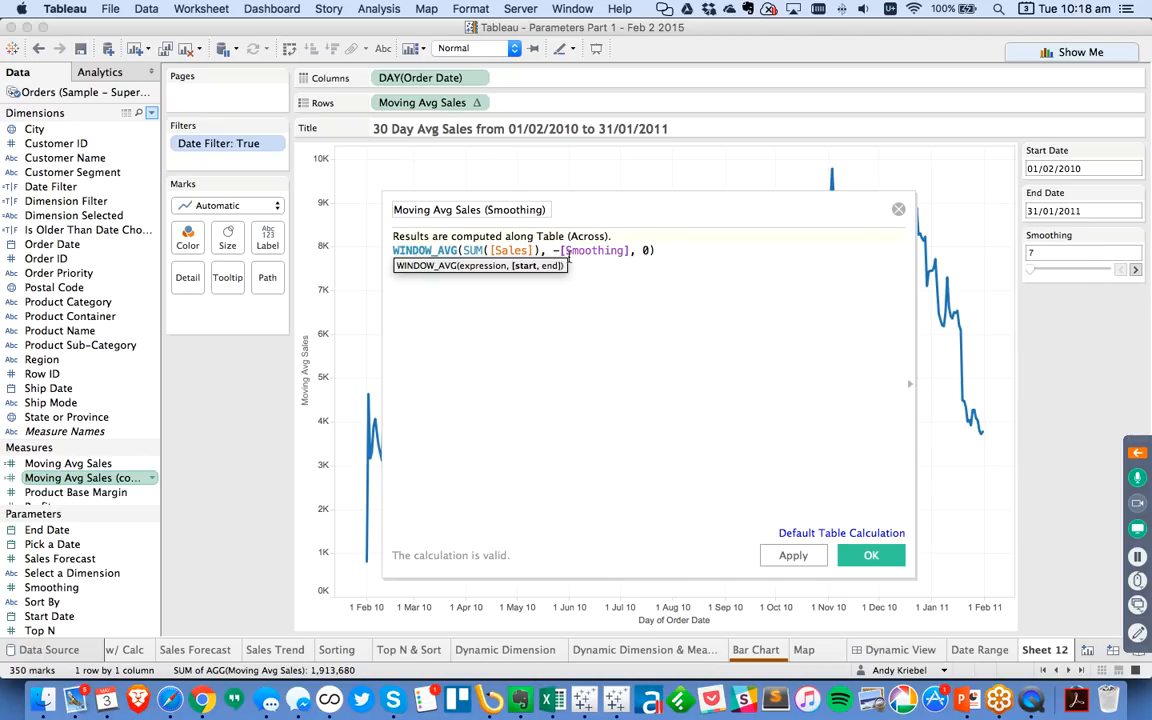
left_click_drag(555, 251, 652, 249)
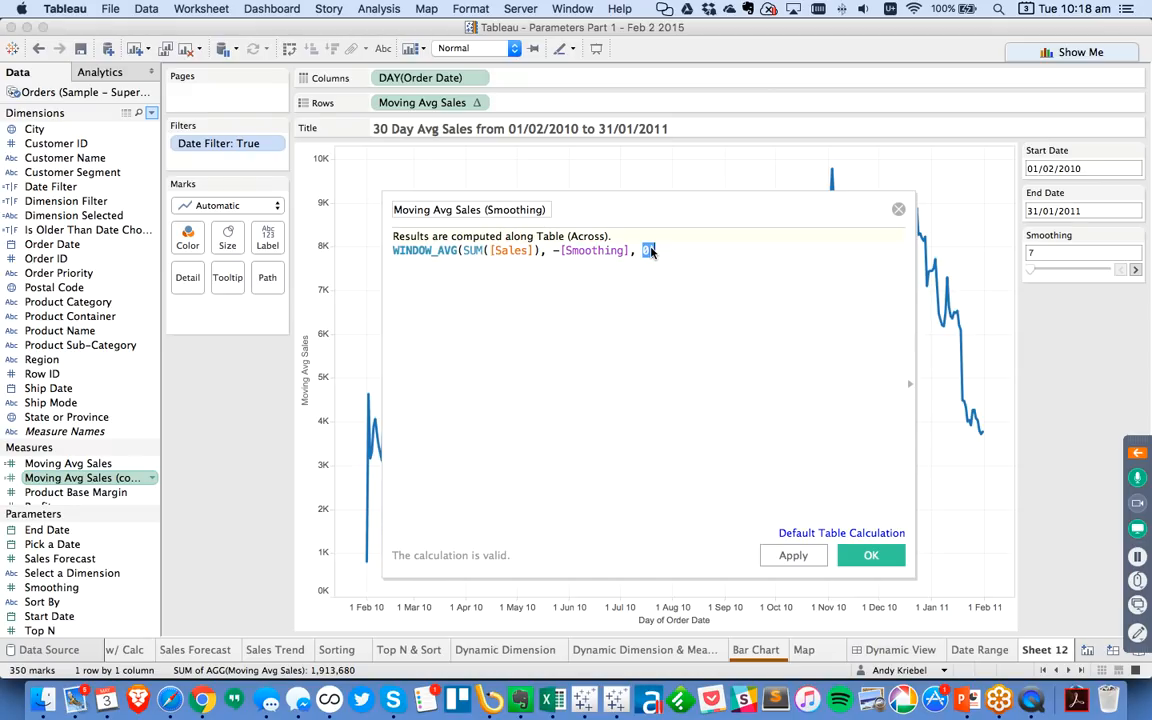
left_click(630, 250)
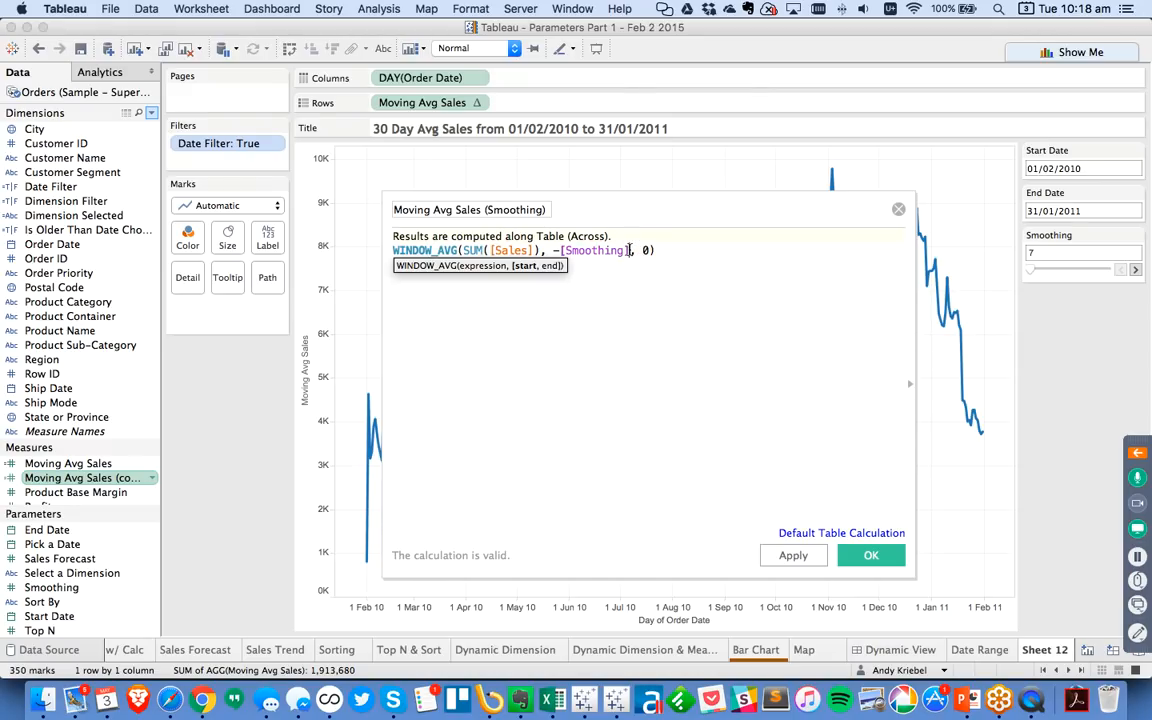
type("+1")
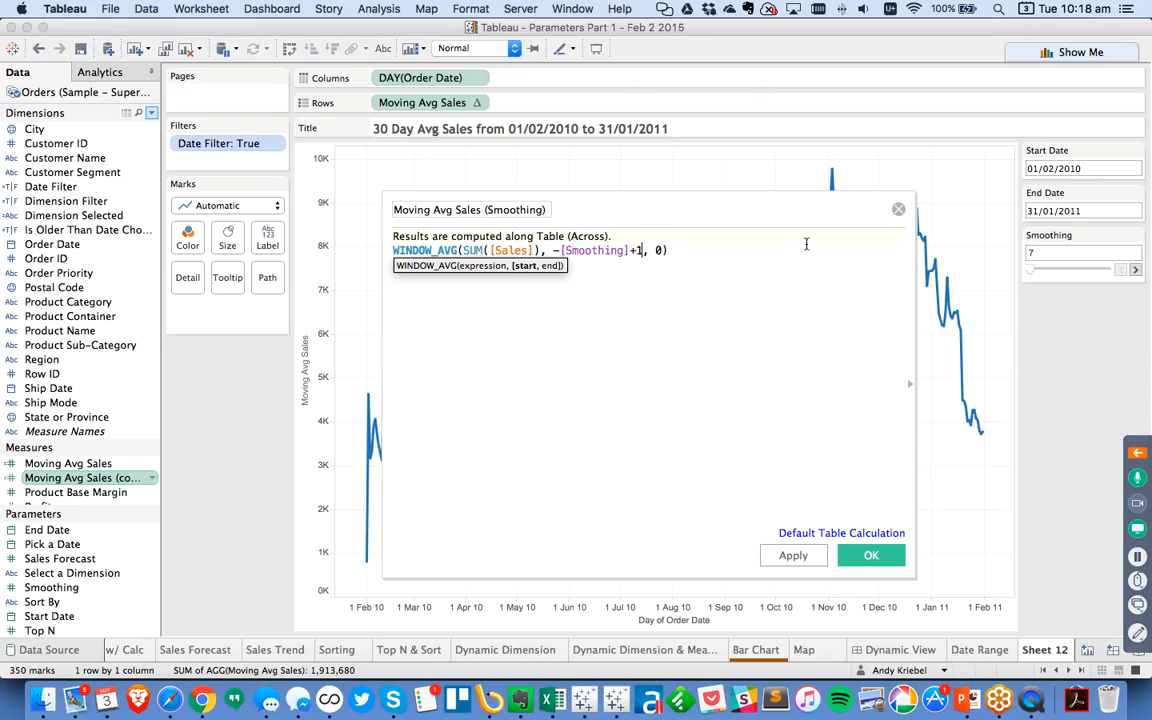
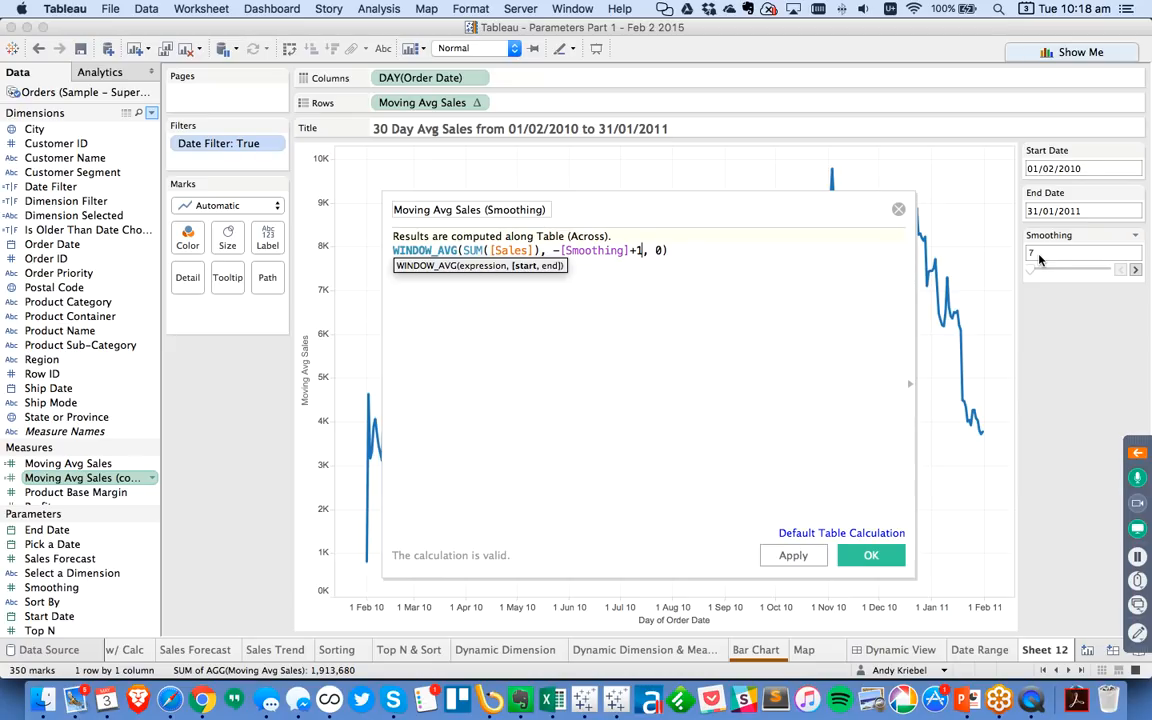
left_click(869, 555)
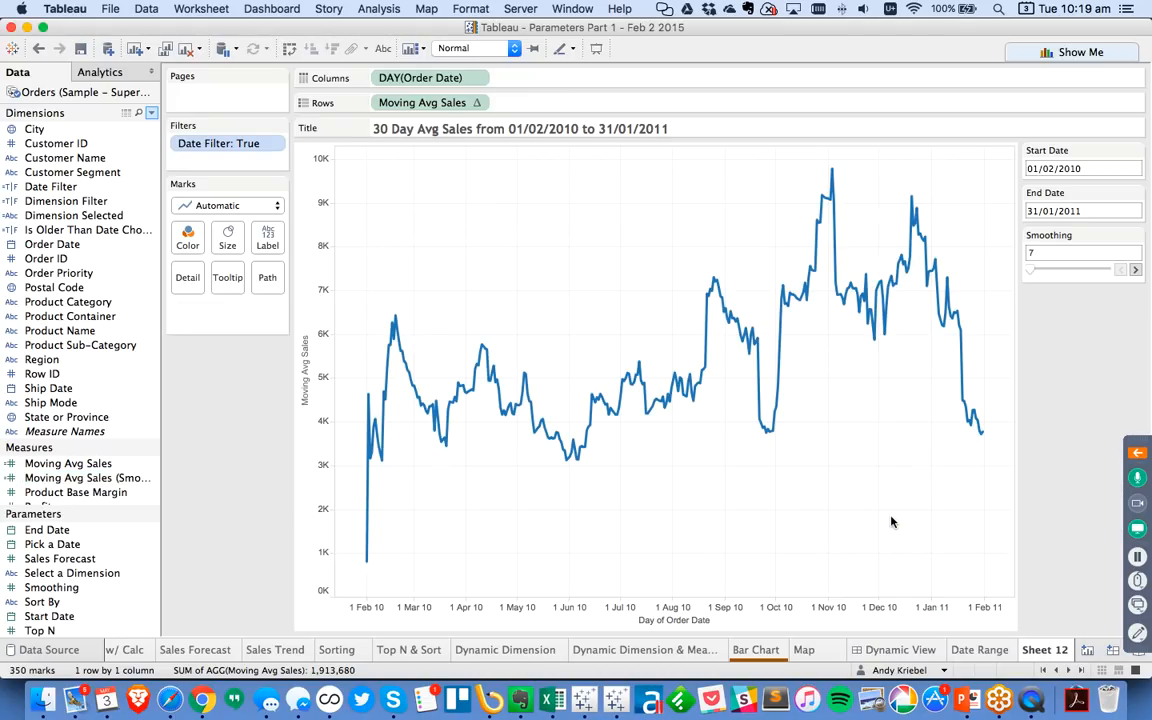
Add Moving Avg Sales (Smoothing) to the same vertical axis as Moving Avg Sales, and review the Moving Avg Sales formula
left_click_drag(80, 478, 319, 437)
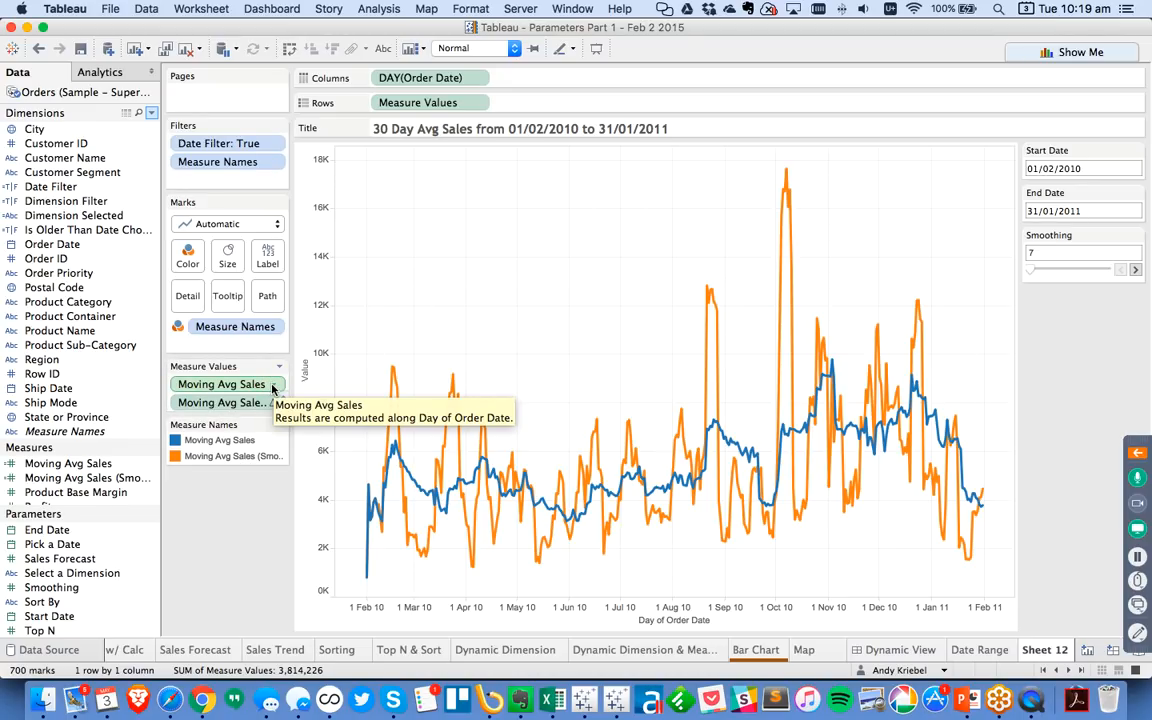
right_click(84, 465)
left_click(112, 214)
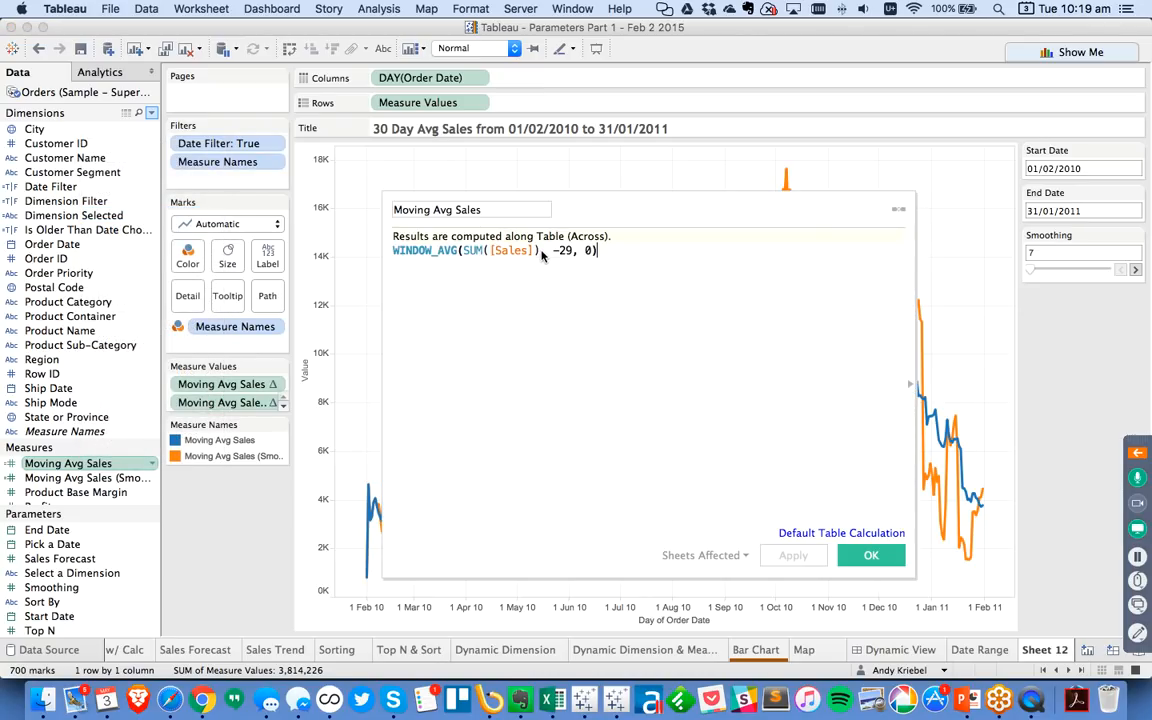
left_click(866, 555)
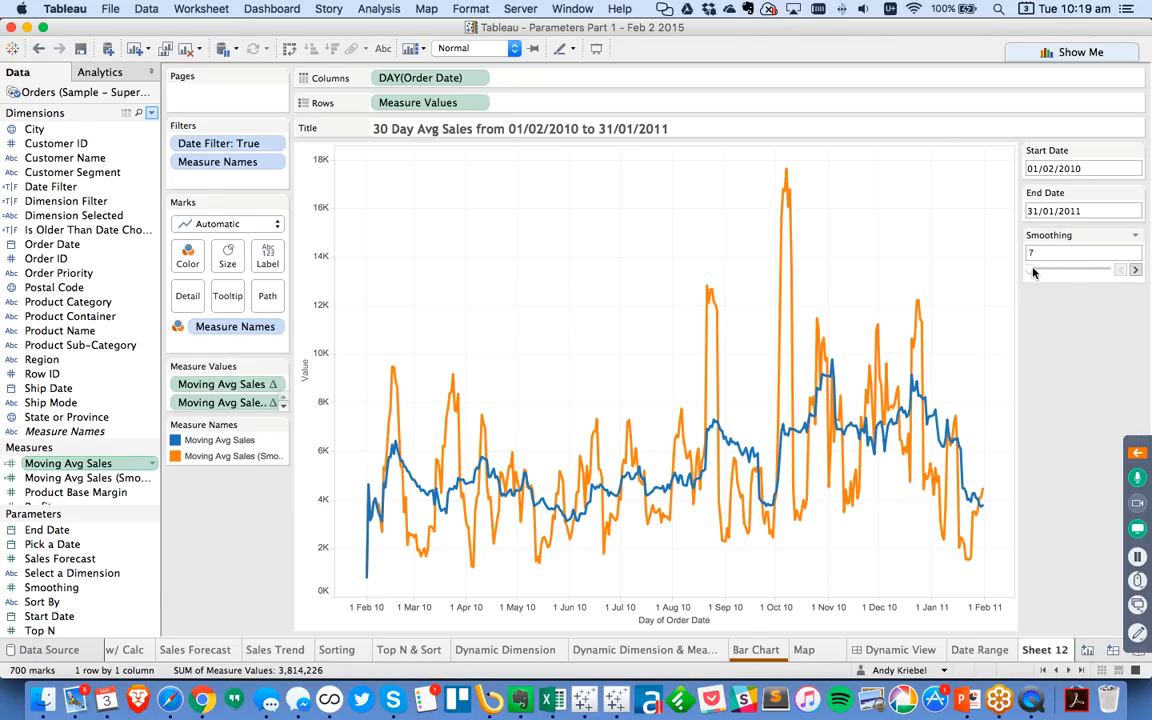
Try Smoothing at 60 and 42, bring the Moving Avg Sales (Smoothing) line to the front, and set Smoothing to 21
left_click_drag(1032, 273, 1080, 272)
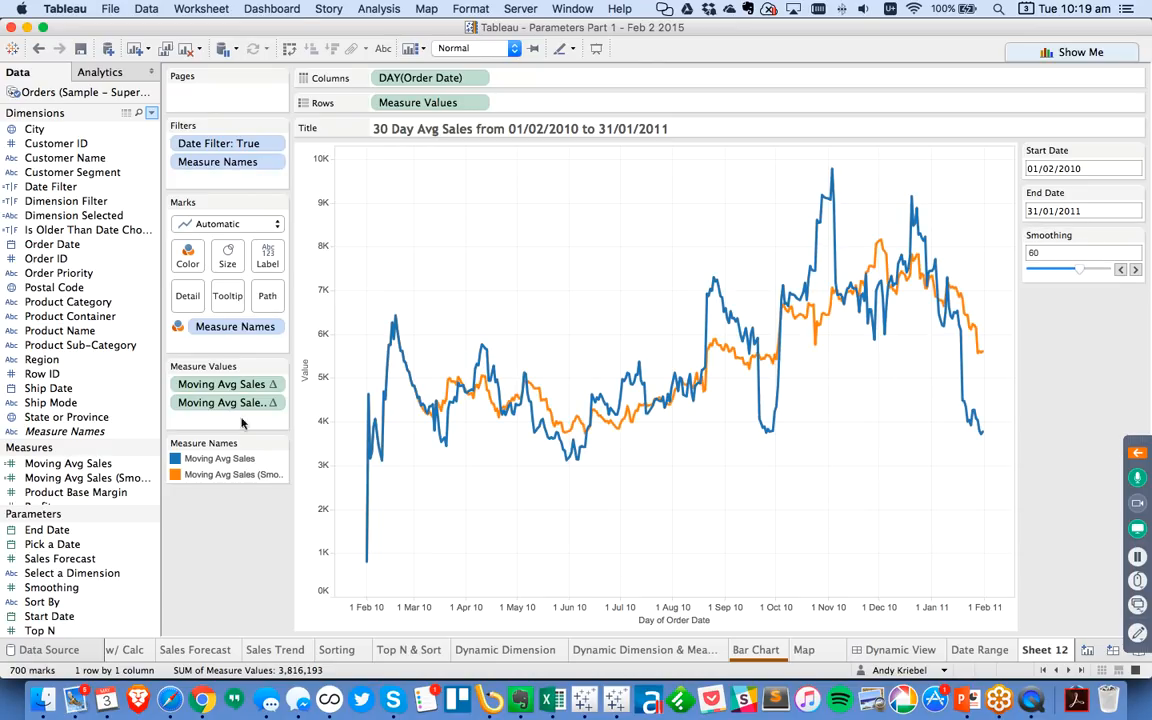
left_click(220, 474)
left_click_drag(216, 456, 218, 458)
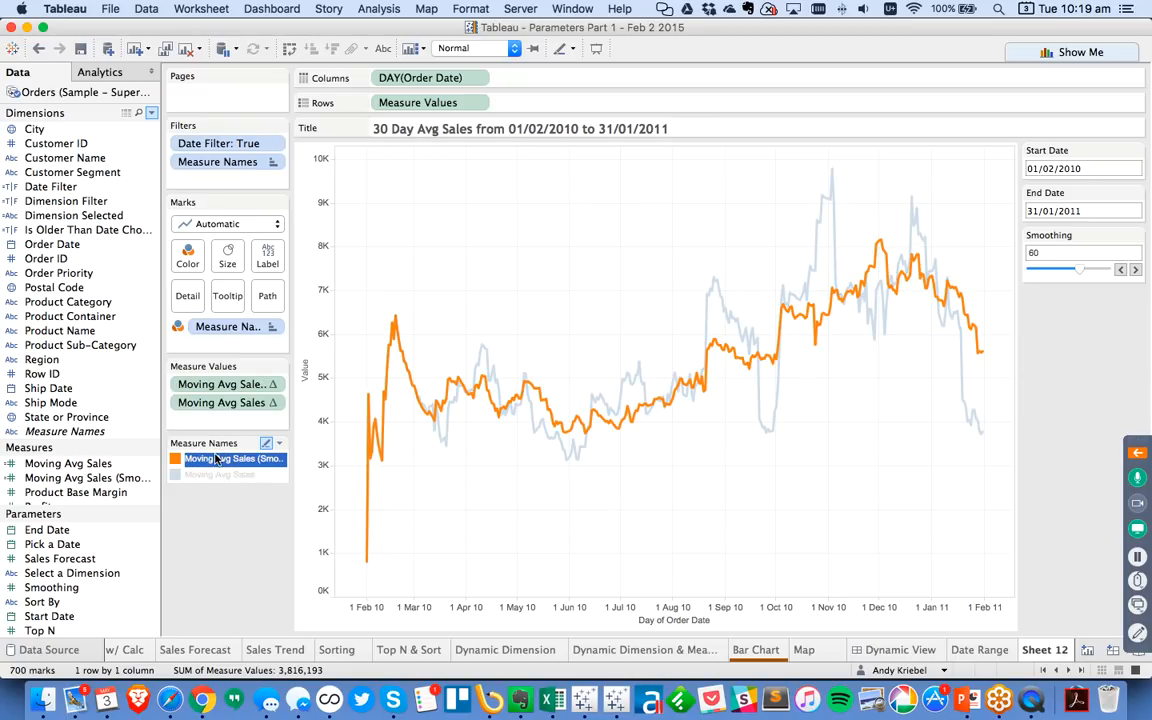
left_click(208, 460)
left_click_drag(1080, 269, 1062, 270)
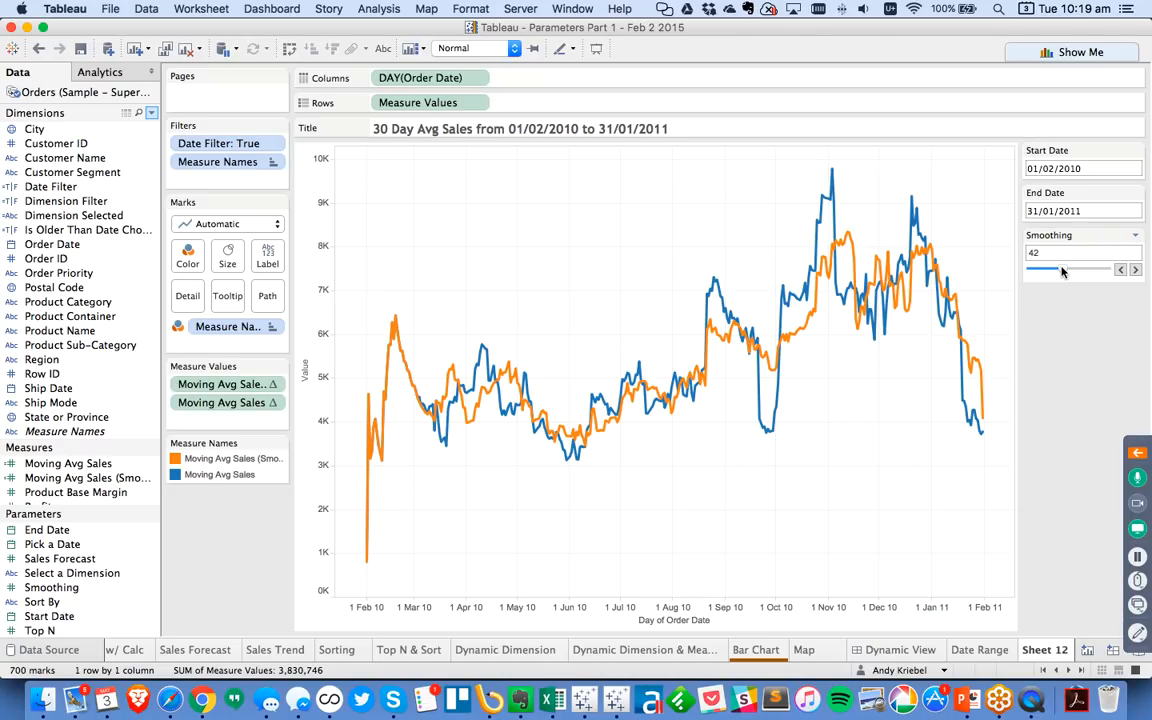
left_click_drag(1062, 270, 1042, 270)
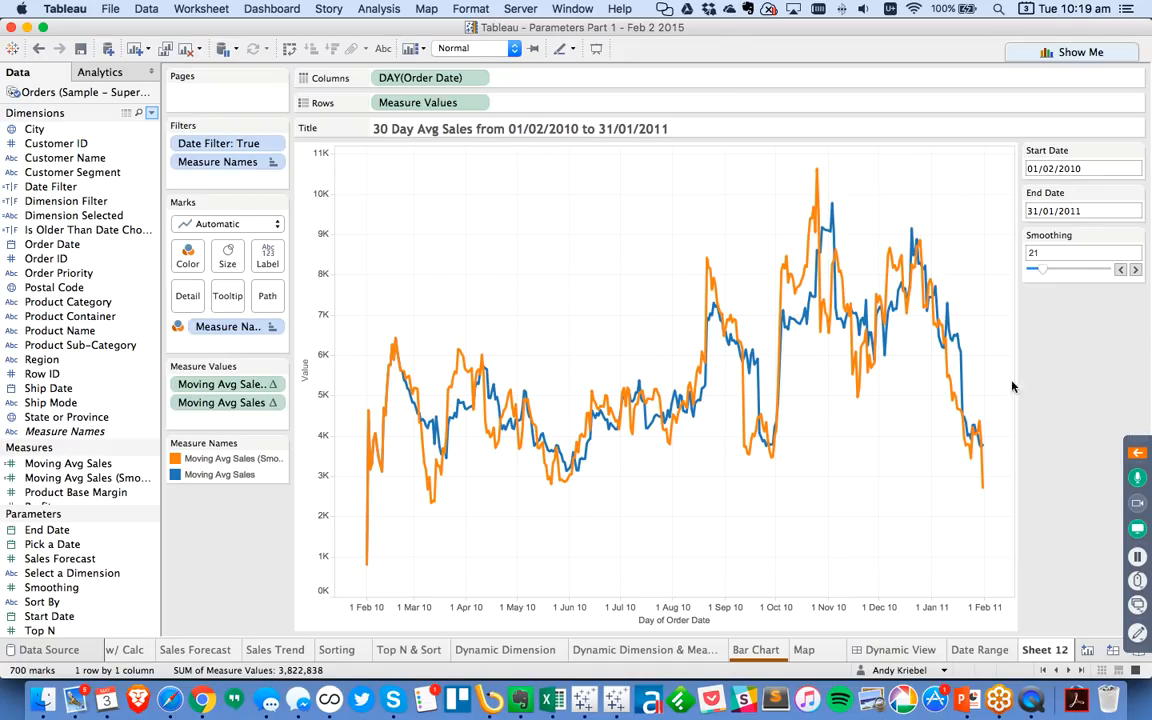
Rename the Sheet 12 worksheet as Moving N Days
double_click(1045, 652)
type("Mov")
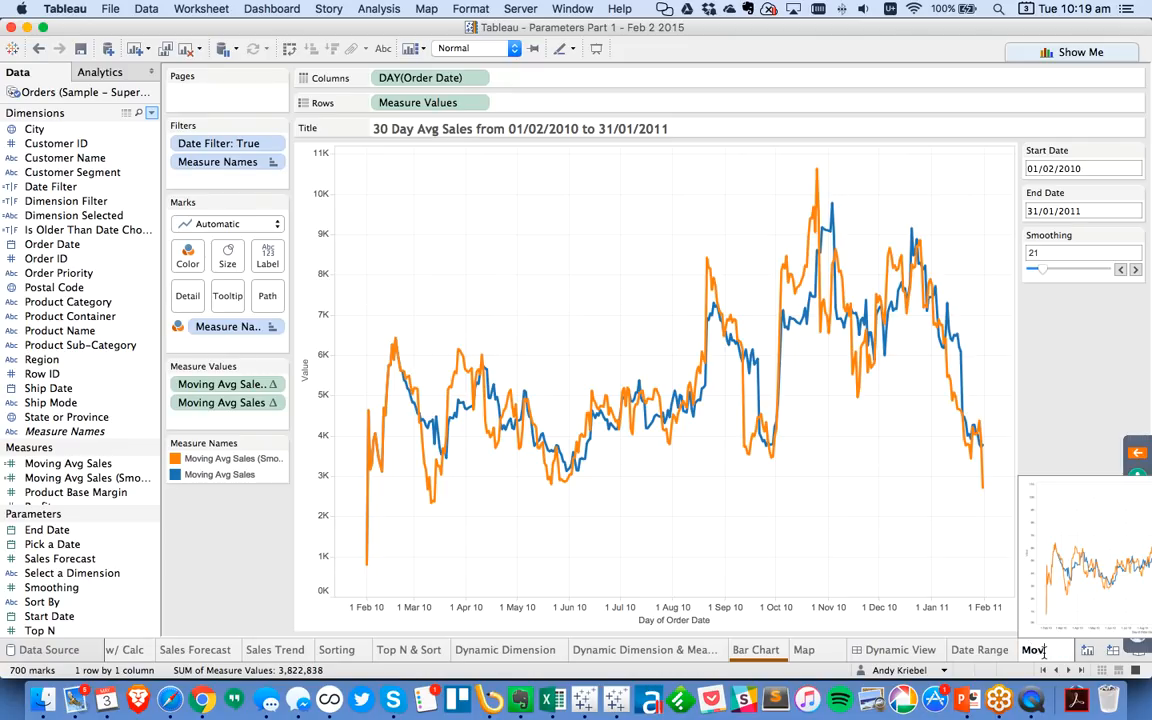
type("ing N Days")
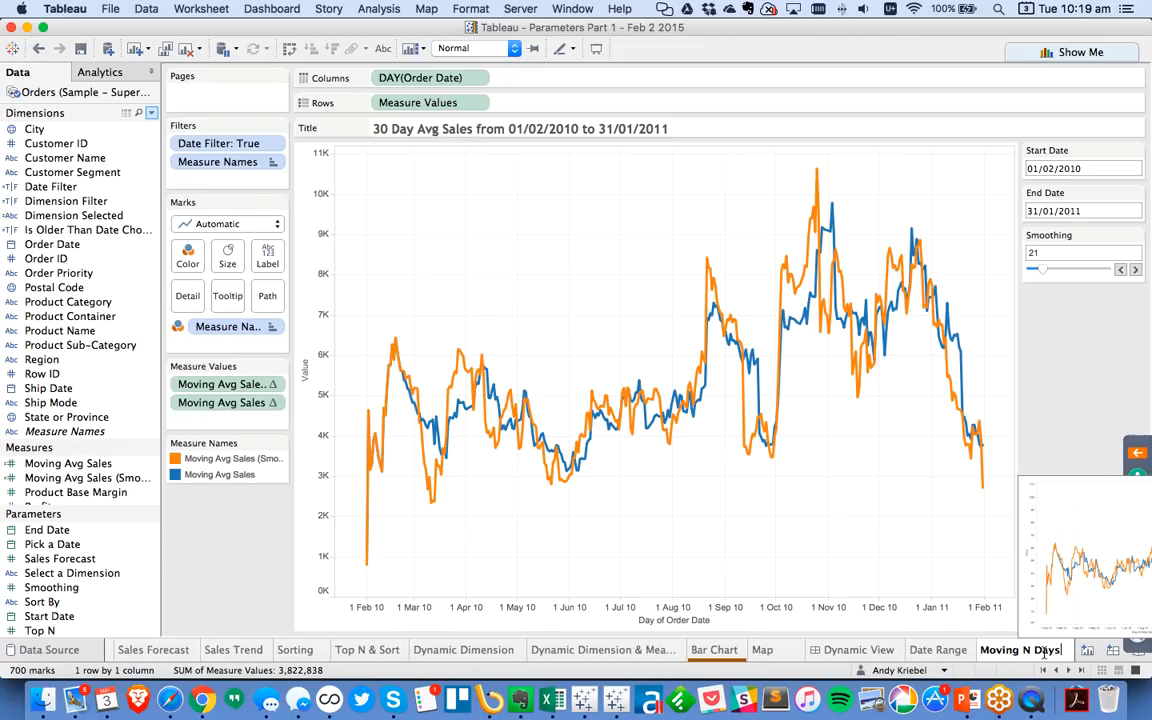
key("Return")
Check the Exercise 11: Dynamic Scatter Plot slide in PowerPoint, then return to Tableau and add a new worksheet
key("super+Tab")
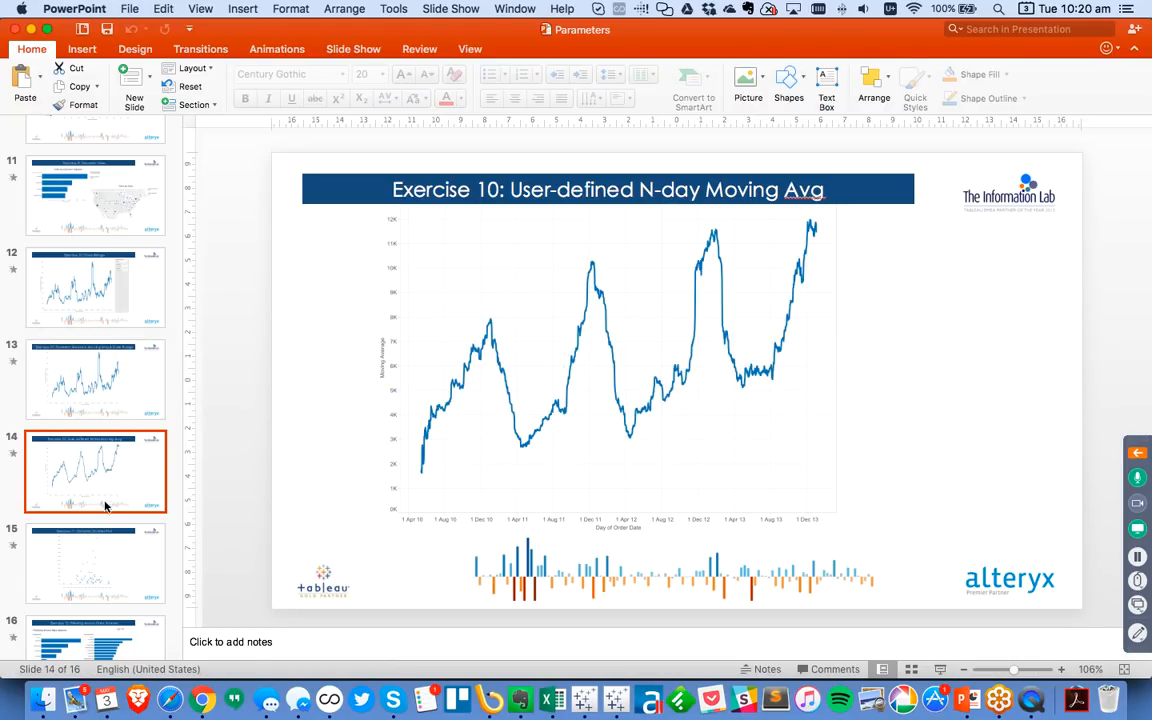
left_click(80, 562)
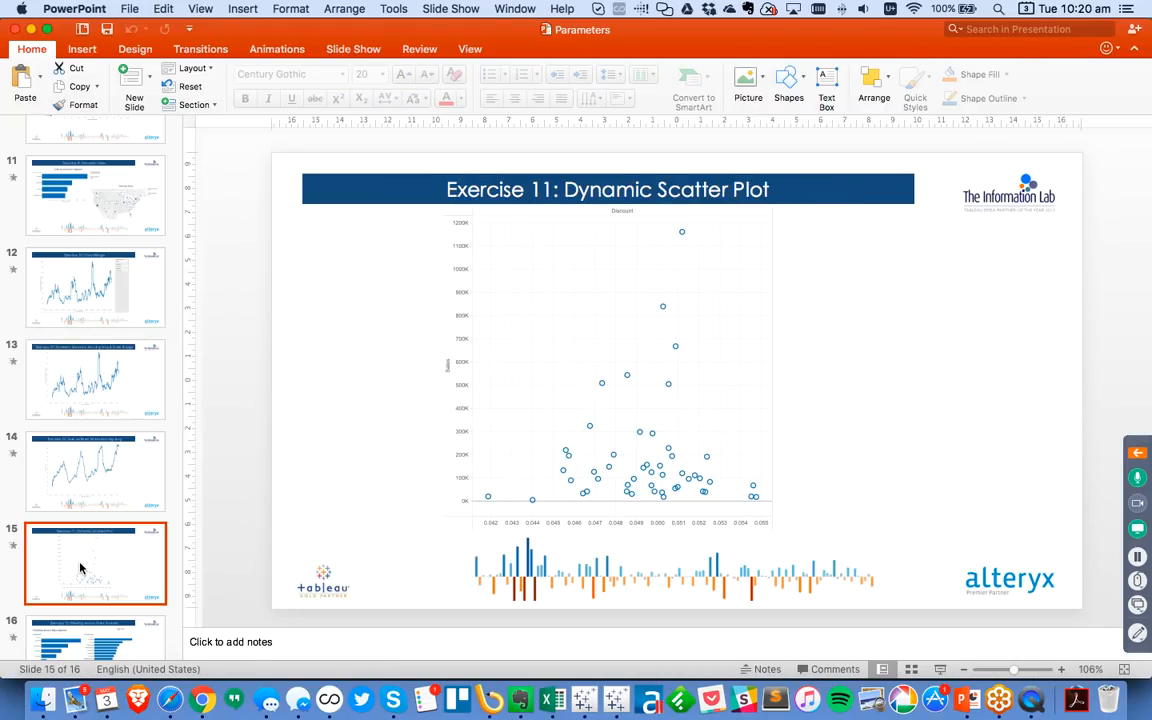
scroll(125, 497, "down", 2)
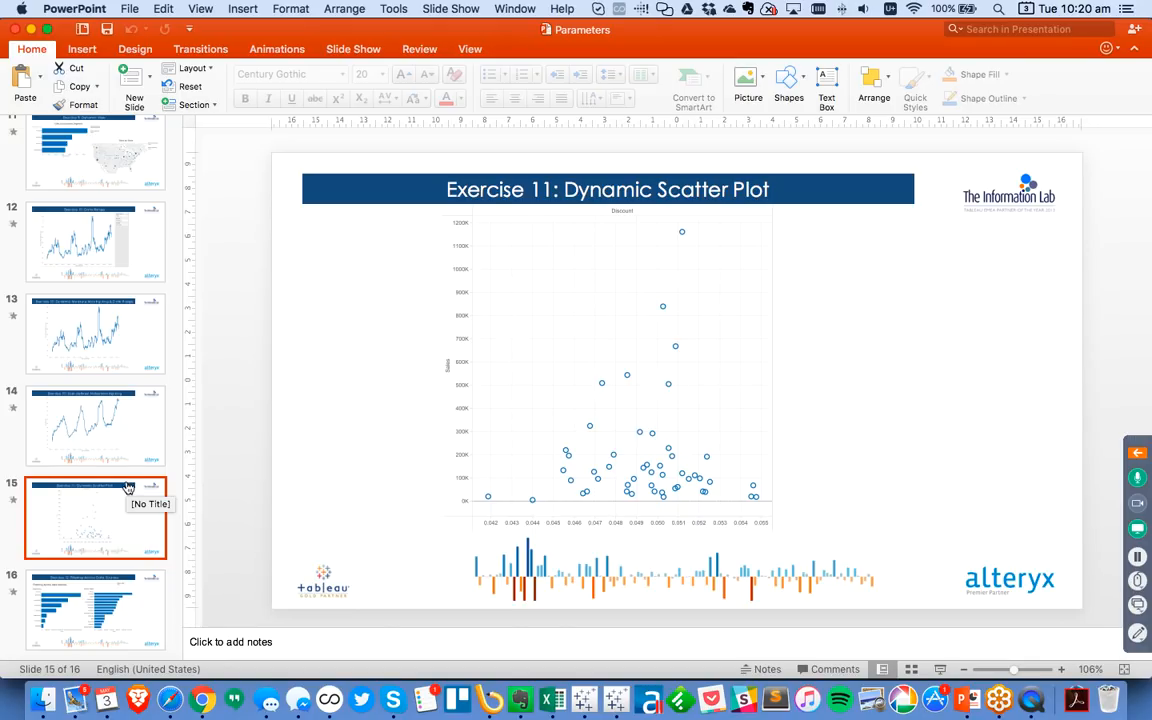
key("super+Tab")
left_click(1087, 651)
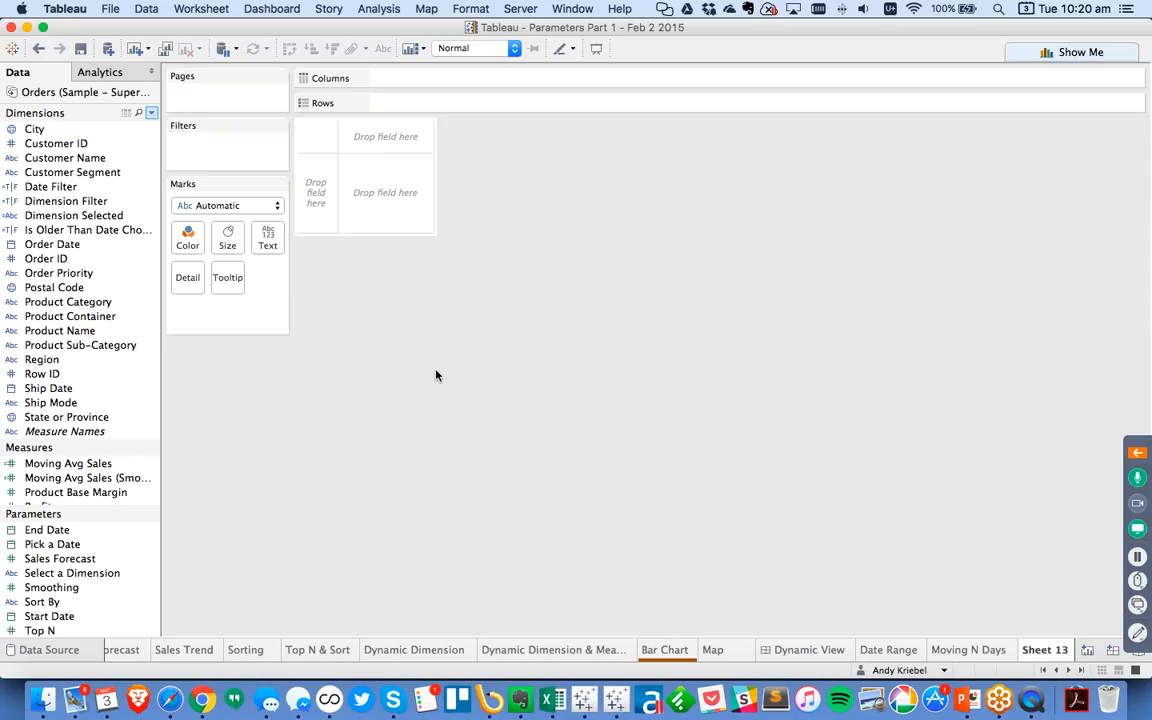
Start a new parameter named Choose X-Axis with the String data type and a list of allowable values
left_click(151, 113)
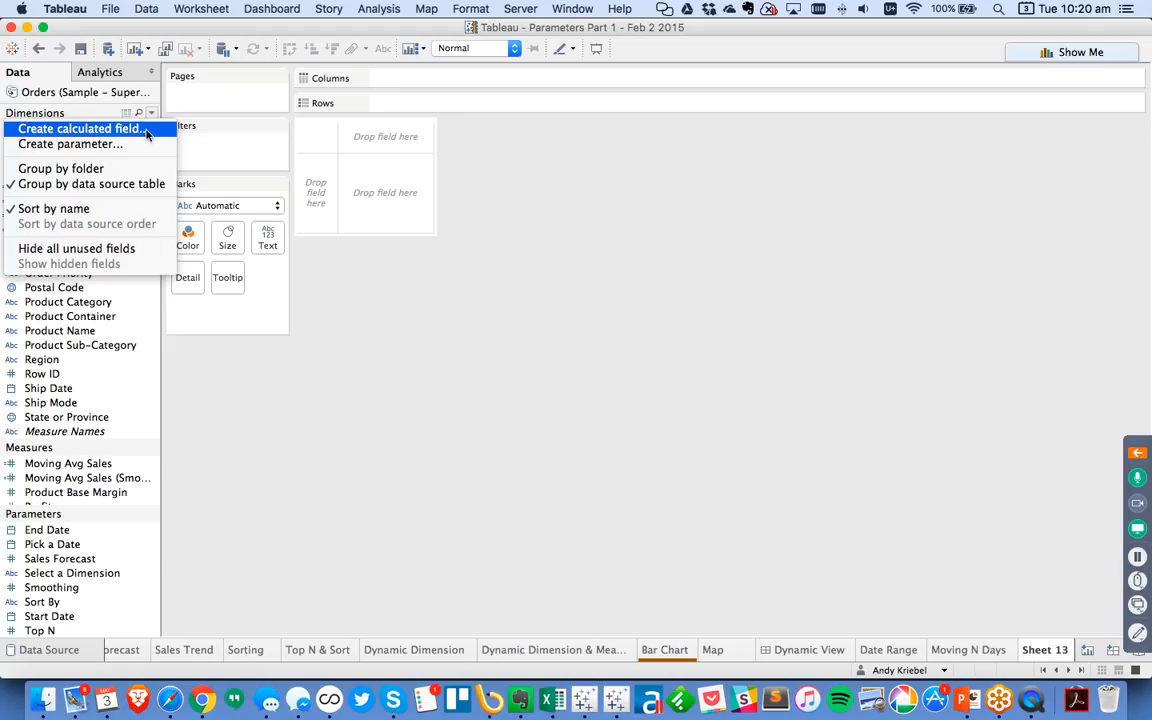
left_click(122, 145)
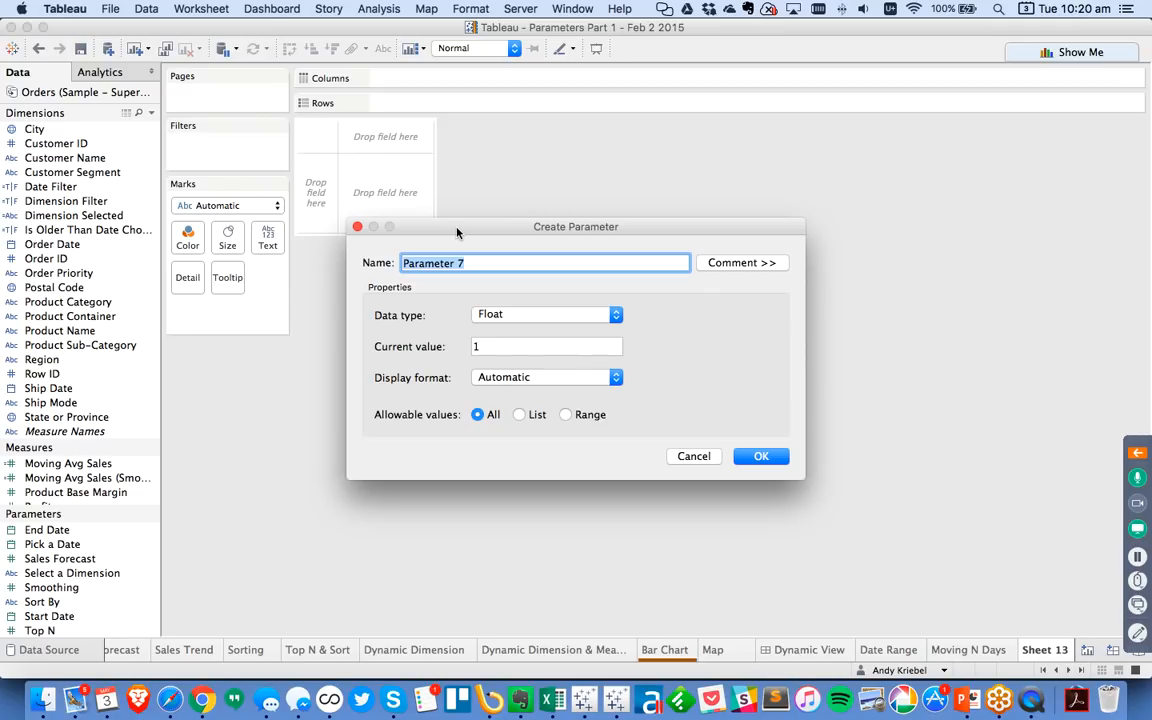
type("Choose X-Axos")
key("BackSpace")
key("BackSpace")
type("is")
left_click(517, 317)
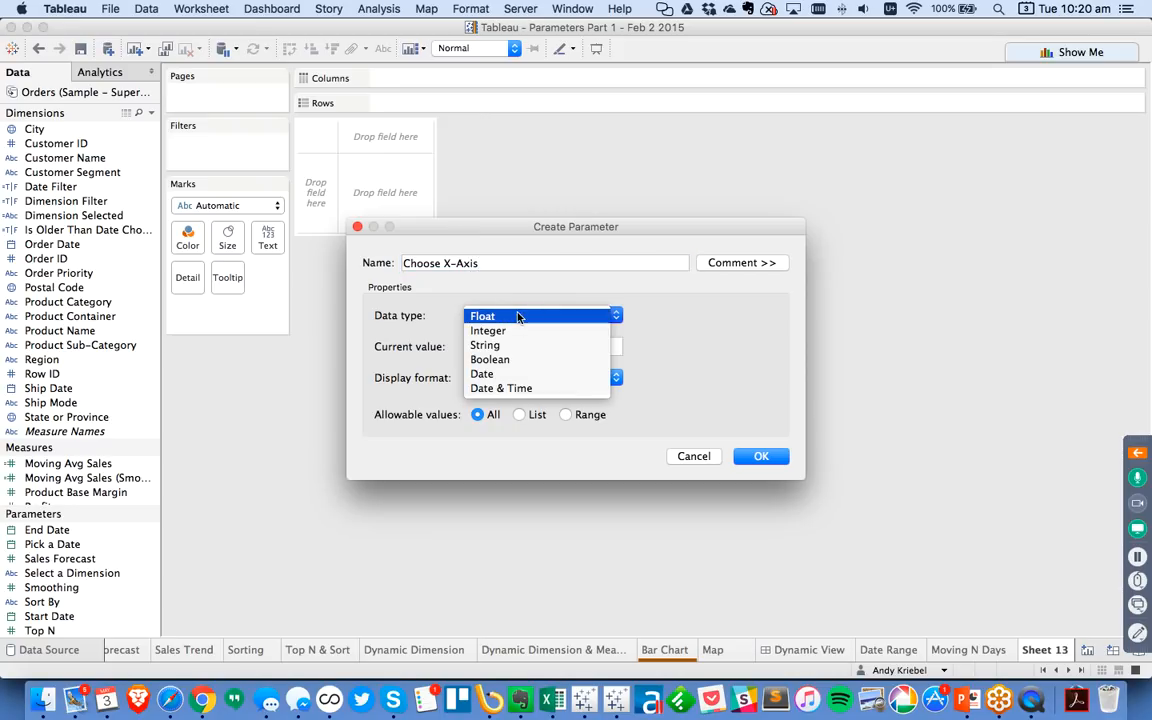
left_click(512, 347)
left_click(519, 414)
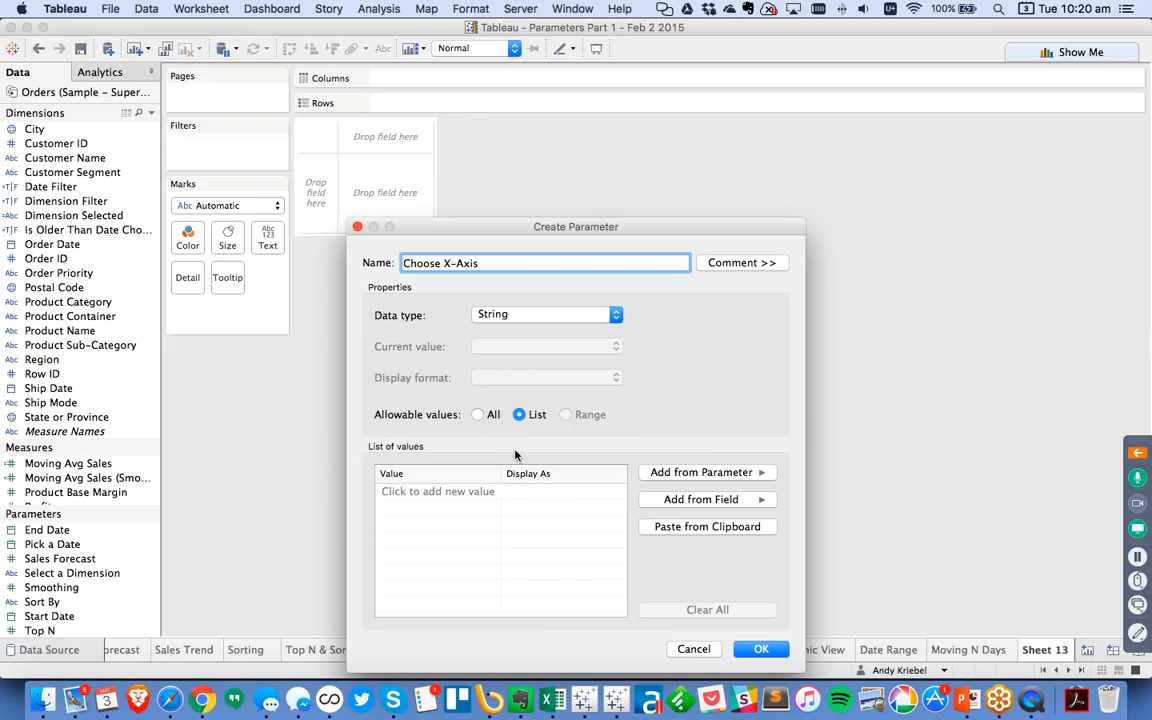
Fill the parameter's value list with Sales, Profit, Discount and Order Quantity, and save the parameter
left_click(452, 492)
type("Sales")
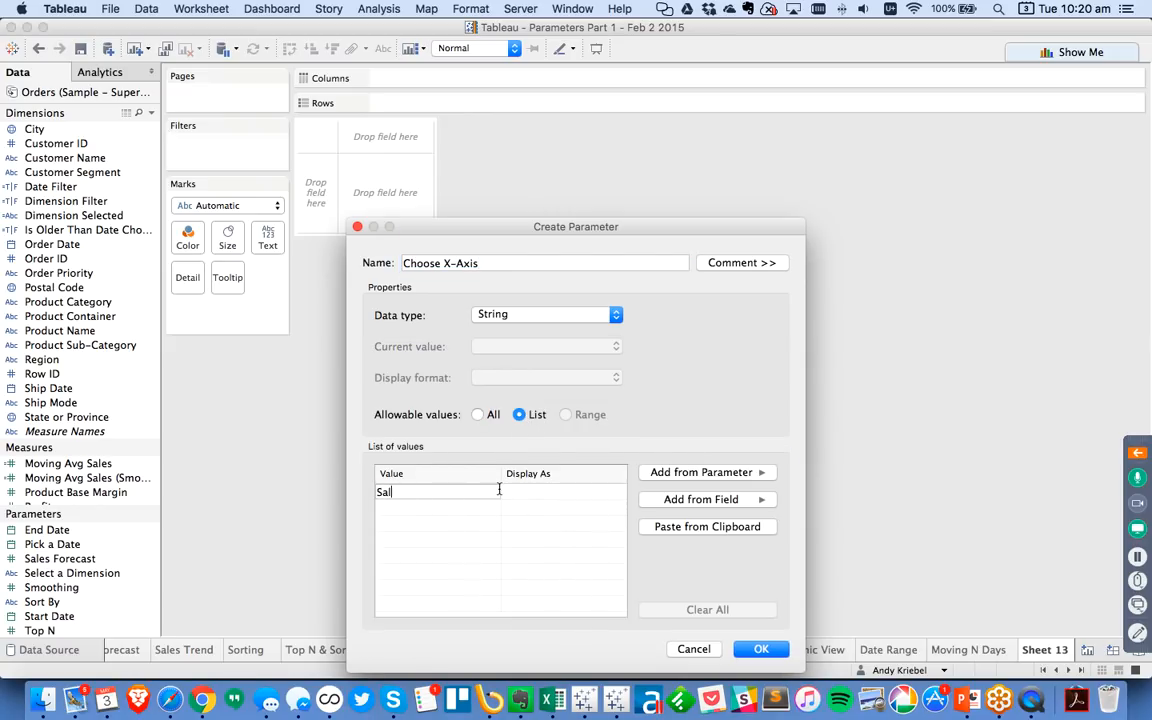
key("Return")
type("Profit")
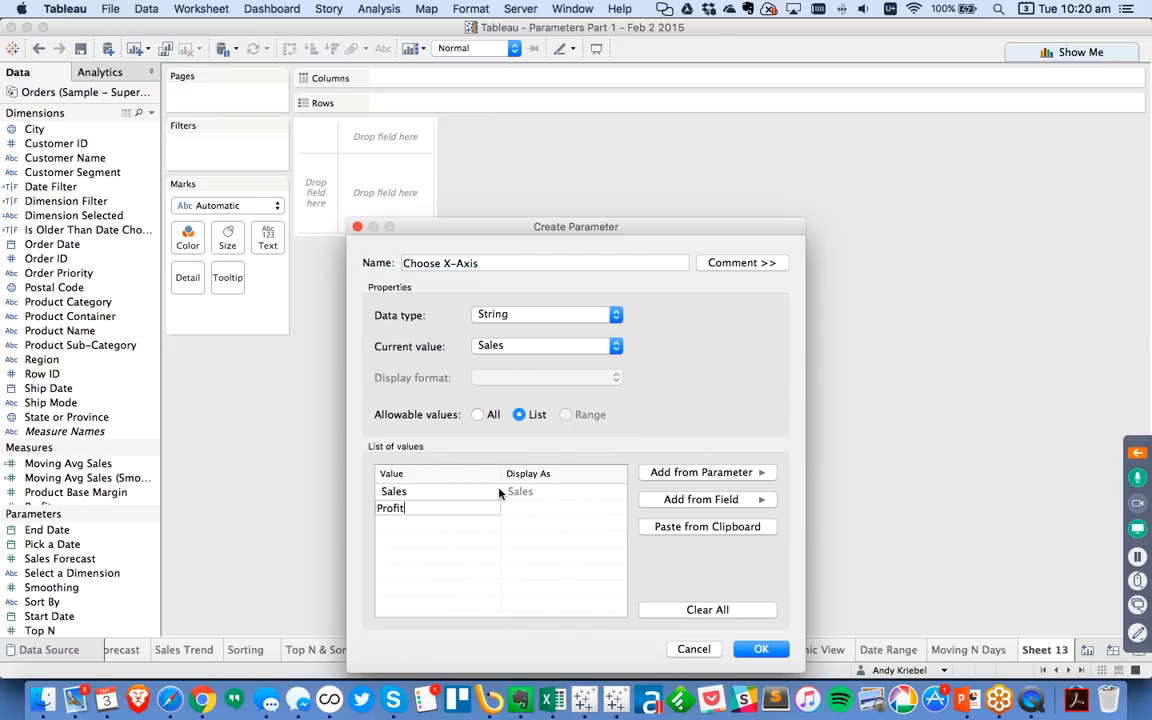
key("Return")
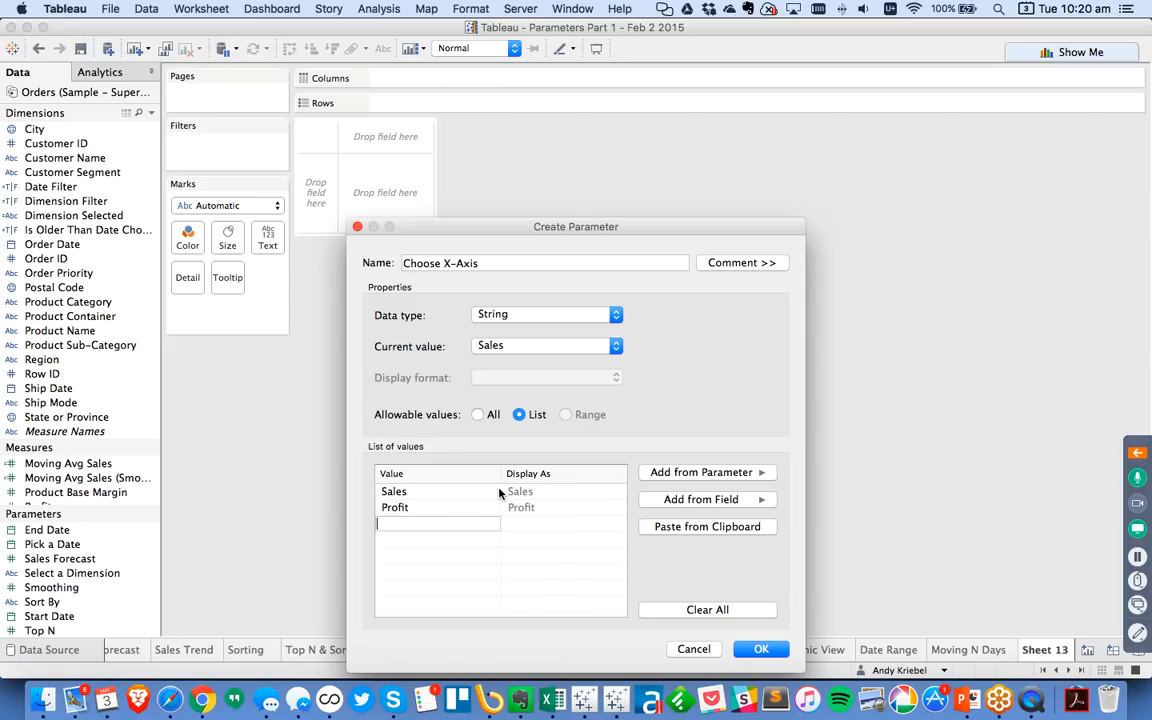
type("Q")
key("BackSpace")
type("Discount")
key("Return")
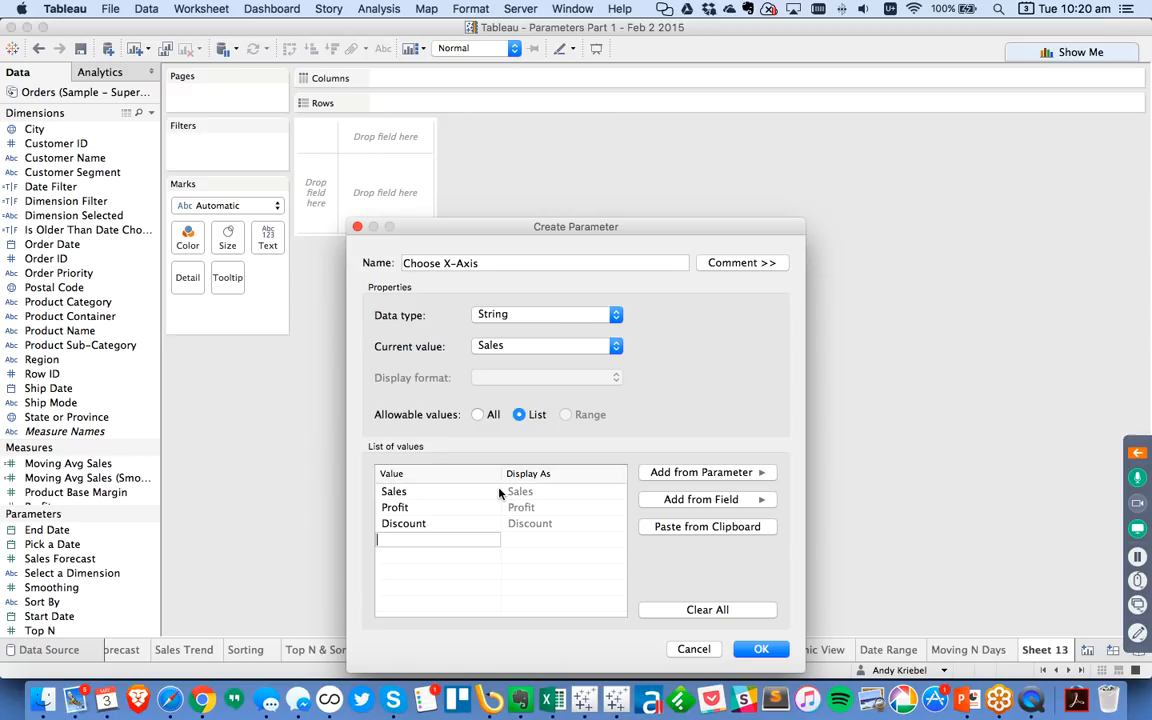
type("Order Quantitu")
key("BackSpace")
type("y")
left_click(765, 649)
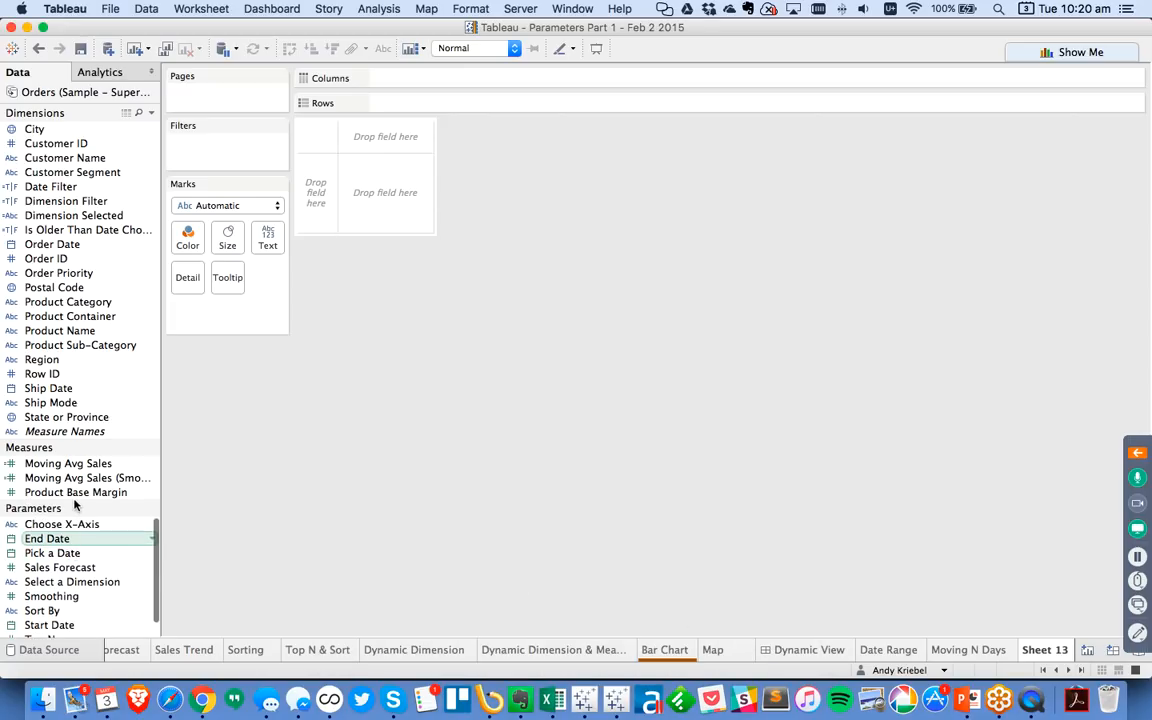
Enlarge the Measures area of the data pane and look through the available measures
left_click_drag(73, 509, 72, 578)
scroll(95, 491, "down", 5)
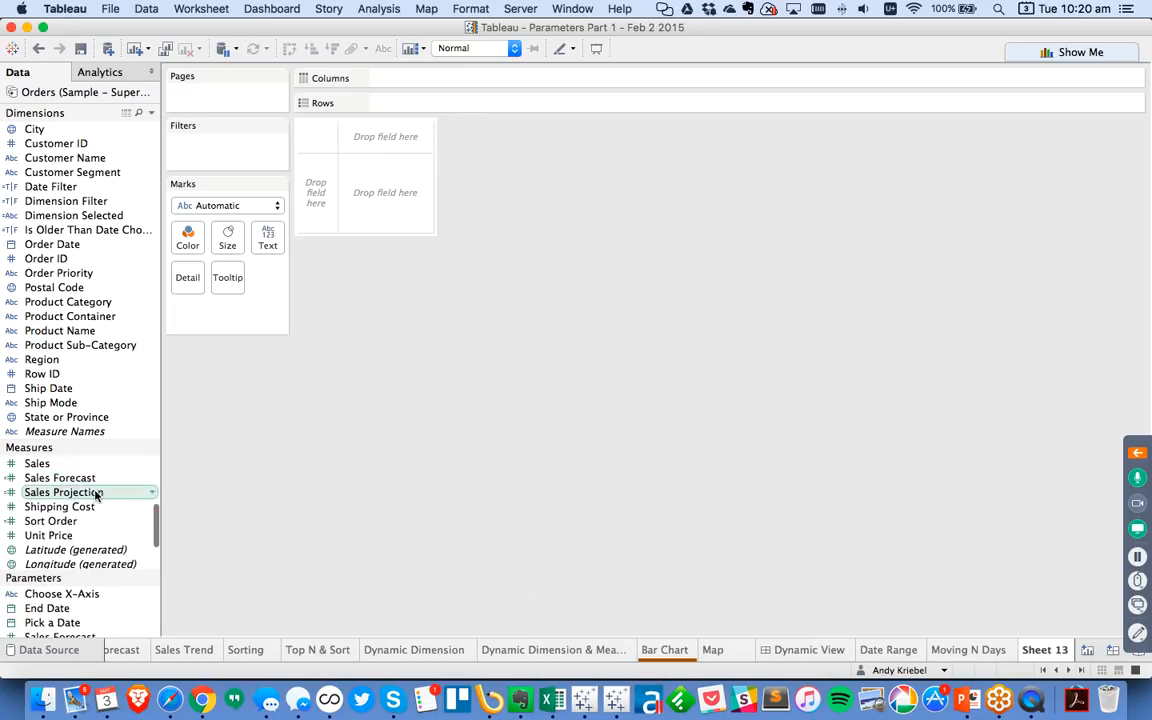
scroll(95, 491, "up", 2)
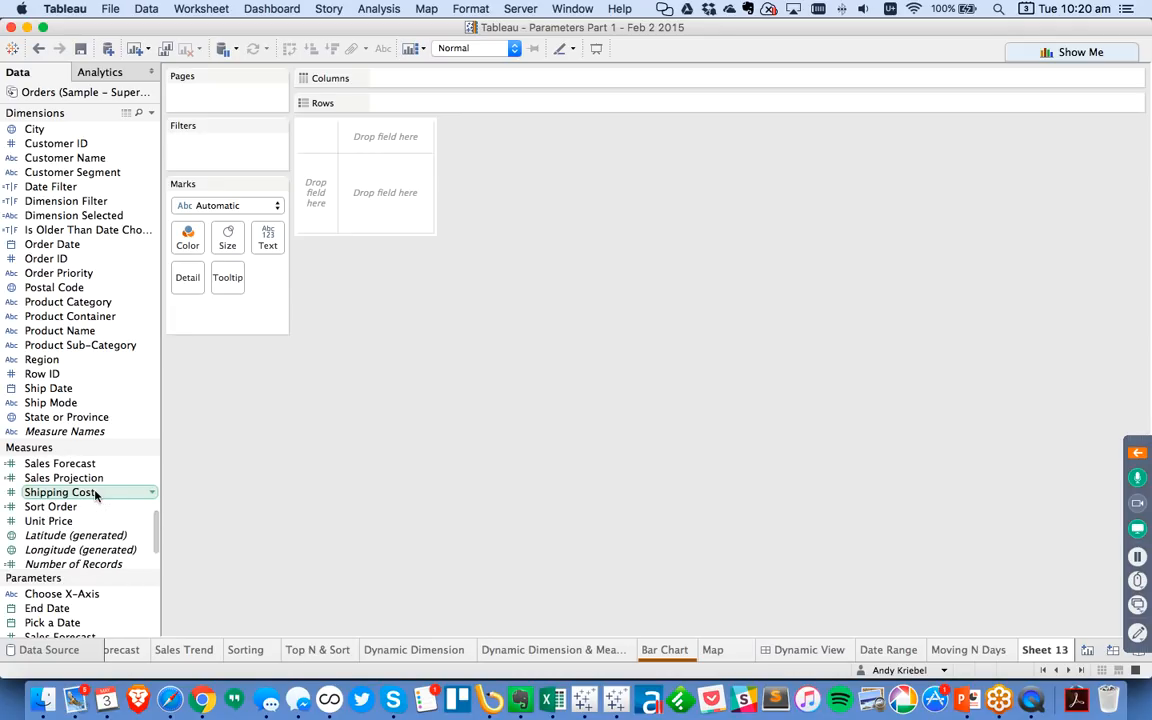
scroll(97, 506, "up", 4)
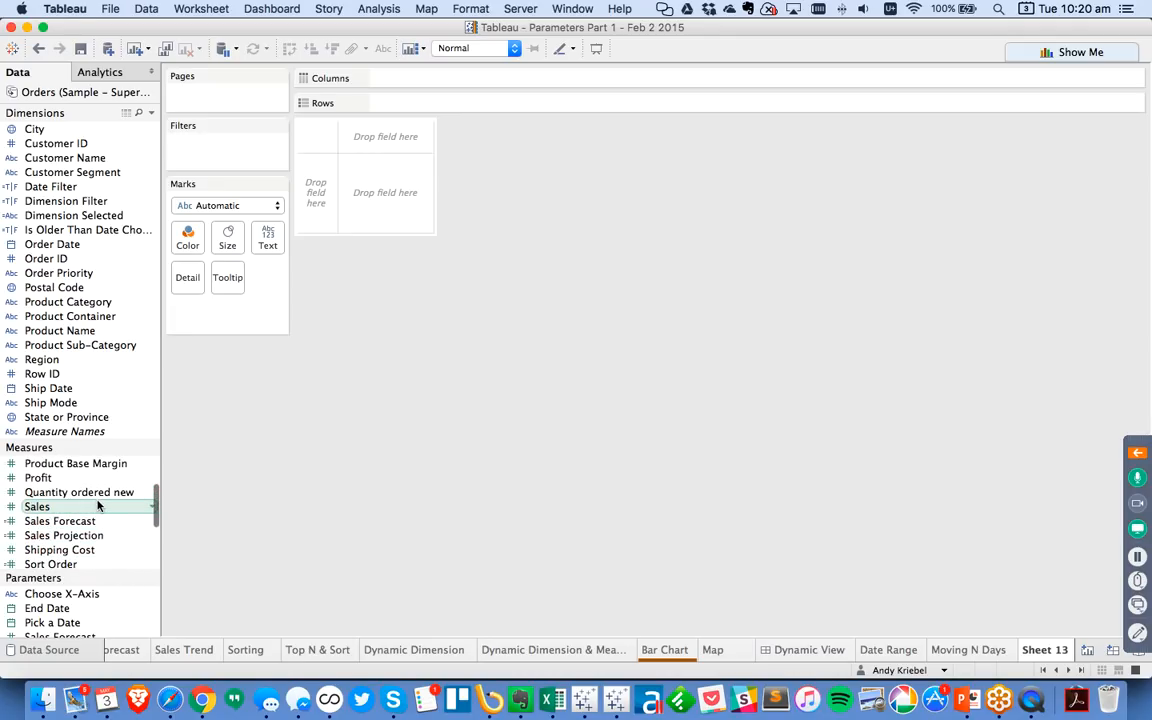
scroll(97, 506, "up", 4)
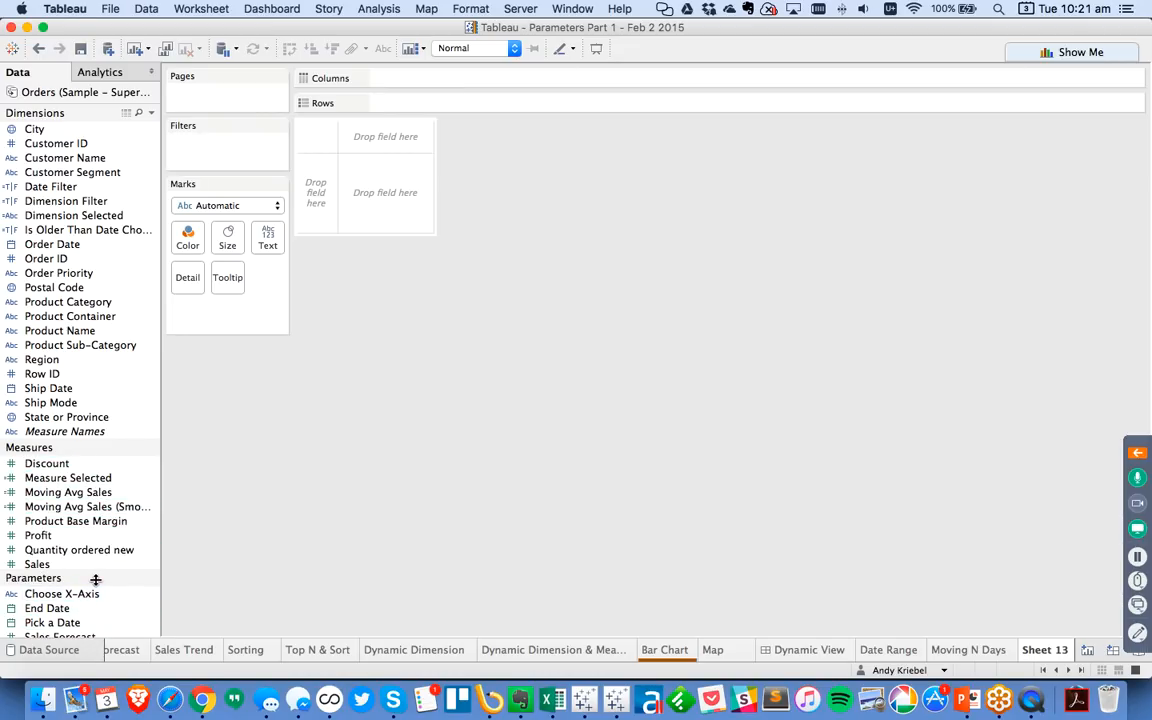
left_click_drag(84, 444, 85, 373)
left_click_drag(93, 581, 95, 553)
Show the Choose X-Axis parameter control on the sheet and check its list of options, keeping Sales selected
right_click(95, 550)
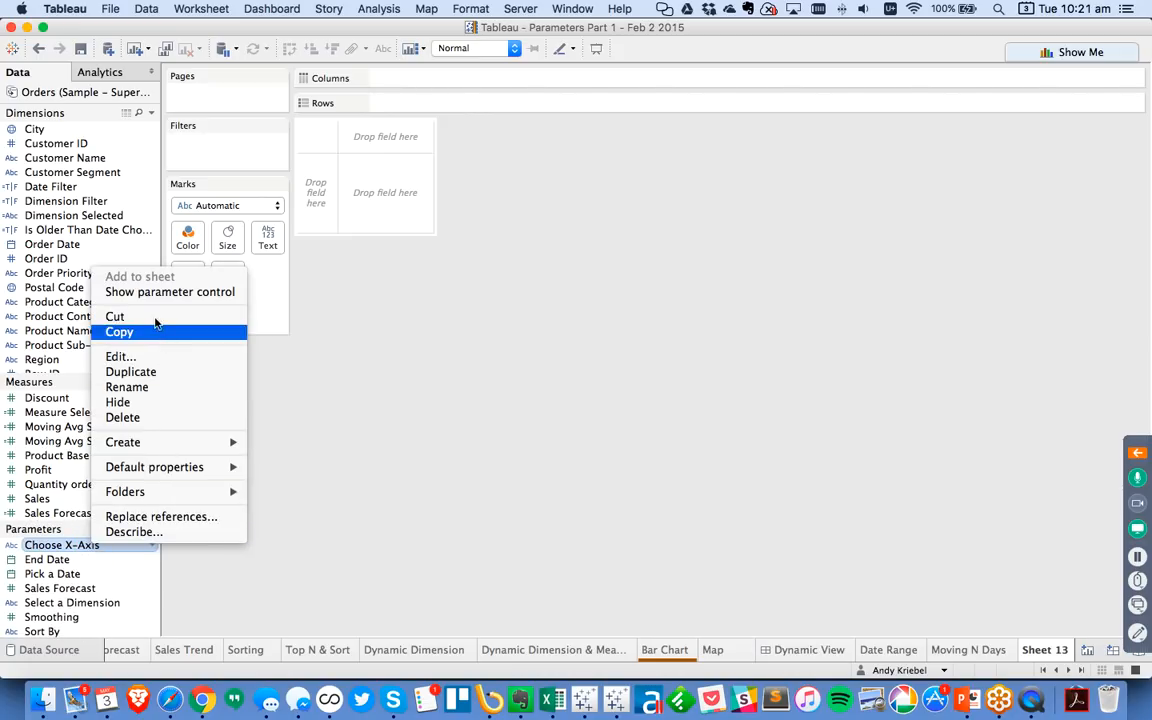
left_click(159, 291)
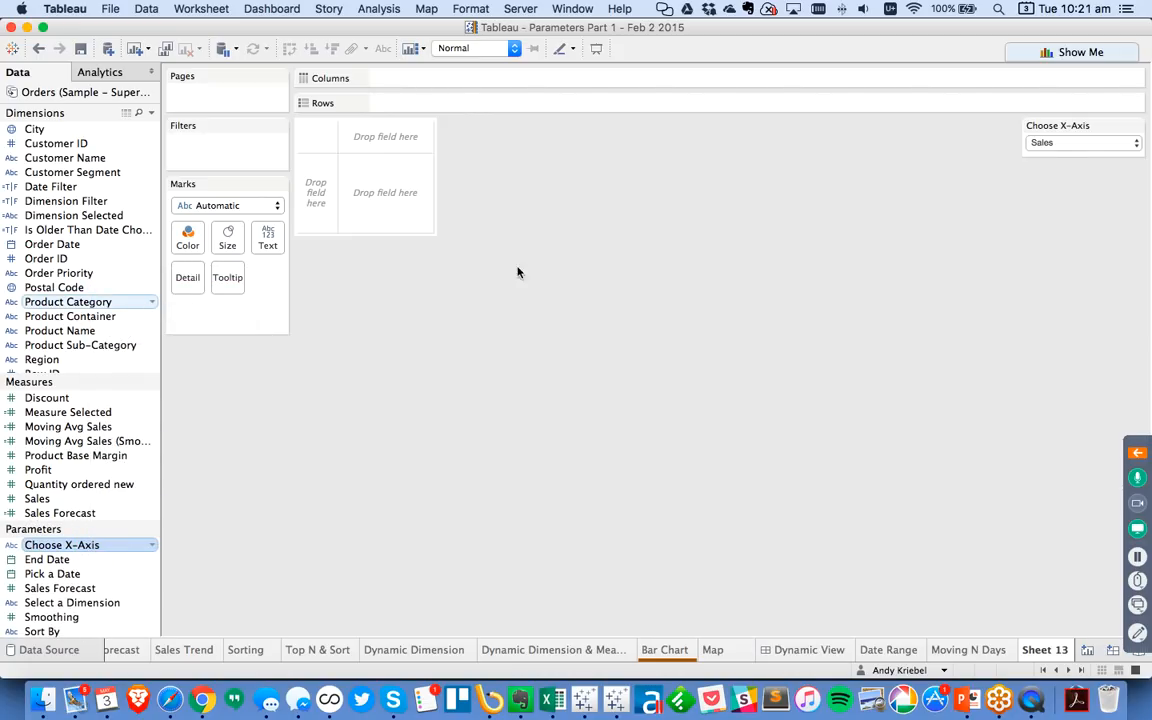
left_click(1066, 143)
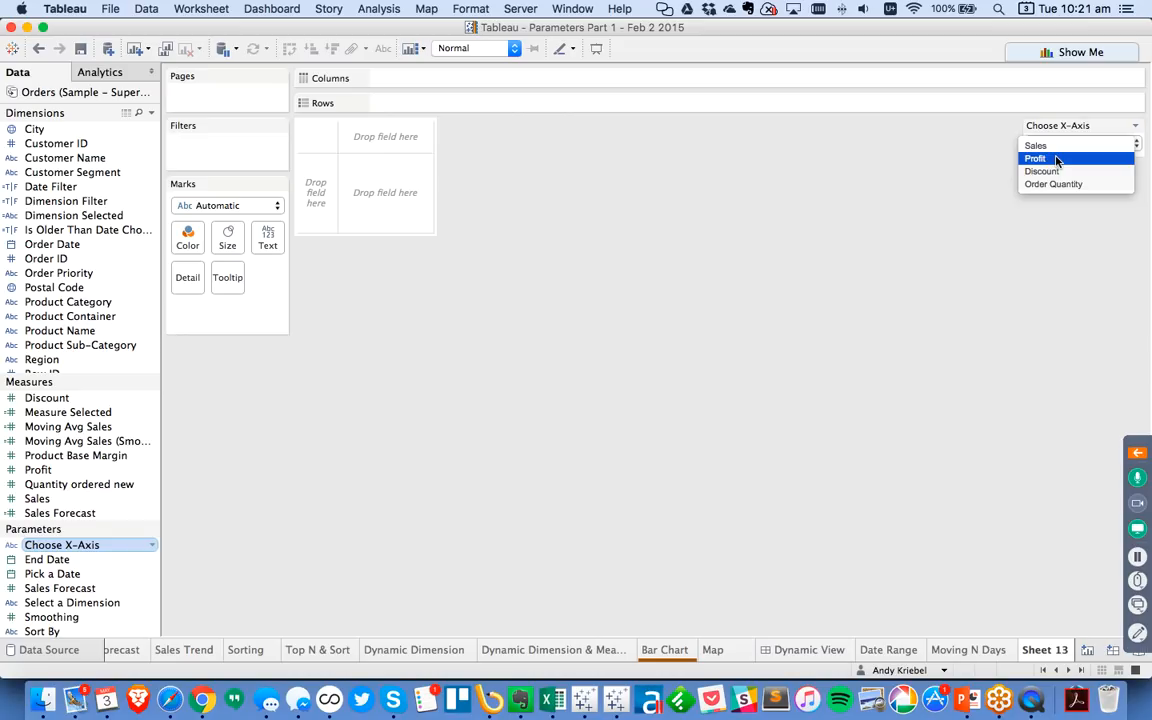
left_click(834, 213)
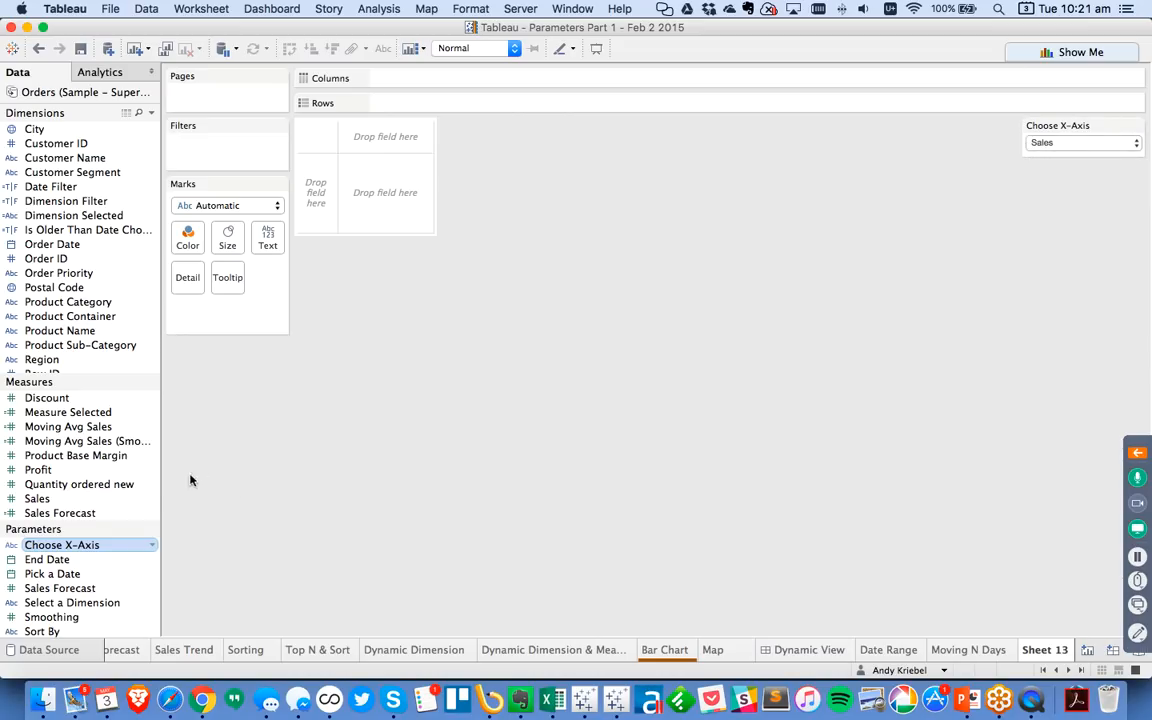
Create a calculated field named X-Axis from the Choose X-Axis parameter and begin its formula with CASE [Choose X-Axis]
right_click(86, 549)
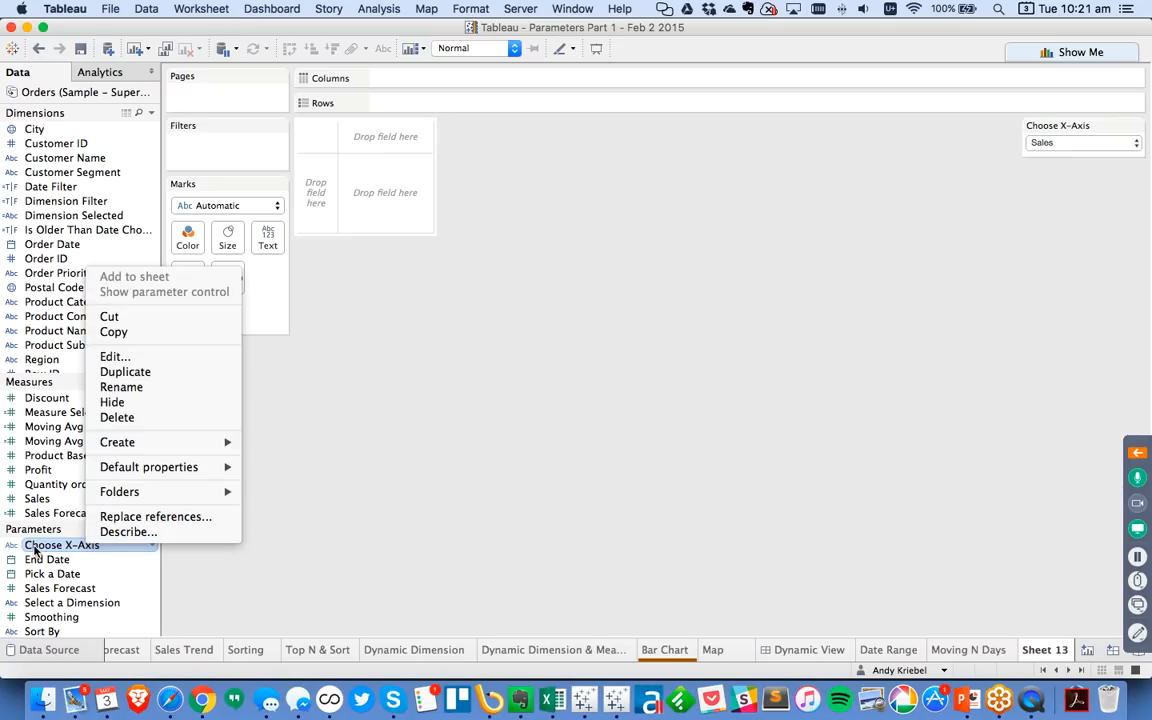
mouse_move(166, 446)
left_click(306, 446)
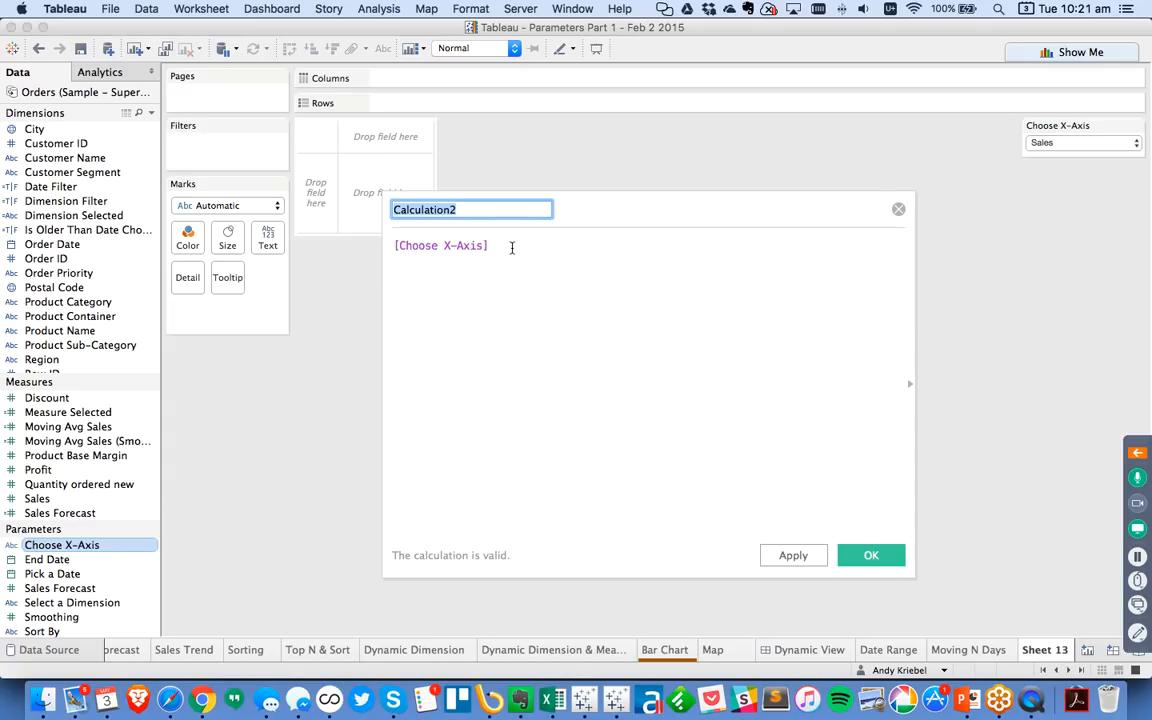
type("X-Axis")
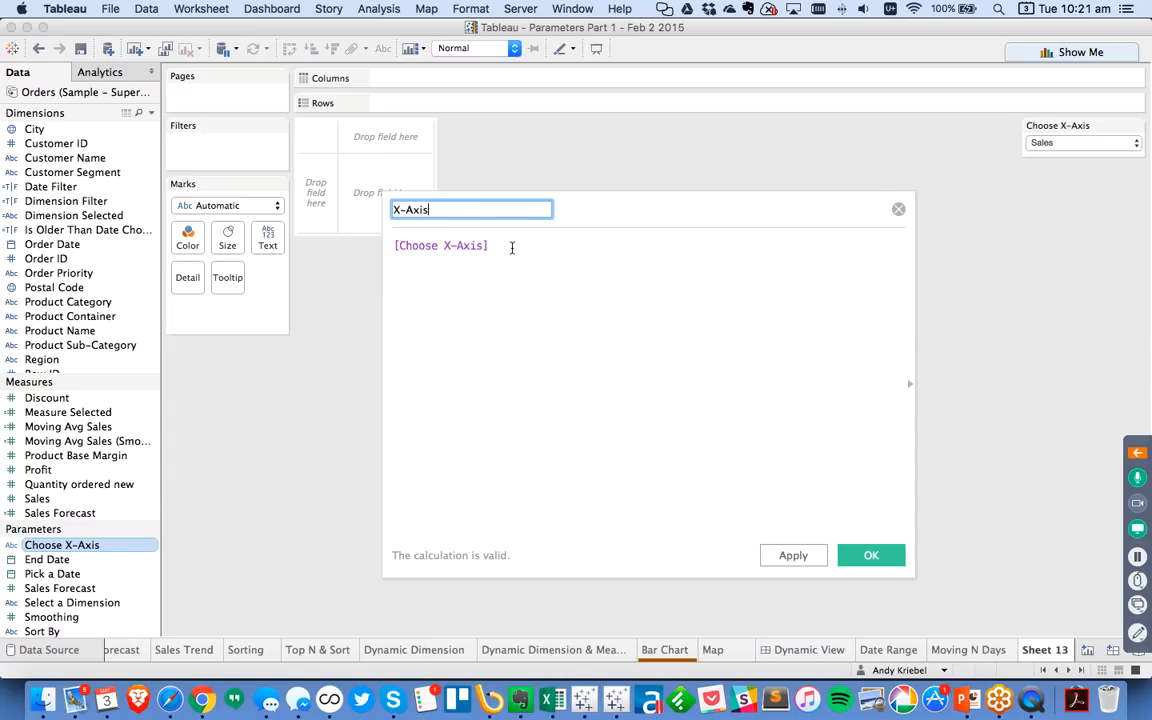
key("Tab")
key("Left")
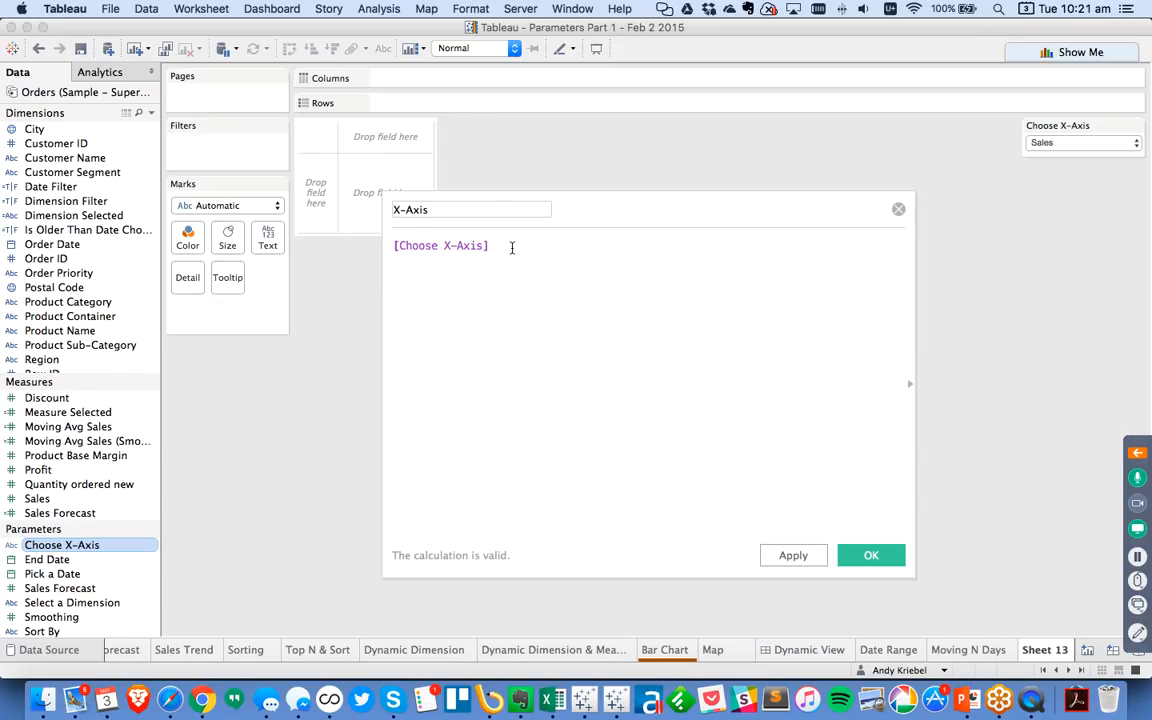
type("CASE")
key("End")
key("Return")
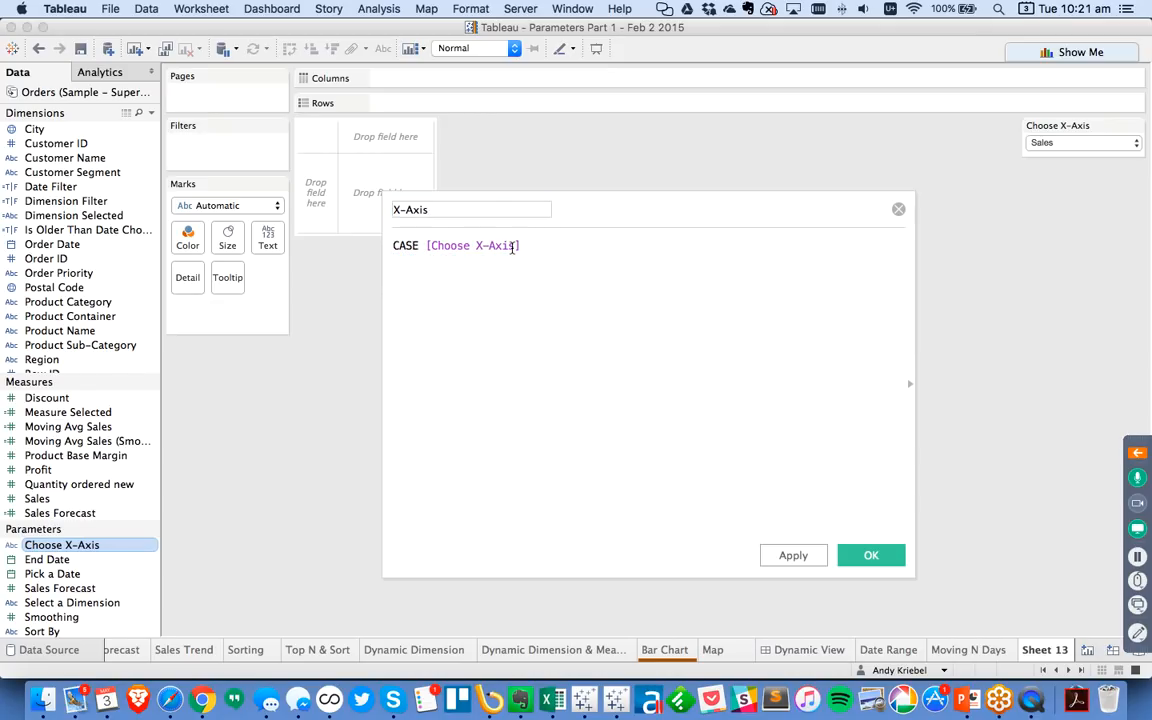
Add the line WHEN 'Sales' THEN SUM([Sales]) to the X-Axis formula
type("WHEN 'Sales' THEN su")
key("Return")
type("[Sa")
key("Return")
key("End")
key("Return")
Add the line WHEN 'Profit' THEN SUM([Profit]) to the X-Axis formula
type("WHEN 'Profit")
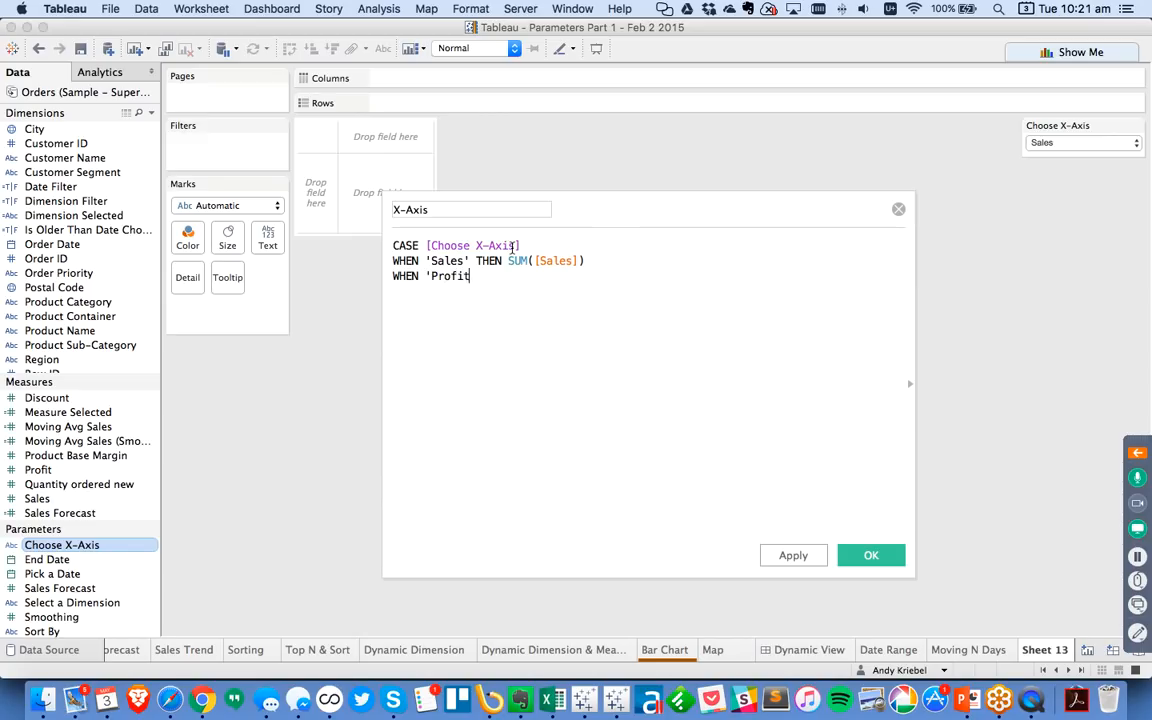
type("' THEN su")
key("Return")
type("pro")
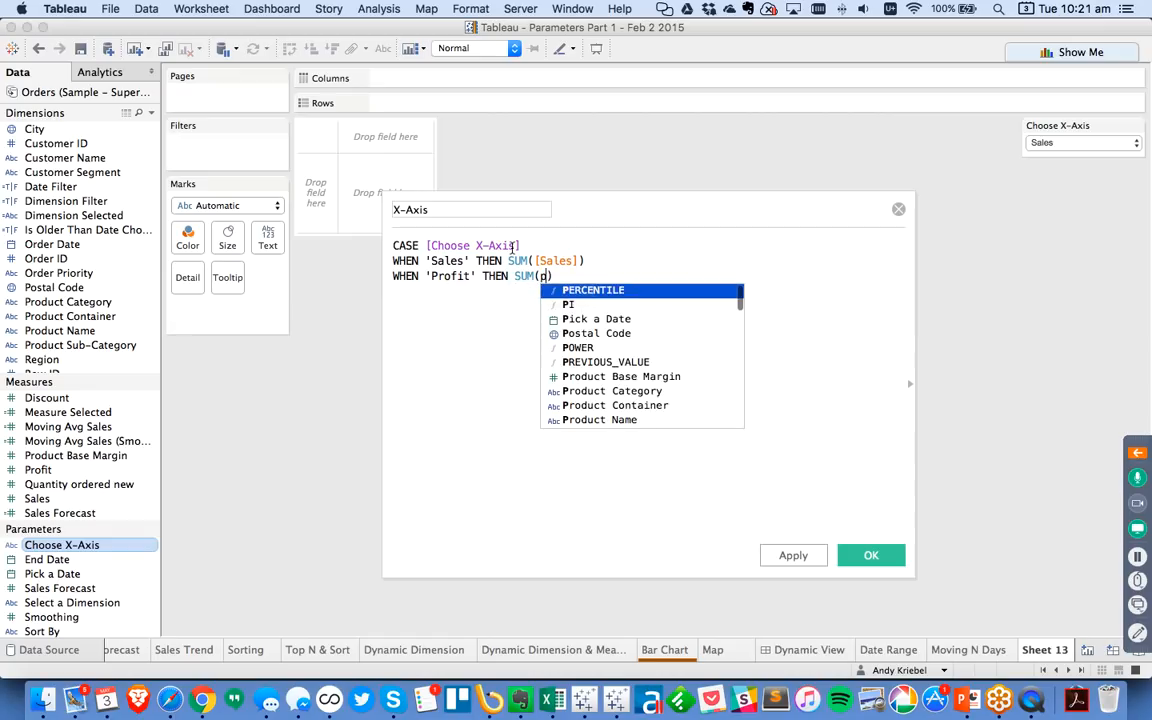
key("Down")
key("Down")
key("Down")
key("Down")
key("Down")
key("Return")
type(")")
key("Return")
Add the line WHEN 'Discount' THEN AVG([Discount]) to the X-Axis formula
type("WHEN '")
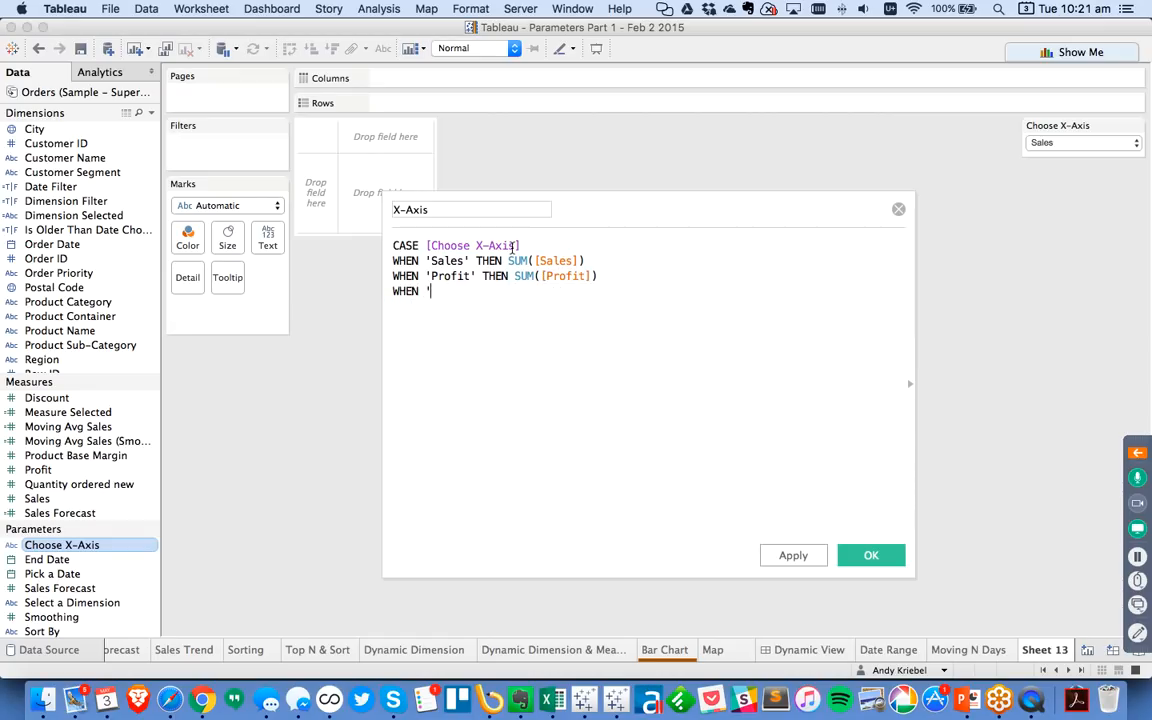
type("Discount' THEN")
type("ag")
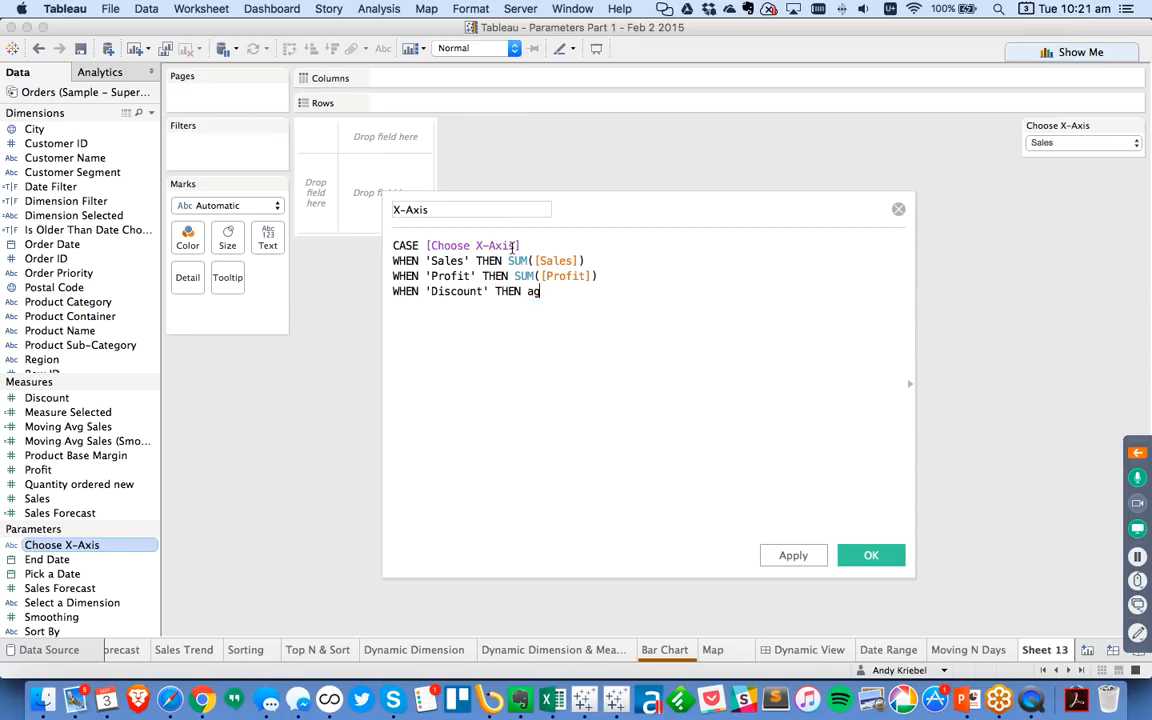
key("BackSpace")
type("vg")
key("Return")
type("disc")
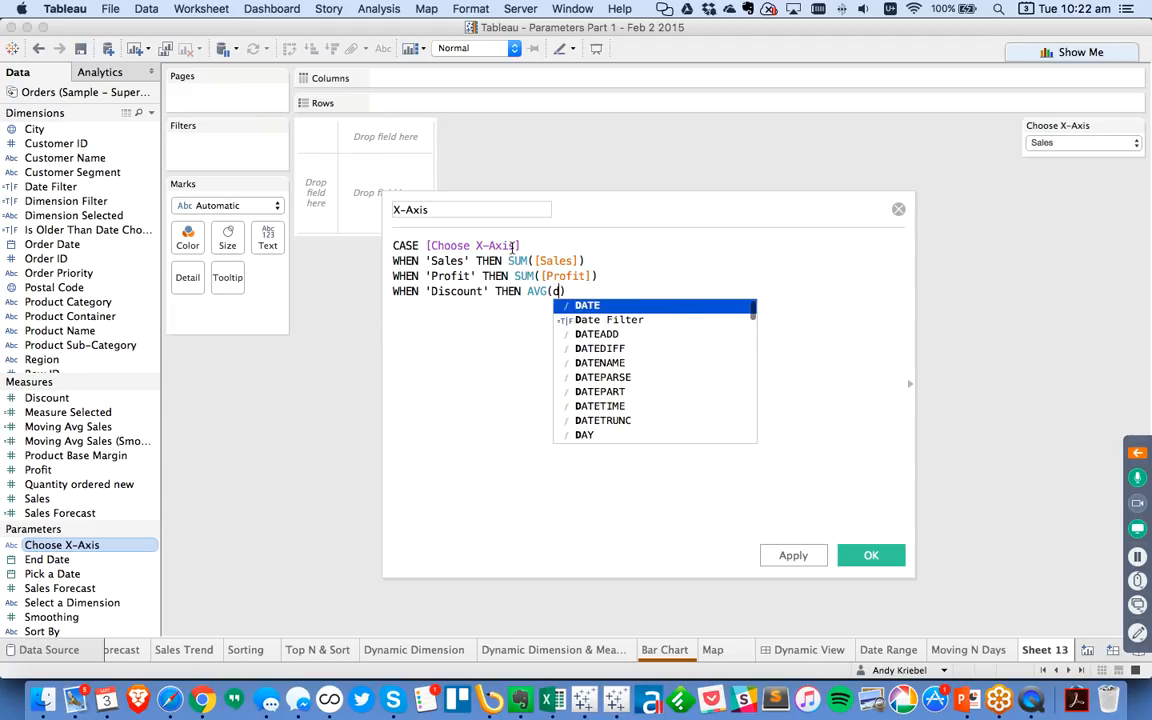
key("Return")
Add the fallback line ELSE AVG([Quantity ordered new]) to the X-Axis formula
type("ELSE ord")
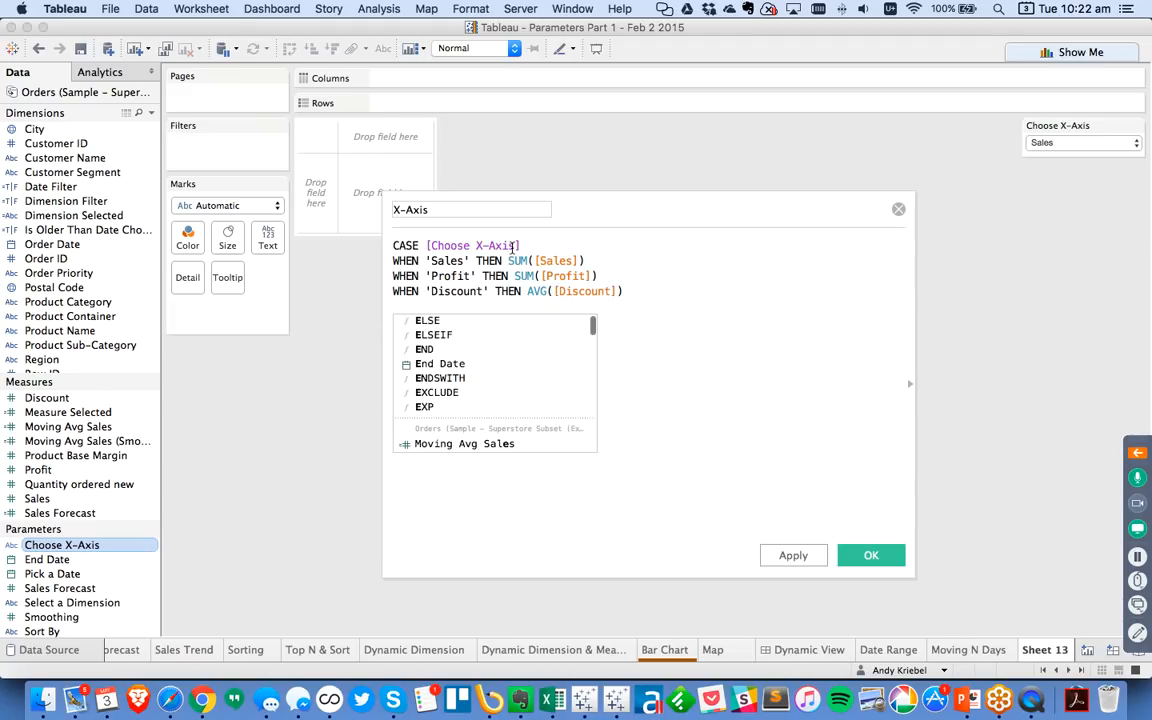
type("er")
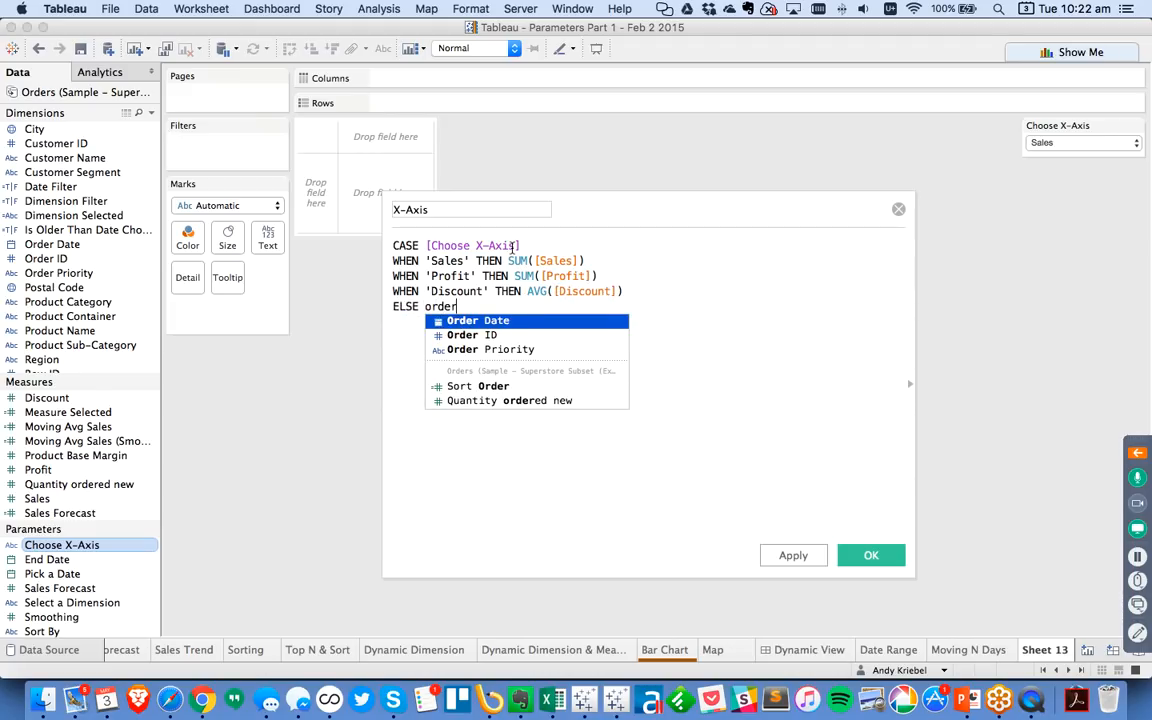
key("Down")
key("Down")
key("Down")
key("Down")
key("Return")
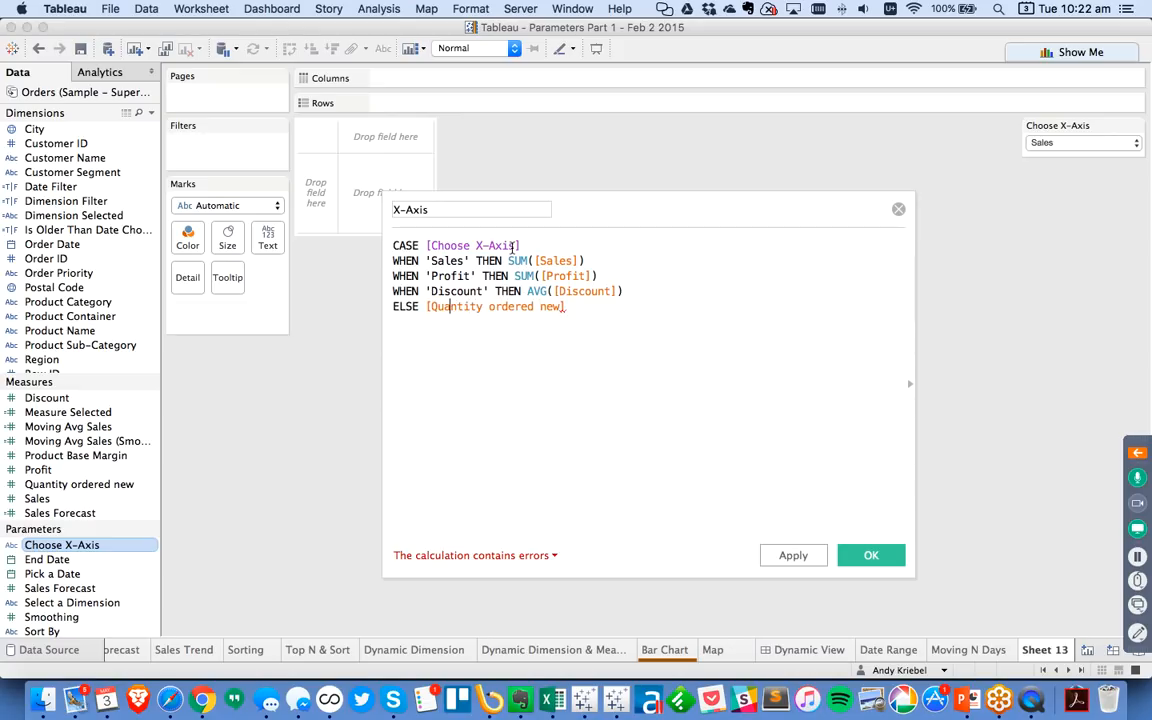
type("SUM")
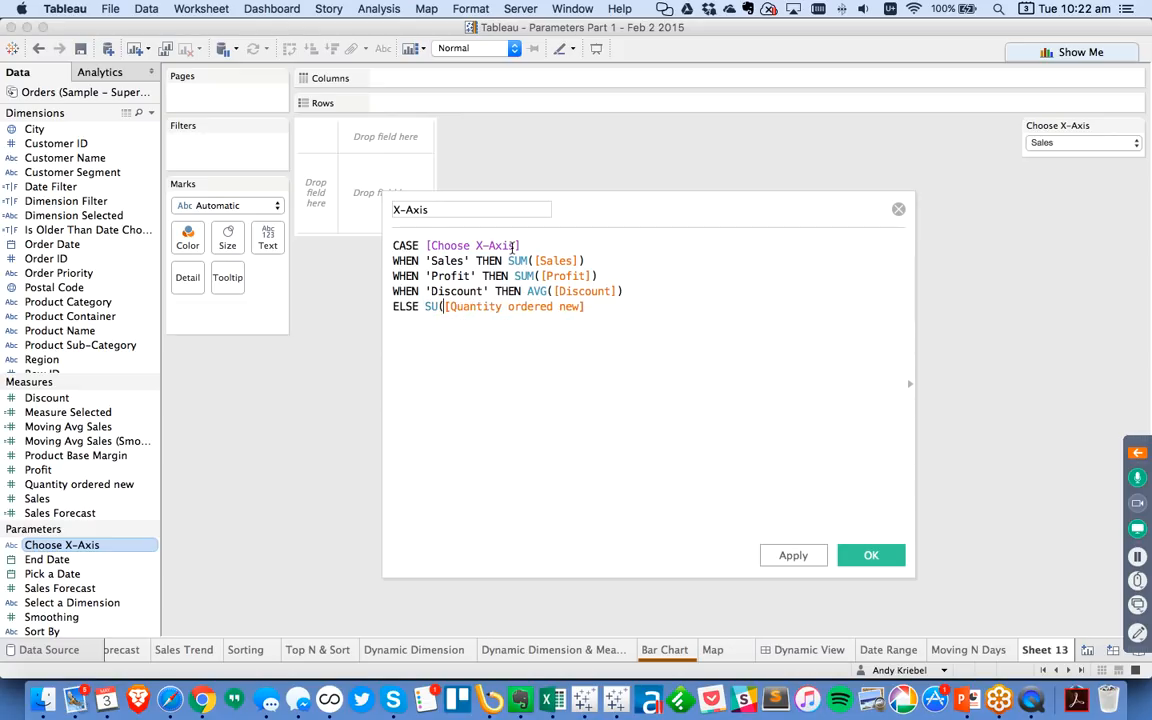
key("BackSpace")
key("BackSpace")
key("BackSpace")
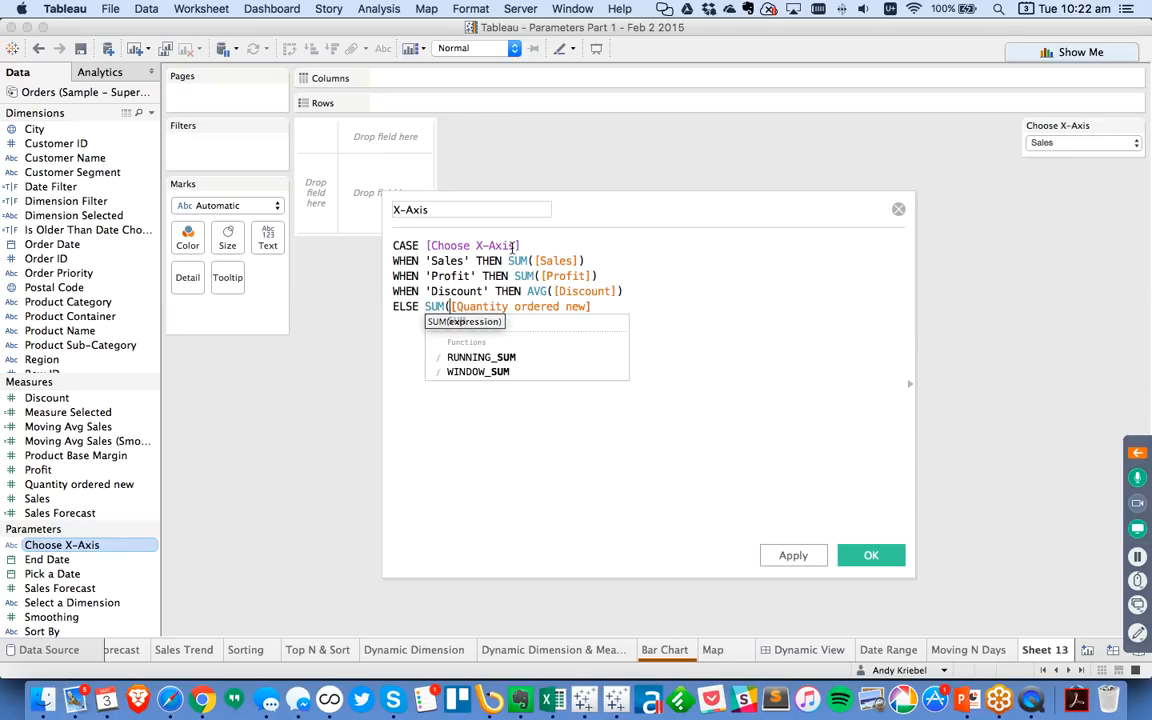
type("AVG(")
key("End")
type(")")
Close the CASE statement with END and save the X-Axis calculated field
key("Return")
type("END")
key("Escape")
left_click(866, 555)
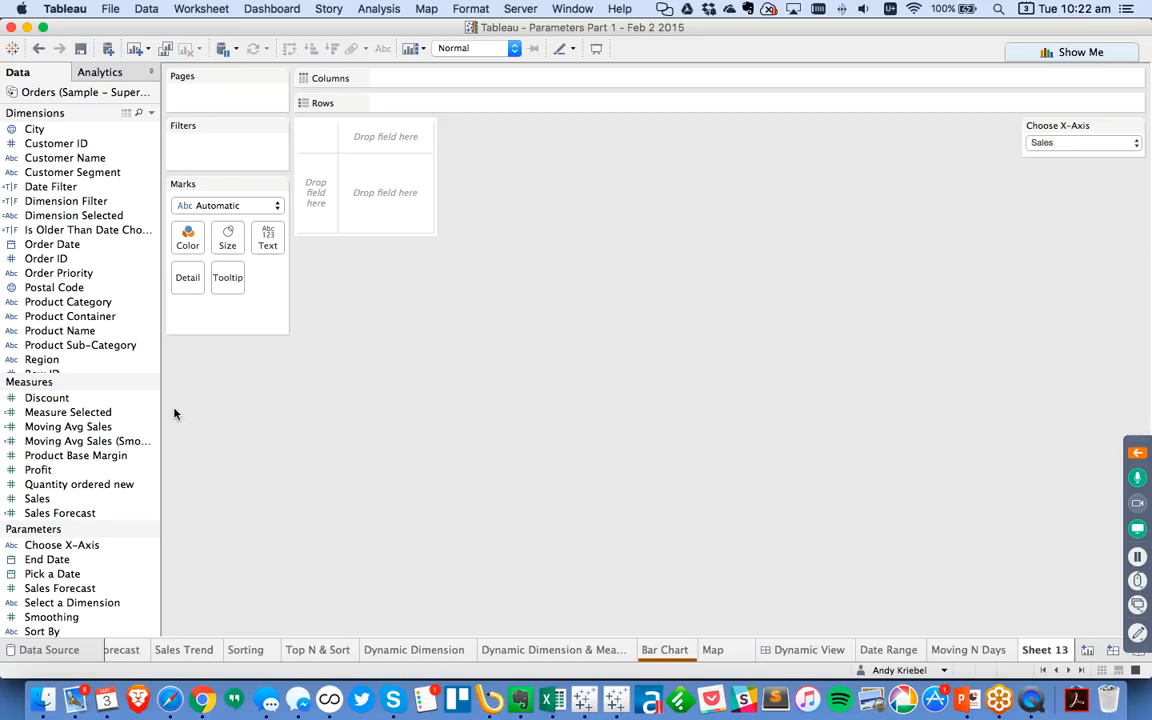
Place the X-Axis measure on Rows and put the Choose X-Axis parameter in front of it
scroll(76, 470, "down", 5)
left_click_drag(41, 455, 322, 181)
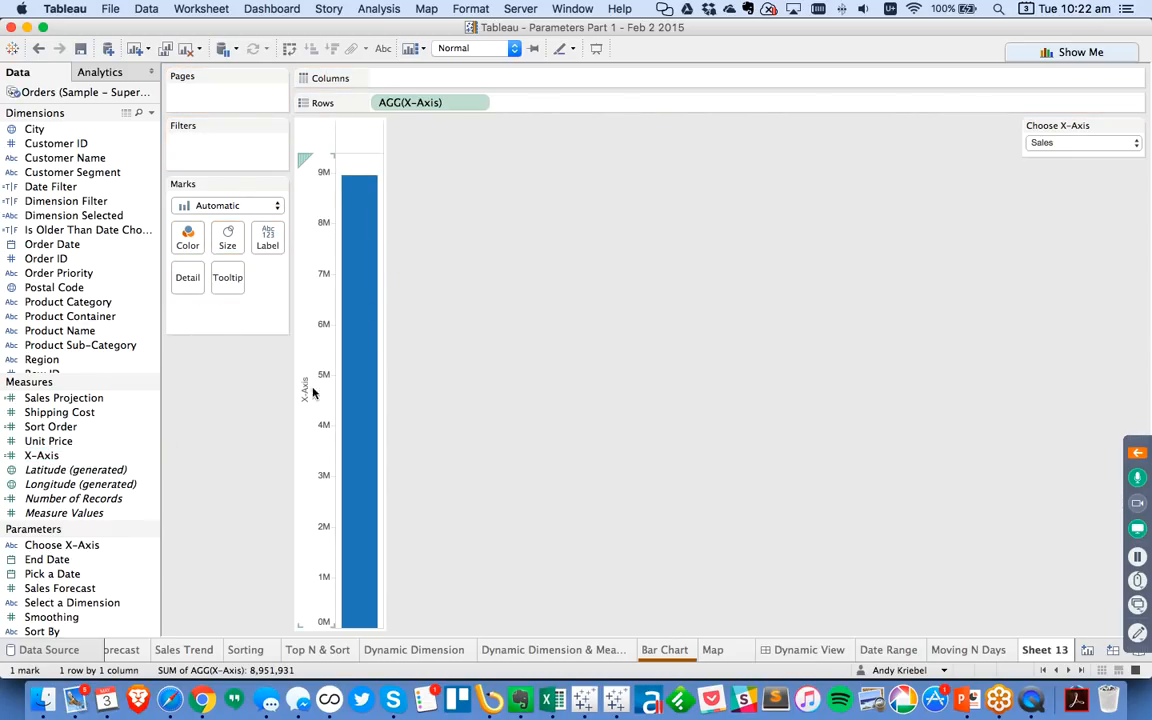
left_click_drag(80, 545, 376, 104)
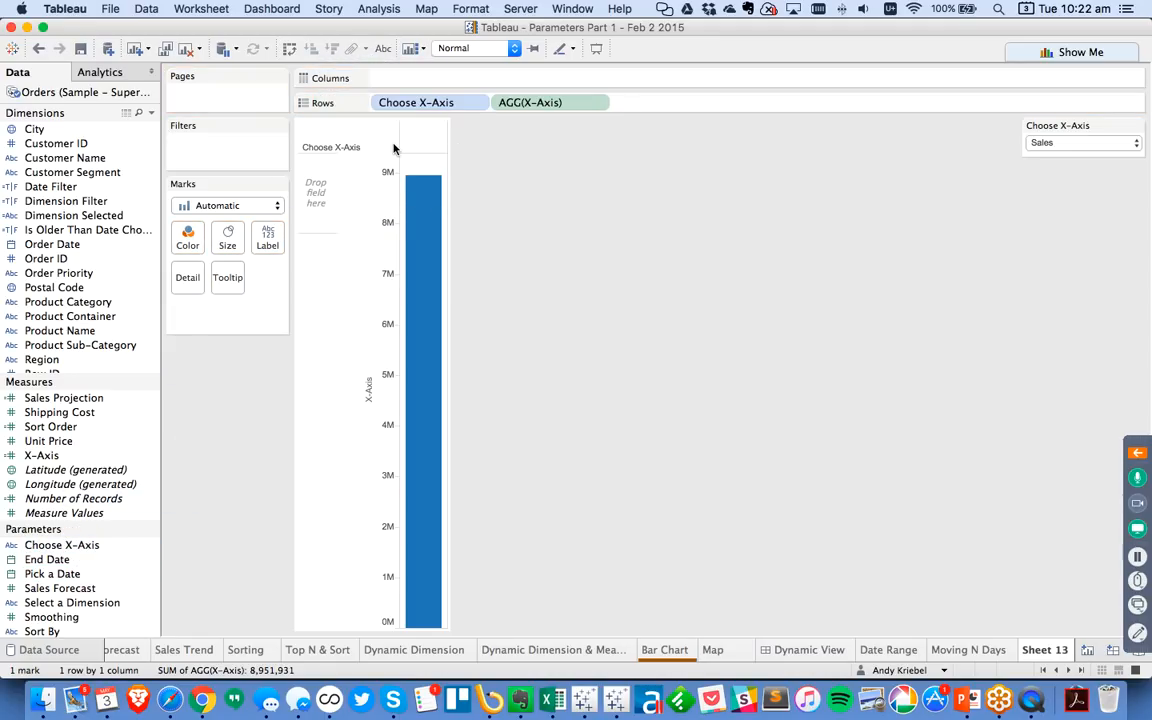
Rotate the Sales row header label and hide the field labels for rows
right_click(321, 436)
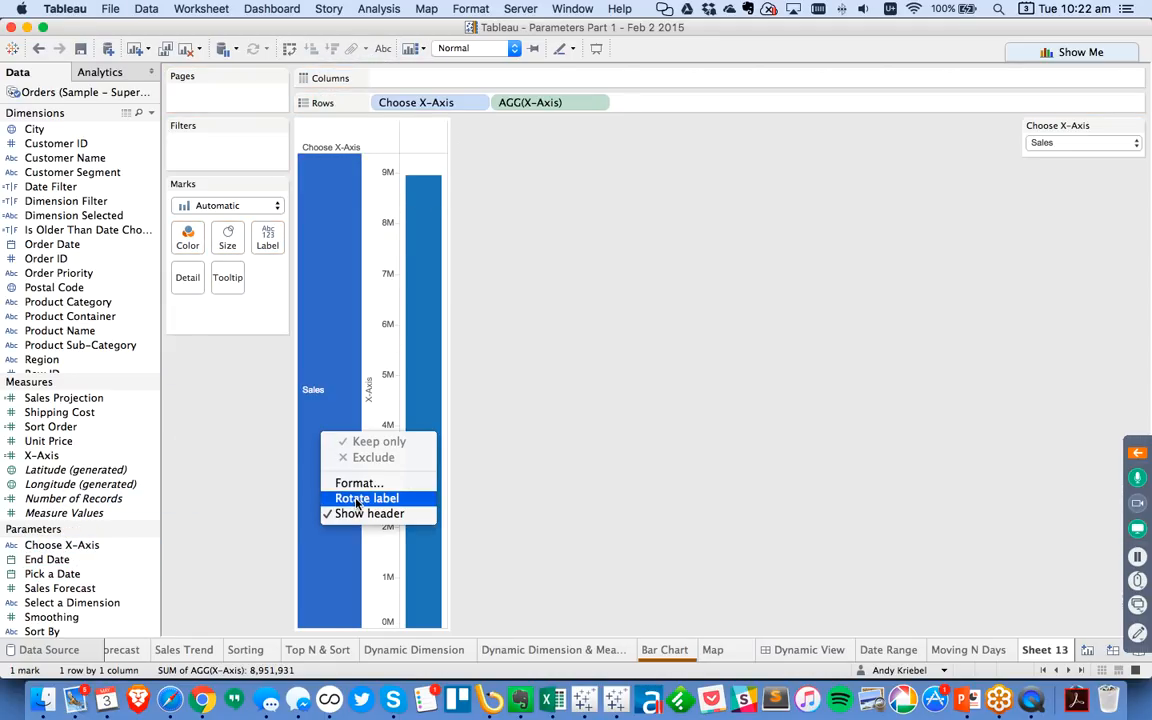
left_click(350, 498)
right_click(310, 436)
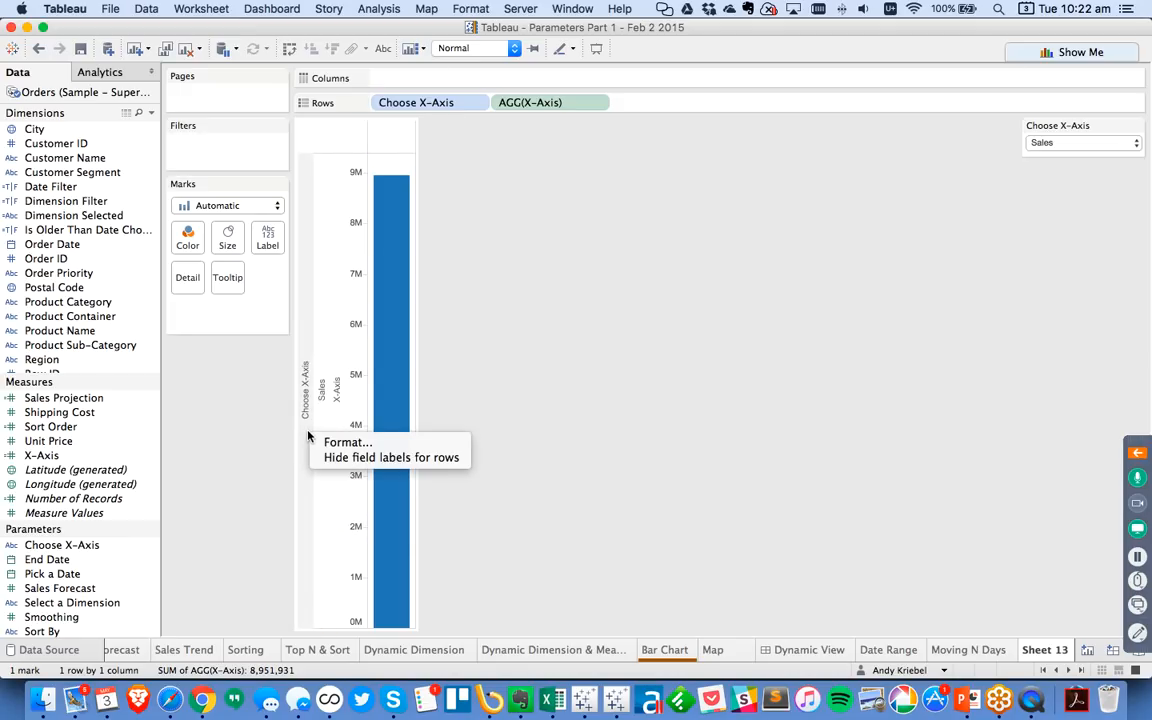
left_click(327, 455)
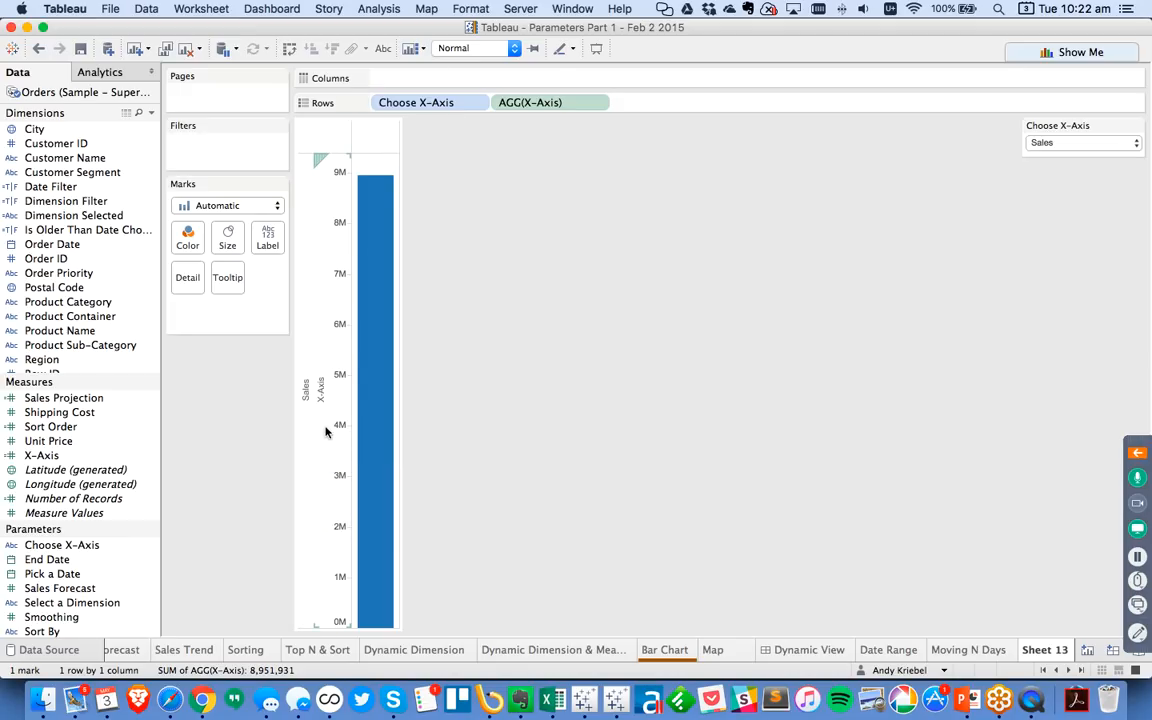
Remove the X-Axis title from the chart's vertical axis
double_click(325, 431)
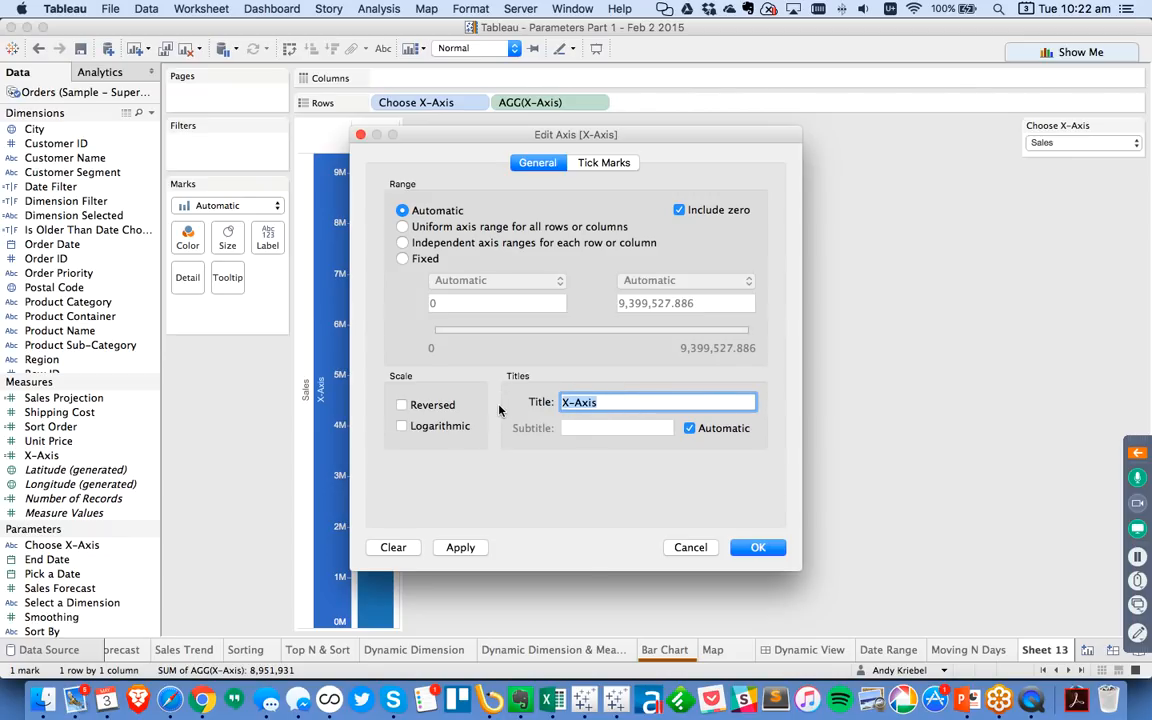
key("BackSpace")
key("Return")
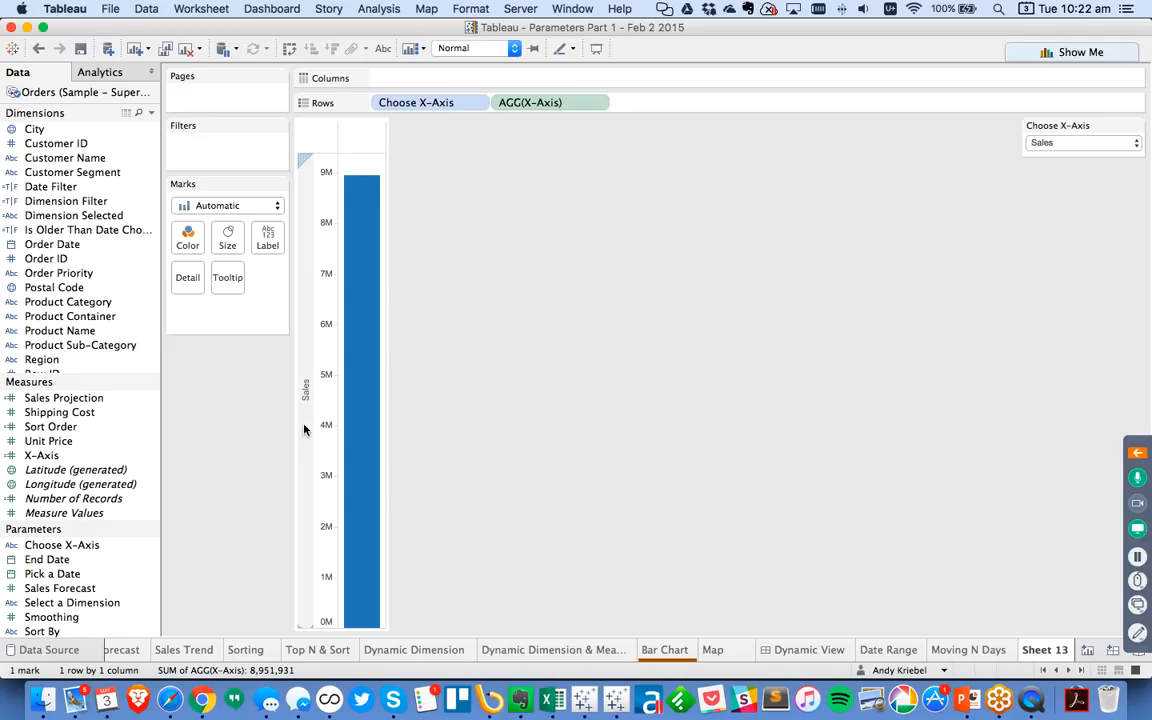
Test the dynamic axis by switching Choose X-Axis to Profit and finally to Discount
left_click(1082, 142)
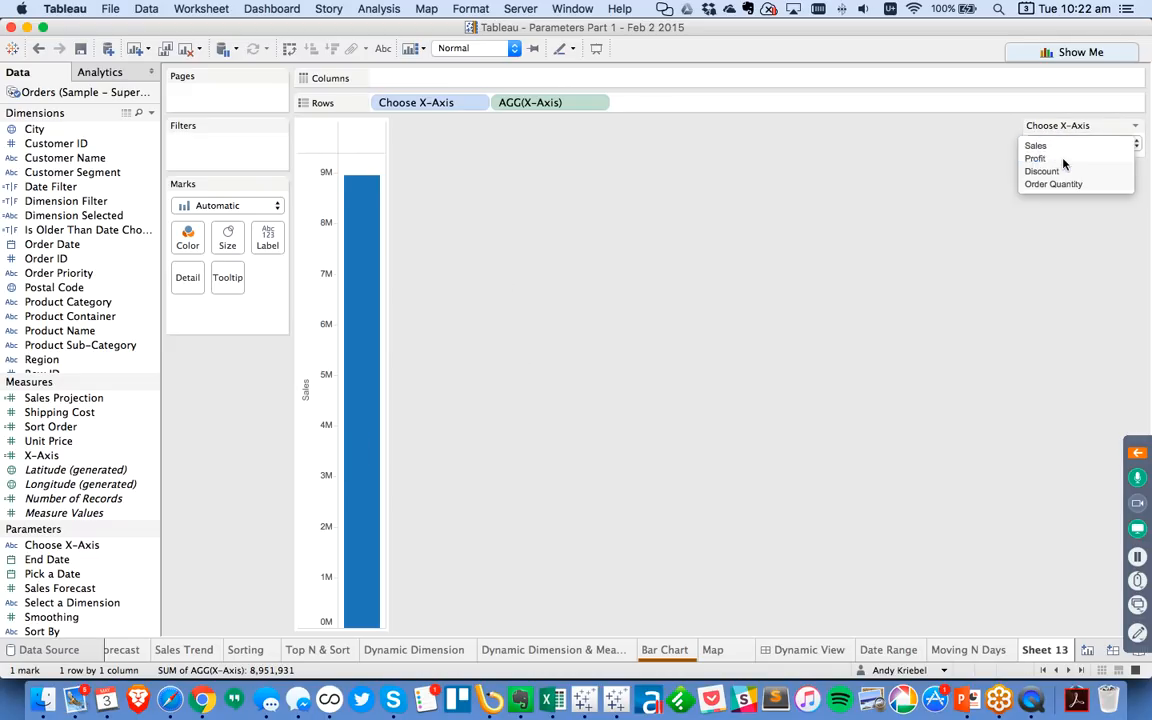
left_click(1064, 160)
left_click(1066, 143)
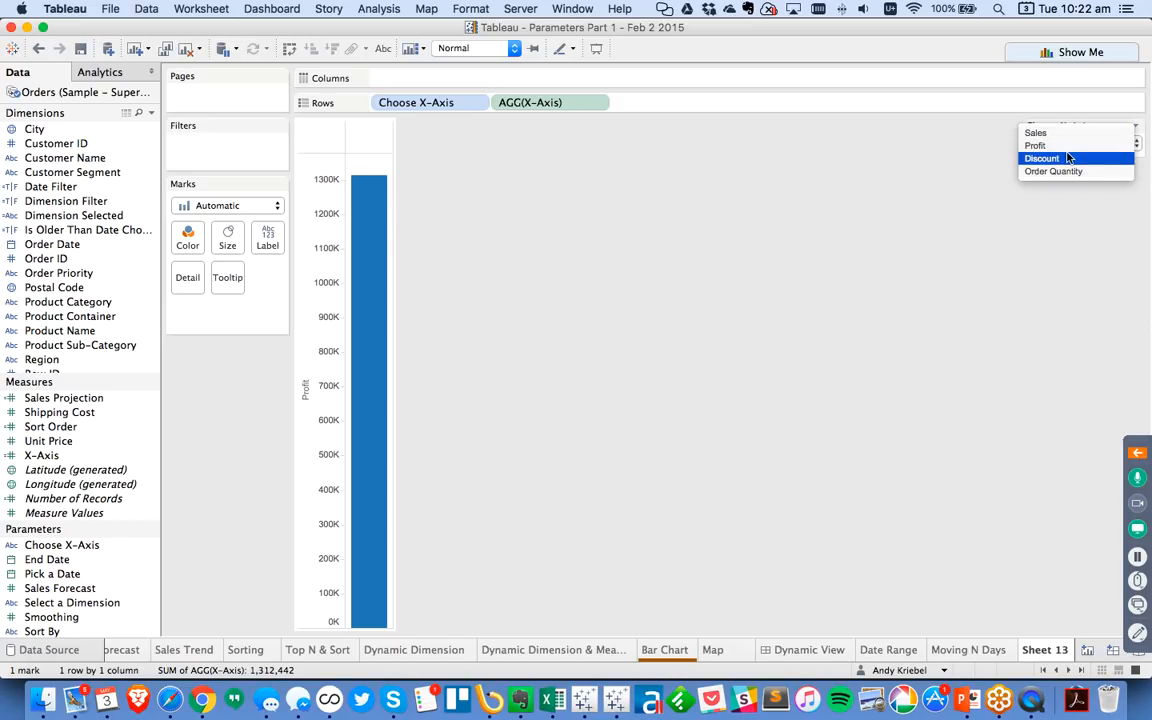
left_click(1066, 159)
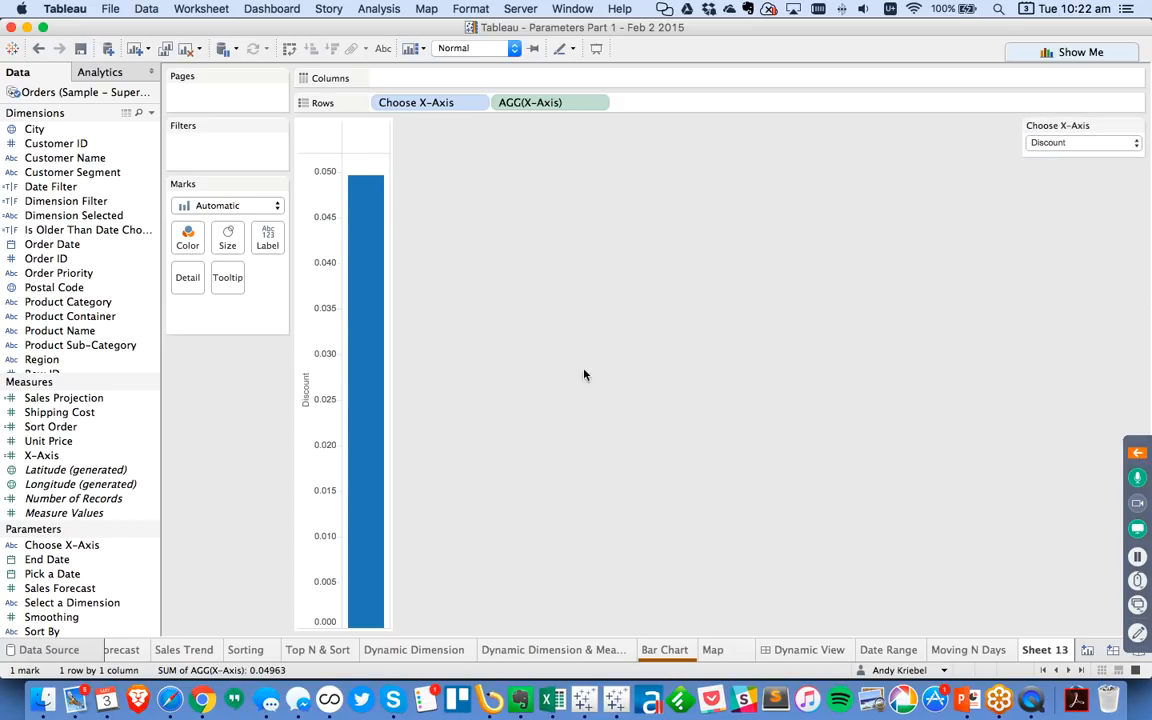
Duplicate the X-Axis calculated field and rename the copy Y-Axis
right_click(48, 457)
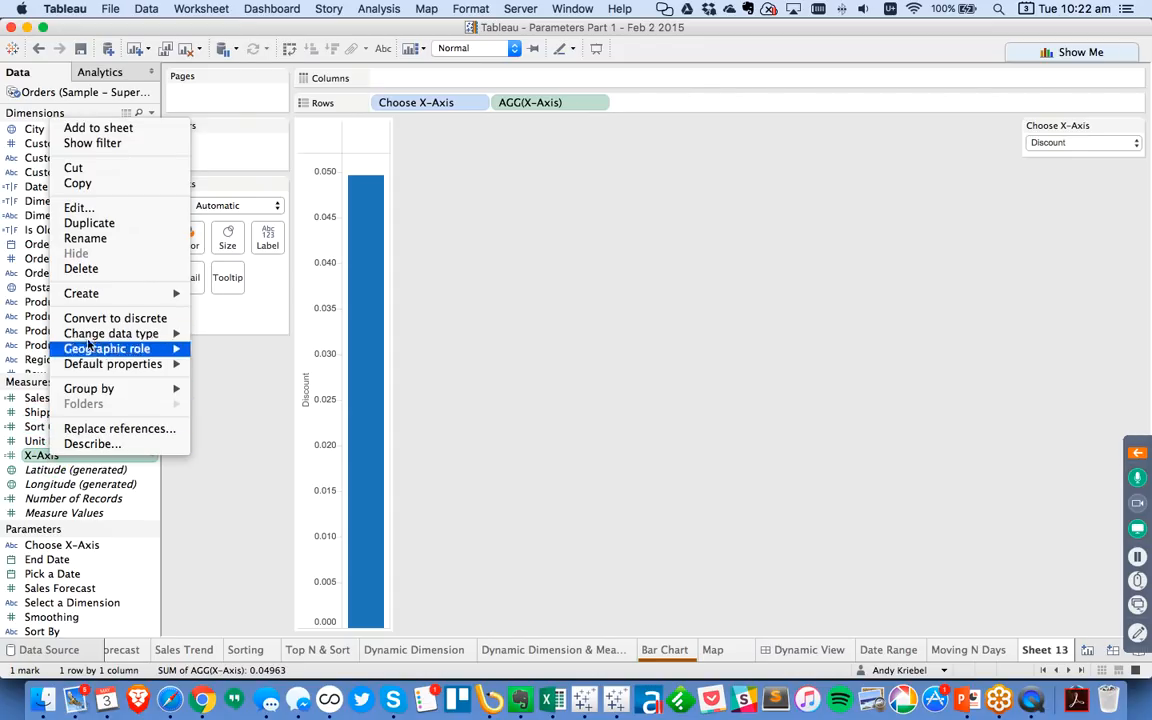
left_click(90, 222)
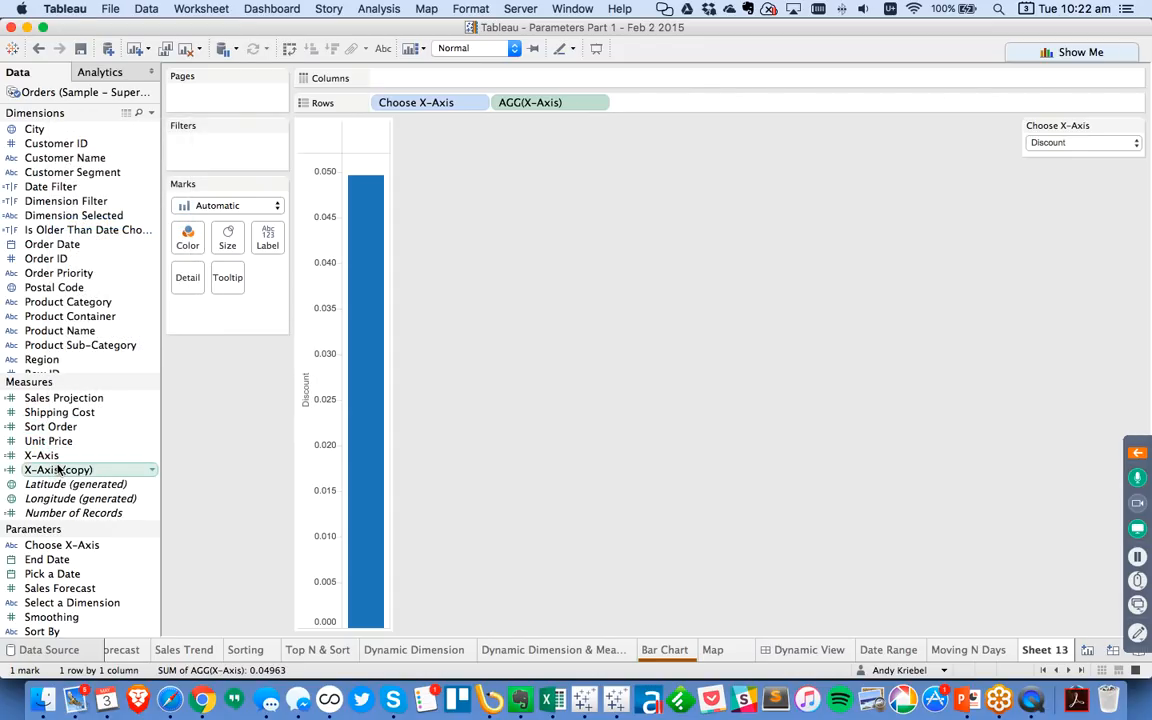
right_click(59, 469)
left_click(110, 243)
type("Y-A")
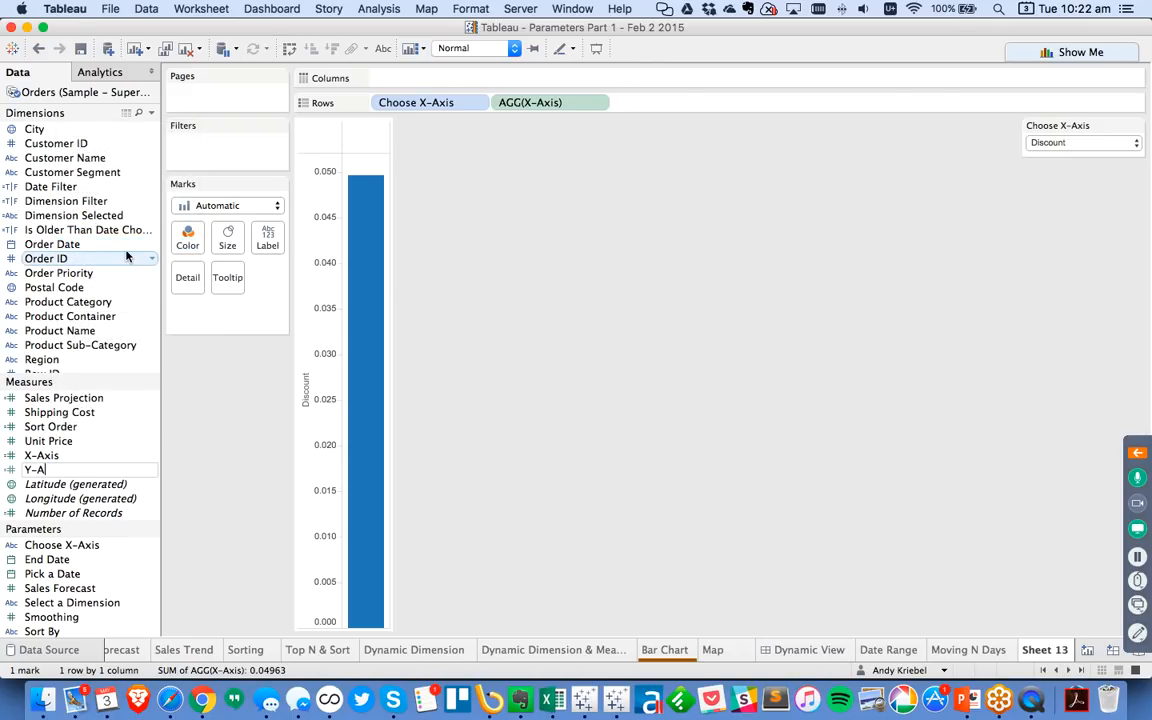
key("Return")
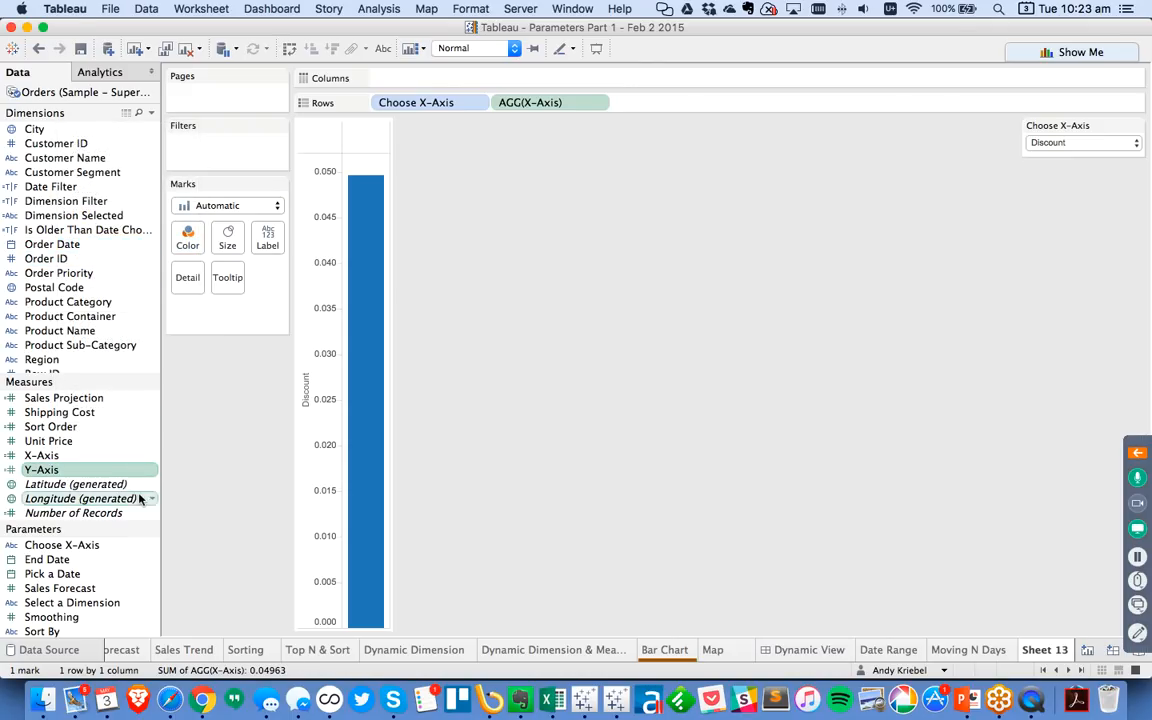
Duplicate the Choose X-Axis parameter as Choose Y-Axis and show the new parameter's control on the sheet
right_click(79, 550)
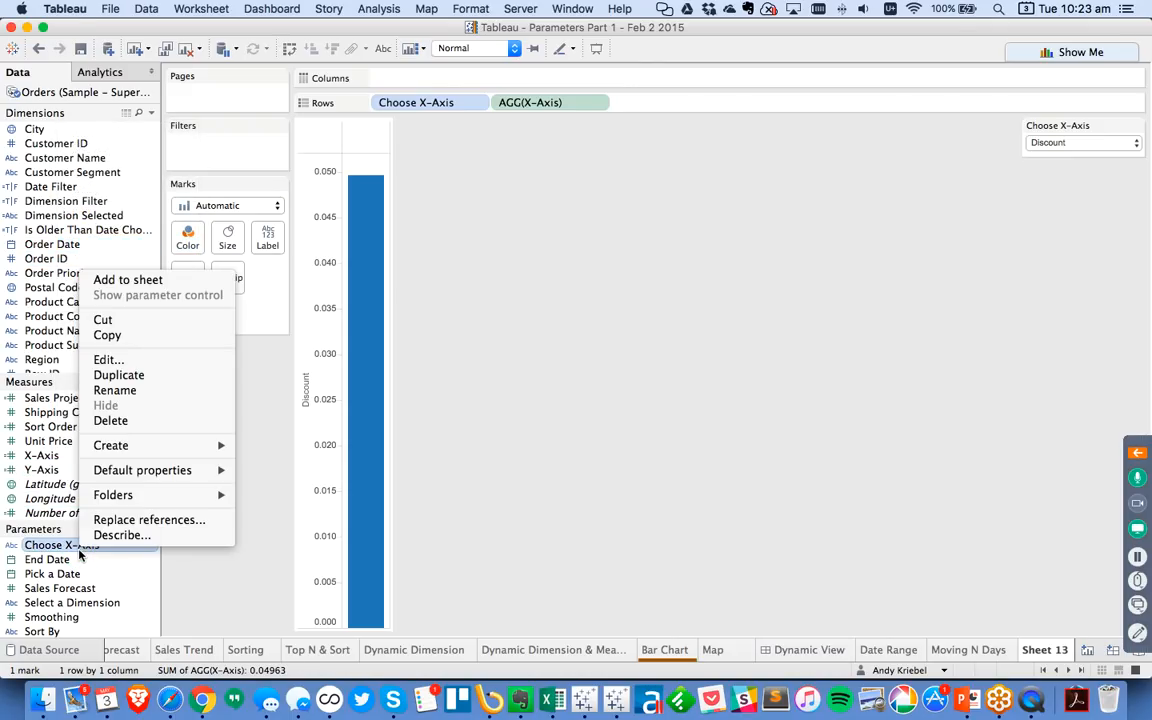
left_click(118, 375)
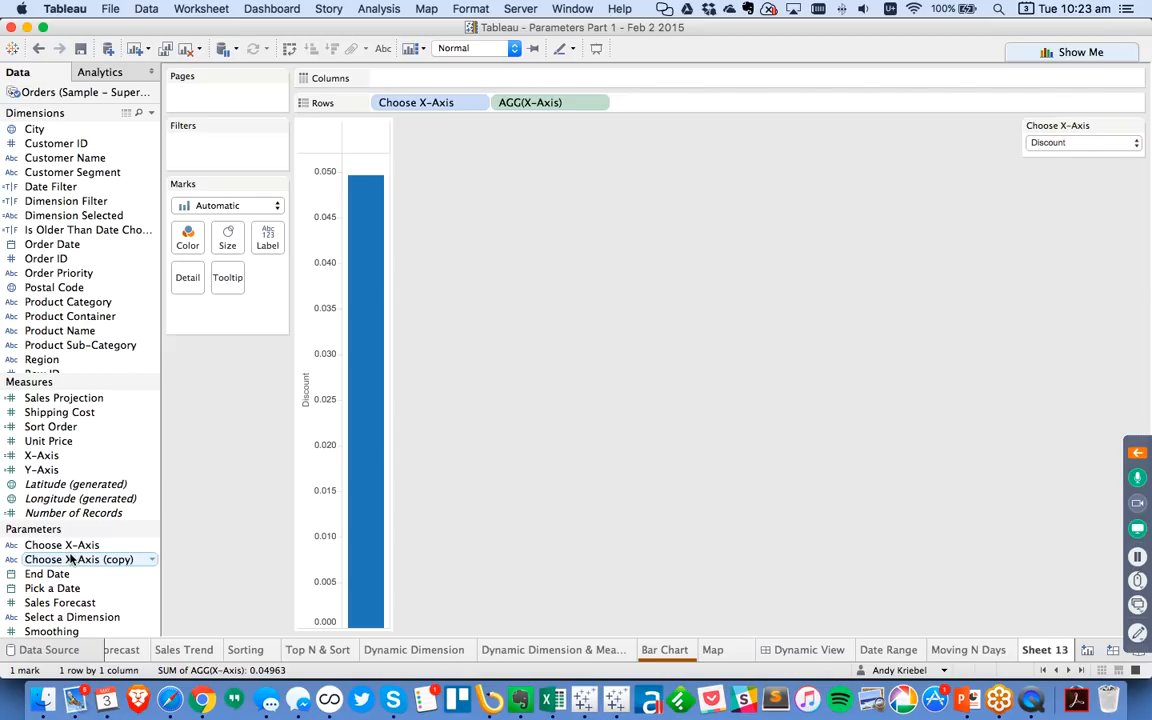
right_click(70, 559)
left_click(105, 394)
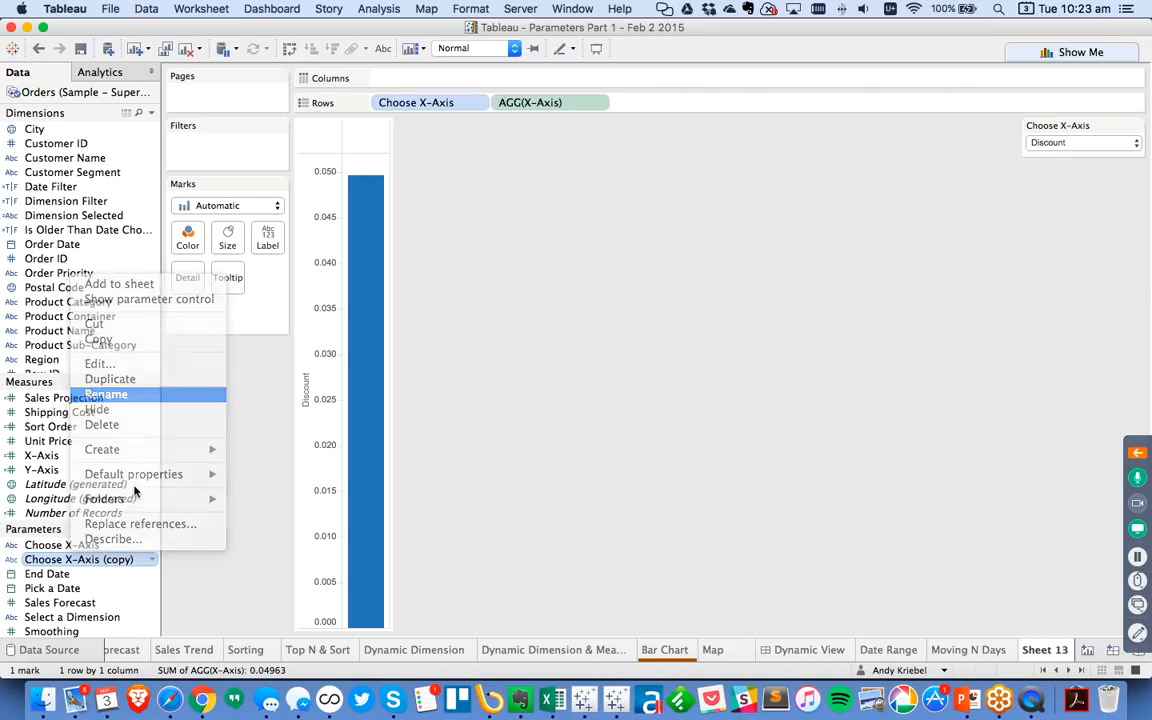
left_click_drag(65, 559, 181, 562)
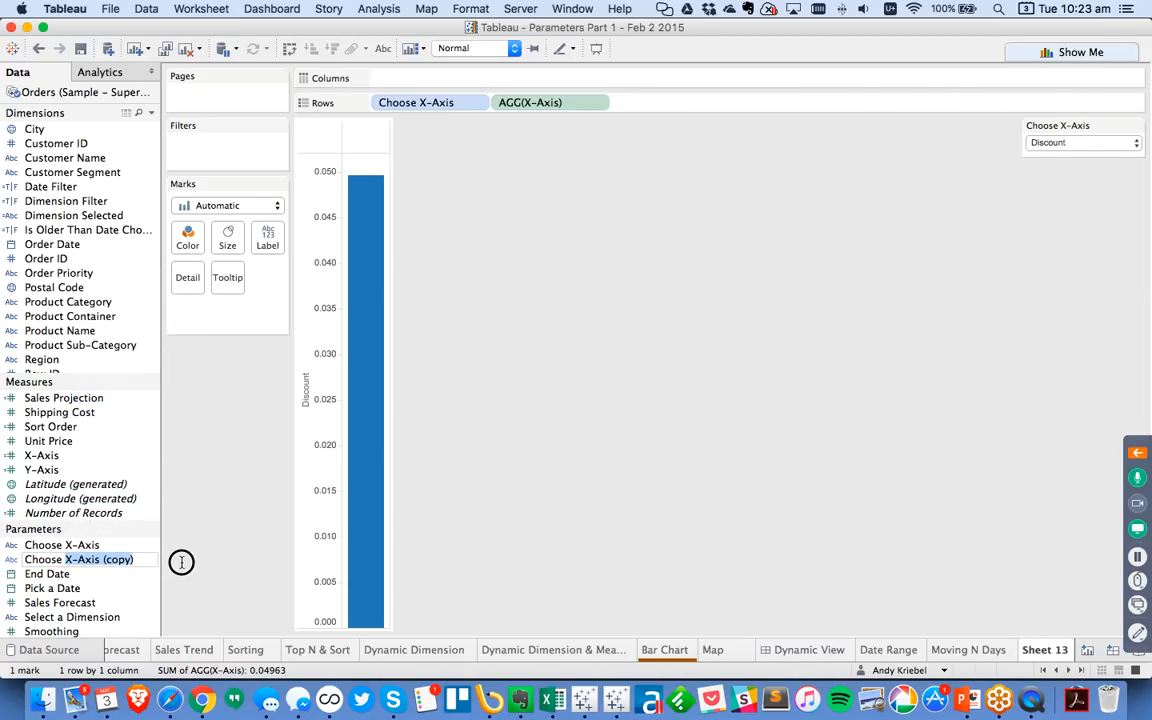
type("Y-")
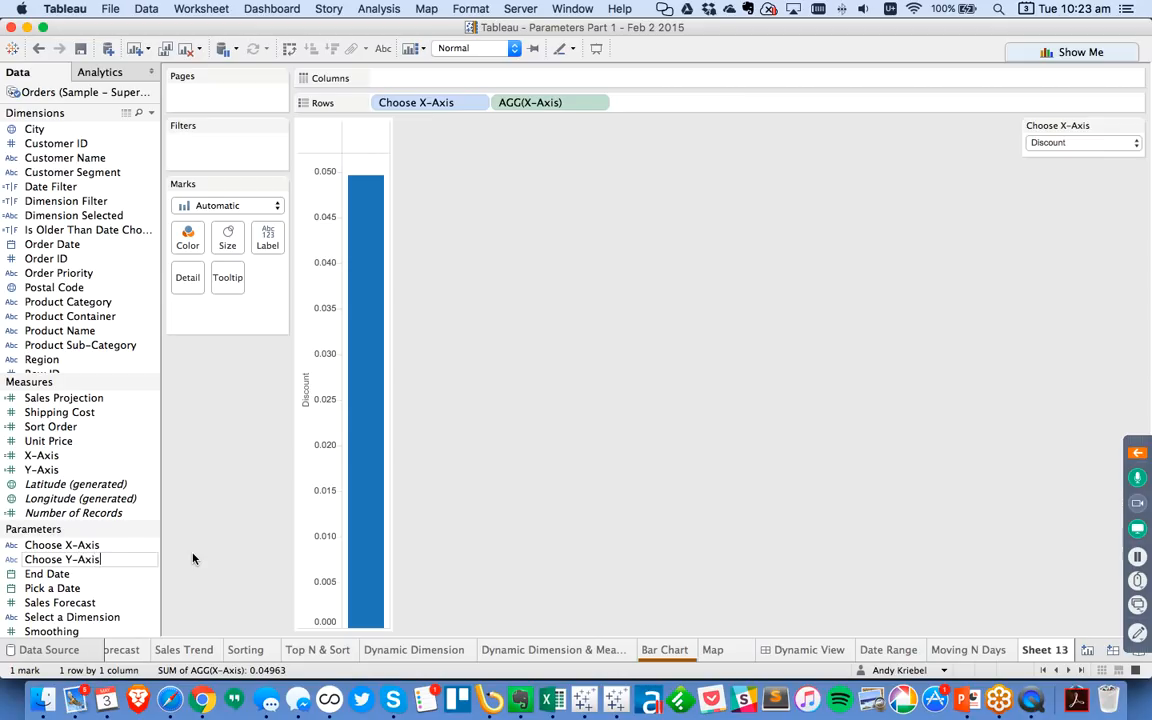
key("Return")
right_click(129, 558)
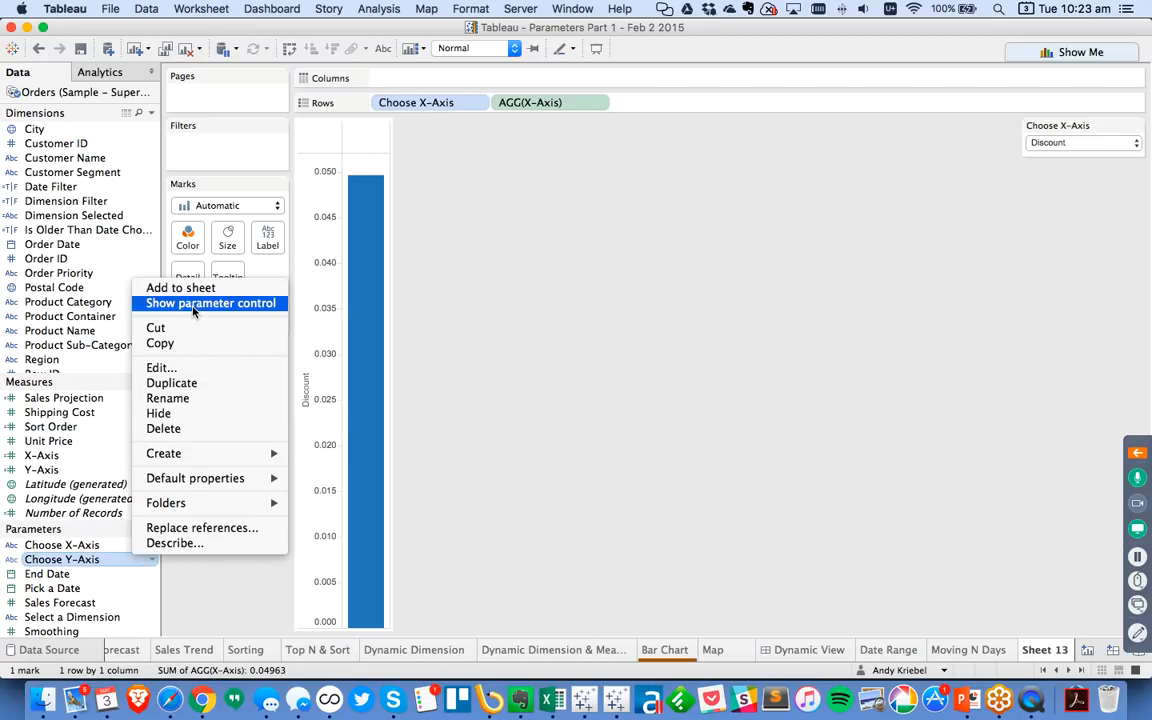
left_click(193, 304)
Change the Y-Axis formula to use CASE [Choose Y-Axis] and save the calculated field
right_click(52, 470)
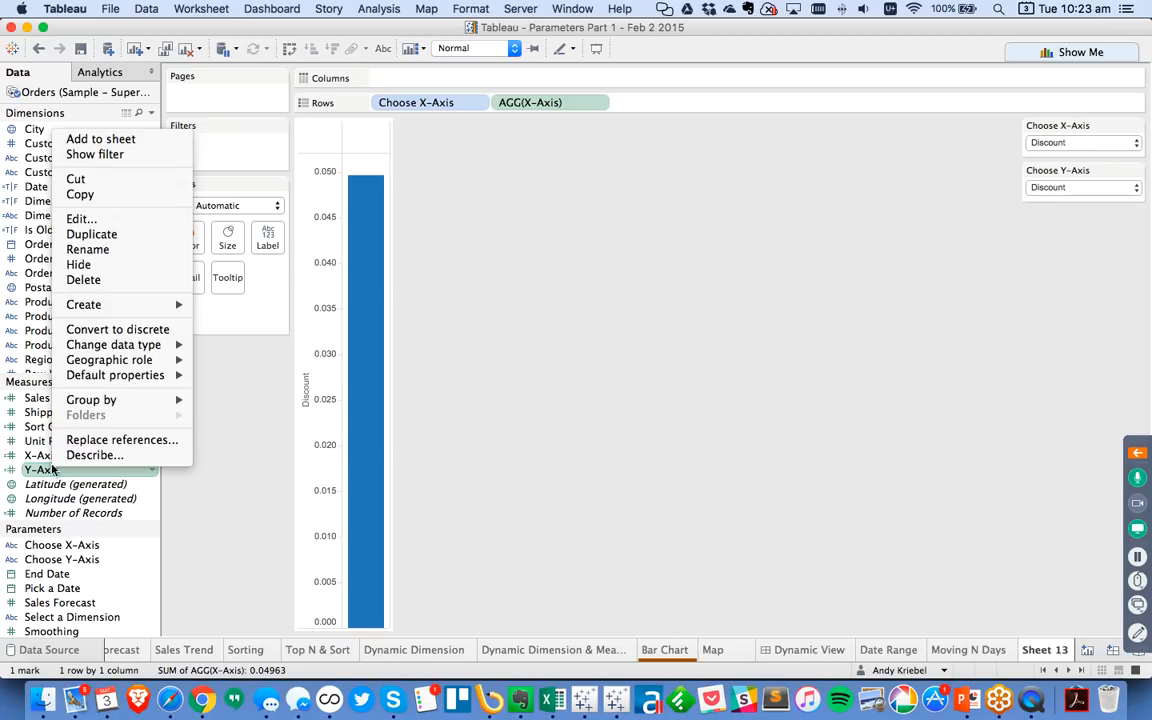
left_click(80, 218)
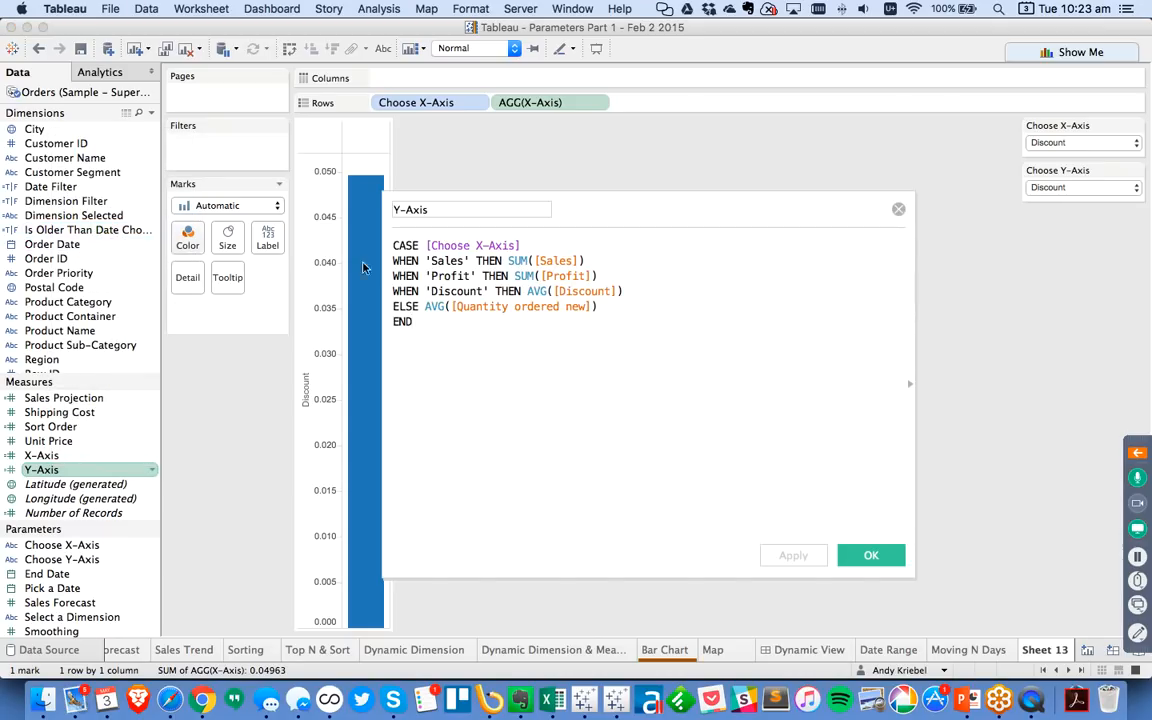
double_click(481, 245)
type("Y")
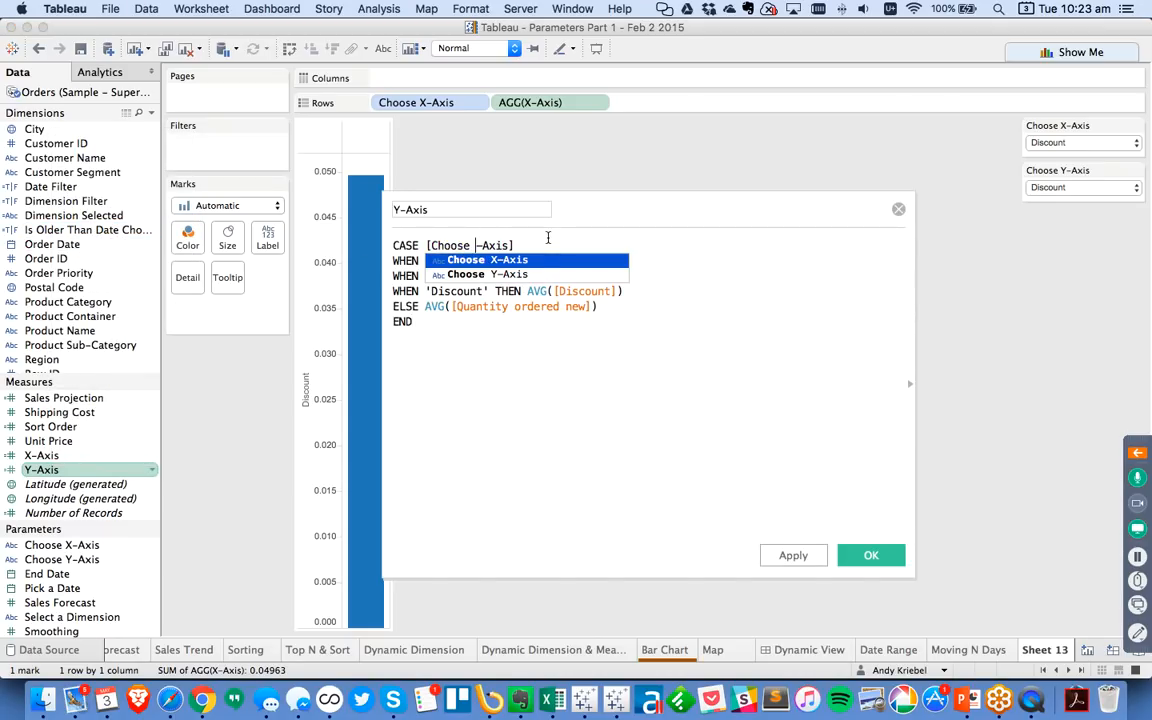
left_click(871, 555)
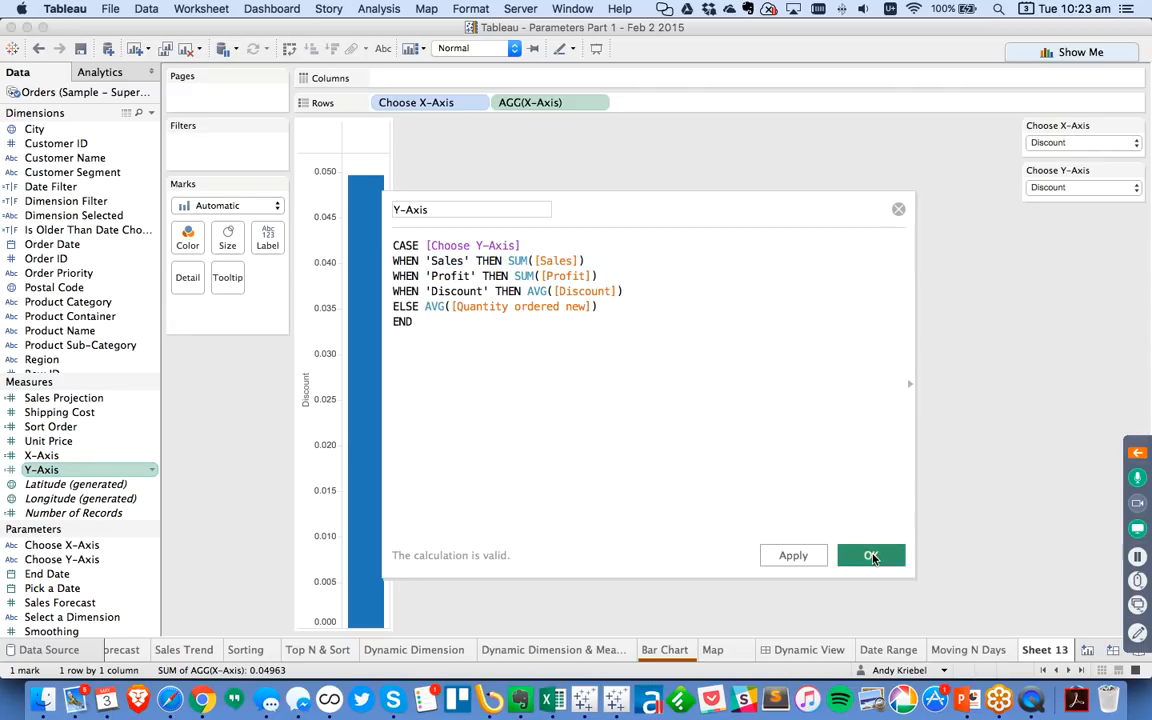
Set Choose Y-Axis to Order Quantity and place the Y-Axis measure on Columns
left_click(1078, 188)
left_click(1061, 204)
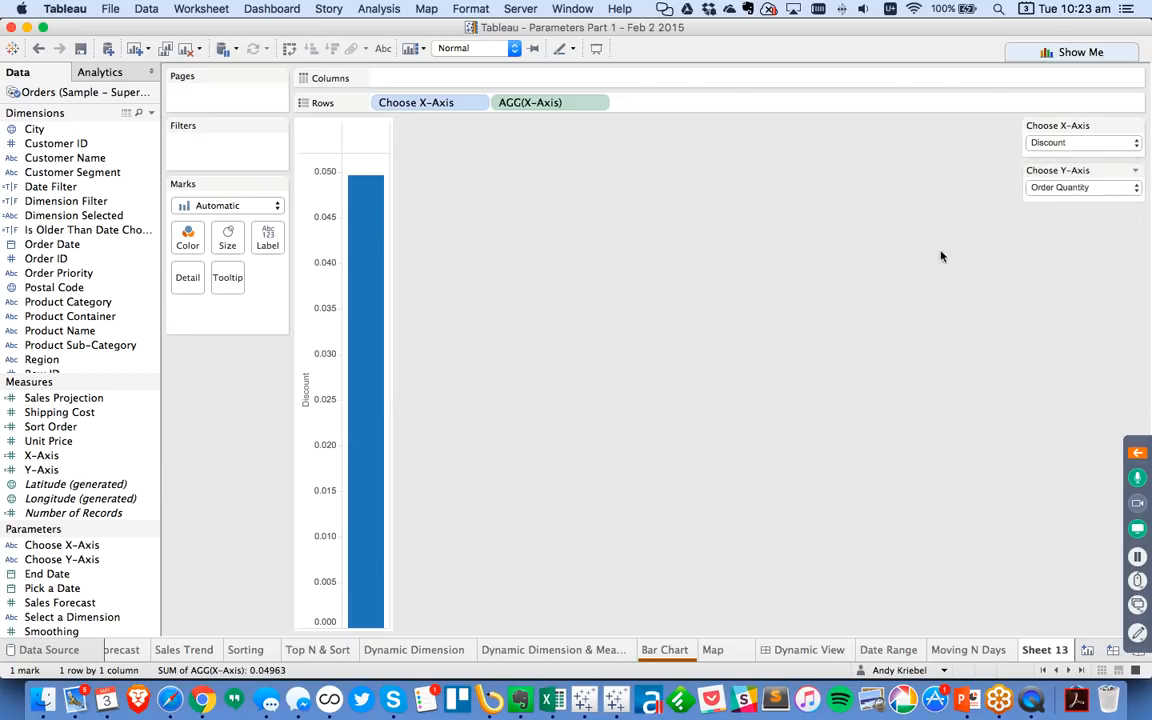
left_click_drag(72, 476, 478, 86)
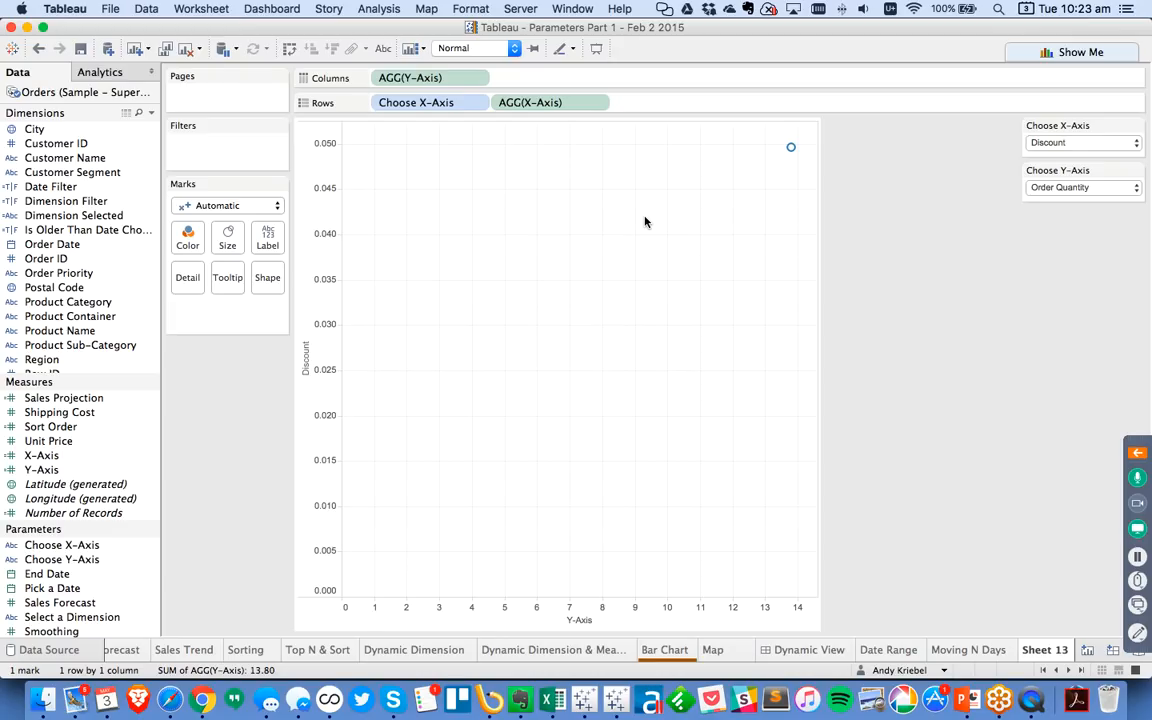
Add the Choose Y-Axis parameter to Columns ahead of the Y-Axis measure and hide the field labels for columns
left_click_drag(61, 559, 390, 80)
right_click(576, 129)
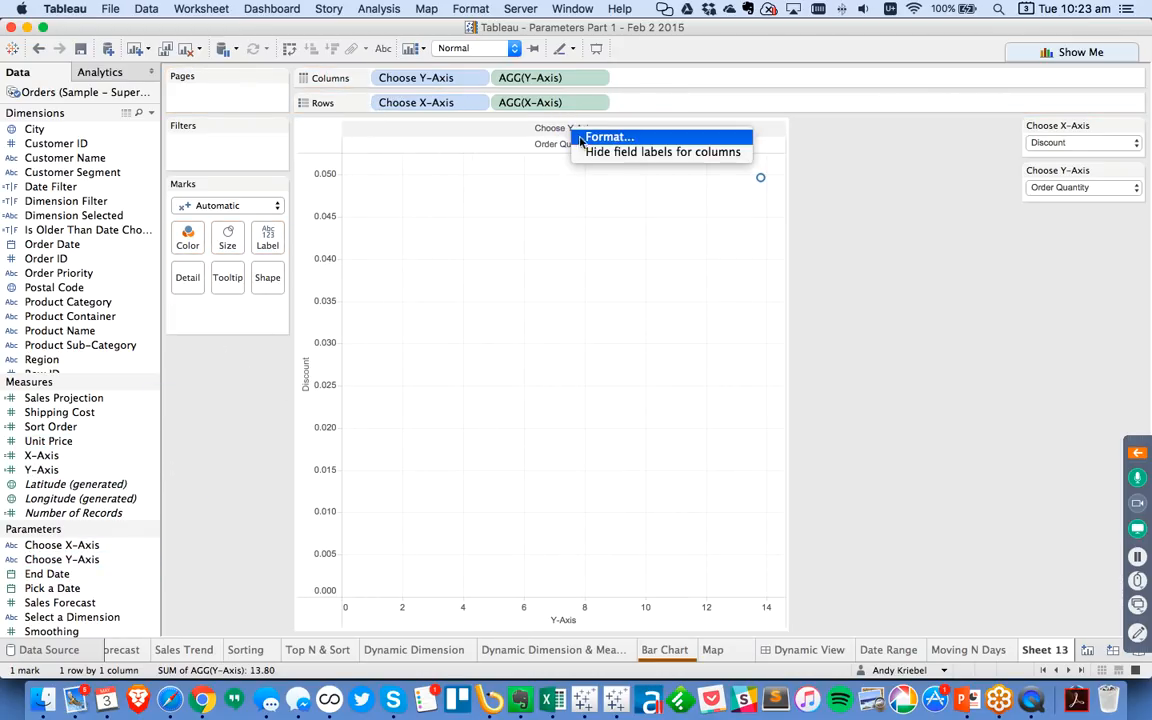
left_click(592, 153)
Clear the title of the horizontal Y-Axis axis
double_click(571, 617)
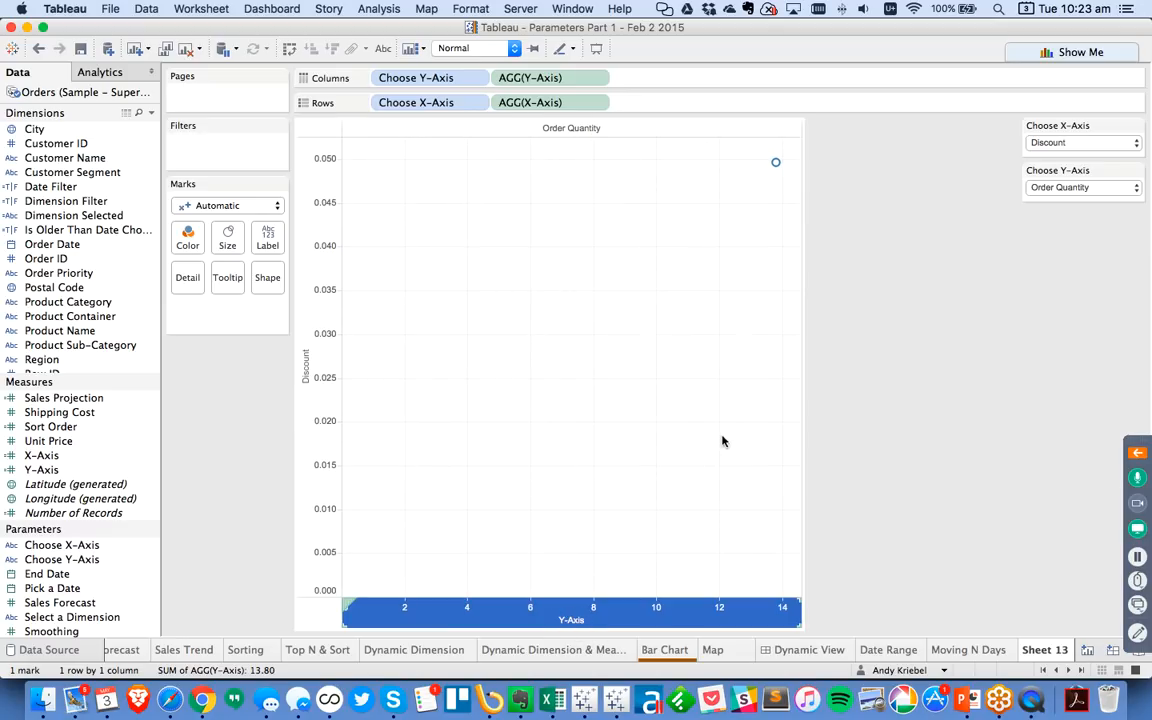
left_click_drag(597, 407, 486, 401)
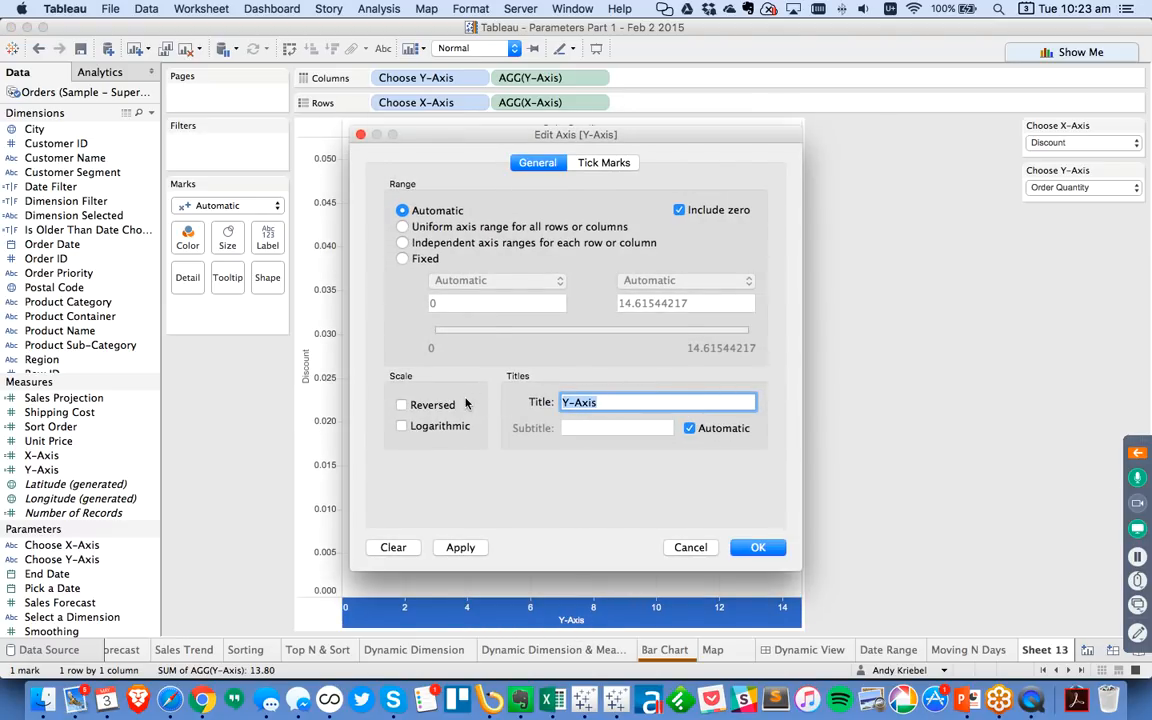
key("BackSpace")
key("Return")
left_click(1013, 421)
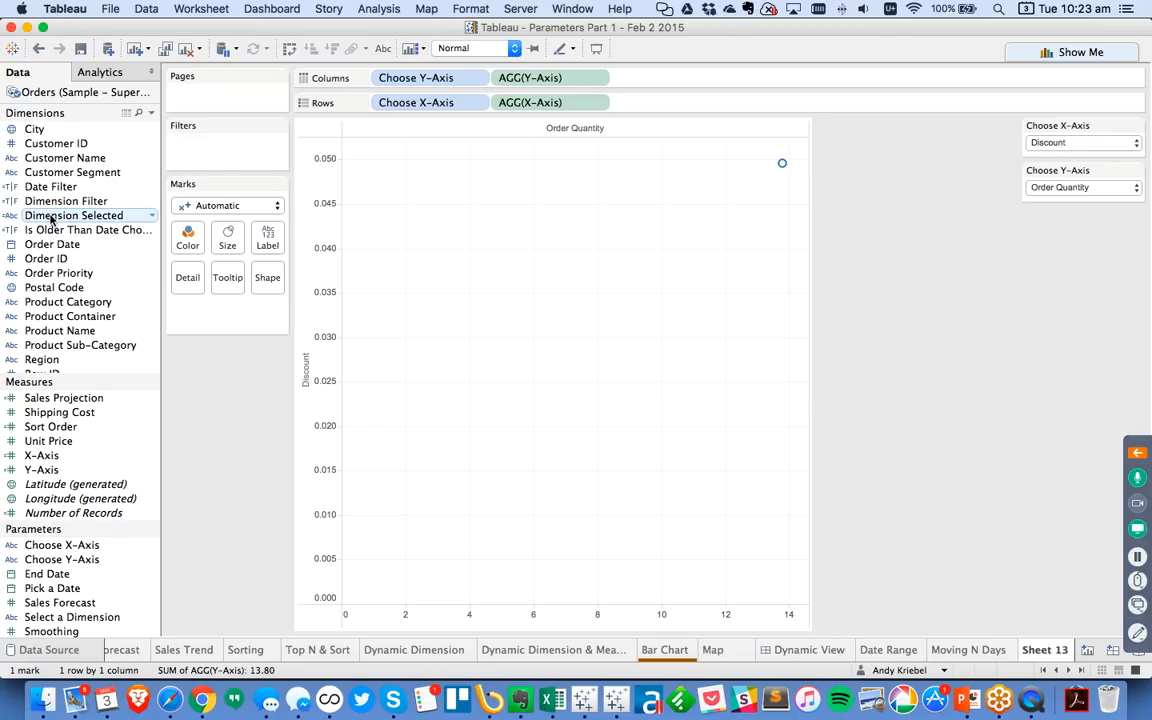
Review the list of values in the Select a Dimension parameter and show its control on the sheet
right_click(80, 617)
left_click(123, 428)
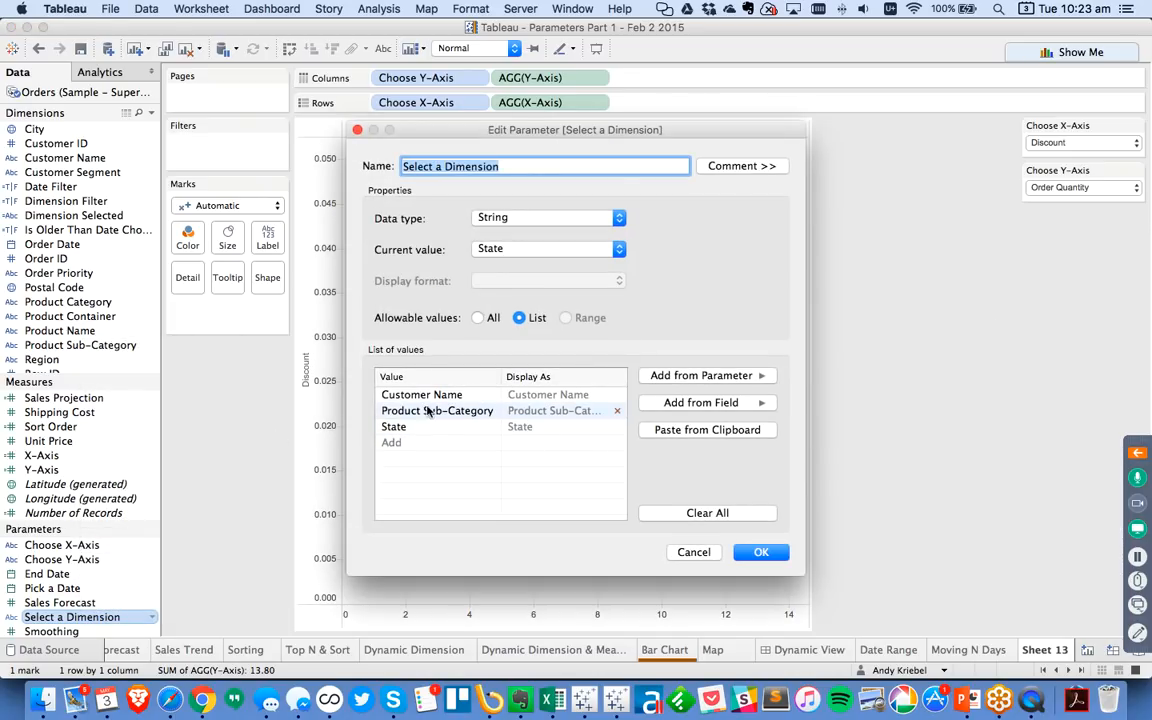
left_click(696, 553)
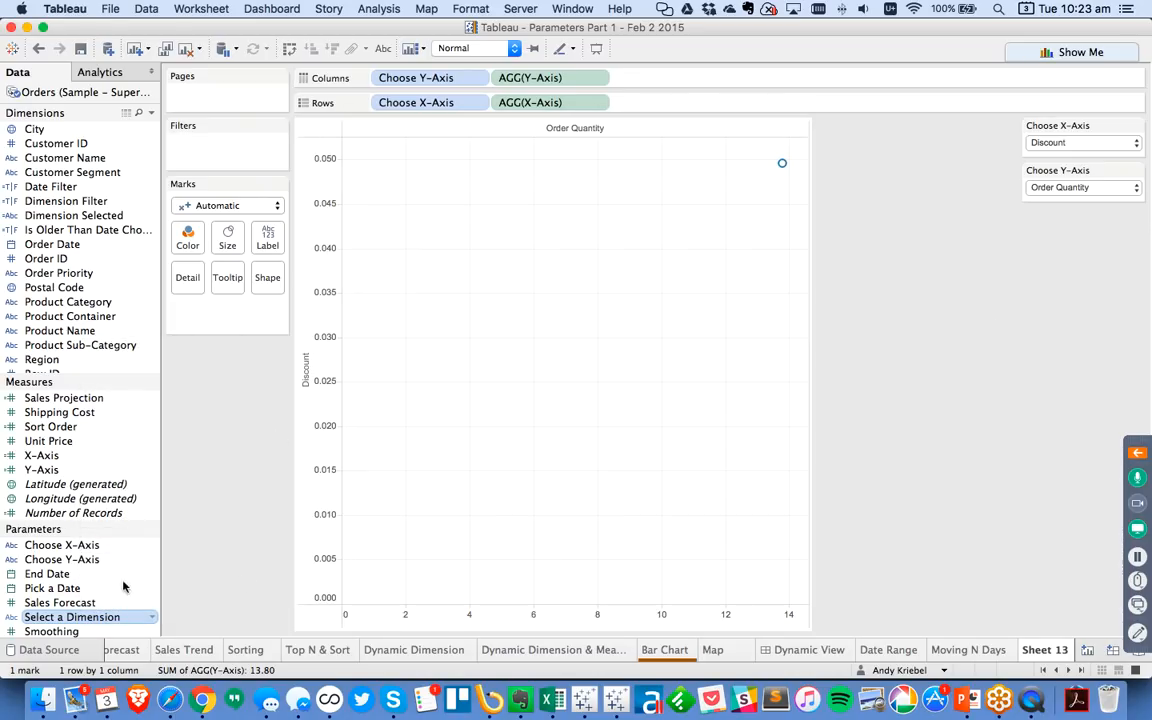
right_click(62, 617)
left_click(131, 364)
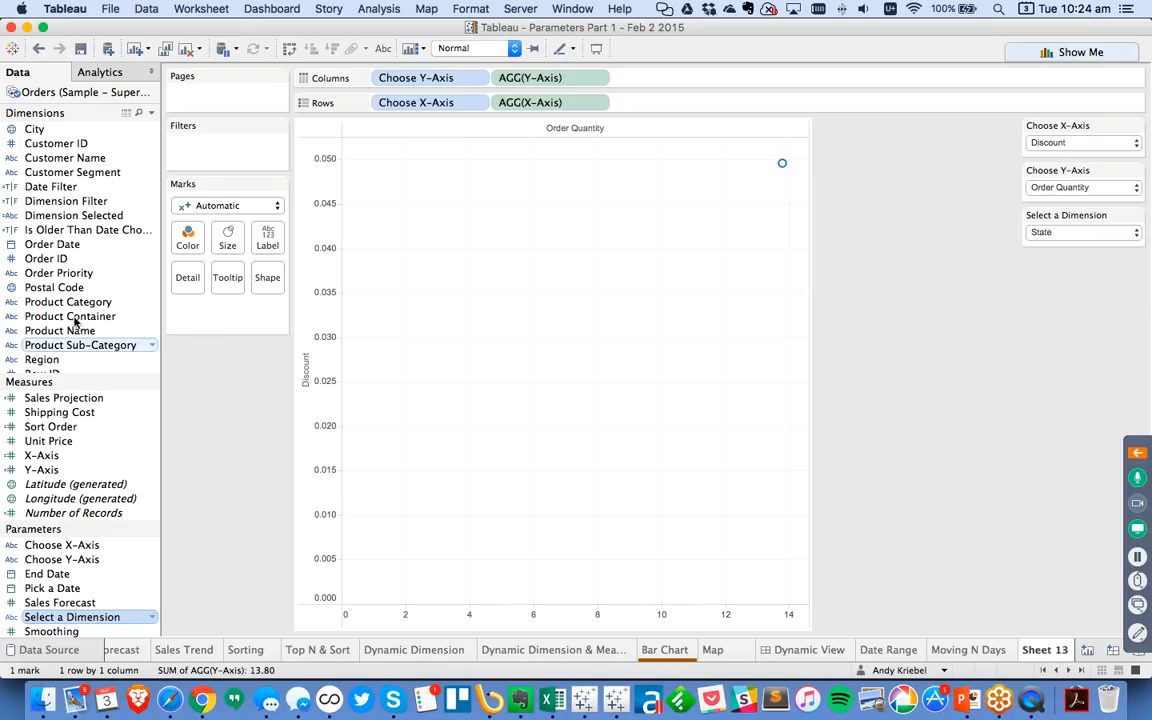
Review the Dimension Selected formula and add that field to the marks as detail
right_click(45, 216)
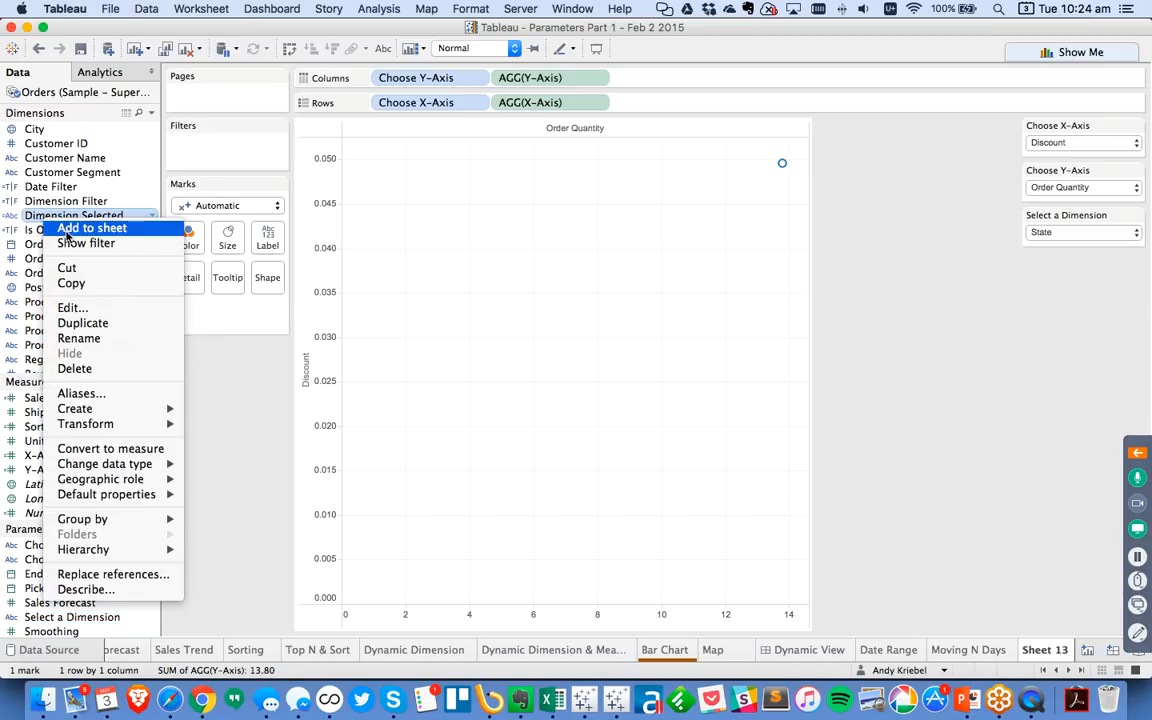
left_click(74, 308)
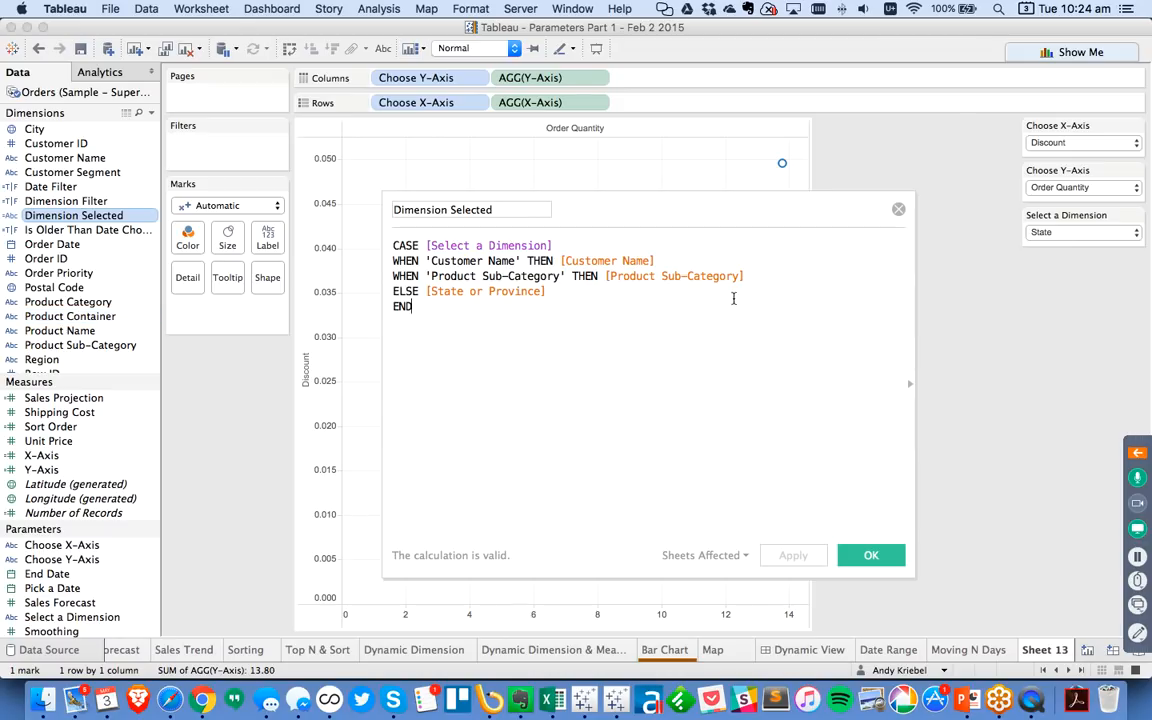
left_click(872, 558)
left_click_drag(57, 215, 222, 290)
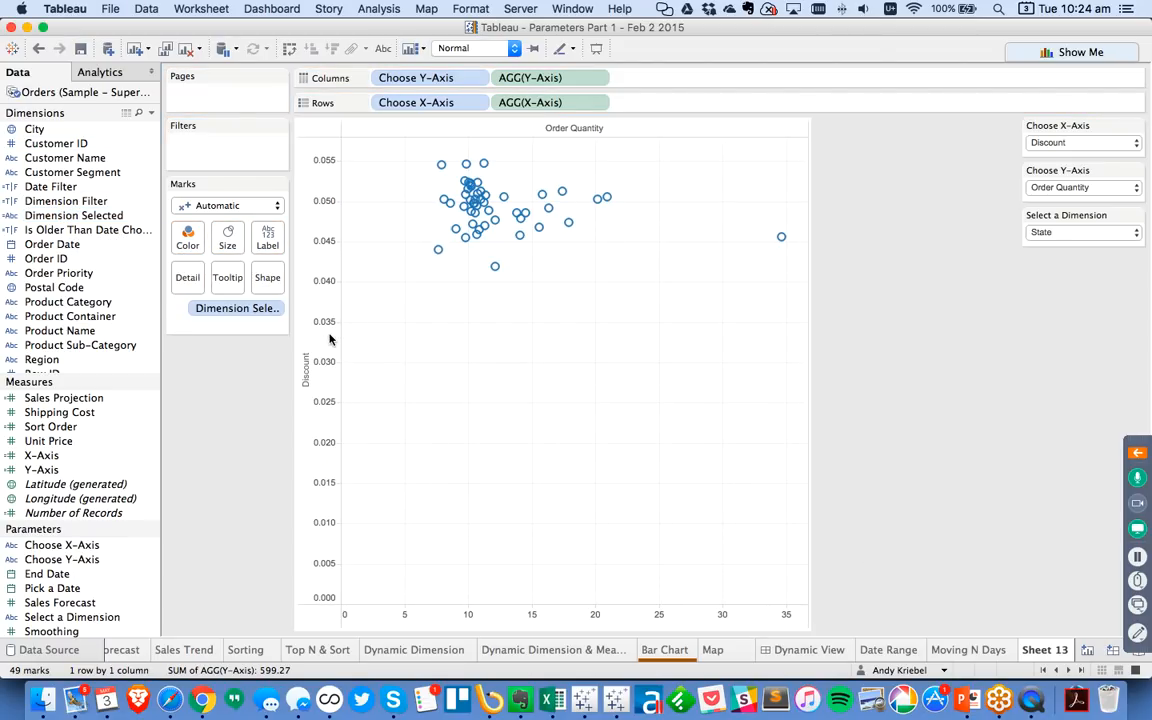
Test the dynamic dimension by switching Select a Dimension to Product Sub-Category and finally to Customer Name
left_click(1050, 234)
left_click(1046, 222)
left_click(1046, 231)
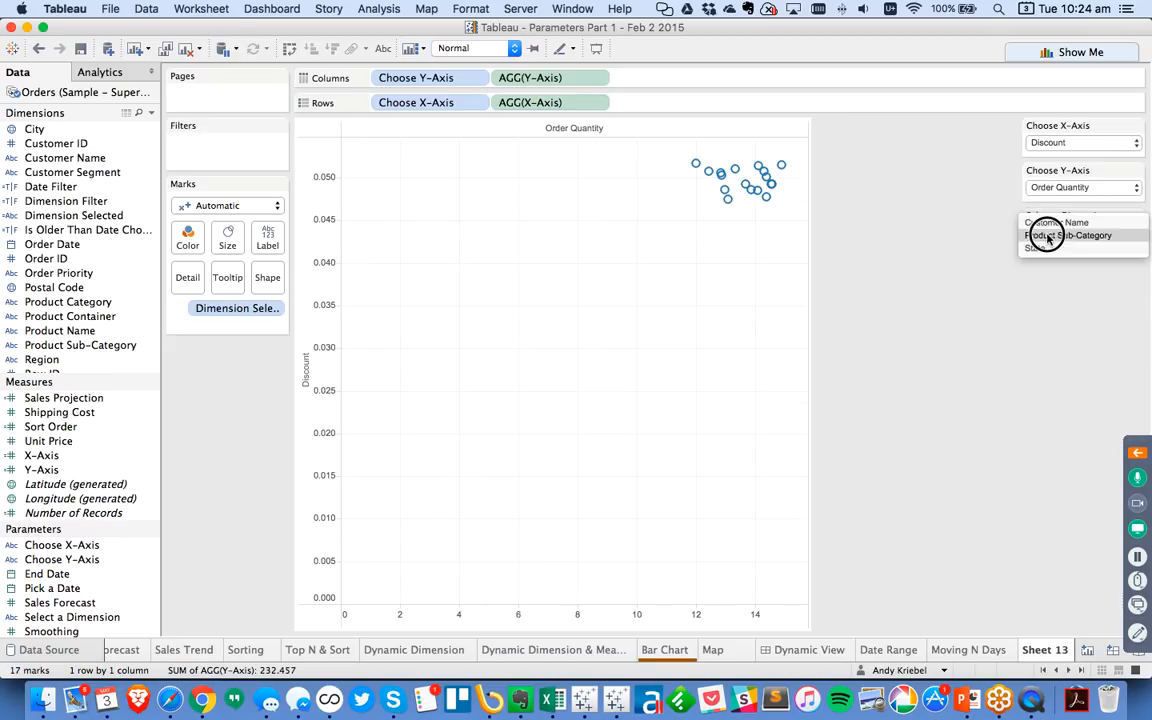
left_click(1046, 231)
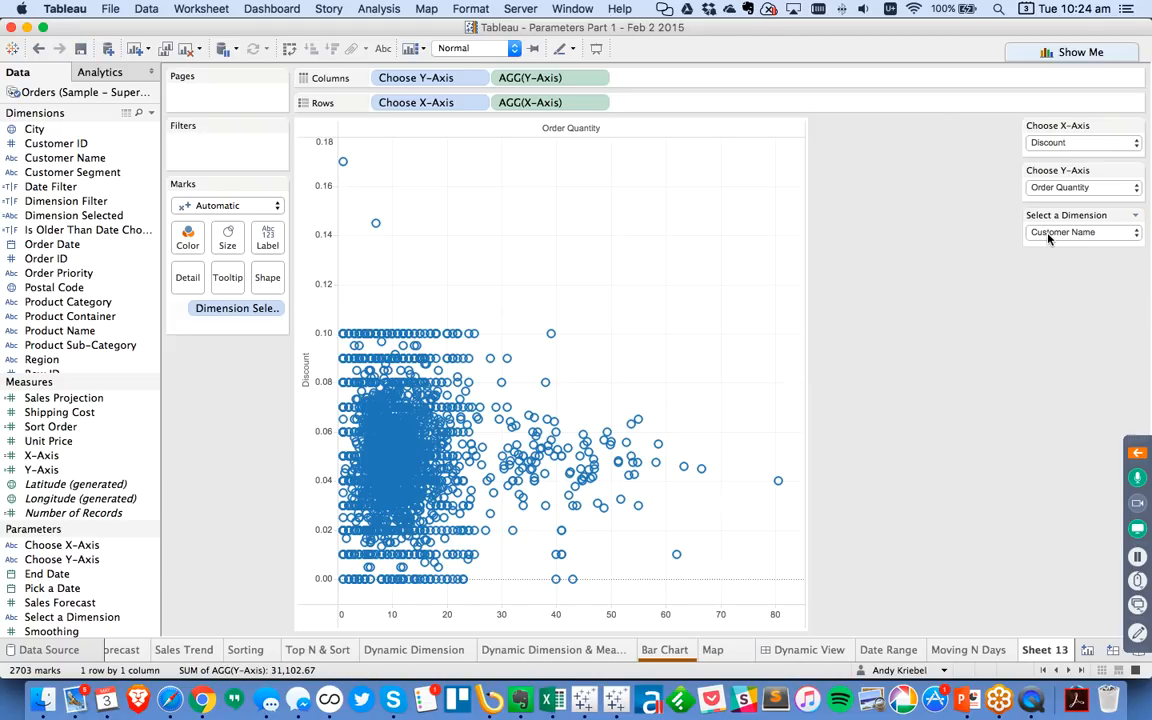
Set Choose Y-Axis to Discount and Choose X-Axis to Profit
left_click(1042, 186)
left_click(1043, 184)
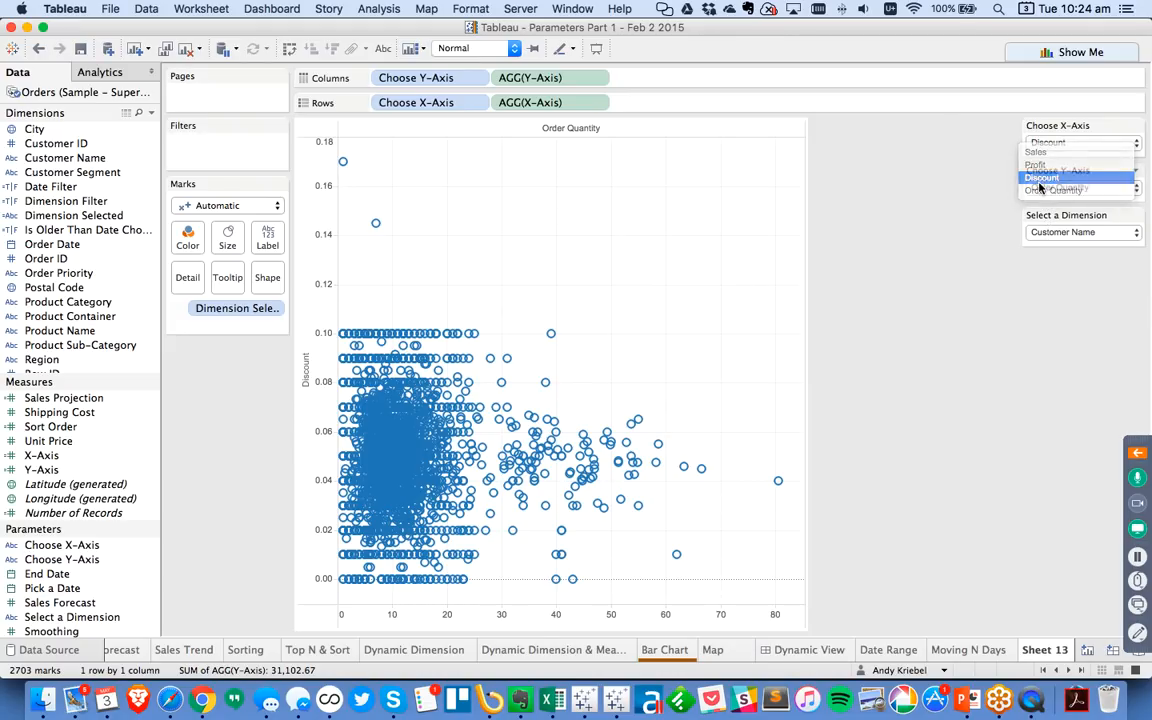
left_click(1048, 145)
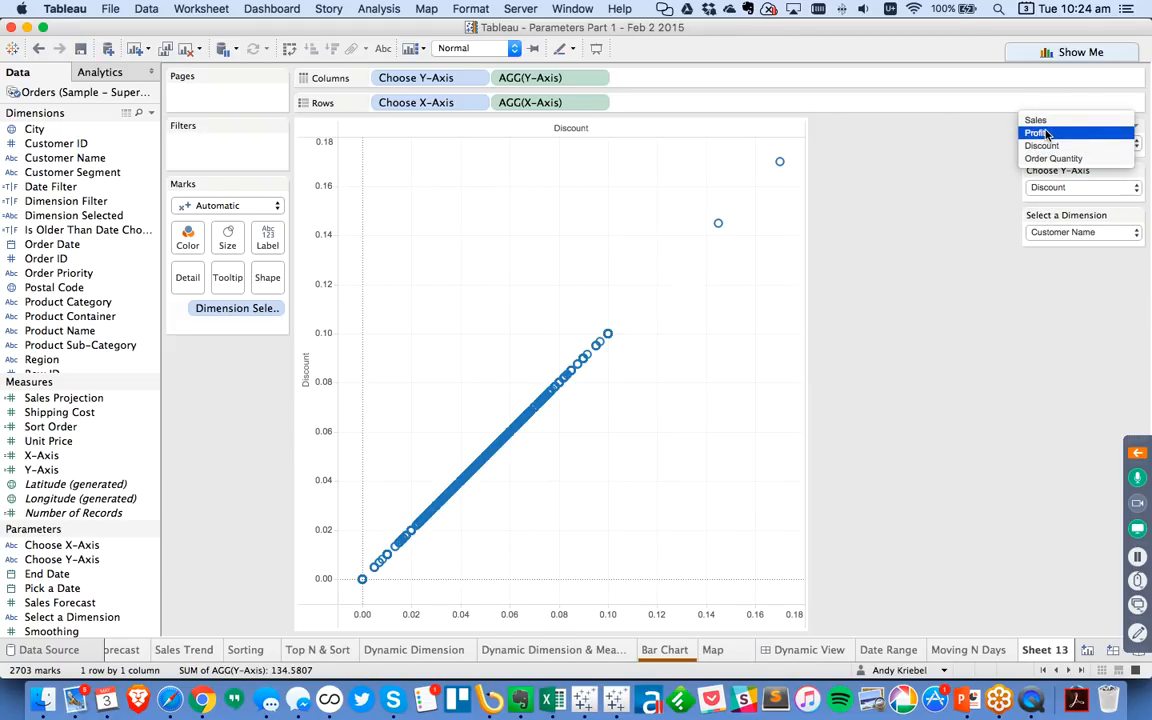
left_click(1037, 132)
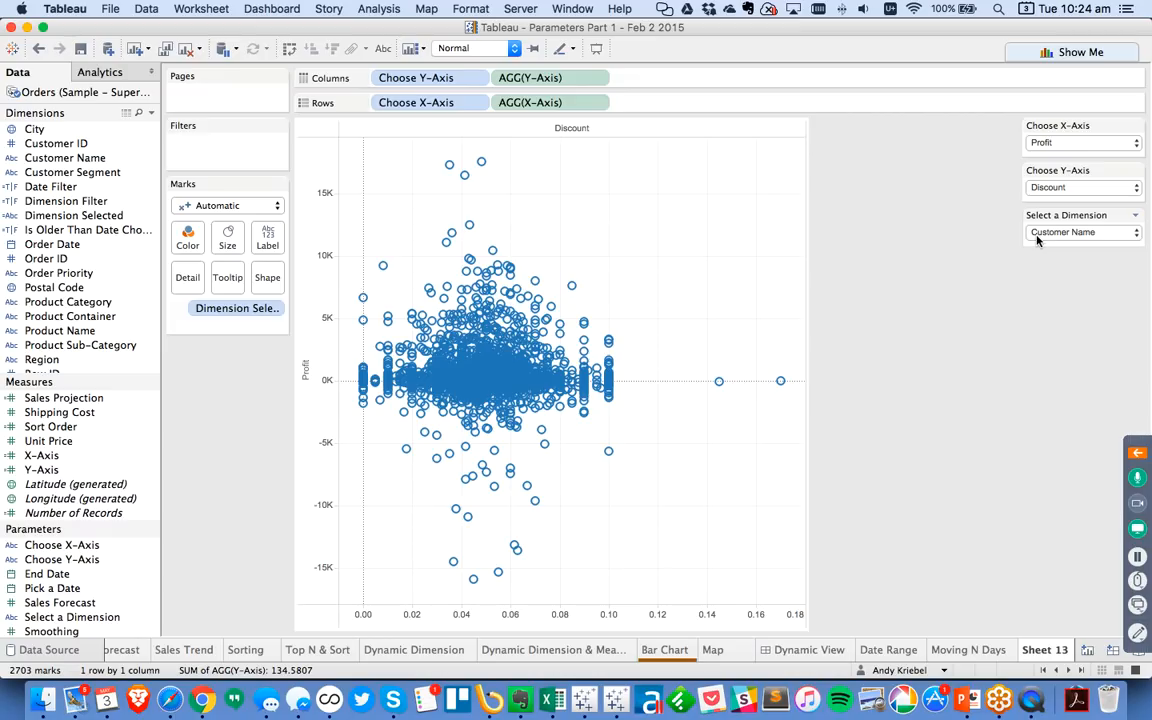
Rename Sheet 13 as Dynamic Scatter Plot
double_click(1041, 651)
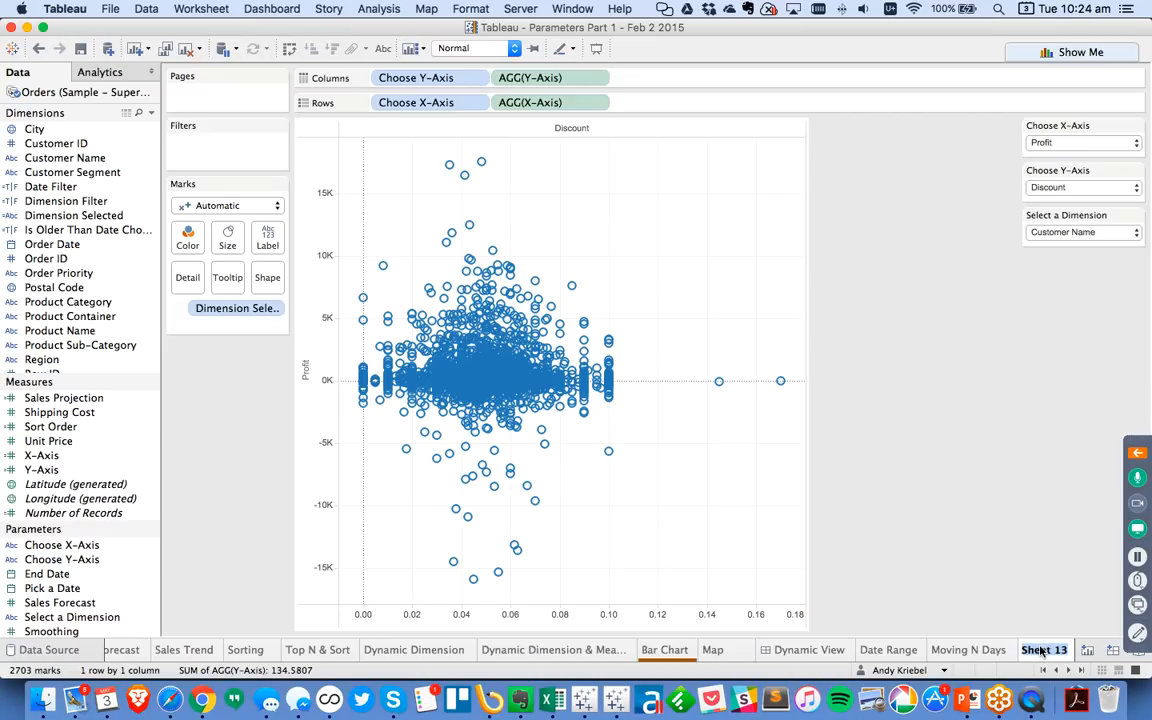
type("Dynamic Scatter P")
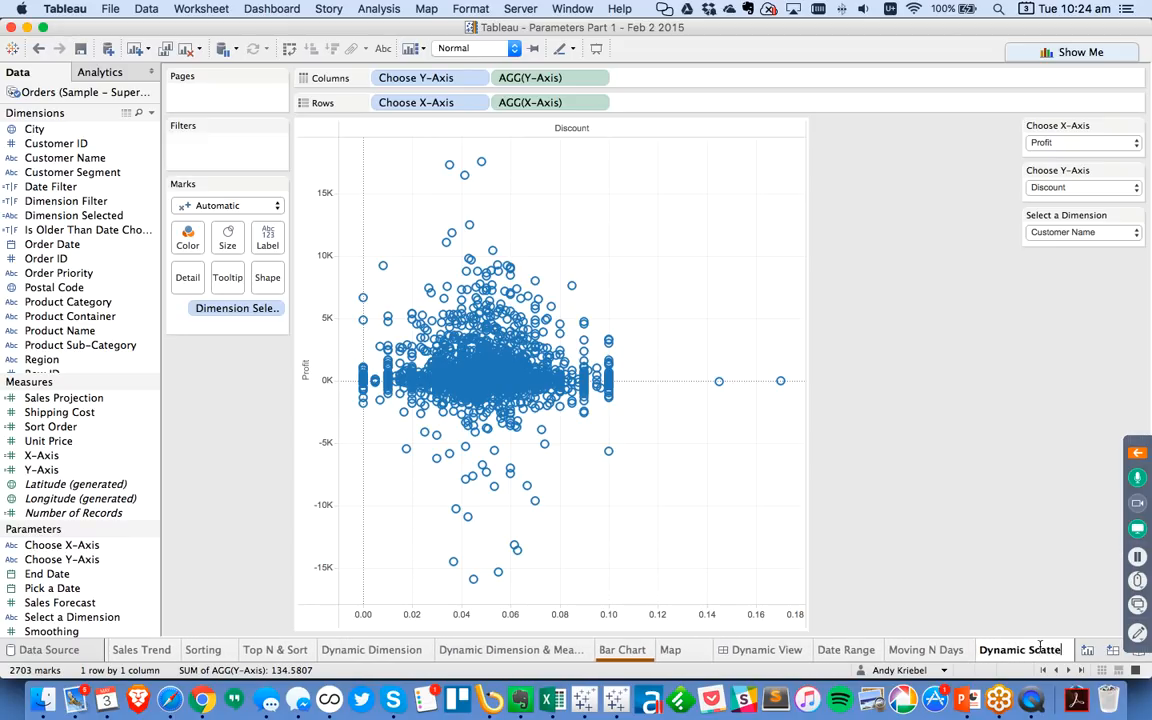
type("lot")
key("Return")
Switch to PowerPoint to compare the exercise slides 15 and 16, and return to Tableau
key("super+Tab")
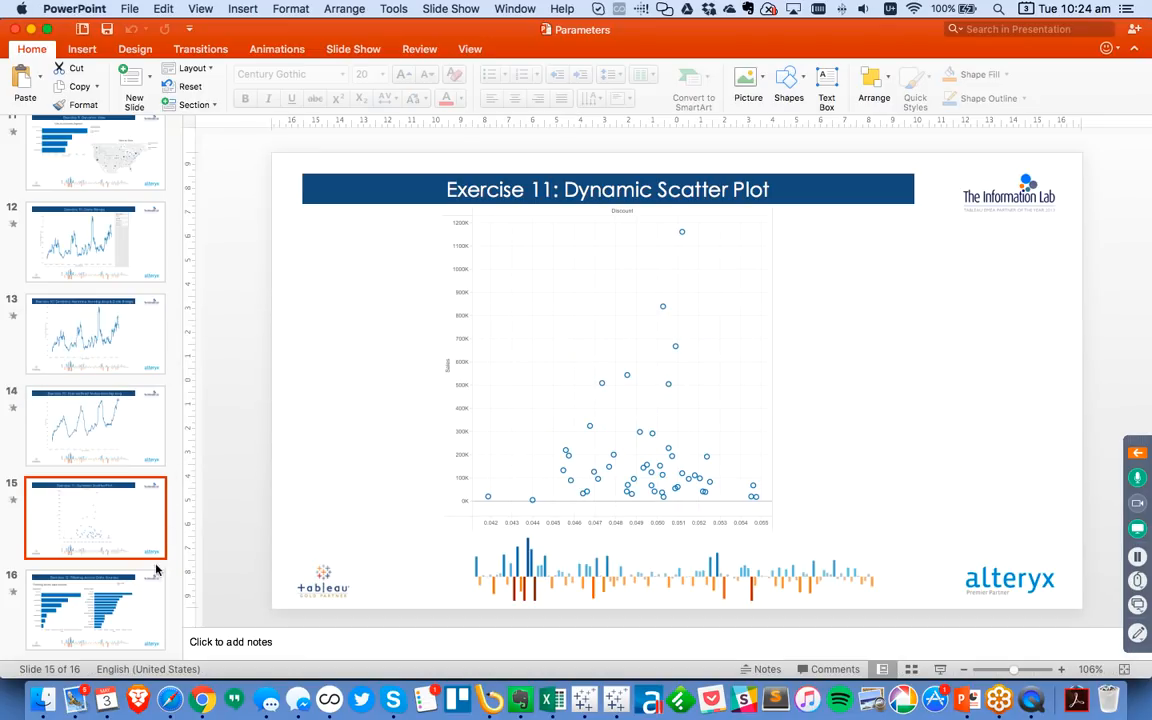
left_click(137, 599)
left_click(112, 523)
left_click(101, 598)
left_click(105, 525)
key("super+Tab")
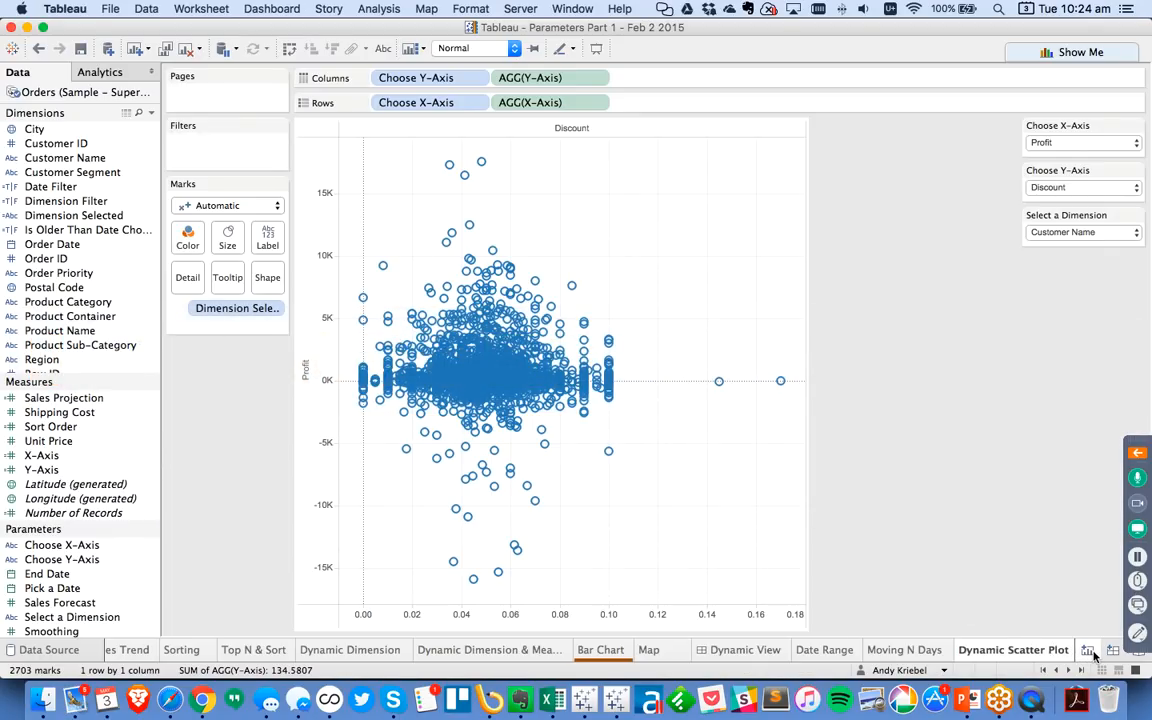
Create a new worksheet with a bar chart of Sales by Product Sub-Category
left_click(1090, 651)
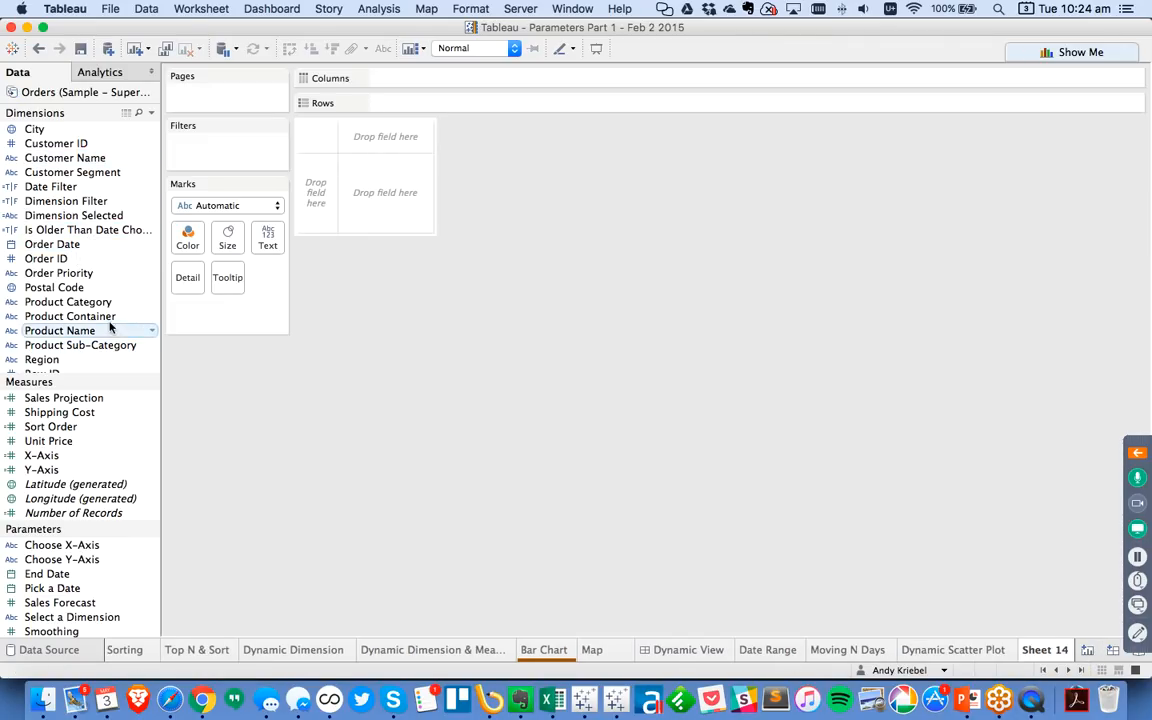
scroll(105, 300, "down", 3)
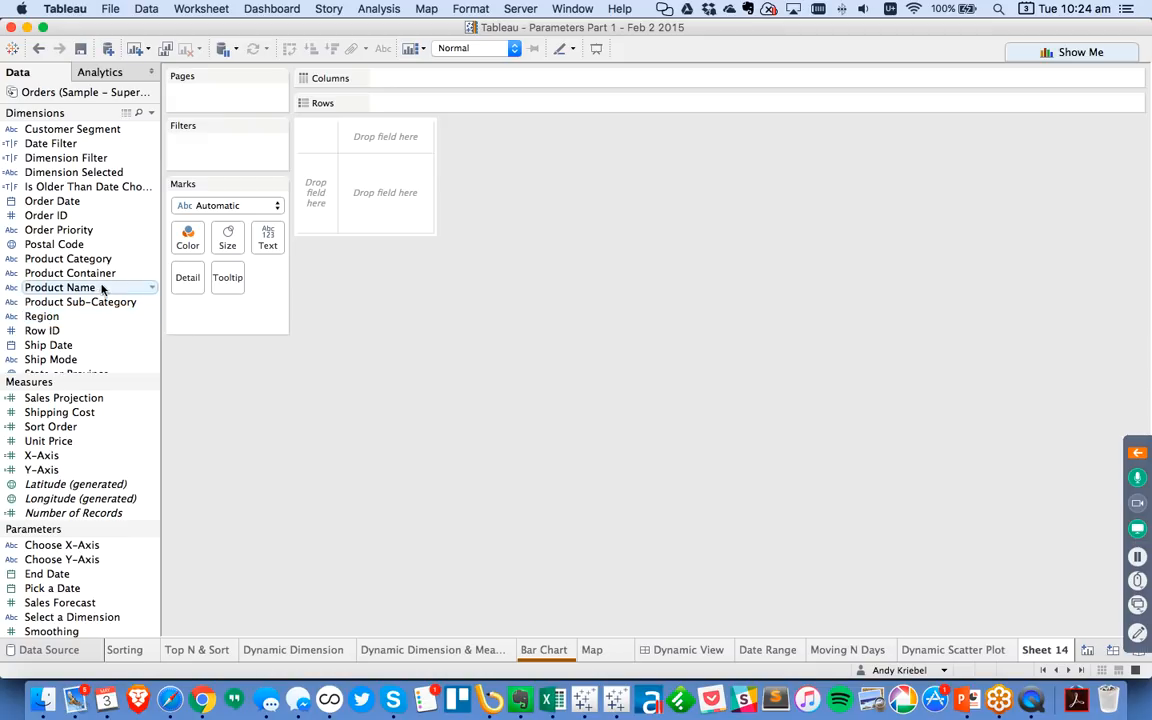
left_click_drag(92, 301, 314, 216)
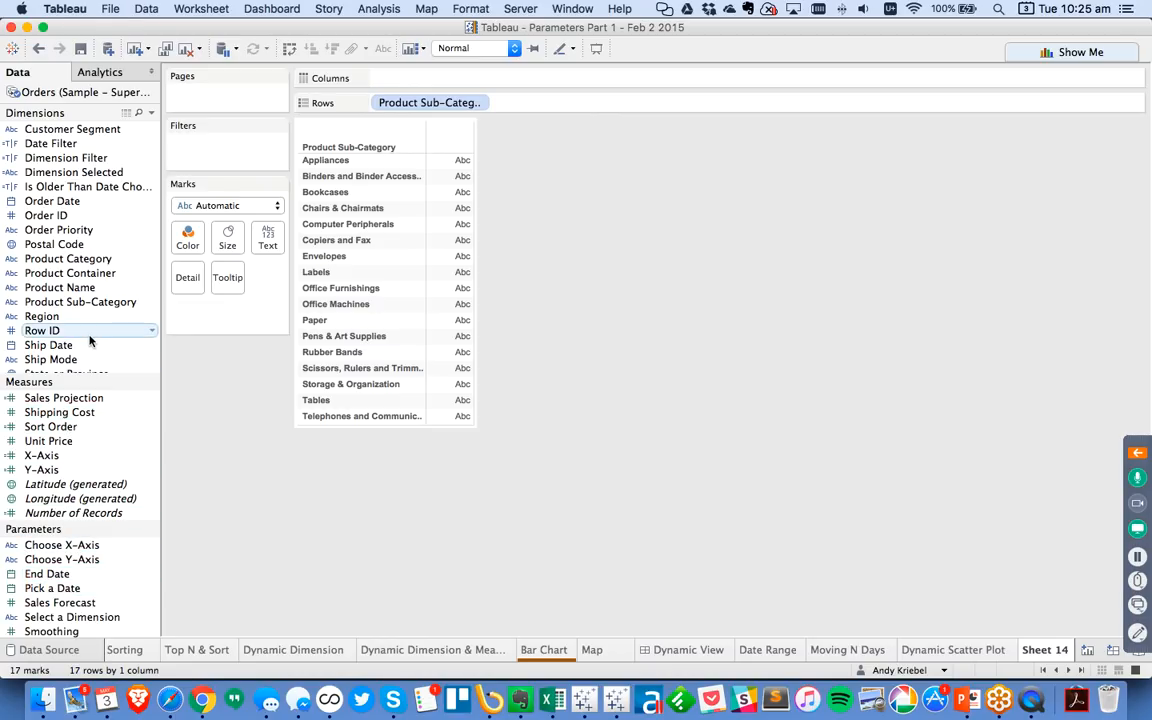
scroll(79, 406, "up", 2)
left_click_drag(40, 398, 445, 78)
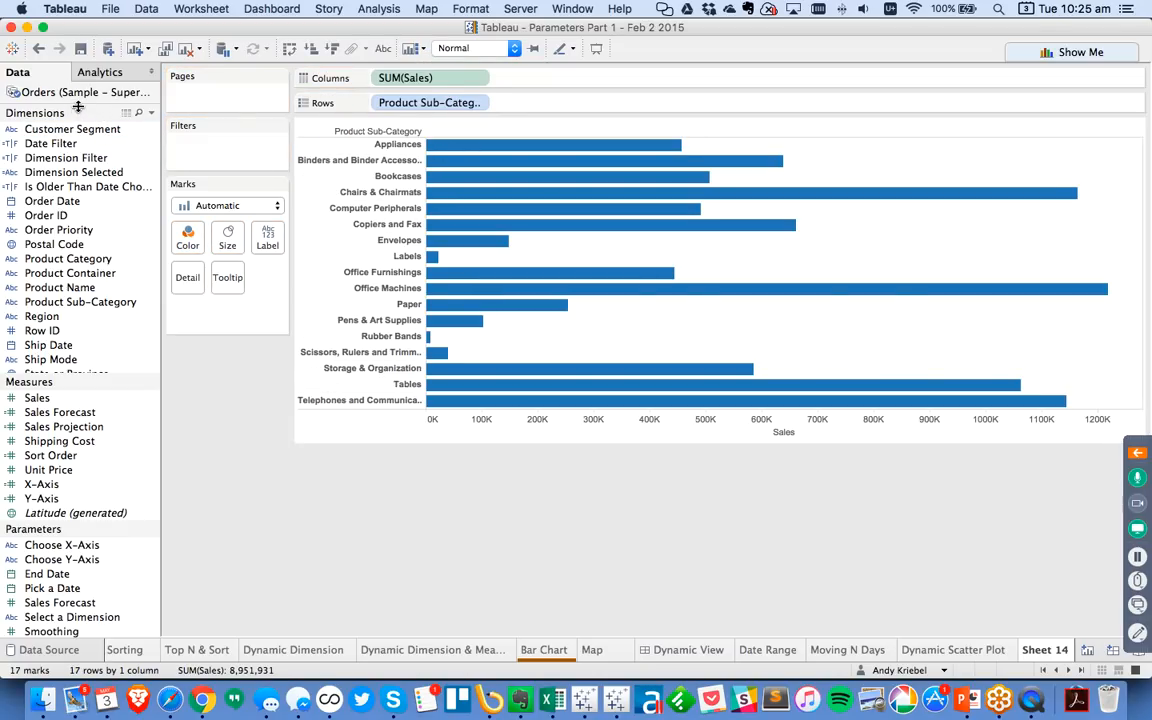
Connect the workbook to the saved Sample - Coffee Chain data source and select its Market dimension
left_click(110, 49)
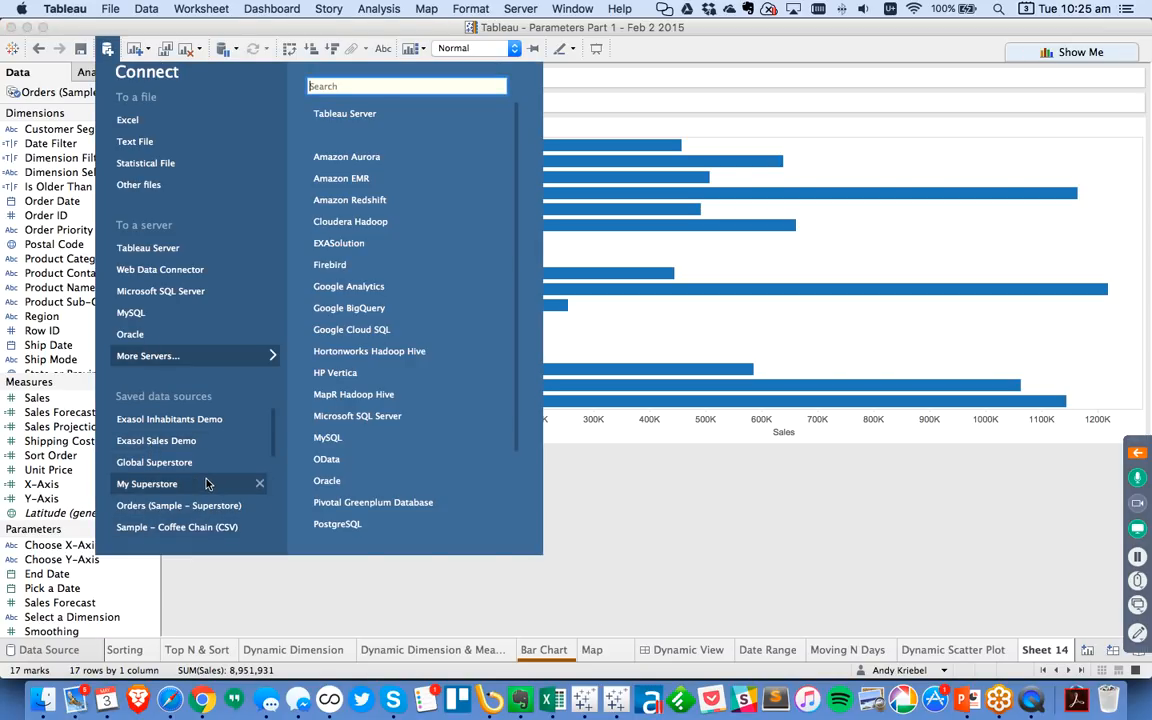
scroll(199, 487, "down", 5)
scroll(197, 487, "up", 3)
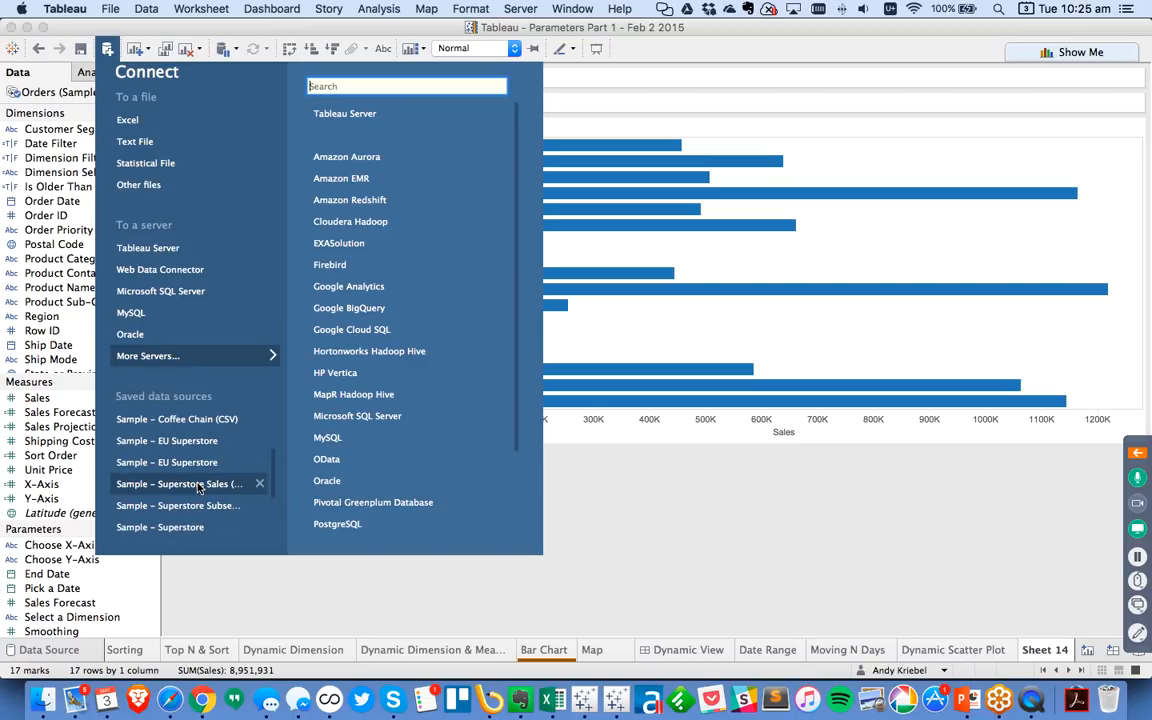
left_click(162, 380)
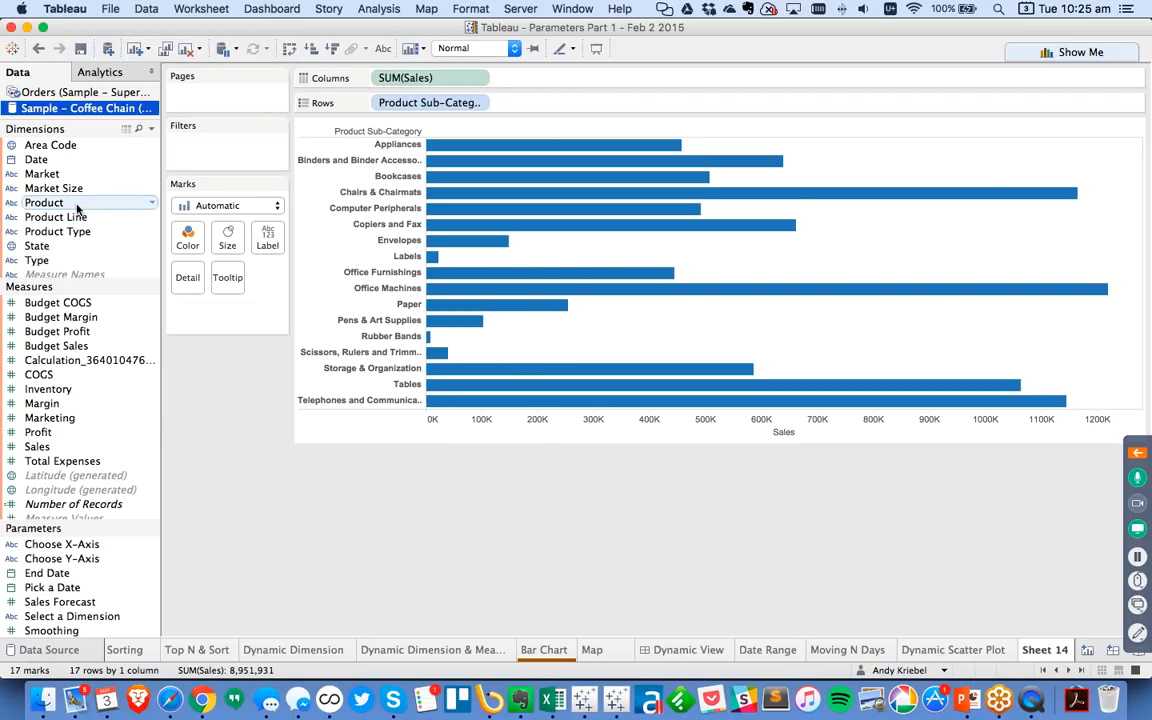
left_click(62, 175)
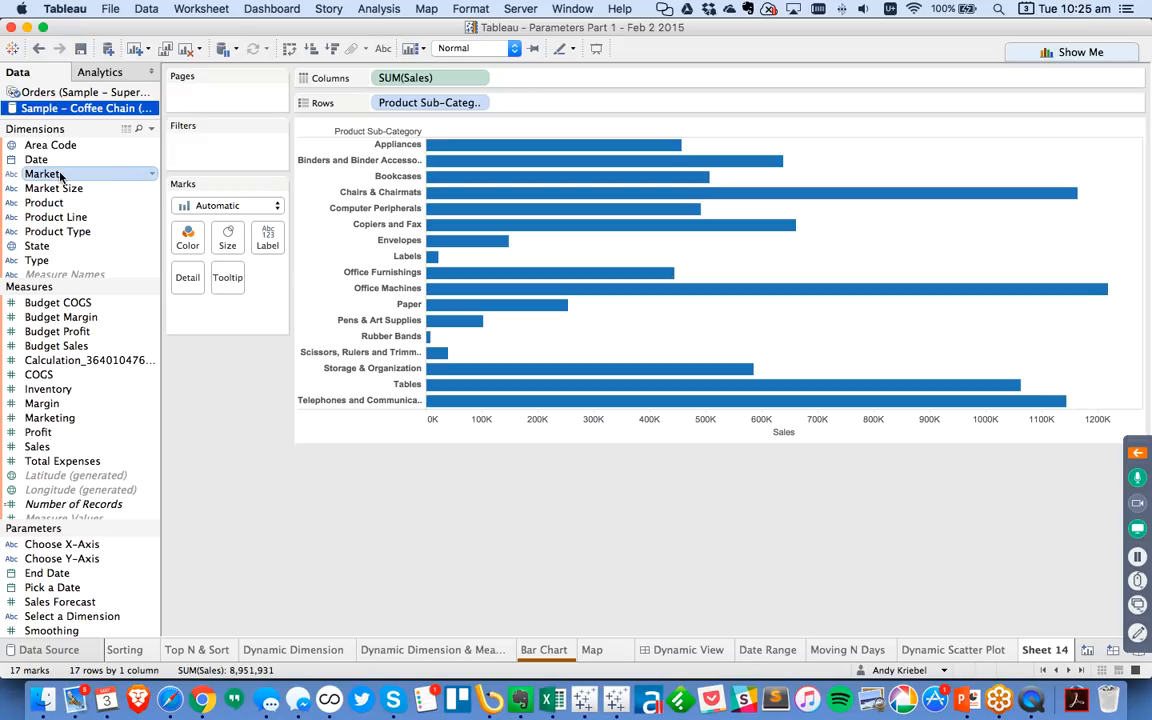
Rename Sheet 14 as Superstore Sales
double_click(1032, 649)
type("Superstore Sales")
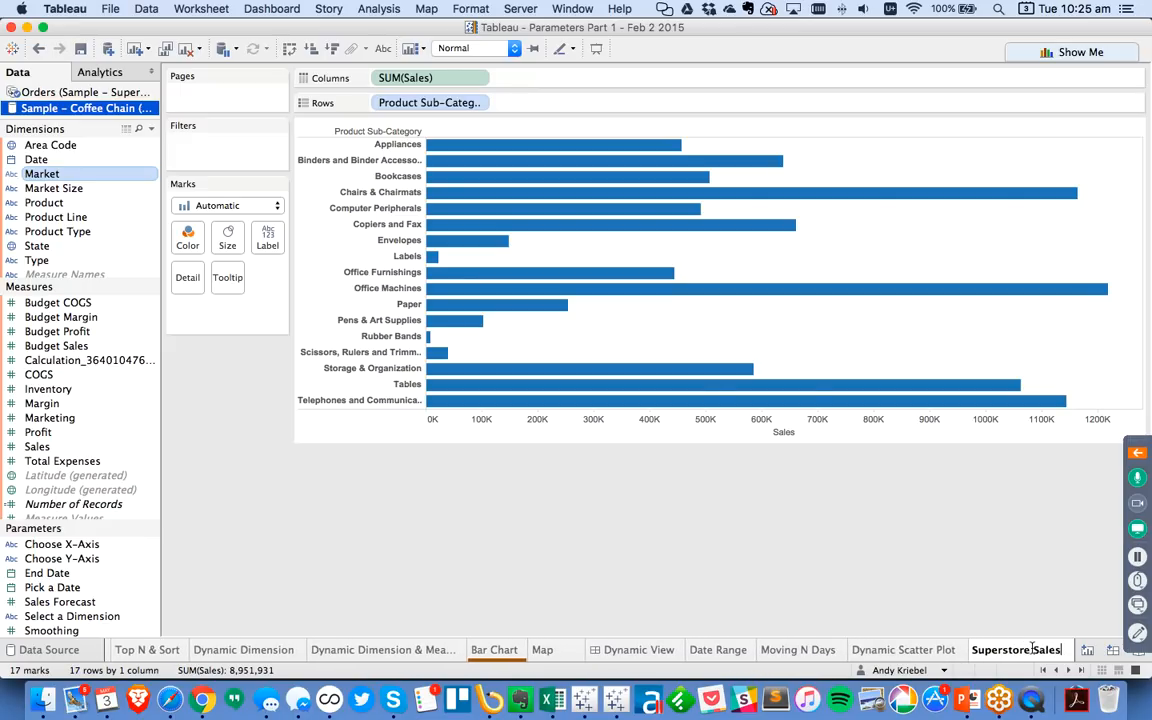
key("Return")
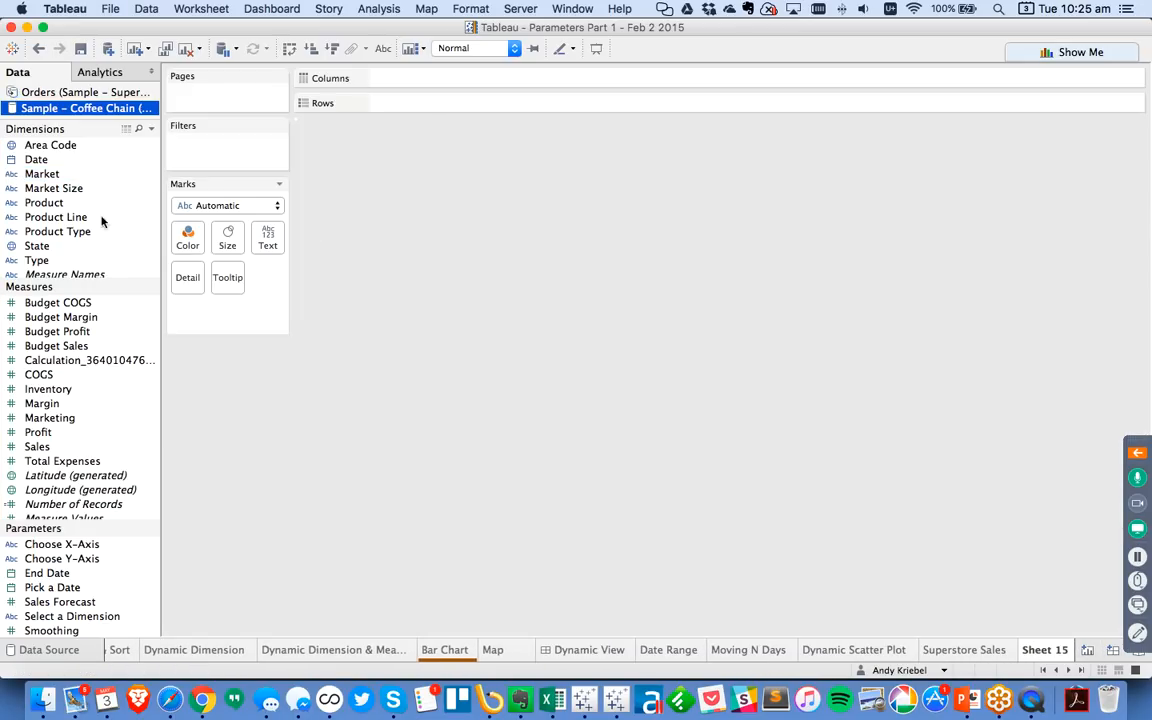
Create a new worksheet, try the Coffee Chain dimensions Market and Type on Rows, and replace them with Product
key("super+t")
left_click_drag(42, 173, 321, 193)
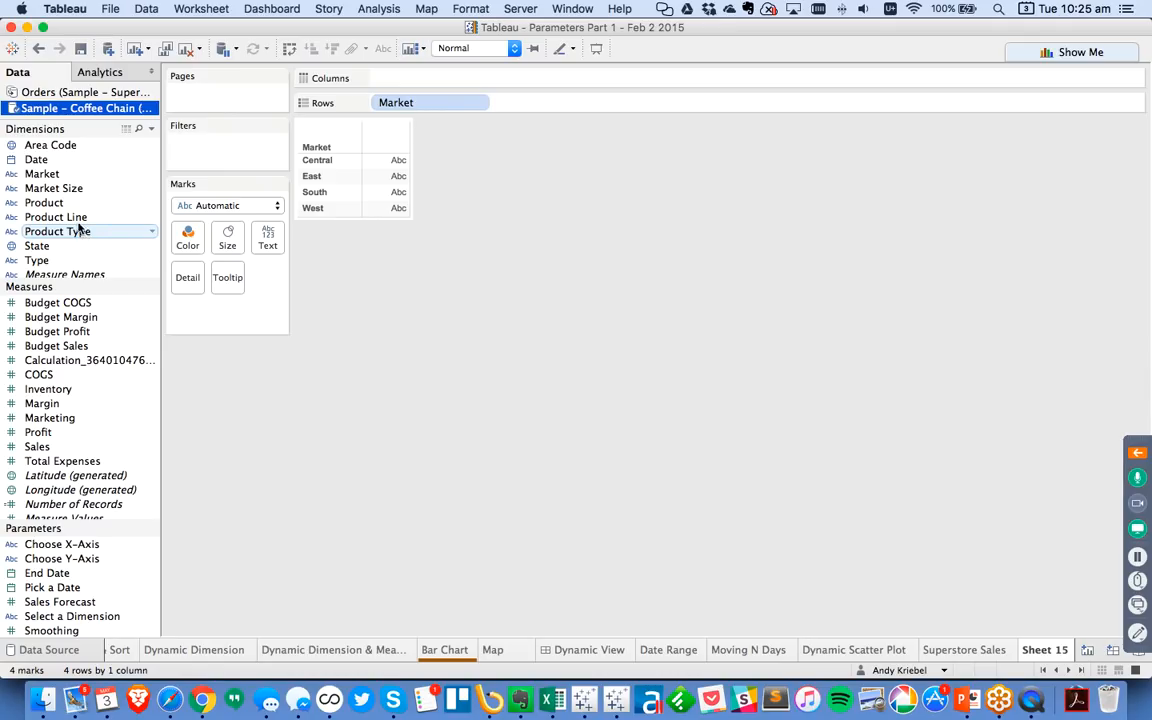
scroll(100, 233, "down", 1)
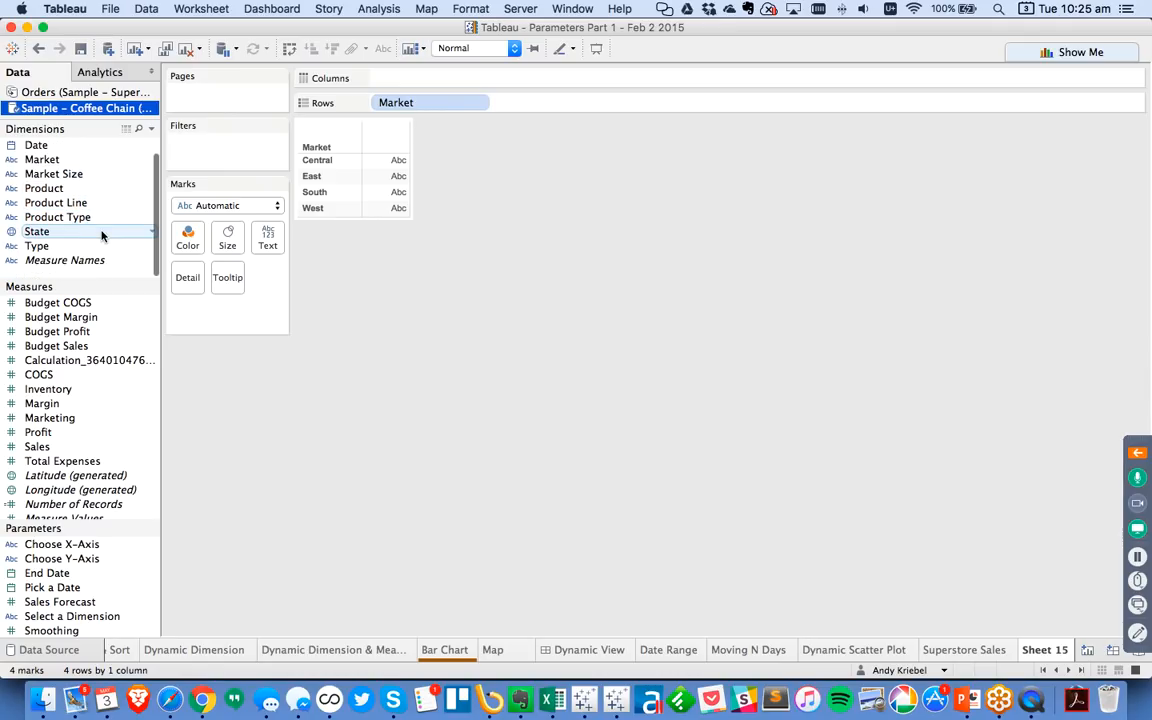
left_click_drag(82, 247, 415, 102)
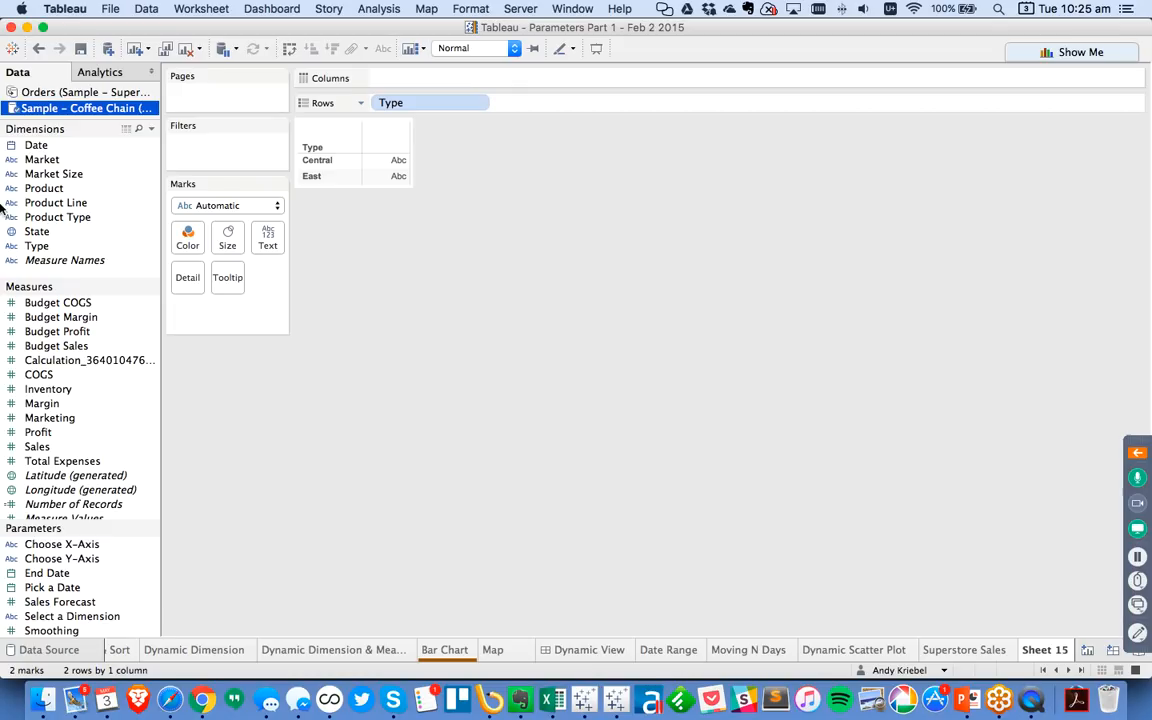
left_click_drag(70, 188, 410, 104)
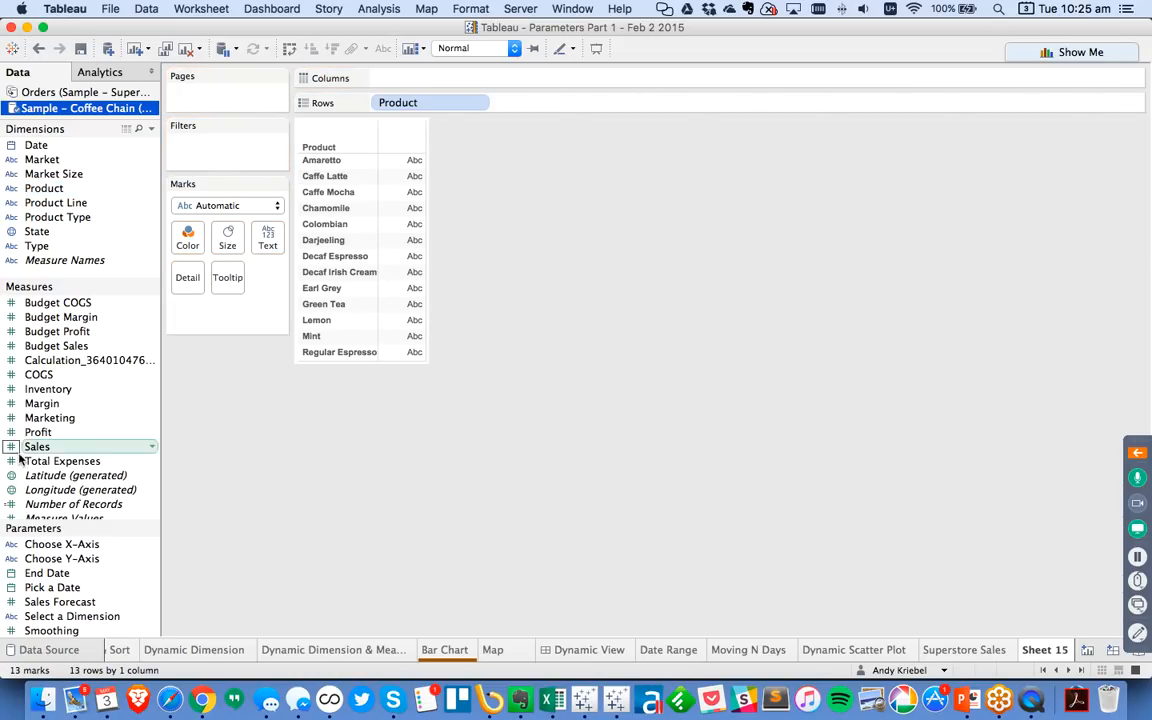
Chart Sales by Product as horizontal bars and rename the worksheet as Coffee Chain Sales
left_click_drag(37, 446, 448, 80)
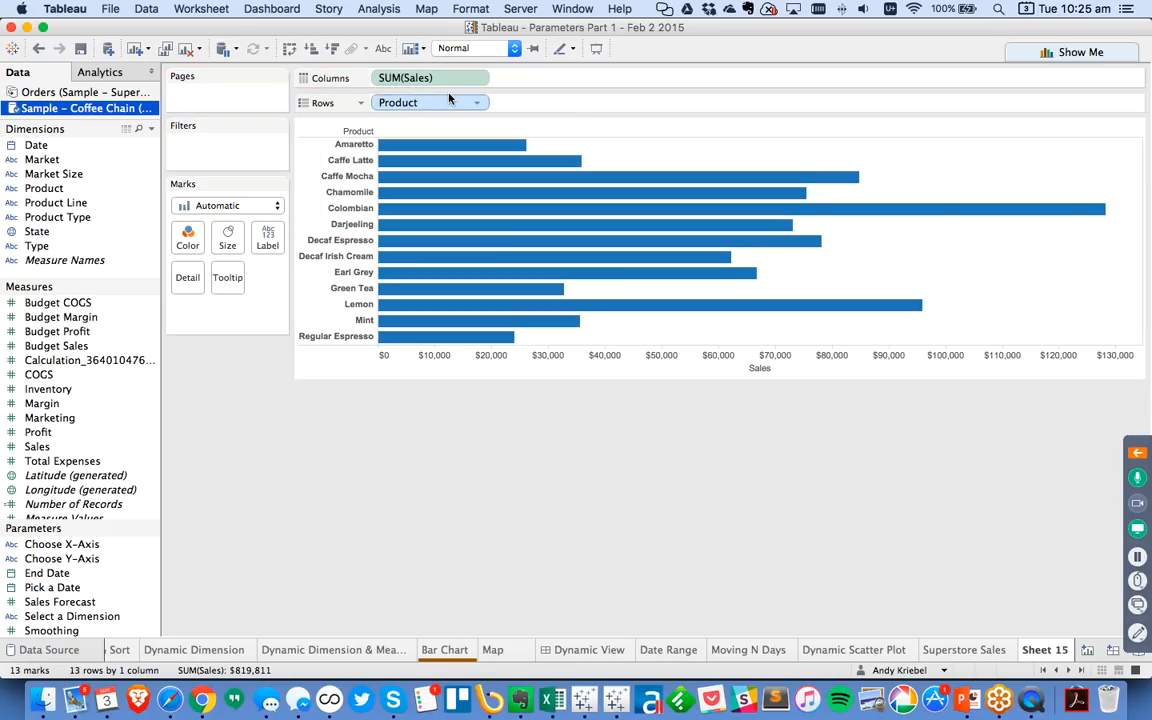
double_click(1046, 651)
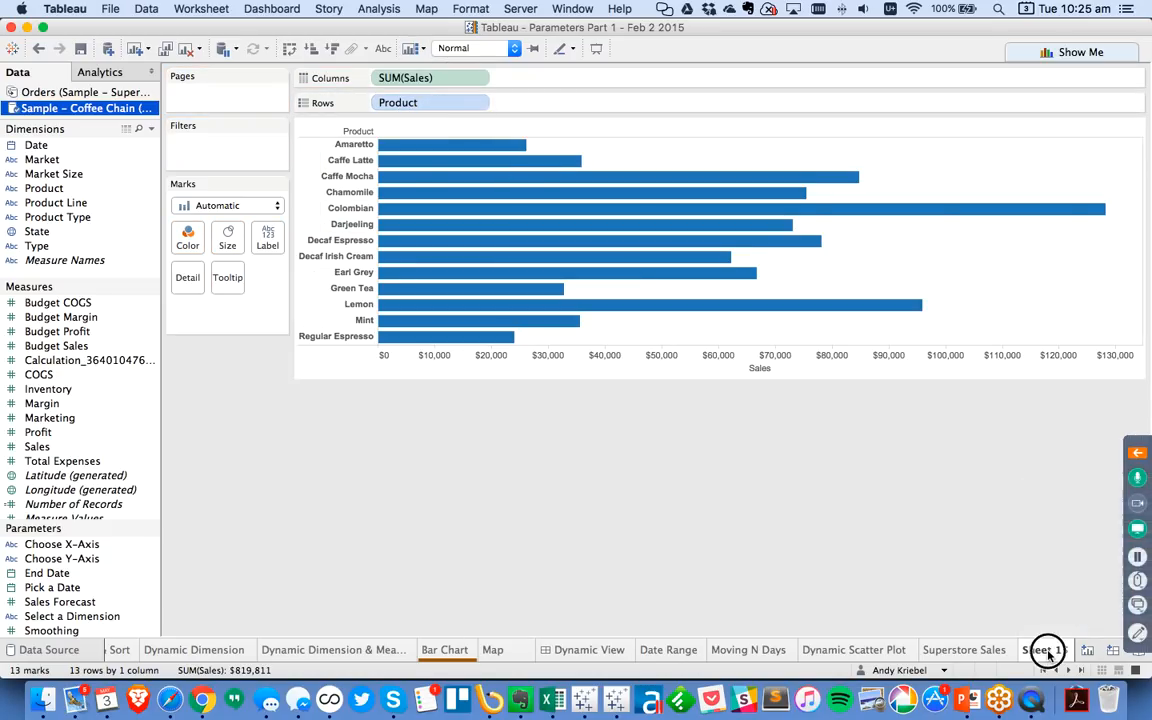
type("Coffe")
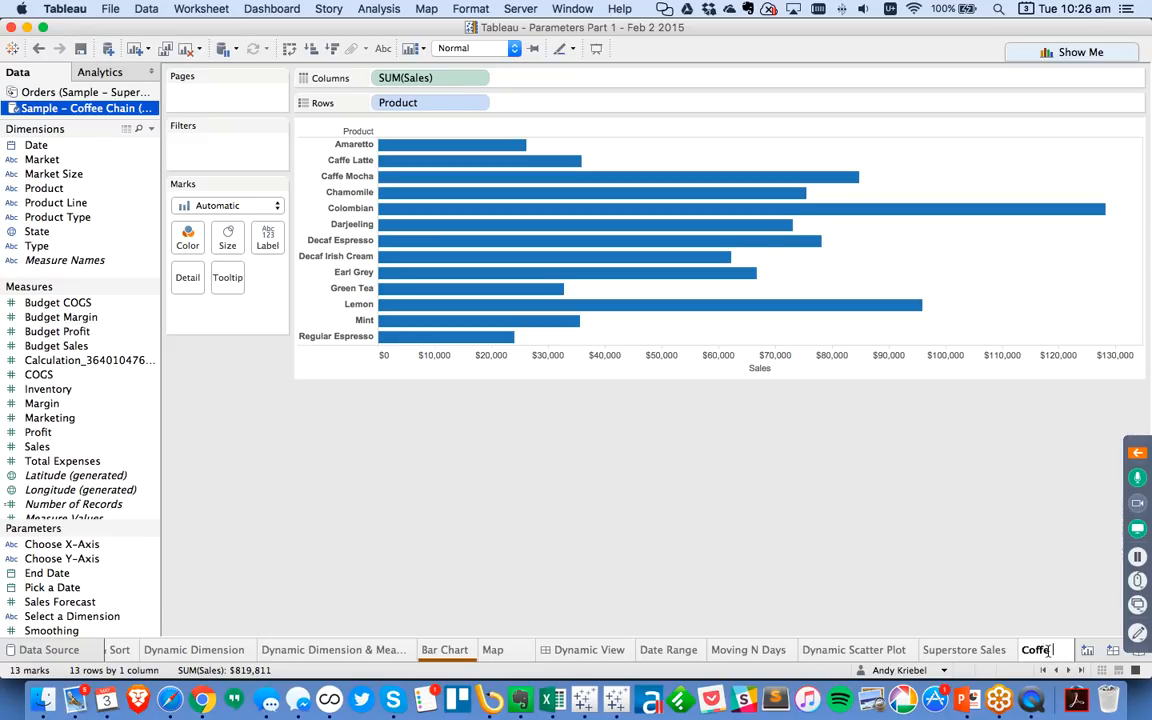
type(" Chain Sales")
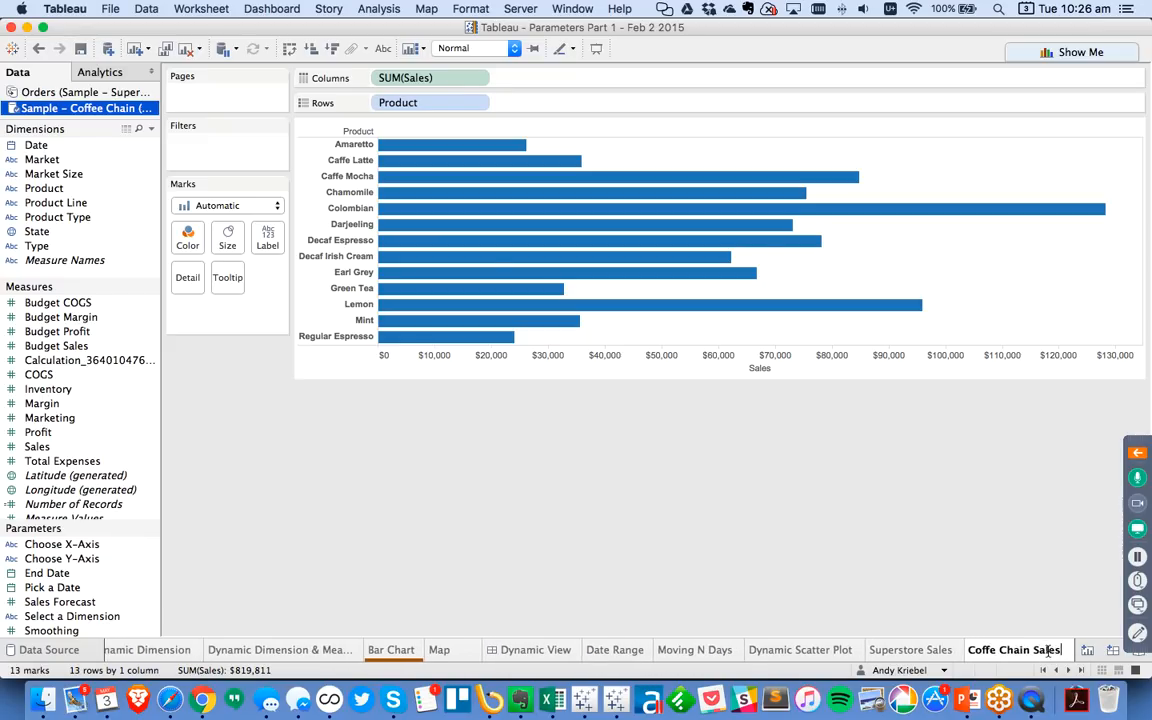
key("Return")
double_click(1016, 648)
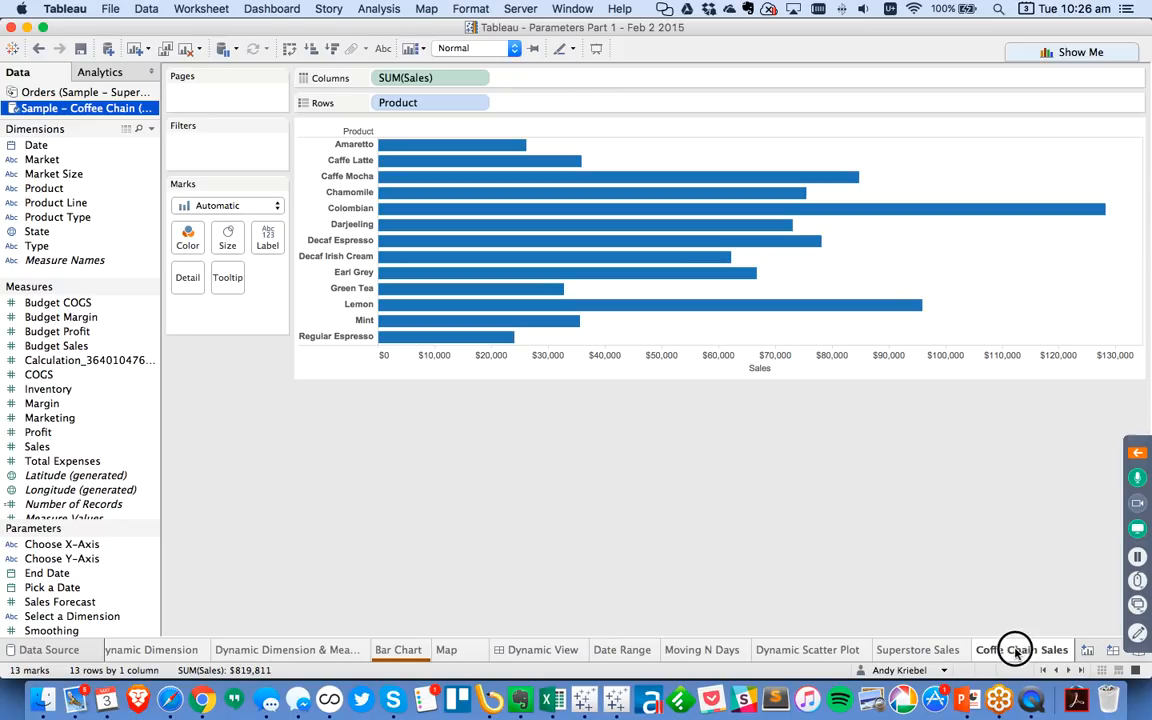
left_click(1003, 650)
type("e")
key("Return")
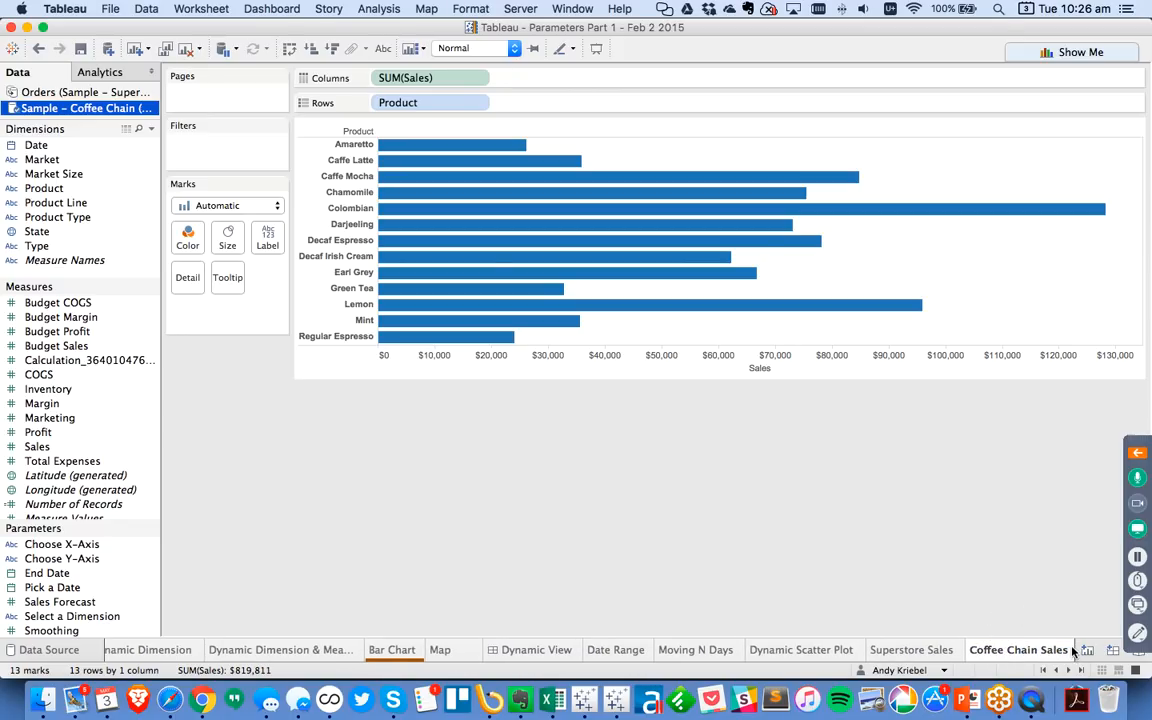
Compare the members of the Coffee Chain Market field and the Superstore Region field in their filter lists without applying a filter
mouse_move(395, 345)
left_click_drag(76, 163, 194, 144)
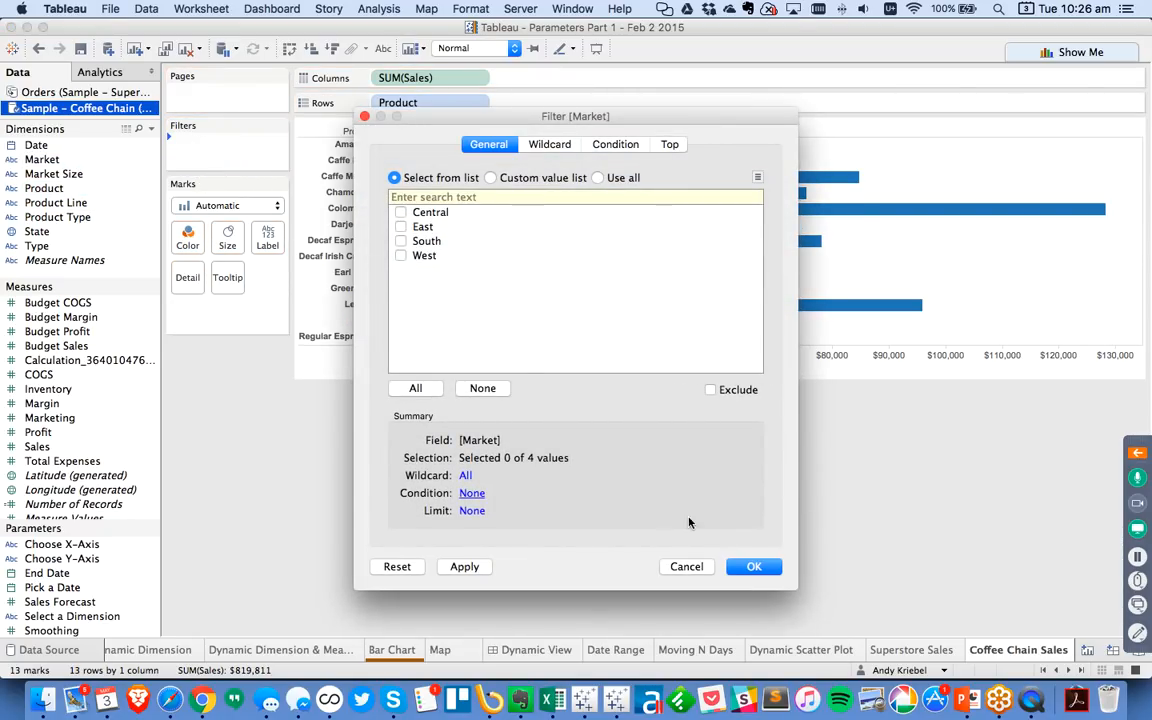
left_click(688, 567)
left_click(913, 650)
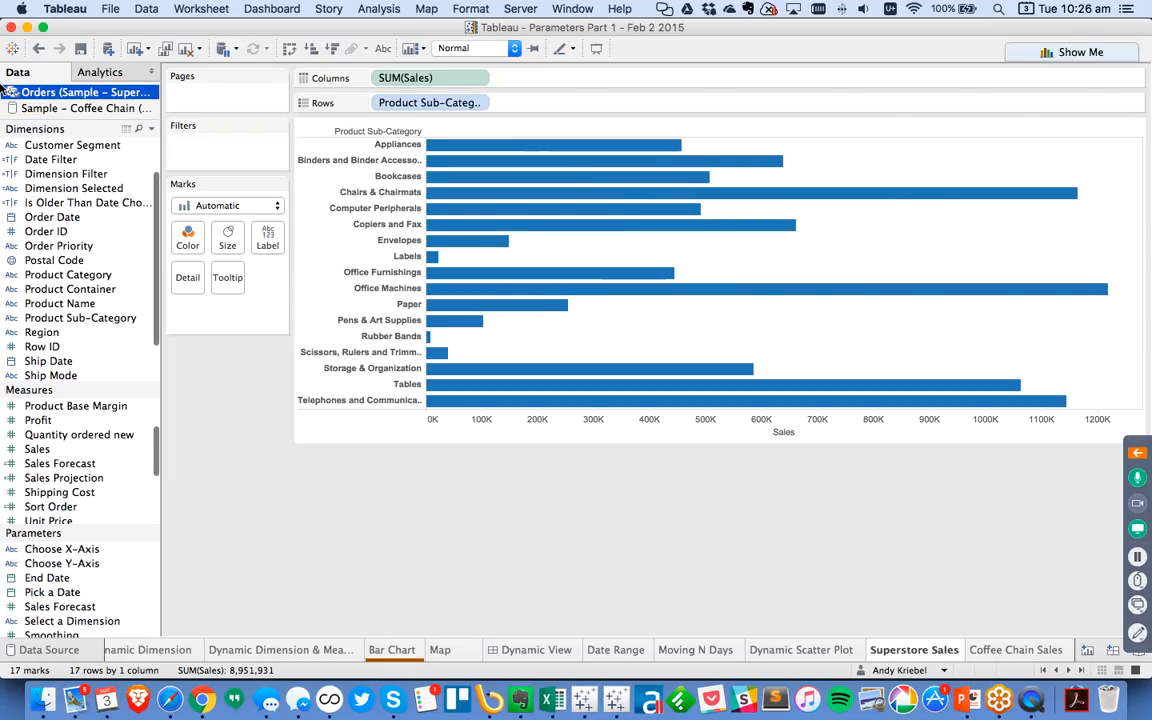
mouse_move(55, 335)
left_mouse_down()
mouse_move(229, 129)
mouse_move(229, 147)
left_mouse_up()
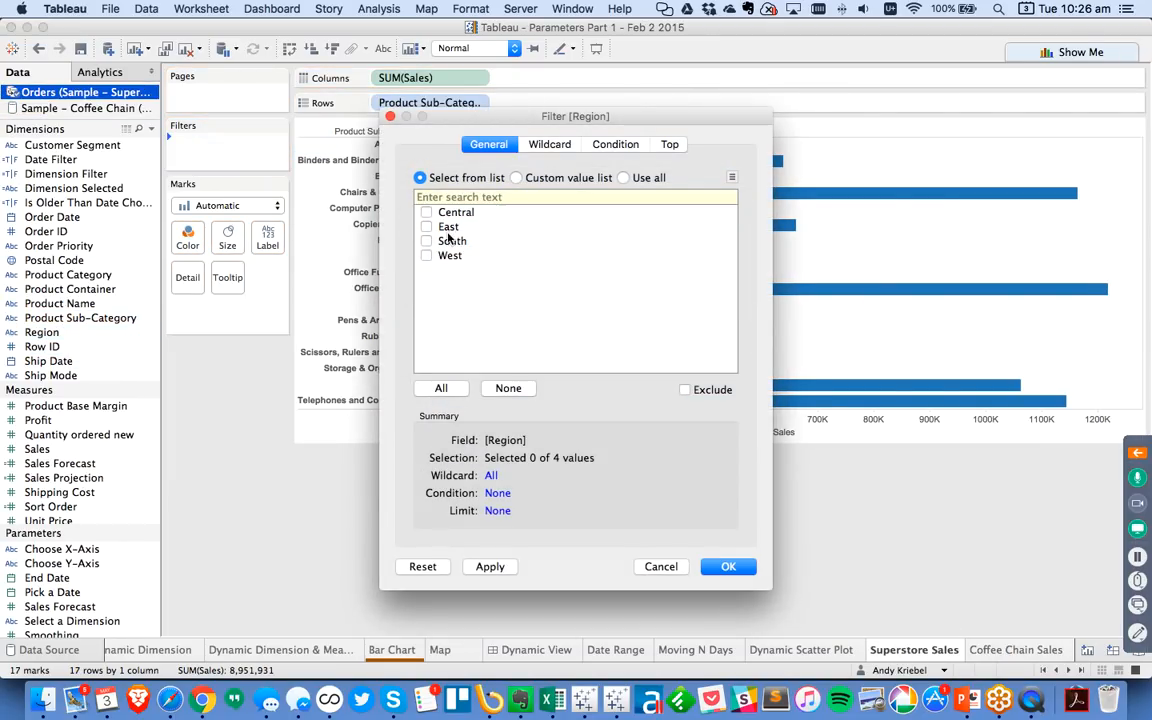
left_click(652, 564)
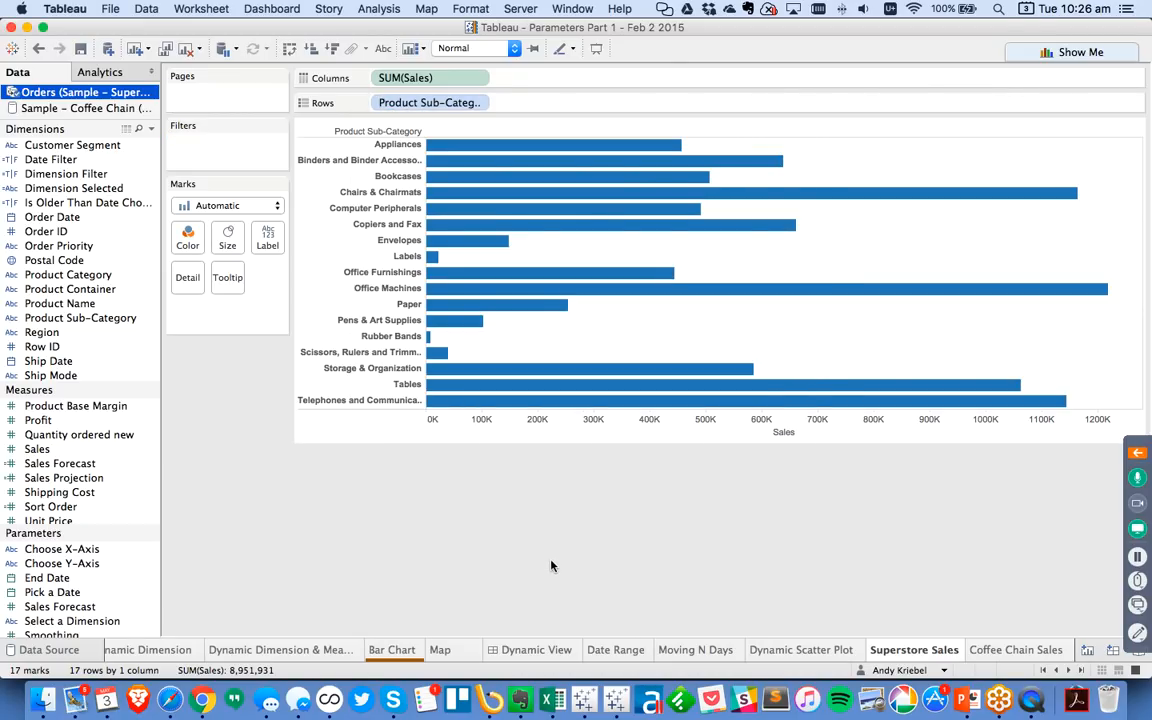
left_click(150, 128)
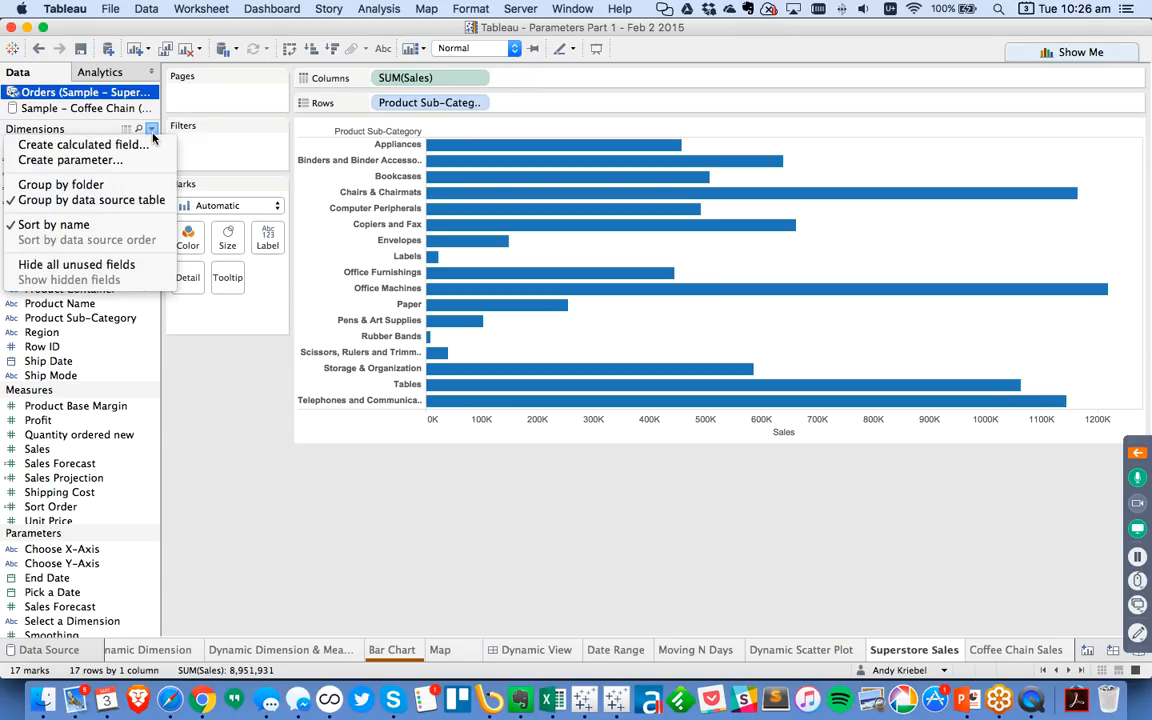
left_click(80, 145)
left_click(880, 556)
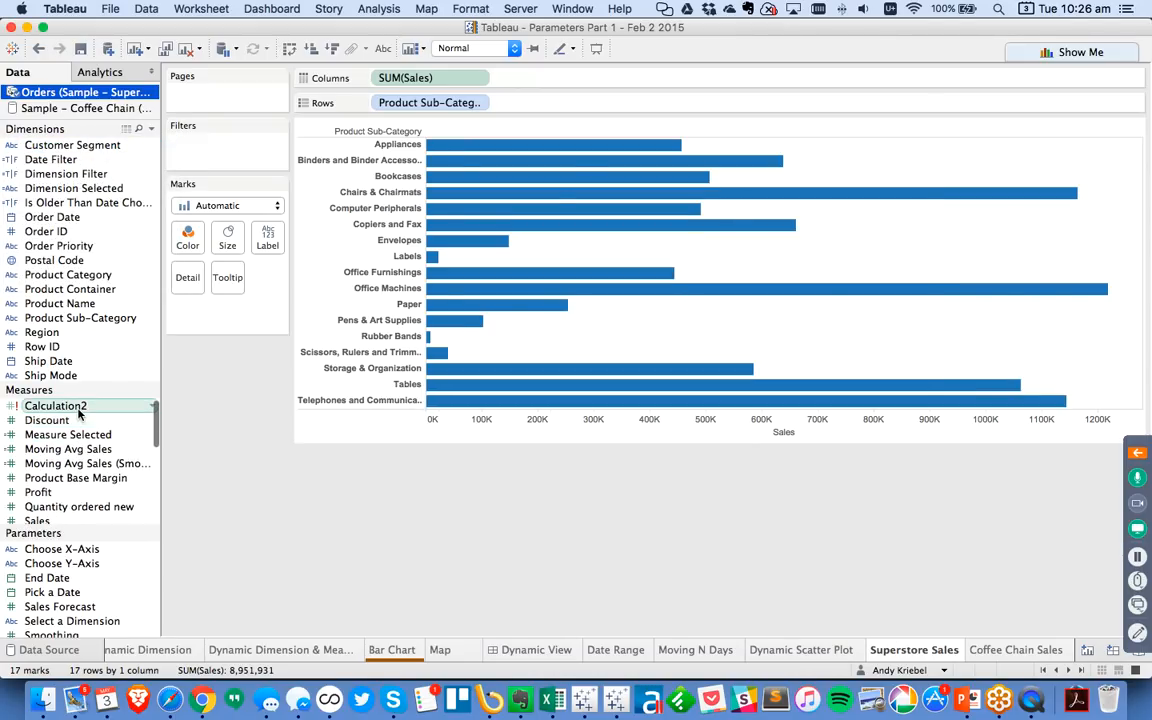
right_click(78, 409)
key("Escape")
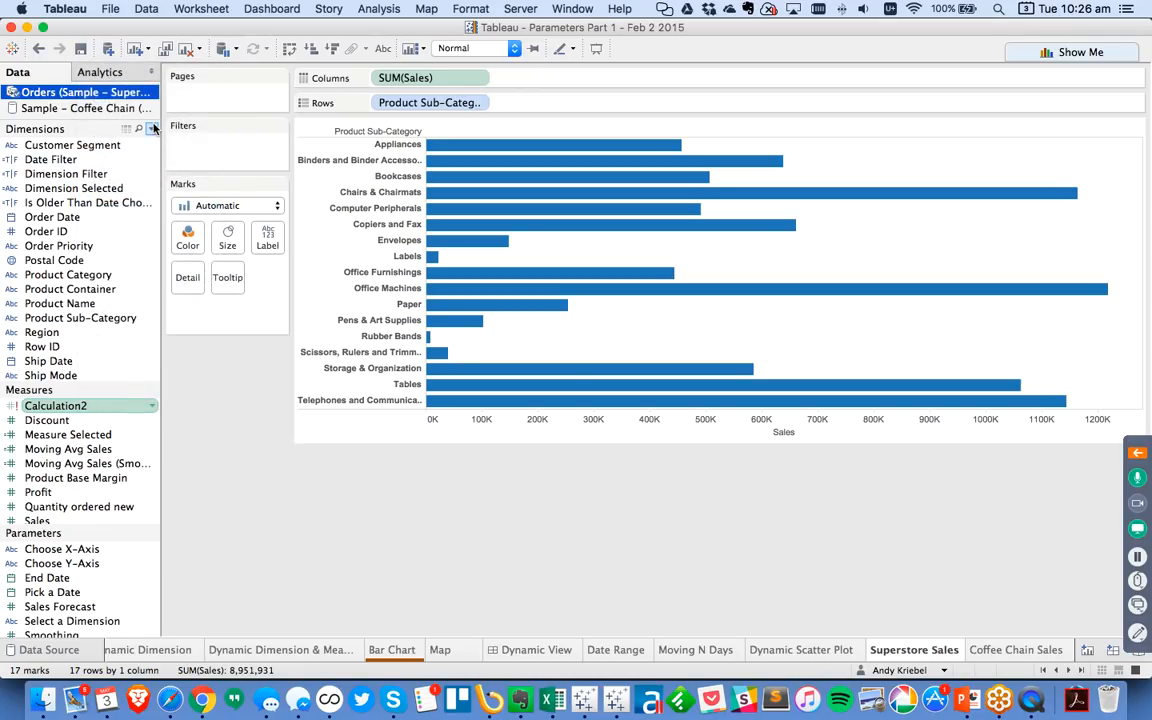
key("Delete")
Create a string parameter named Select a Region with a list of allowable values filled from the Superstore Orders Region field
left_click(152, 128)
key("Escape")
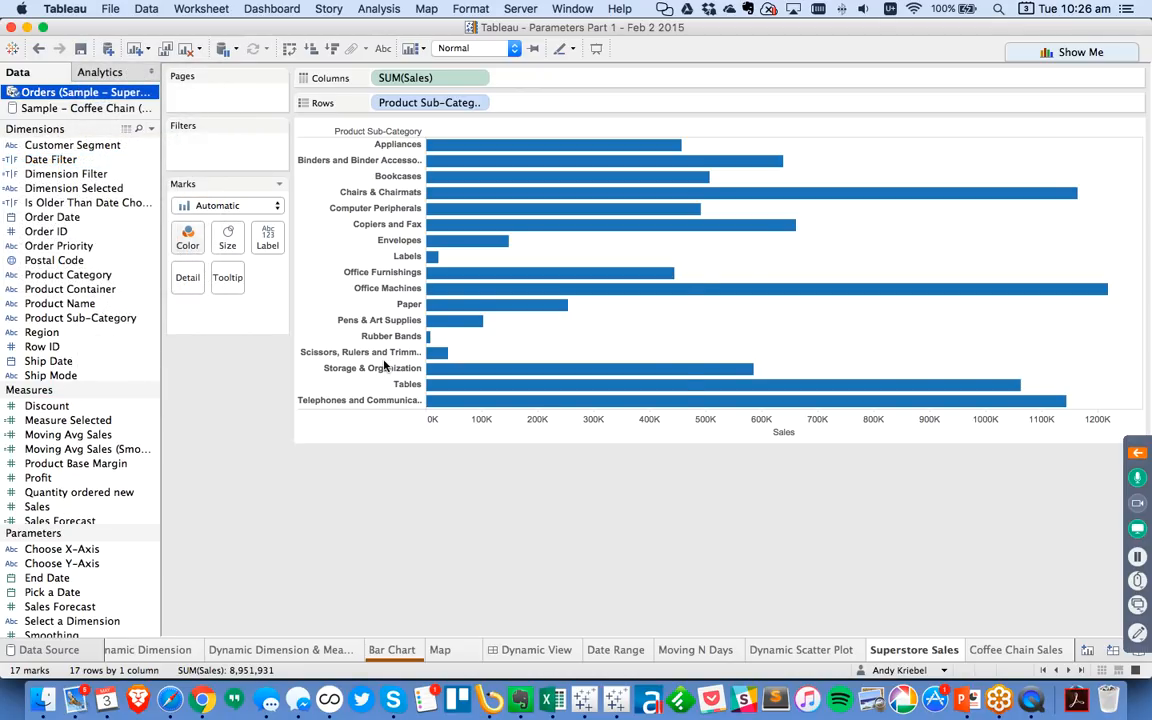
type("Select a Region")
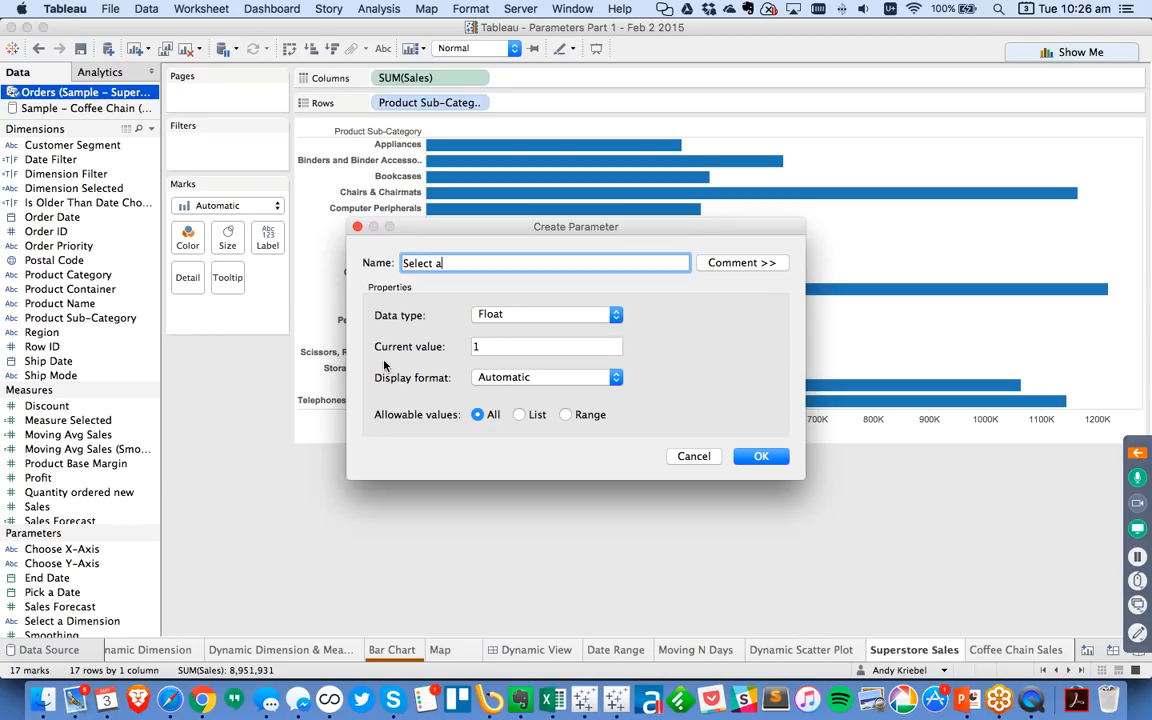
left_click(491, 315)
left_click(500, 345)
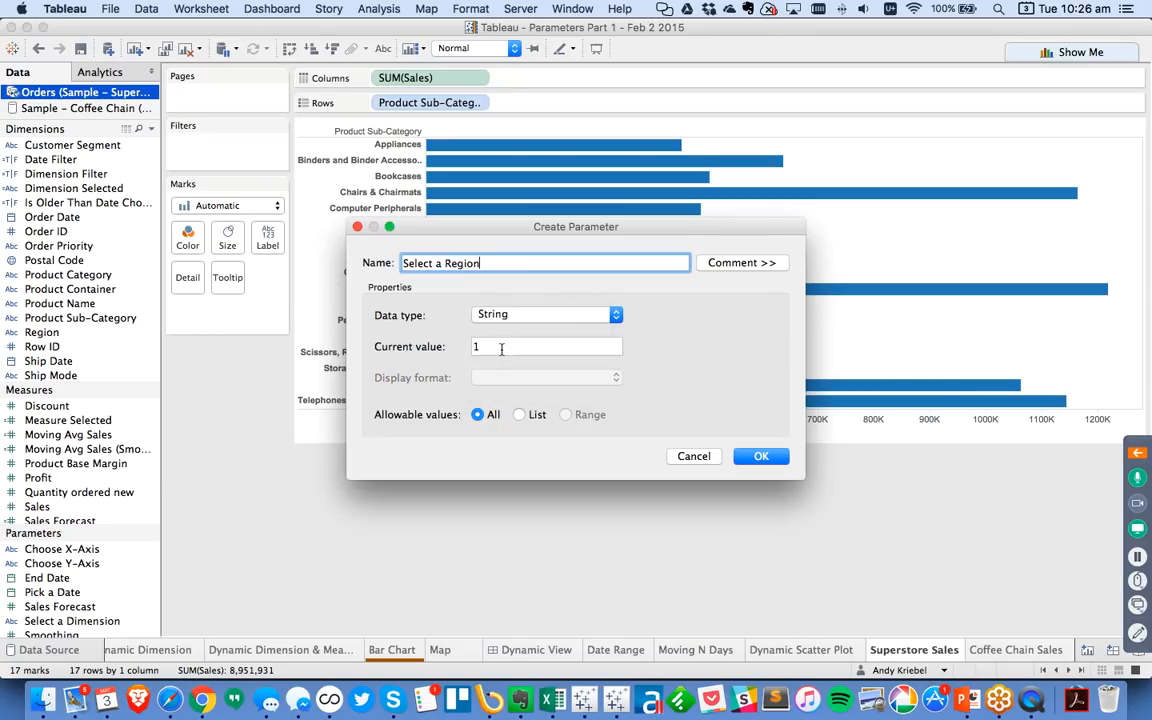
left_click(532, 416)
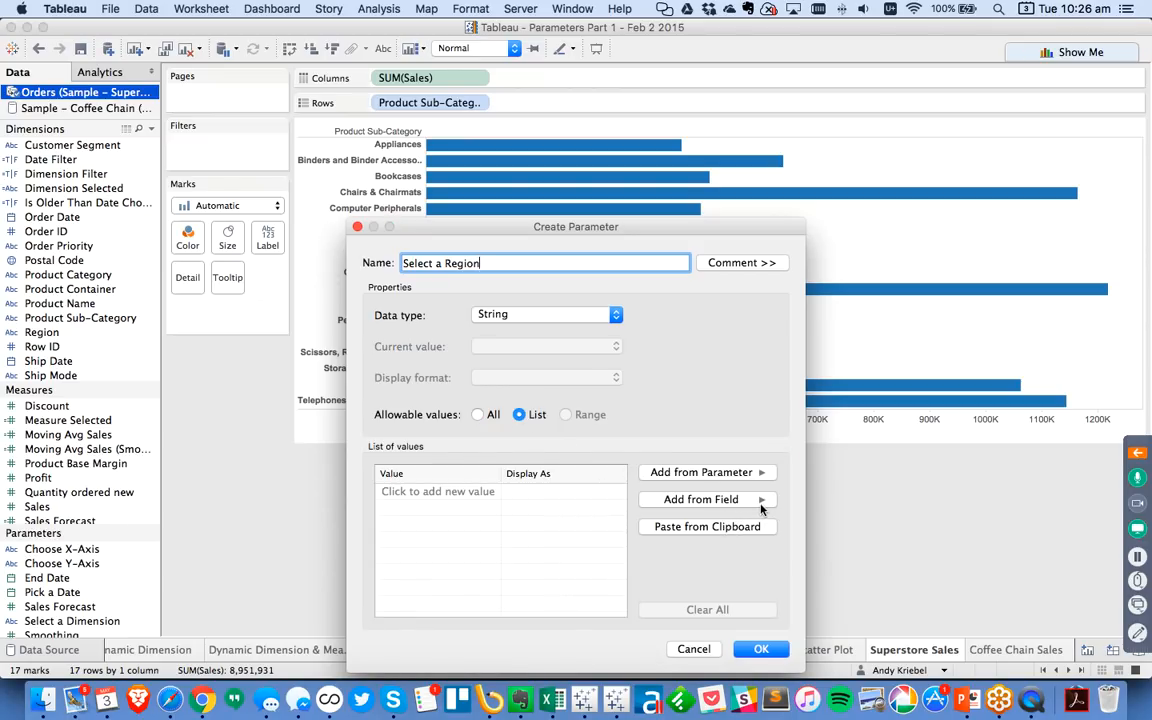
left_click(762, 500)
mouse_move(850, 499)
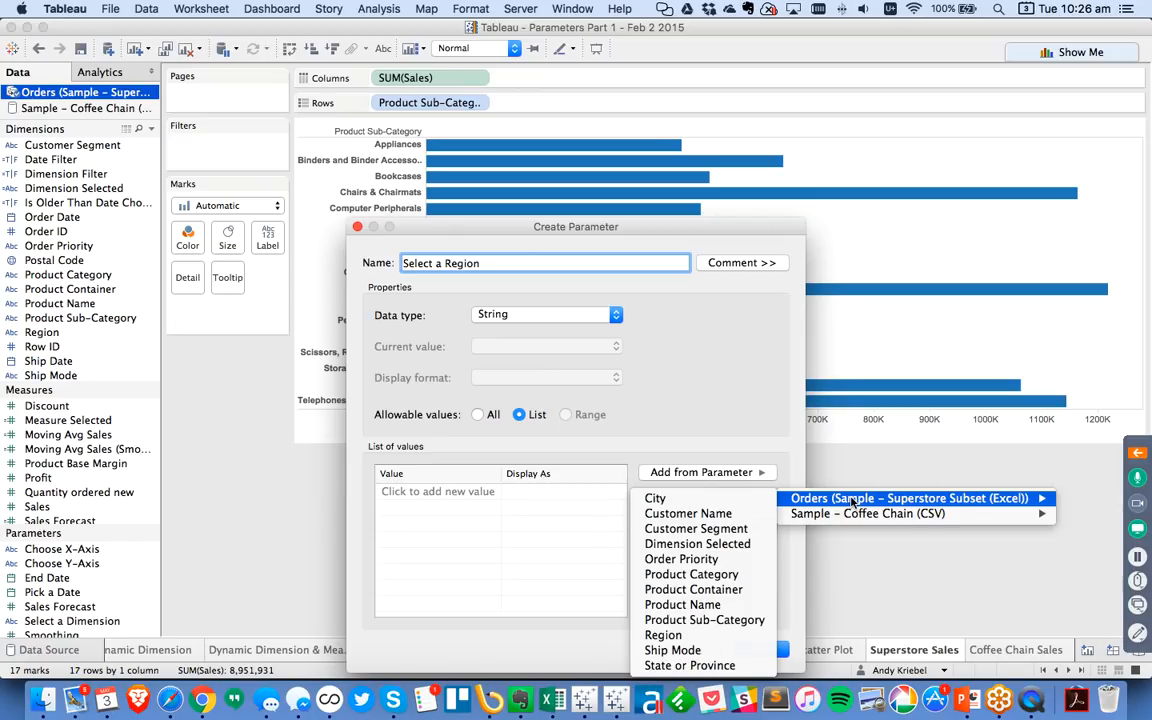
left_click(685, 634)
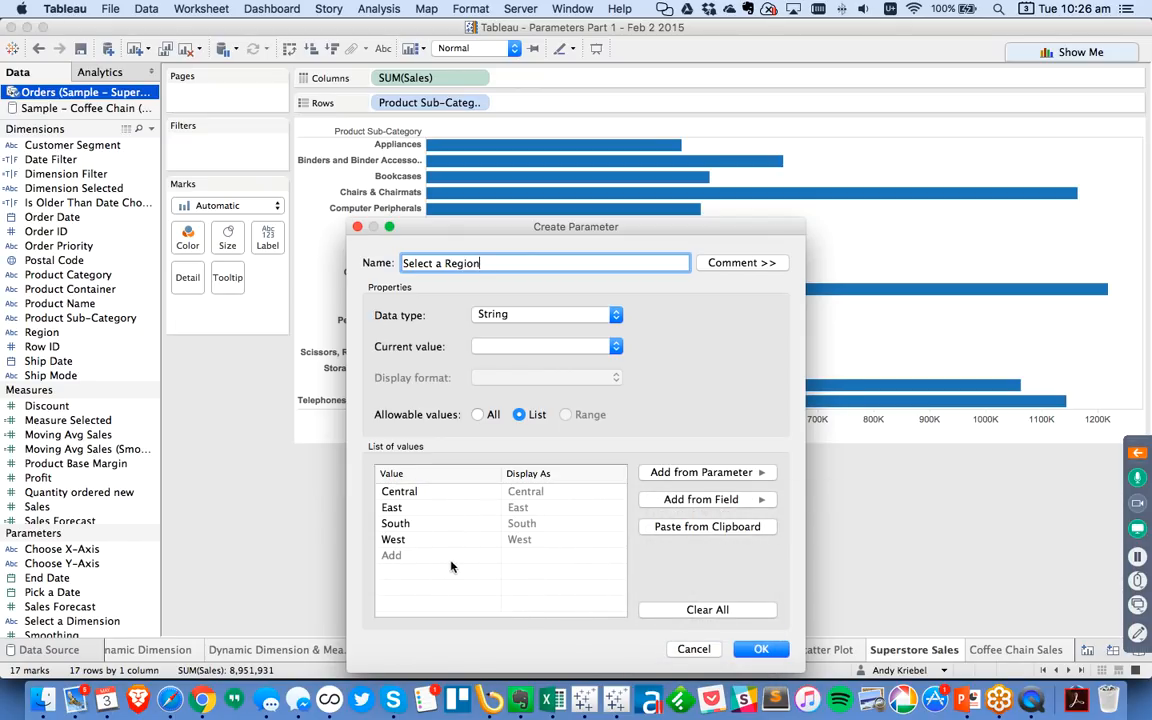
left_click(762, 649)
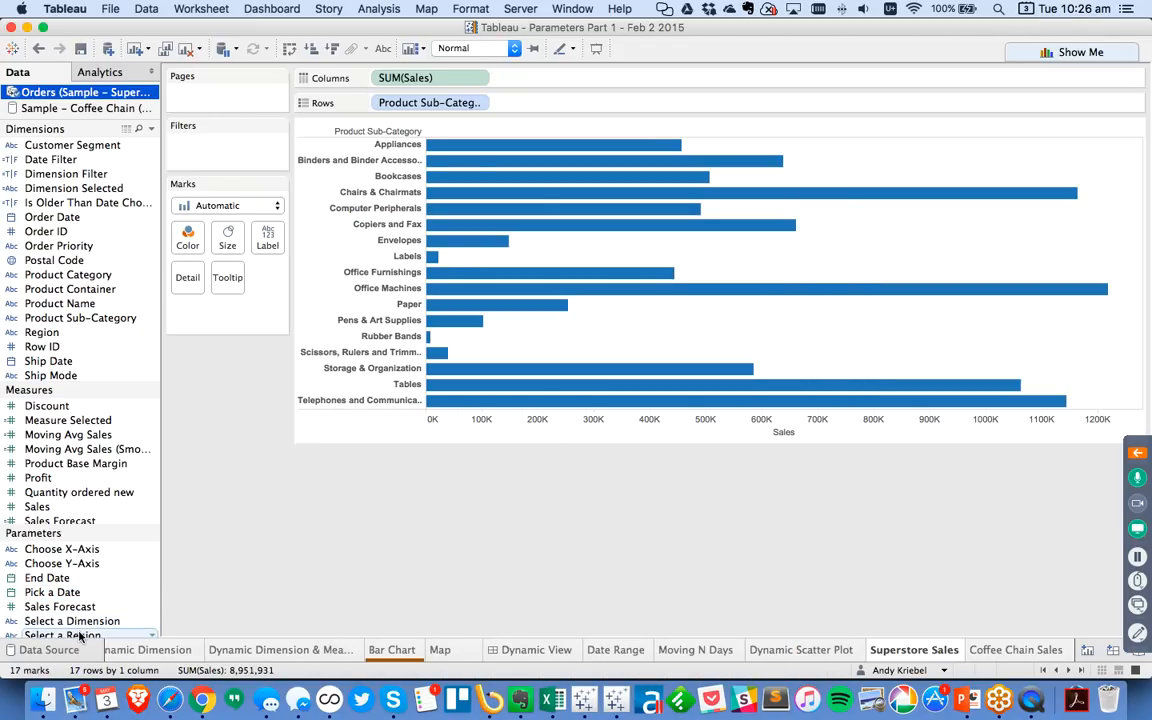
Show the Select a Region parameter control on the Superstore Sales sheet and try out several of its regions
right_click(78, 636)
left_click(160, 380)
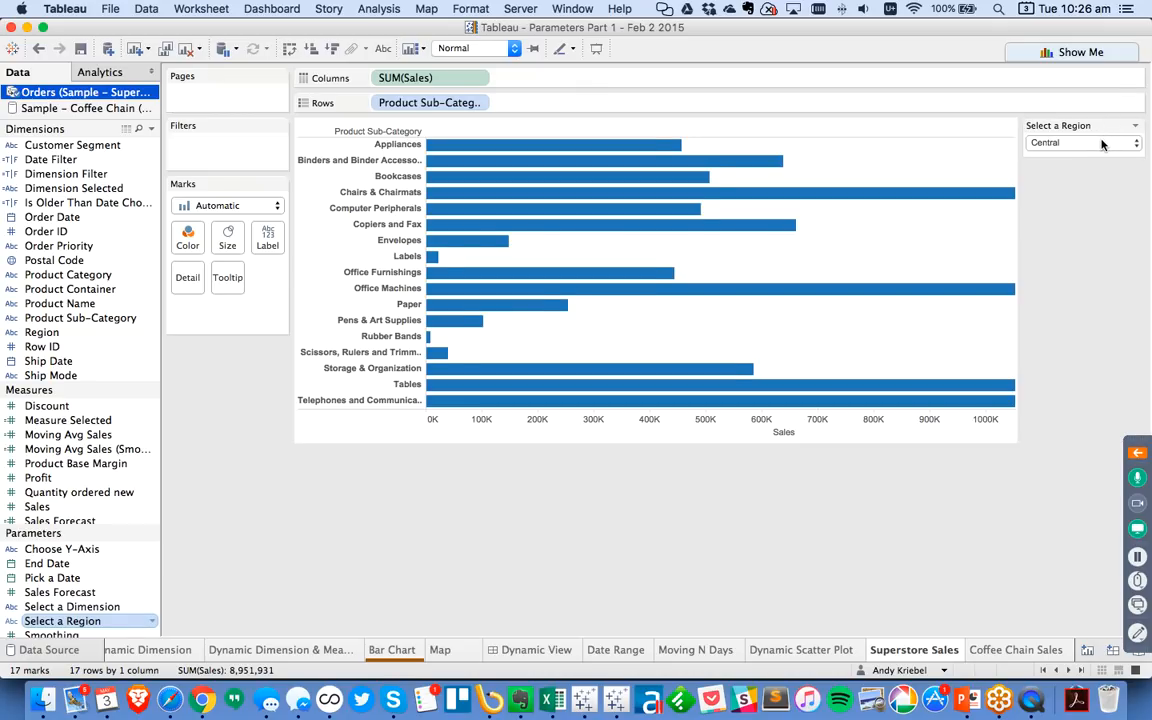
left_click(1097, 146)
left_click(1090, 160)
left_click(1086, 146)
left_click(1084, 161)
left_click(1080, 143)
left_click(1058, 121)
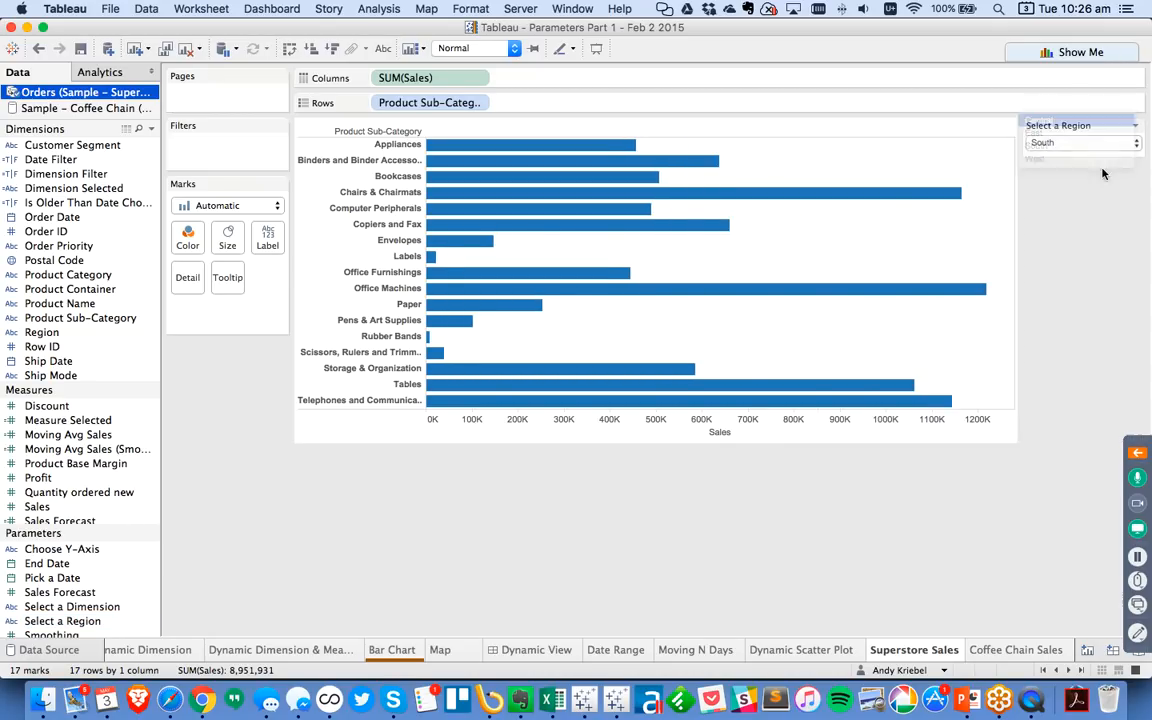
Add (All) as the first value in the Select a Region parameter's list and set the parameter to (All)
right_click(82, 623)
left_click(116, 429)
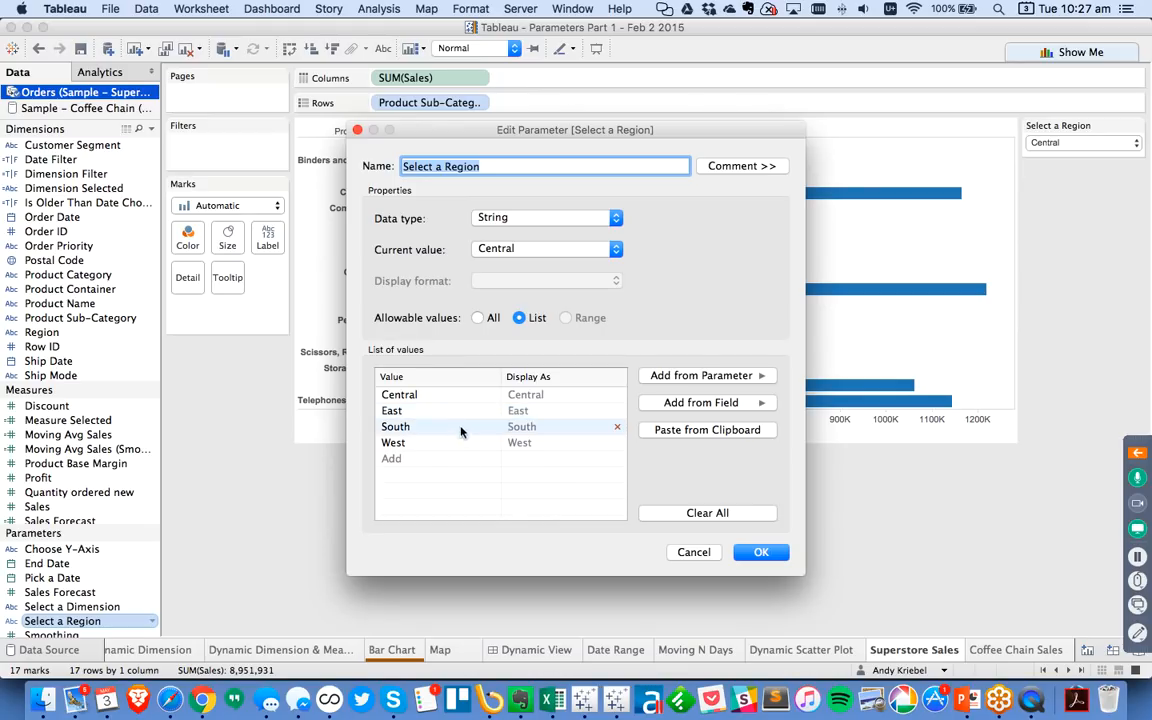
left_click(424, 457)
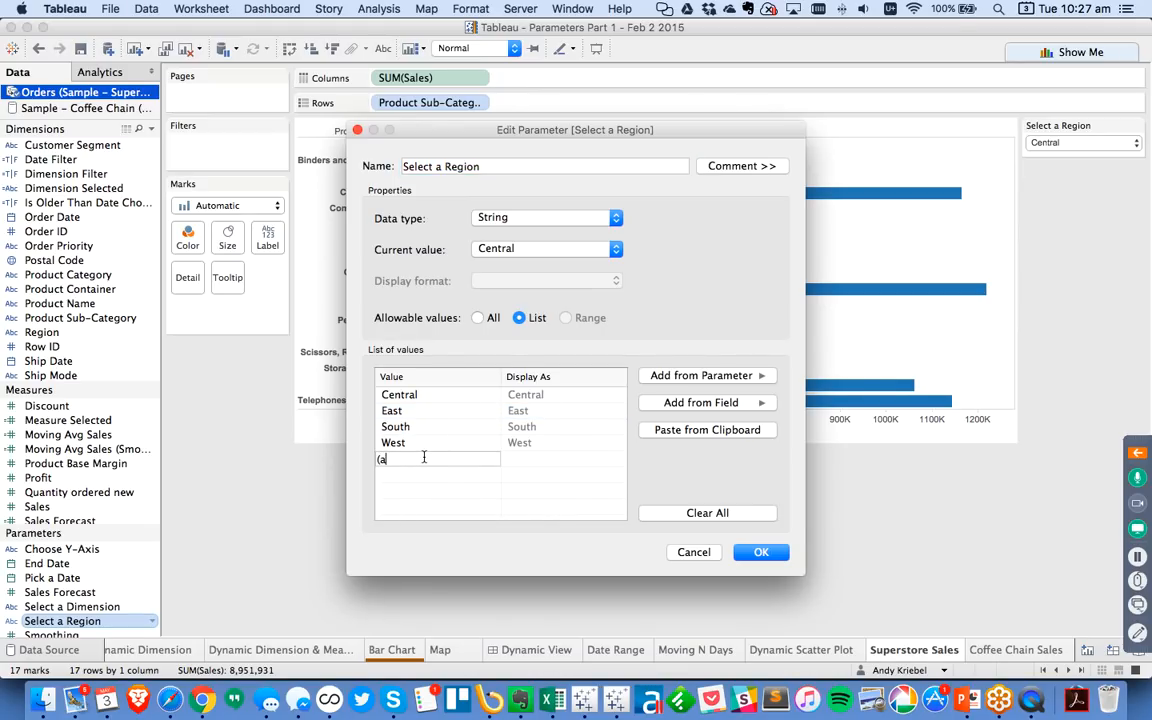
left_click(430, 473)
left_click_drag(418, 461, 424, 391)
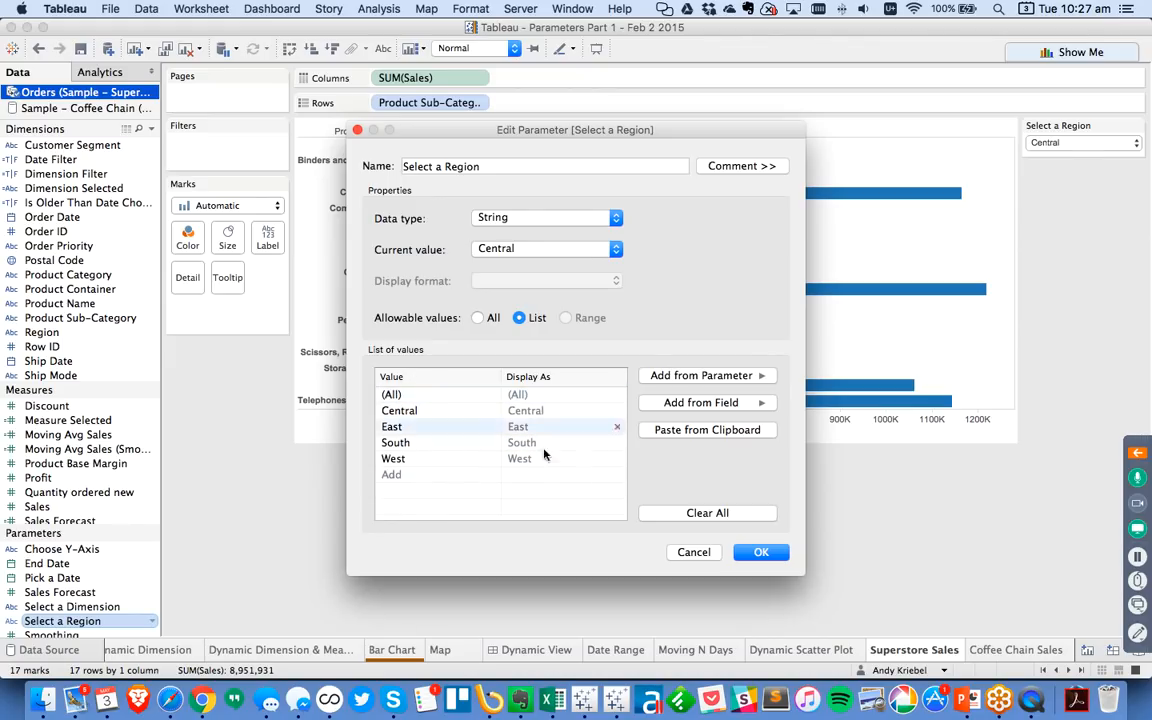
left_click(760, 553)
left_click(1055, 142)
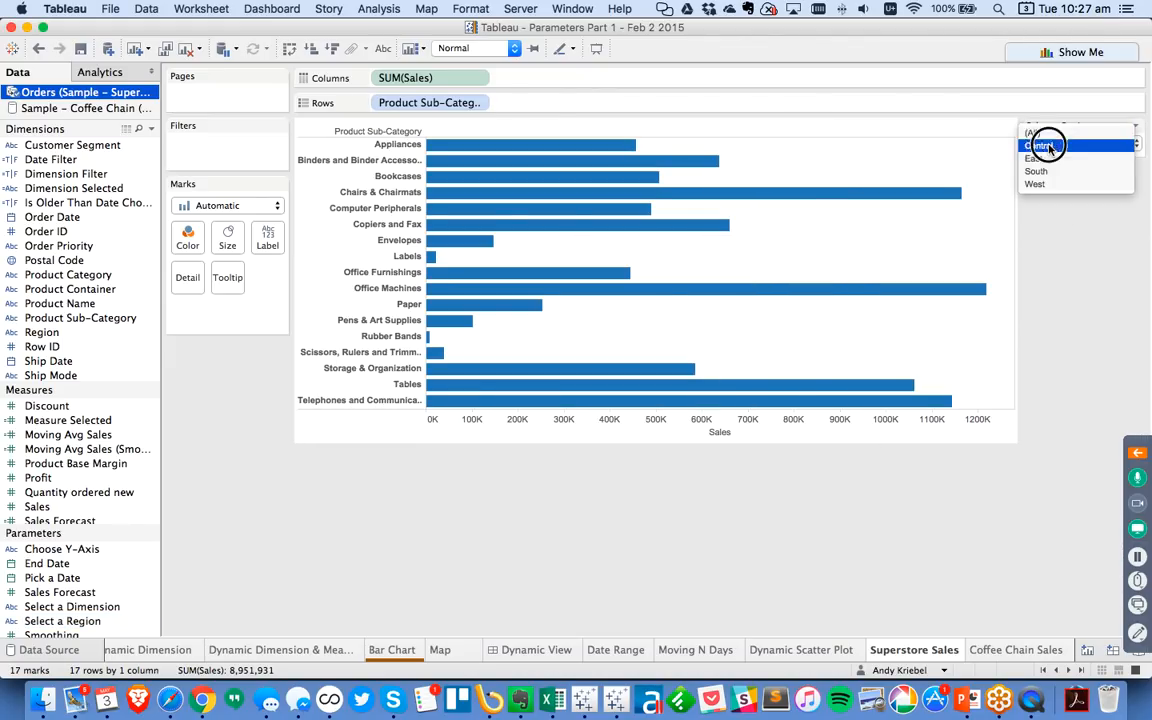
left_click(1055, 141)
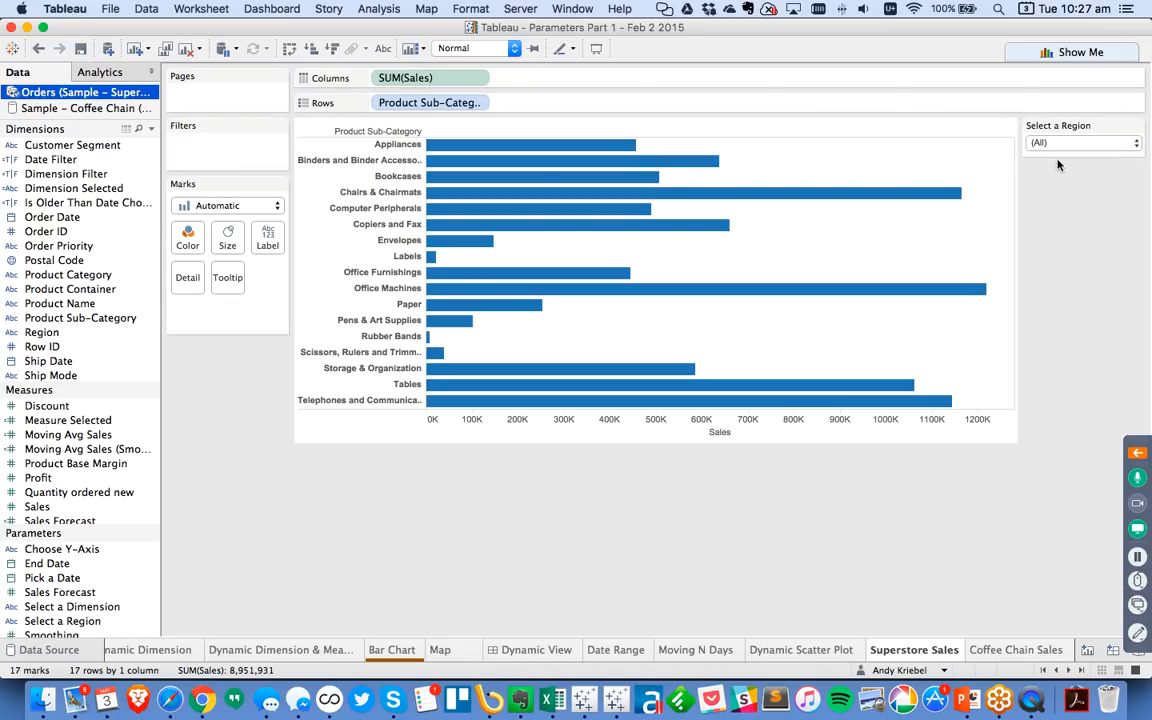
Start a calculated field named Region Filter in the Superstore Orders data with the condition [Select a Region]=[Region]
left_click(151, 129)
left_click(117, 150)
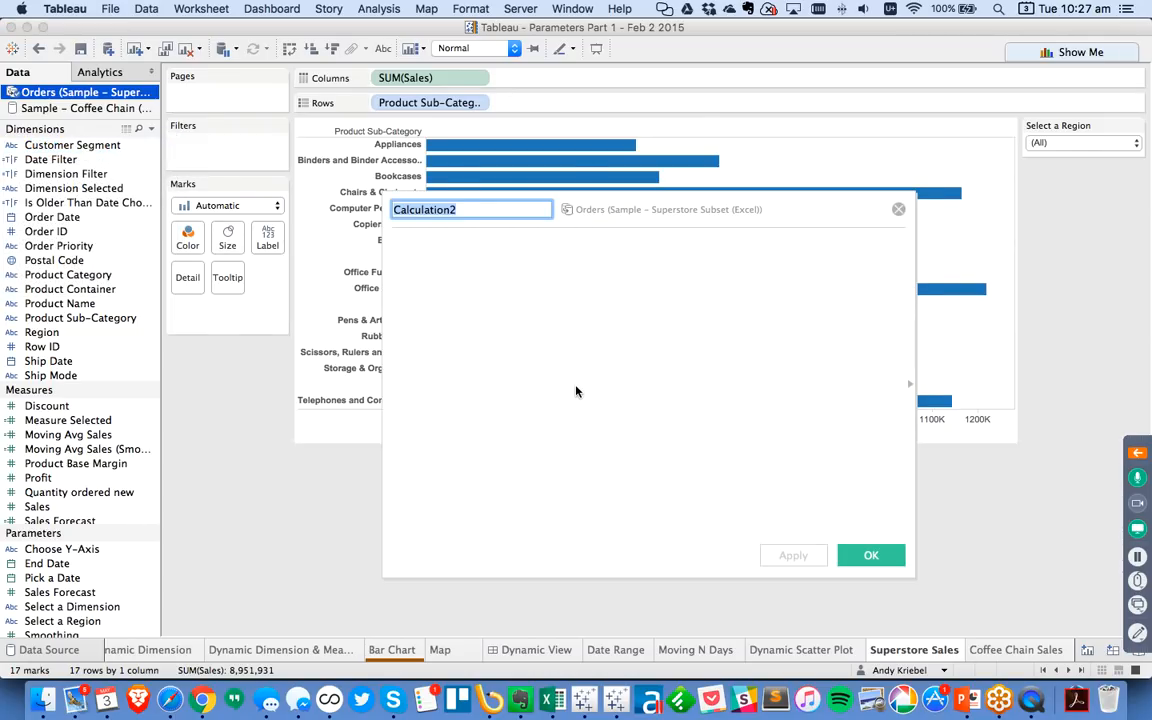
type("Region Filter")
key("Tab")
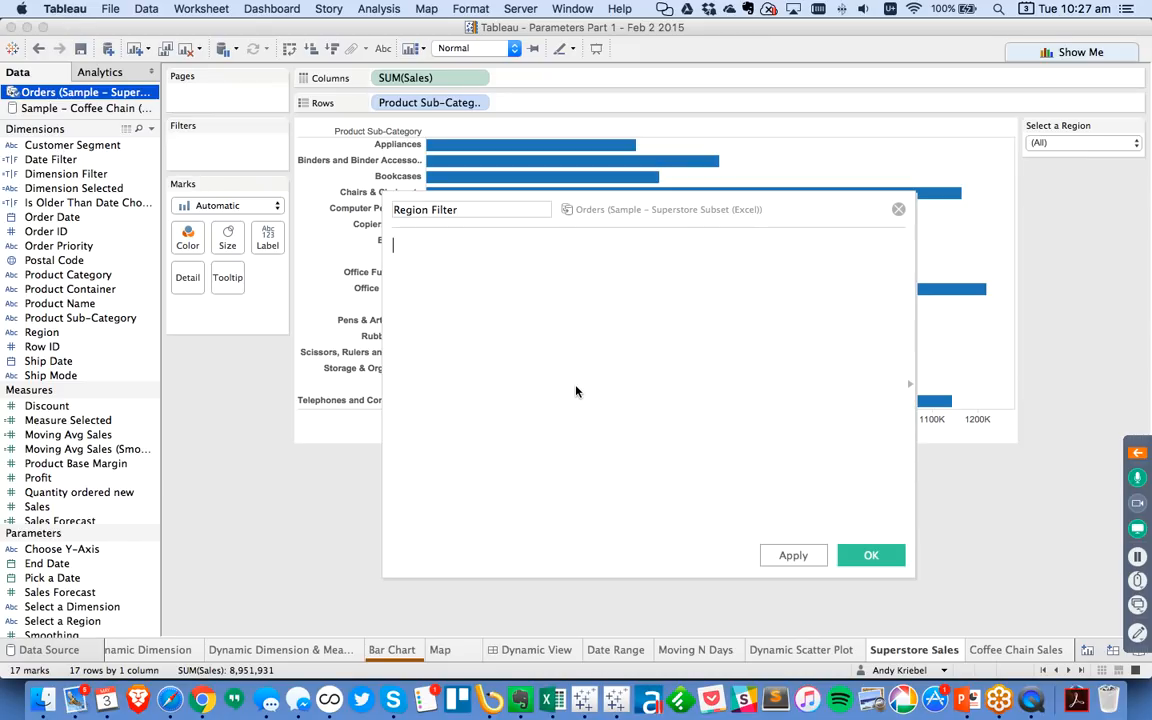
type("sel")
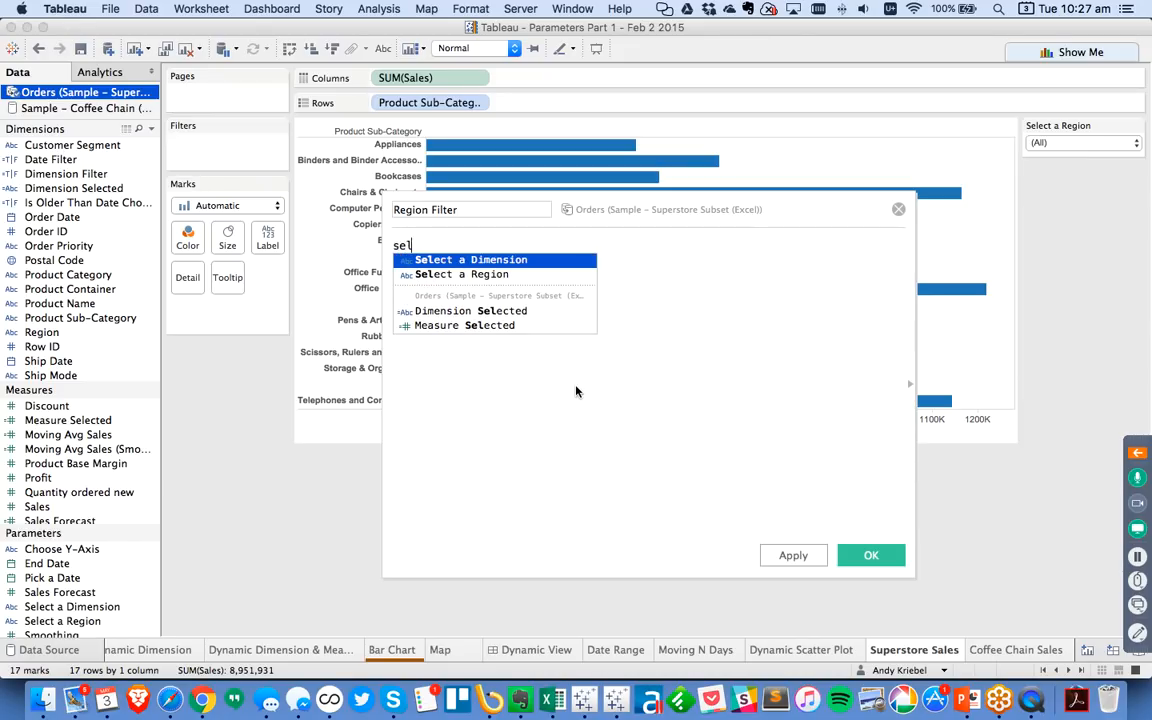
key("Down")
key("Return")
type("=region")
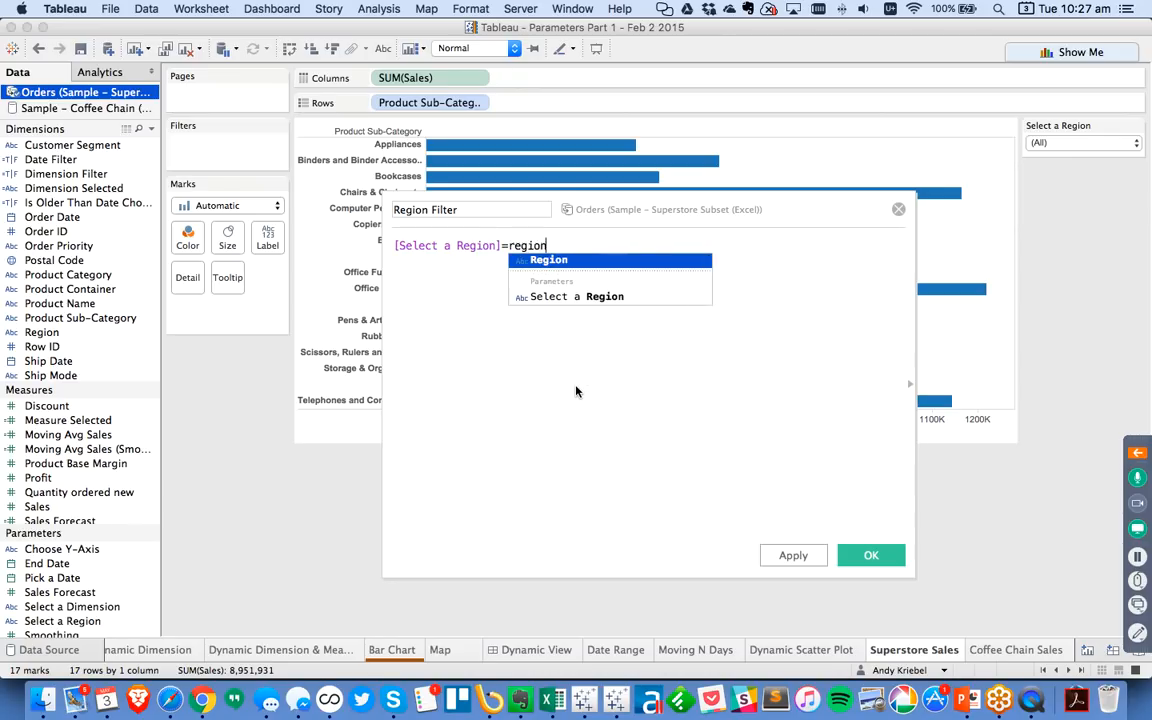
key("Return")
Extend the Region Filter formula with OR [Select a Region]='(All)' and save the calculated field
type("OR see")
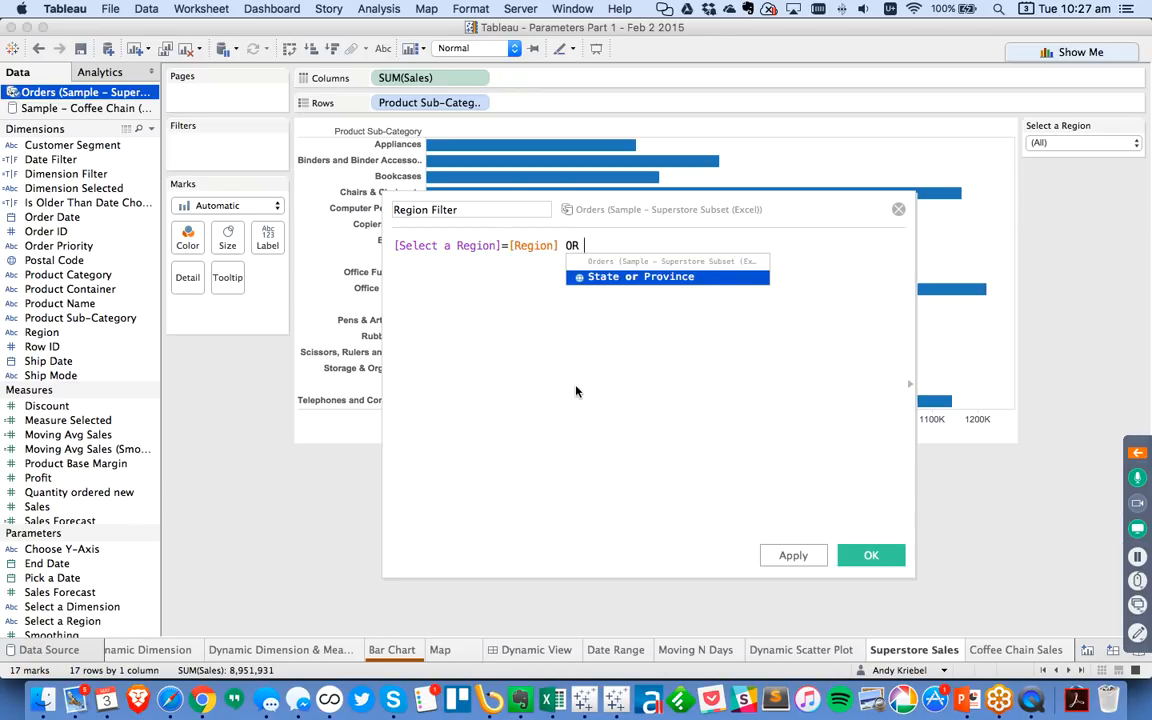
key("BackSpace")
type("le")
key("Down")
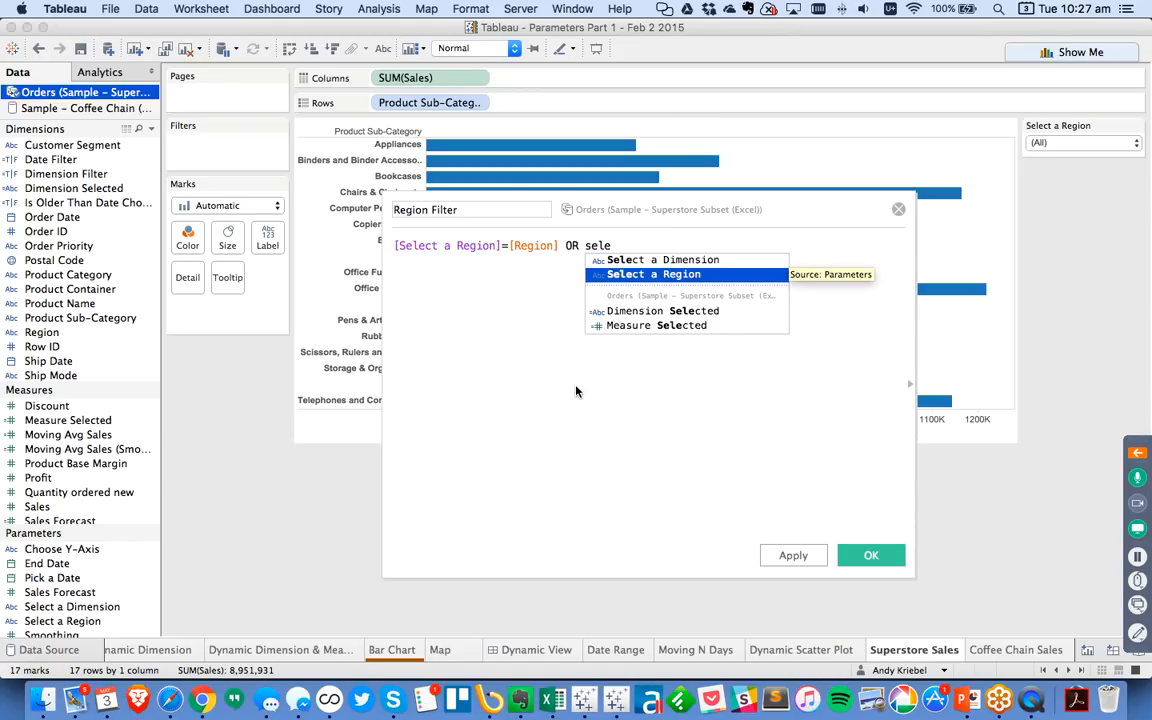
key("Return")
type("='(All")
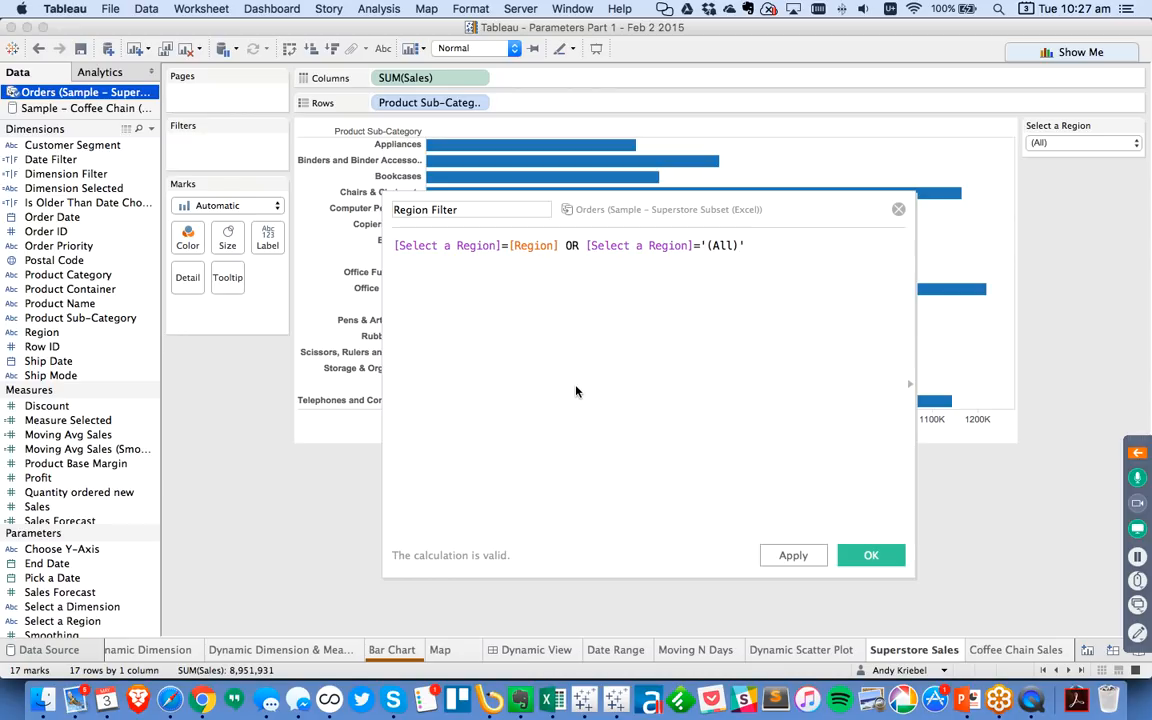
left_click(869, 555)
Split the Superstore Sales bars by Region, placing Region ahead of SUM(Sales) on Columns
left_click_drag(80, 322, 375, 80)
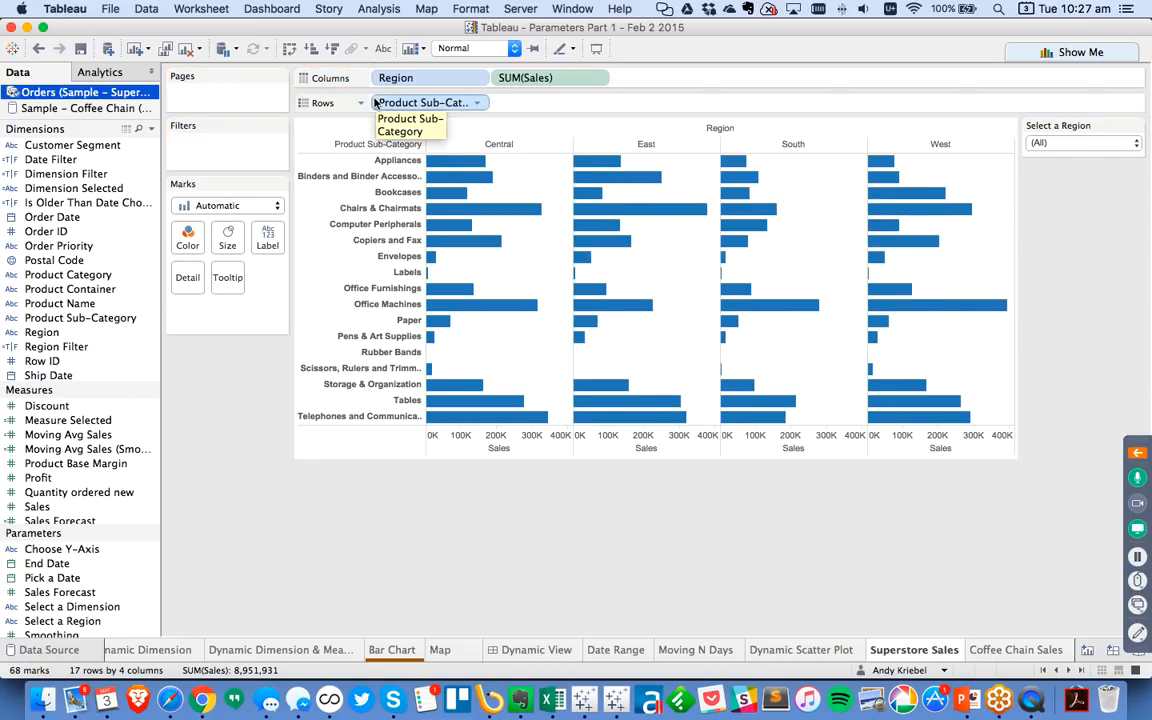
Filter the Superstore Sales chart with the Region Filter field, keeping only True
left_click_drag(36, 344, 233, 162)
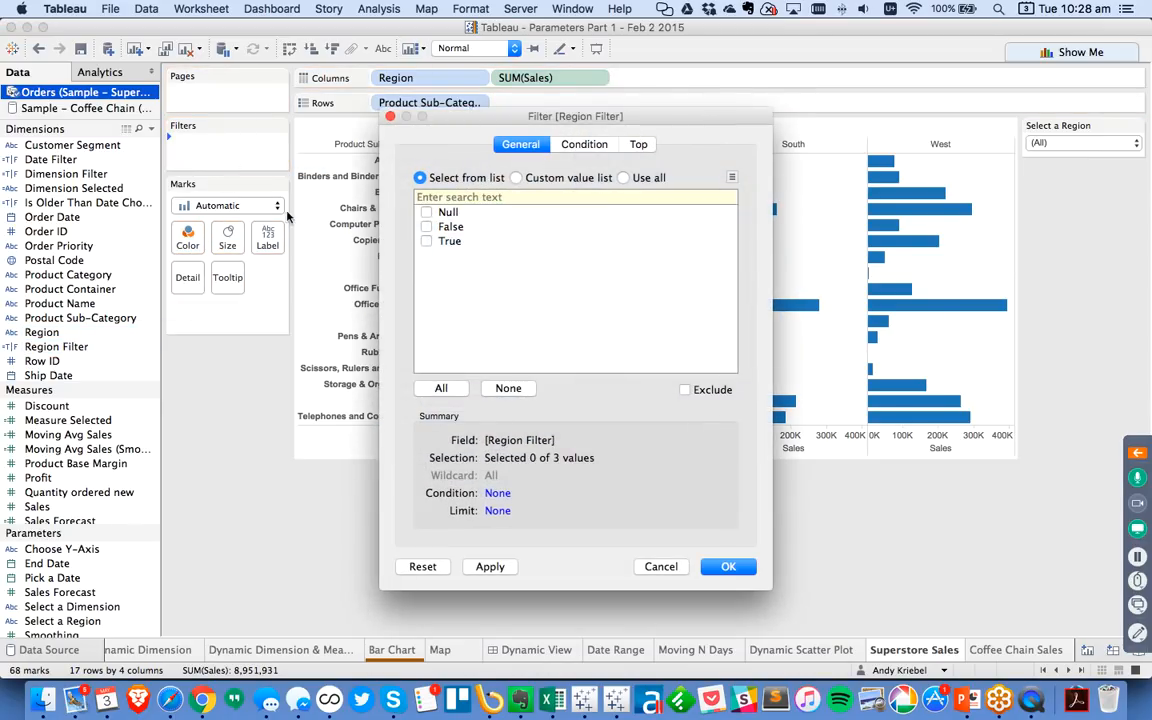
left_click(424, 241)
left_click(728, 566)
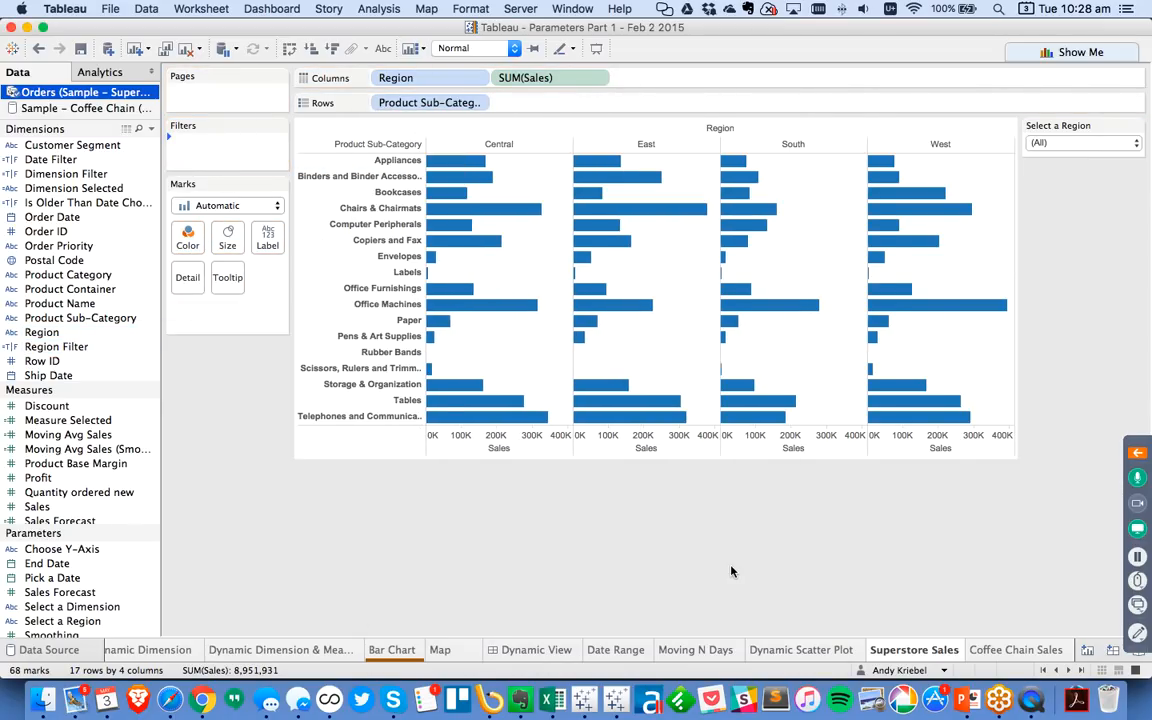
Test the Select a Region parameter on the Superstore Sales chart with Central and West, and return it to (All)
left_click(1062, 144)
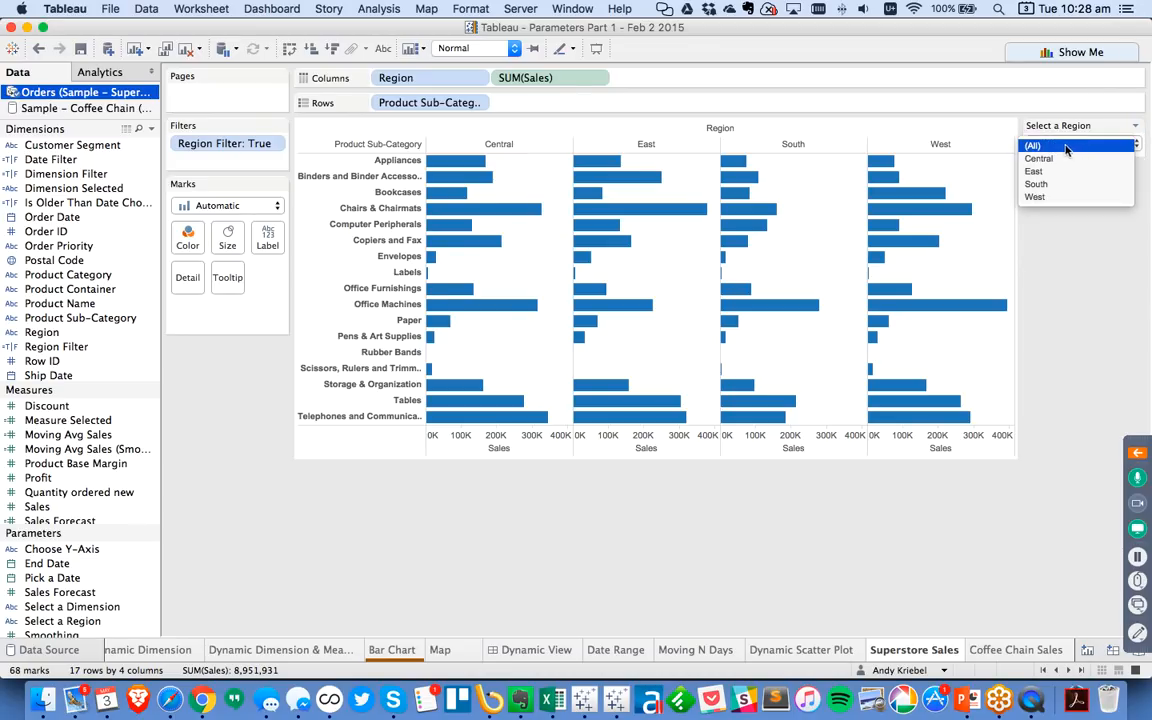
left_click(1062, 160)
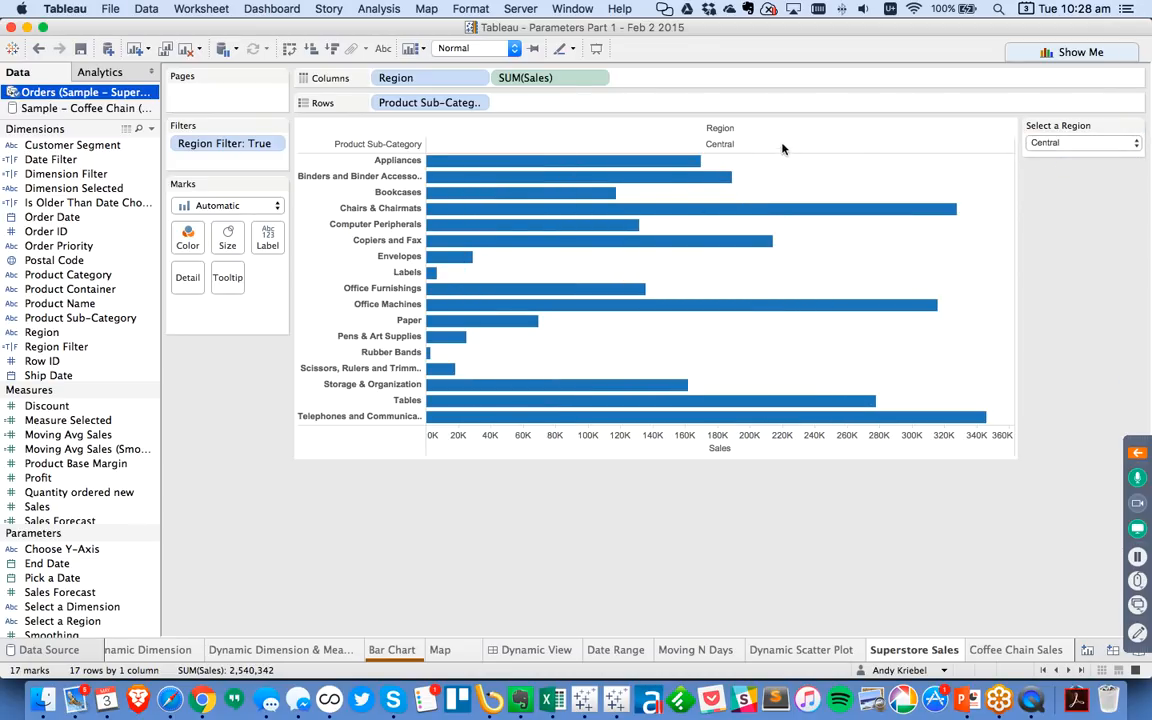
left_click(1040, 145)
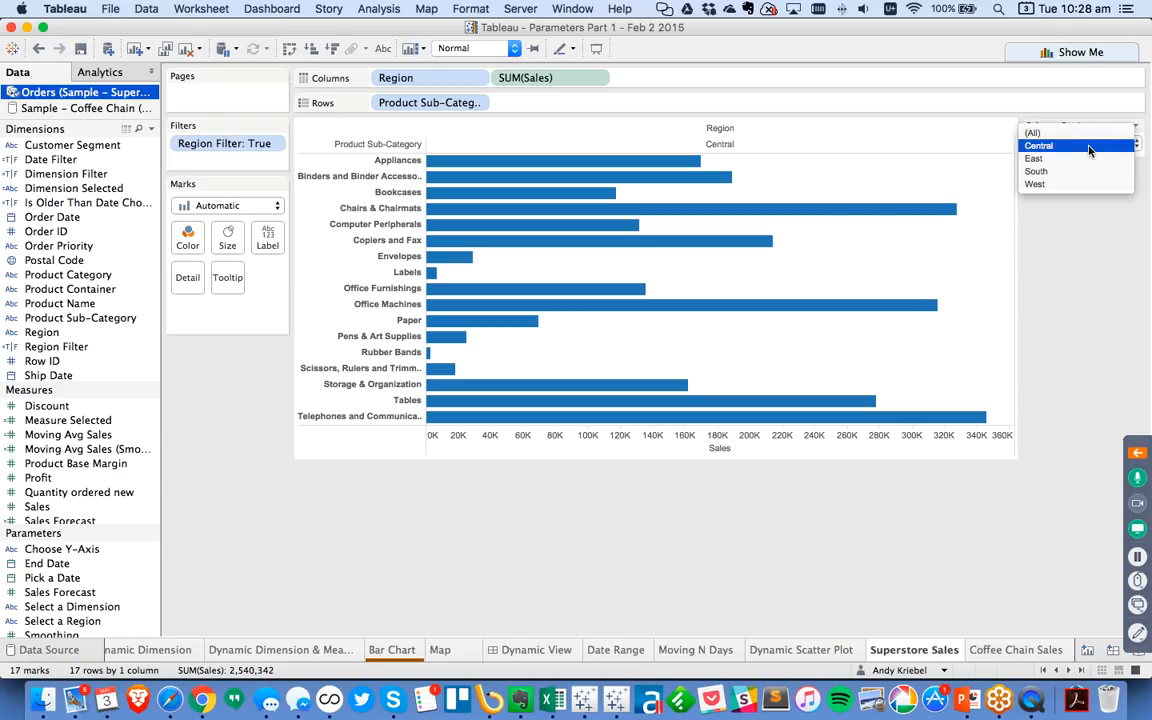
left_click(1075, 184)
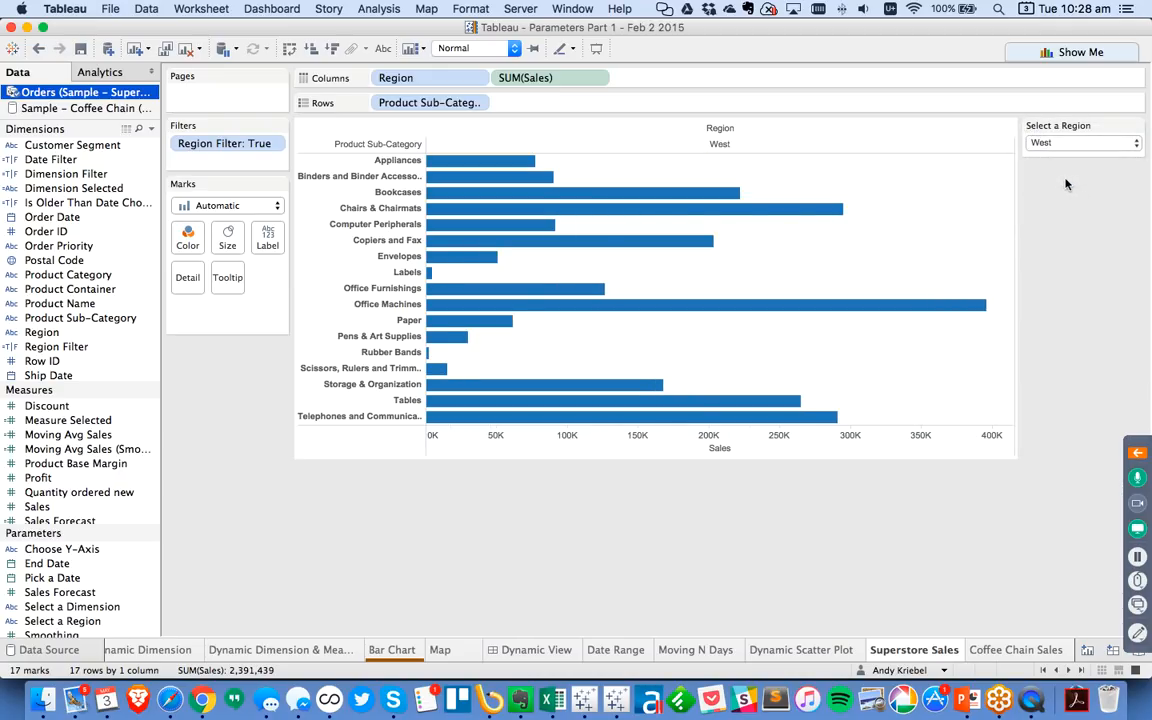
left_click(1040, 143)
left_click(1054, 95)
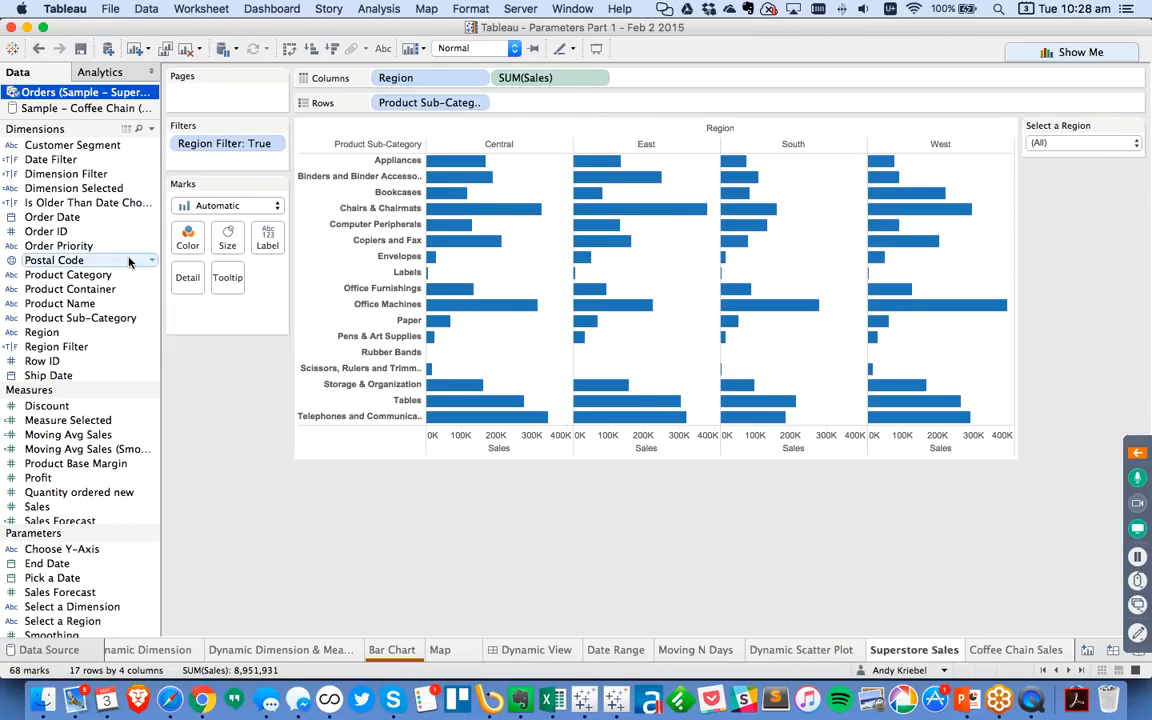
Open the Region Filter calculation to review its OR [Select a Region]='(All)' condition, and close it
right_click(47, 346)
left_click(74, 112)
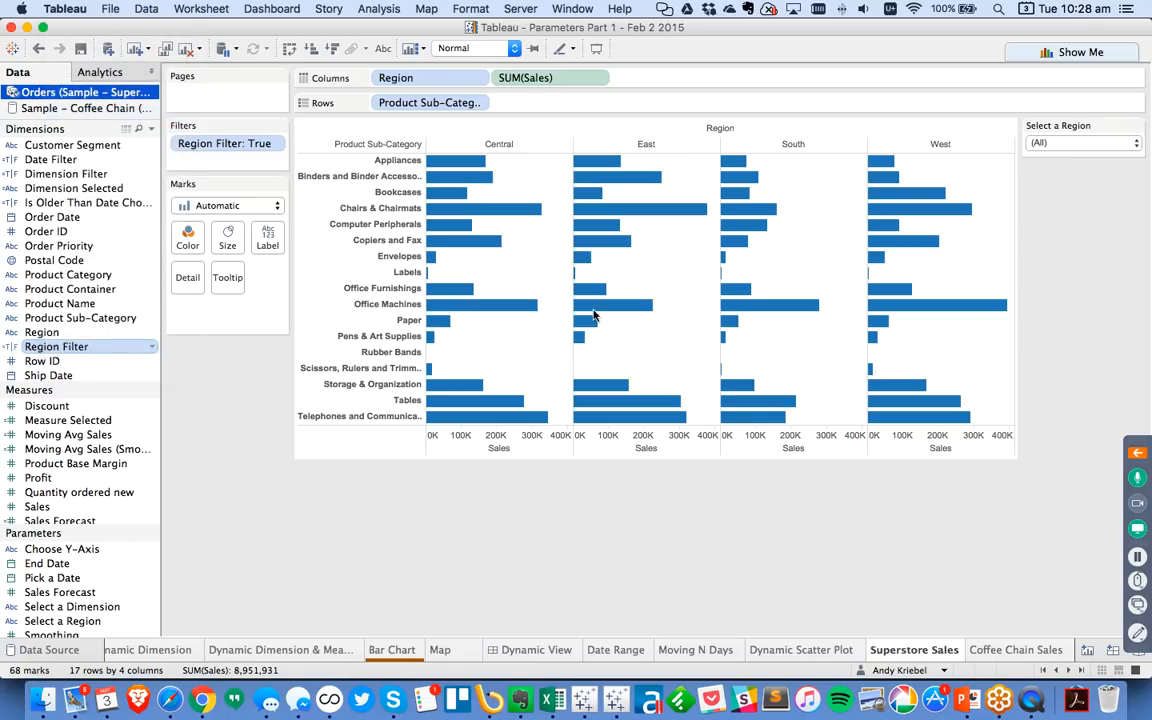
left_click_drag(587, 245, 744, 246)
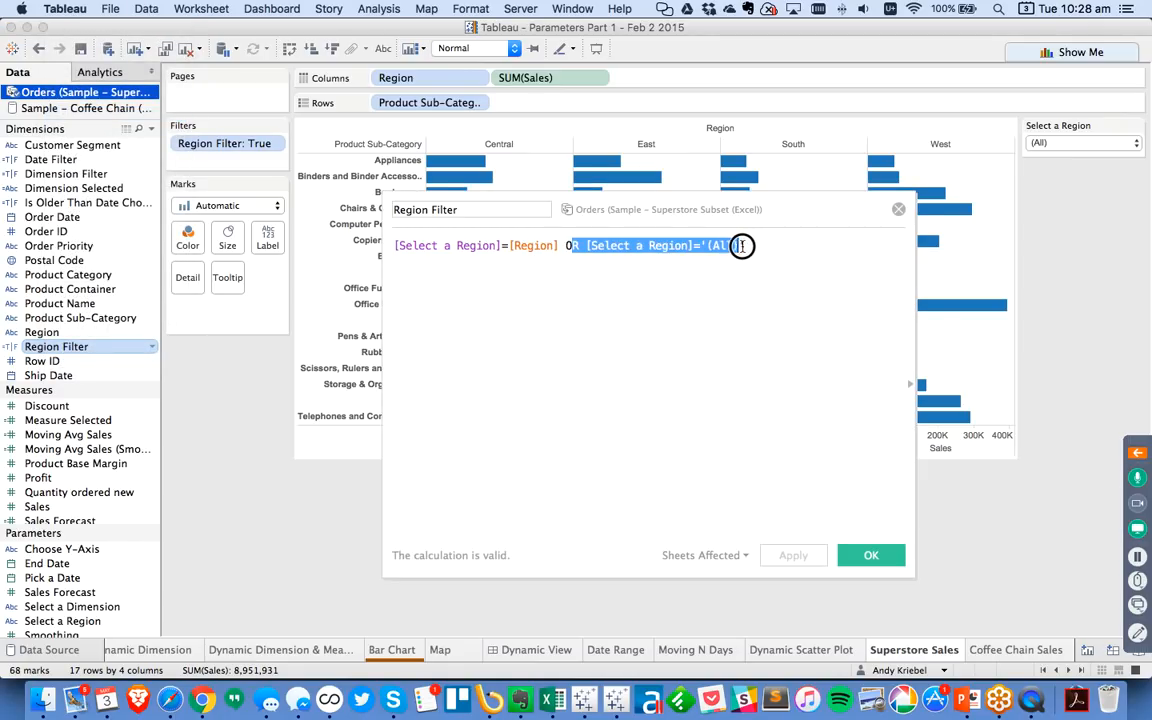
left_click(756, 245)
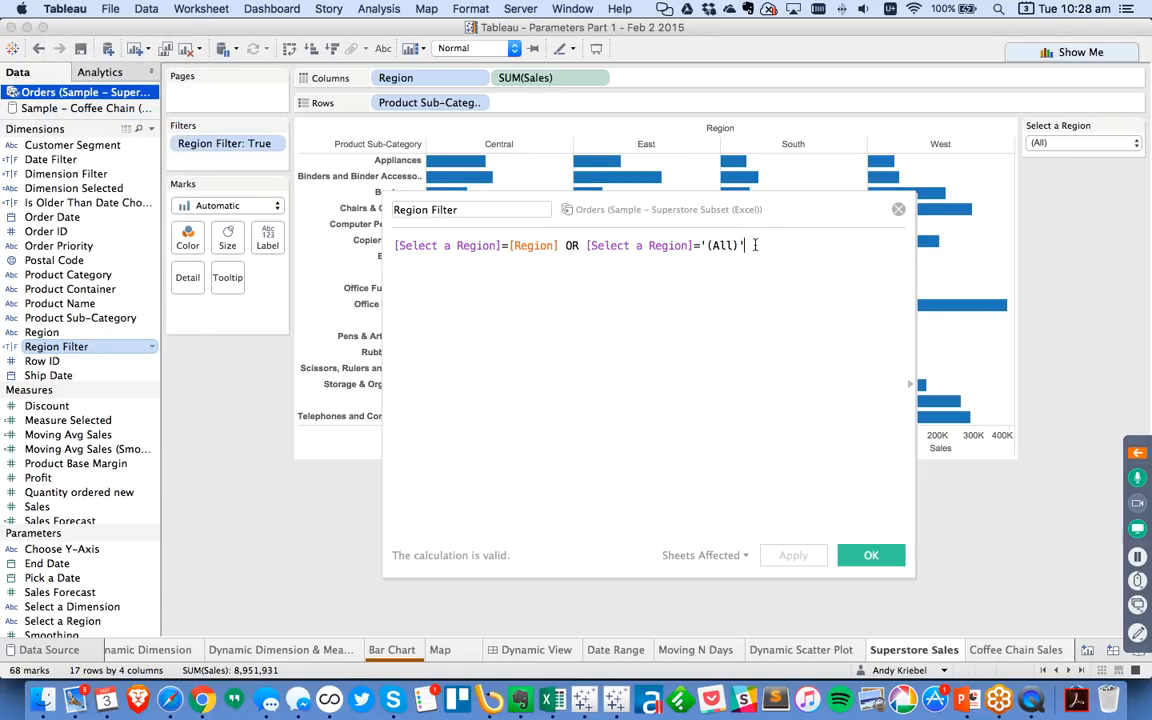
left_click(866, 551)
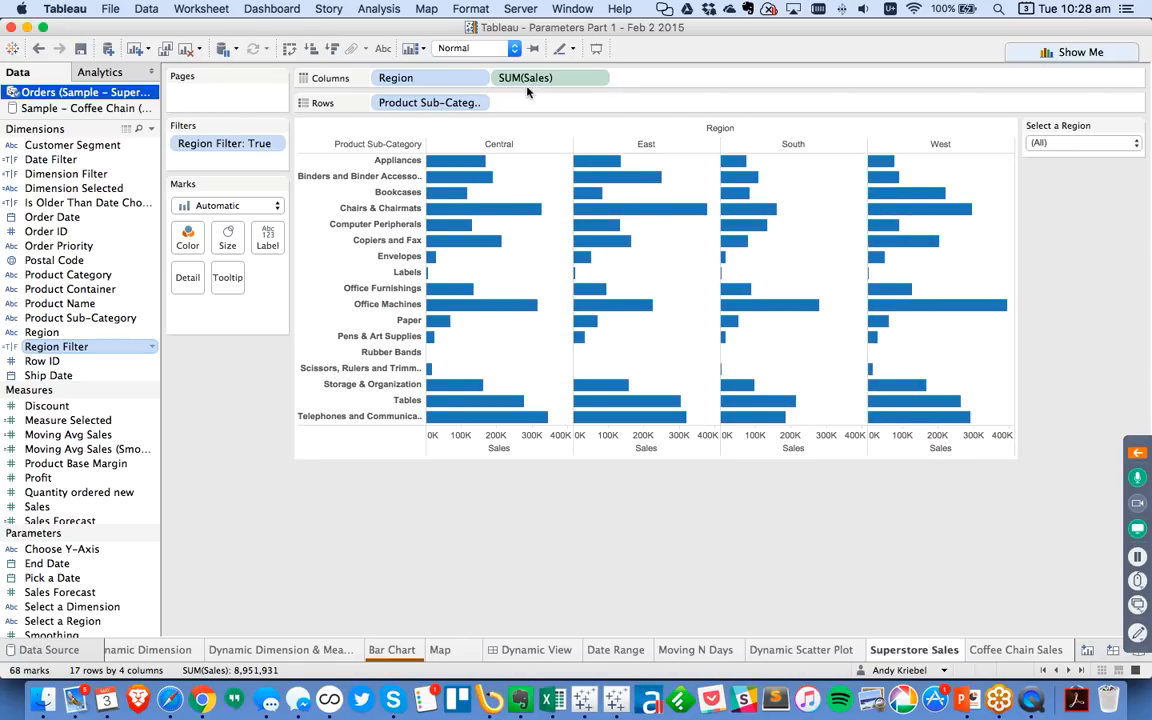
Remove Region from the Superstore Sales columns and show the Select a Region parameter control on the Coffee Chain Sales sheet
left_click_drag(419, 77, 254, 452)
left_click(1016, 650)
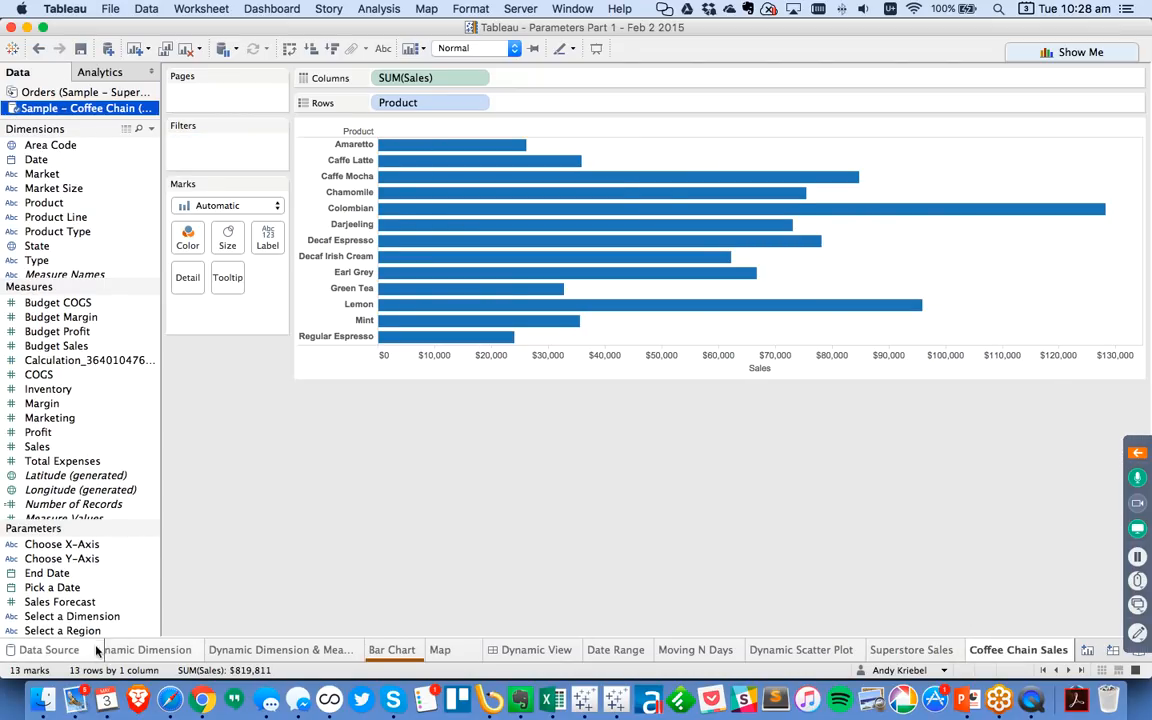
right_click(79, 630)
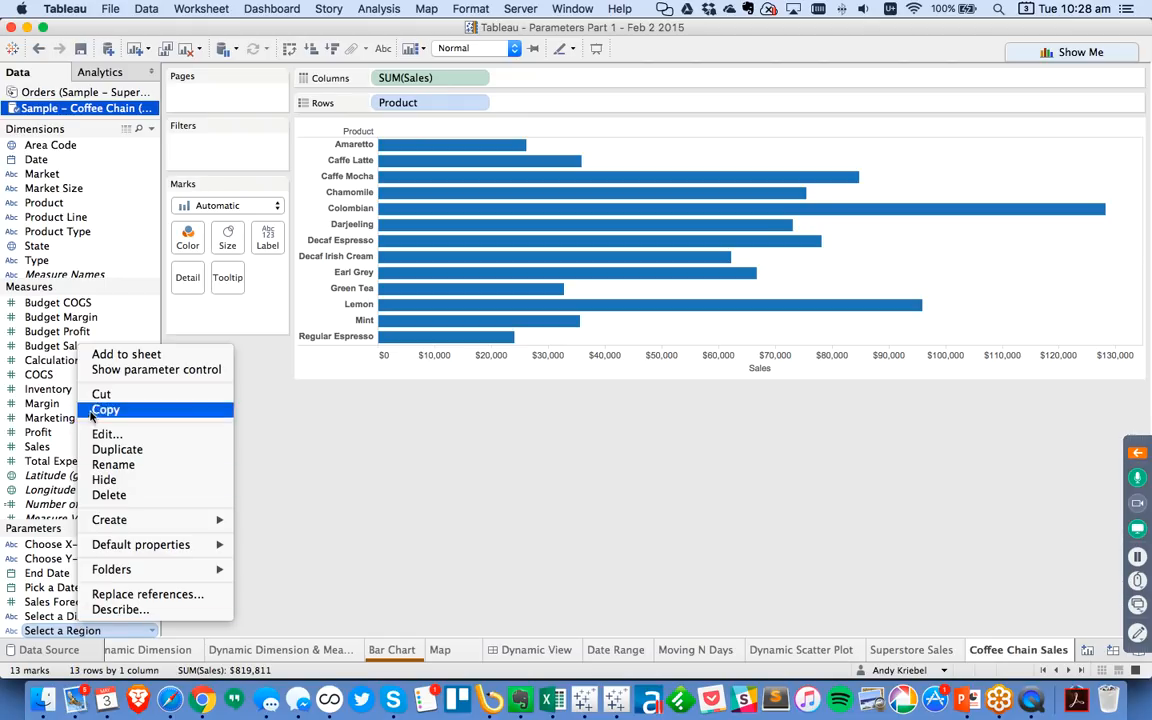
left_click(98, 370)
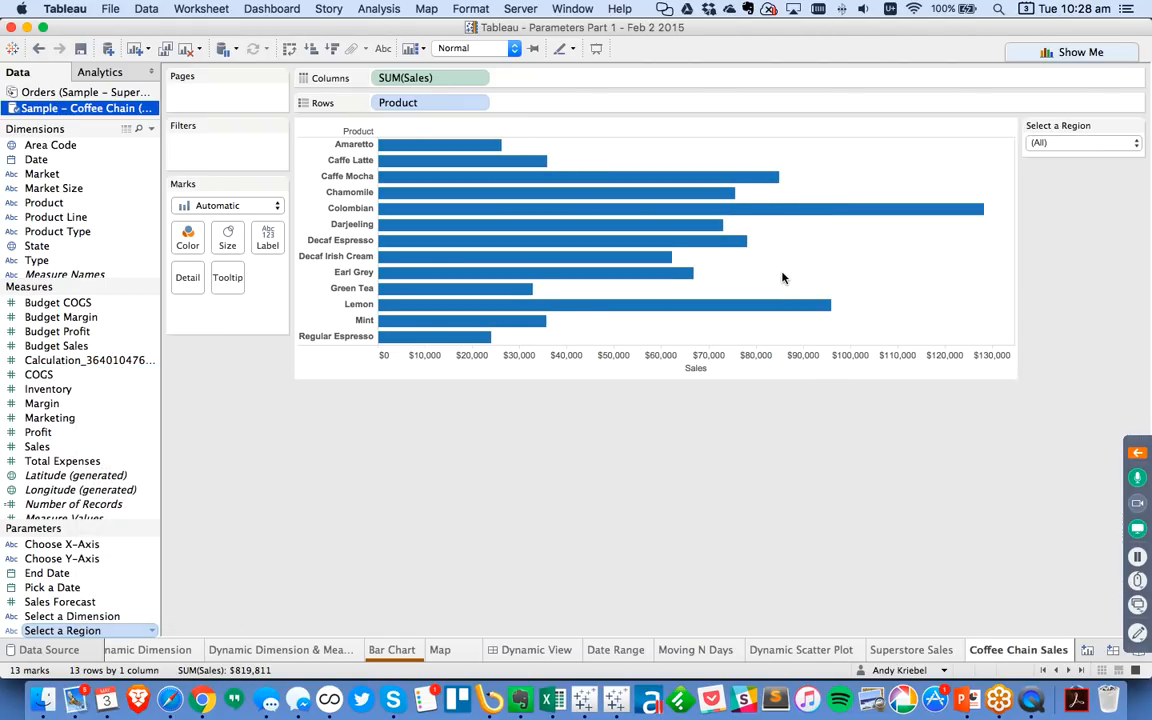
Start a calculated field named Market Filter in the Coffee Chain data with the condition [Market]=[Select a Region]
left_click(151, 129)
left_click(83, 144)
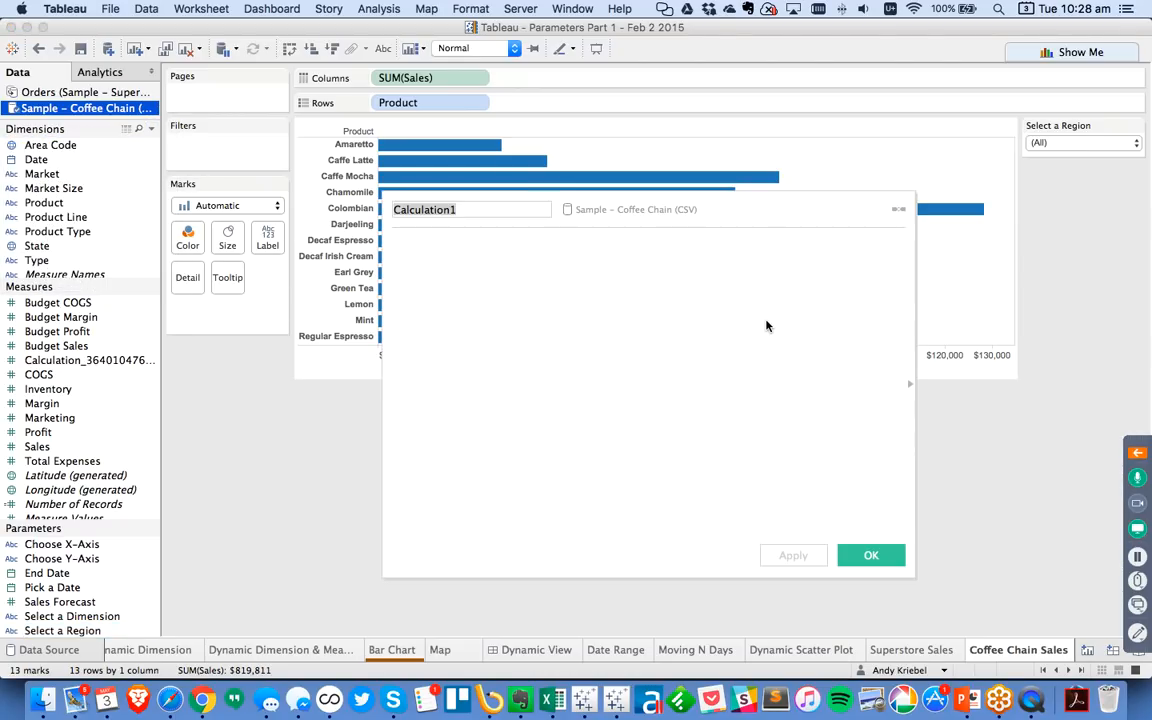
type("Ma")
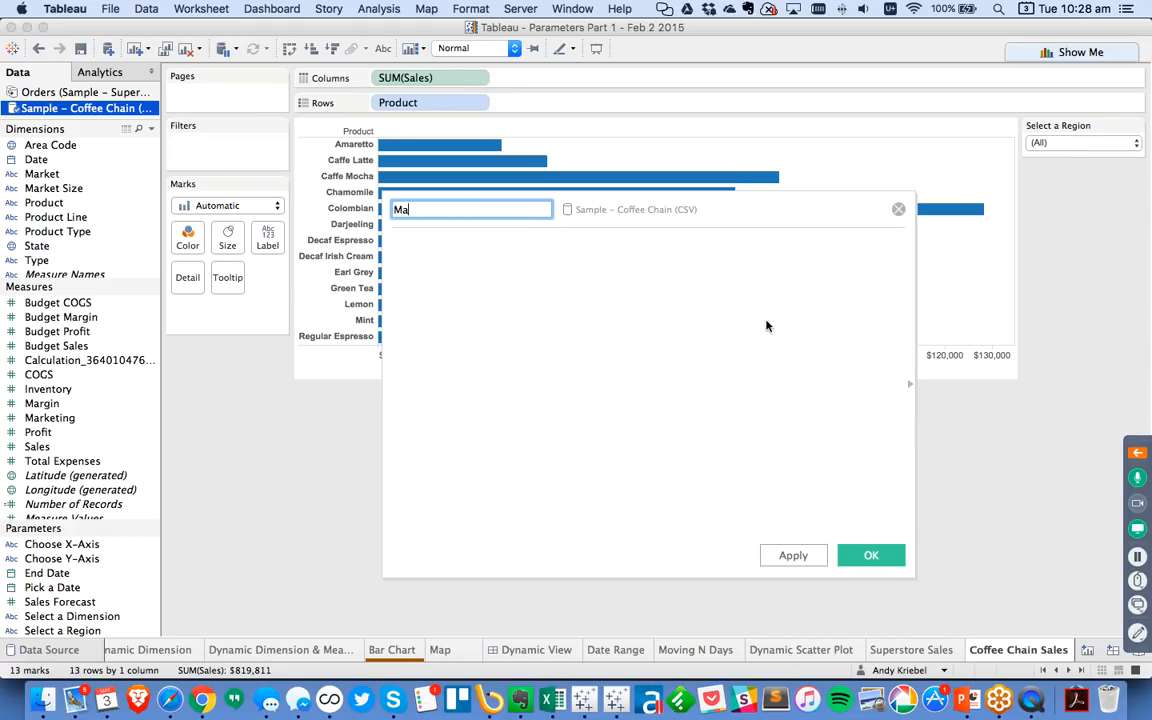
type("rket Filter")
key("Tab")
type("Mark")
key("Return")
type("=selec")
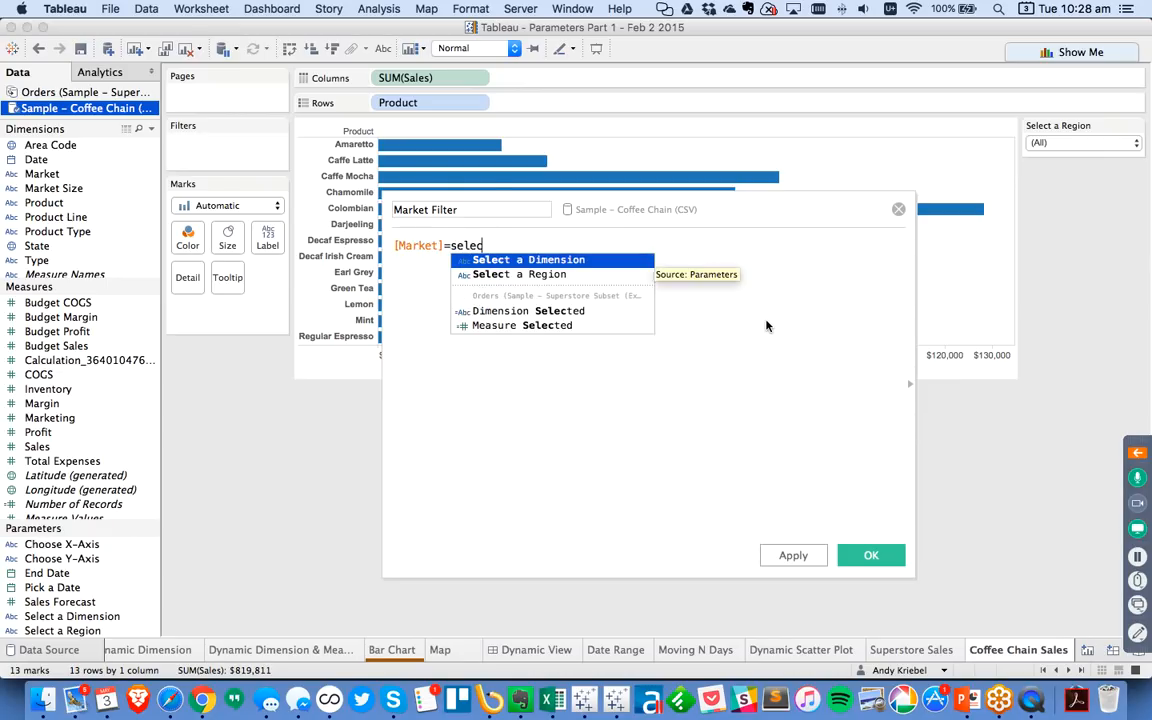
key("Down")
key("Return")
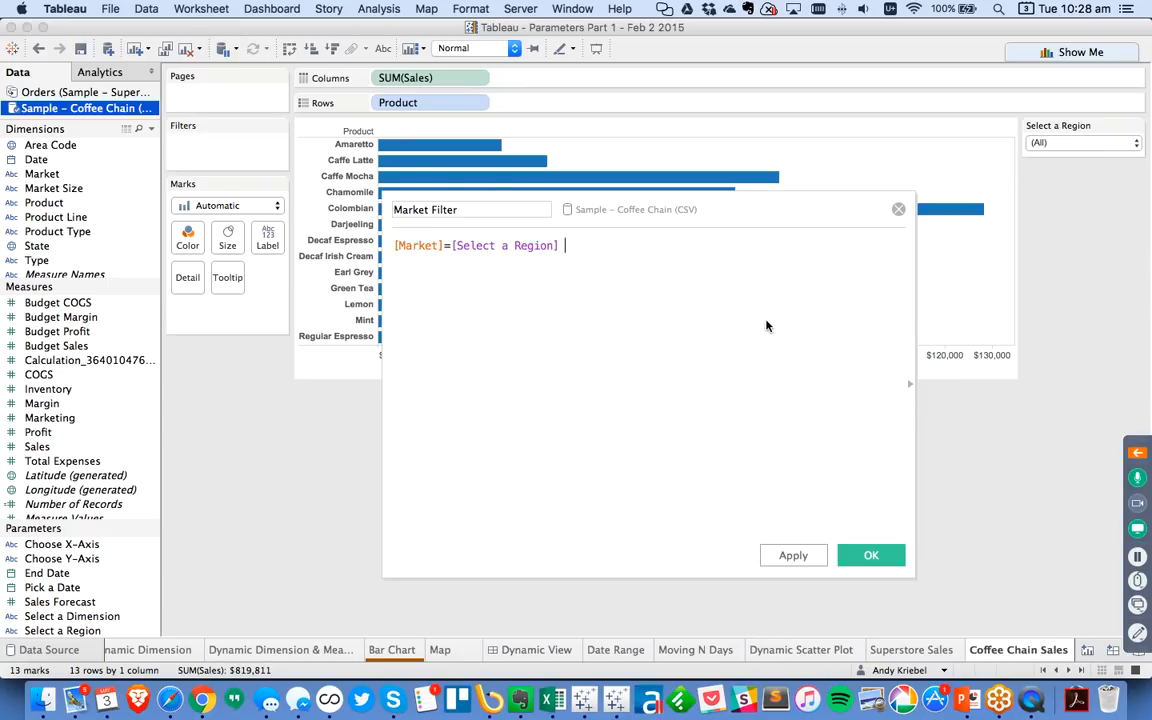
Extend the Market Filter formula with or [Select a Region]='(All)' and save the calculated field
type("or s")
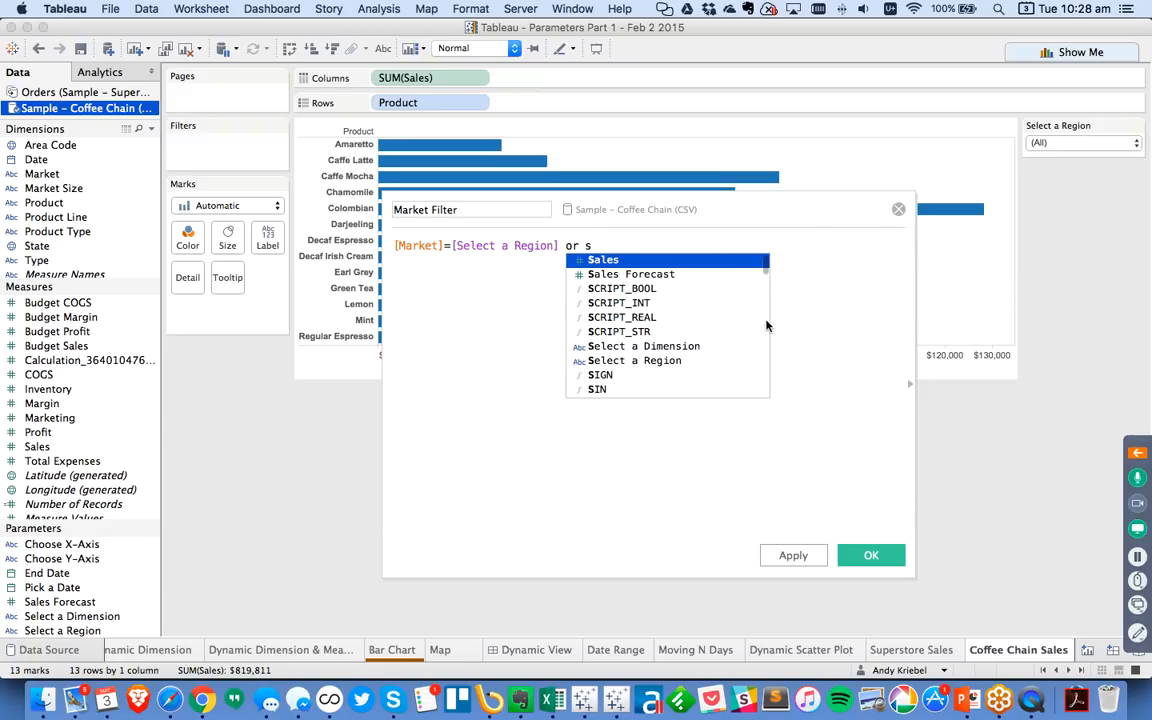
key("Down")
key("Down")
key("Down")
key("Down")
key("Down")
key("Down")
key("Down")
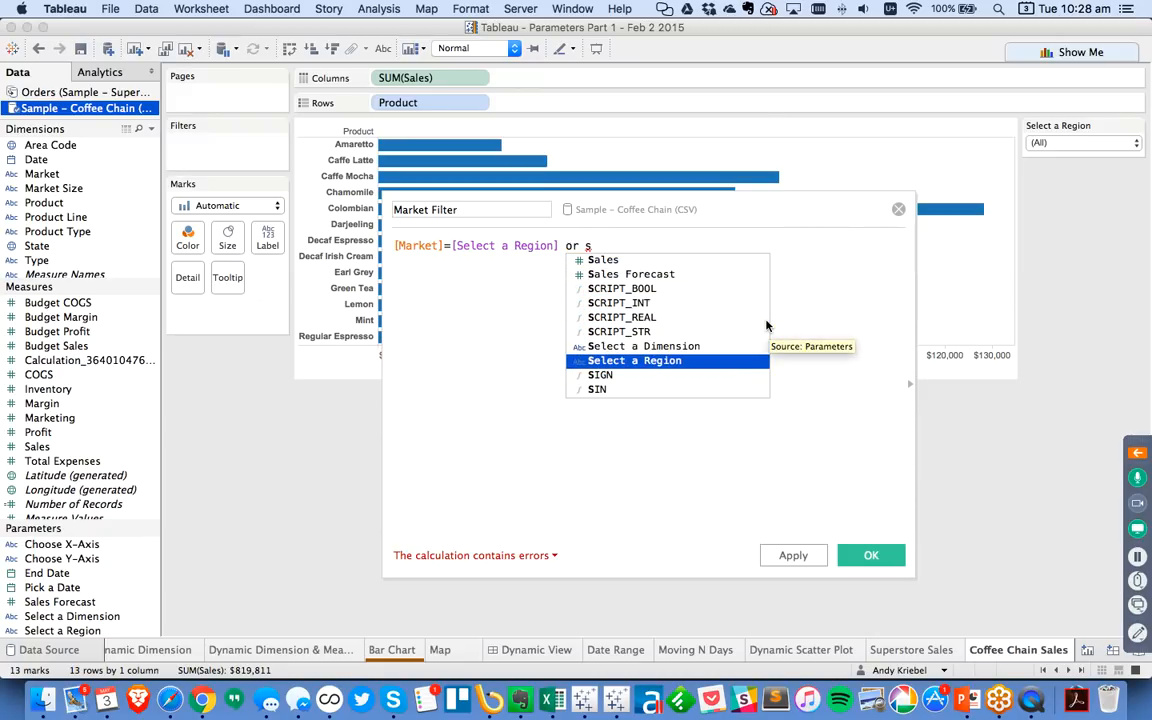
key("Return")
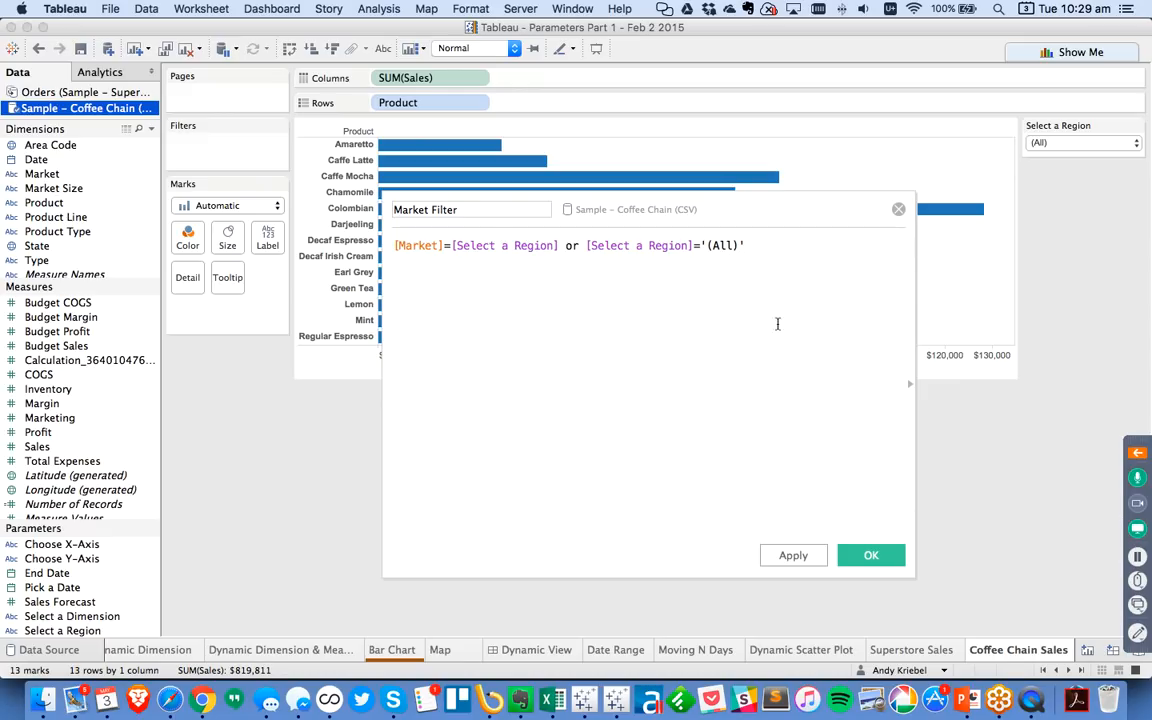
left_click(871, 556)
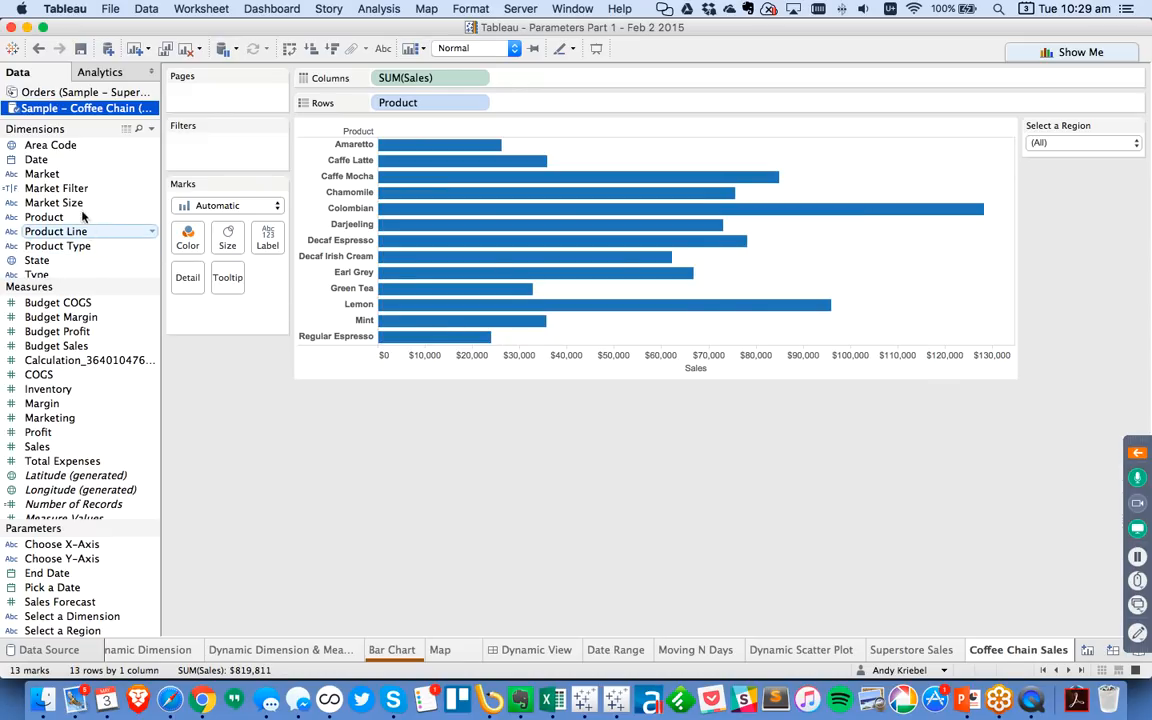
Filter the Coffee Chain Sales chart with the Market Filter field, keeping only True
left_click_drag(51, 186, 249, 152)
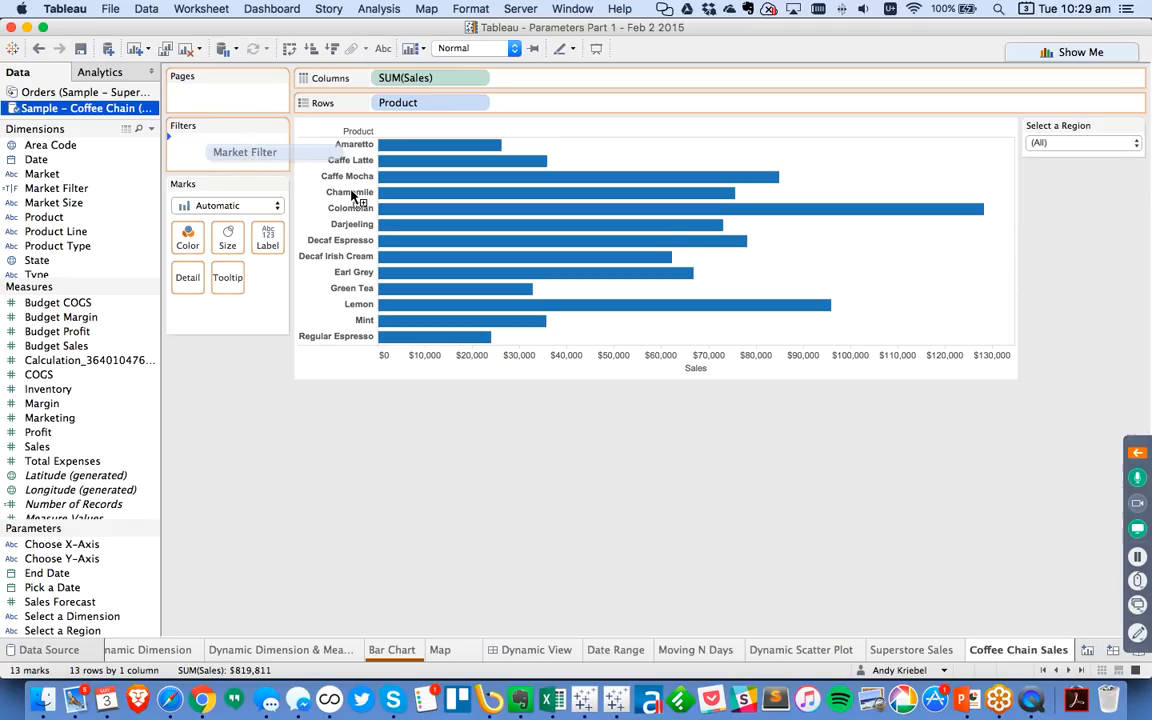
left_click(400, 242)
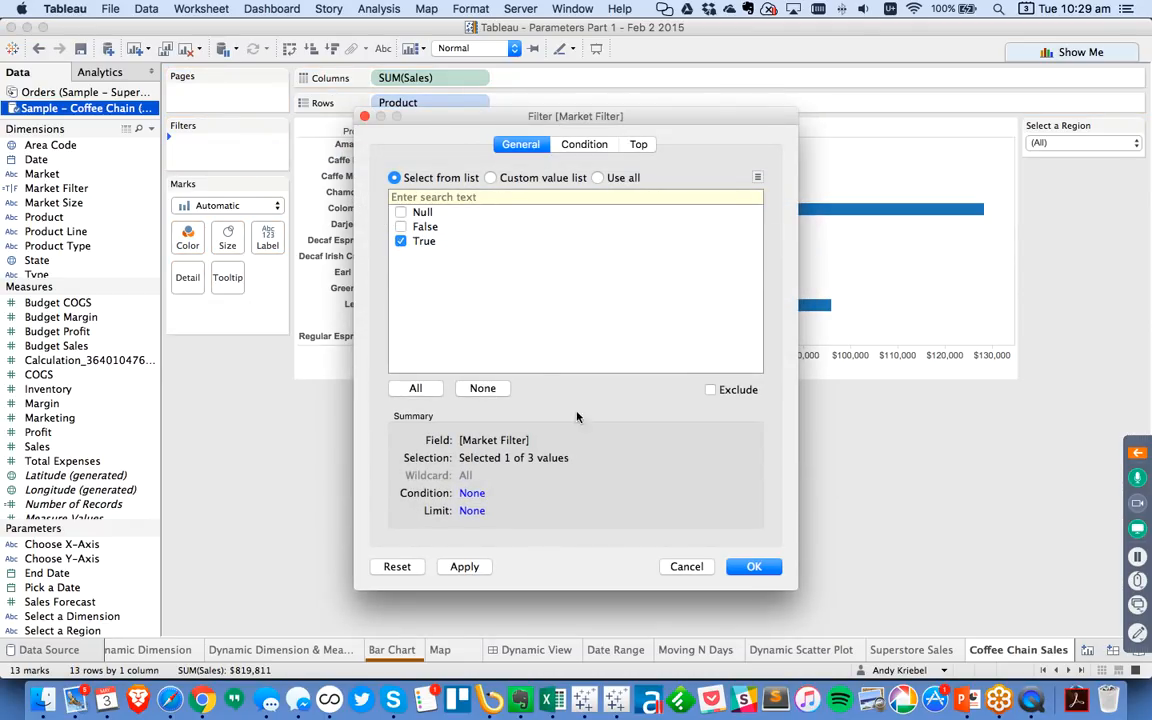
left_click(767, 567)
Test Select a Region with Central, South and (All) on Coffee Chain Sales, with Market placed ahead of SUM(Sales) on Columns
left_click(1066, 146)
left_click(1057, 160)
left_click_drag(42, 174, 385, 79)
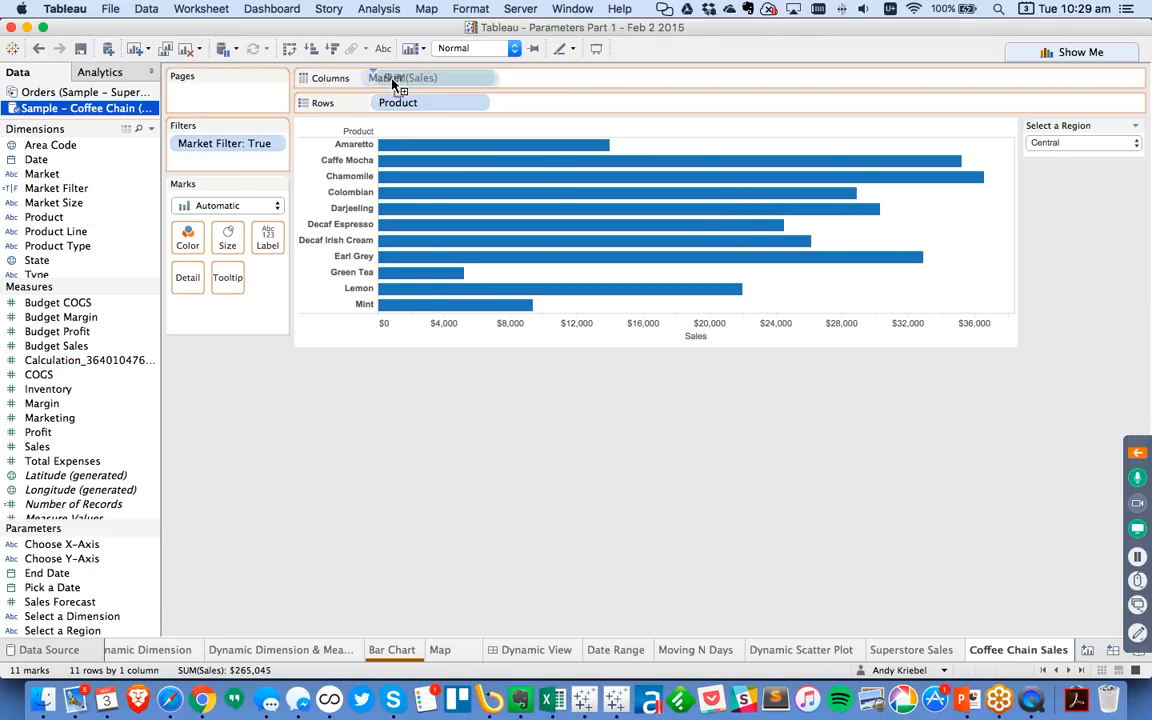
left_click(1062, 146)
left_click(1060, 171)
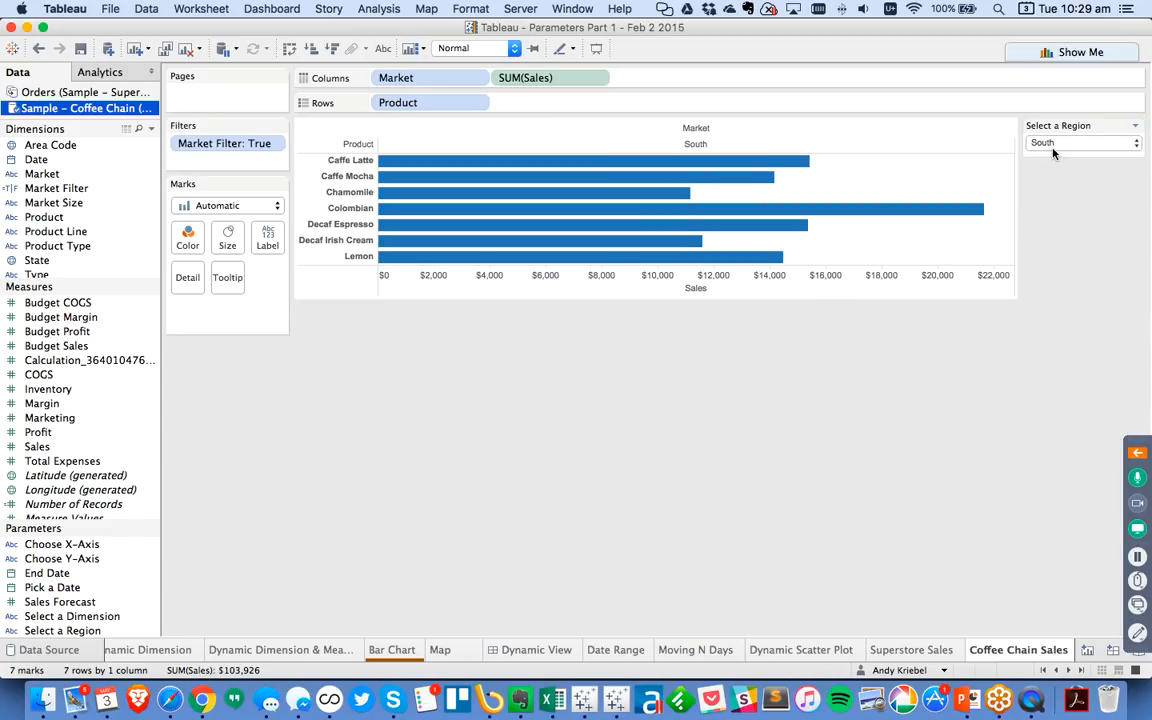
left_click(1053, 150)
left_click(1042, 108)
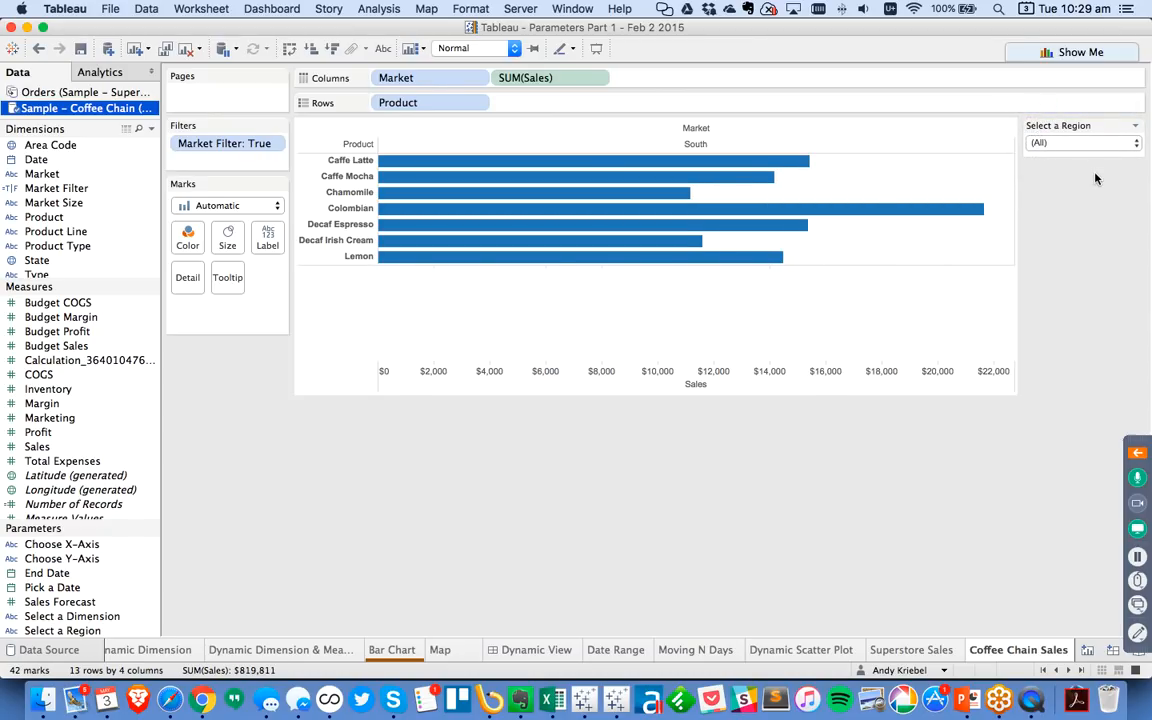
Remove Market from the columns of the Coffee Chain Sales chart
left_click_drag(412, 83, 272, 429)
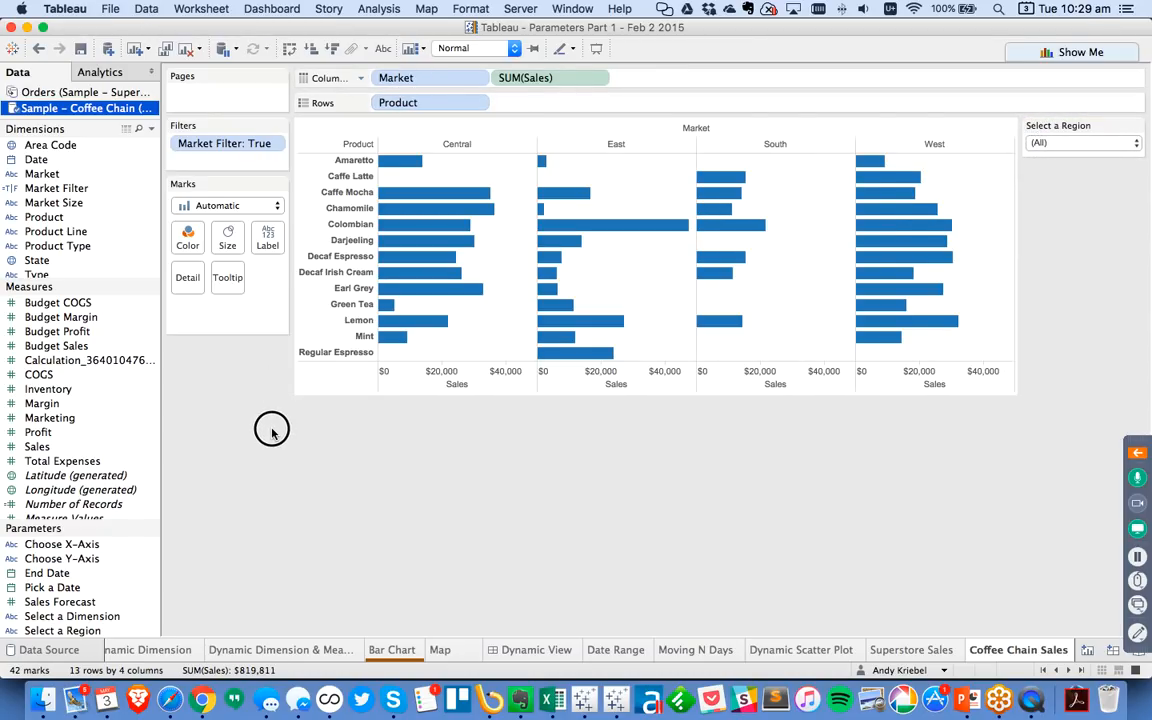
left_click_drag(395, 78, 252, 476)
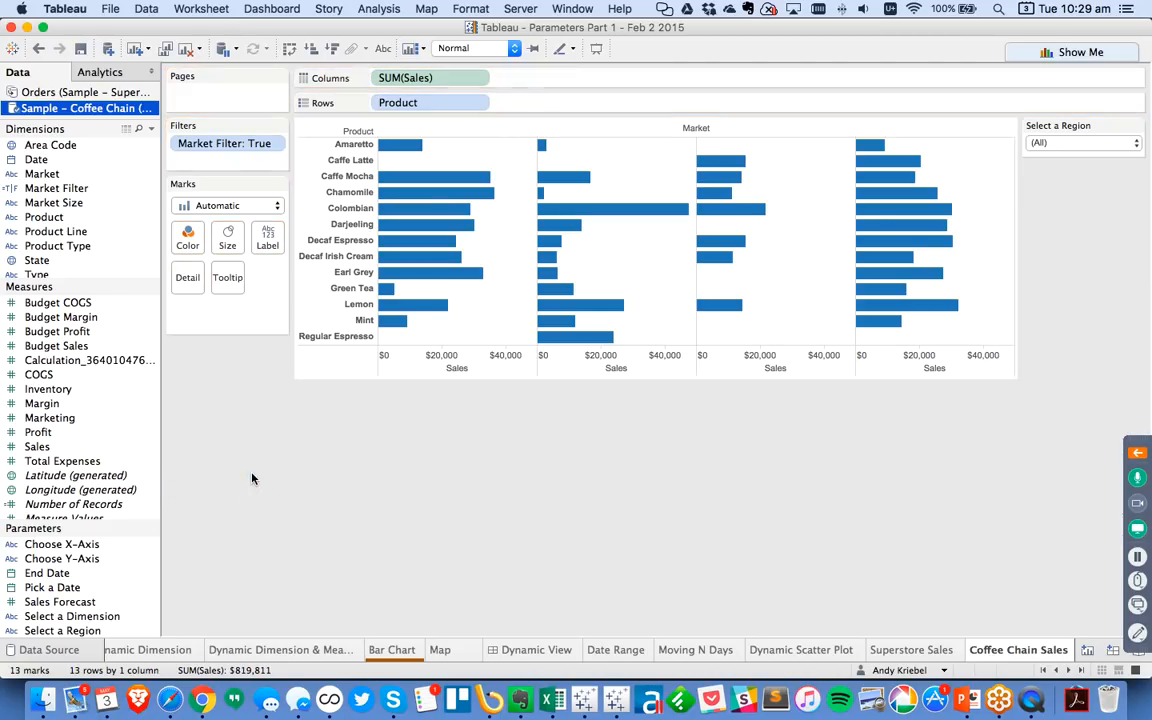
Create a new dashboard with its size set to Laptop (800 x 600)
left_click(1111, 651)
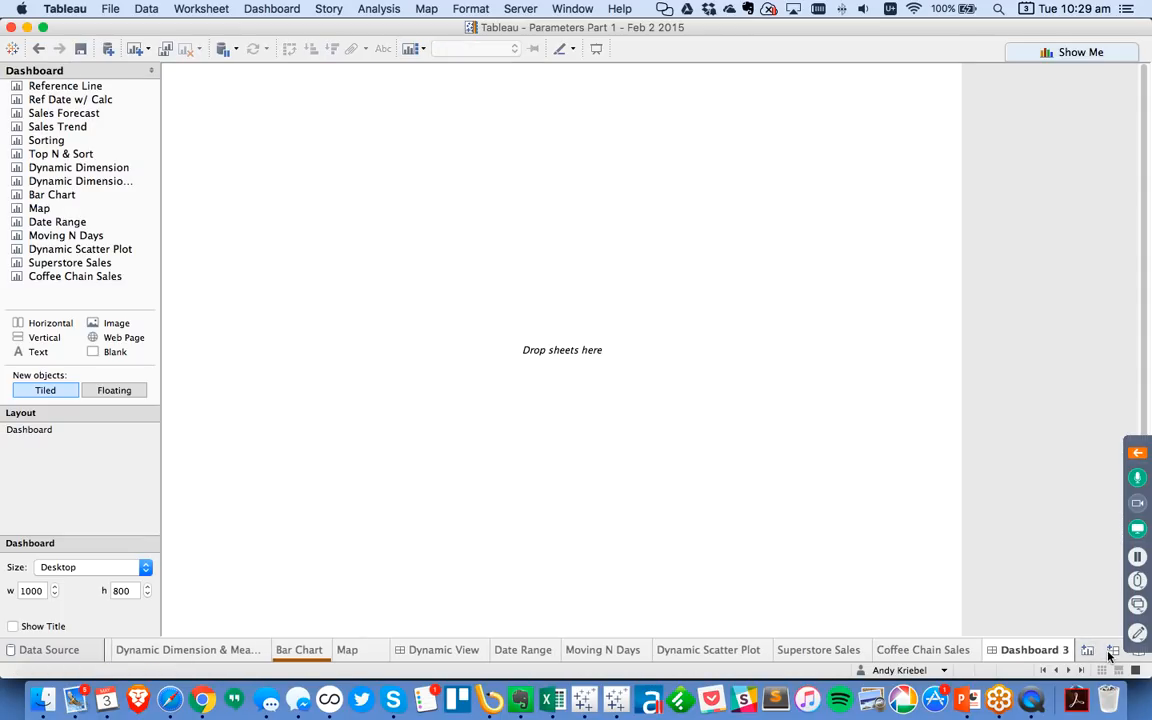
left_click(86, 567)
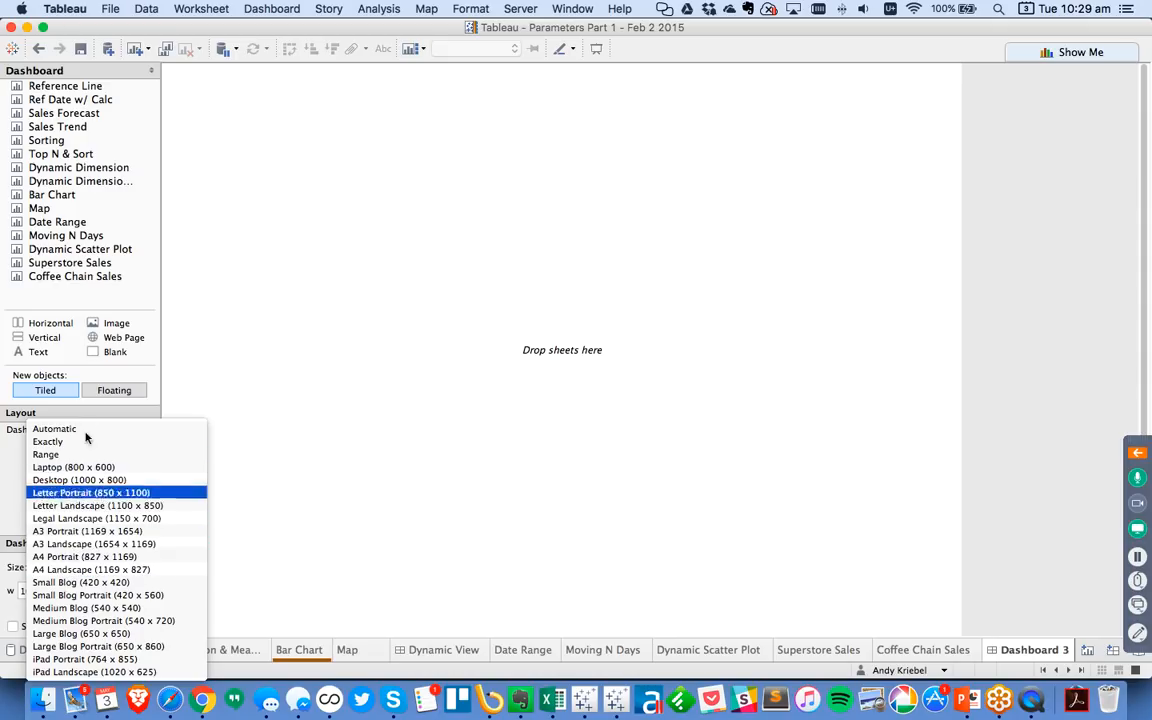
left_click(77, 465)
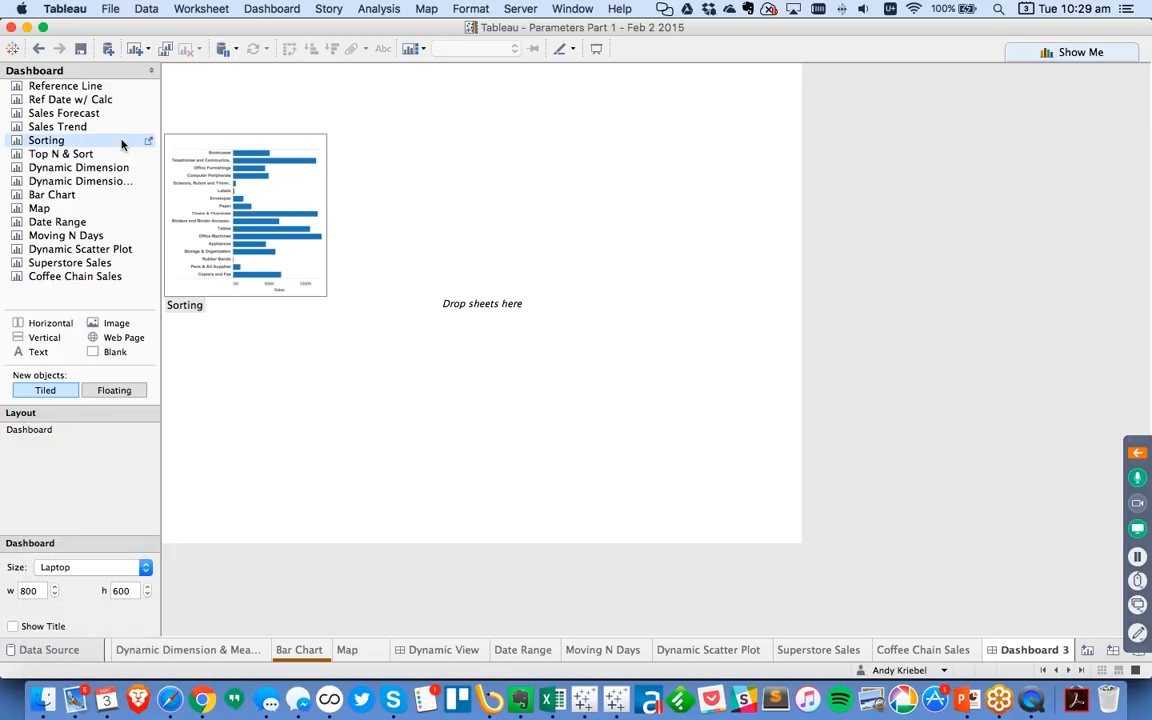
Add the Superstore Sales and Coffee Chain Sales sheets to the dashboard side by side, with Superstore Sales first
left_click_drag(77, 261, 307, 251)
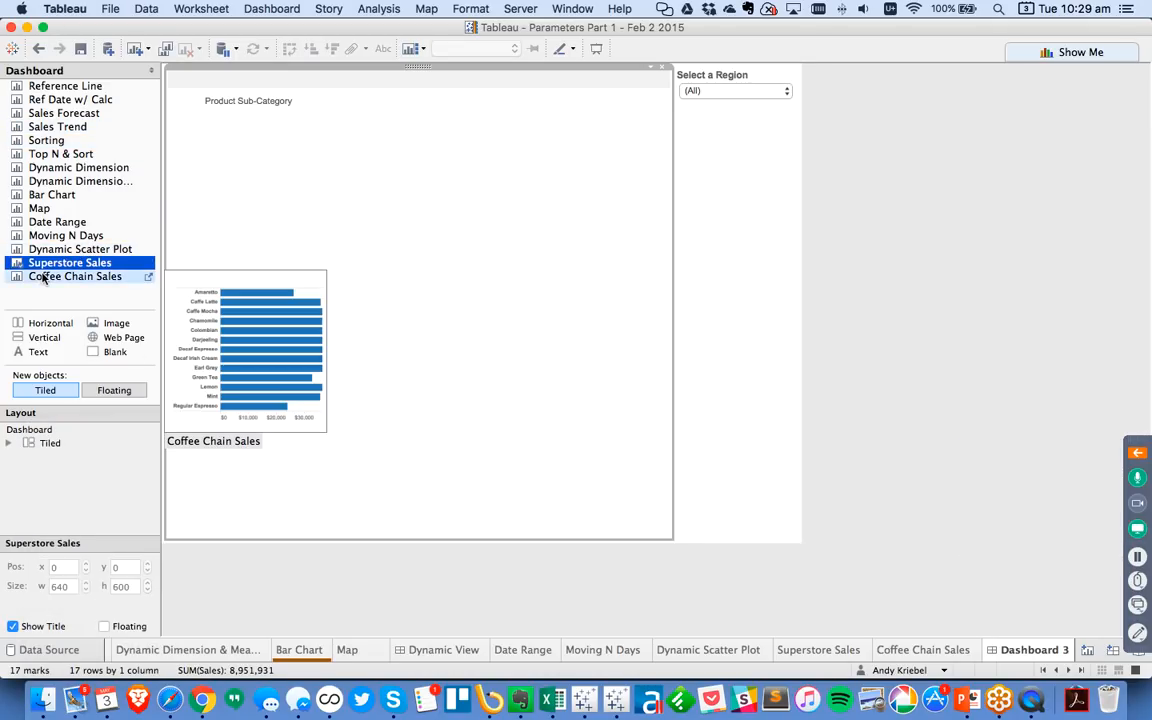
left_click_drag(70, 276, 447, 475)
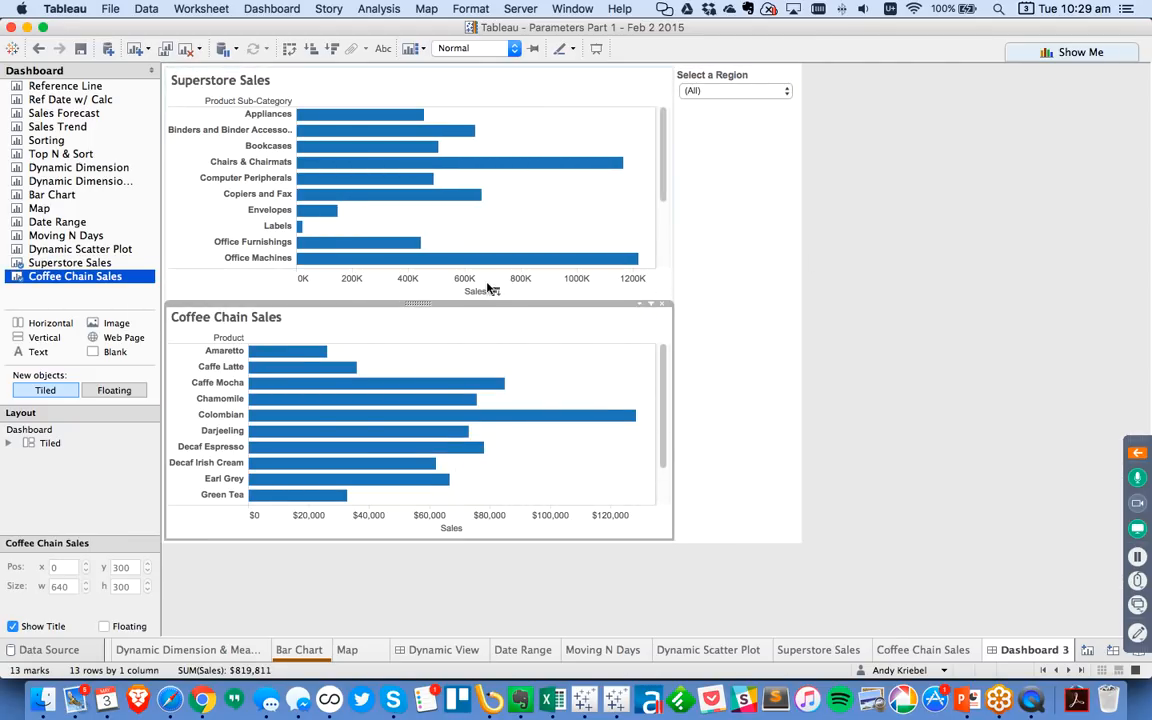
mouse_move(419, 300)
left_mouse_down()
mouse_move(613, 229)
mouse_move(623, 192)
left_mouse_up()
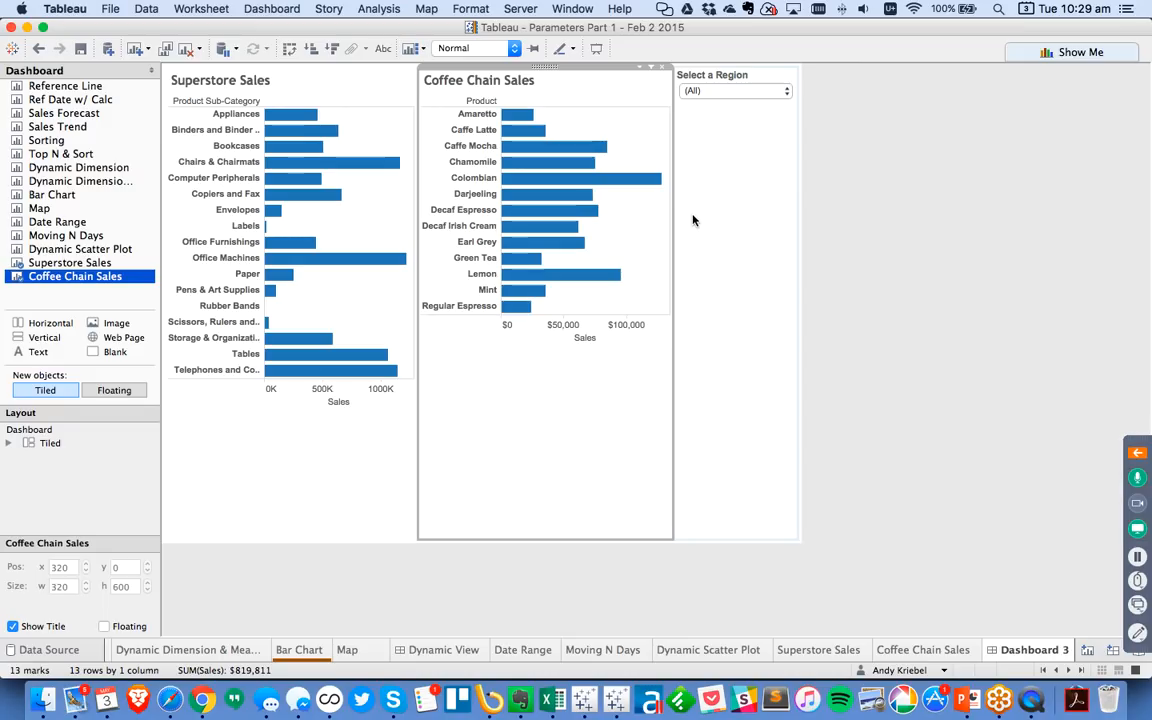
Move the Select a Region control above both charts across the full dashboard width and shrink its container to one thin row
left_click(755, 118)
left_click_drag(739, 66, 585, 78)
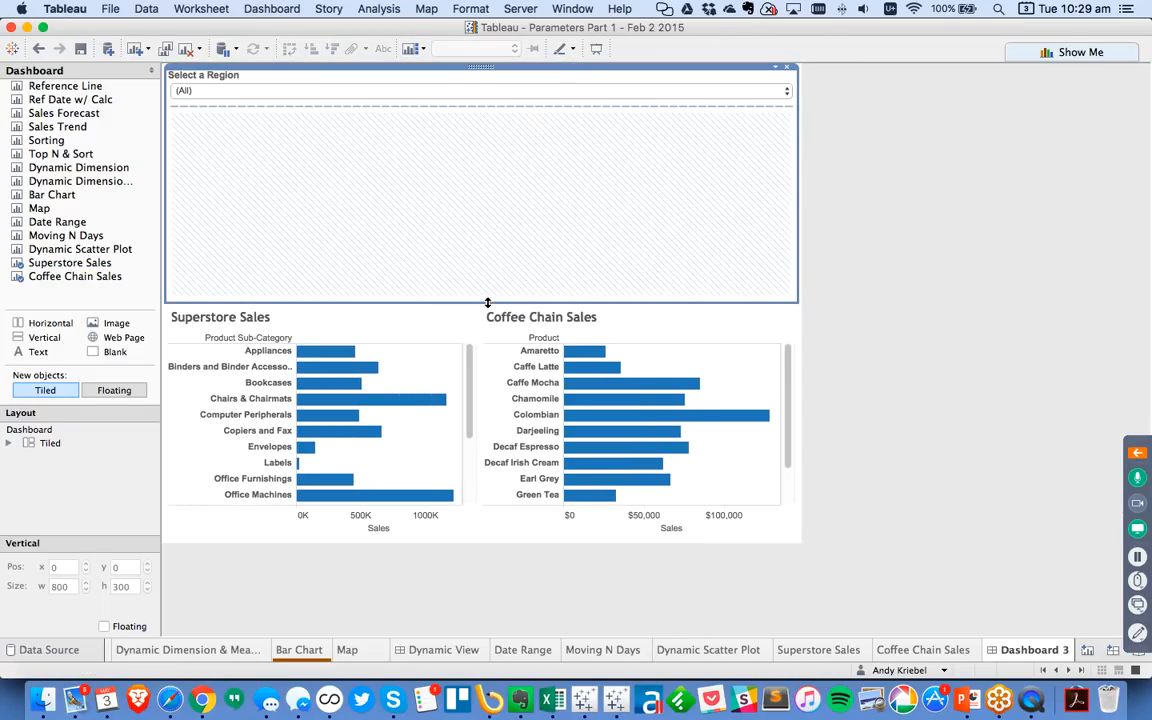
left_click_drag(492, 219, 486, 102)
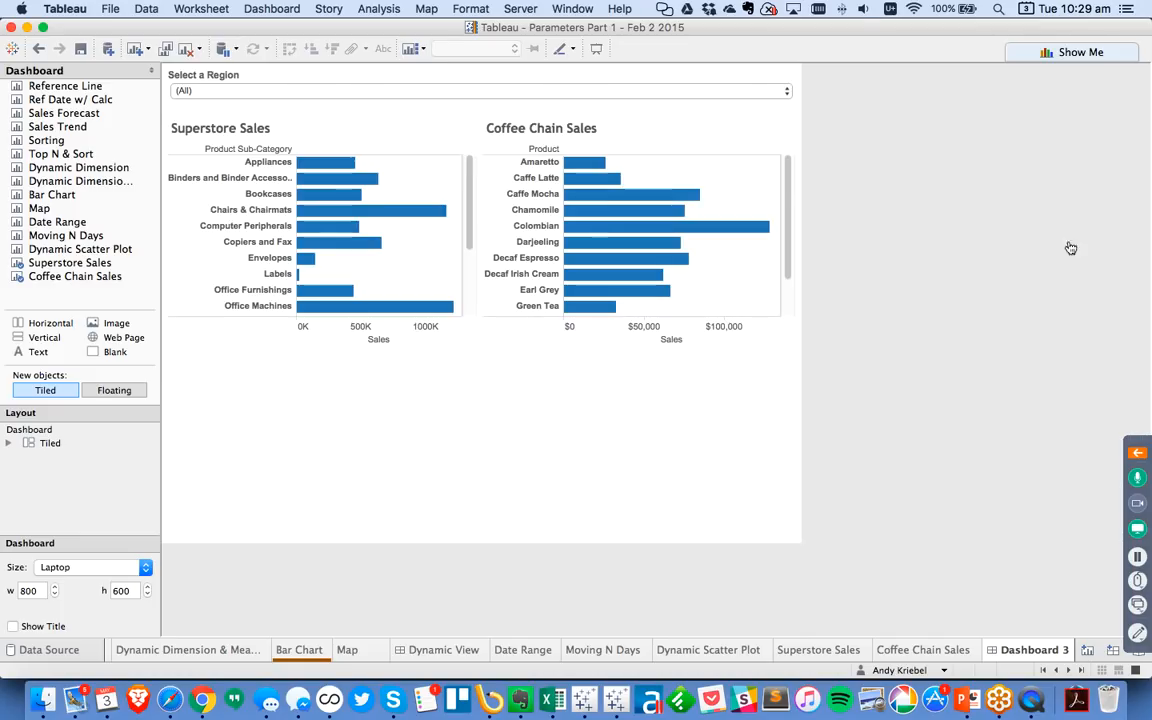
Set the Superstore Sales and Coffee Chain Sales charts to fit Entire view on the dashboard
left_click(614, 437)
left_click(458, 49)
left_click(455, 98)
left_click(401, 128)
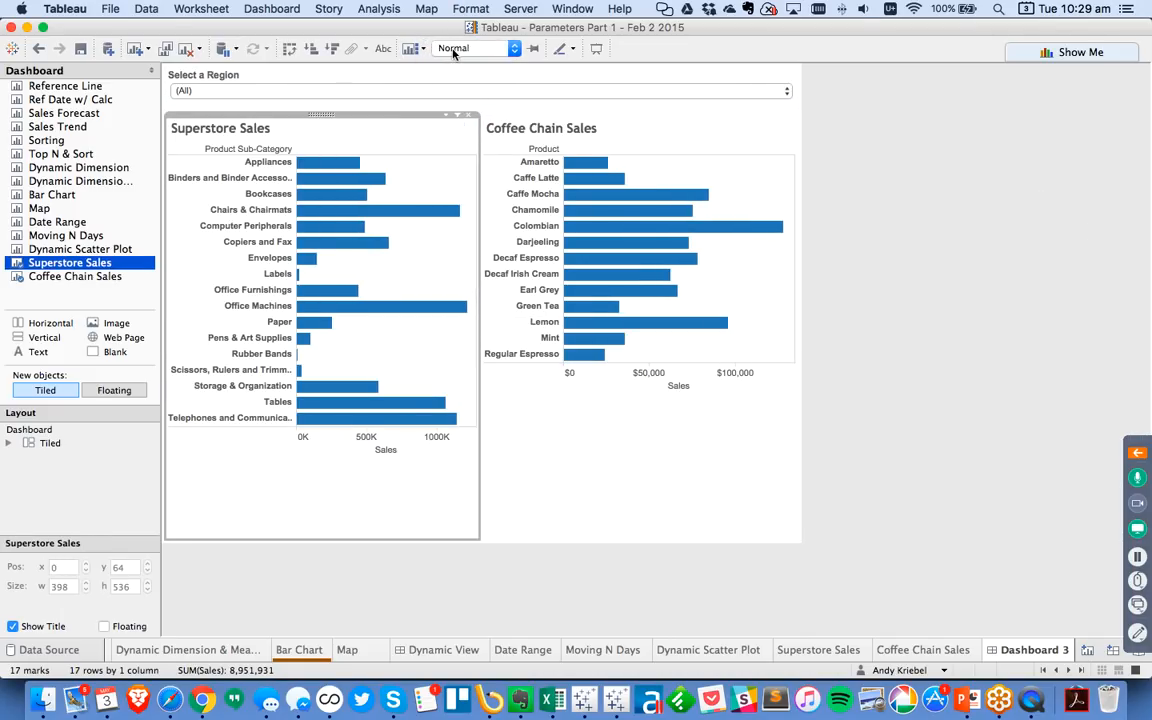
left_click(454, 50)
left_click(453, 88)
left_click(488, 121)
left_click(458, 48)
left_click(453, 88)
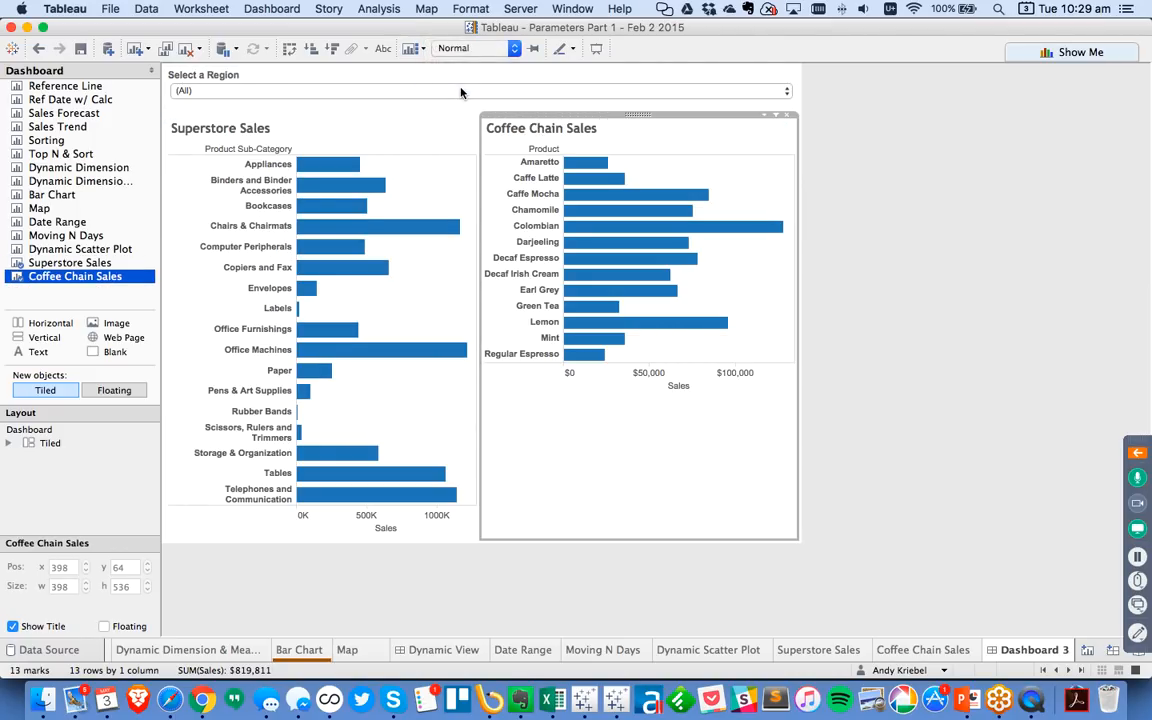
left_click(404, 129)
Test the Select a Region parameter on both dashboard charts with Central and South
left_click(221, 91)
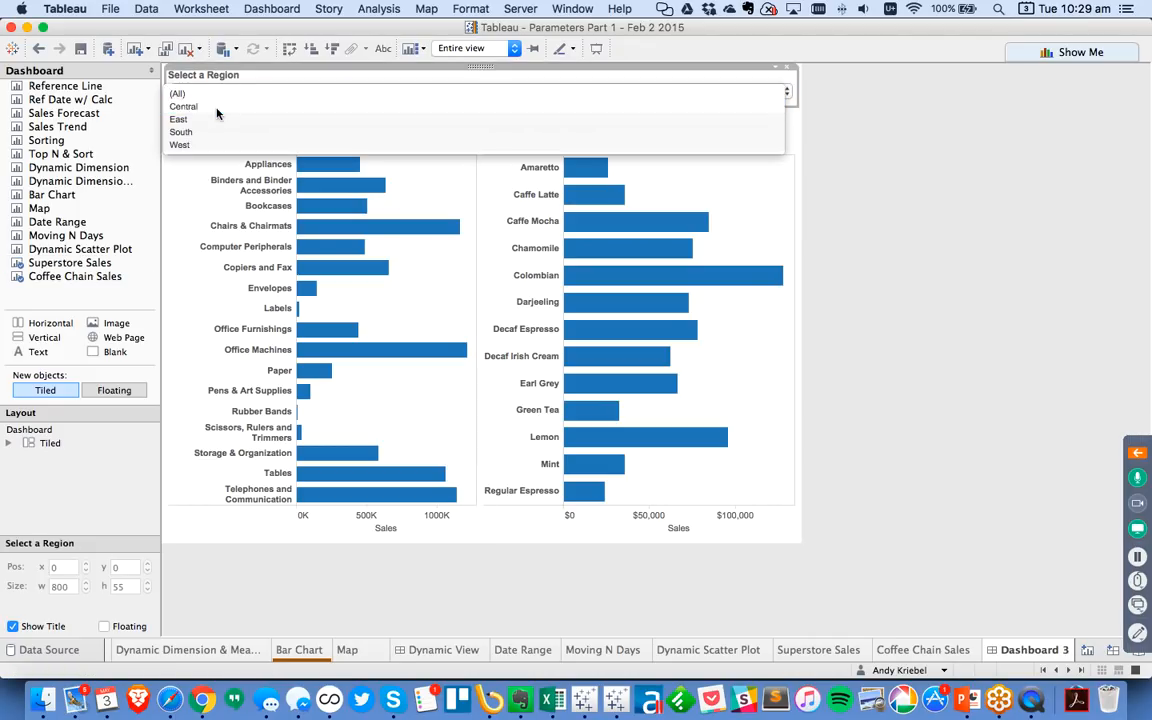
left_click(219, 103)
left_click(219, 93)
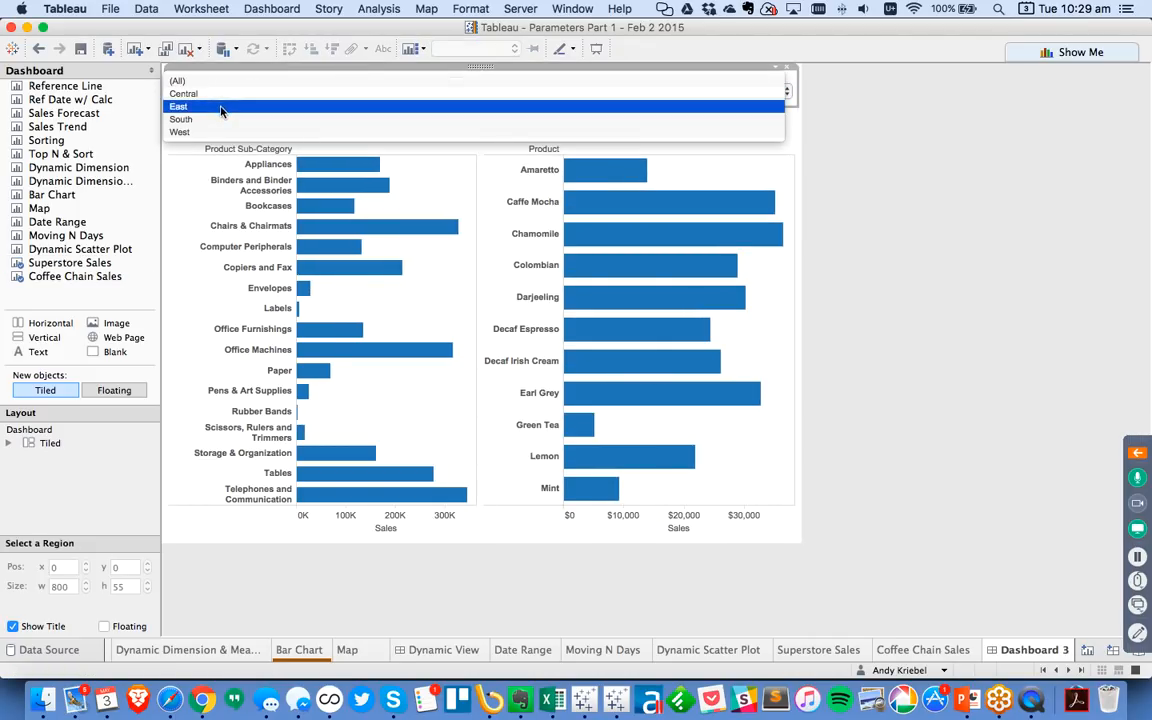
left_click(219, 120)
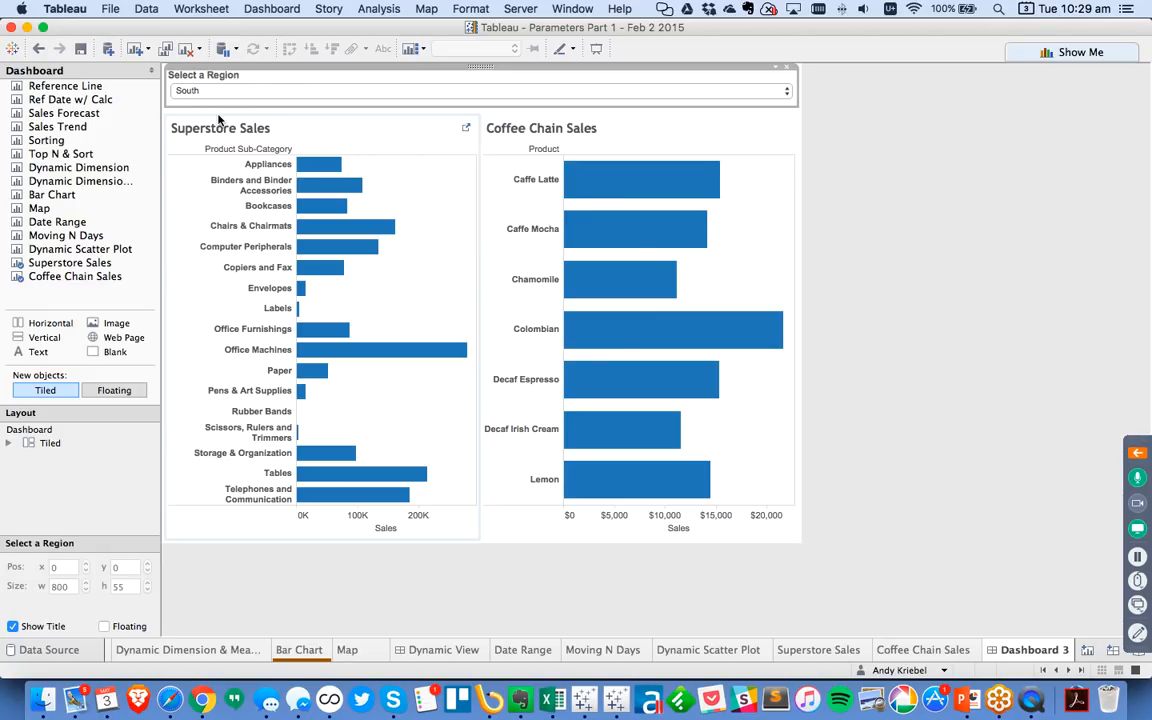
Rename the Dashboard 3 tab as Cross Data
double_click(1035, 650)
type("Cross Data")
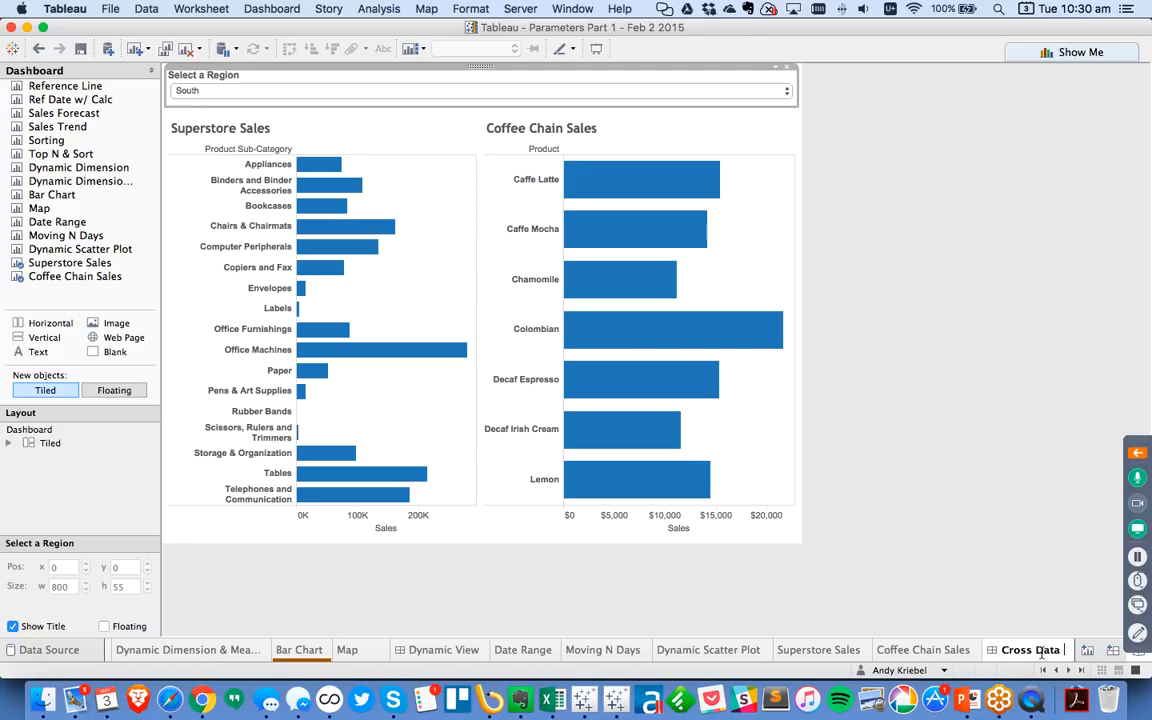